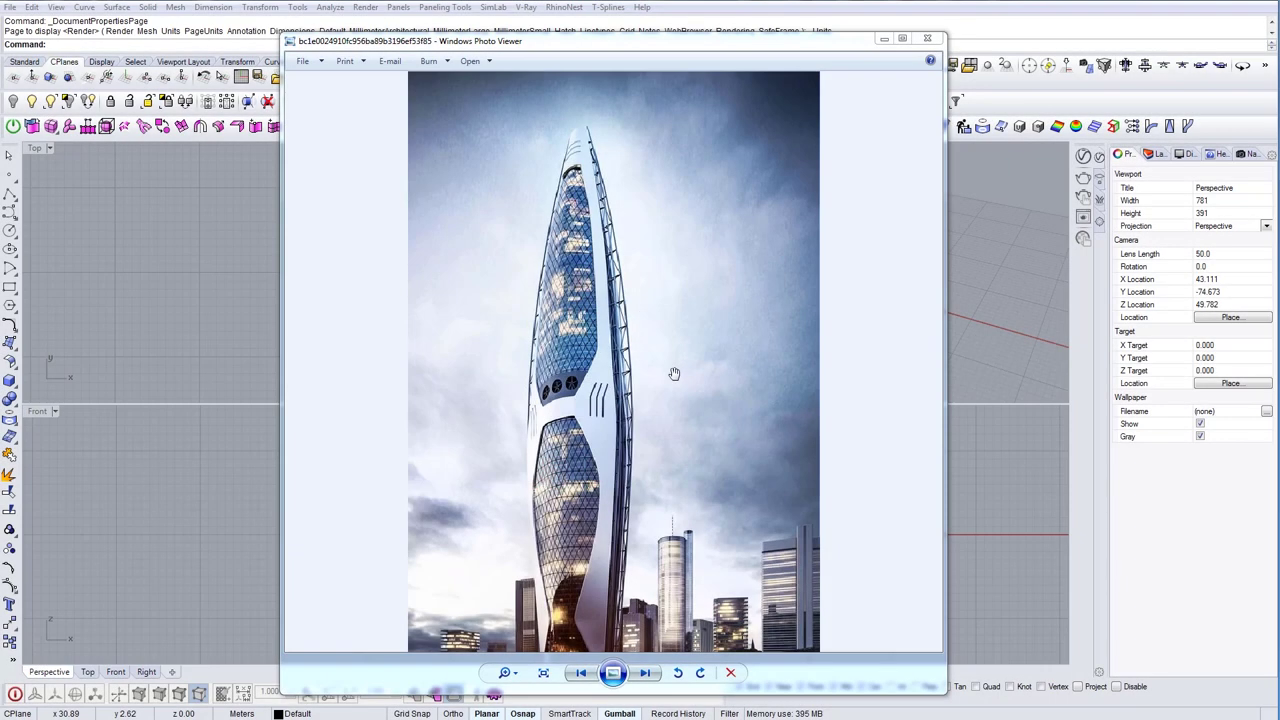
Examine the tower rendering and the sheet of sections and elevations, and minimize the photo viewer
left_click_drag(667, 397, 680, 361)
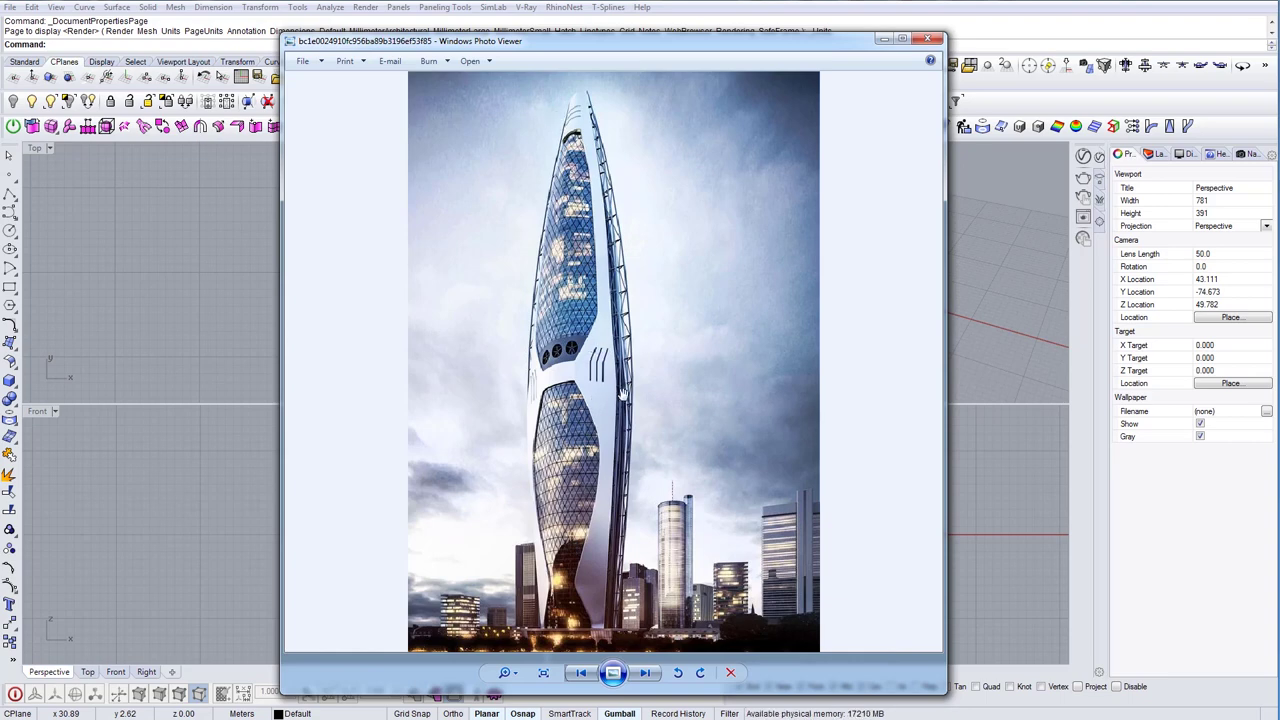
left_click(648, 673)
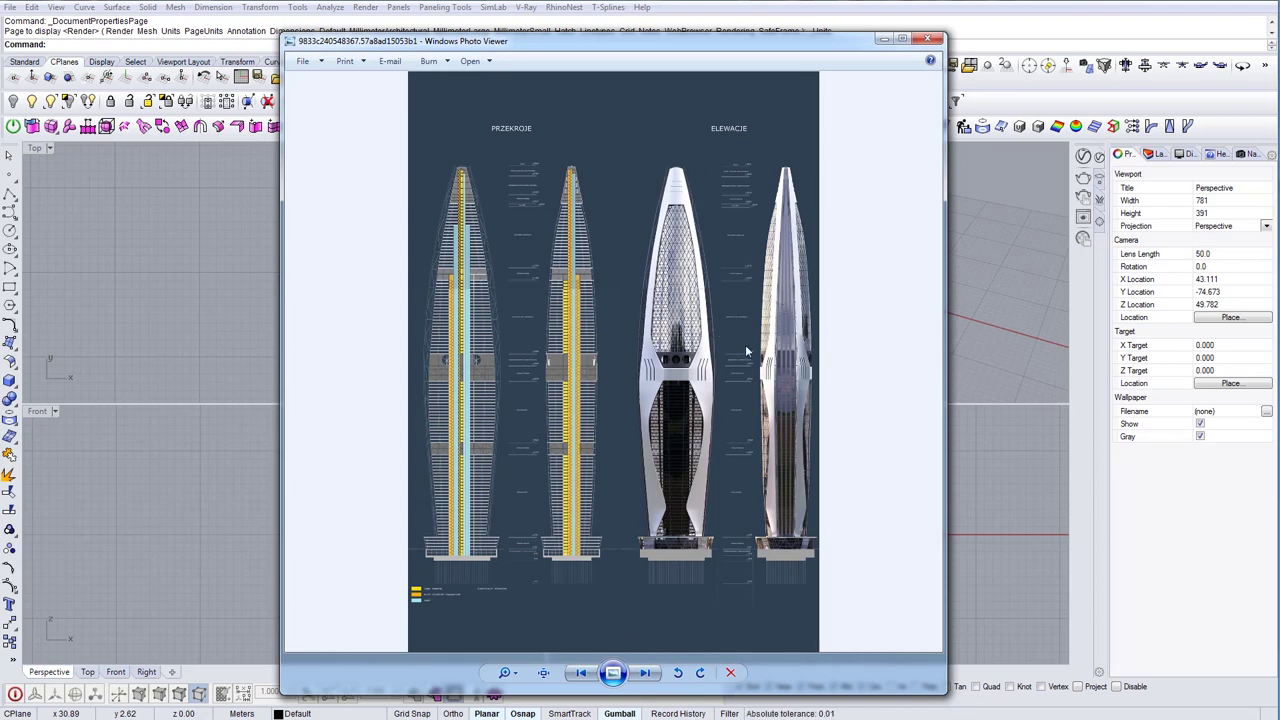
left_click(880, 39)
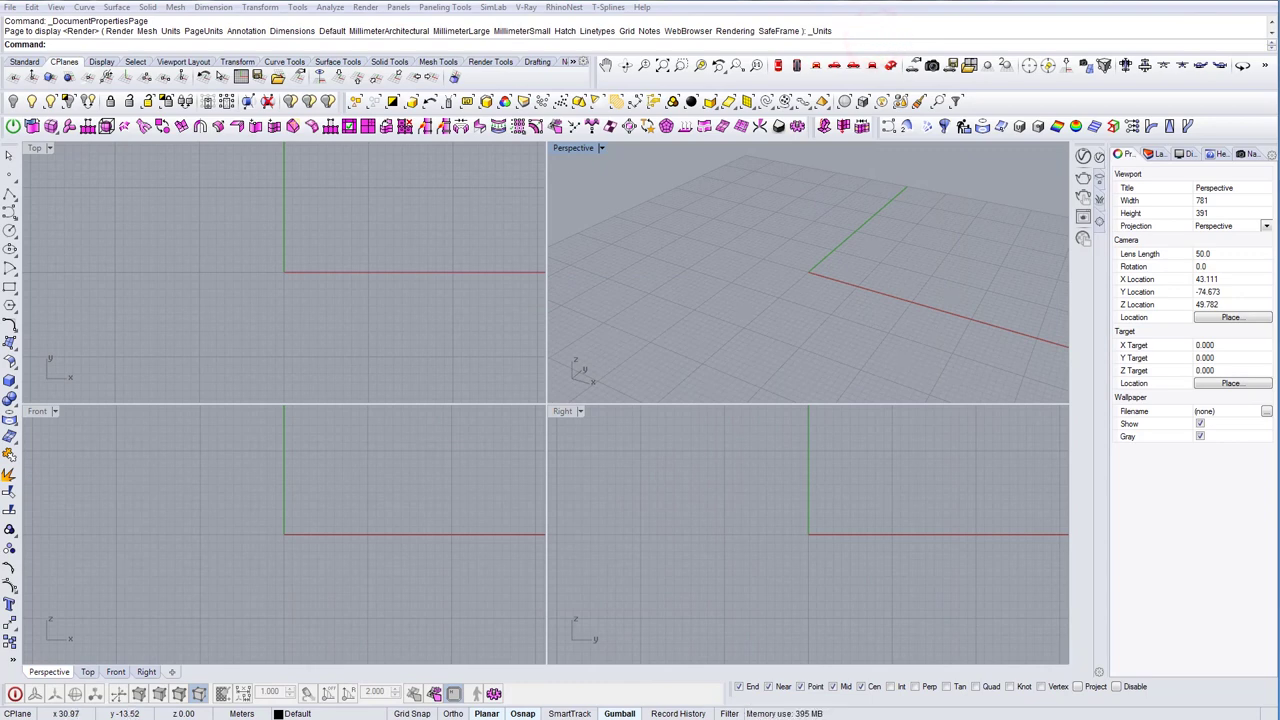
Insert the sections and elevations sheet into the Top view as a picture frame near the origin
left_click_drag(651, 347, 350, 255)
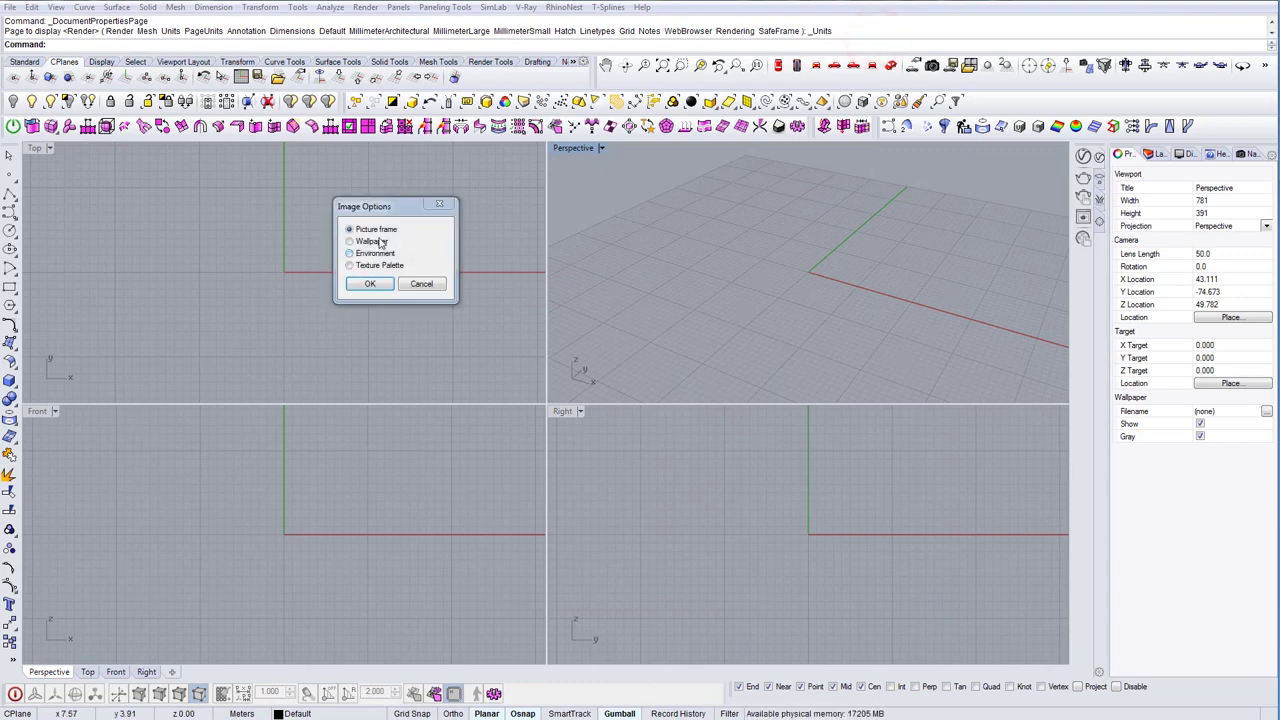
left_click(370, 284)
left_click(229, 340)
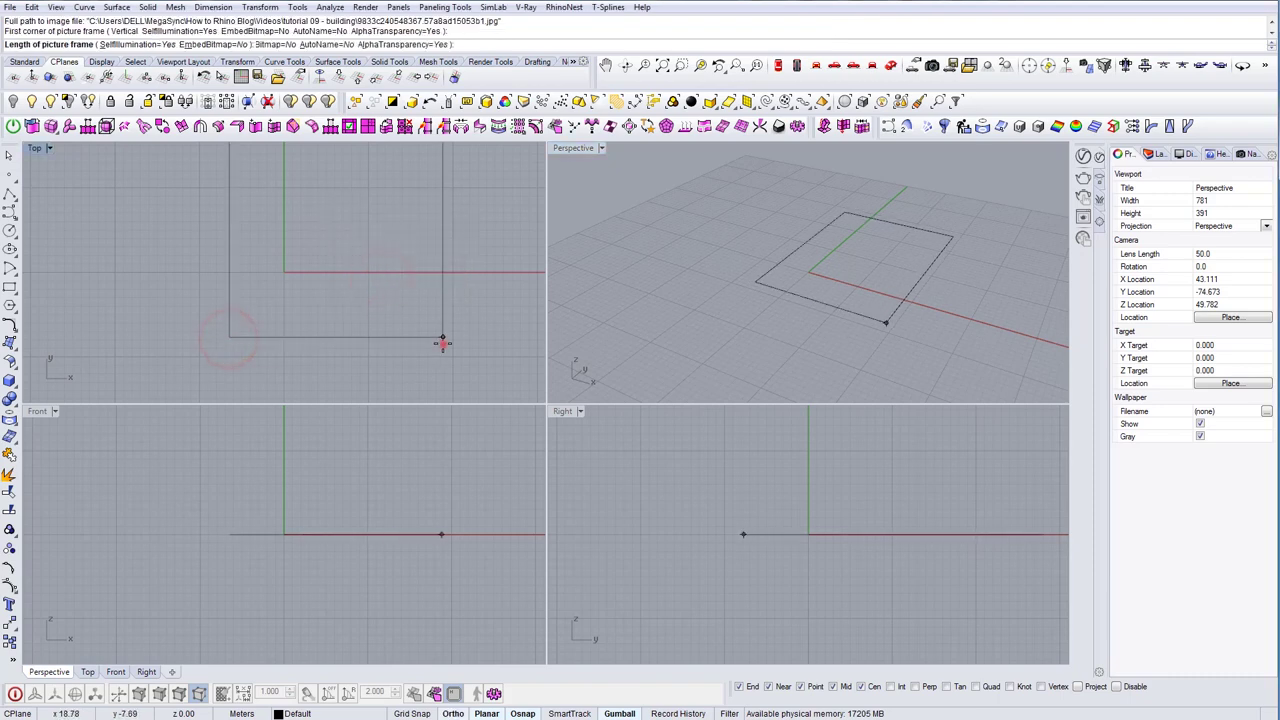
left_click(443, 343)
scroll(403, 318, "down", 5)
scroll(403, 318, "up", 5)
Scale up the picture frame uniformly in the Top view and deselect it
left_click(426, 287)
scroll(426, 287, "down", 3)
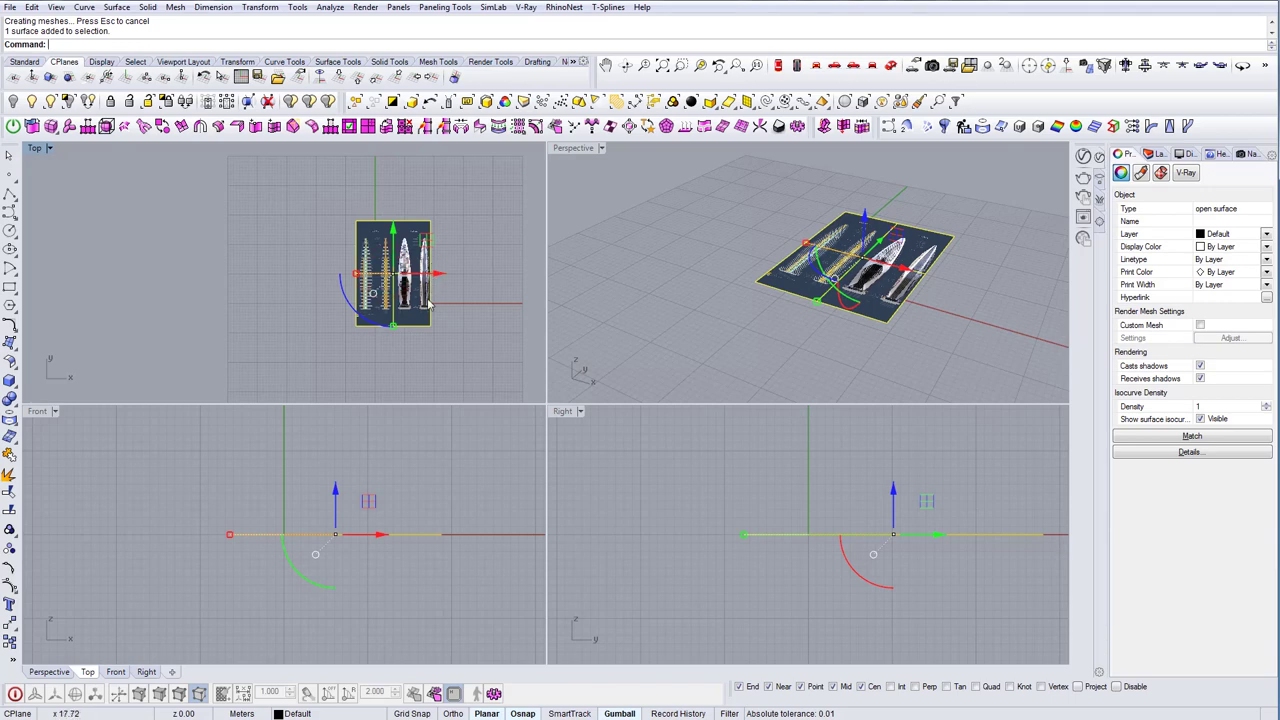
left_click_drag(392, 330, 429, 369, "shift")
left_click(491, 321)
scroll(491, 321, "up", 3)
scroll(430, 318, "down", 2)
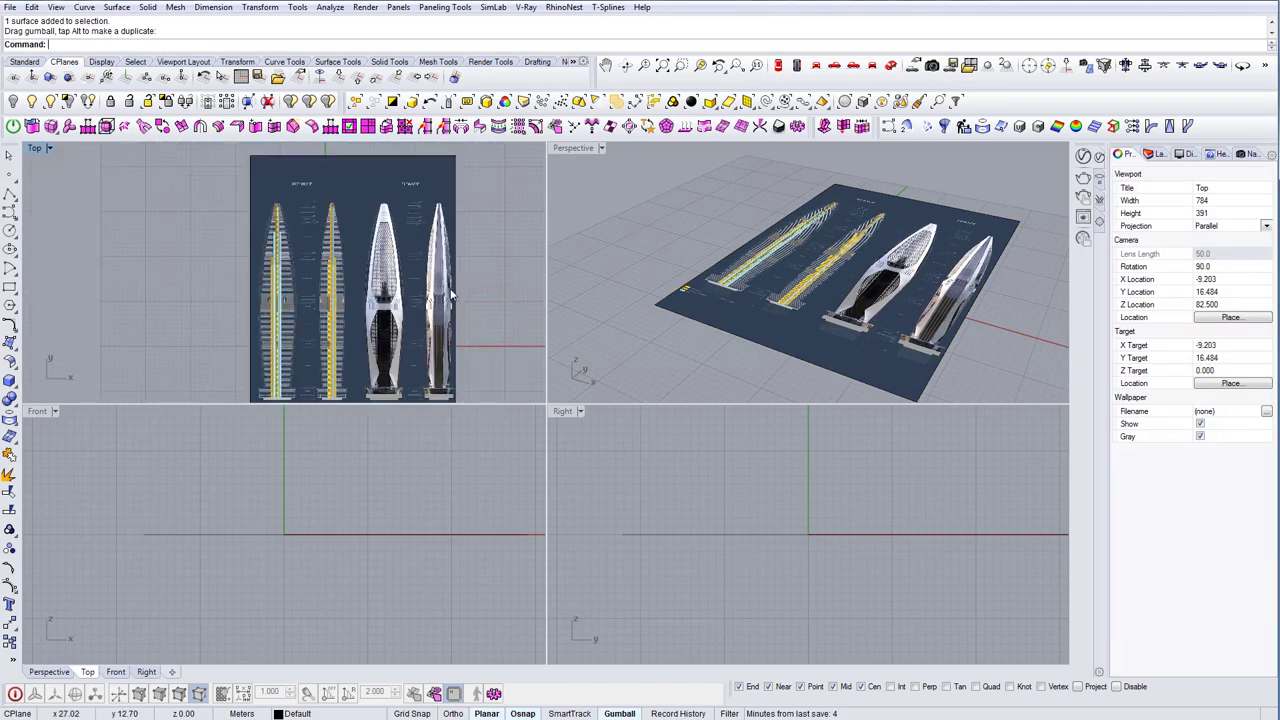
Maximize the Top viewport to inspect the section and elevation drawings on the reference sheet
double_click(35, 150)
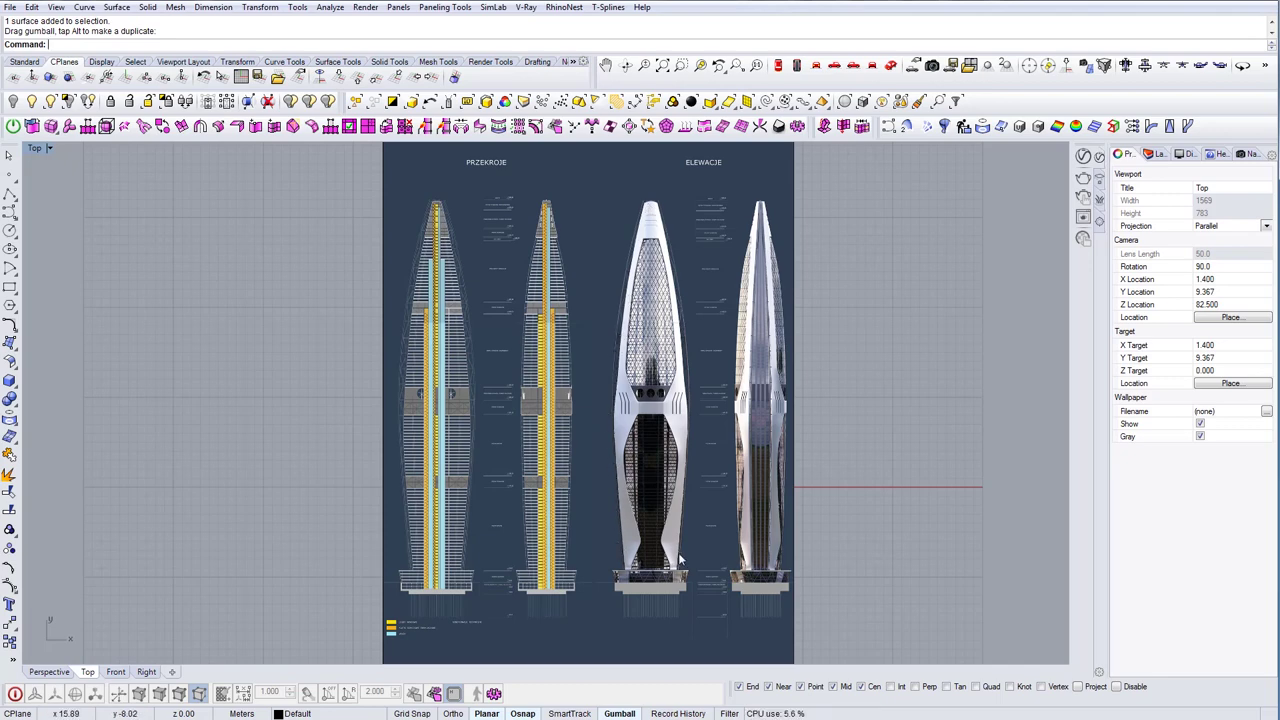
scroll(616, 254, "down", 1)
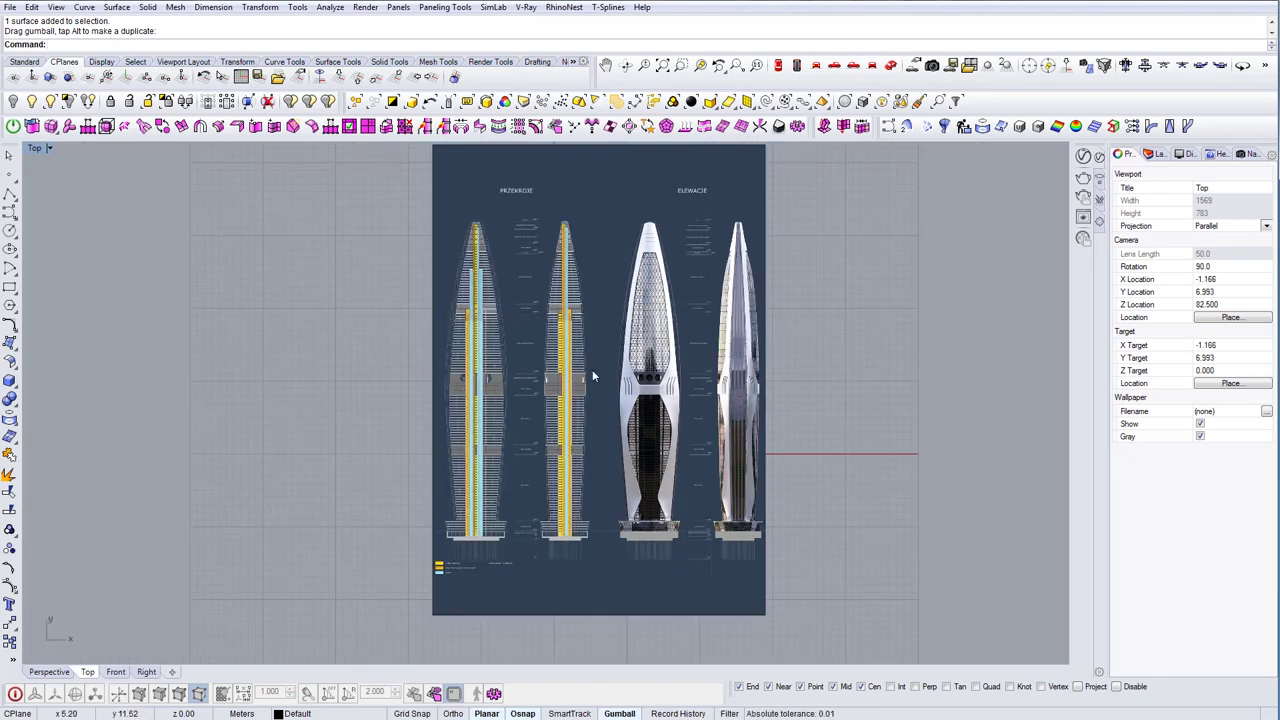
scroll(680, 340, "up", 1)
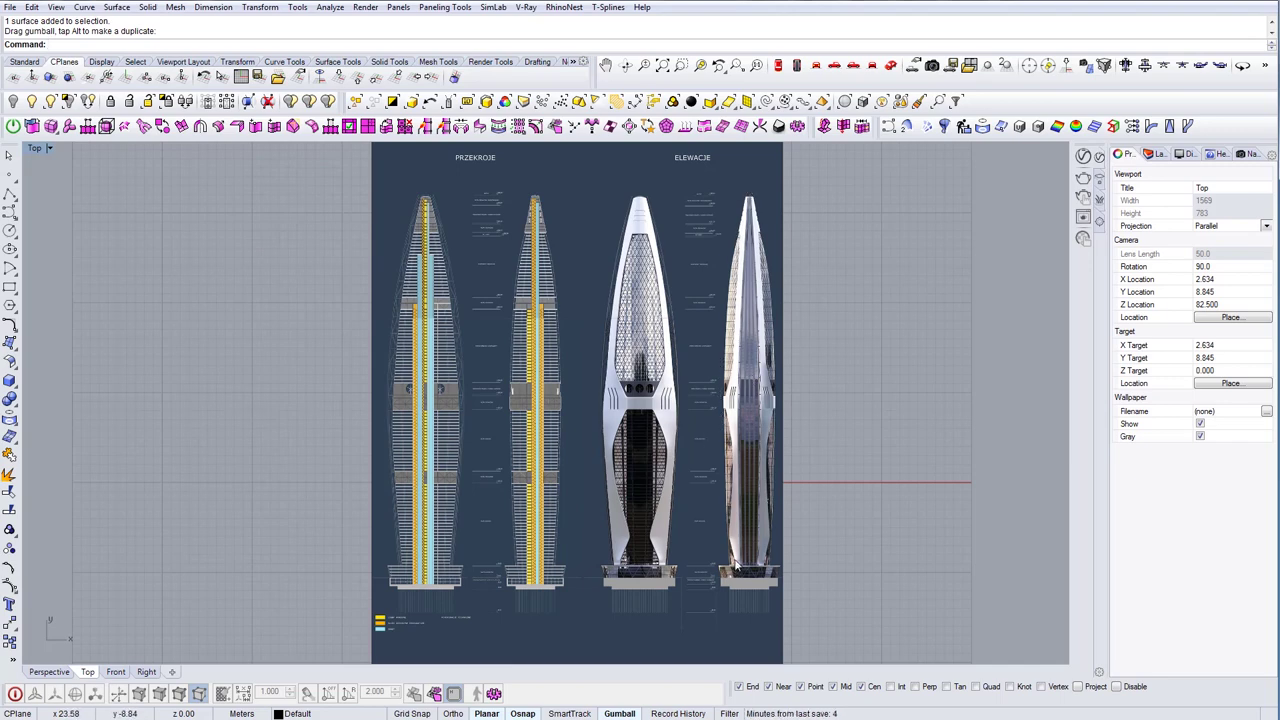
scroll(725, 541, "down", 2)
scroll(680, 423, "up", 1)
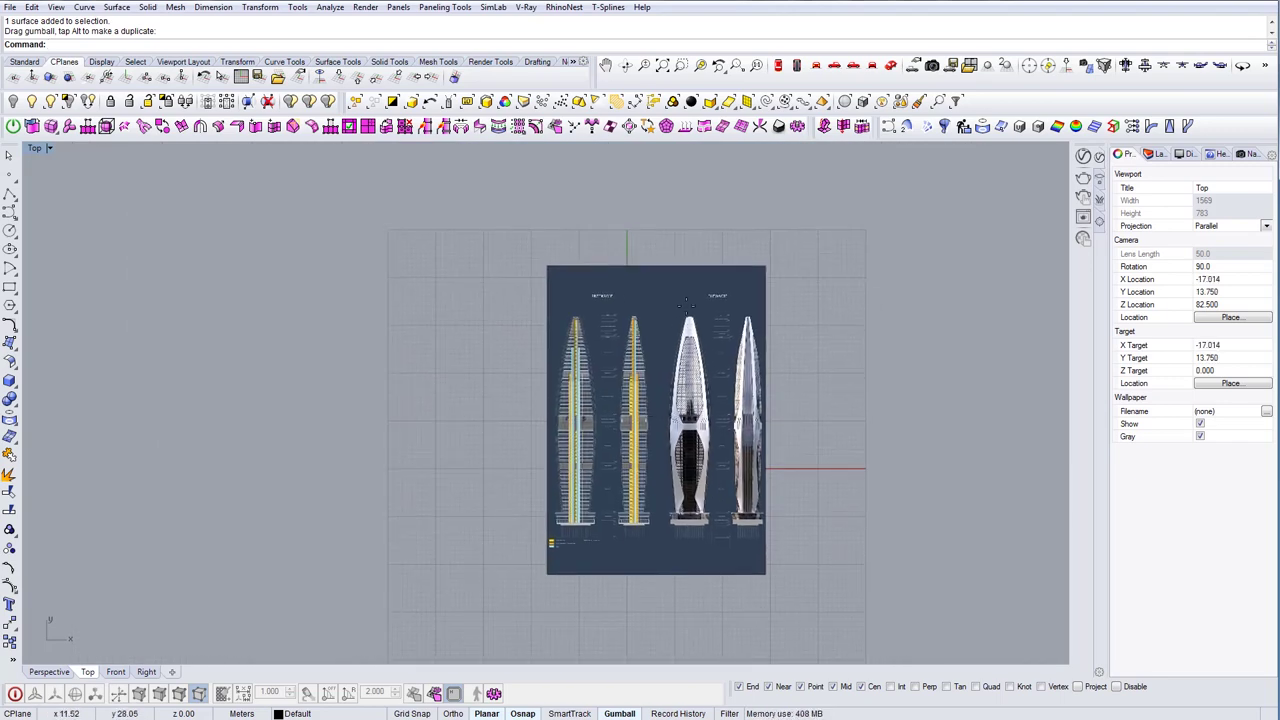
Draw a vertical line across the full height of the picture frame, between the two sections and the two elevations
type("L")
key("Return")
left_click(658, 240)
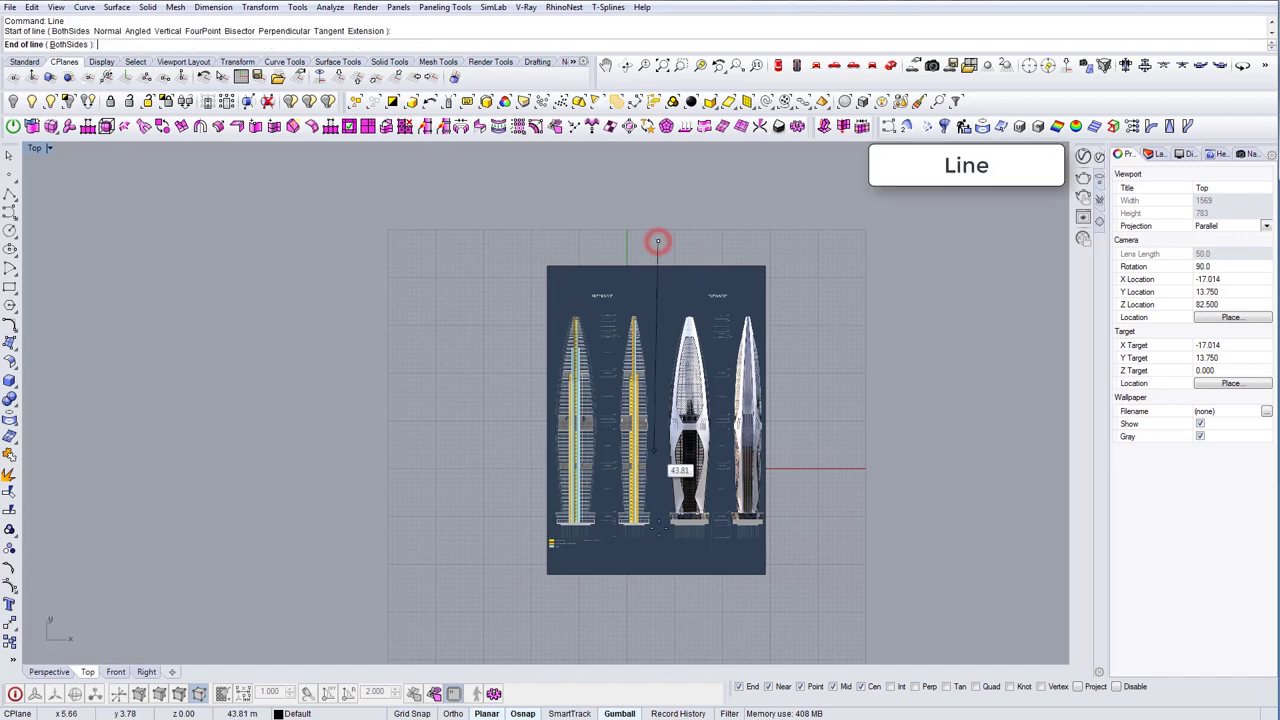
left_click(658, 622)
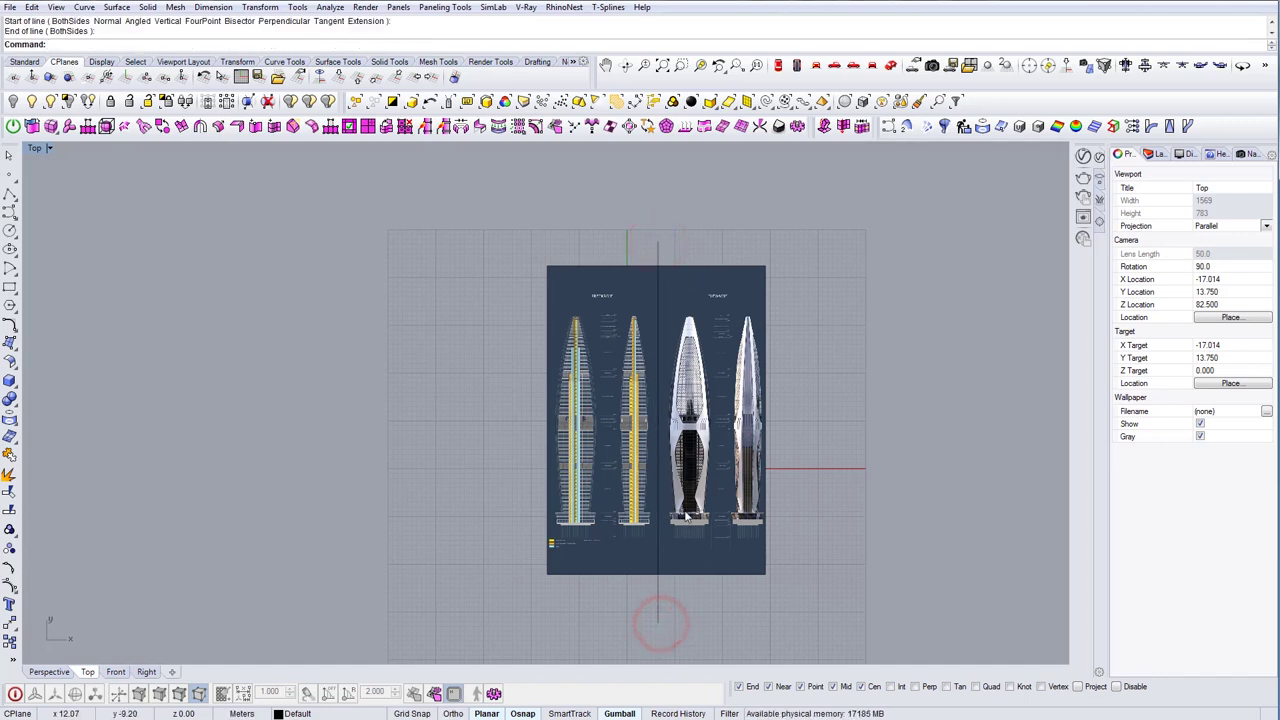
Trim the sections half off the picture frame with the vertical line and delete the line
type("TR")
key("Return")
left_click(657, 595)
key("Return")
left_click_drag(631, 610, 591, 531)
key("Return")
left_click(657, 251)
key("Delete")
Move the trimmed elevations picture along the X axis to the negative side of the origin
left_click(688, 283)
left_click_drag(753, 421, 507, 421)
left_click(627, 406)
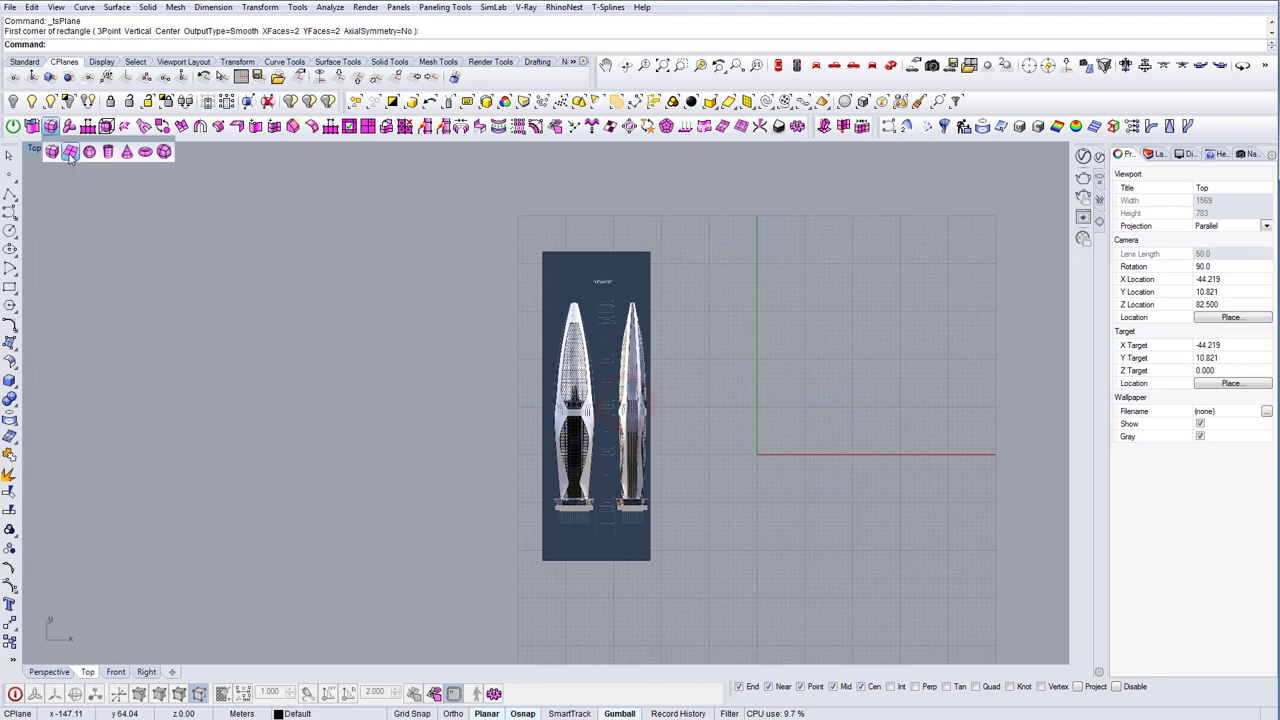
left_click(70, 152)
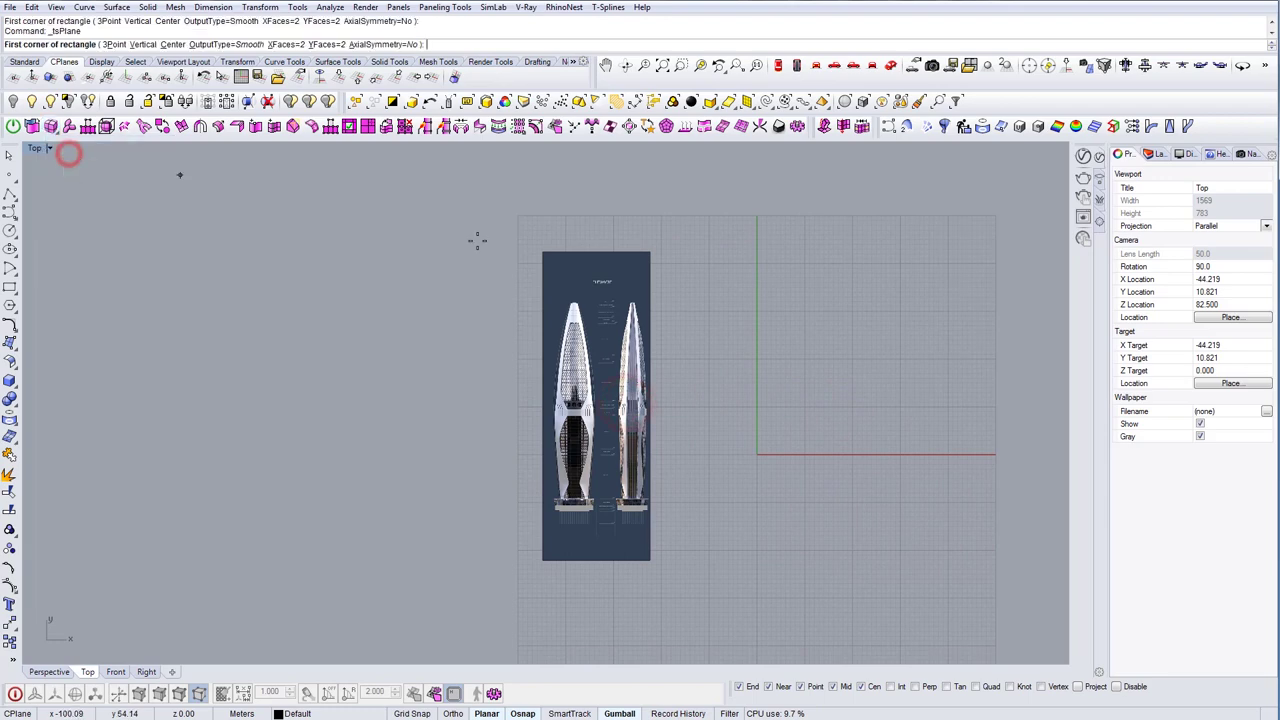
scroll(522, 285, "up", 3)
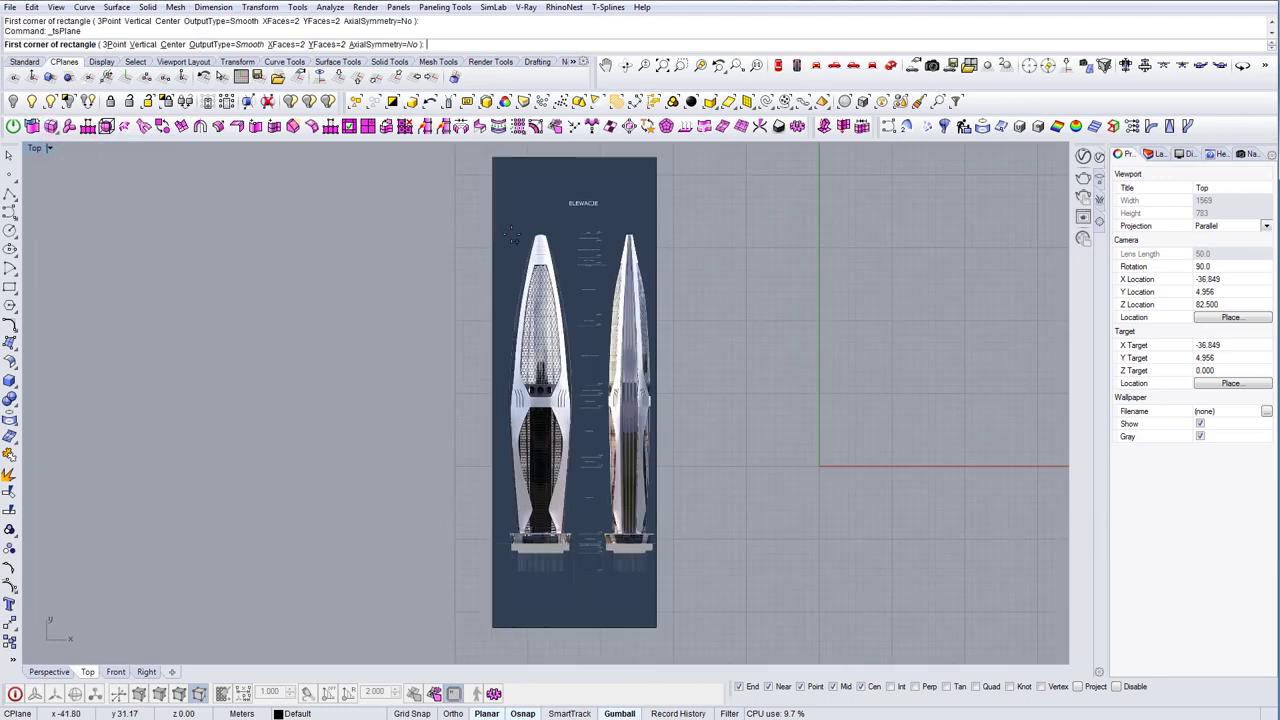
left_click(502, 227)
key("Escape")
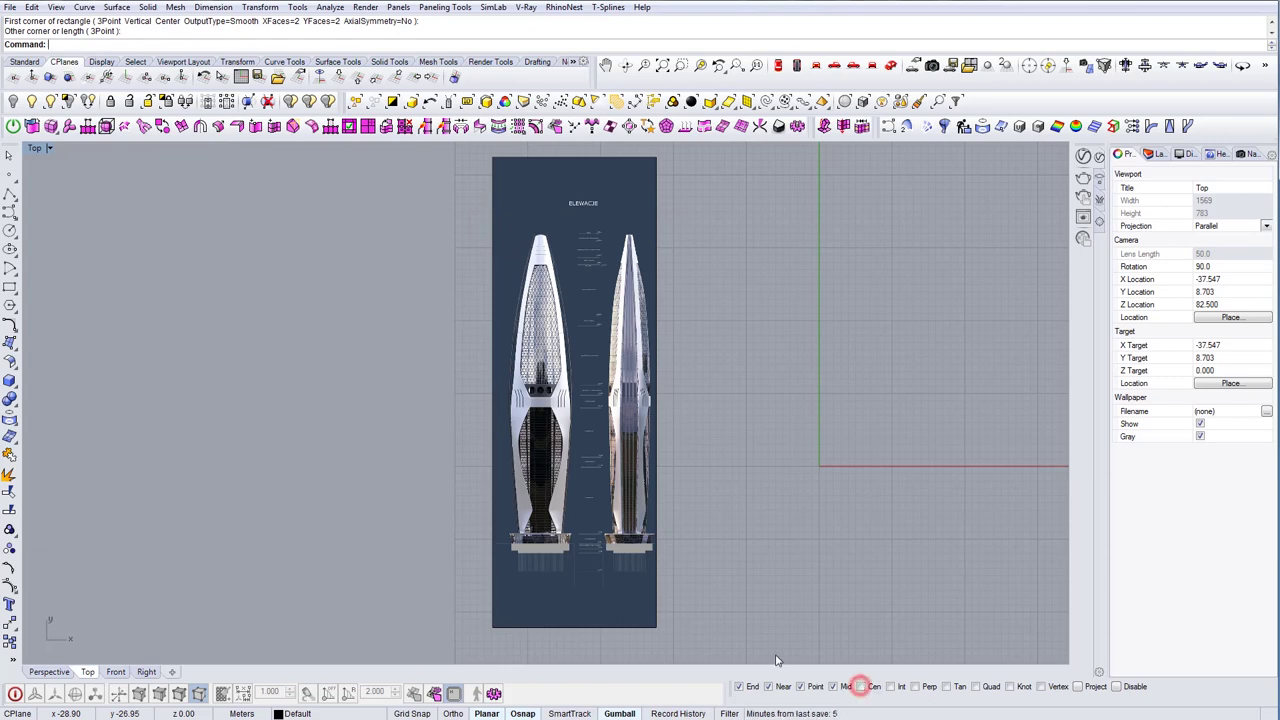
Create a T-Splines plane with 2 X faces and 2 Y faces enclosing the wider front elevation of the tower
right_click_drag(655, 589, 646, 604)
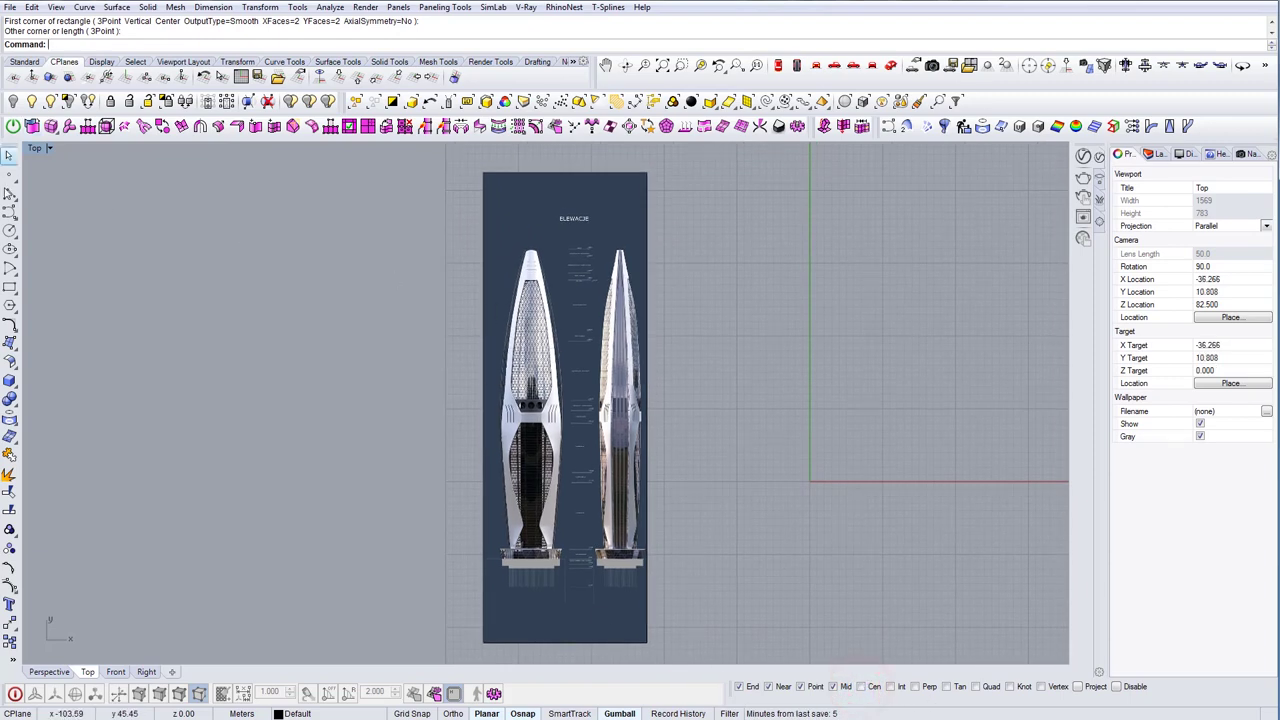
left_click(69, 127)
left_click(494, 238)
left_click(570, 572)
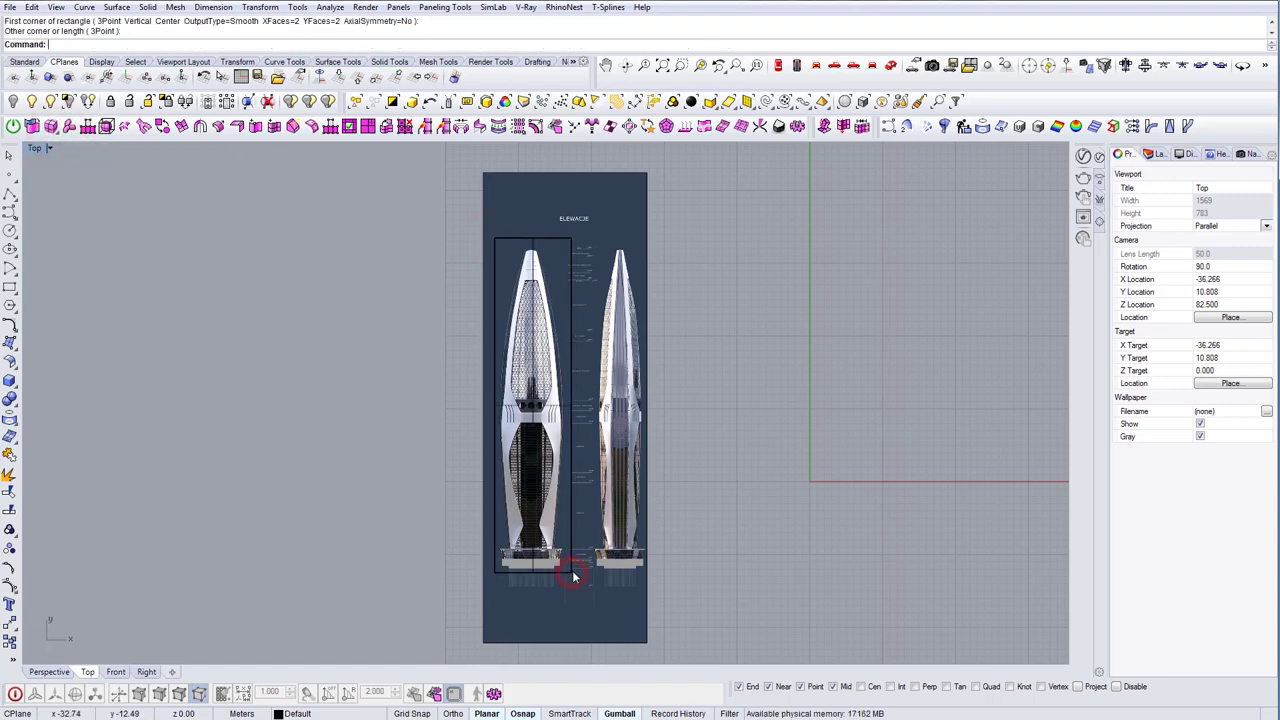
Select the reference picture surface from under the T-spline plane and lock it
left_click(572, 317)
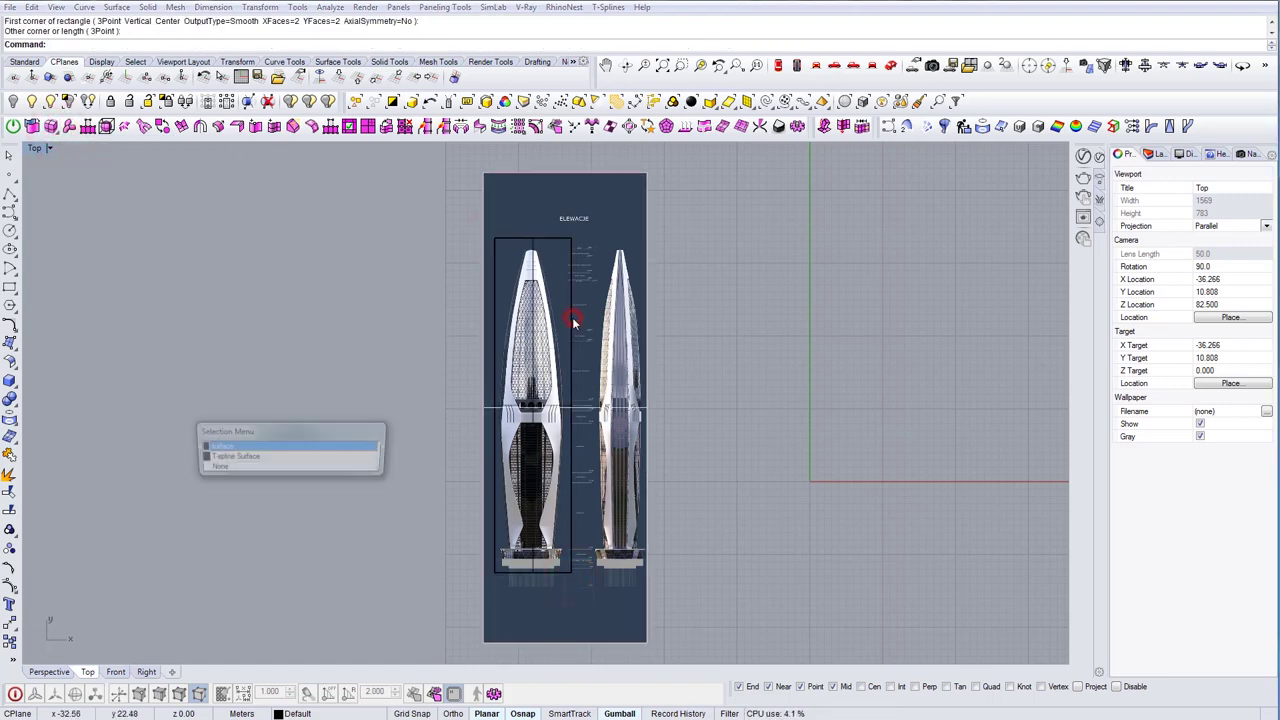
left_click(234, 444)
left_click(596, 248)
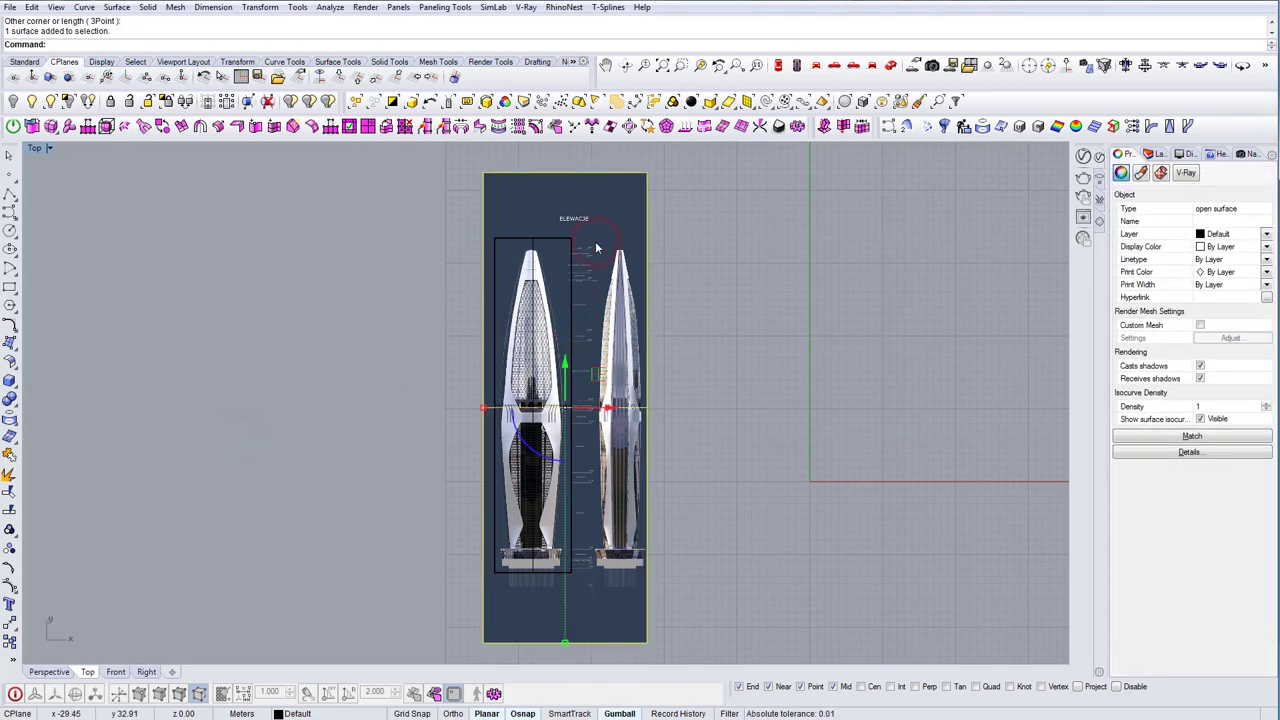
type("Lock")
key("Return")
left_click(656, 281)
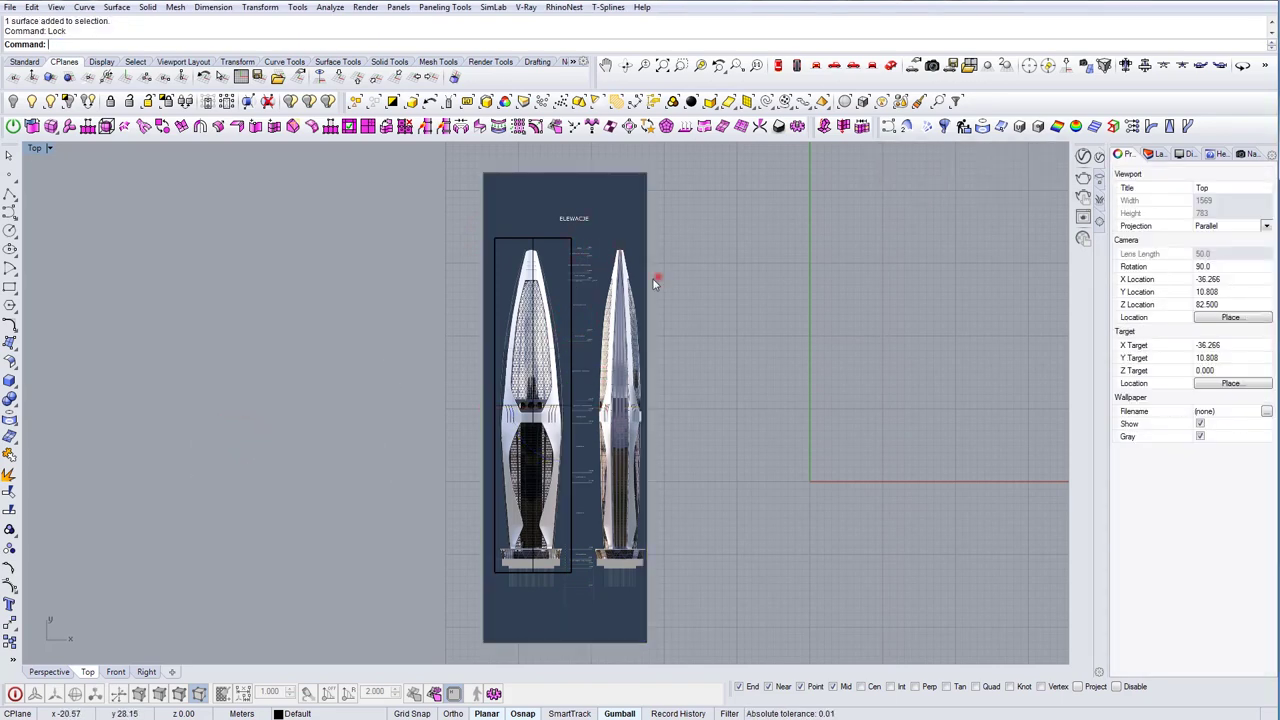
Turn on T-Splines edit mode for the plane and toggle its smooth display to box mode
left_click(568, 281)
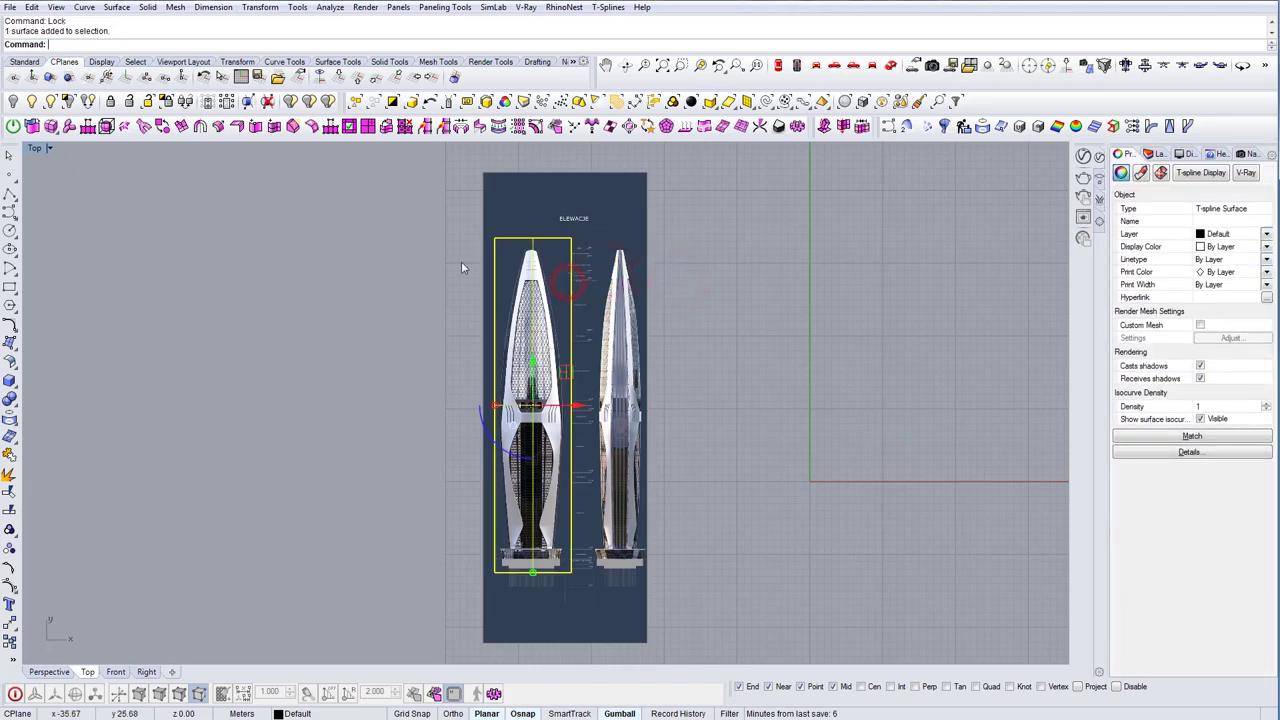
left_click(16, 693)
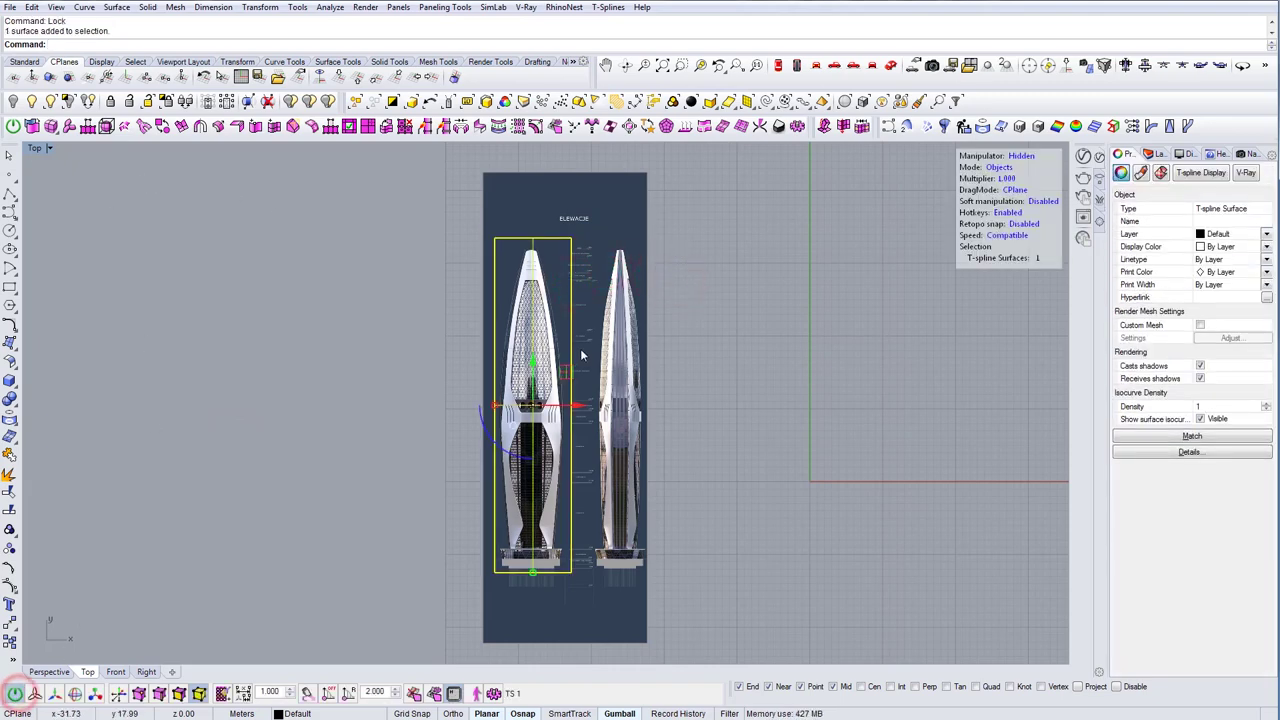
right_click_drag(585, 340, 588, 304)
key("Tab")
right_click_drag(569, 249, 566, 268)
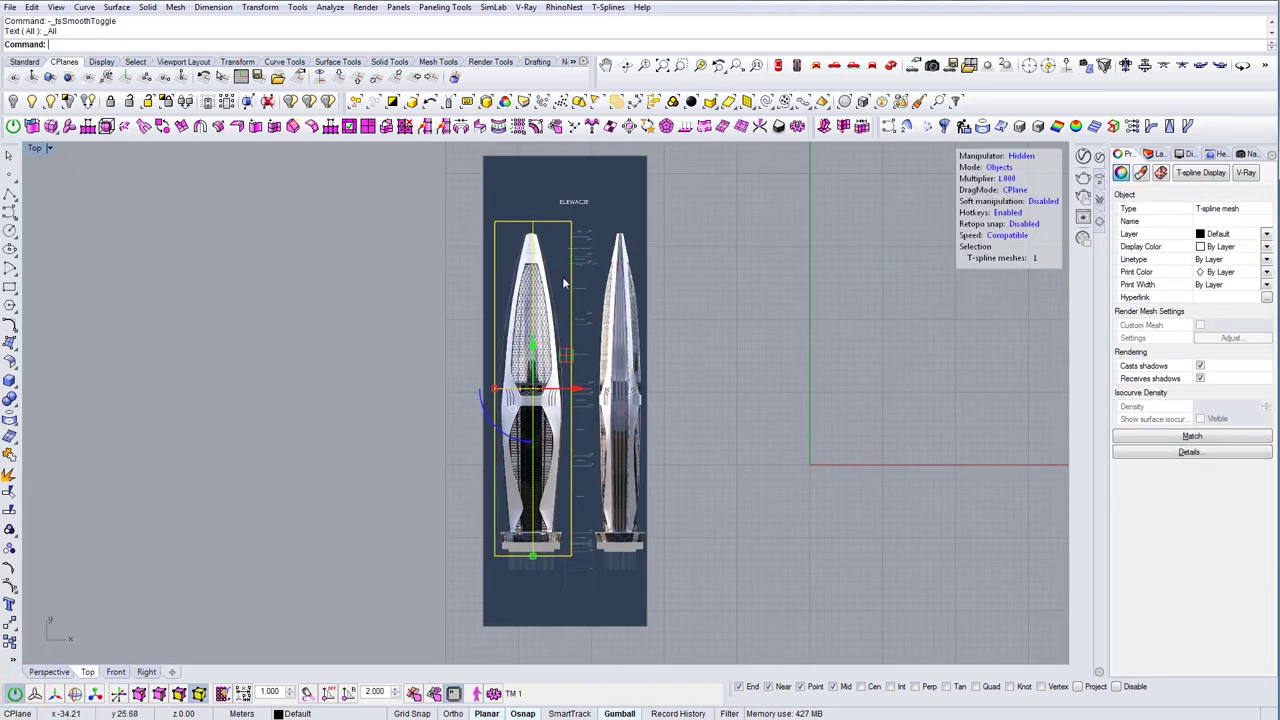
Select all vertices of the T-spline plane and remove its creases
left_click(677, 271)
scroll(581, 334, "up", 3)
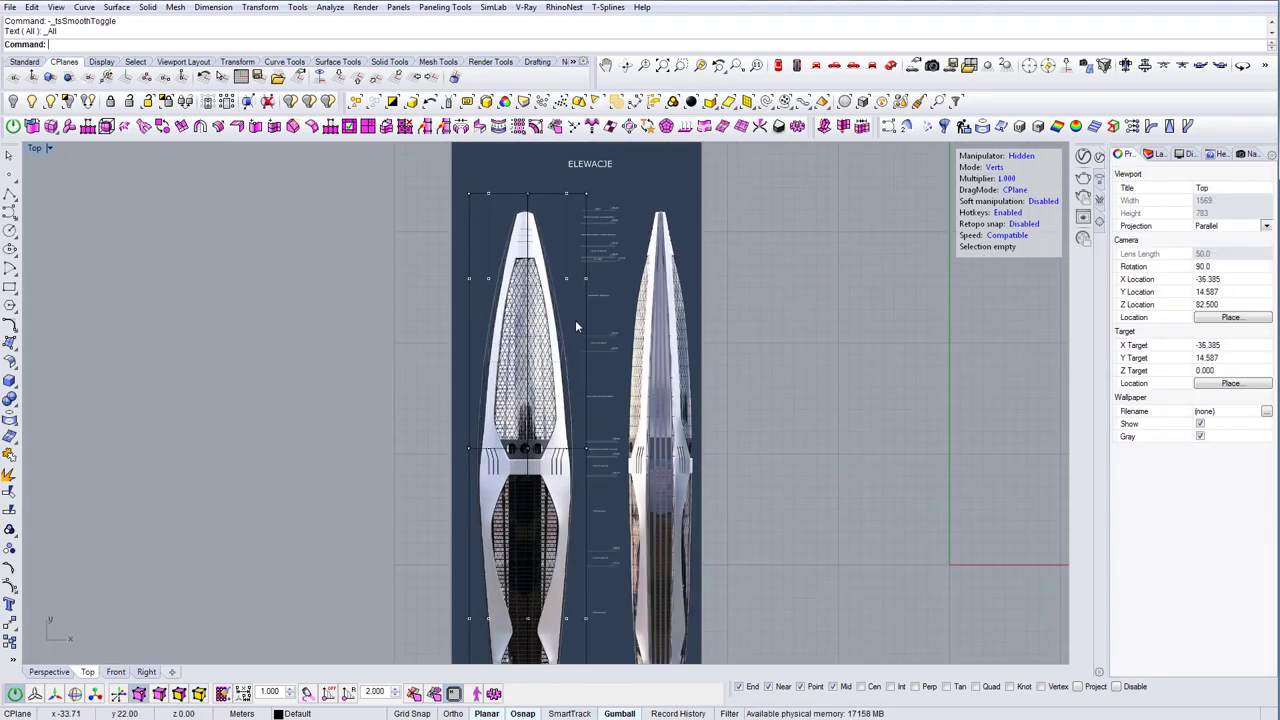
right_click_drag(408, 188, 422, 226)
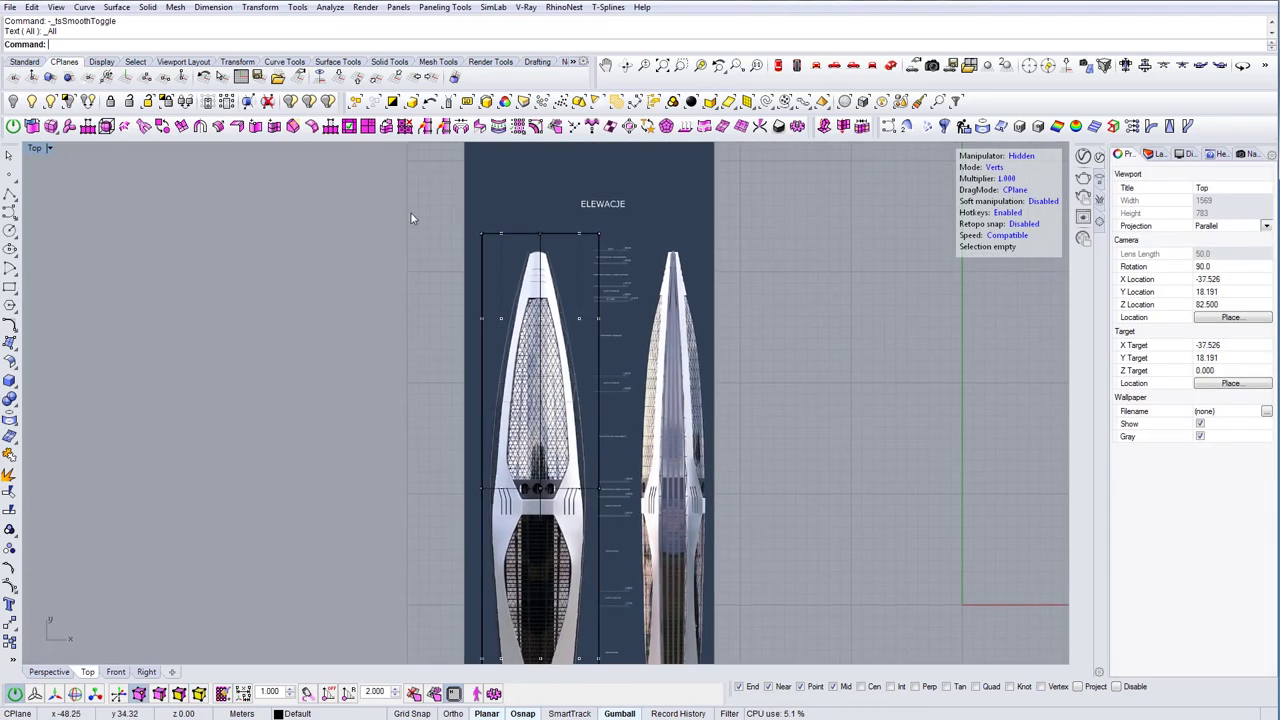
left_click_drag(375, 195, 603, 243)
scroll(550, 255, "down", 3)
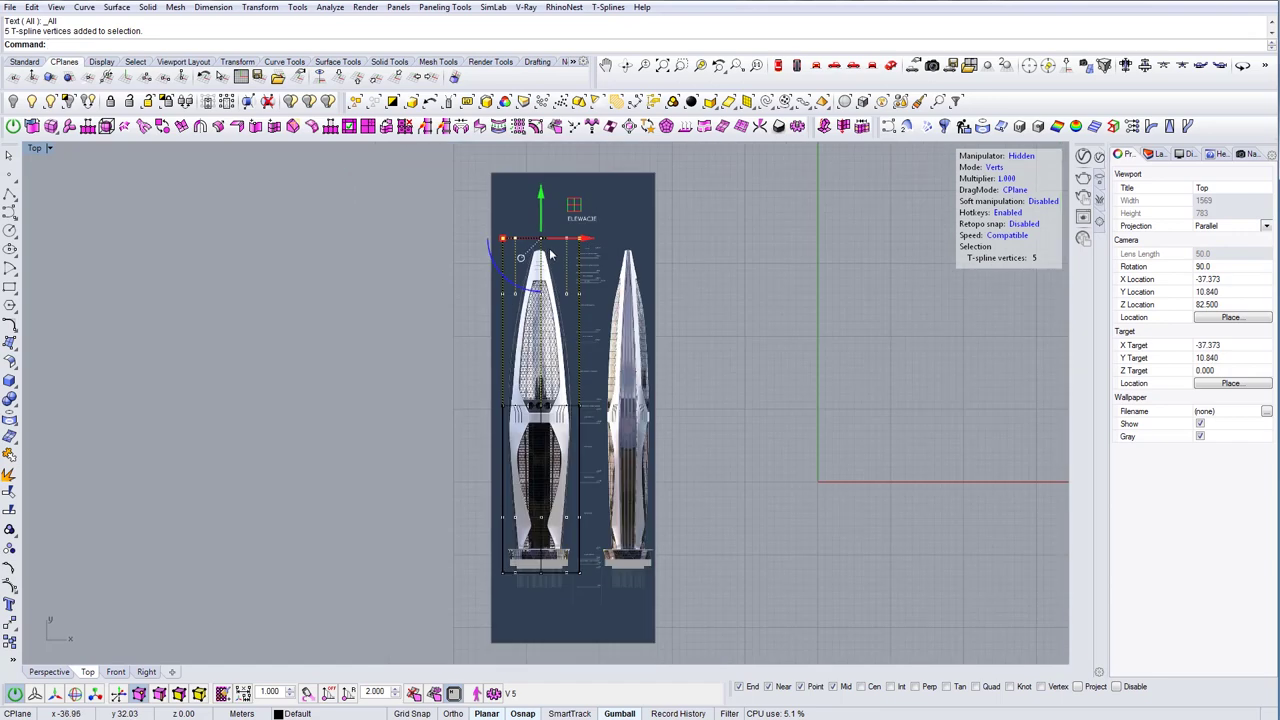
key("ctrl+a")
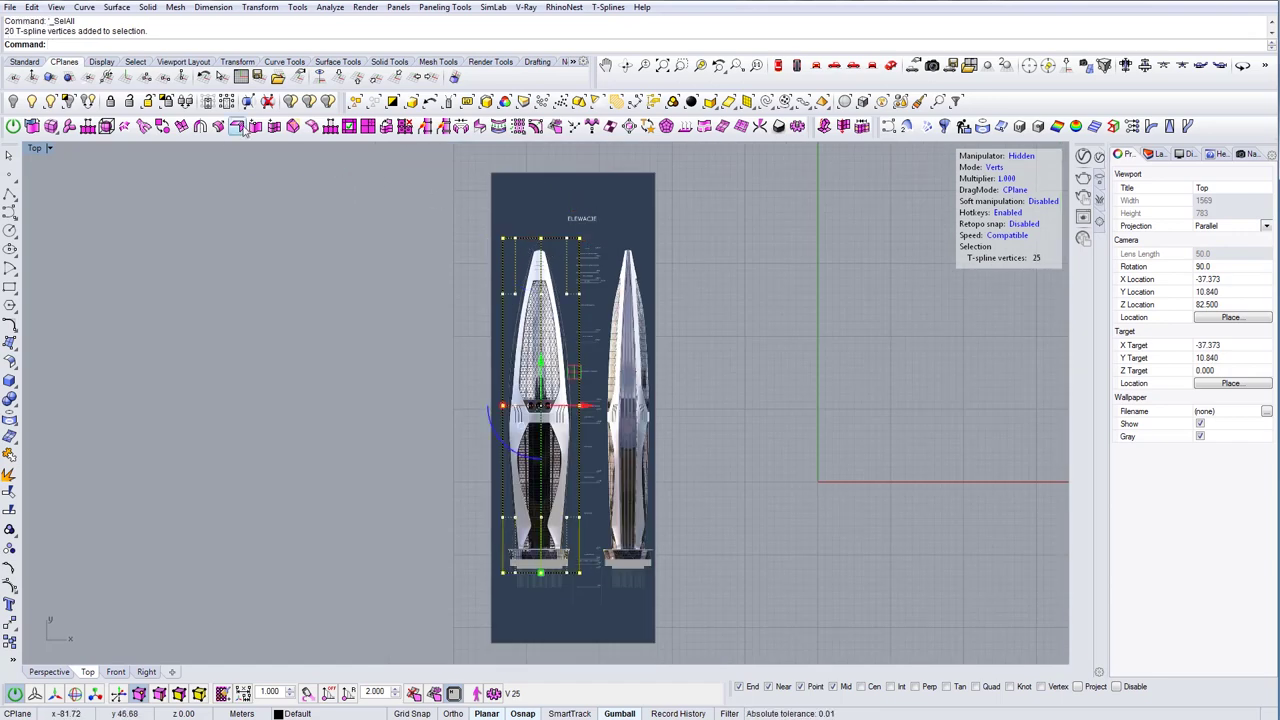
left_click(238, 127)
scroll(593, 296, "up", 1)
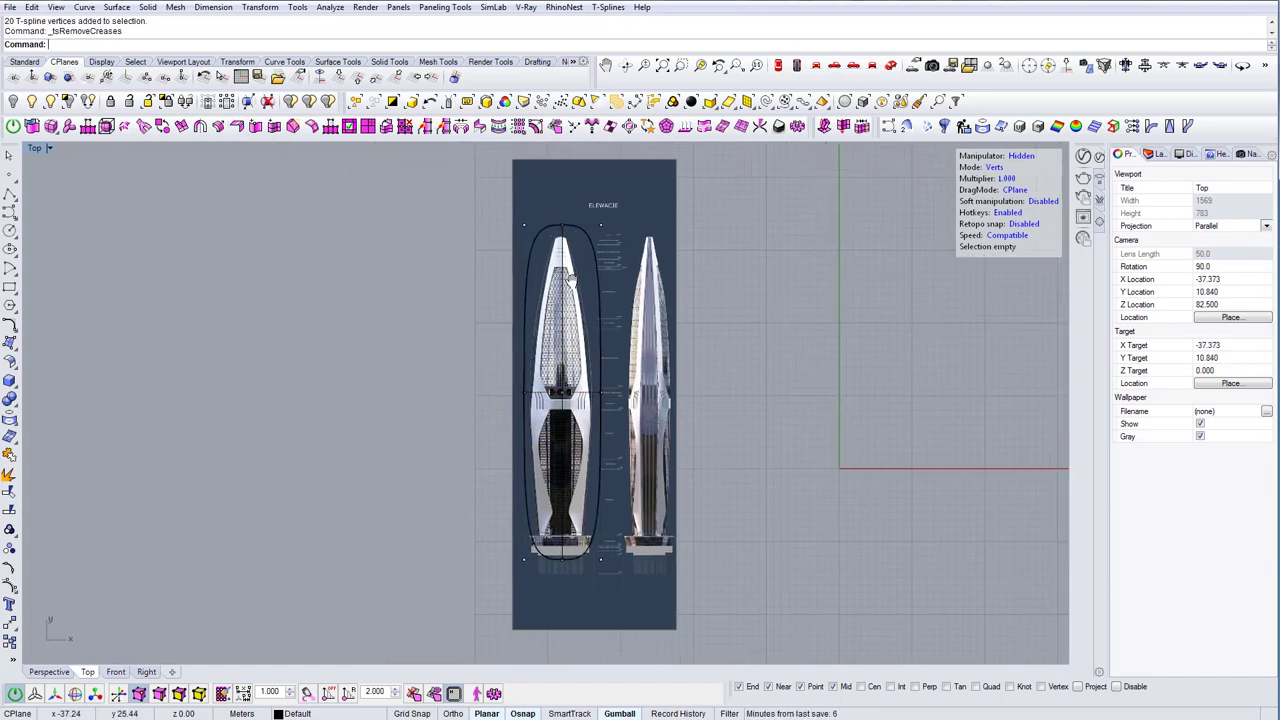
In box mode, move the plane's top vertex row down to the tower's tip and scale the row narrower in X
scroll(580, 251, "up", 3)
right_click_drag(580, 289, 579, 293)
key("d")
key("d")
scroll(600, 320, "up", 2)
left_click_drag(386, 237, 646, 304)
scroll(545, 250, "up", 1)
left_click_drag(546, 230, 569, 257)
scroll(569, 257, "down", 3)
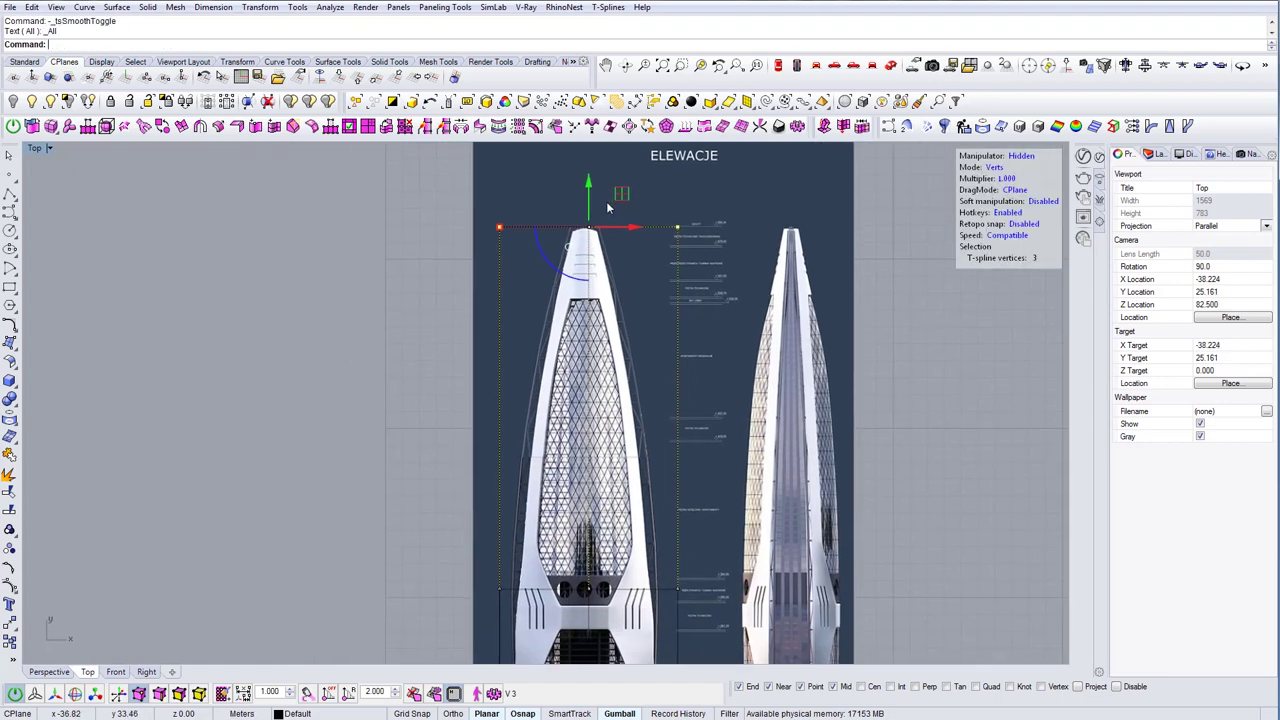
left_click_drag(450, 210, 604, 249)
left_click(690, 247, "shift")
scroll(600, 248, "up", 1)
Scale the middle vertex row narrower in X to fit the tower's width at the round openings
right_click_drag(661, 350, 718, 198)
left_click_drag(472, 373, 830, 481)
left_click_drag(592, 456, 613, 458)
Move the bottom vertex row up to the top edge of the podium at the tower's base
right_click_drag(675, 475, 675, 404)
right_click_drag(699, 497, 677, 352)
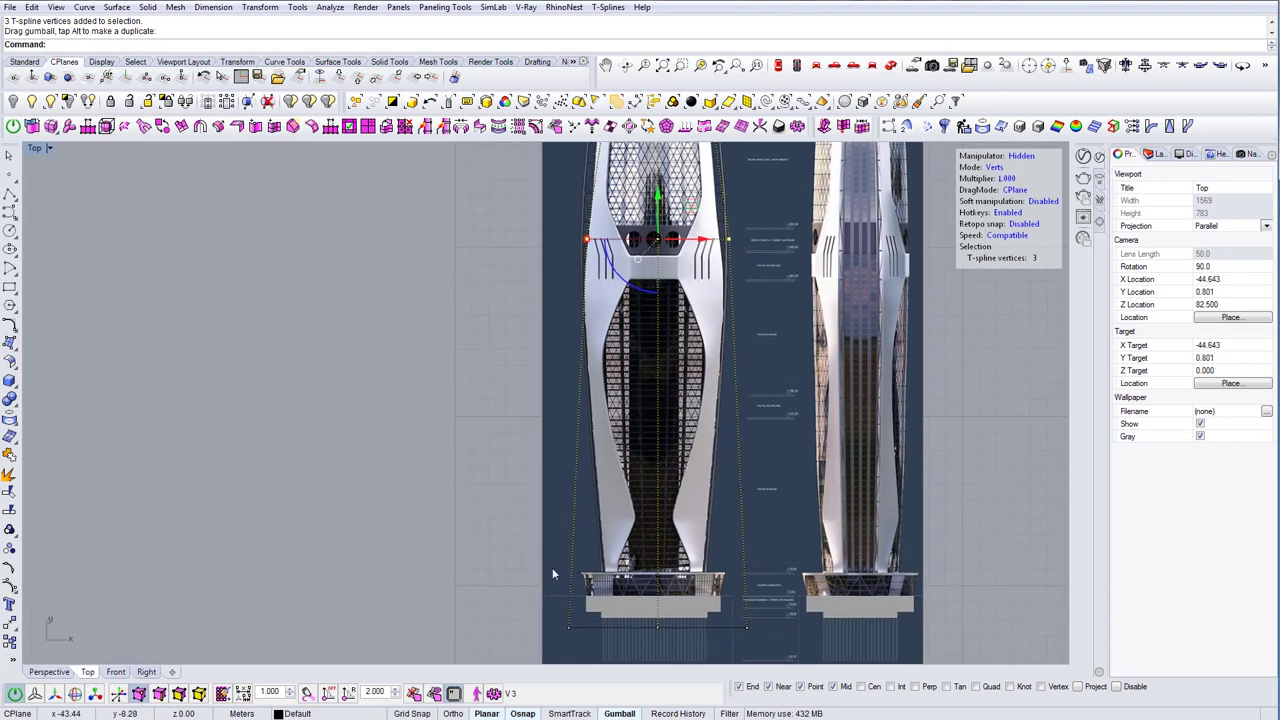
left_click_drag(466, 598, 764, 655)
left_click_drag(658, 587, 665, 562)
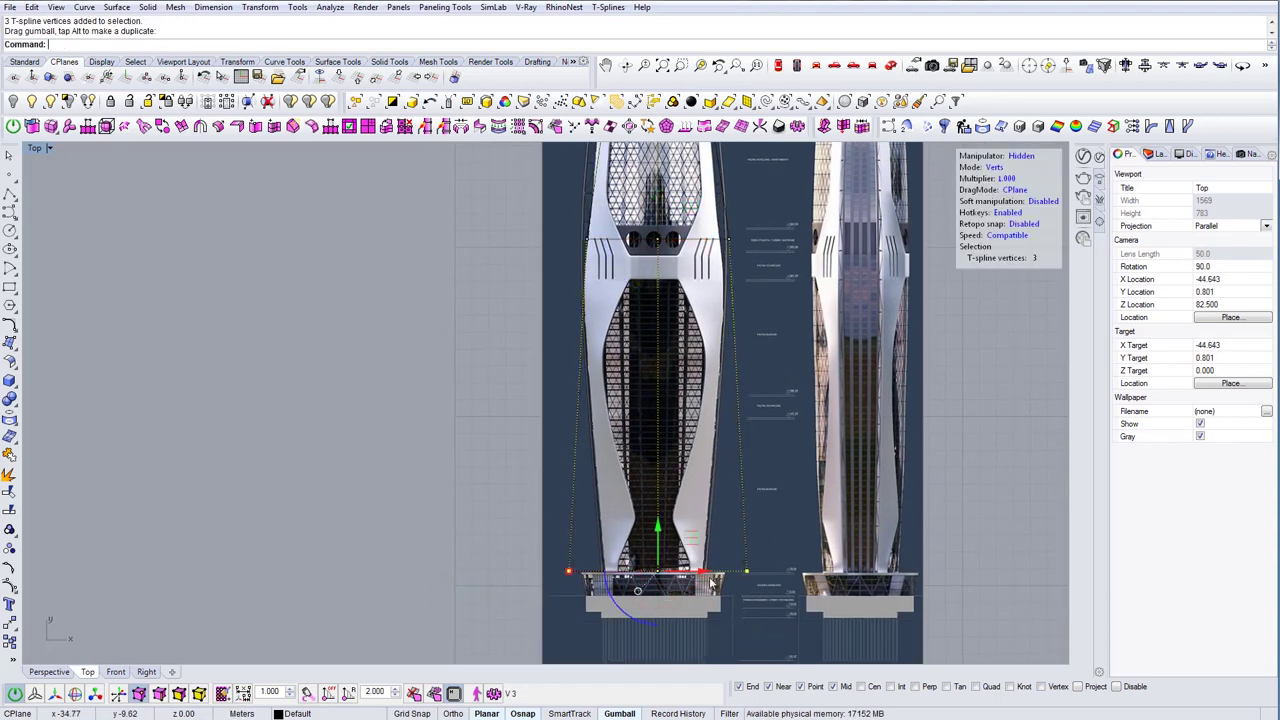
right_click_drag(694, 585, 656, 577)
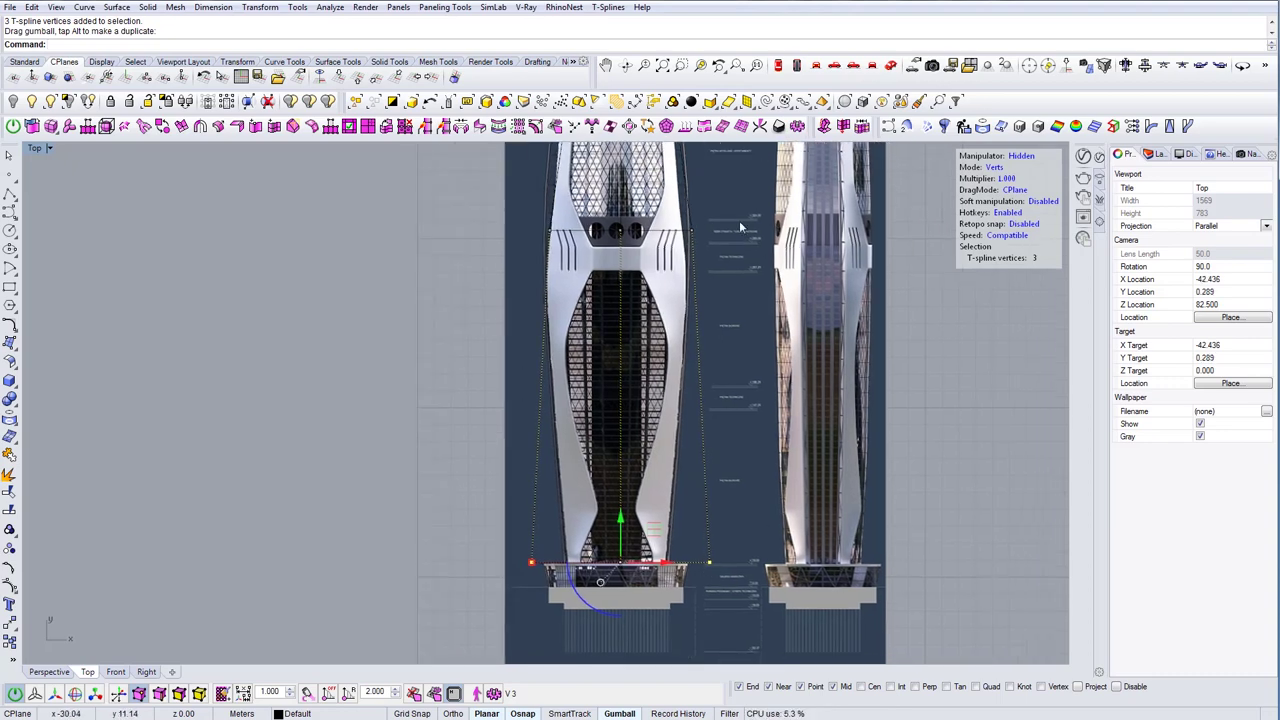
scroll(720, 257, "down", 2)
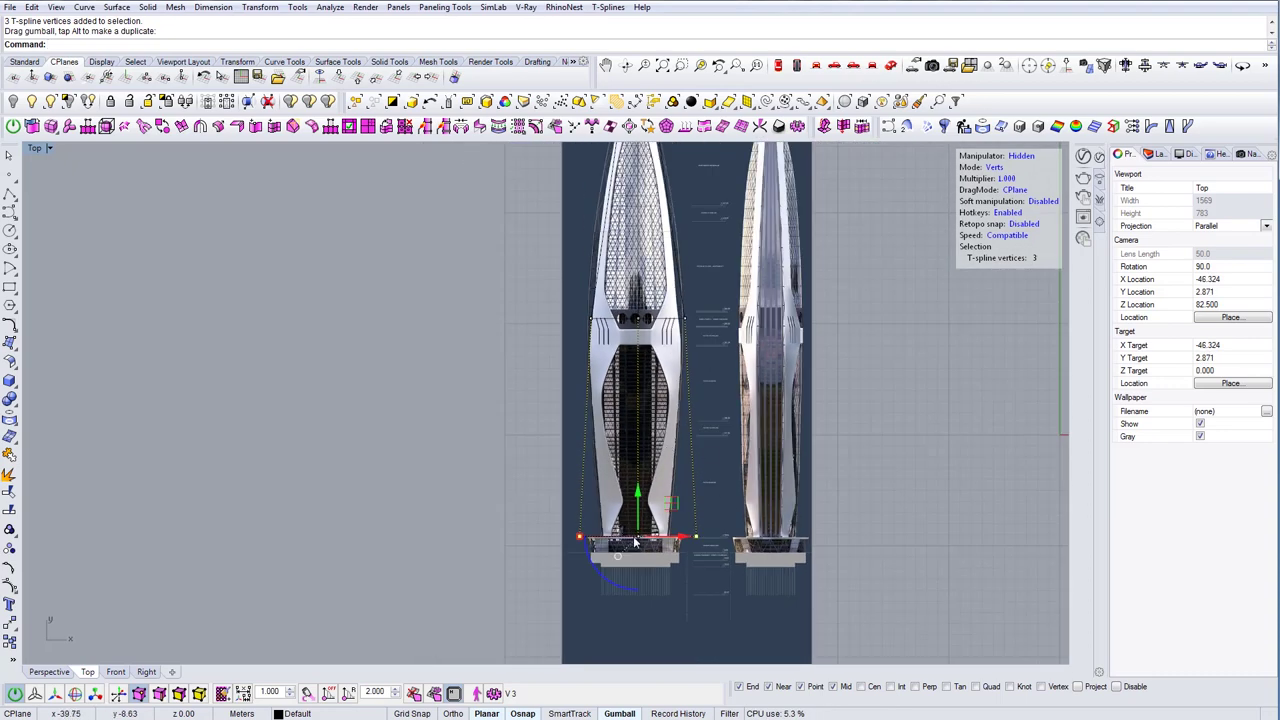
scroll(640, 540, "up", 3)
left_click_drag(747, 542, 716, 544)
key("ctrl+z")
key("ctrl+z")
Scale the bottom vertex row narrower in X to fit the tower's width at the podium
left_click_drag(528, 545, 573, 545)
right_click_drag(626, 389, 661, 490)
scroll(662, 480, "down", 4)
scroll(657, 380, "up", 4)
Move the plane's middle vertex row down in Y to the tower's widest part below the round openings
left_click_drag(482, 285, 801, 411)
right_click_drag(771, 393, 779, 329)
left_click_drag(702, 213, 691, 329)
scroll(697, 372, "down", 8)
Select all nine vertices and shift them slightly in X to centre the plane on the tower
right_click_drag(698, 243, 699, 325)
mouse_move(583, 192)
left_mouse_down()
mouse_move(605, 210)
mouse_move(748, 598)
left_mouse_up()
scroll(724, 518, "up", 4)
scroll(727, 342, "up", 1)
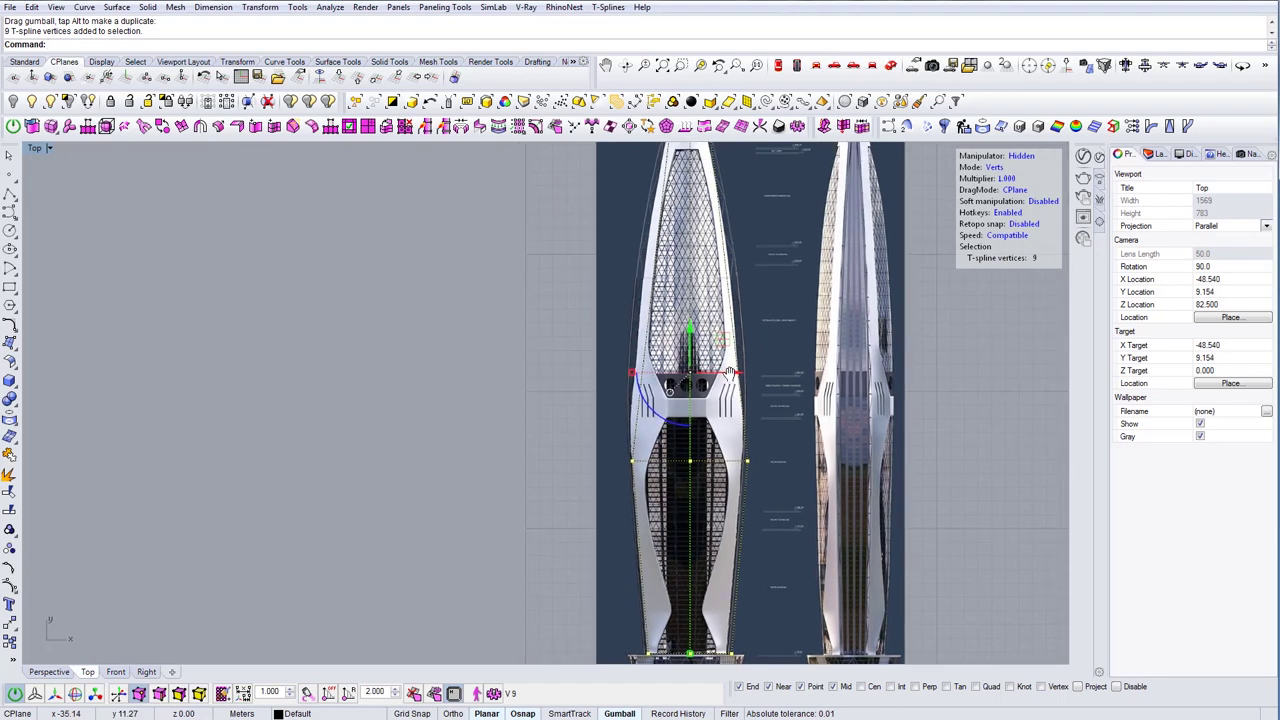
scroll(729, 376, "up", 3)
left_click_drag(773, 380, 761, 382)
scroll(735, 420, "down", 5)
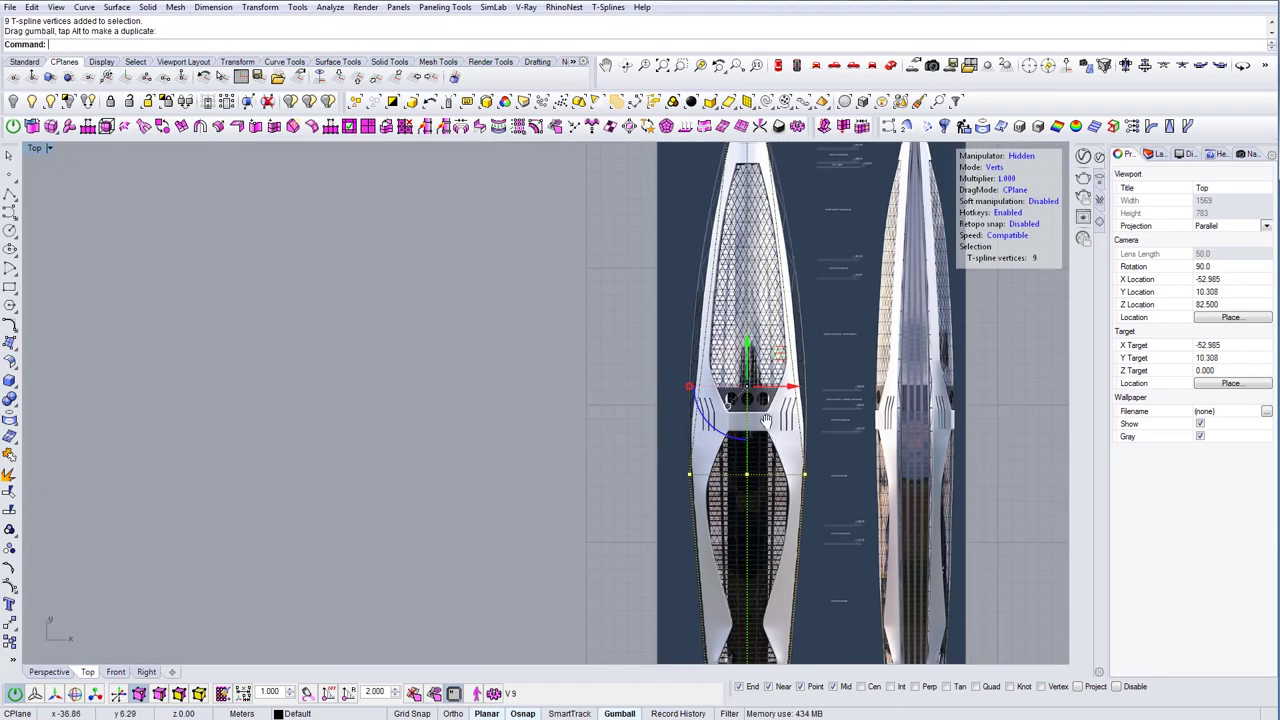
Insert an edge at about 0.50 across the three vertical edges of the plane's upper half
right_click_drag(731, 436, 713, 604)
key("Tab")
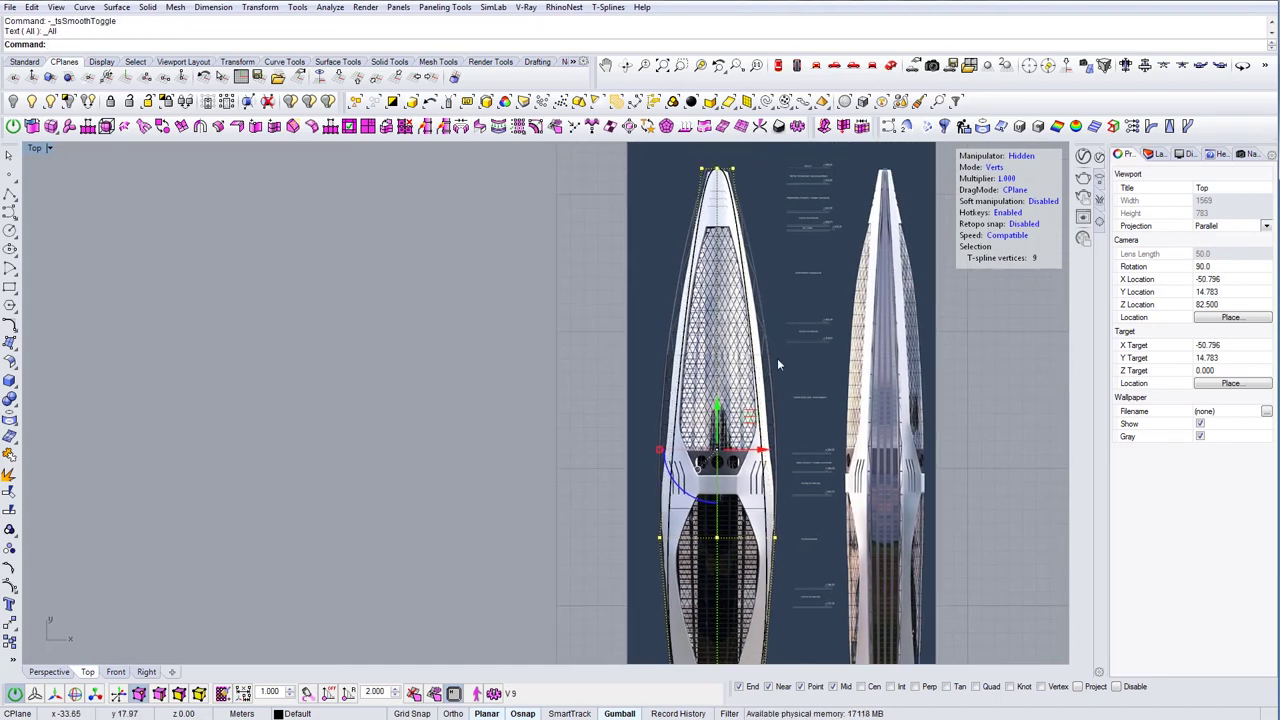
right_click_drag(777, 360, 762, 364)
left_click(48, 148)
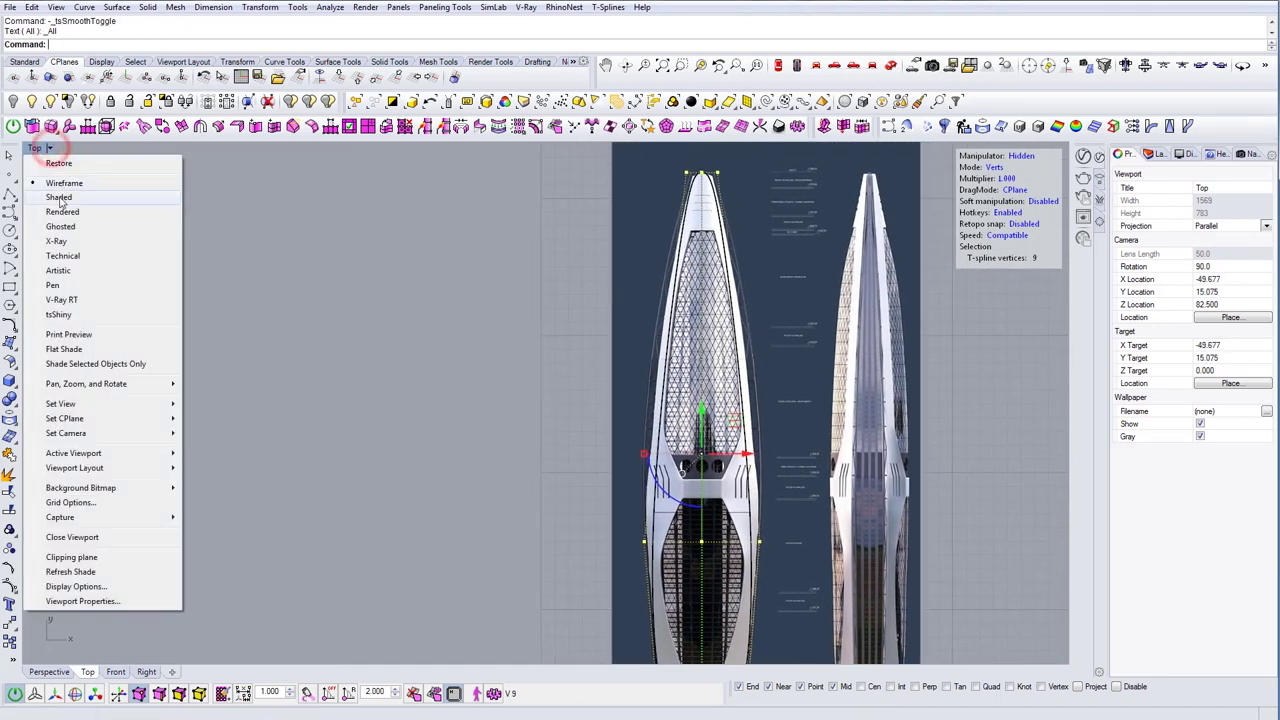
left_click(420, 291)
key("d")
left_click_drag(796, 361, 578, 325)
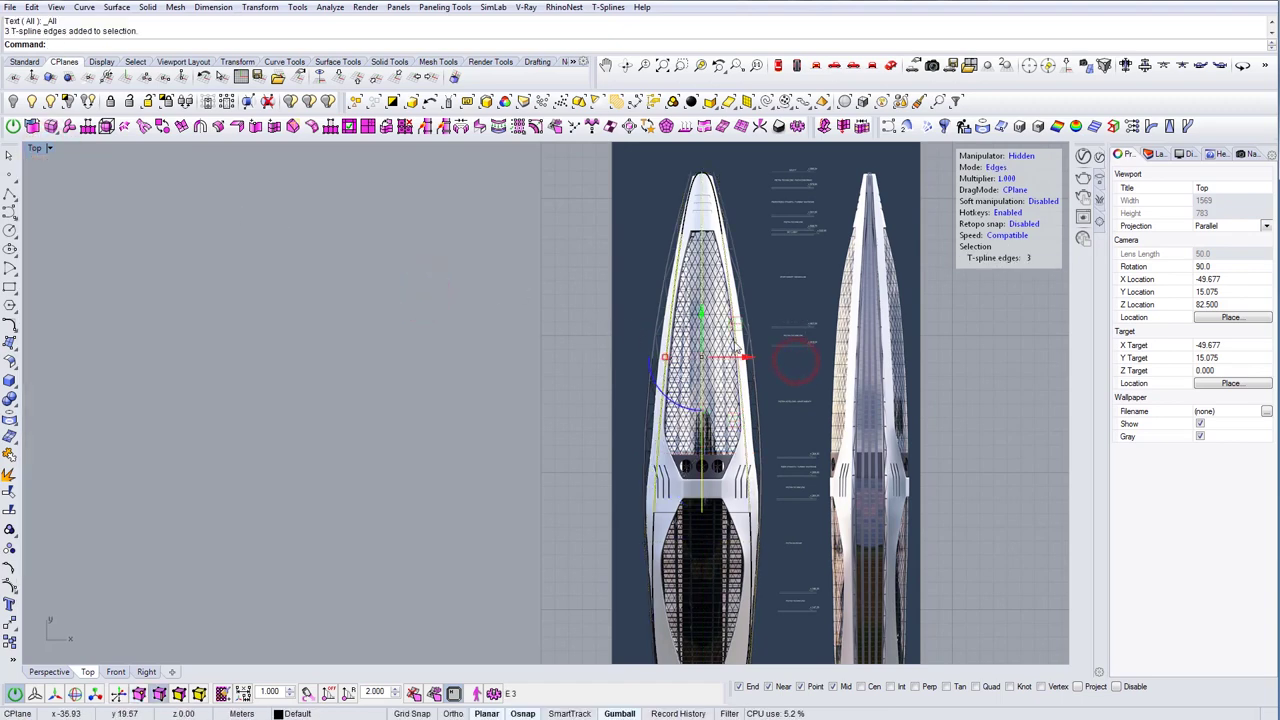
left_click(257, 128)
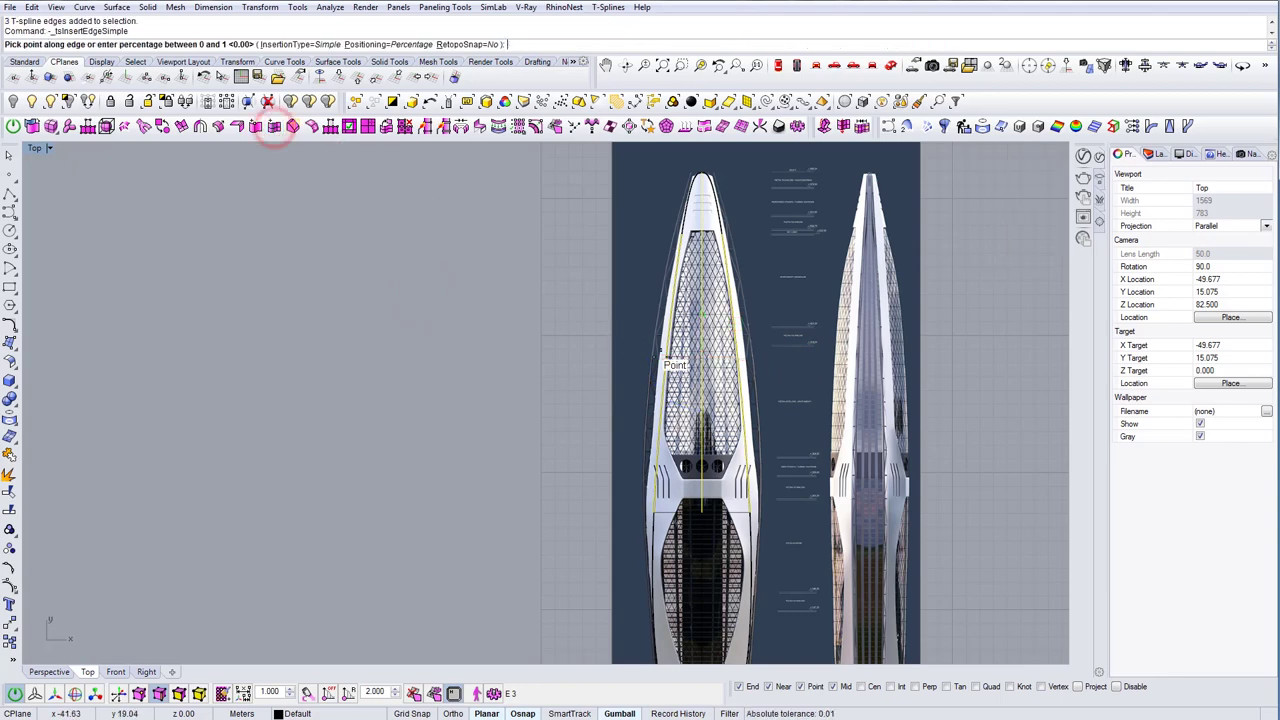
left_click(670, 362)
Select the newly inserted vertex row and compare the plane's outline with the tower down to the podium
left_click_drag(415, 305, 832, 392)
scroll(712, 371, "up", 4)
scroll(700, 445, "down", 4)
key("b")
left_click(450, 326)
left_click_drag(420, 317, 812, 434)
right_click_drag(738, 655, 743, 460)
right_click_drag(740, 409, 750, 495)
right_click_drag(698, 376, 701, 418)
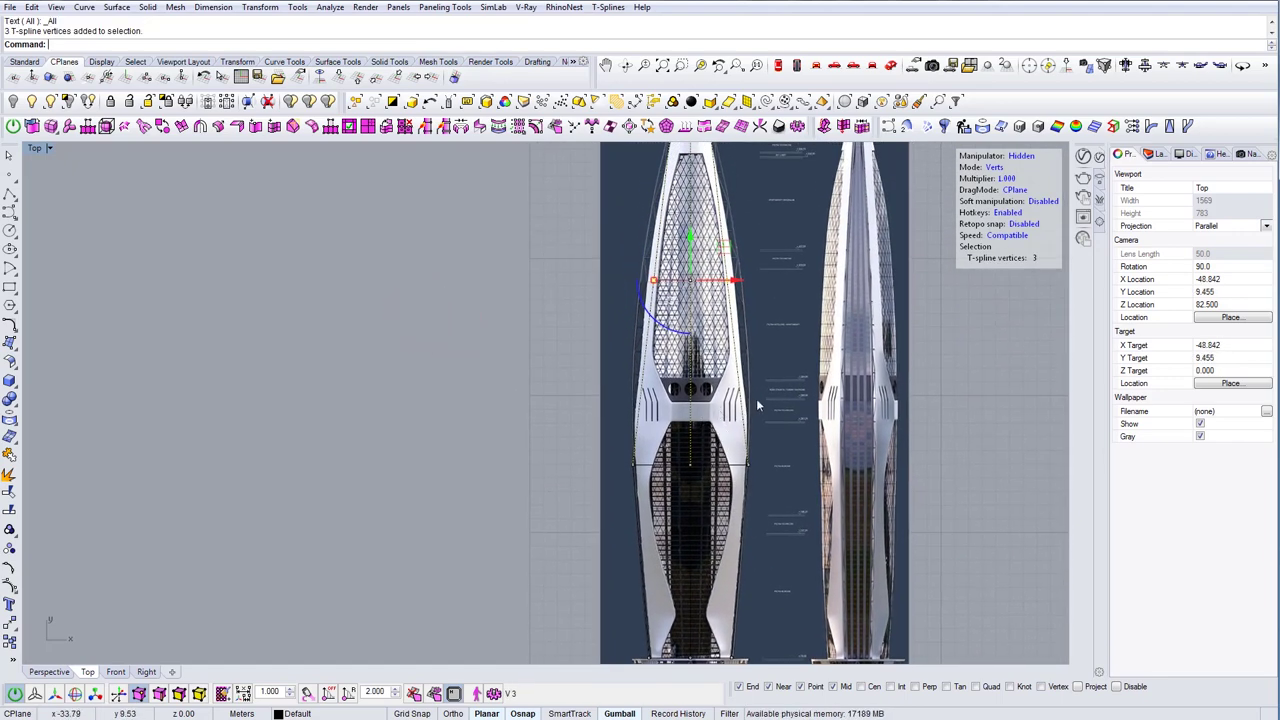
Insert an edge at about 0.70 across the three vertical edges below the upper row, just under the round openings
key("s")
left_click_drag(790, 388, 601, 359)
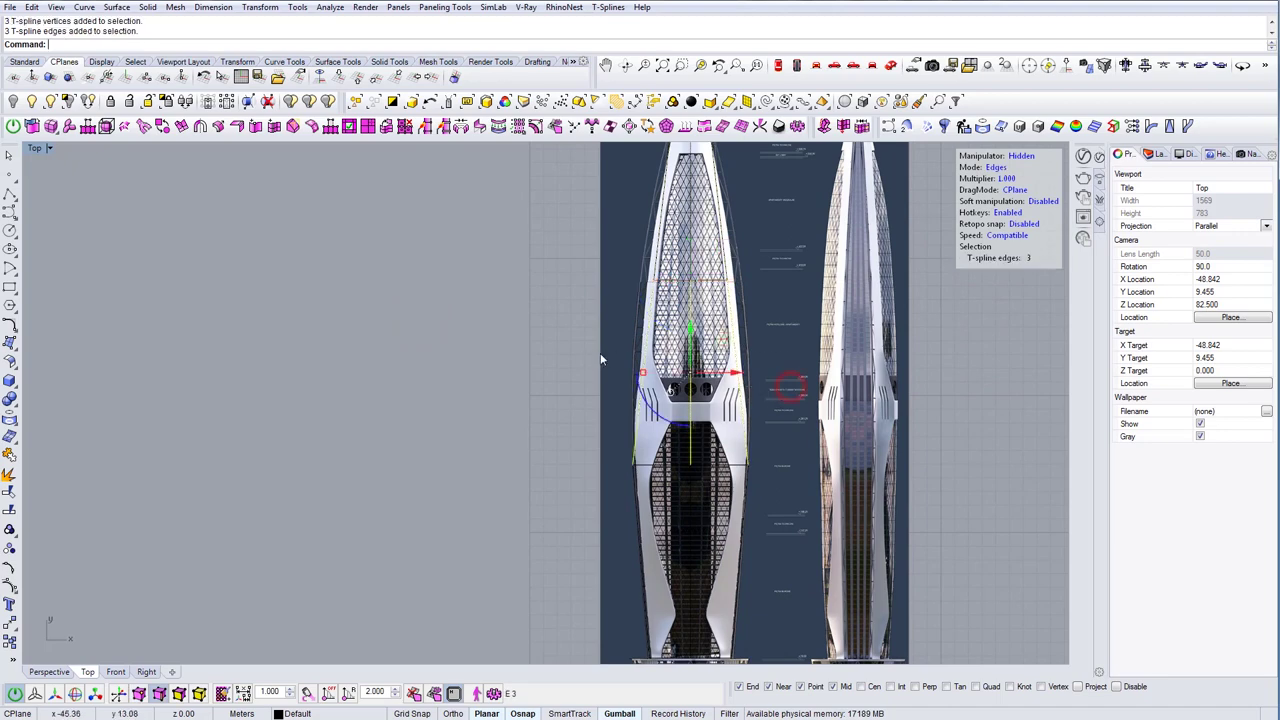
left_click(276, 127)
left_click(636, 408)
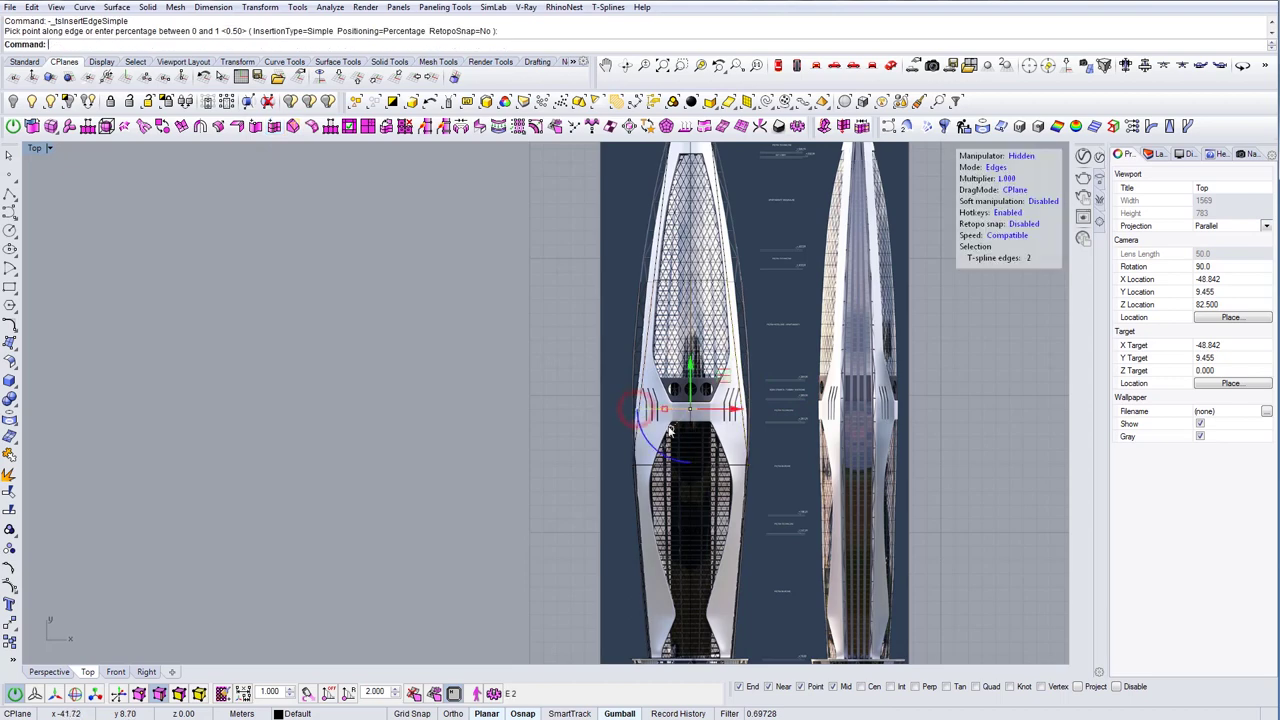
Scale the new vertex row under the round openings wider in X to follow the tower's edges
key("s")
left_click_drag(489, 372, 772, 420)
scroll(696, 402, "up", 4)
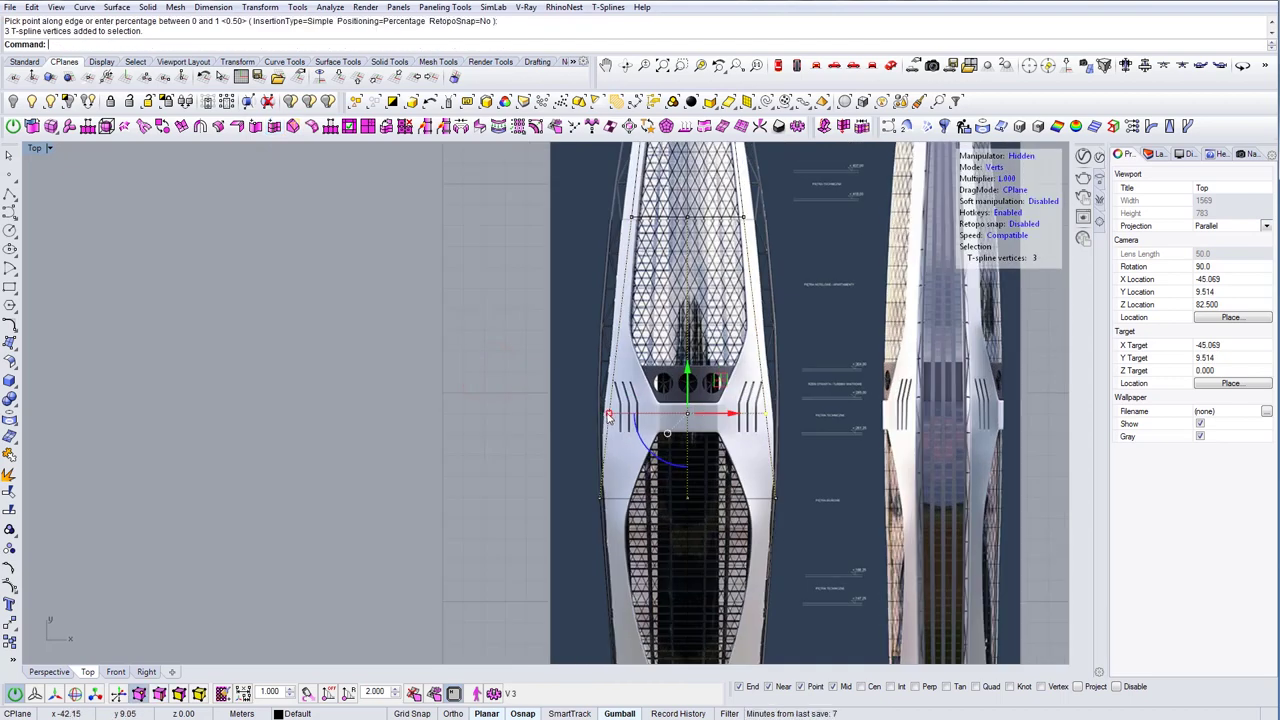
left_click_drag(609, 412, 597, 412)
right_click_drag(642, 340, 635, 437)
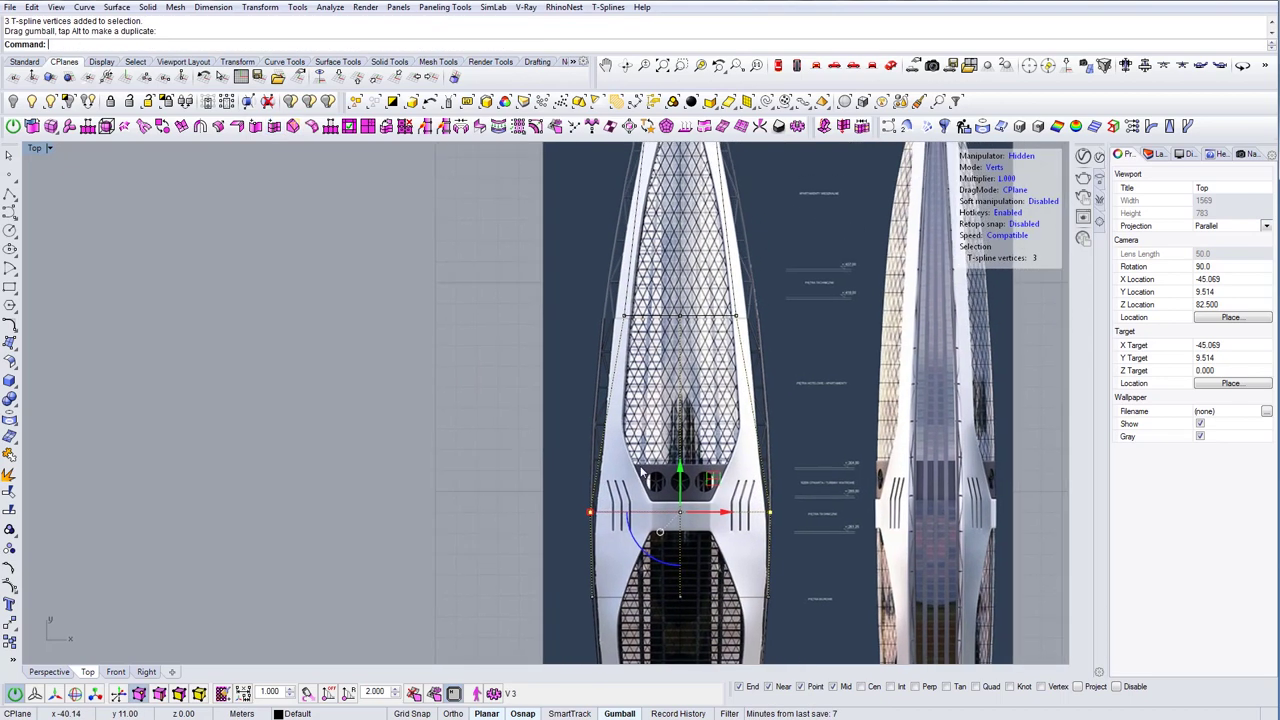
Scale the vertex row midway up the latticed upper facade slightly wider in X
left_click_drag(482, 276, 768, 345)
left_click_drag(625, 316, 618, 316)
right_click_drag(713, 351, 683, 438)
scroll(680, 434, "down", 2)
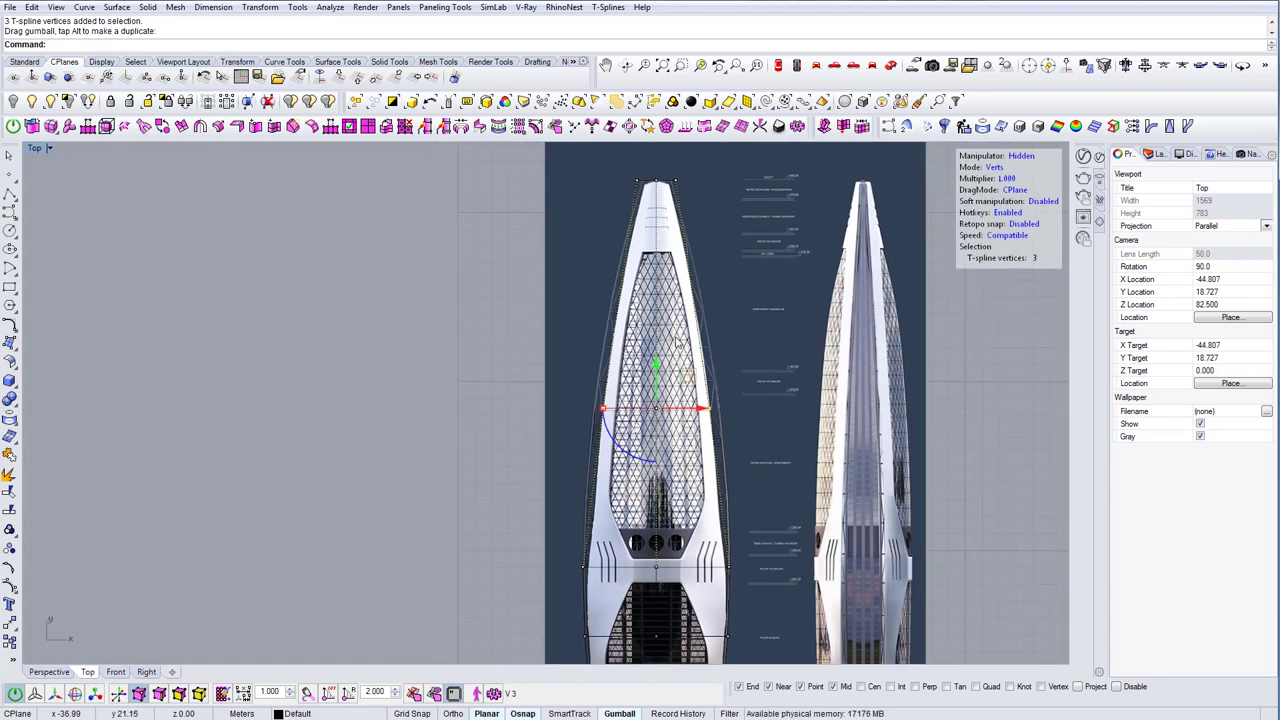
Scale the top vertex row narrower in X to fit the tower's tip
left_click_drag(472, 160, 763, 214)
scroll(656, 167, "up", 8)
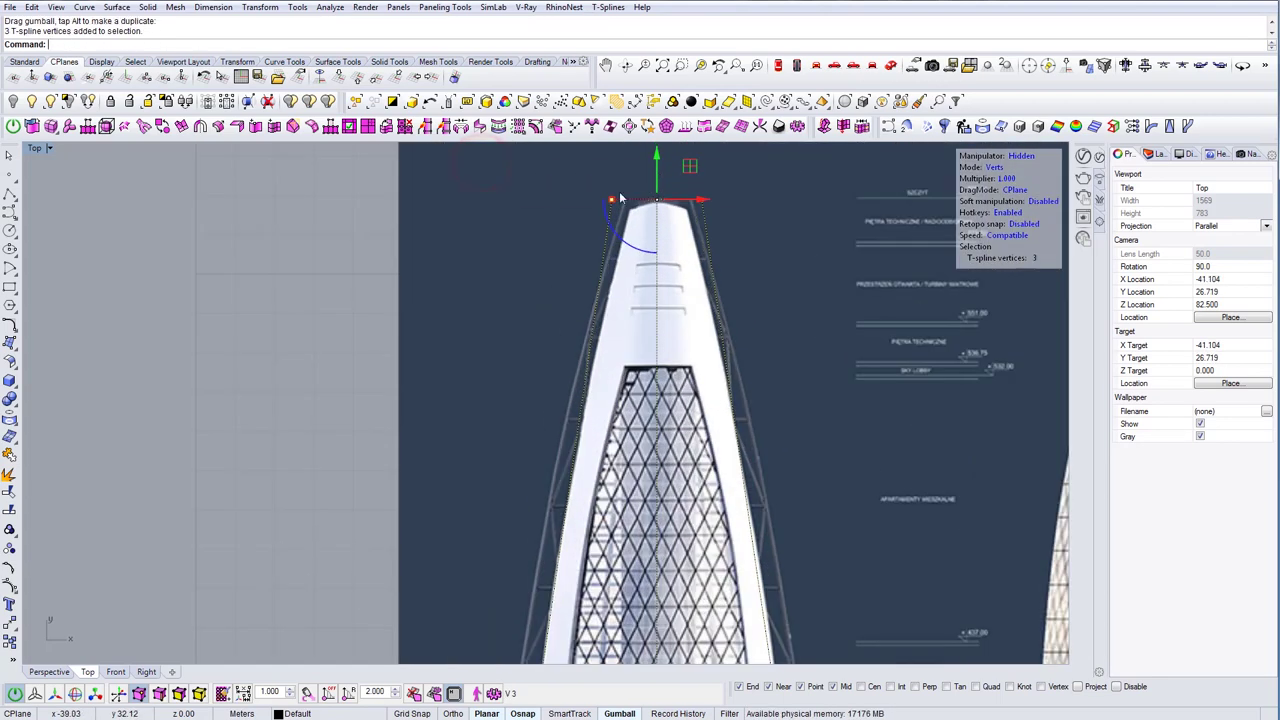
left_click_drag(611, 199, 628, 205)
scroll(648, 247, "down", 2)
scroll(650, 247, "down", 2)
Inspect the fitted plane over the reference image in the perspective view and clear the selection
right_click_drag(685, 456, 686, 312)
right_click_drag(692, 575, 716, 385)
left_click(888, 64)
key("d")
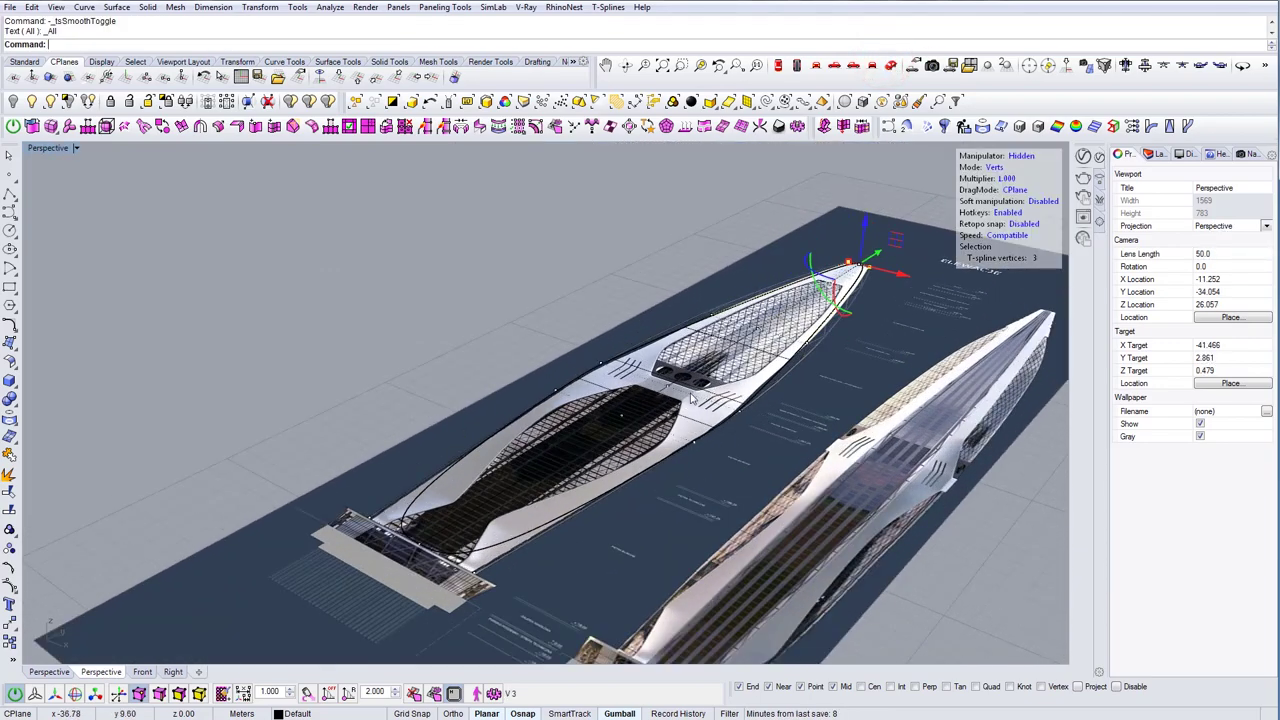
right_click_drag(688, 398, 473, 396)
right_click_drag(593, 490, 728, 464)
right_click_drag(612, 466, 618, 476)
right_click_drag(662, 362, 647, 427)
scroll(694, 380, "down", 4)
right_click_drag(694, 380, 632, 382)
left_click(738, 382)
key("Escape")
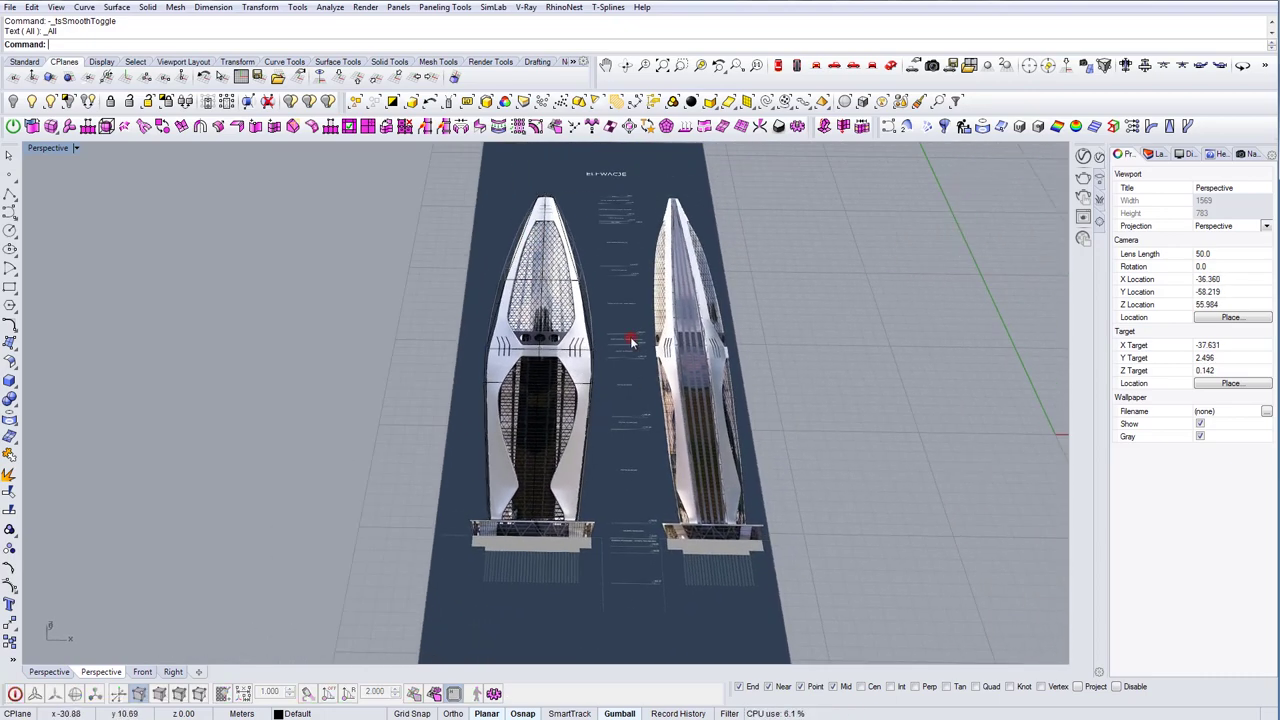
Unlock the reference image surface and select it
type("Unlock")
key("Return")
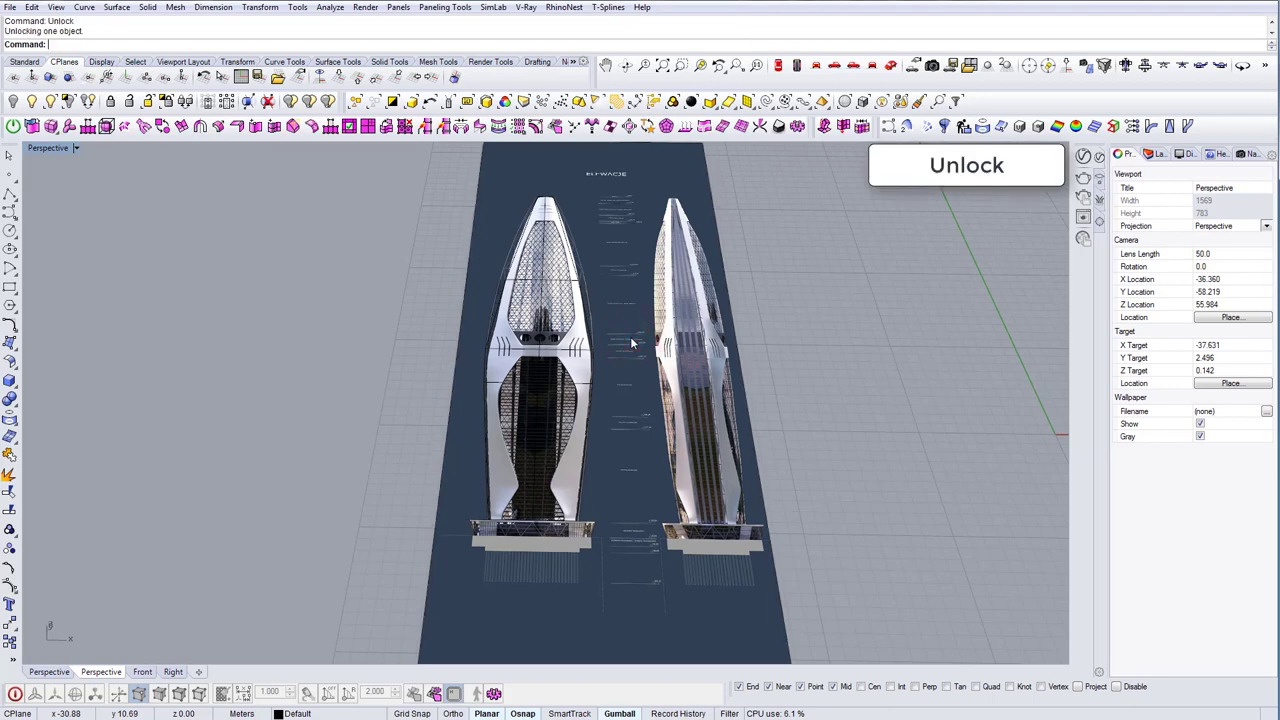
left_click(630, 232)
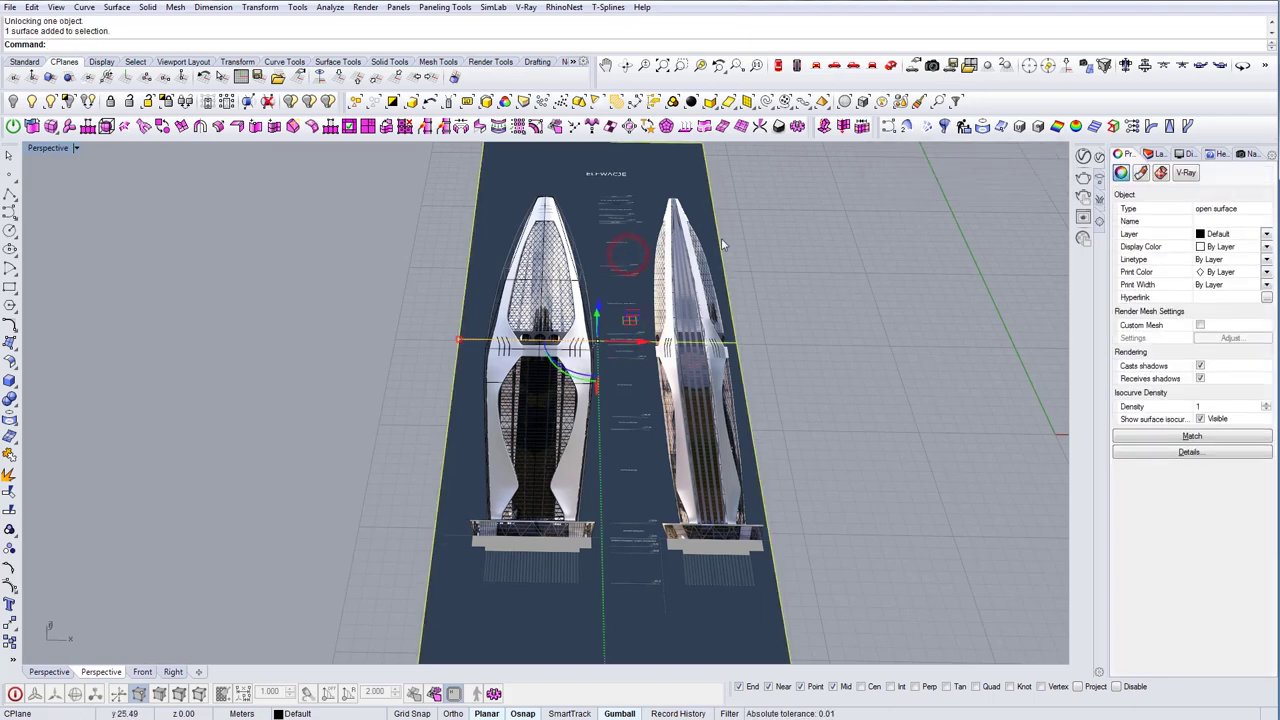
right_click_drag(678, 313, 703, 308)
right_click_drag(726, 354, 733, 330)
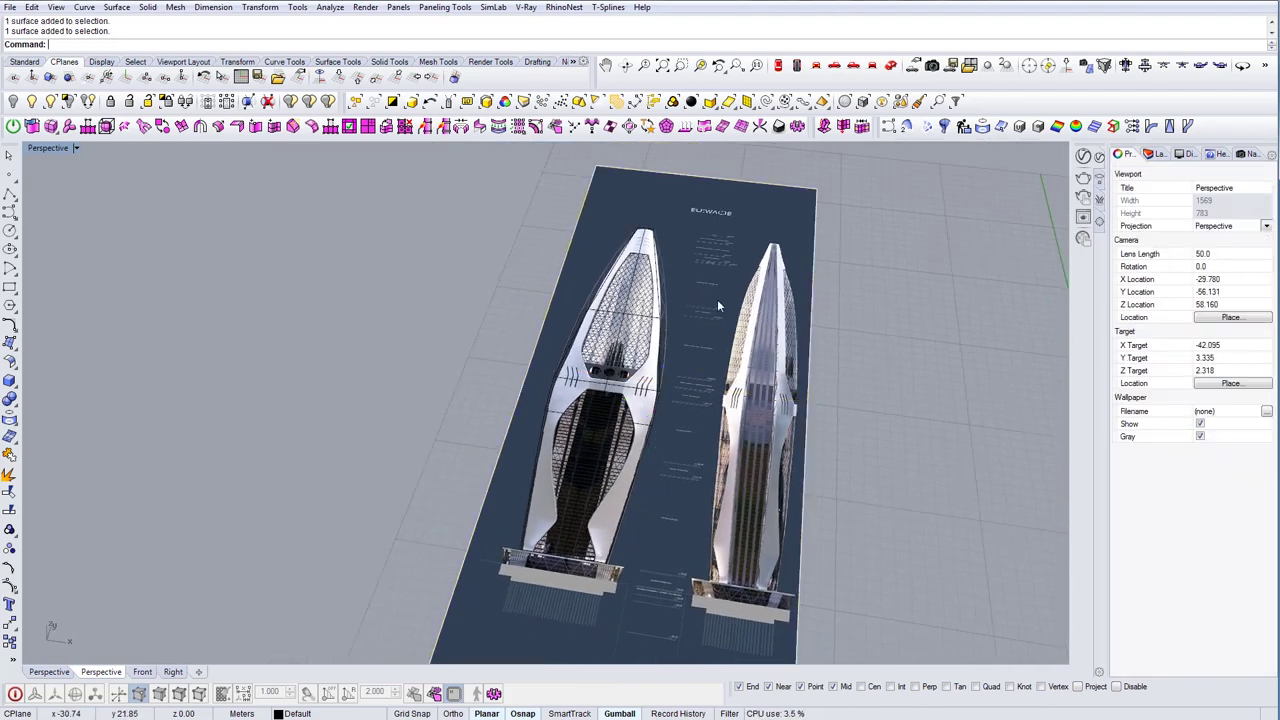
Set the transparency of the reference image's Picture Frame material to about 79%
left_click(730, 298)
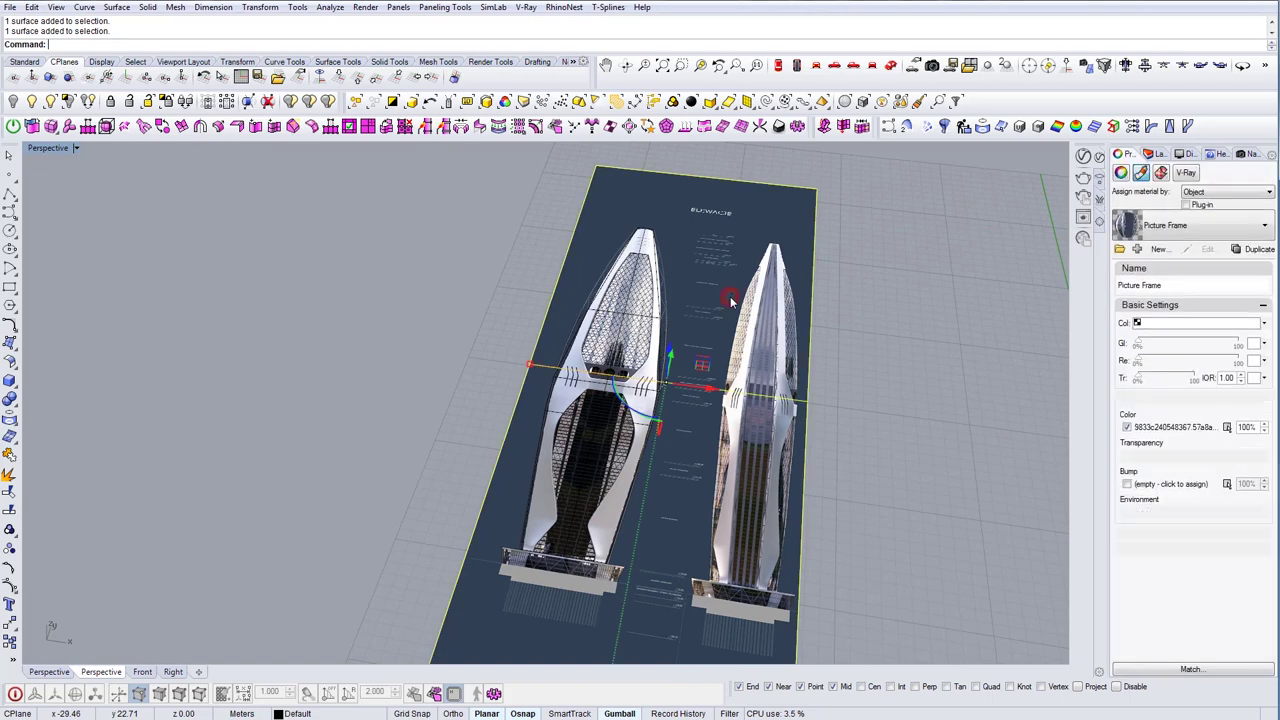
left_click(1159, 153)
left_click(1121, 153)
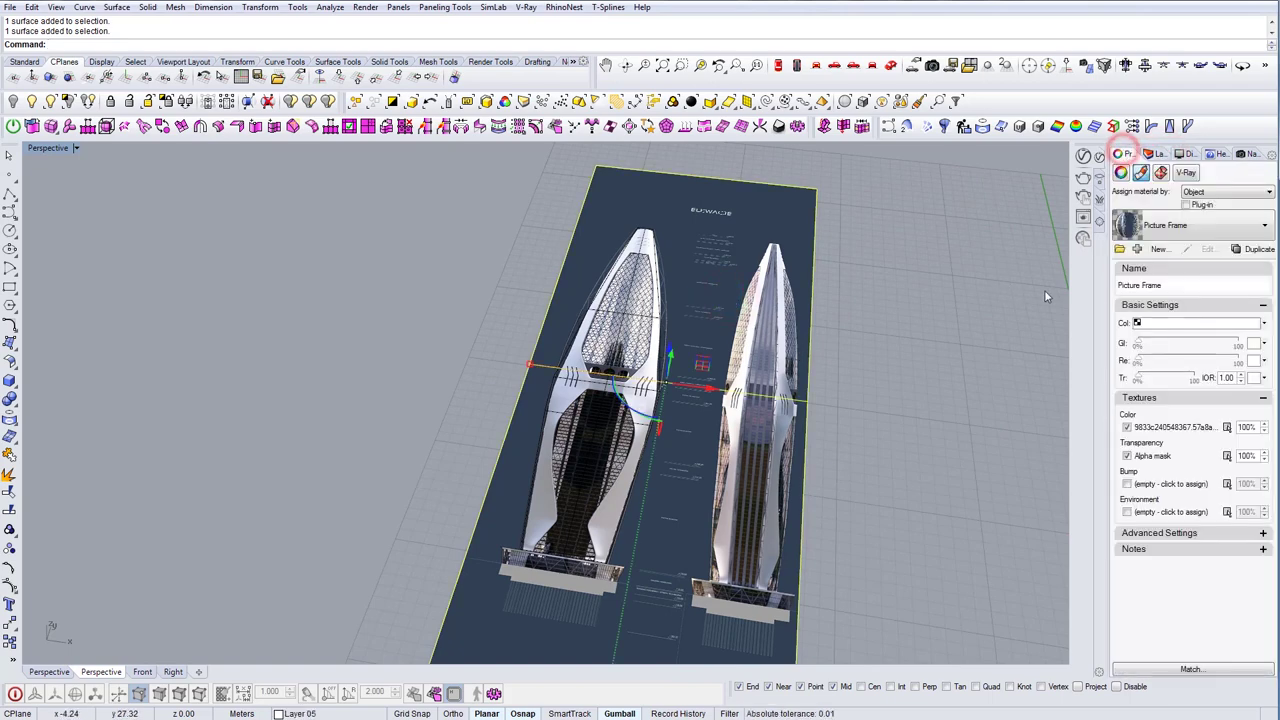
left_click(1121, 172)
left_click(1141, 172)
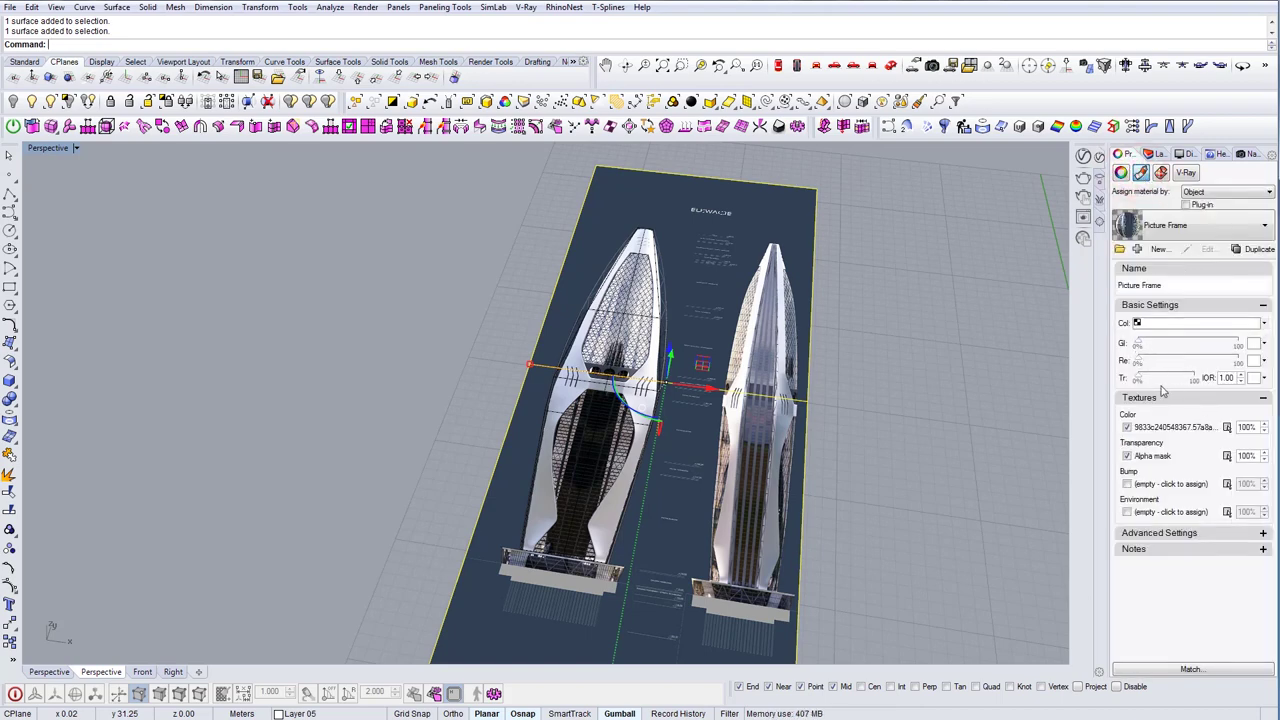
left_click_drag(1151, 382, 1186, 388)
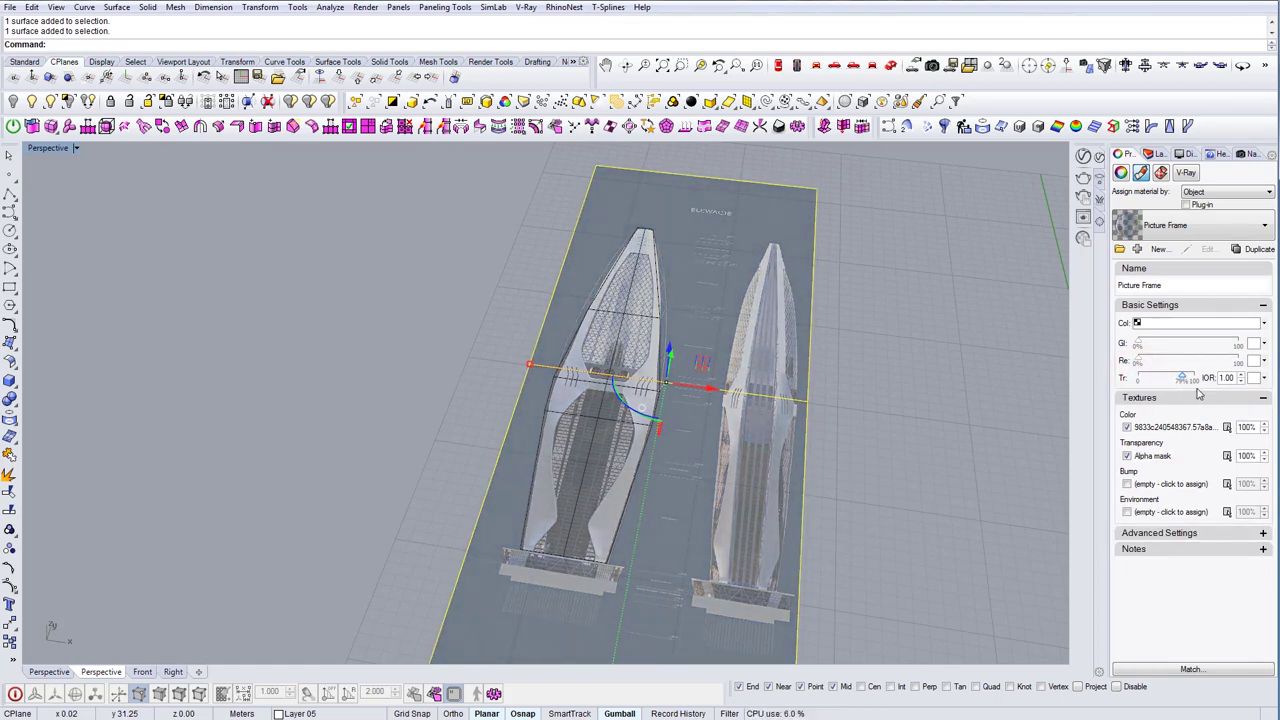
Lock the reference image surface again
left_click(898, 323)
left_click(751, 296)
type("Lock")
key("Return")
Select the T-spline plane, turn on T-Splines editing and switch the plane to box mode
scroll(591, 367, "up", 5)
left_click(592, 363)
right_click_drag(624, 380, 280, 631)
left_click(14, 693)
right_click_drag(507, 481, 592, 520)
key("b")
scroll(596, 460, "down", 5)
scroll(591, 522, "up", 3)
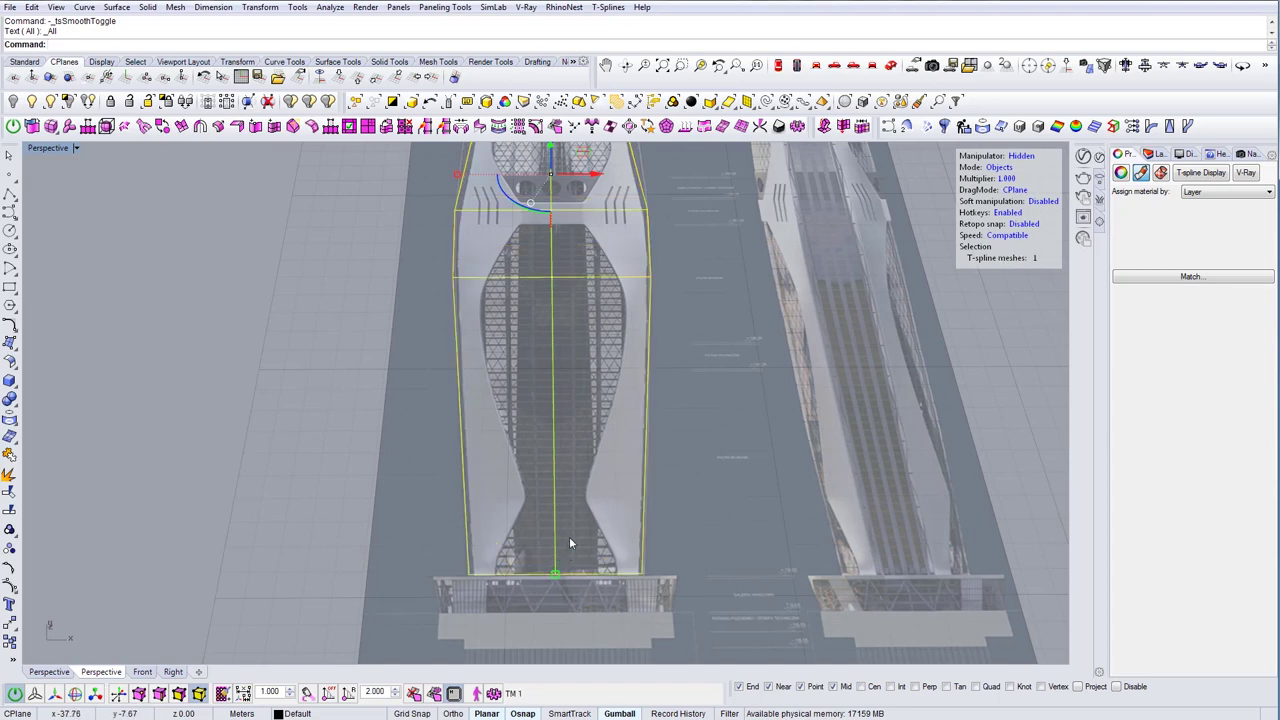
Select the bottom vertex row and move it down in Y to the lower edge of the podium
left_click(669, 534)
left_click_drag(403, 501, 402, 500)
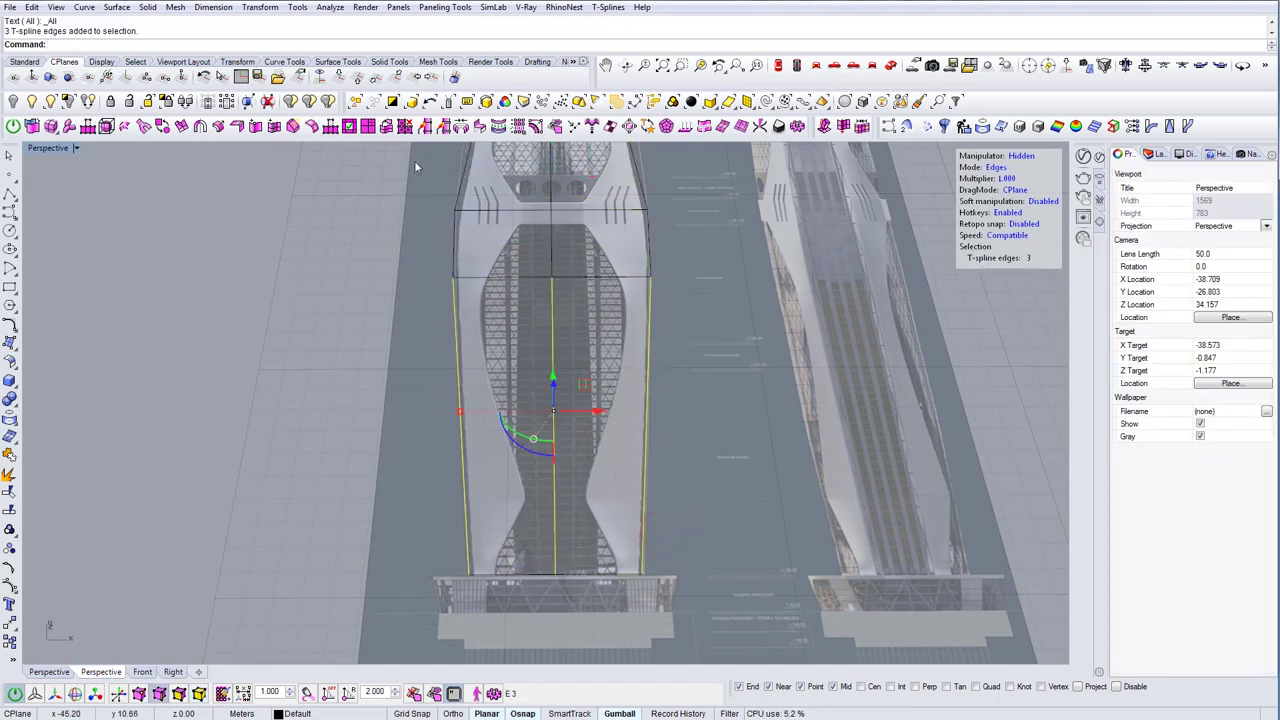
right_click_drag(545, 488, 543, 446, "shift")
key("a")
left_click_drag(274, 448, 634, 530)
right_click_drag(578, 457, 550, 488, "shift")
left_click_drag(542, 474, 541, 562)
right_click_drag(546, 558, 570, 498)
Insert an edge at about 0.76 across the three lowest vertical edges, just above the podium
key("b")
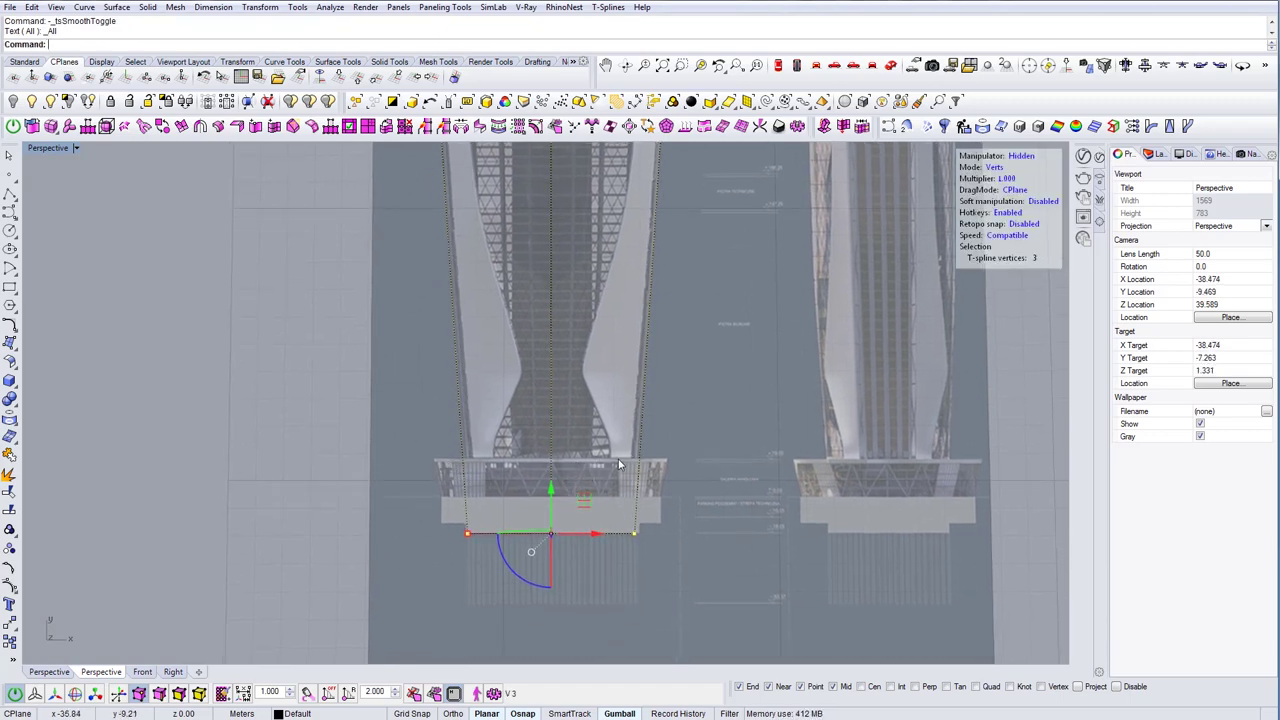
key("s")
left_click_drag(688, 466, 371, 418)
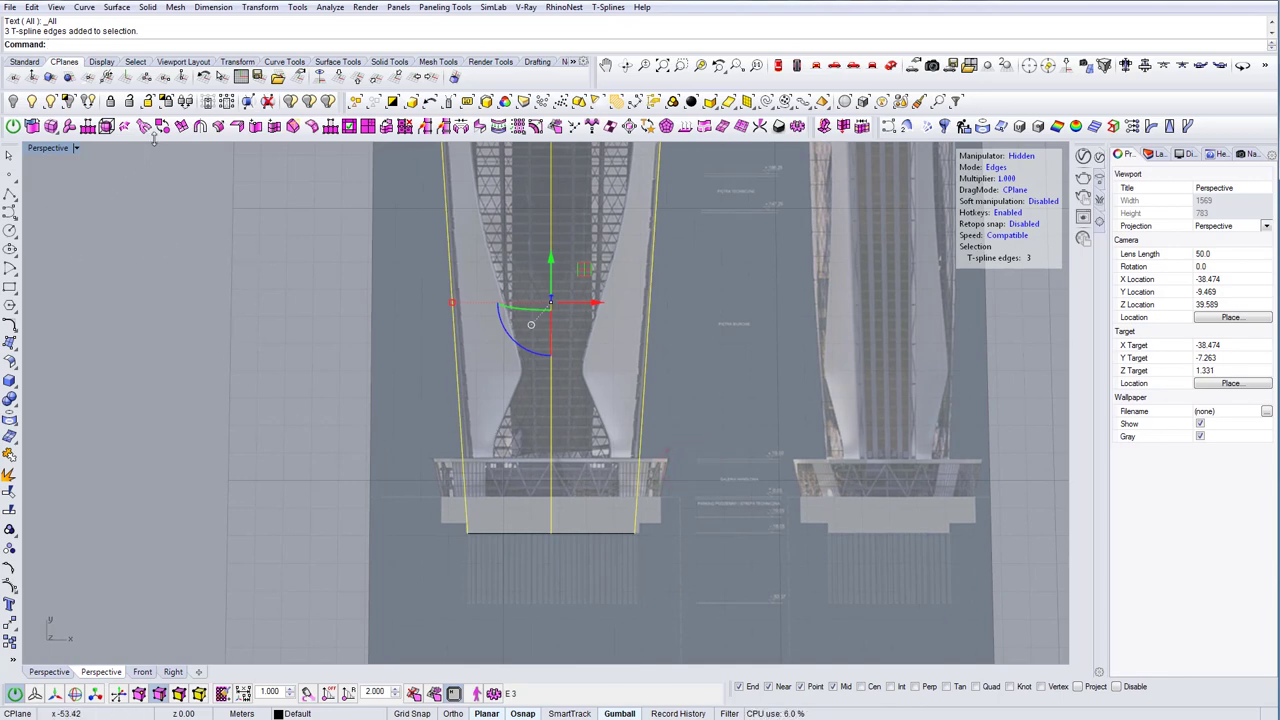
left_click(274, 129)
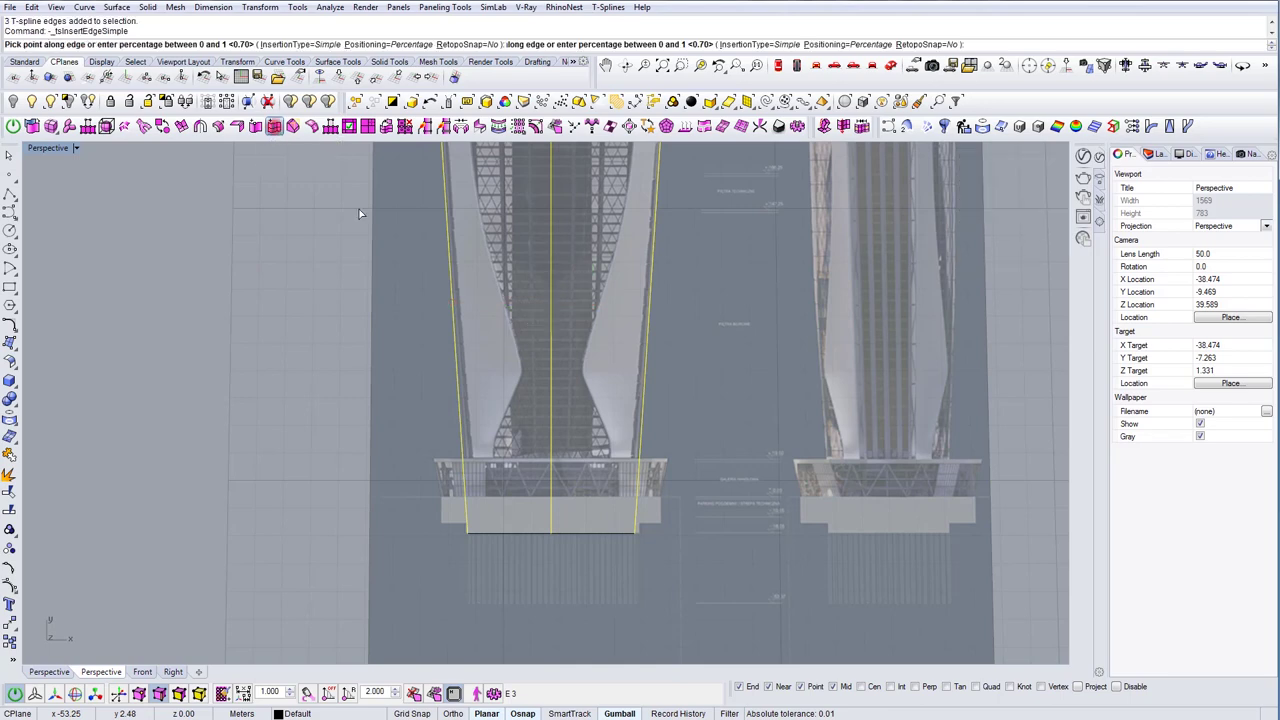
left_click(642, 422)
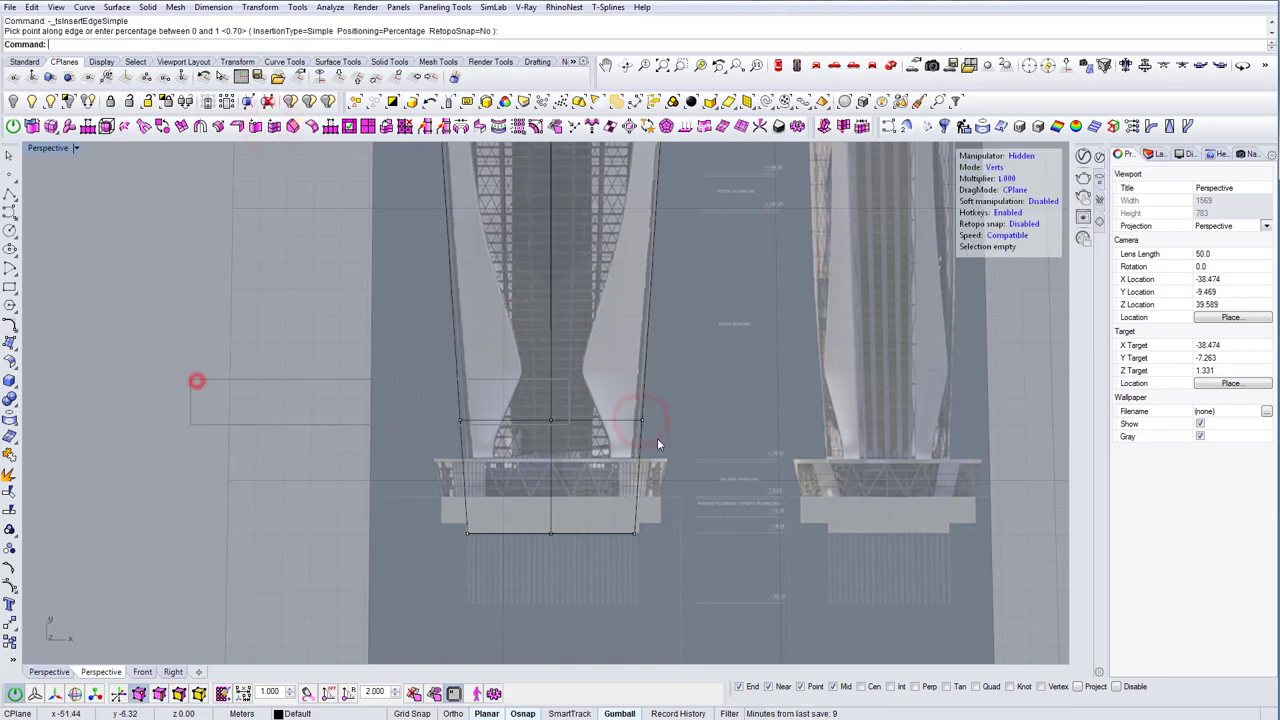
Move the new vertex row down to the podium's top edge and scale the two lowest rows narrower in X to the tower's width
left_click_drag(553, 383, 553, 431)
key("Tab")
key("Tab")
left_click_drag(309, 444, 706, 570)
left_click_drag(460, 505, 470, 505)
key("Tab")
Scale the vertex row just below the round openings slightly narrower in X to match the tower's outline
scroll(577, 522, "down", 12)
right_click_drag(585, 354, 591, 399, "shift")
scroll(590, 400, "up", 5)
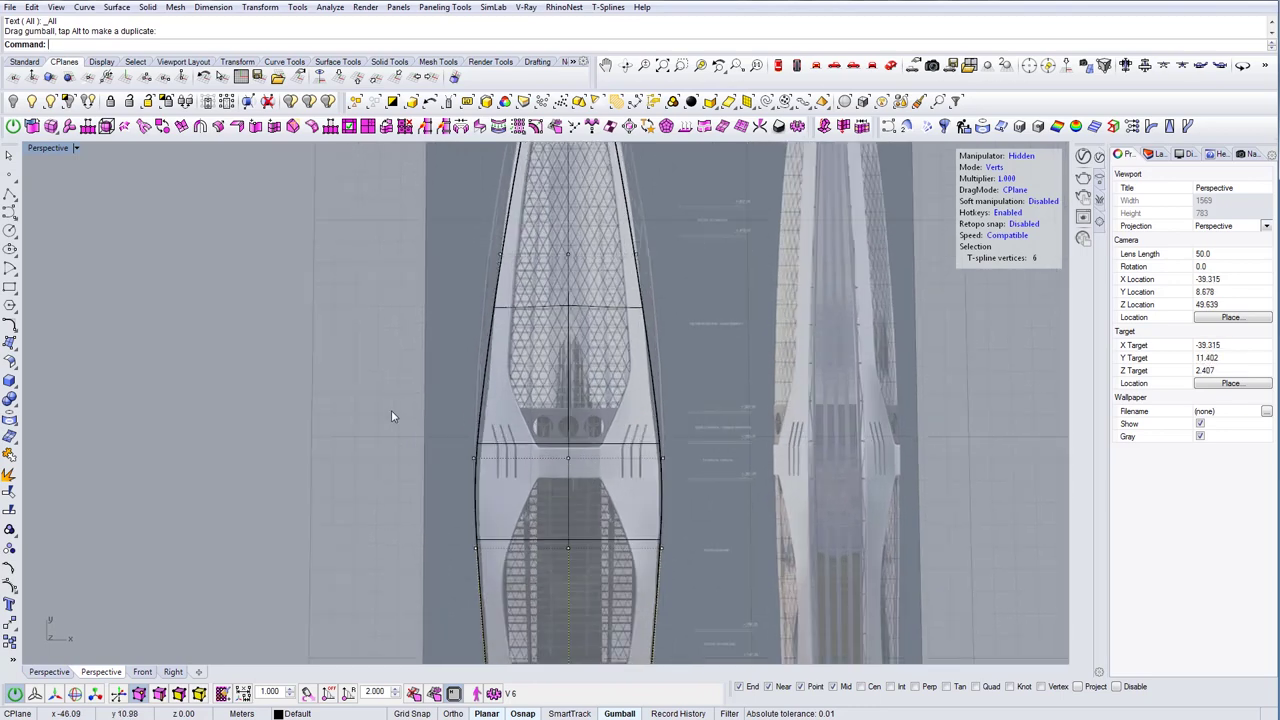
left_click_drag(368, 434, 755, 476)
scroll(488, 434, "up", 6)
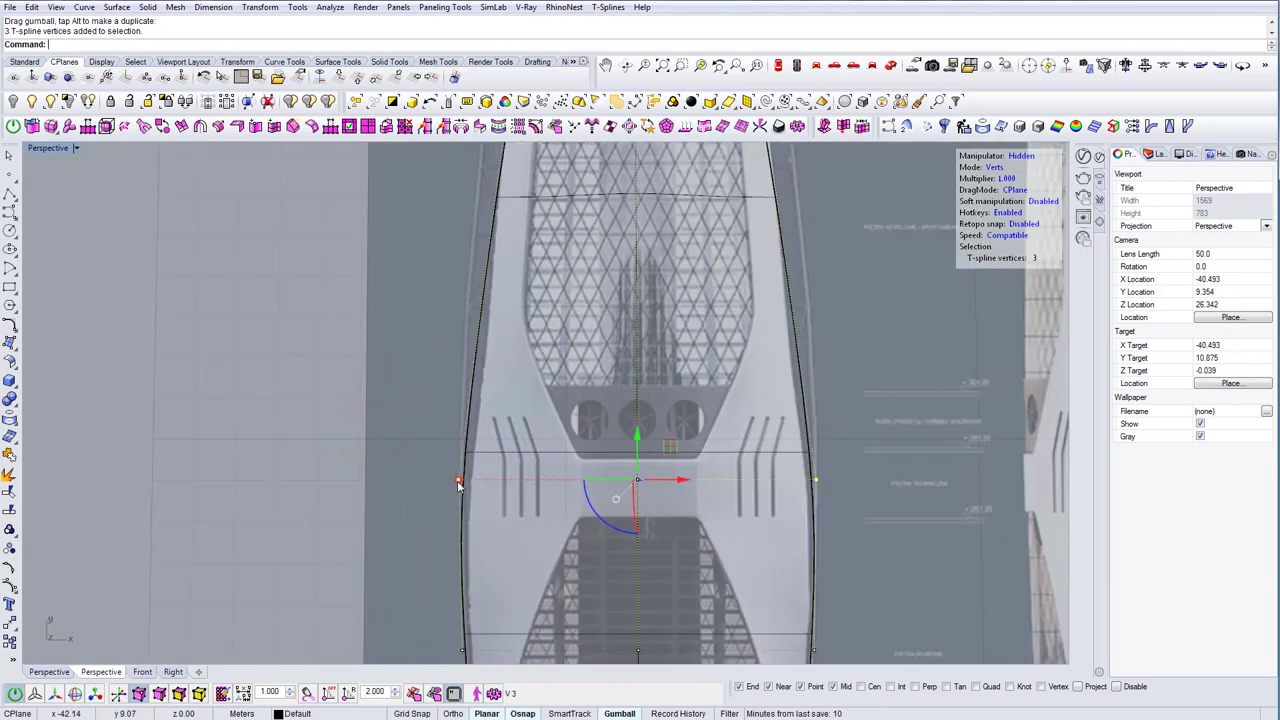
left_click_drag(460, 482, 466, 483)
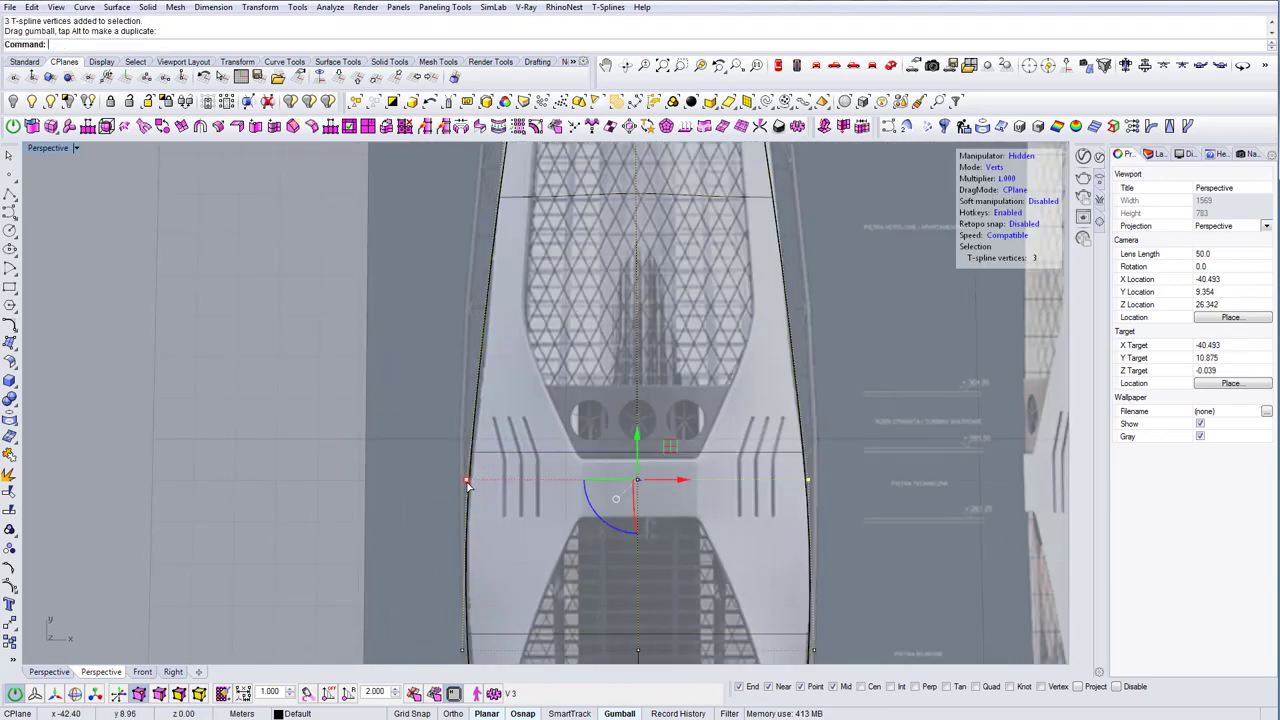
Adjust the X scale of the vertex row midway up the latticed facade to match the tower's outline
scroll(576, 485, "down", 2)
scroll(576, 485, "down", 2)
right_click_drag(591, 371, 584, 468, "shift")
scroll(505, 354, "up", 4)
left_click_drag(366, 344, 799, 434)
left_click(543, 381)
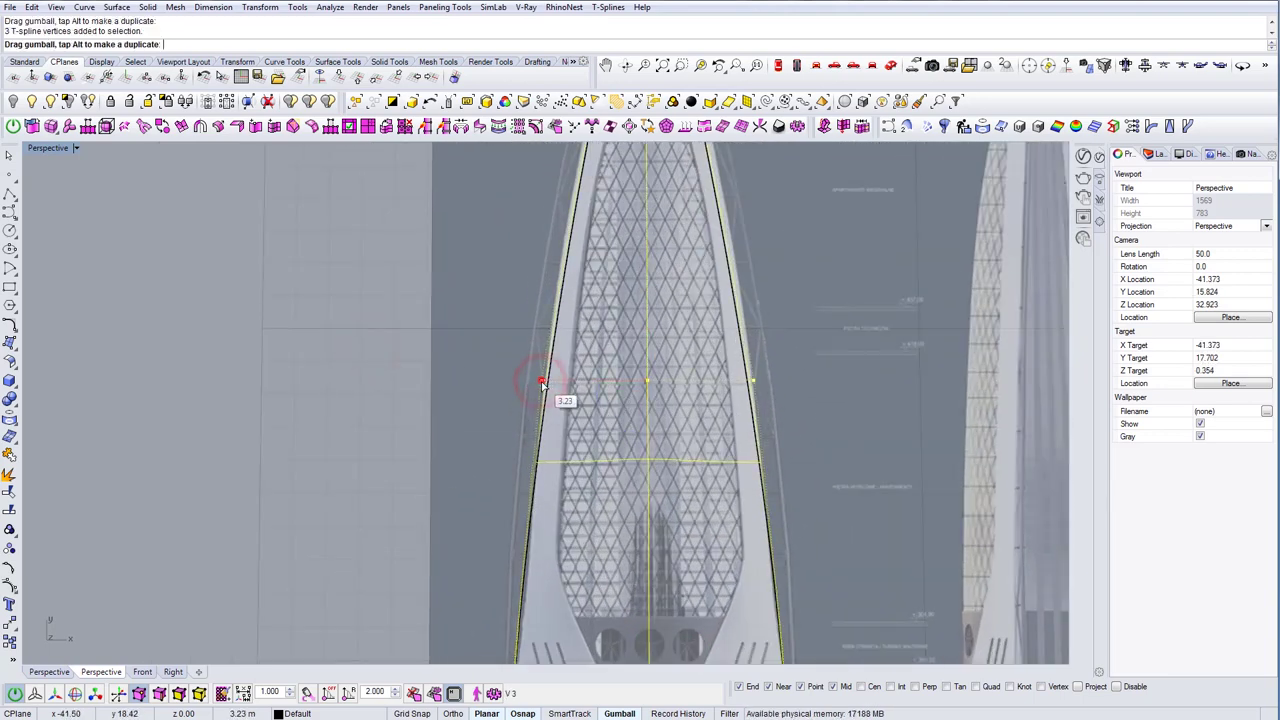
Insert an edge at about 0.27 across the three uppermost vertical edges, just above the latticed facade
scroll(658, 451, "down", 4)
right_click_drag(676, 364, 651, 372, "shift")
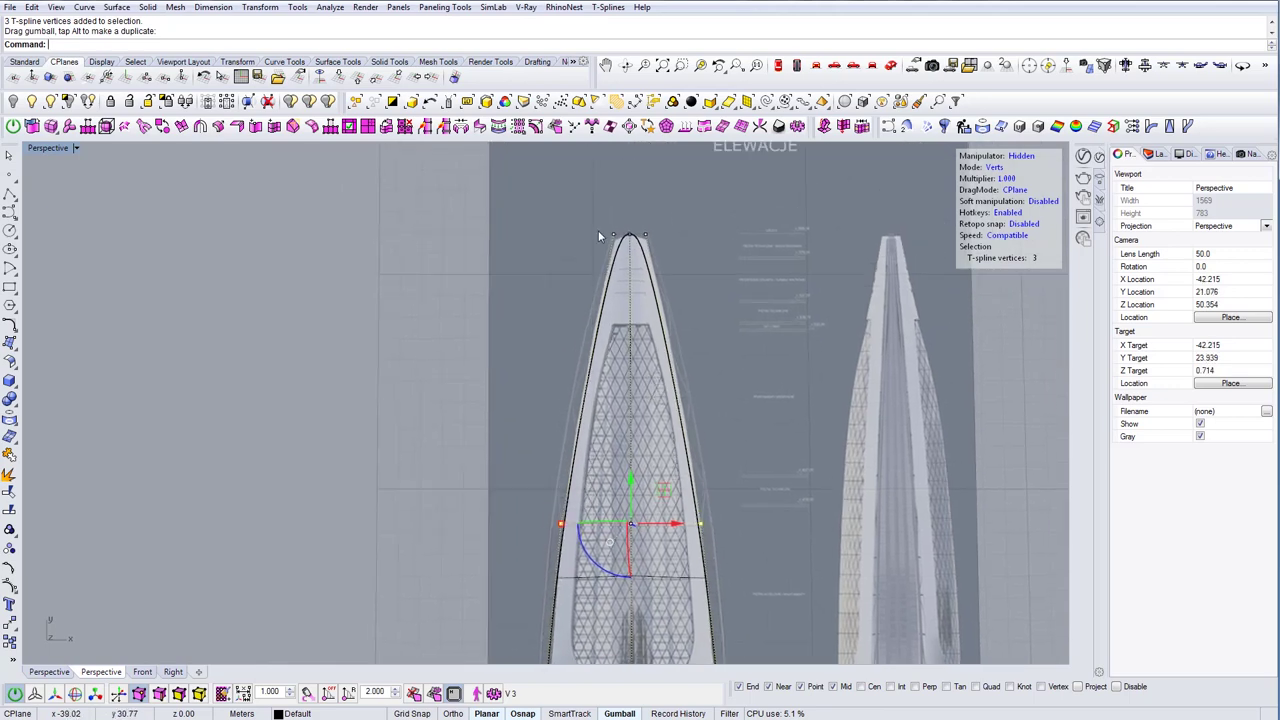
left_click(726, 340)
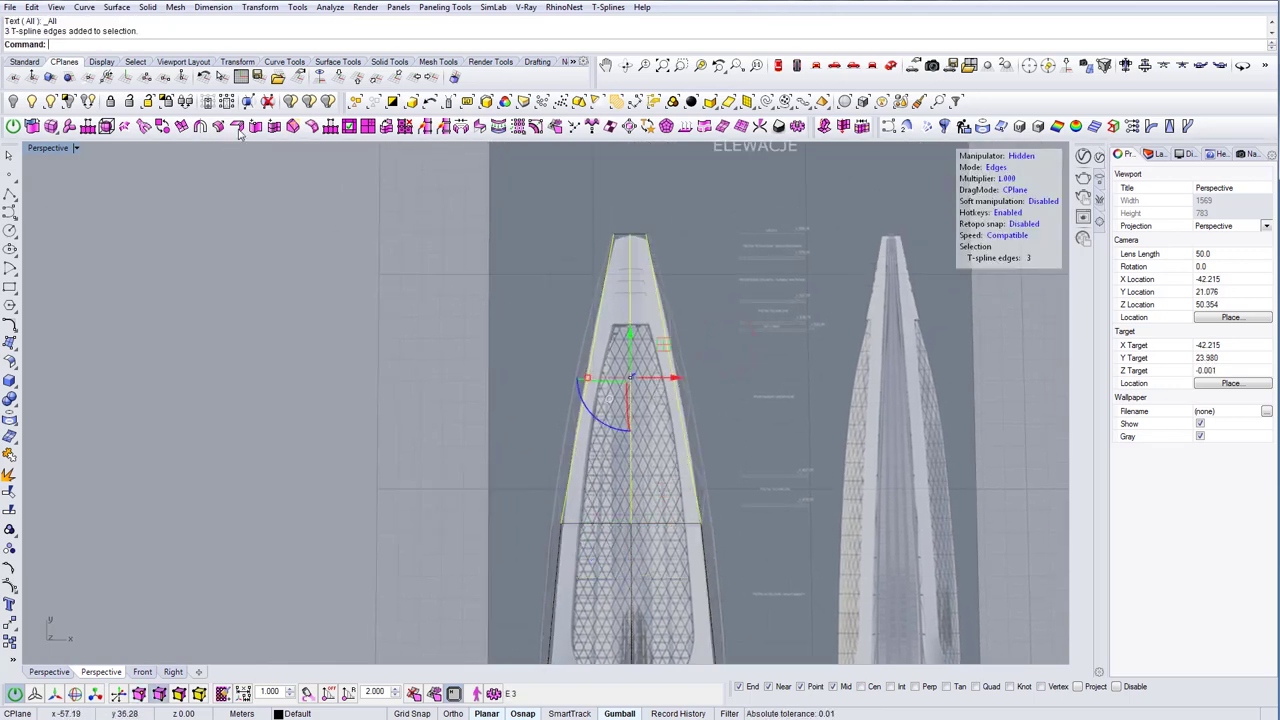
left_click(273, 127)
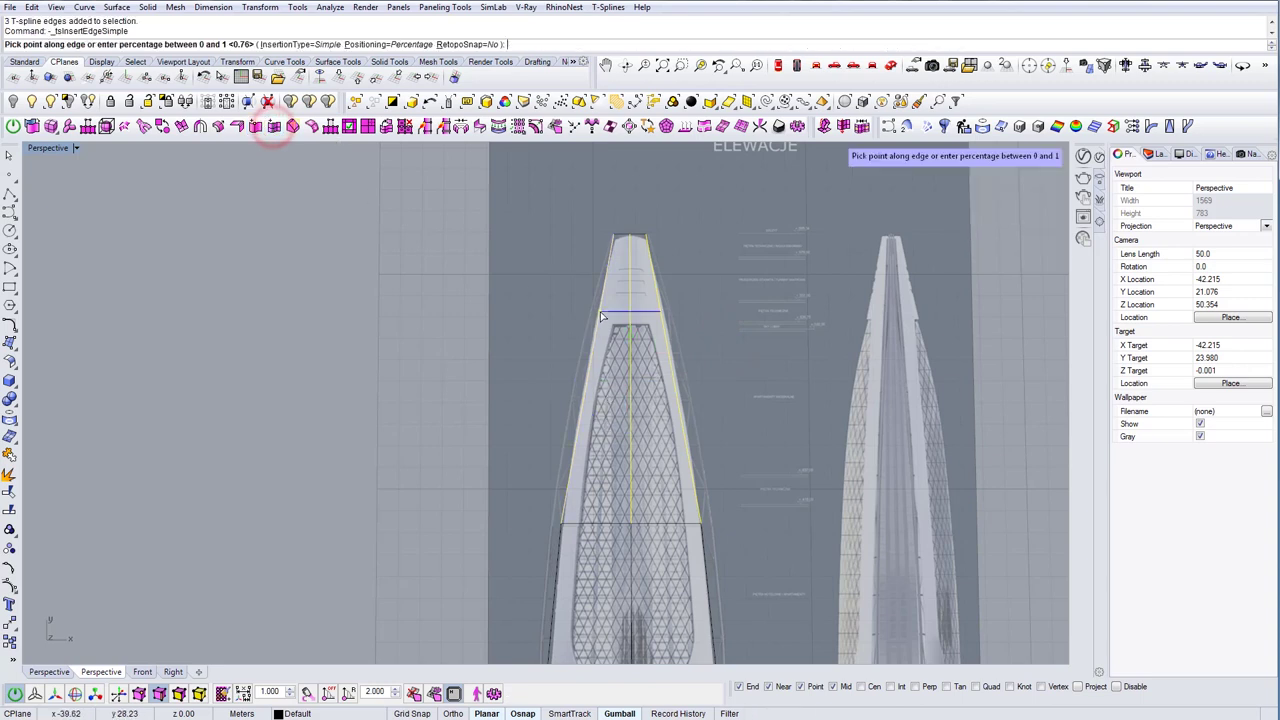
right_click_drag(524, 331, 491, 345, "shift")
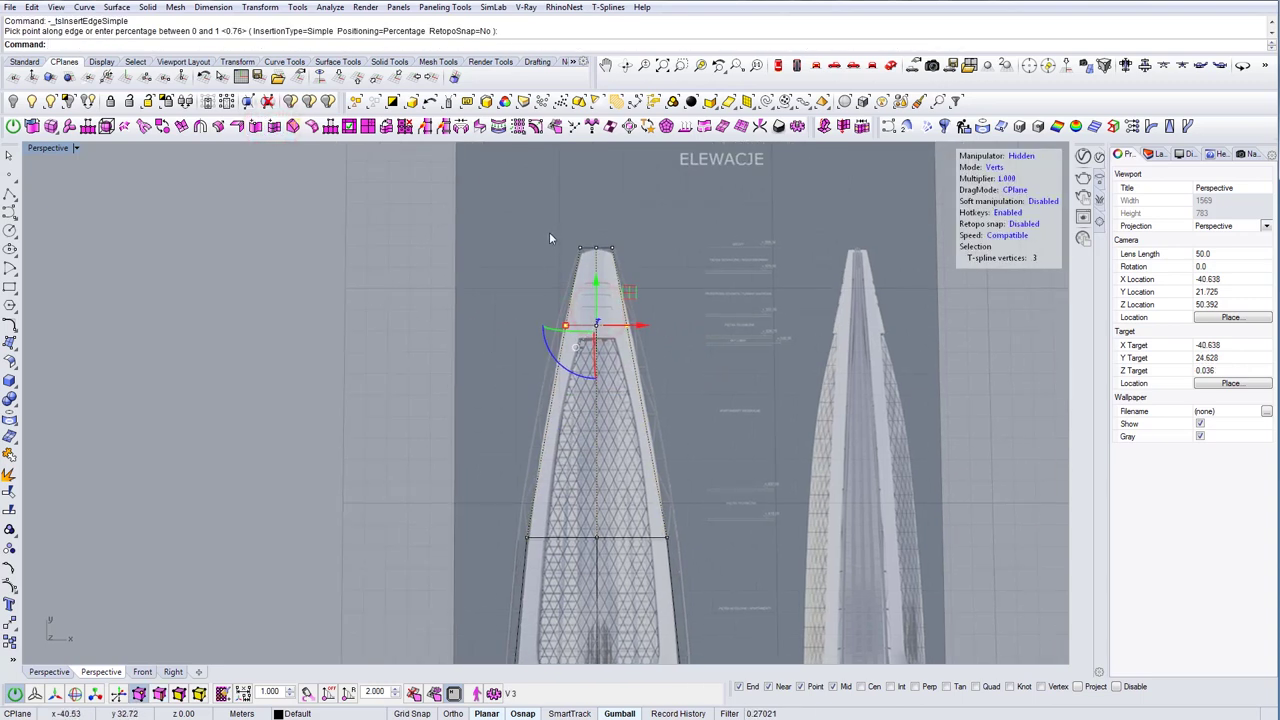
Insert another edge at about 0.09 across the three topmost vertical edges, close to the tower's tip
left_click_drag(535, 226, 641, 261)
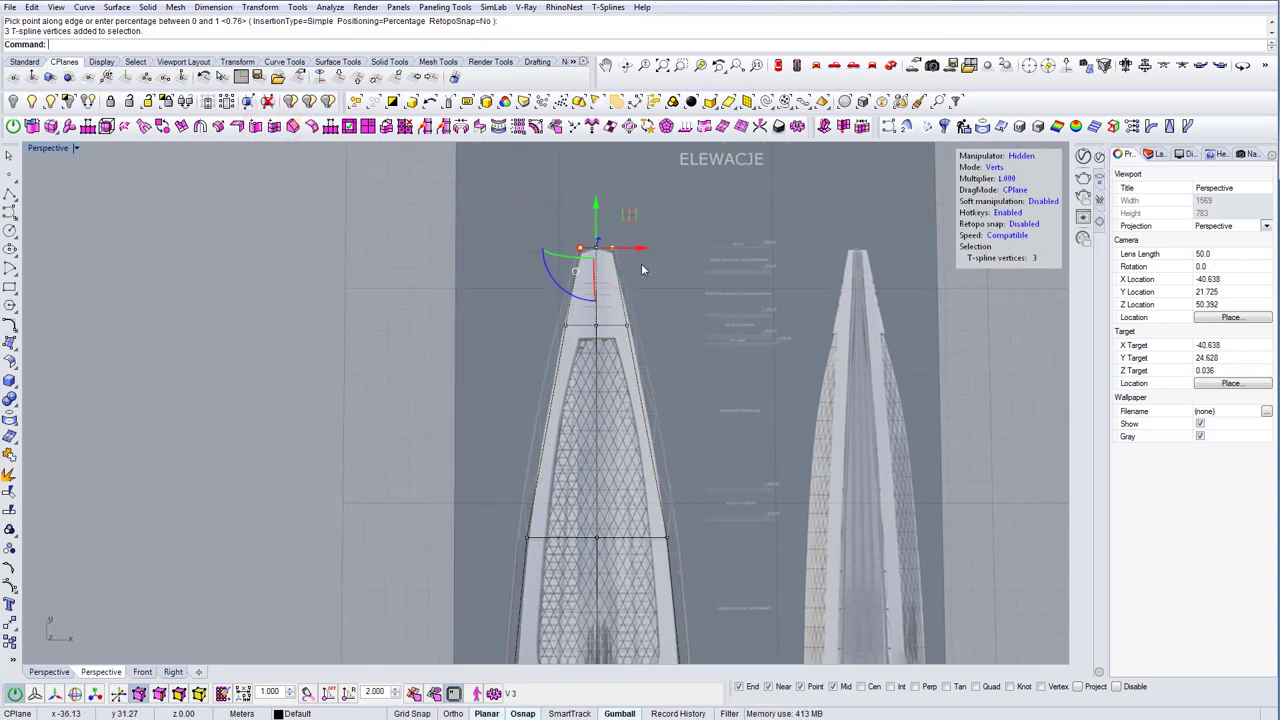
right_click_drag(642, 265, 655, 278, "shift")
left_click(654, 277)
key("s")
left_click_drag(670, 288, 562, 279)
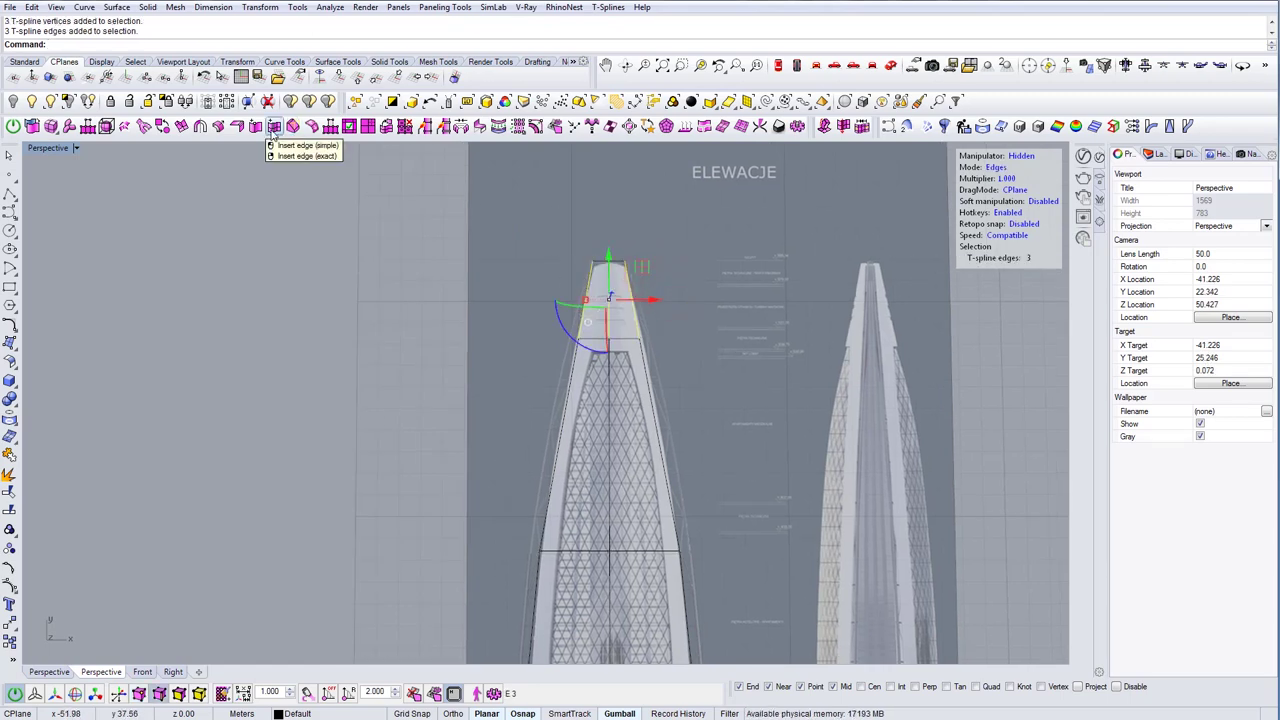
left_click(273, 138)
scroll(614, 292, "up", 3)
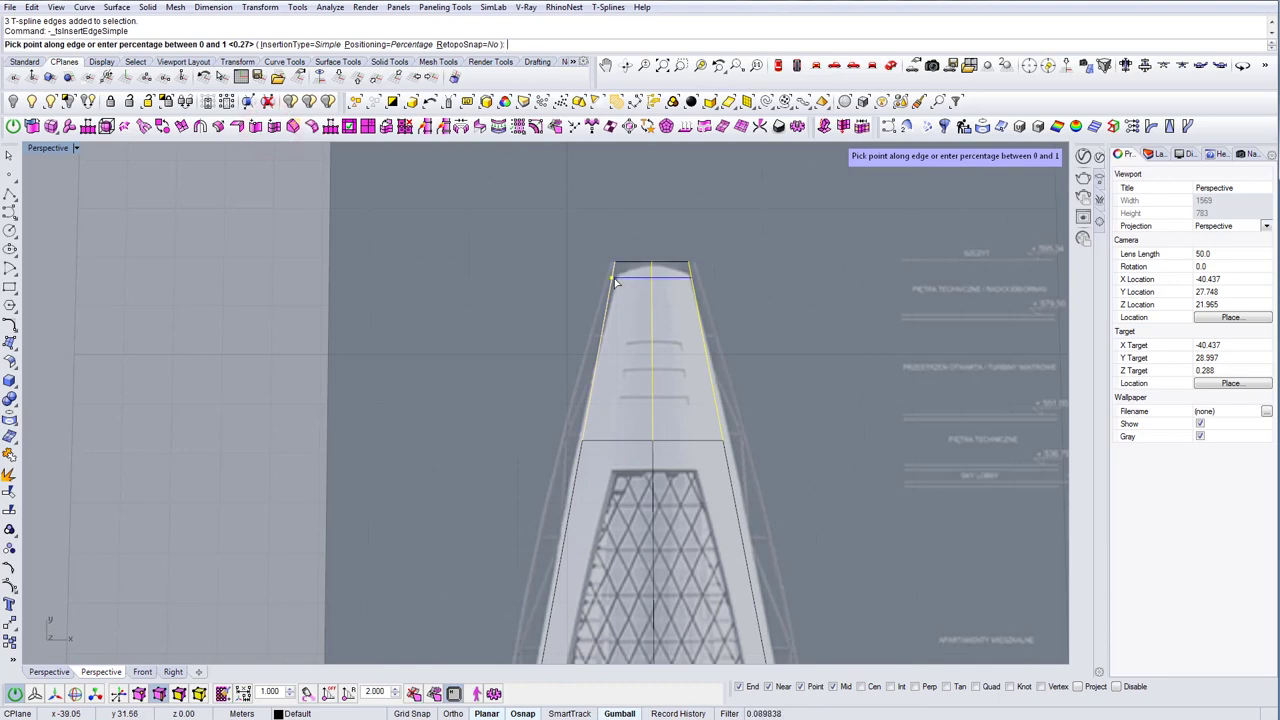
key("b")
scroll(612, 305, "down", 6)
right_click_drag(658, 345, 636, 307, "shift")
scroll(640, 248, "up", 10)
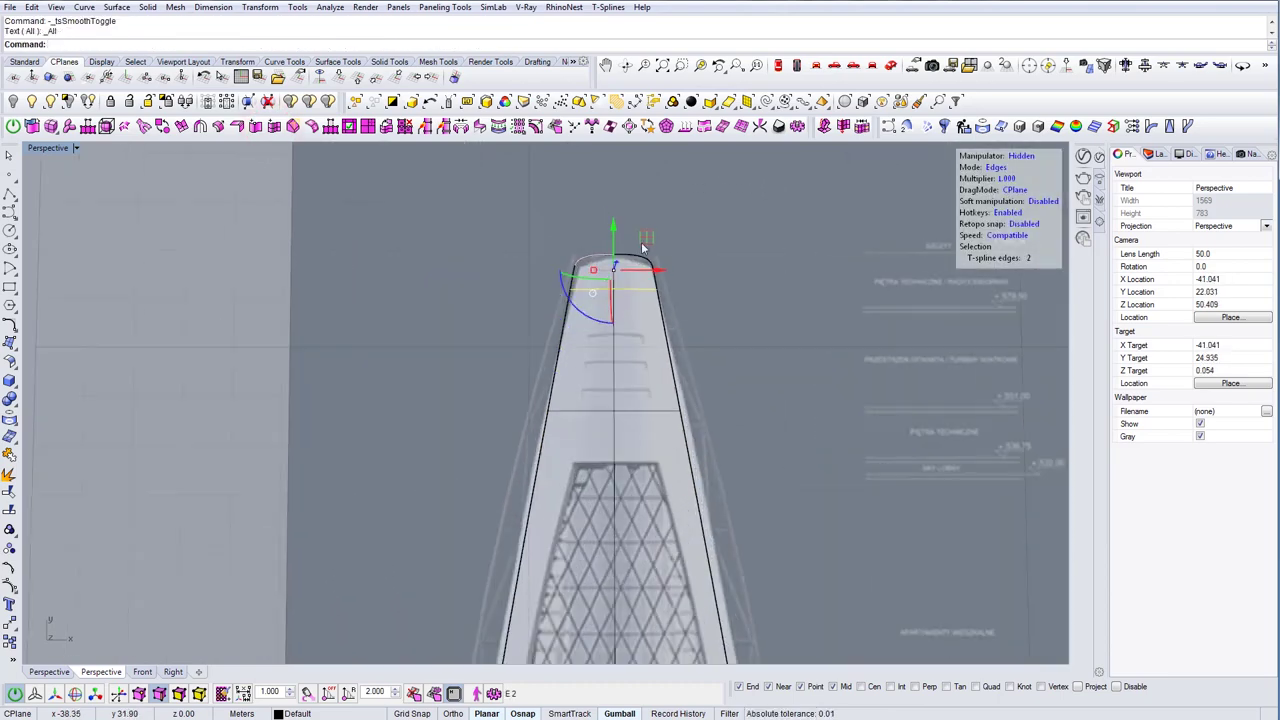
Lower the two outer vertices of the topmost row to follow the tower's rounded tip
key("Tab")
left_click(474, 230)
left_click_drag(560, 300, 505, 255)
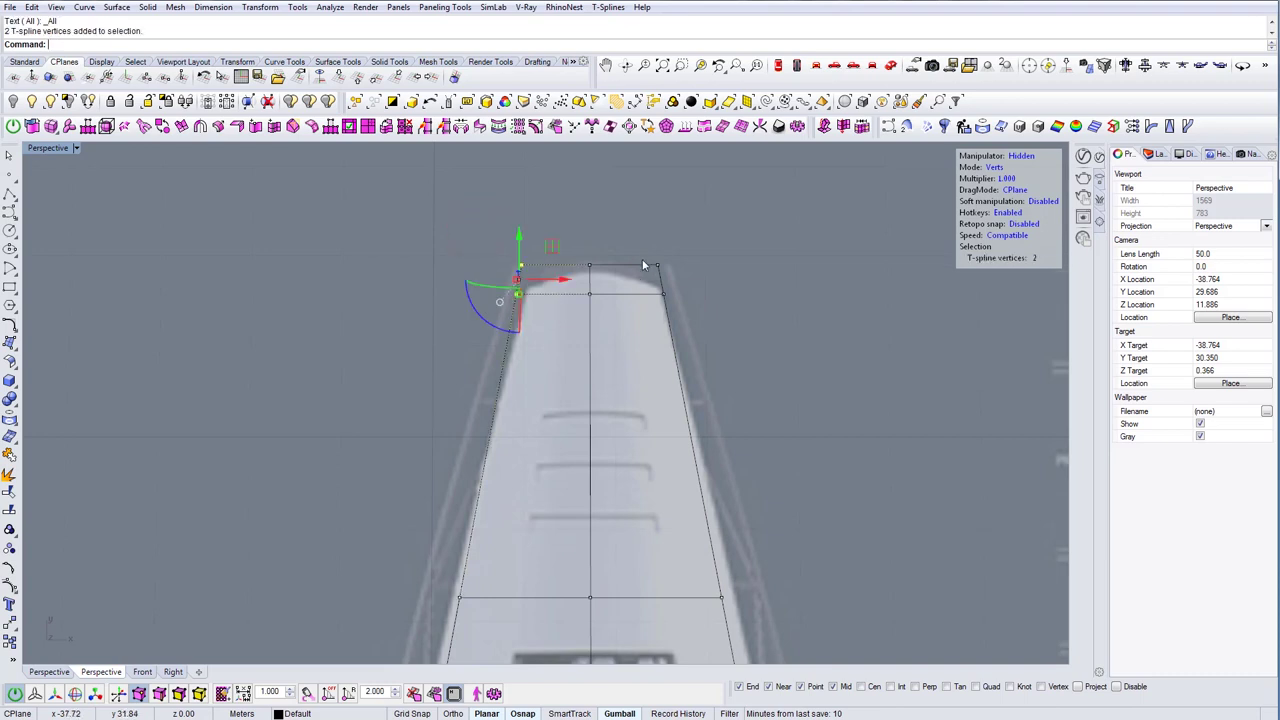
left_click_drag(642, 254, 670, 301, "shift")
left_click(652, 221)
left_click_drag(495, 243, 534, 278)
left_click_drag(651, 243, 670, 277, "shift")
left_click_drag(590, 230, 601, 243)
left_click(490, 290)
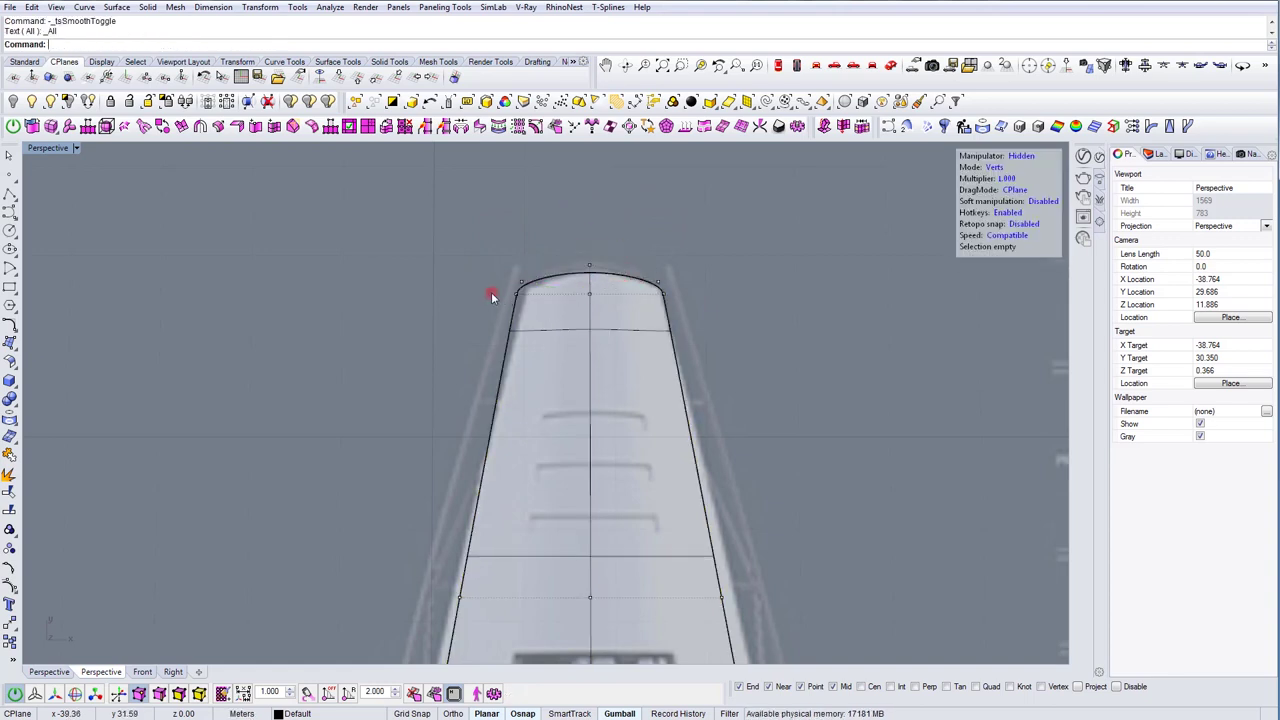
Move the vertex row just below the tip down and scale it slightly wider in X
left_click_drag(496, 289, 711, 325)
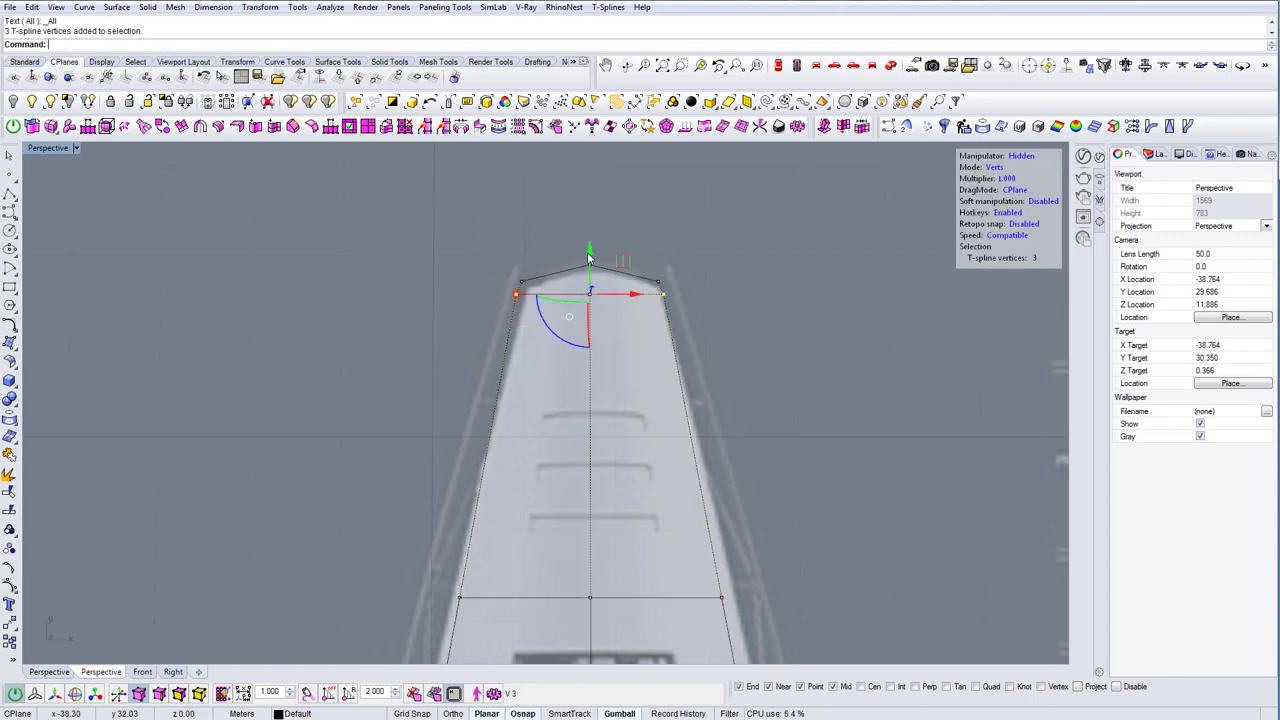
left_click_drag(589, 254, 588, 303)
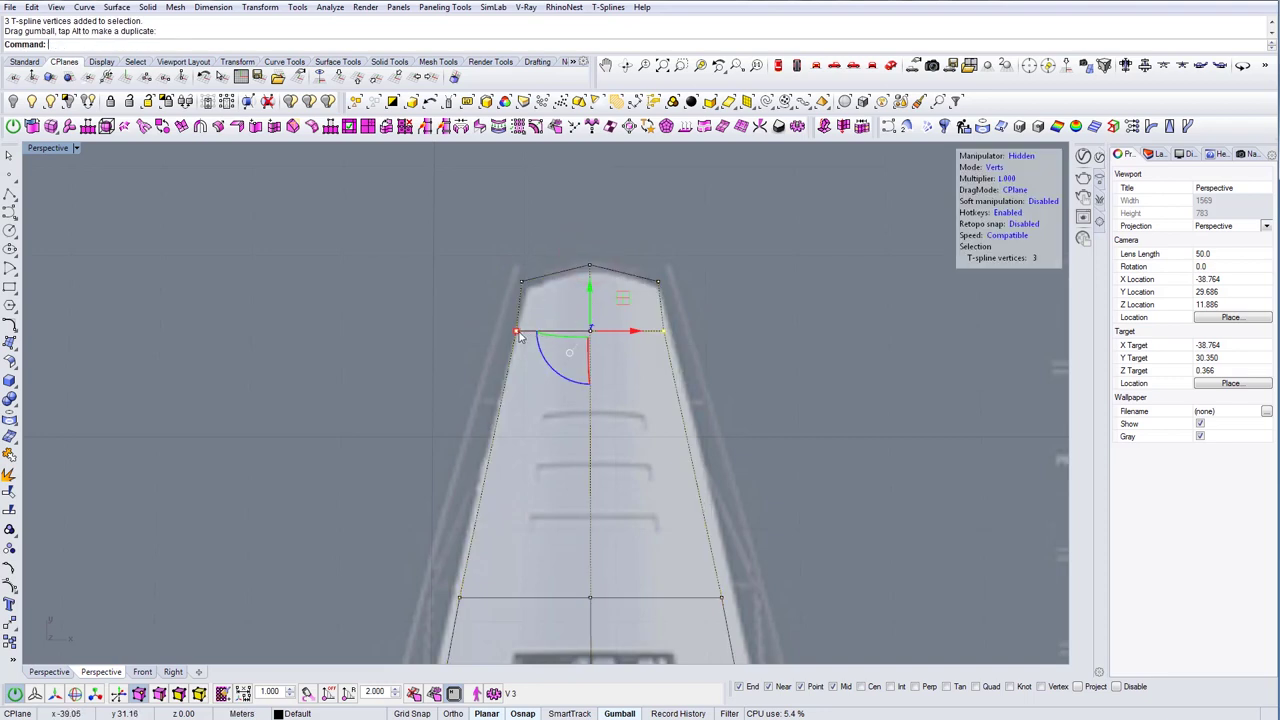
key("Tab")
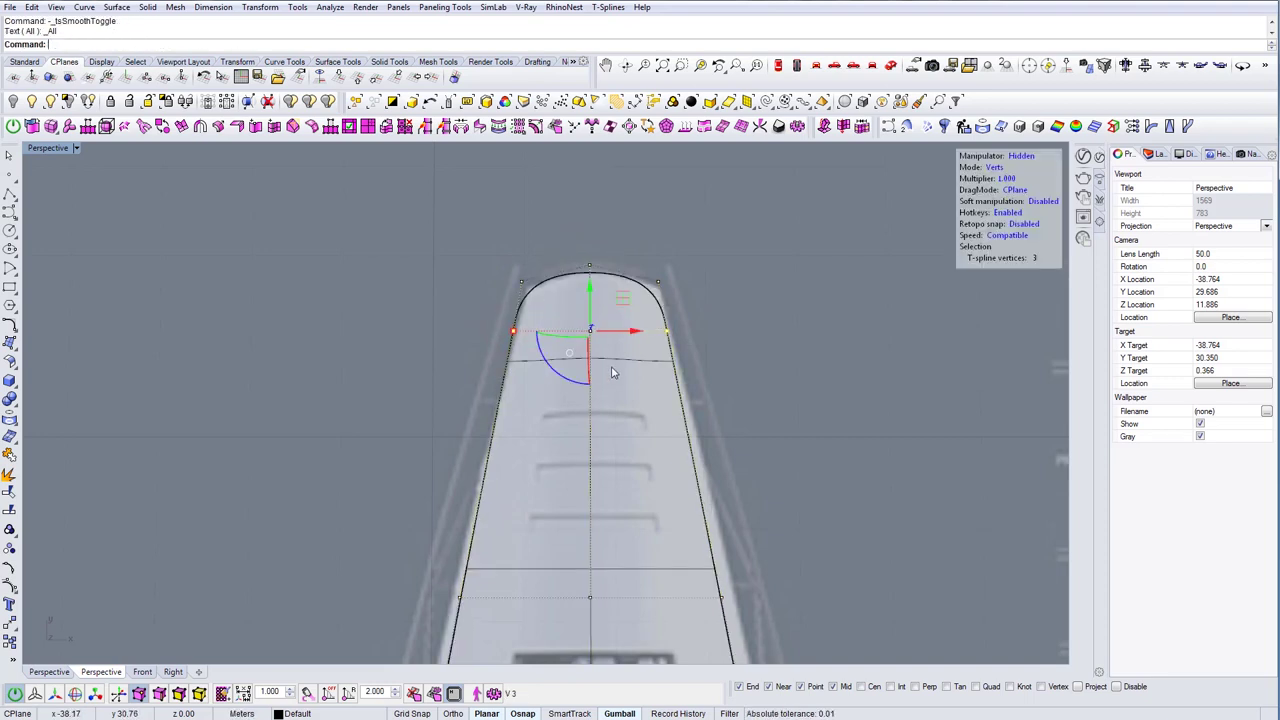
key("Tab")
Move the three topmost vertices up slightly to refine the curve of the tip
left_click(520, 281)
left_click_drag(646, 277, 673, 290)
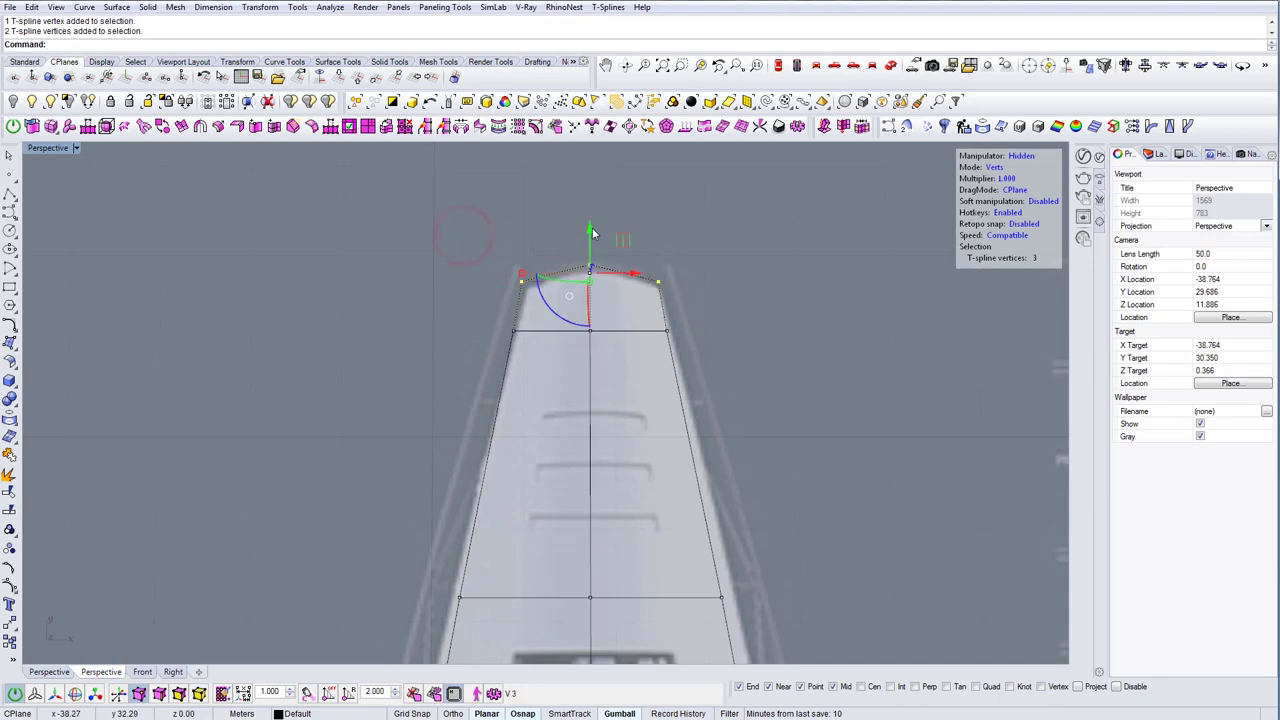
left_click_drag(592, 233, 592, 220)
key("Tab")
scroll(642, 240, "down", 6)
scroll(592, 333, "up", 3)
Scale the vertex row just above the latticed facade slightly wider in X to match the tower's outline
left_click(506, 303)
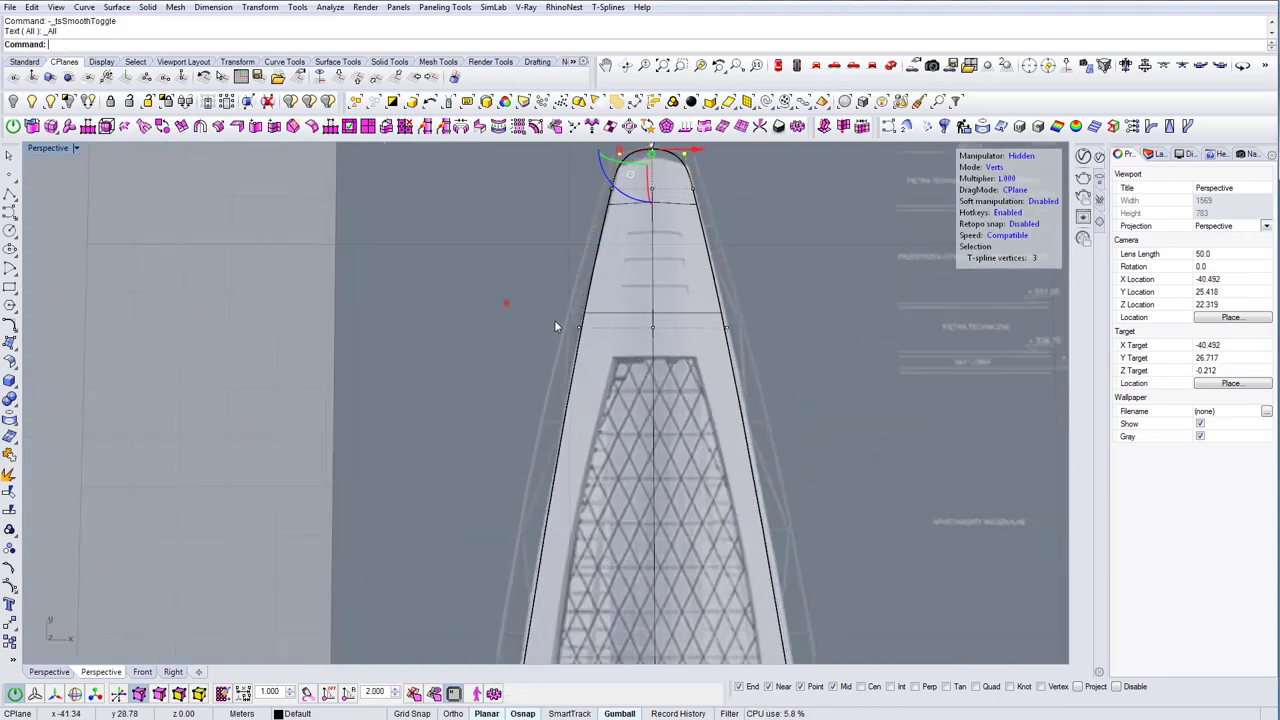
left_click_drag(506, 303, 738, 360)
scroll(614, 332, "up", 4)
left_click_drag(558, 324, 550, 324)
scroll(576, 302, "down", 10)
Examine how the whole facade surface fits the front elevation, from above and in a standard perspective view
right_click_drag(656, 473, 662, 355, "shift")
scroll(662, 355, "up", 4)
left_click_drag(395, 442, 801, 518)
scroll(661, 480, "down", 6)
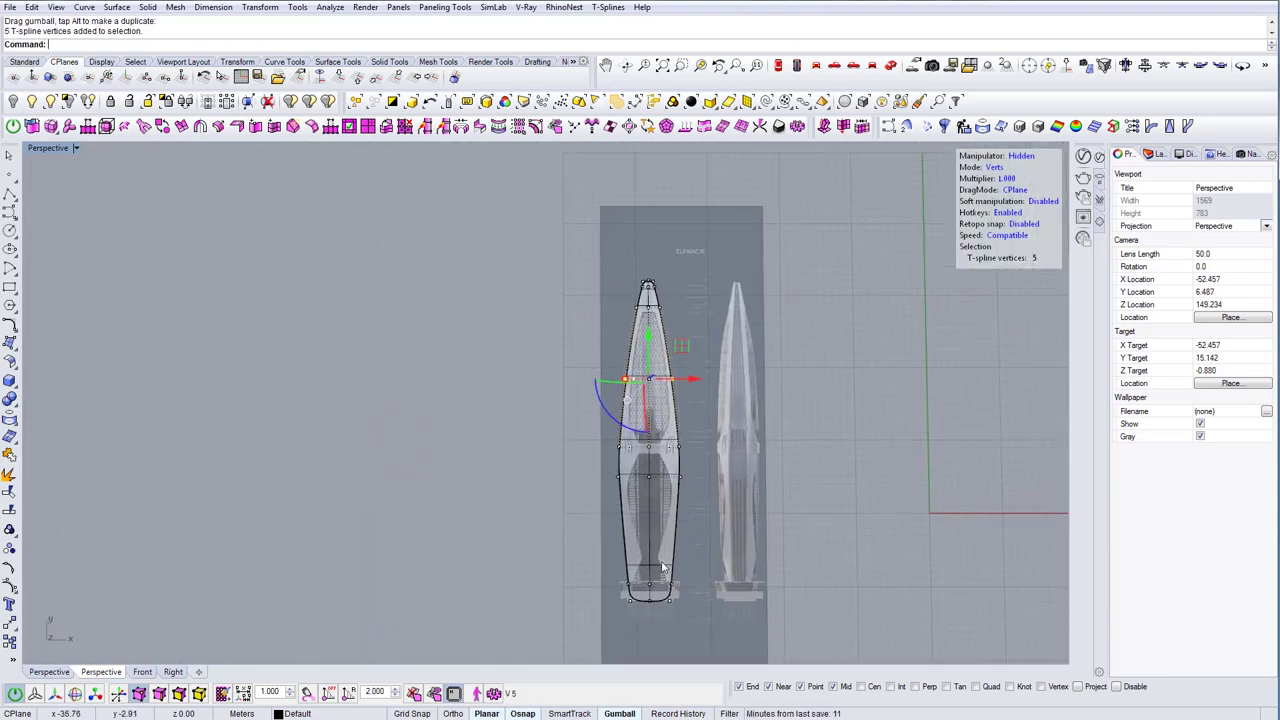
scroll(661, 577, "up", 3)
right_click_drag(676, 444, 638, 418, "shift")
right_click_drag(697, 293, 658, 281, "shift")
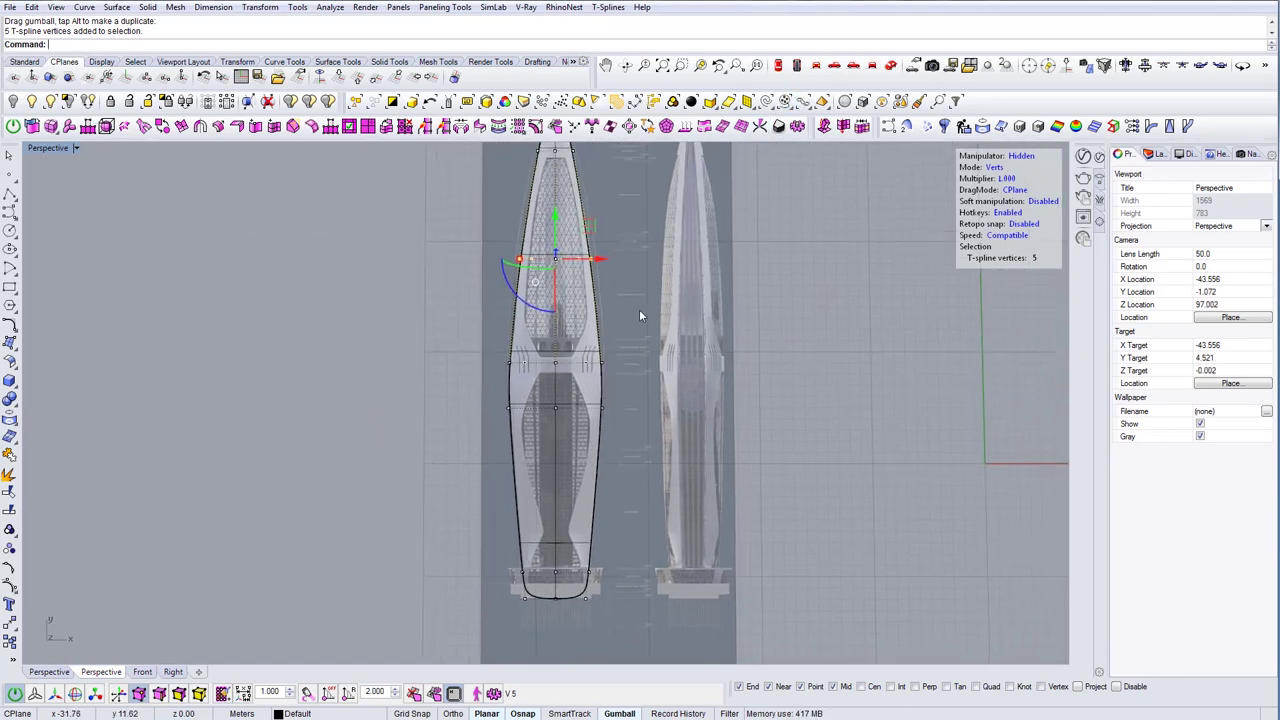
right_click_drag(741, 240, 679, 329, "shift")
key("Escape")
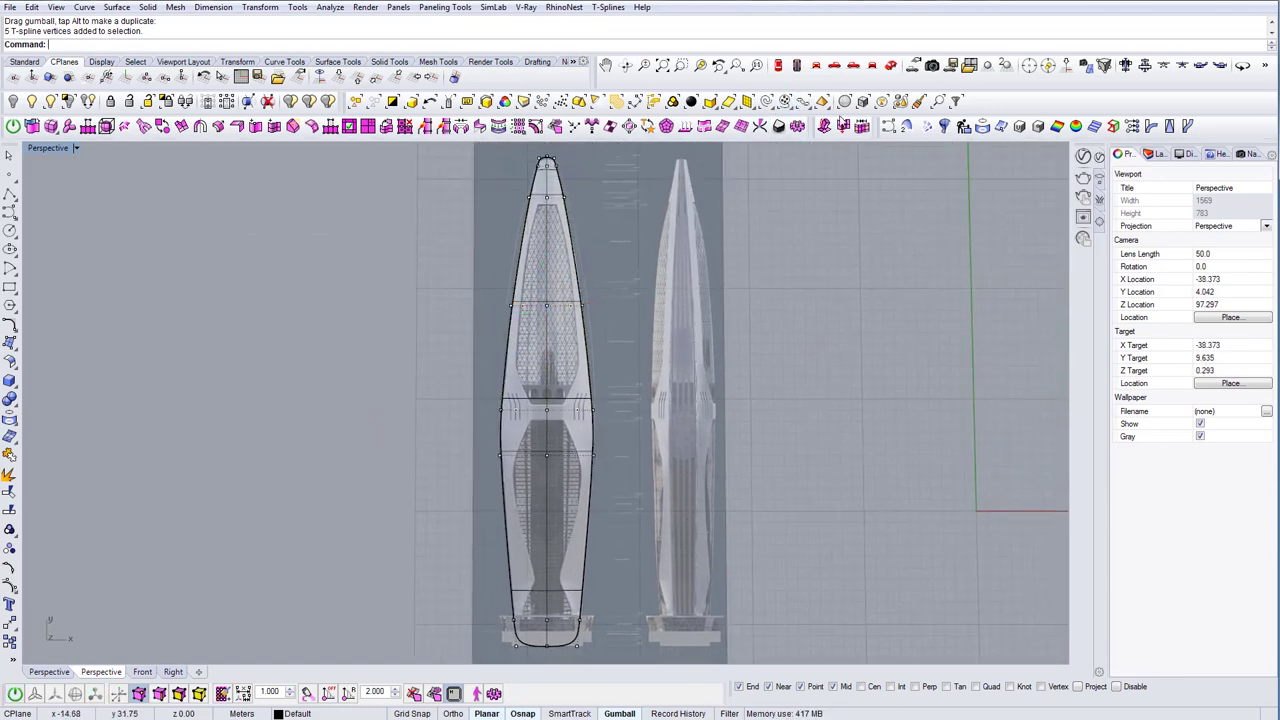
left_click(891, 68)
scroll(560, 390, "up", 8)
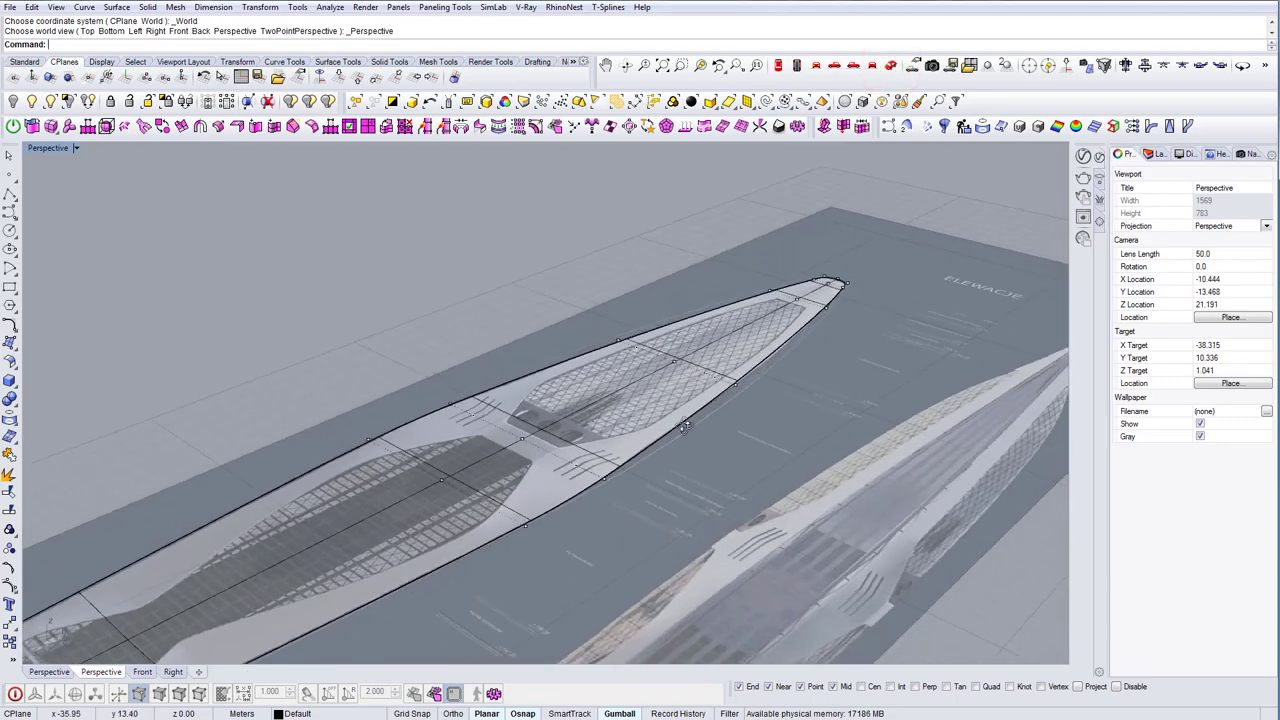
right_click_drag(690, 424, 728, 460)
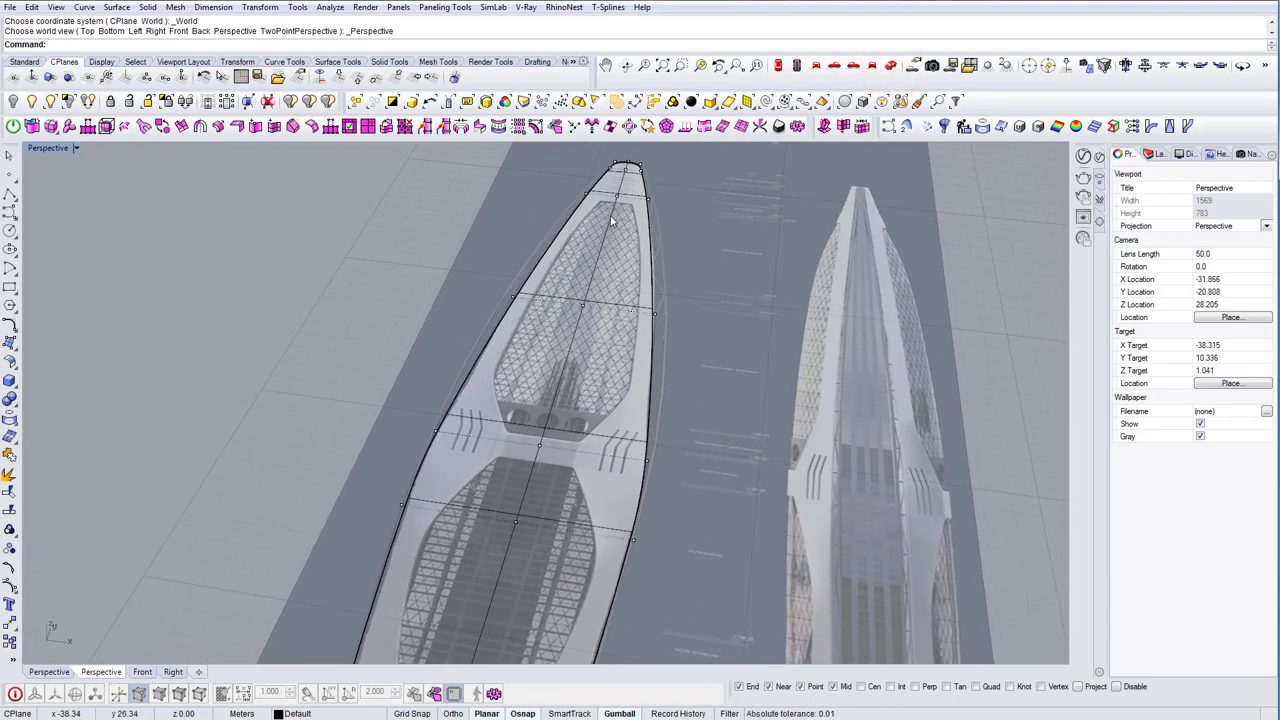
right_click_drag(624, 181, 686, 333)
scroll(575, 336, "down", 6)
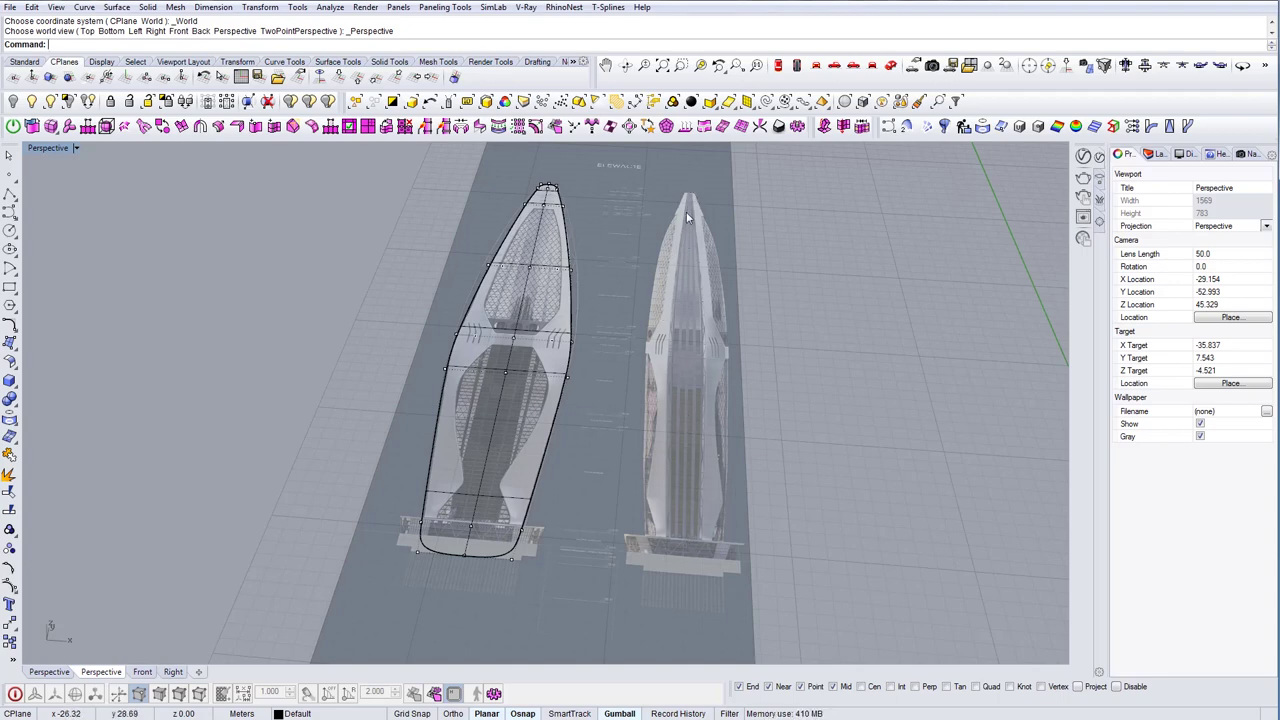
Unlock the elevation picture and place a duplicate of it beside the original along the X axis
scroll(674, 453, "down", 5)
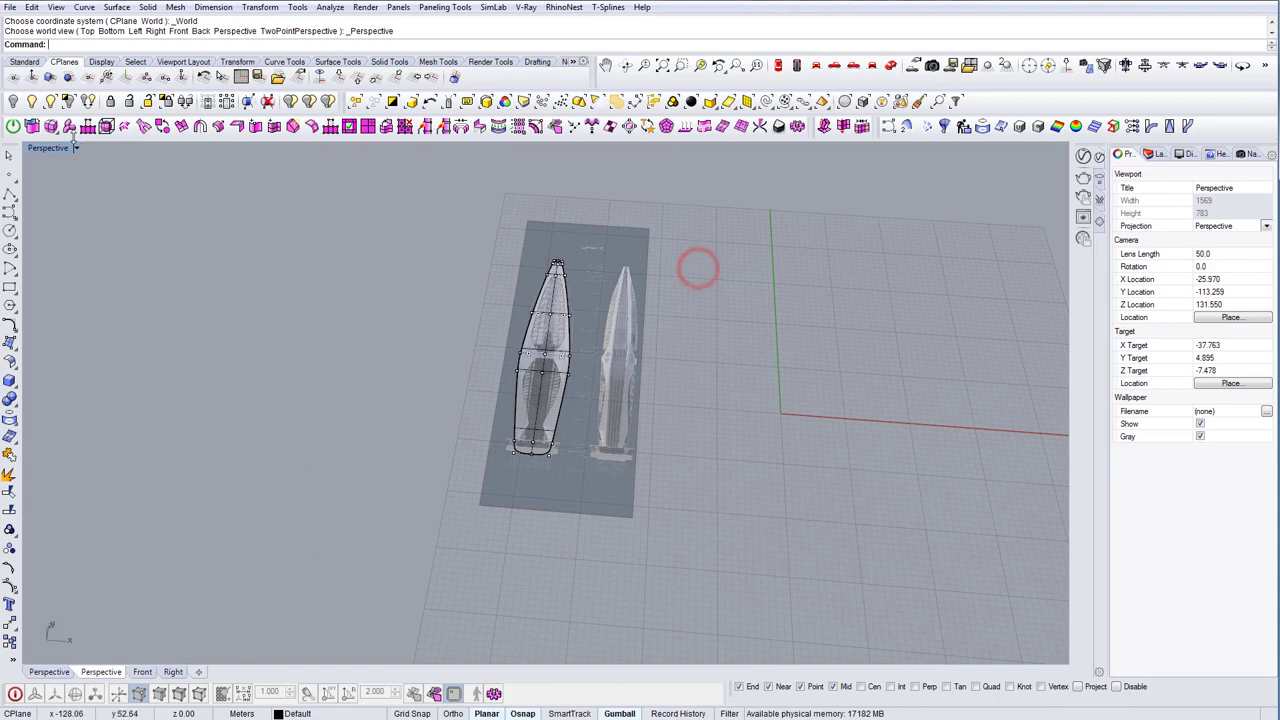
right_click_drag(346, 292, 580, 328)
type("Unlock")
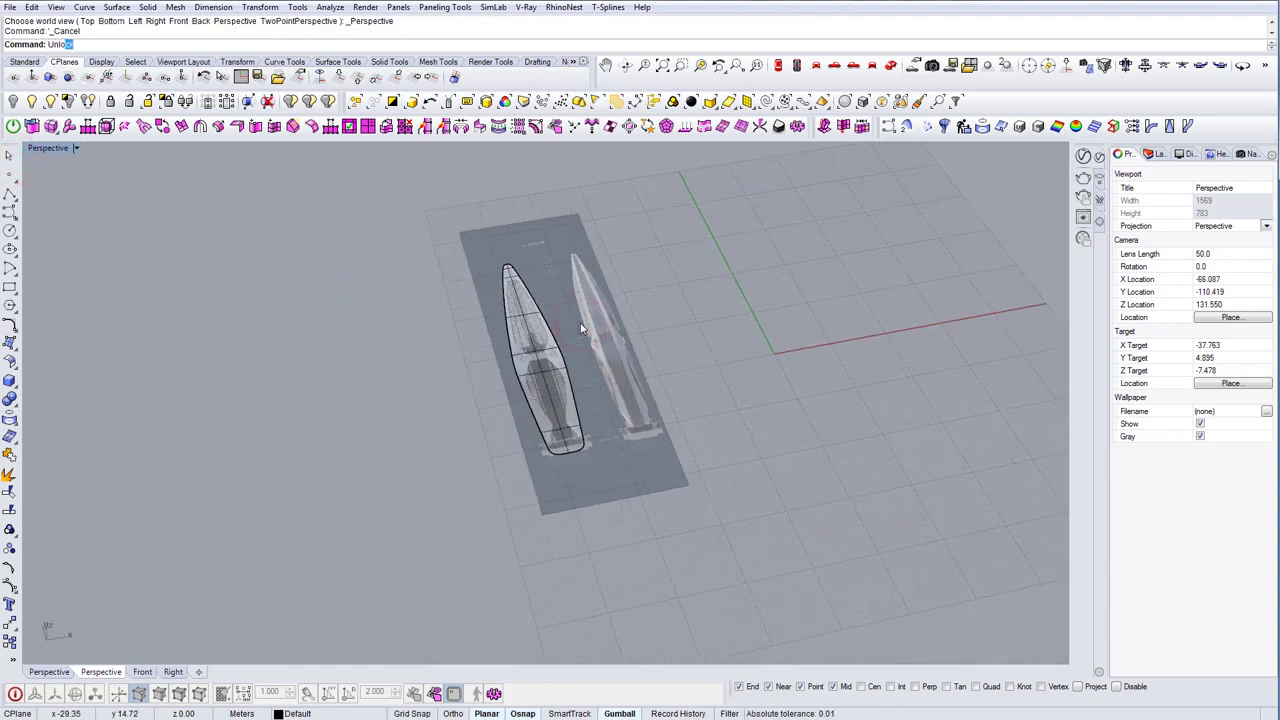
key("Return")
left_click(582, 328)
right_click_drag(582, 328, 583, 350)
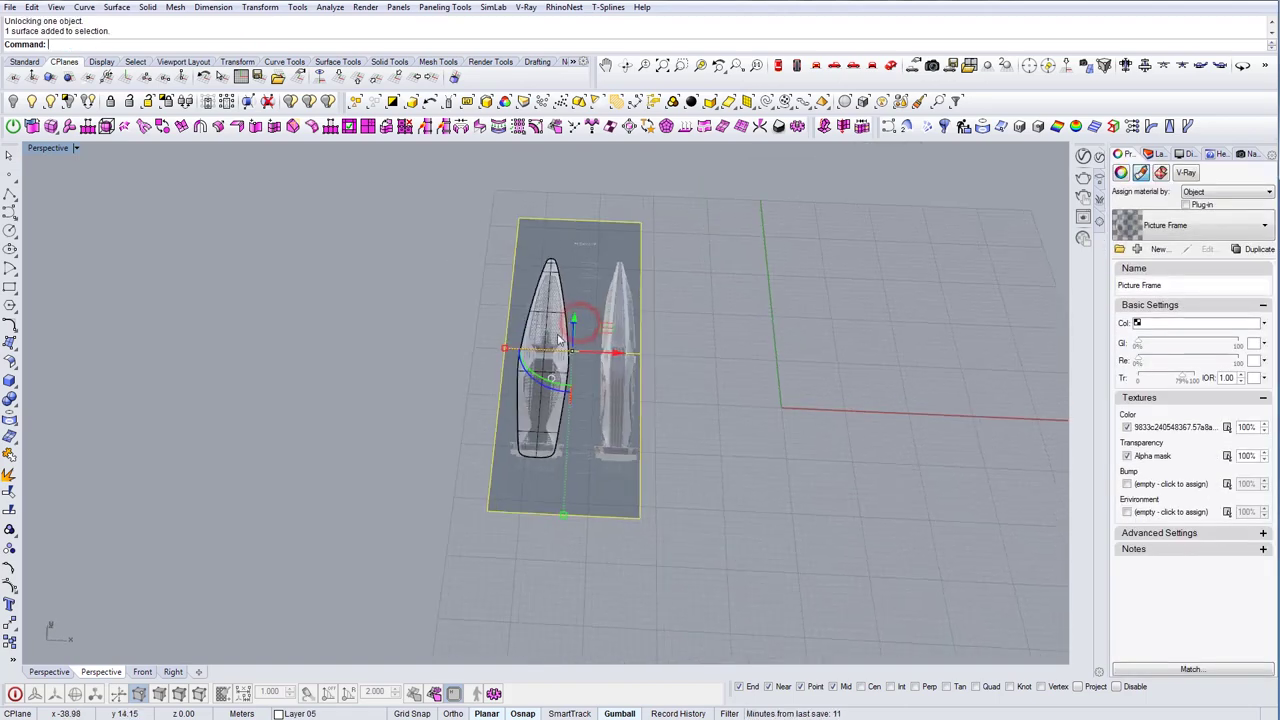
left_click_drag(612, 352, 827, 376)
left_click(886, 262)
right_click_drag(879, 217, 747, 222, "shift")
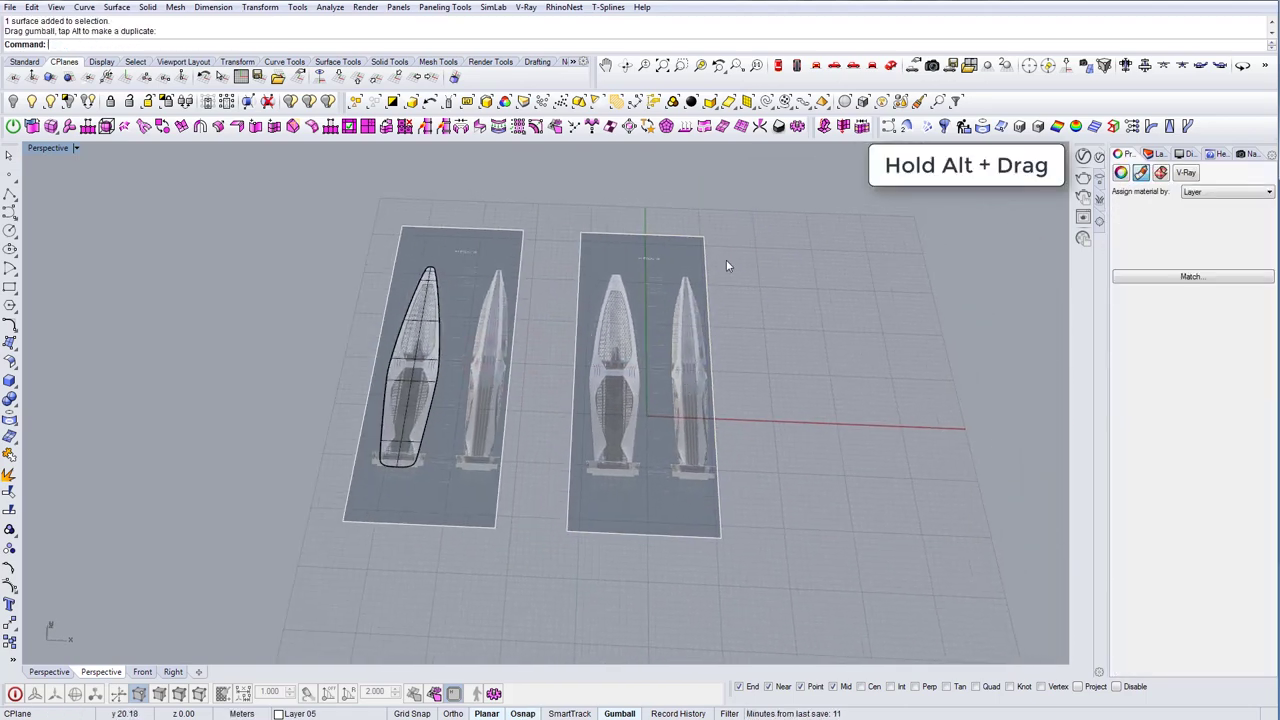
In the Top view, draw a vertical centre line on the copied picture's side elevation, from the tower's tip to its base
left_click(780, 65)
scroll(641, 318, "up", 2)
type("L")
key("Return")
scroll(622, 268, "up", 4)
scroll(618, 340, "up", 5)
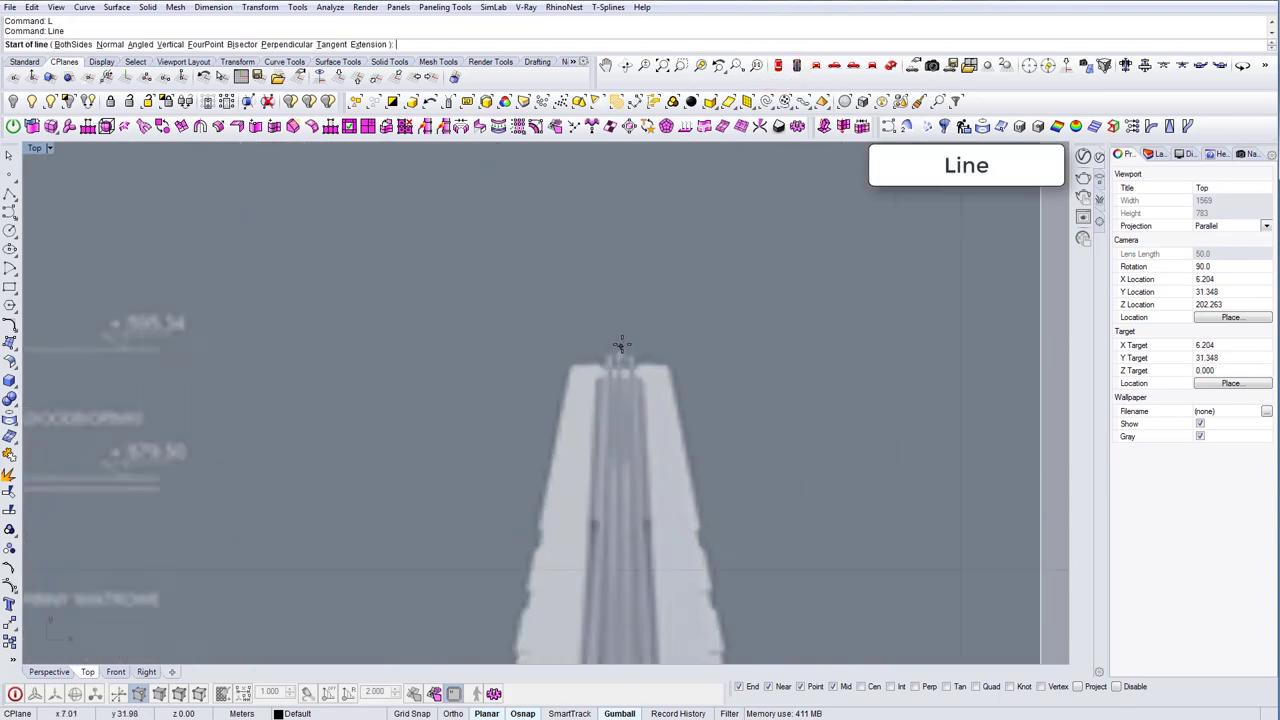
left_click(619, 344)
scroll(623, 290, "down", 10)
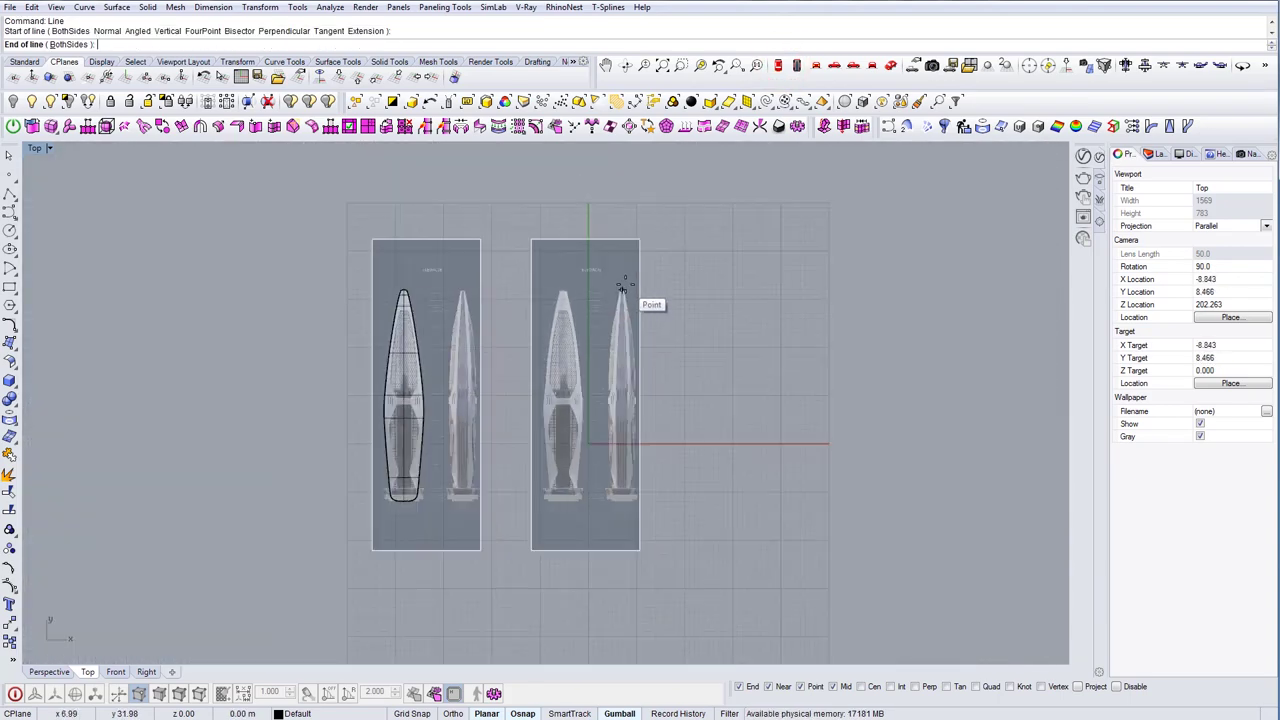
left_click(622, 501)
Lengthen the centre line in Y beyond the picture and duplicate it in X between the front and side elevations
left_click_drag(648, 528, 588, 462)
scroll(621, 308, "up", 3)
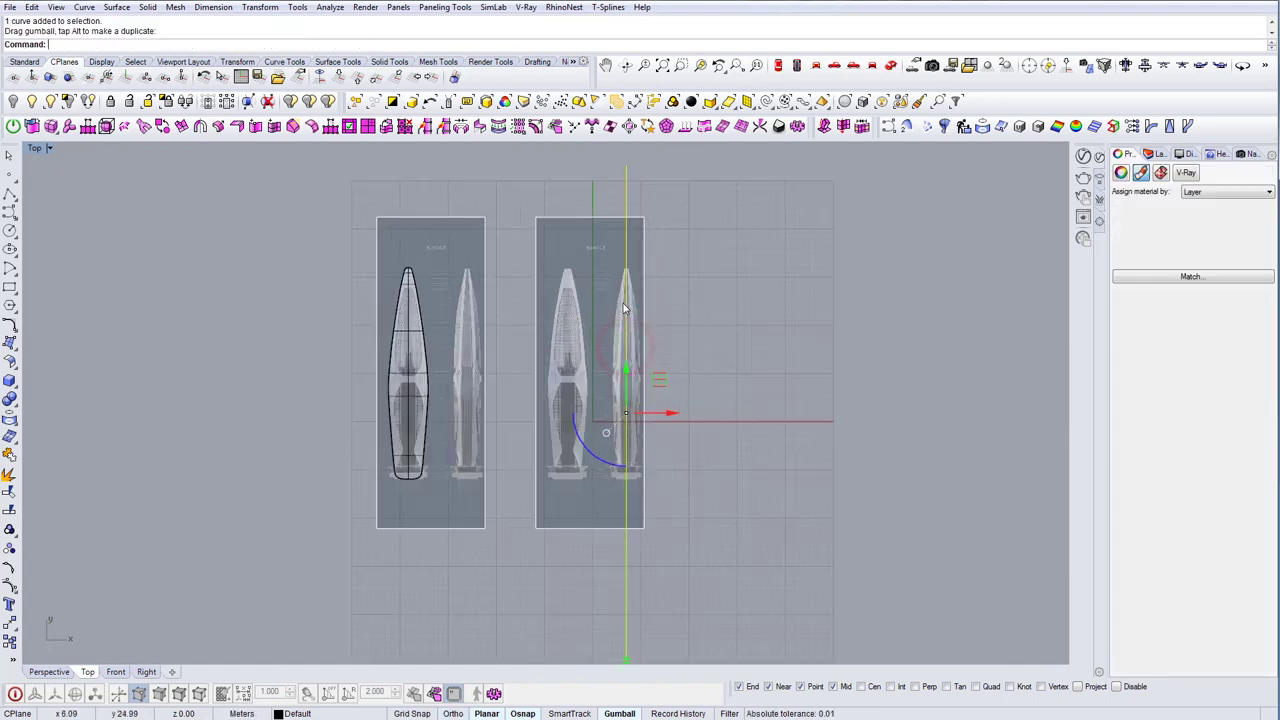
scroll(644, 290, "up", 2)
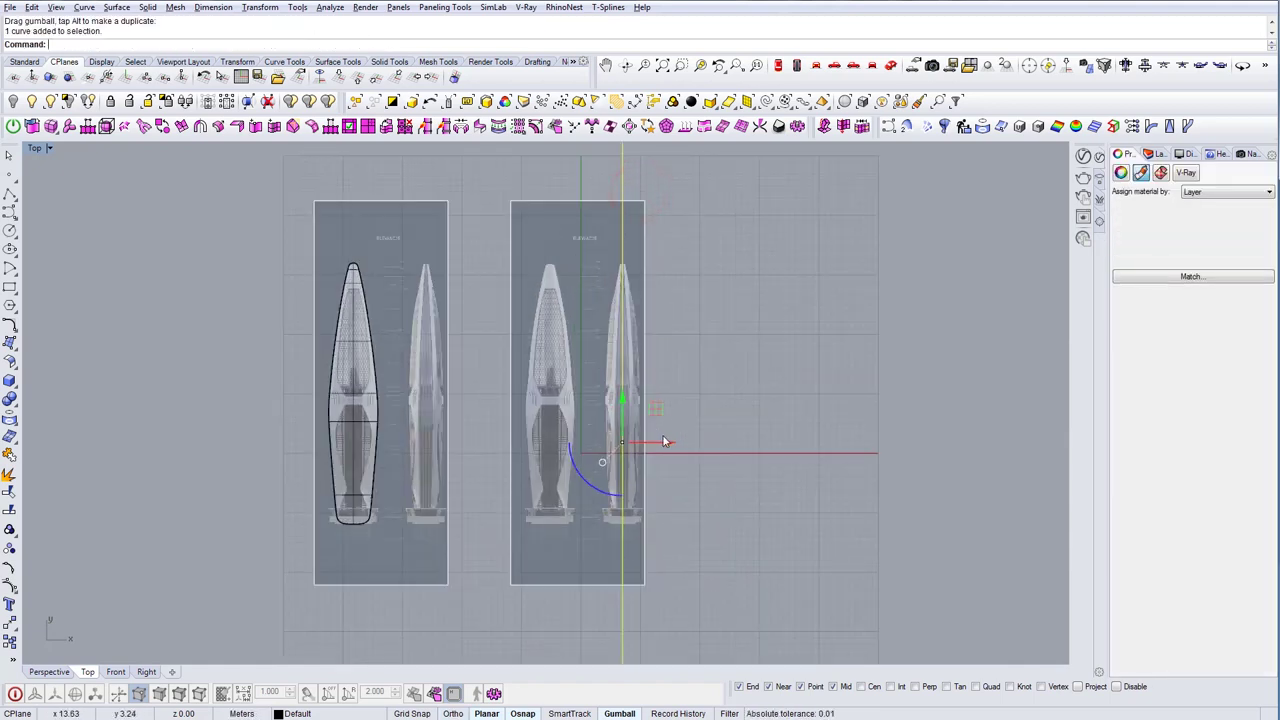
left_click_drag(665, 442, 638, 440, "alt")
key("Escape")
Trim the copied picture with the two lines to keep only the strip with half the side elevation, and delete the lines
right_click_drag(633, 463, 662, 436)
right_click_drag(593, 503, 618, 388)
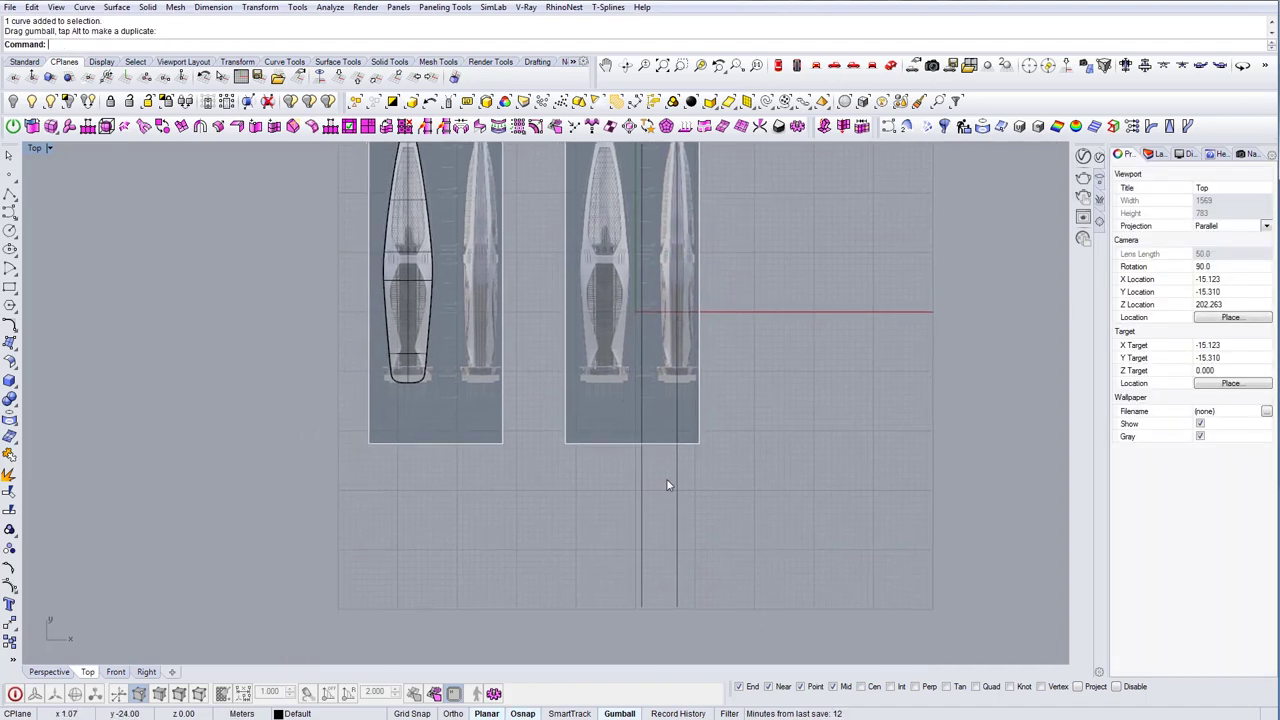
type("tr")
key("Return")
left_click_drag(735, 541, 582, 494)
right_click_drag(626, 477, 631, 531)
key("Return")
left_click_drag(617, 547, 597, 470)
left_click_drag(698, 476, 693, 468)
key("Return")
left_click_drag(717, 563, 606, 523)
key("Delete")
Move the trimmed strip from its lower right corner to the lower left corner of the original elevation picture
right_click_drag(680, 357, 742, 340)
left_click(714, 393)
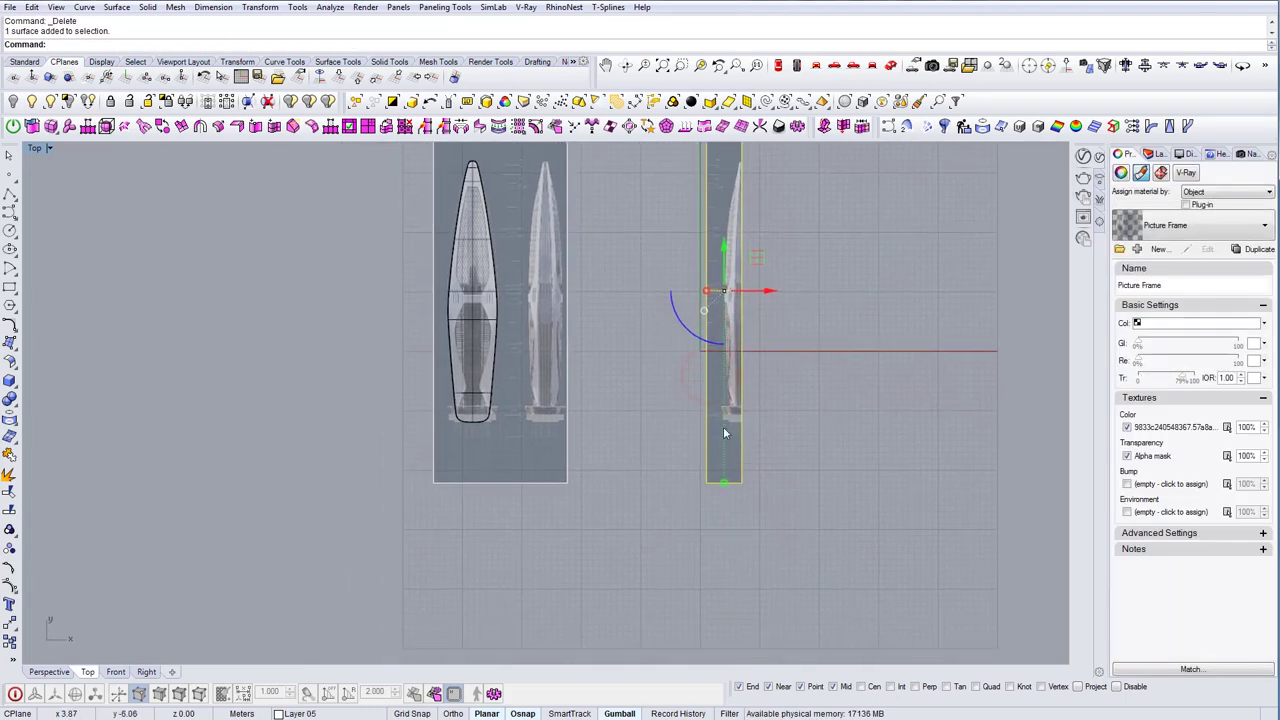
type("m")
key("Return")
left_click(741, 481)
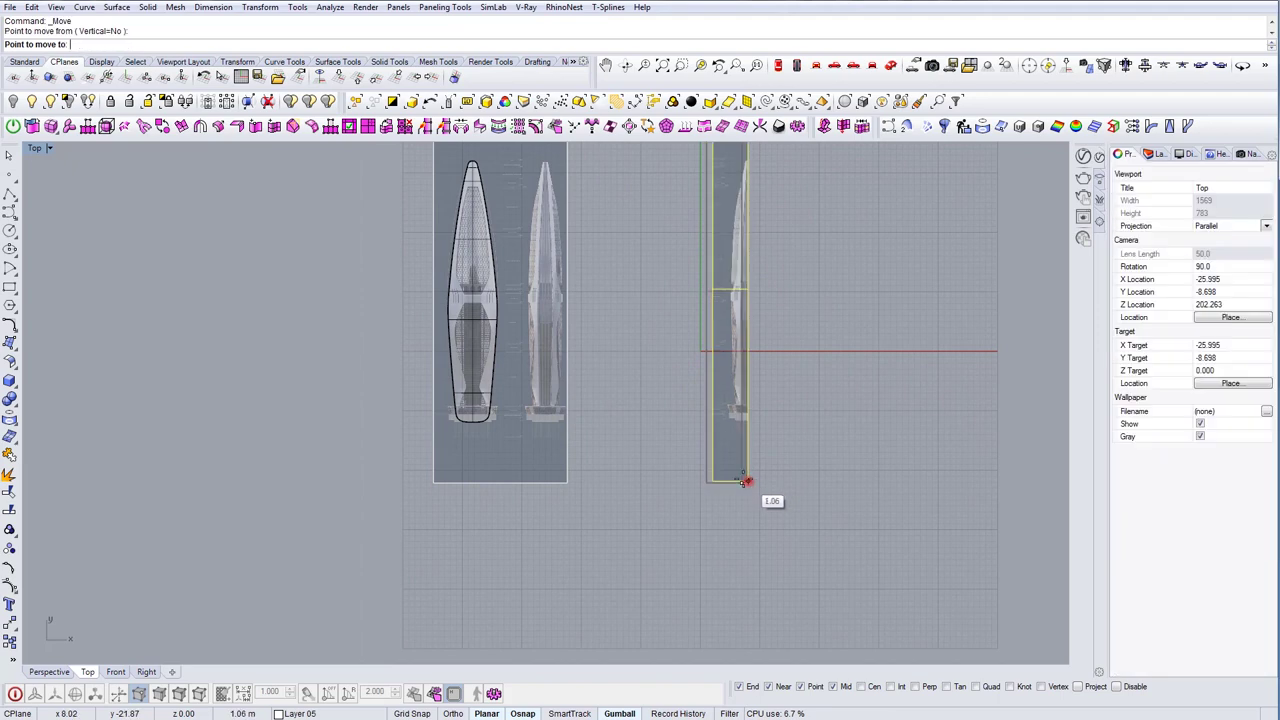
left_click(431, 482)
In the Perspective view, rotate the trimmed strip 90 degrees upright with Rotate3D about its long edge shared with the original picture
key("ctrl+F4")
scroll(431, 350, "up", 10)
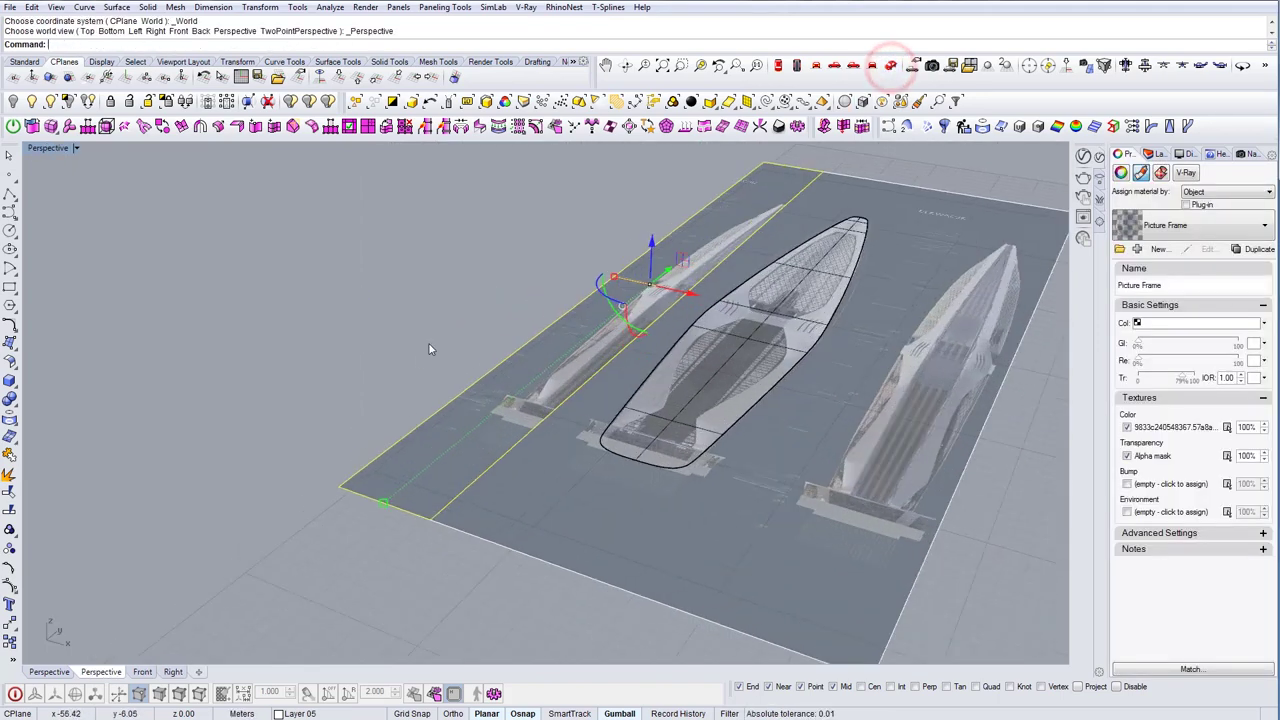
right_click_drag(431, 348, 429, 350)
type("r")
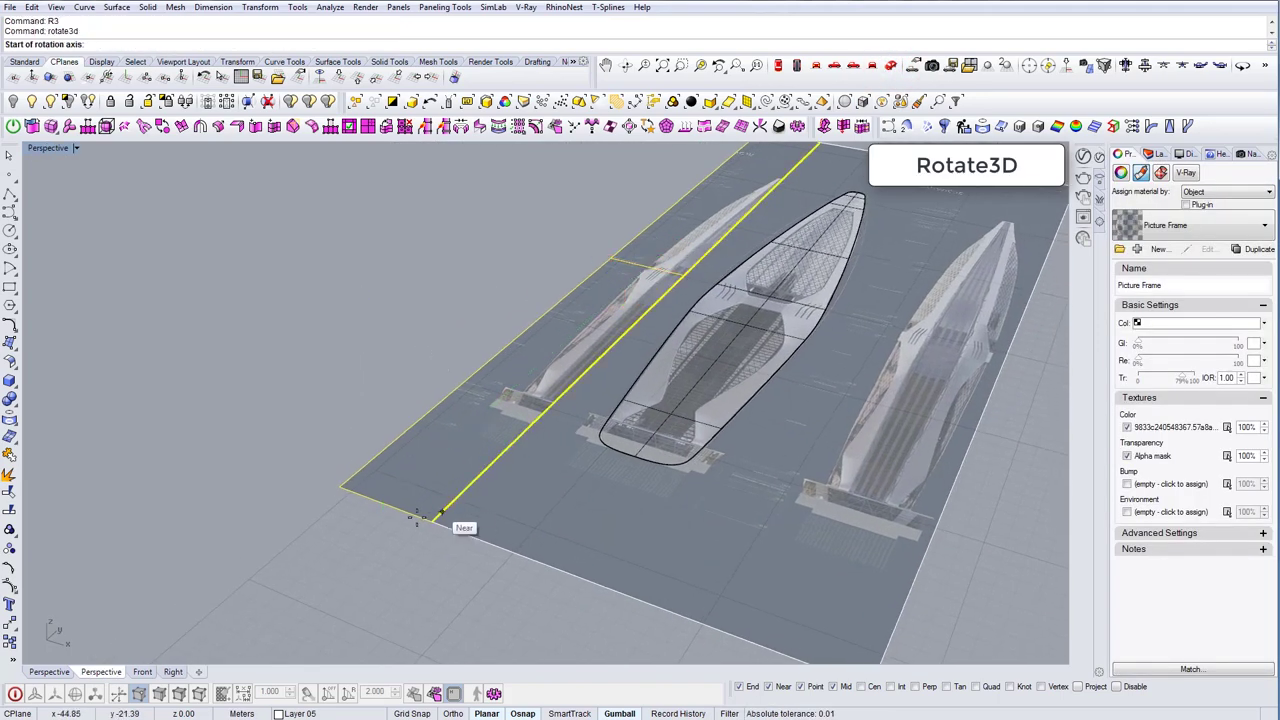
right_click_drag(557, 462, 558, 476, "shift")
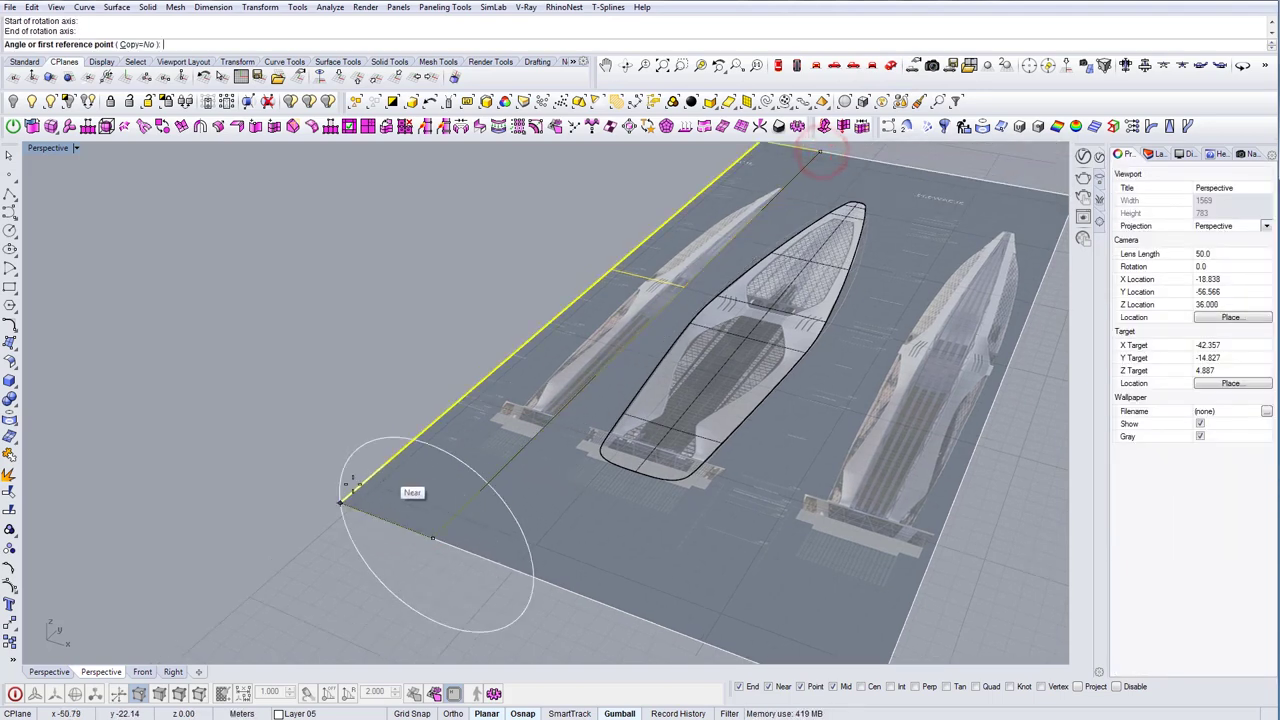
left_click(340, 497)
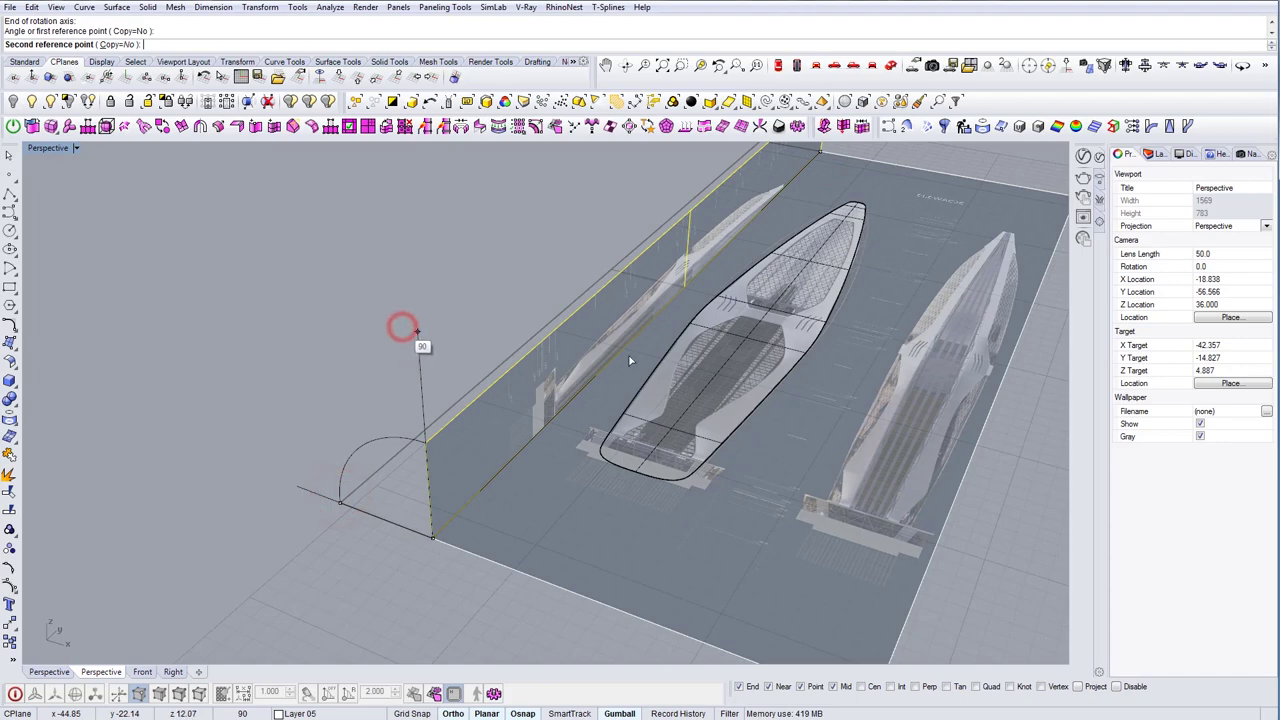
left_click(402, 327)
right_click_drag(735, 360, 617, 354)
key("Escape")
Select the flat elevation picture and the upright side elevation strip, and lock both
right_click_drag(736, 361, 540, 334, "shift")
right_click_drag(650, 342, 620, 355)
right_click_drag(700, 424, 745, 453)
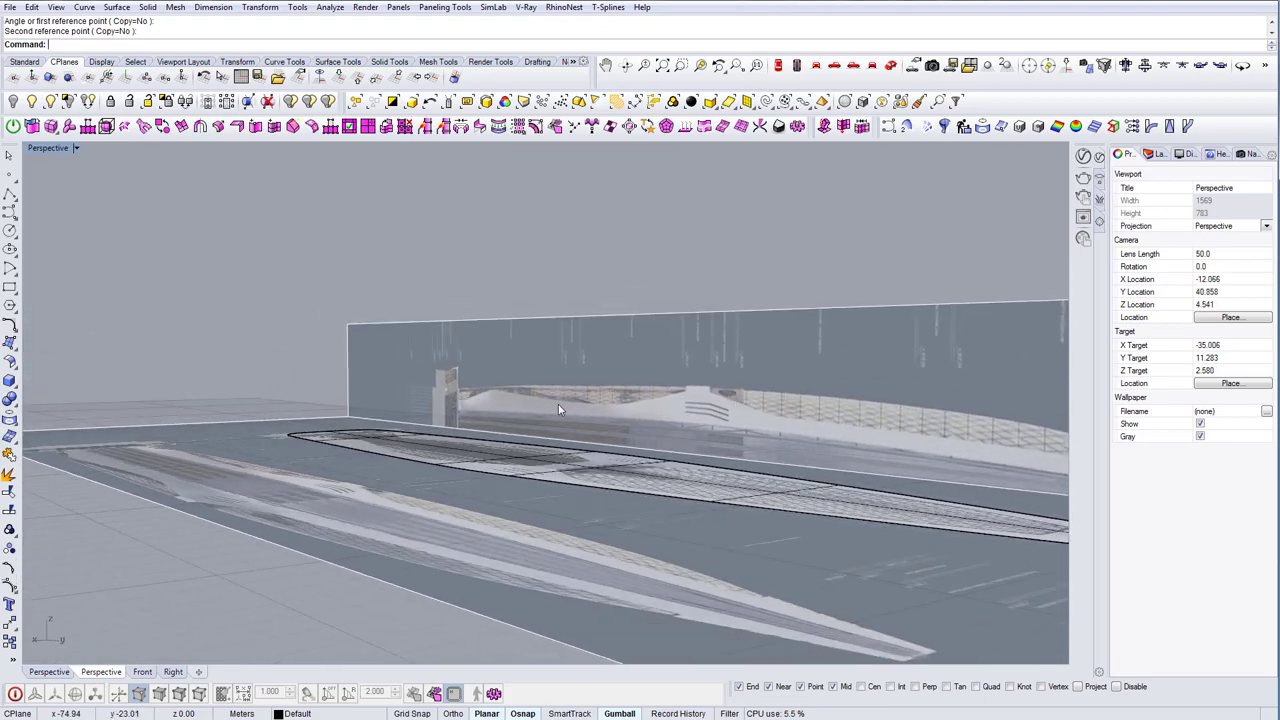
right_click_drag(547, 410, 610, 536)
left_click(708, 305)
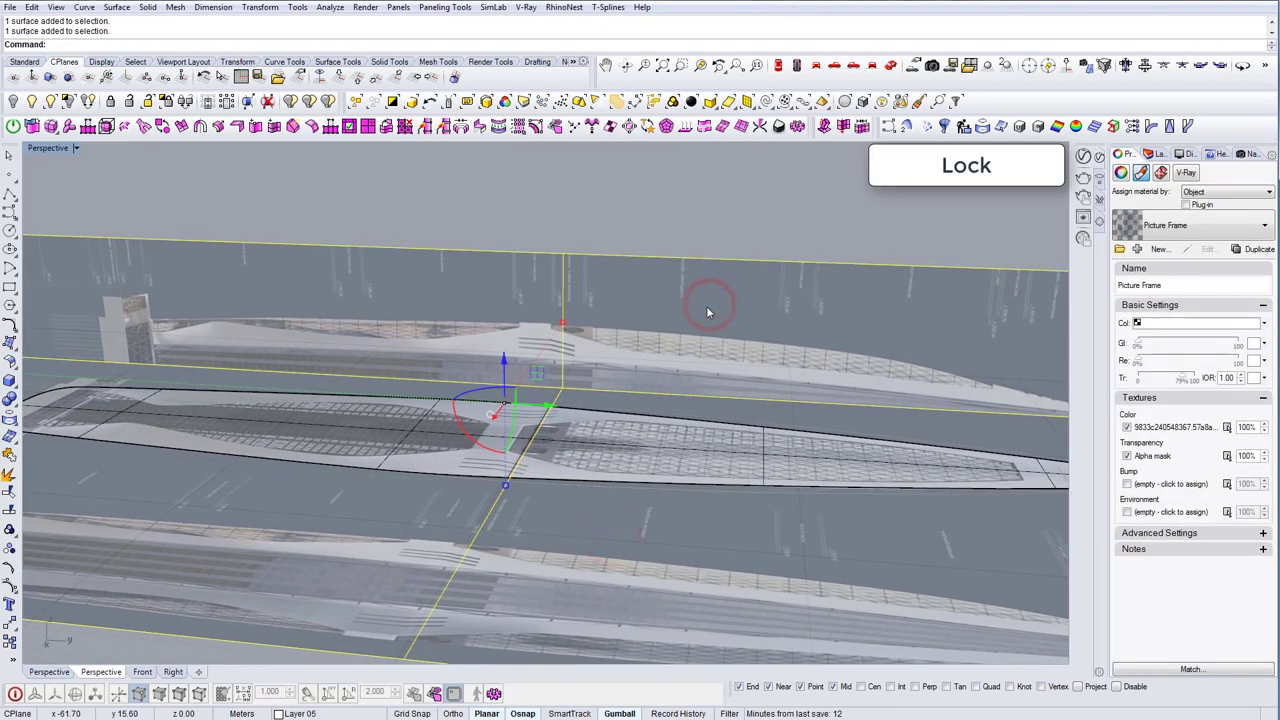
key("ctrl+l")
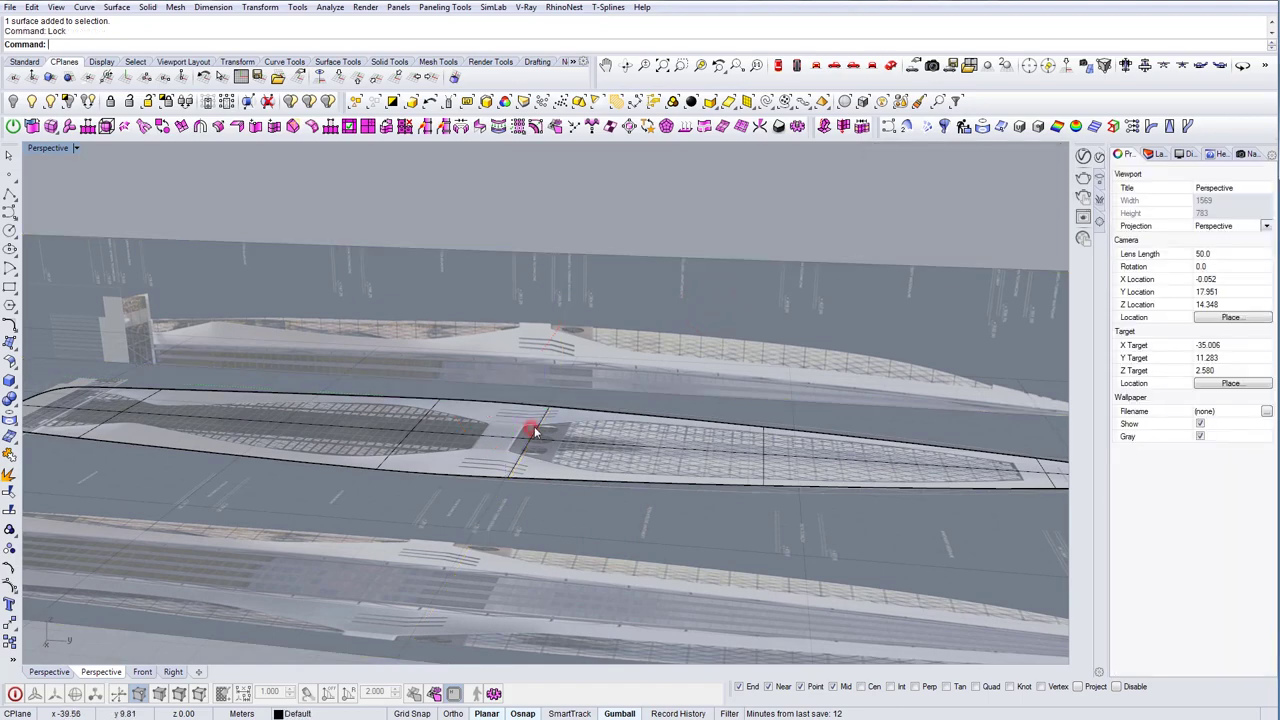
Raise the six inner centre-line vertices of the T-spline surface above the side elevation's profile, working in the Right view
left_click(535, 438)
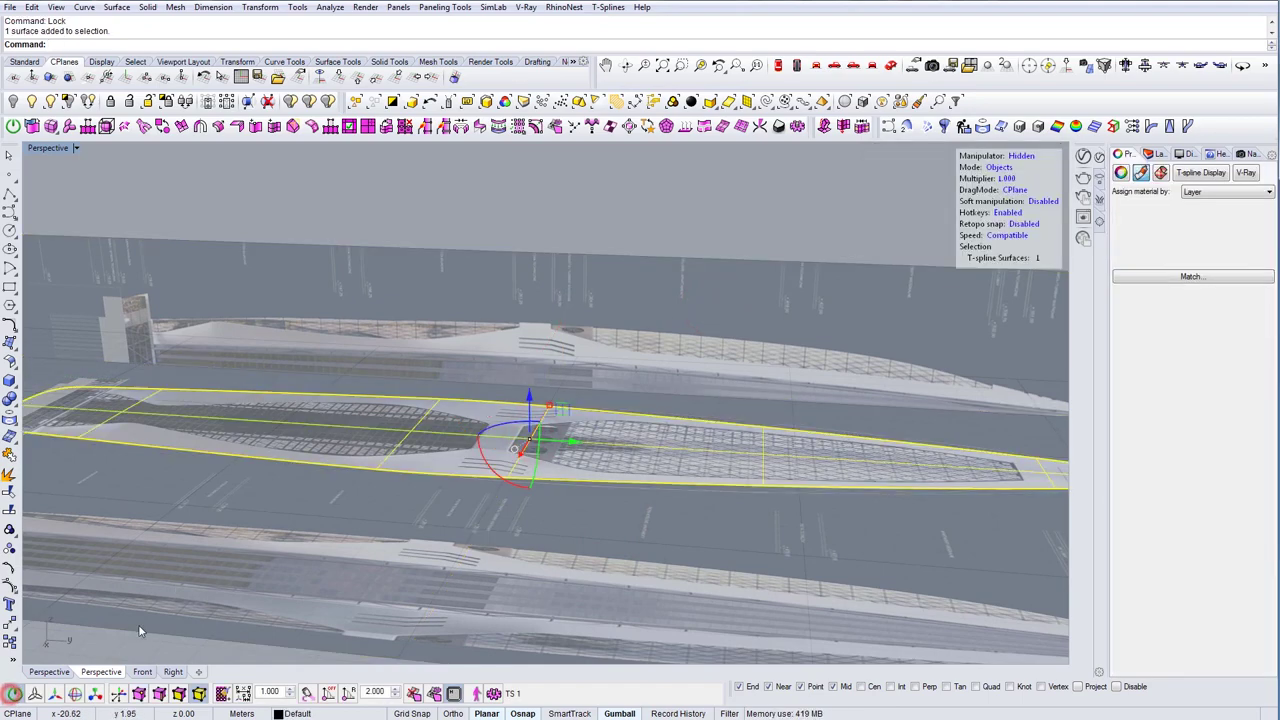
right_click_drag(486, 506, 520, 498)
key("a")
right_click_drag(385, 468, 508, 454, "shift")
right_click_drag(315, 348, 544, 464)
left_click(568, 550)
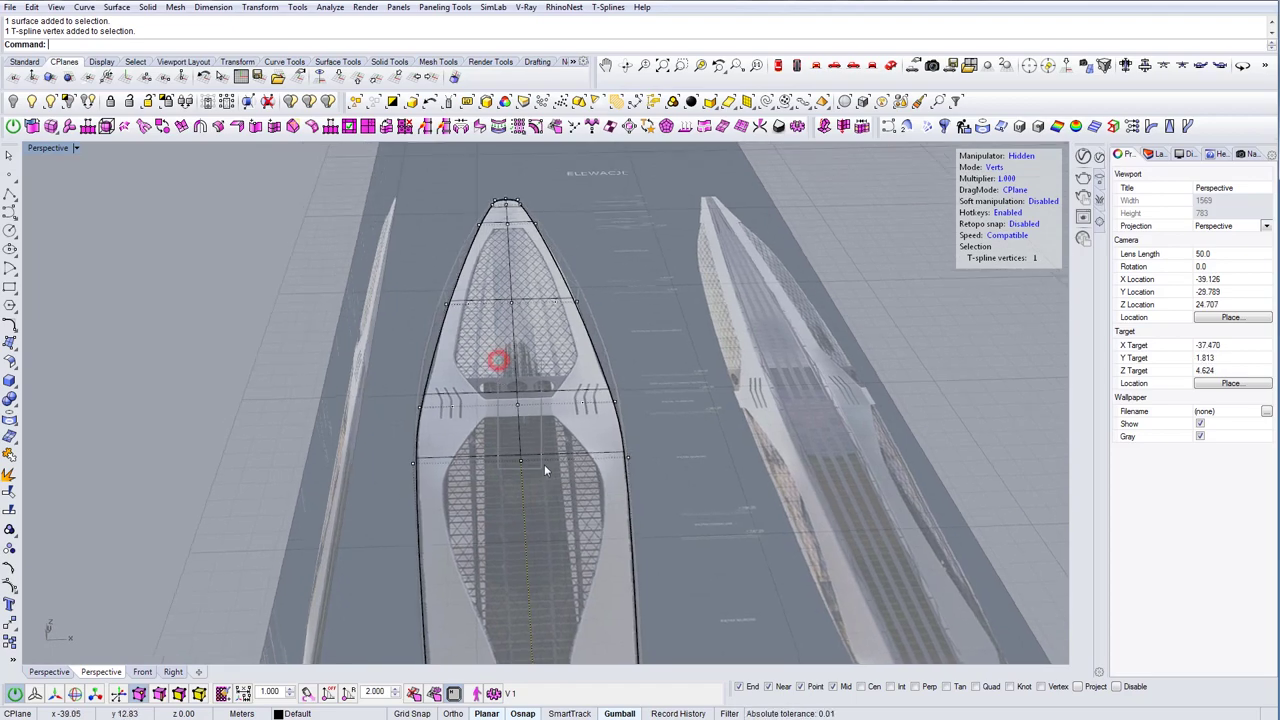
left_click(505, 285, "shift")
right_click_drag(505, 285, 521, 311)
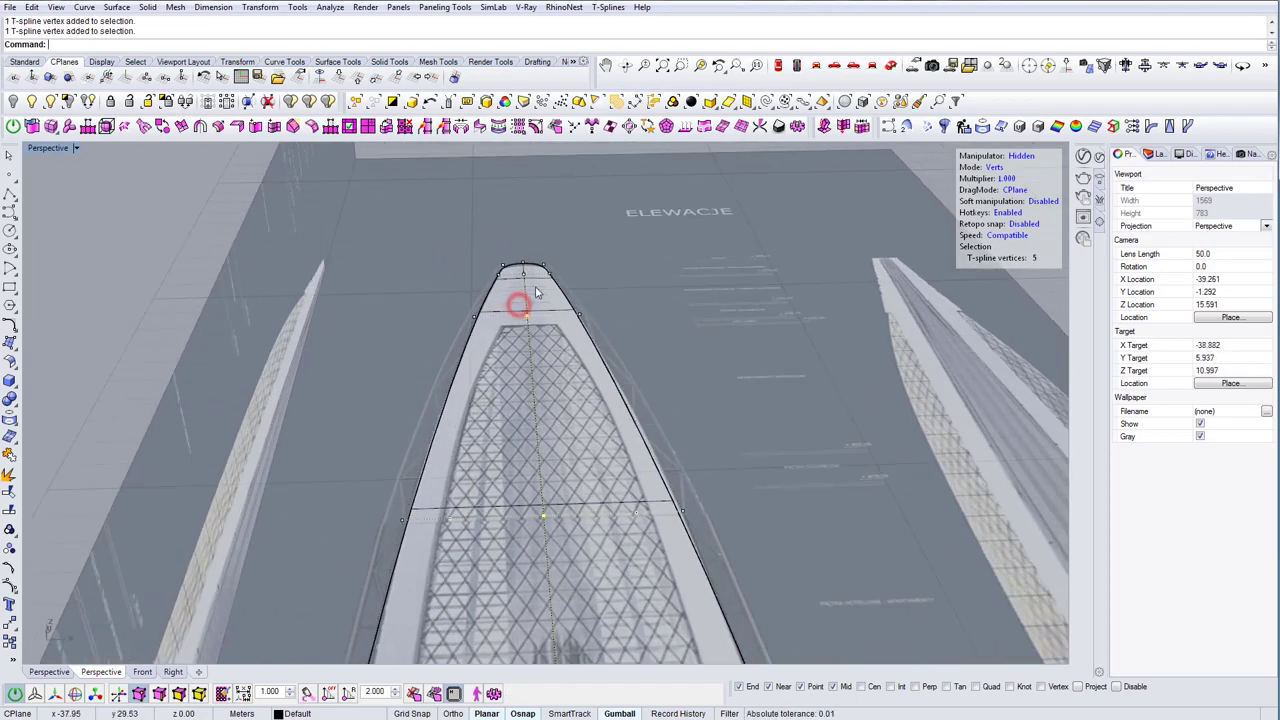
right_click_drag(620, 397, 565, 260)
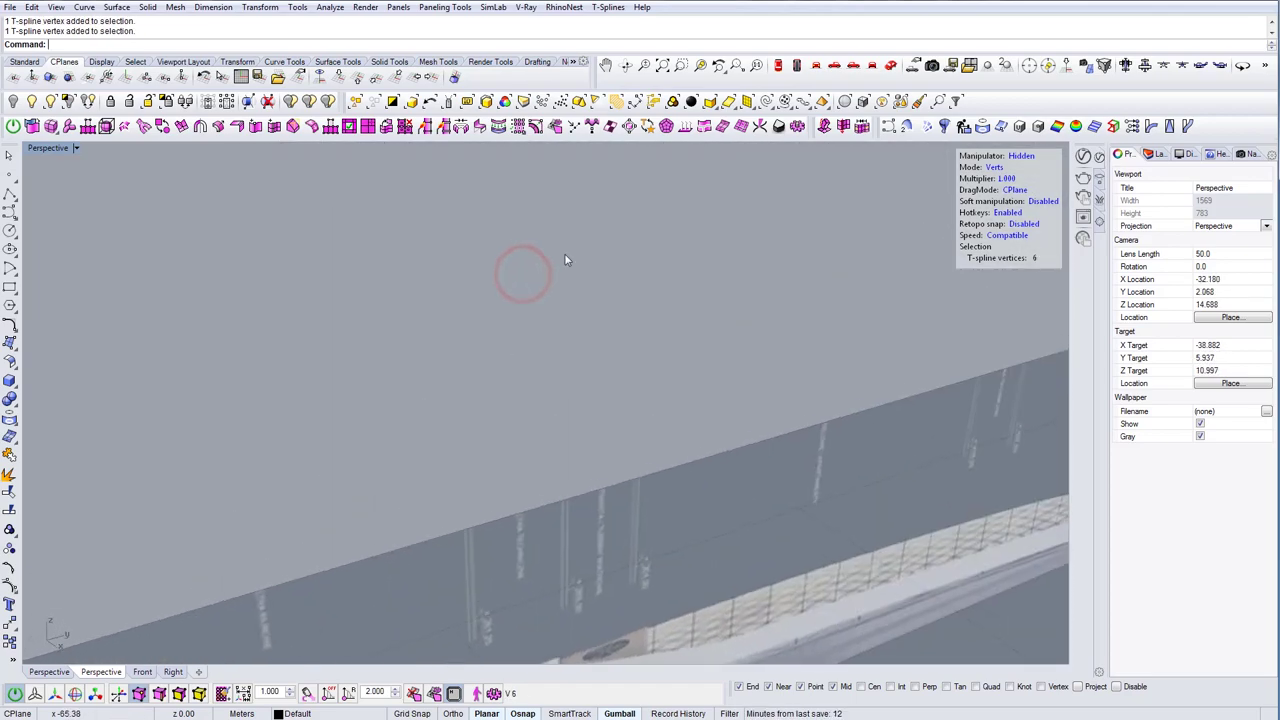
left_click(835, 67)
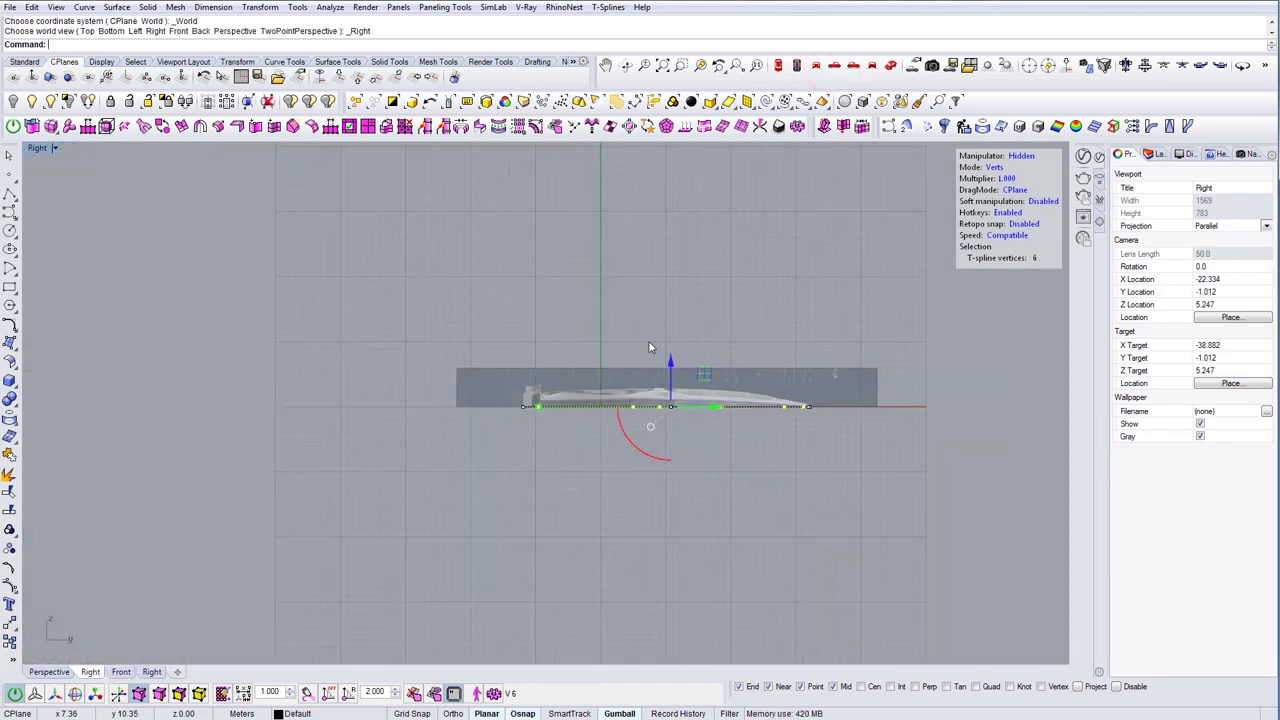
scroll(670, 385, "up", 3)
left_click_drag(670, 400, 680, 349)
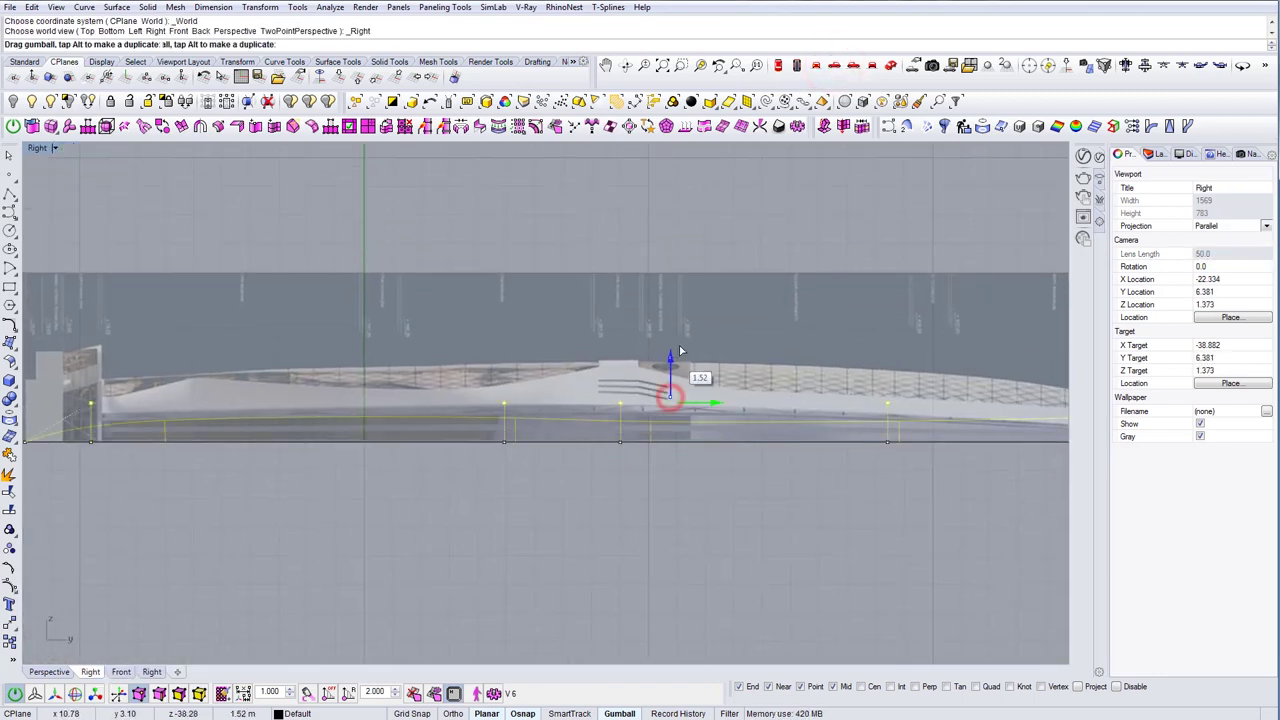
left_click_drag(683, 292, 683, 285)
right_click_drag(795, 376, 686, 361)
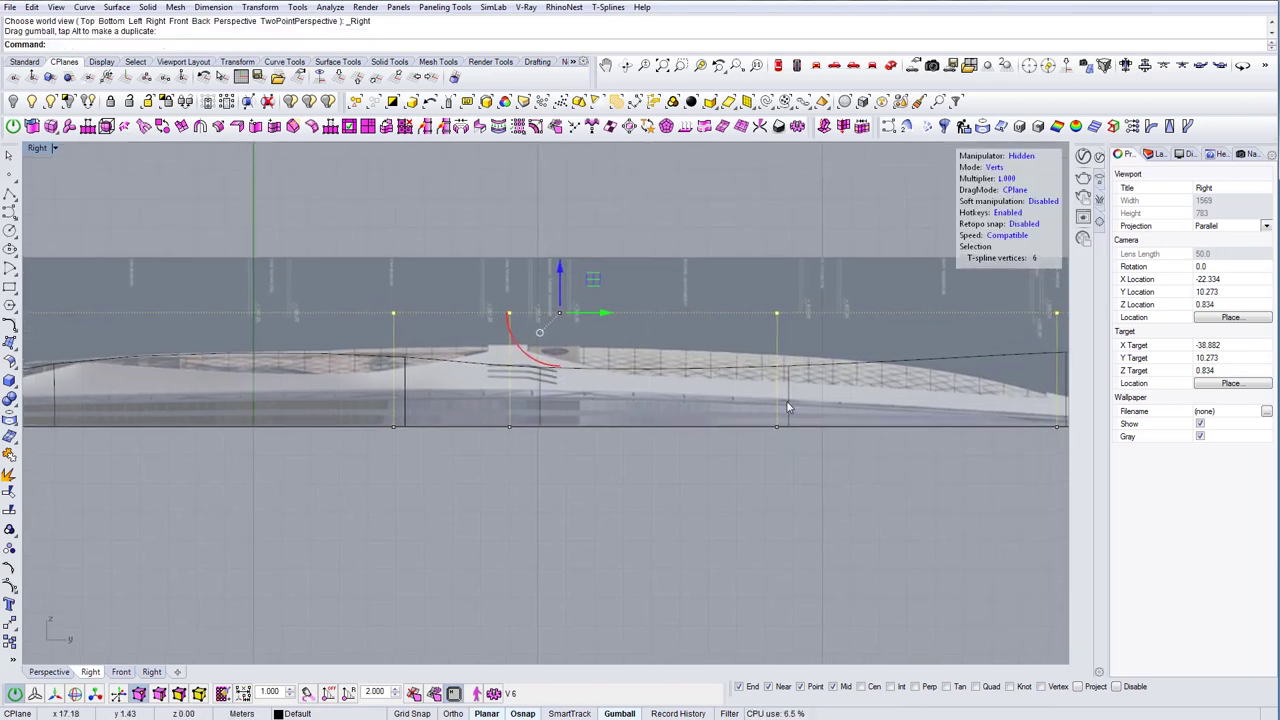
In box display, lower the centre-line vertices from the tip to the upper part onto the side elevation's profile
scroll(803, 410, "up", 5)
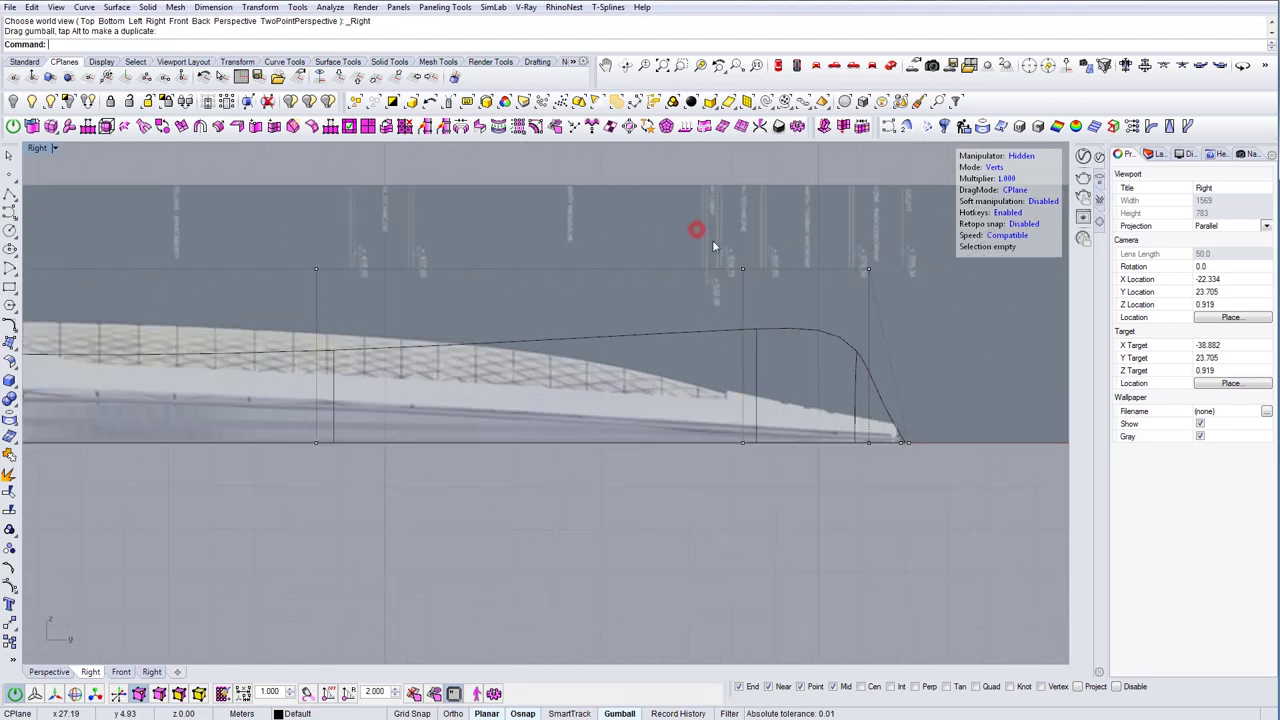
left_click_drag(712, 246, 879, 301)
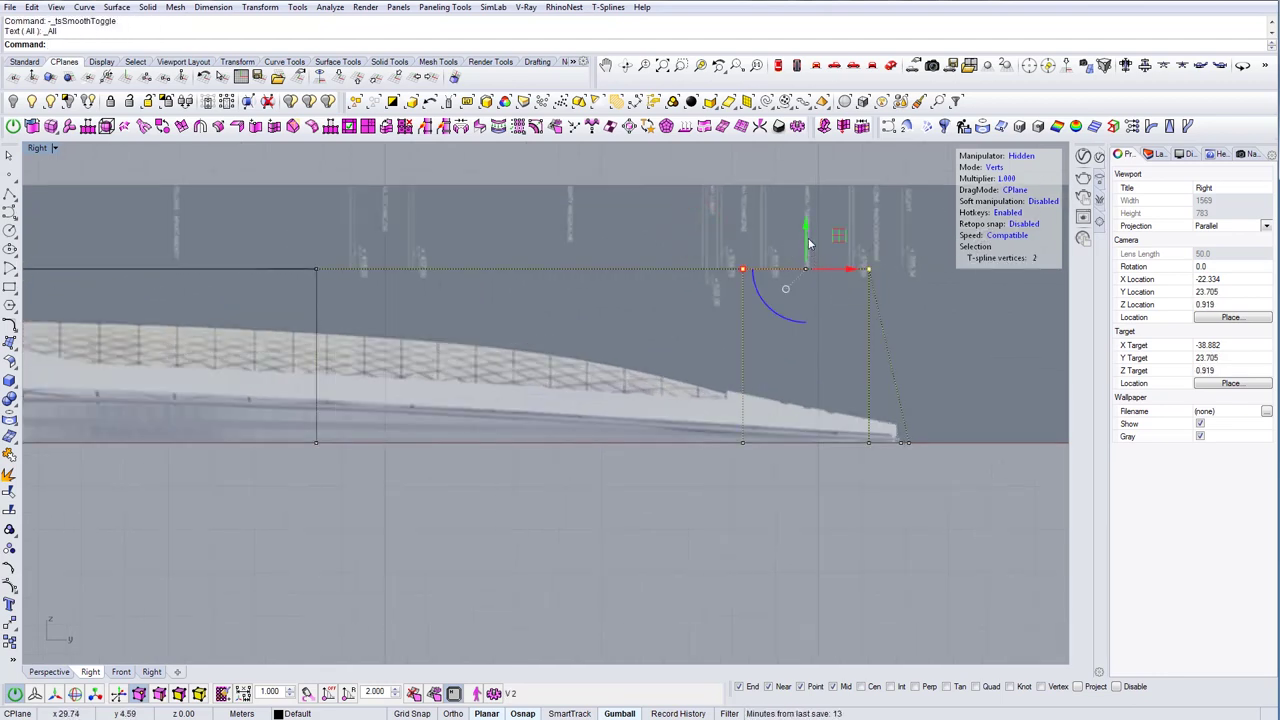
left_click_drag(811, 241, 808, 287)
left_click_drag(787, 383, 746, 363)
left_click(723, 381)
right_click_drag(608, 354, 871, 404)
left_click(574, 290)
left_click_drag(594, 313, 585, 344)
Lower the two centre-line vertices at the tower's waist to the top of the side elevation
right_click_drag(212, 307, 534, 354)
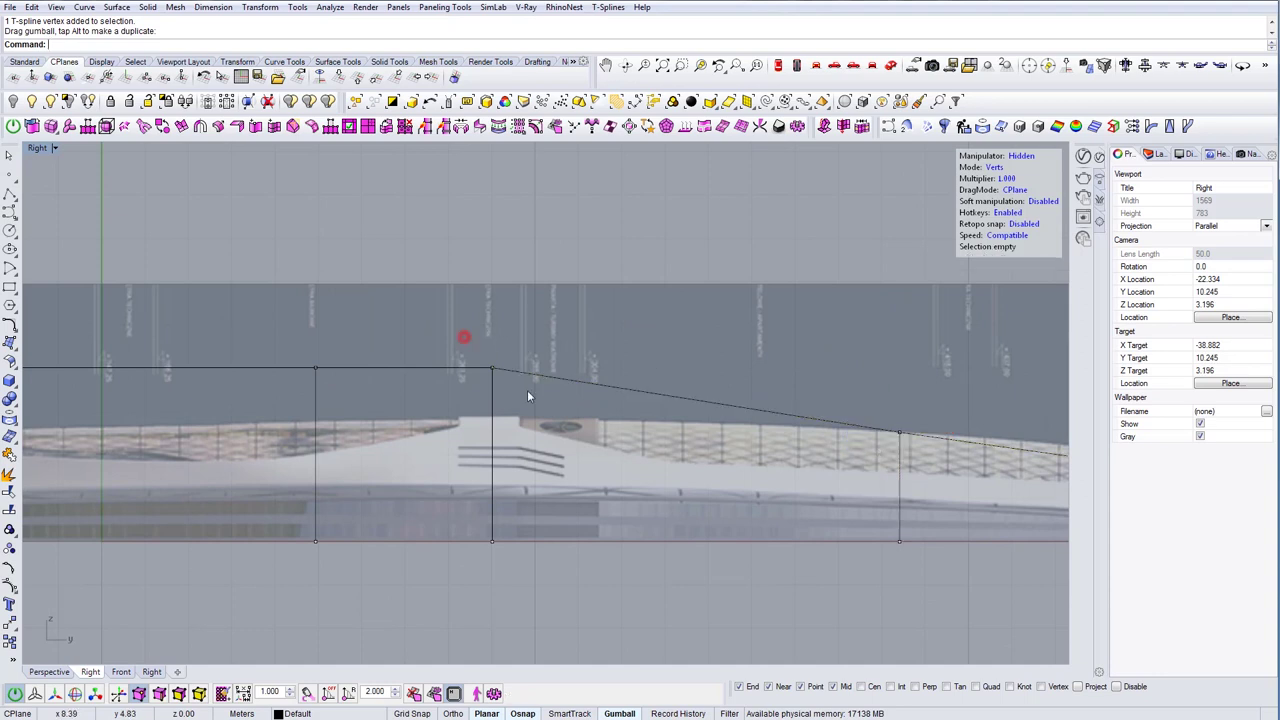
left_click(492, 368)
right_click_drag(348, 359, 610, 371)
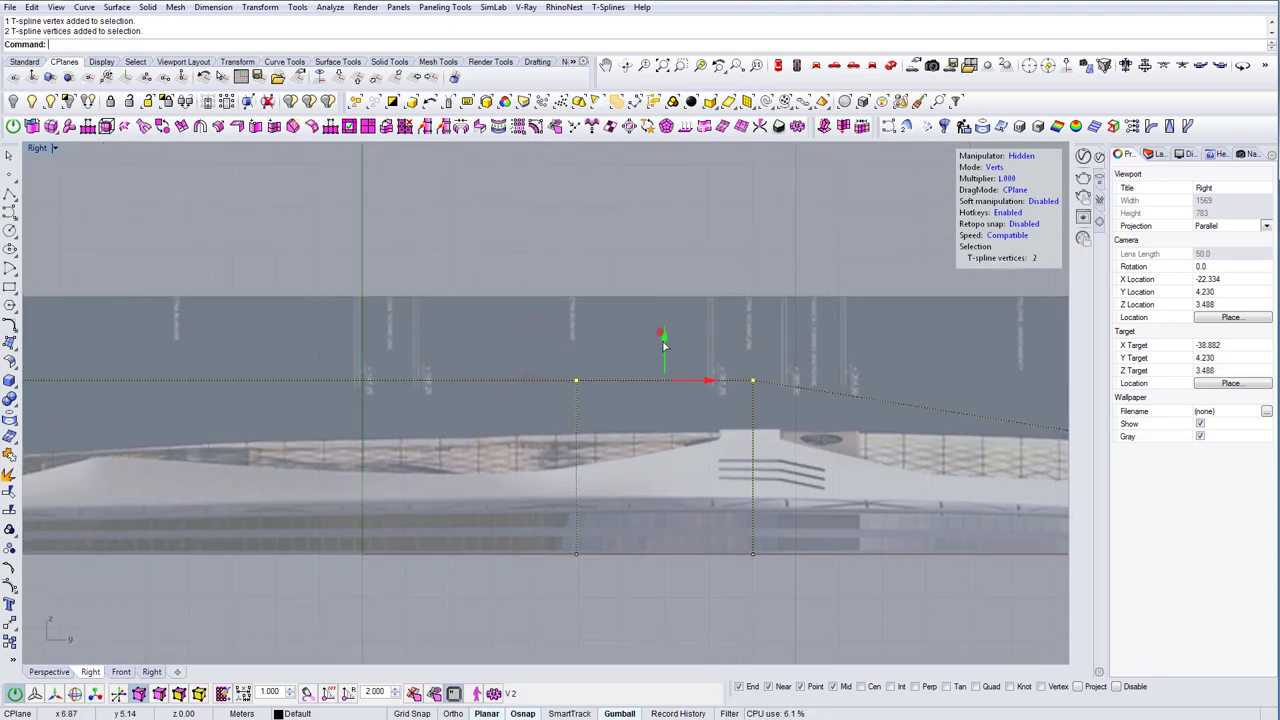
left_click_drag(664, 354, 608, 383)
Lower the centre-line vertex nearest the base to the side elevation's profile
right_click_drag(296, 313, 657, 380)
right_click_drag(360, 467, 595, 370)
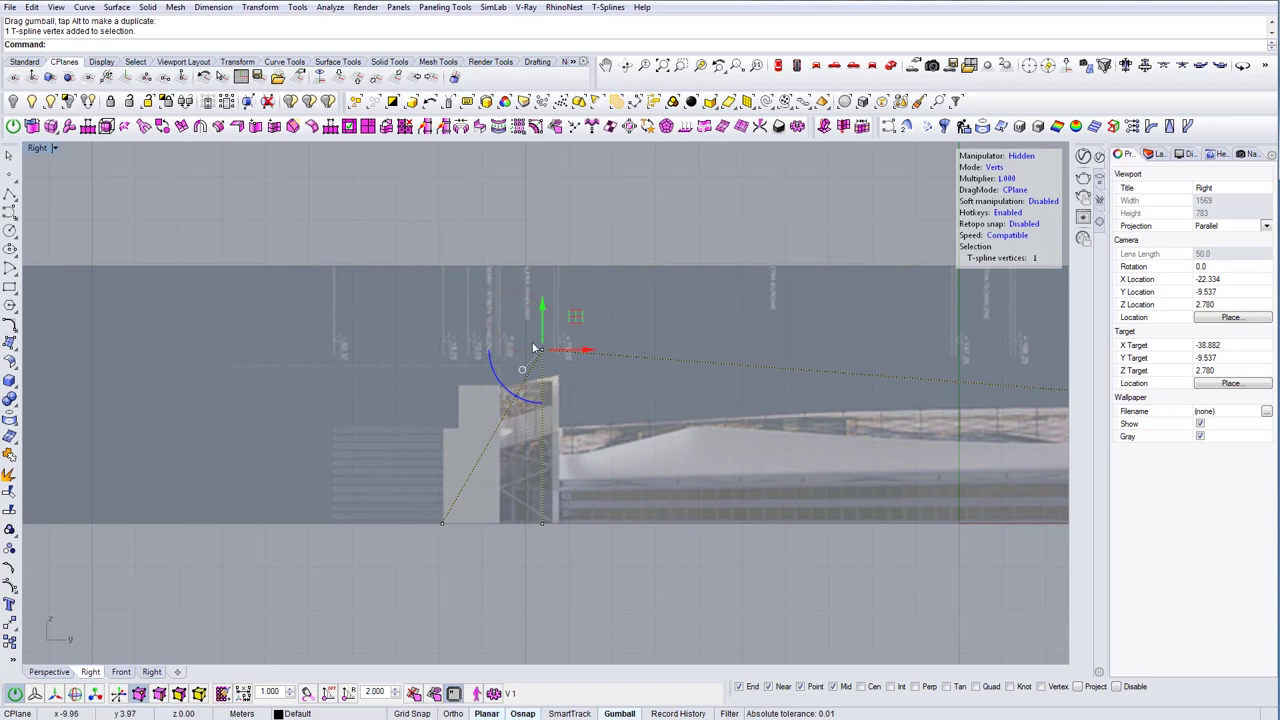
left_click_drag(540, 310, 539, 384)
right_click_drag(686, 421, 694, 423)
scroll(694, 423, "down", 8)
right_click_drag(944, 446, 679, 413)
right_click_drag(779, 423, 666, 420)
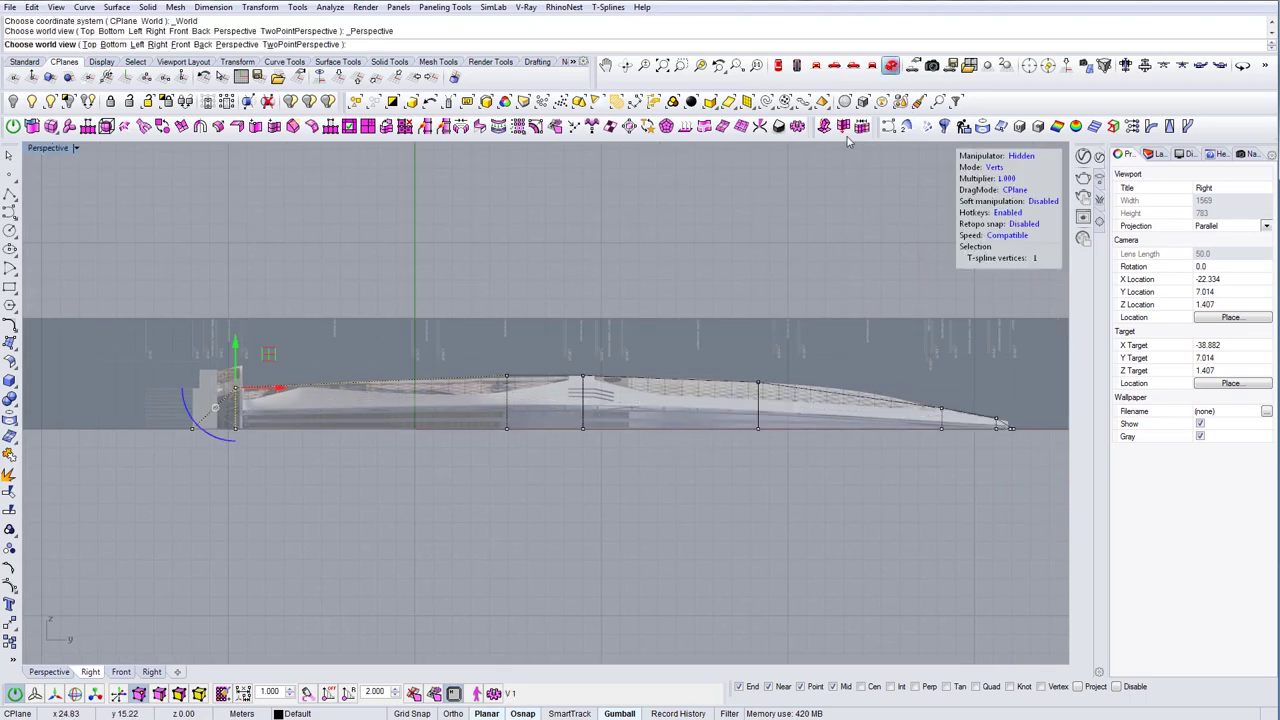
Insert a new row of vertices across the three long edges between the tower's waist and base
left_click(891, 65)
right_click_drag(600, 335, 686, 291)
scroll(640, 400, "up", 4)
left_click(631, 417)
right_click_drag(430, 428, 458, 419)
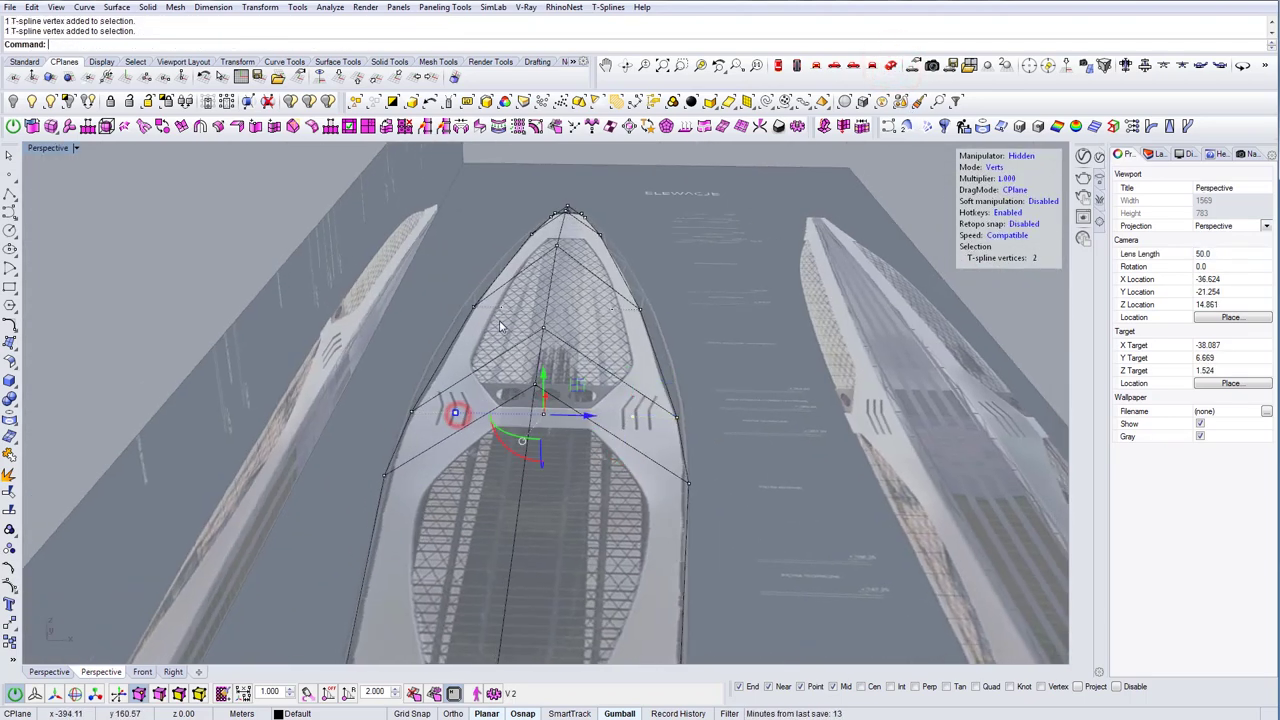
right_click_drag(584, 305, 720, 471)
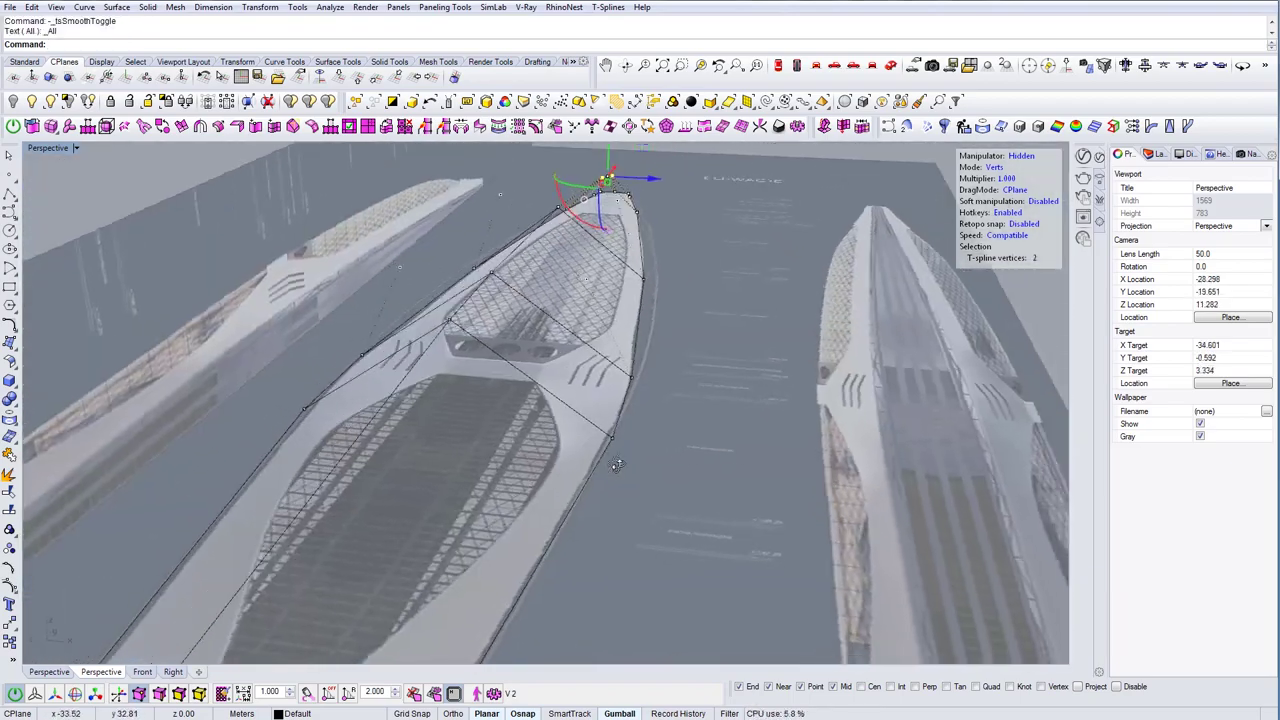
right_click_drag(616, 465, 638, 547)
double_click(390, 513)
right_click_drag(390, 513, 627, 242)
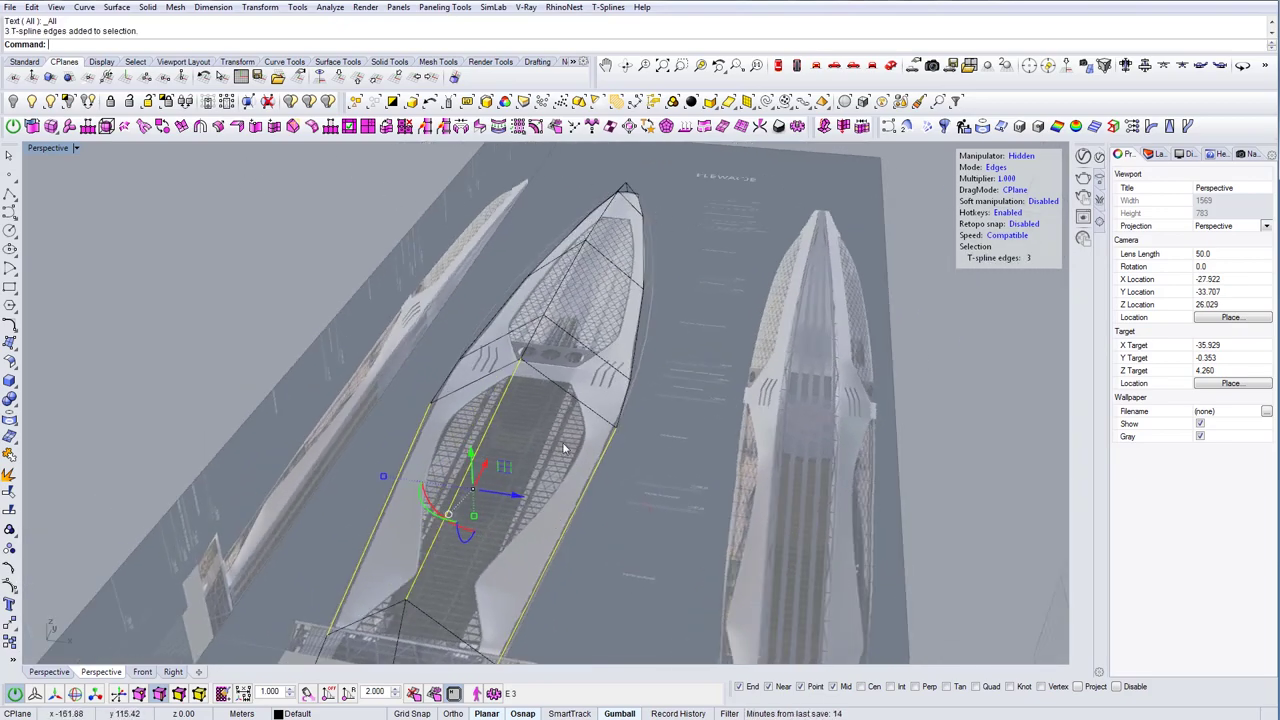
right_click_drag(551, 443, 438, 481)
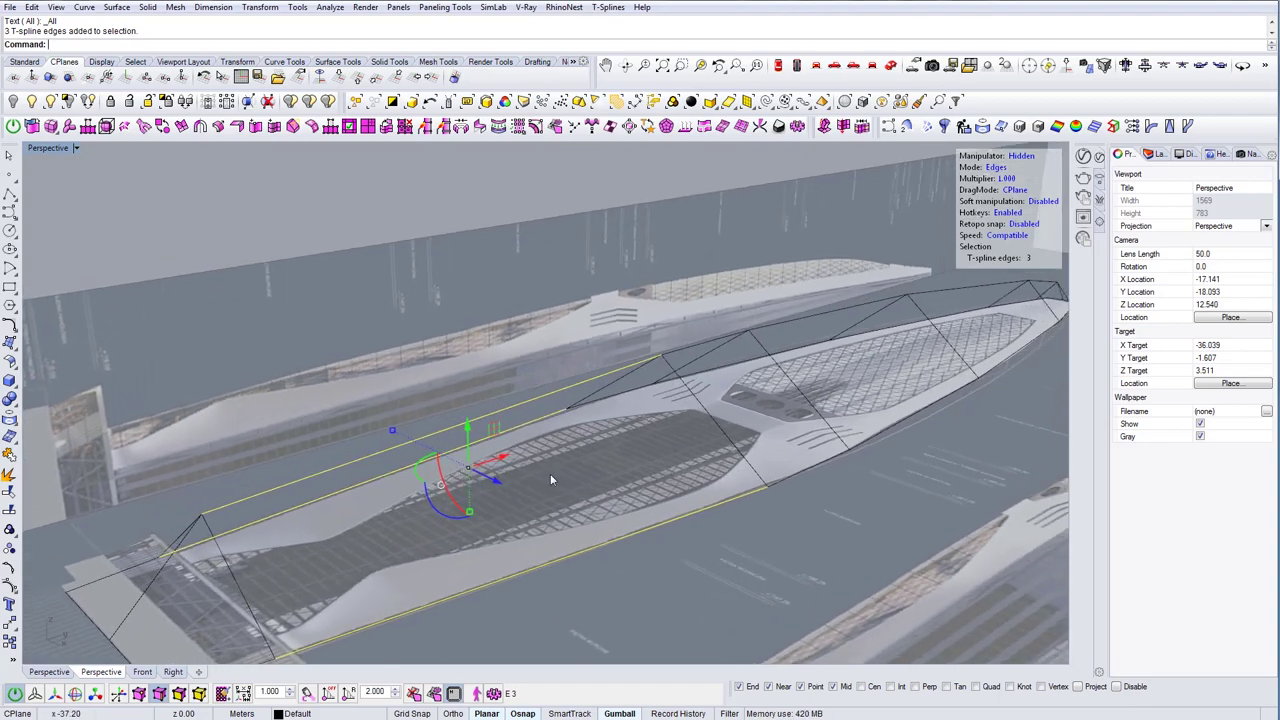
right_click_drag(513, 468, 601, 402)
left_click(293, 126)
left_click(503, 391)
Select the centre vertex of the new row and raise it in the Right view to lift the smooth profile
left_click(836, 65)
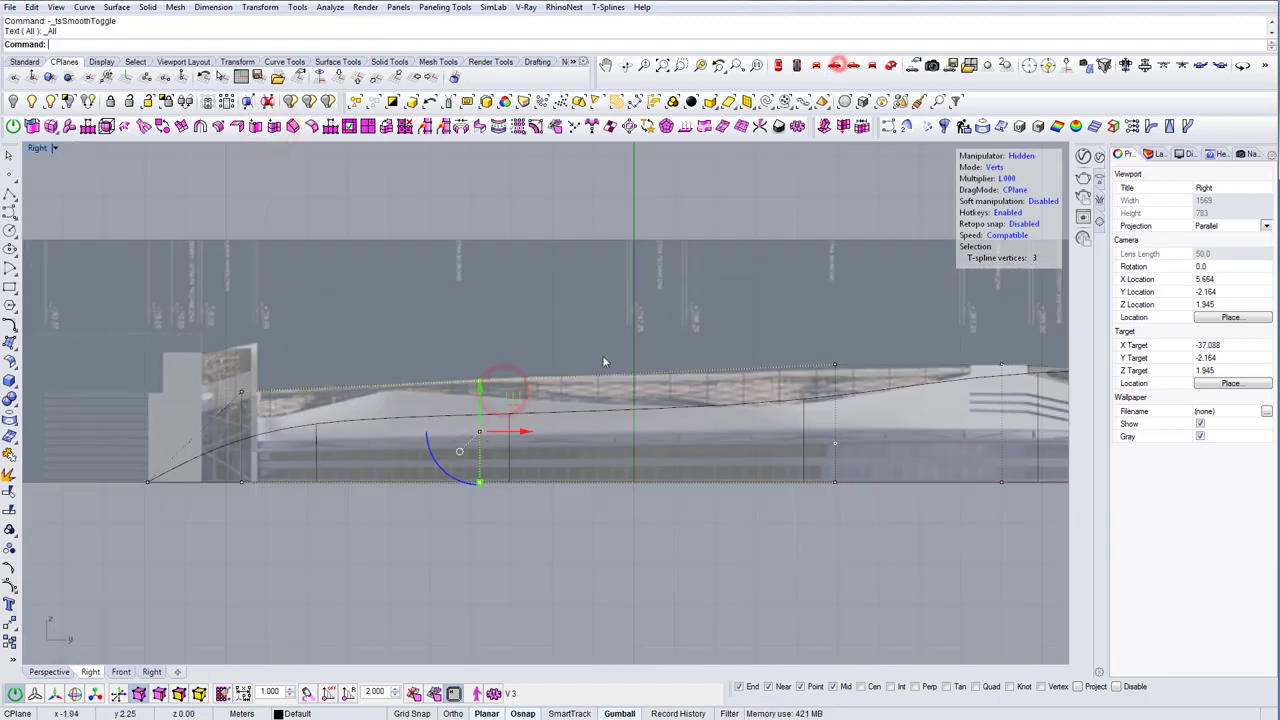
left_click(890, 65)
left_click(839, 65)
left_click(891, 65)
left_click(523, 471)
left_click(835, 64)
left_click_drag(526, 357, 526, 277)
right_click_drag(430, 340, 535, 340)
Try to shift the centre vertex near the base lengthwise and upward, and undo both moves
left_click_drag(325, 336, 371, 402)
left_click_drag(386, 383, 303, 380)
left_click_drag(269, 343, 272, 323)
key("ctrl+z")
key("ctrl+z")
Raise the centre-line vertex at the tower's waist so the smooth surface follows the side elevation
right_click_drag(1021, 309, 636, 282)
left_click_drag(639, 283, 688, 345)
left_click_drag(663, 281, 663, 212)
right_click_drag(448, 282, 603, 295)
left_click_drag(393, 253, 422, 292)
right_click_drag(985, 400, 605, 355)
left_click_drag(614, 263, 652, 315)
Raise the centre-line vertices in the upper part and near the tip slightly to fit the side elevation's curve
right_click_drag(1030, 372, 520, 388)
left_click_drag(547, 284, 588, 338)
left_click_drag(566, 282, 566, 271)
right_click_drag(837, 376, 617, 331)
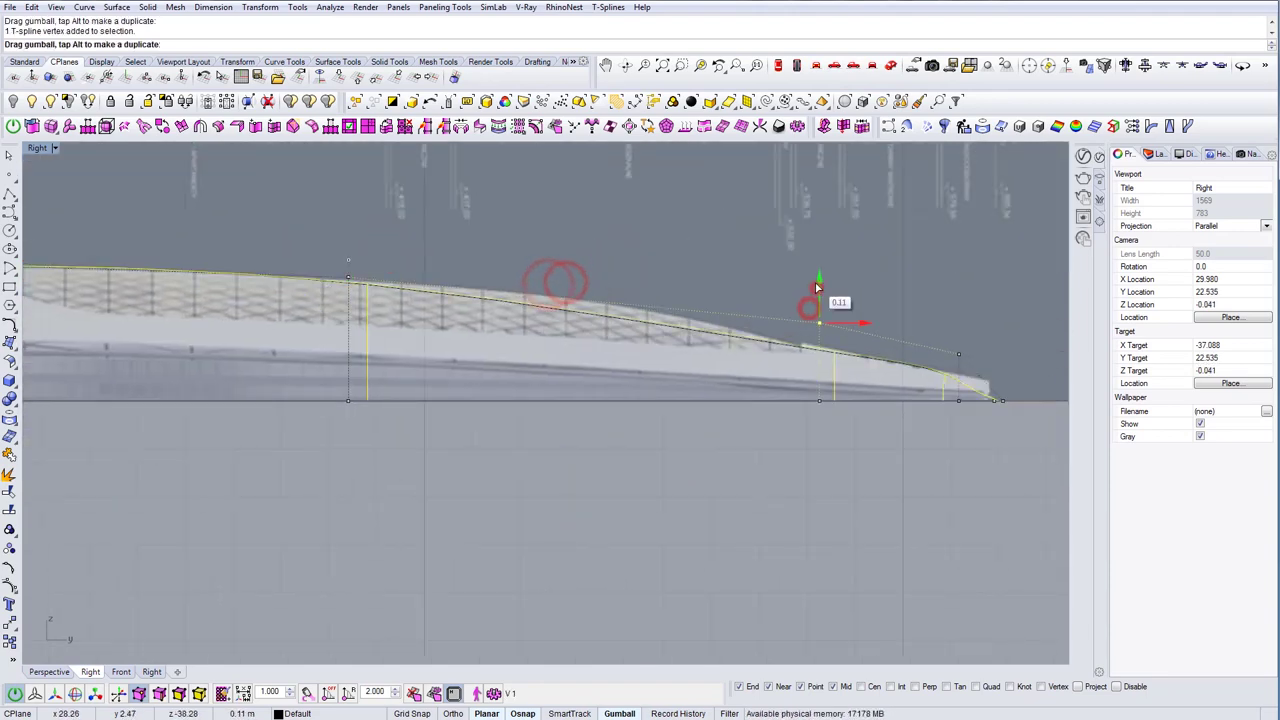
scroll(998, 404, "up", 6)
right_click_drag(998, 404, 826, 414)
Insert an edge near the tower's tip and raise a centre vertex there in the Right view
left_click(891, 65)
scroll(591, 343, "up", 10)
right_click_drag(617, 360, 575, 390)
key("s")
left_click_drag(608, 447, 575, 250)
left_click(271, 126)
left_click(620, 408)
left_click(643, 334)
left_click(829, 67)
key("b")
scroll(735, 385, "up", 4)
left_click_drag(717, 418, 711, 340)
Examine the vertices around the tower's tip in the Perspective view, comparing the smooth and box displays
left_click(890, 65)
key("b")
right_click_drag(690, 330, 714, 414)
left_click(714, 414)
right_click_drag(797, 434, 632, 490)
left_click(670, 465)
left_click(651, 463)
left_click(829, 412)
left_click(811, 409)
key("b")
key("b")
left_click_drag(620, 240, 716, 455)
key("b")
right_click_drag(716, 440, 650, 360)
In the Right view, shift the centre vertex at the tip to match the end of the side elevation
left_click(816, 68)
left_click(834, 58)
scroll(682, 550, "up", 7)
left_click(767, 380)
left_click_drag(660, 342, 692, 402)
left_click_drag(709, 347, 758, 368)
left_click(892, 66)
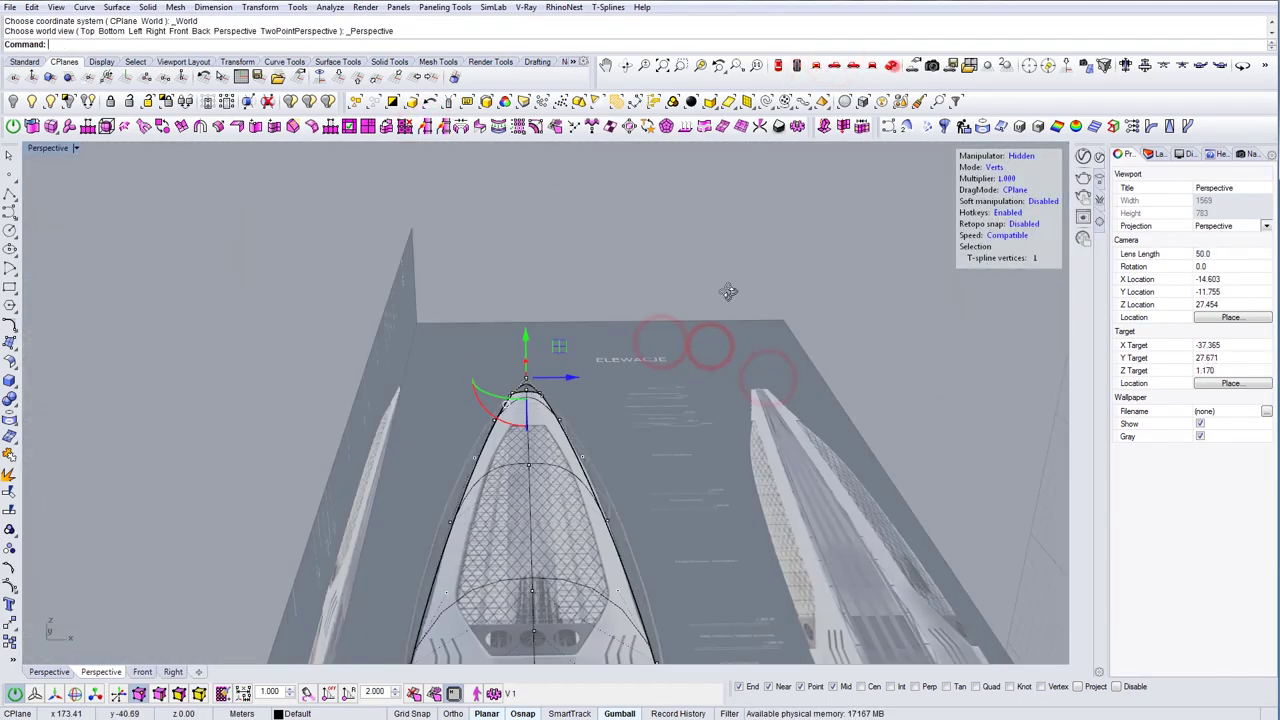
Insert a lengthwise edge row between the surface's centre line and outer edge, and keep only the left half of the surface
right_click_drag(719, 294, 775, 335)
key("s")
key("b")
double_click(583, 561)
left_click(269, 126)
left_click(594, 461)
right_click_drag(626, 516, 586, 468)
left_click(273, 126)
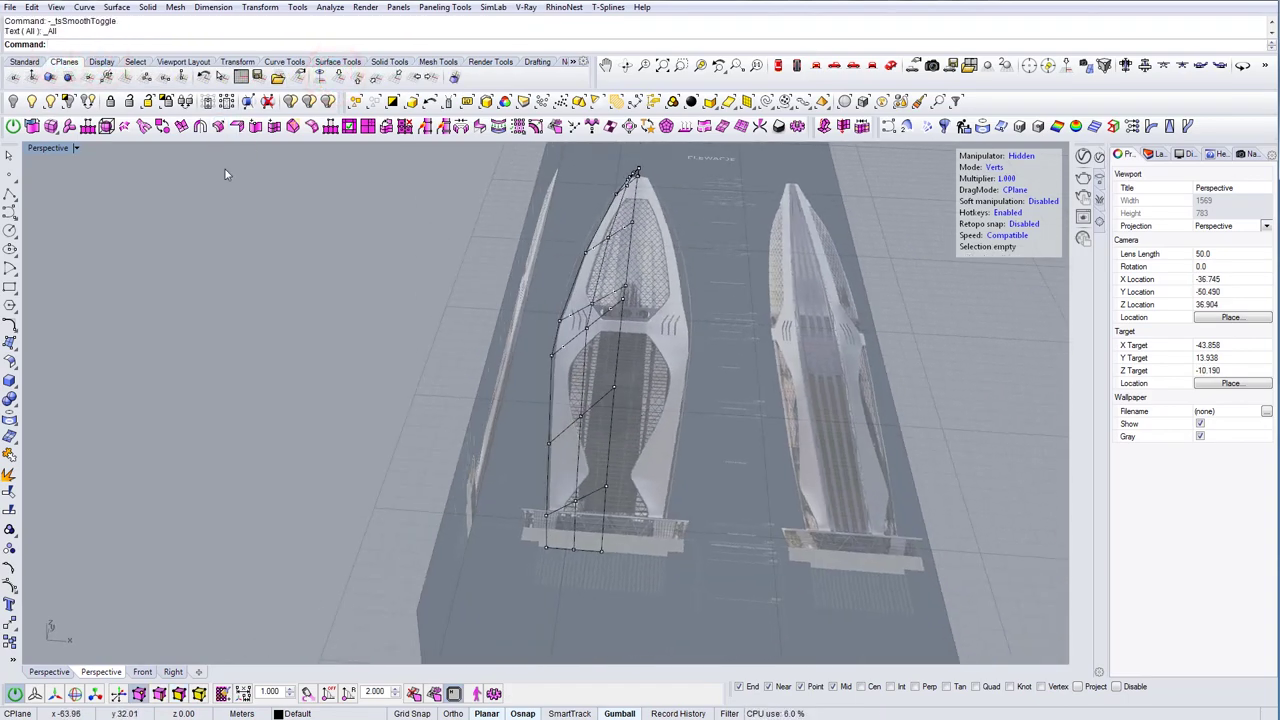
Mirror the remaining half across the centre line with T-Splines symmetry
key("f")
left_click(612, 379)
left_click(416, 128)
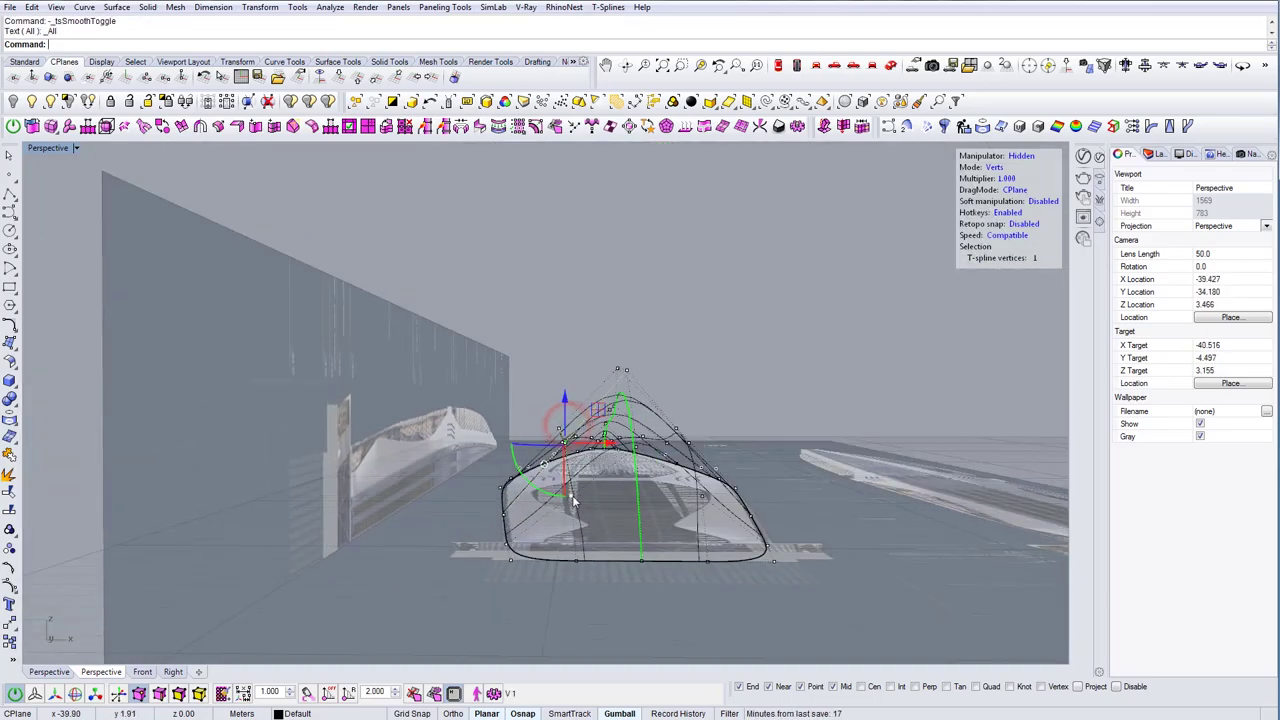
Raise two vertices of the intermediate lengthwise row in the tower's lower part
left_click(571, 492, "shift")
mouse_move(573, 500)
right_mouse_down()
mouse_move(569, 452)
mouse_move(560, 480)
right_mouse_up()
left_click_drag(553, 494, 550, 428)
right_click_drag(552, 436, 380, 450)
In the Right view, select the whole T-spline surface and move it up from the picture's base edge
left_click(779, 66)
left_click(814, 64)
left_click(834, 65)
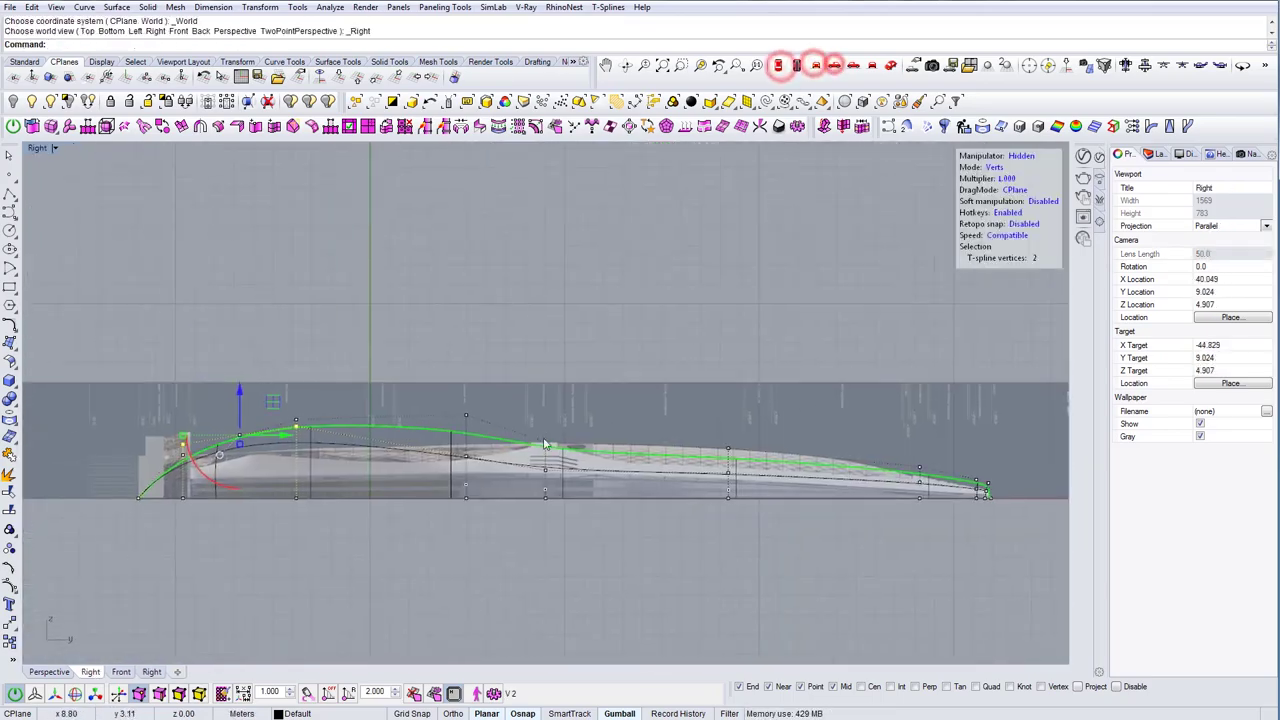
key("d")
left_click(199, 692)
left_click(546, 471)
left_click_drag(563, 422, 562, 398)
key("d")
Lower the outer-edge vertices at the tip and in the adjoining row to follow the side elevation's base line
scroll(844, 467, "up", 2)
right_click_drag(933, 477, 996, 457)
key("d")
key("d")
right_click_drag(500, 415, 263, 363)
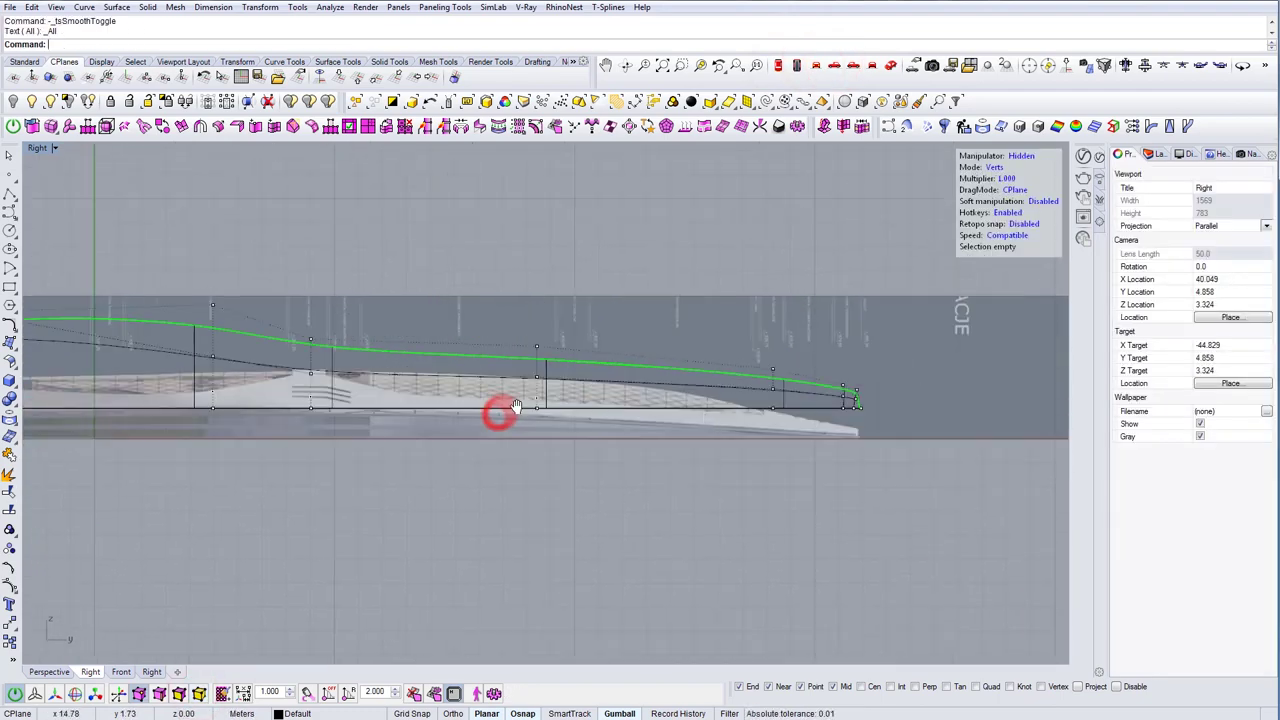
scroll(870, 417, "up", 6)
left_click_drag(797, 390, 866, 411)
left_click_drag(836, 357, 840, 418)
left_click_drag(668, 386, 712, 412)
left_click_drag(689, 363, 694, 394)
Lower the outer-edge vertices in the tower's middle and lower parts to match the lower contour in the side elevation
right_click_drag(230, 385, 570, 422)
left_click_drag(543, 417, 603, 443)
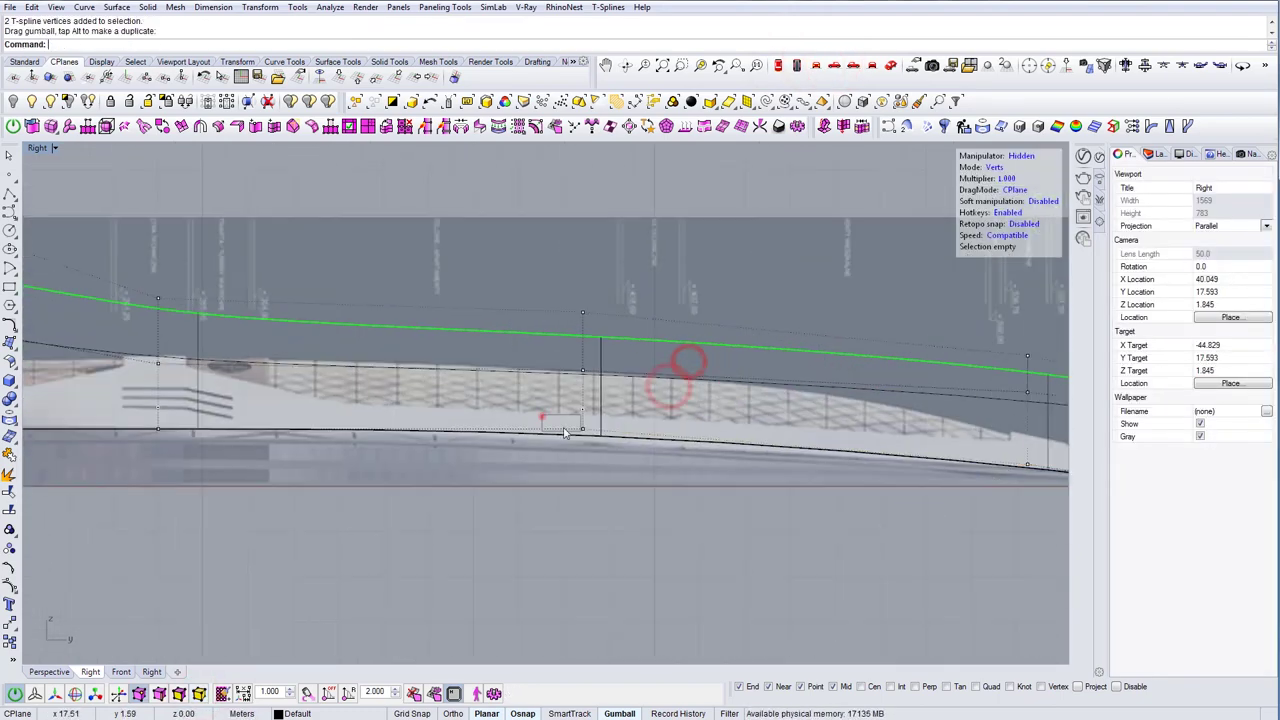
left_click_drag(584, 391, 585, 404)
right_click_drag(40, 406, 494, 411)
left_click_drag(505, 412, 545, 452)
left_click_drag(207, 397, 207, 411)
scroll(200, 432, "down", 6)
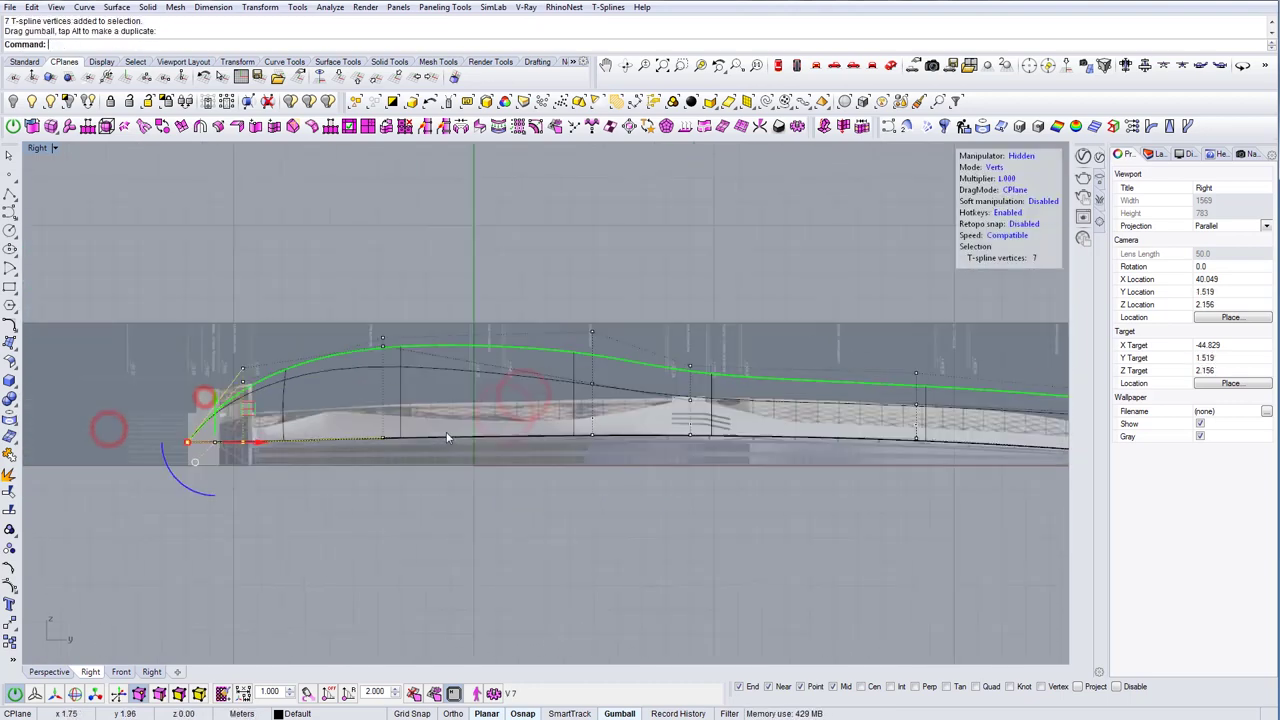
Display the surface as a box cage and lower the intermediate row's vertices in the tower's lower and middle parts
key("d")
scroll(285, 381, "up", 4)
left_click_drag(268, 366, 305, 405)
left_click_drag(487, 347, 510, 374, "shift")
left_click_drag(398, 331, 398, 421)
left_click_drag(656, 393, 838, 456)
right_click_drag(838, 456, 765, 441)
left_click_drag(668, 370, 673, 405)
right_click_drag(260, 420, 478, 420)
left_click(495, 421)
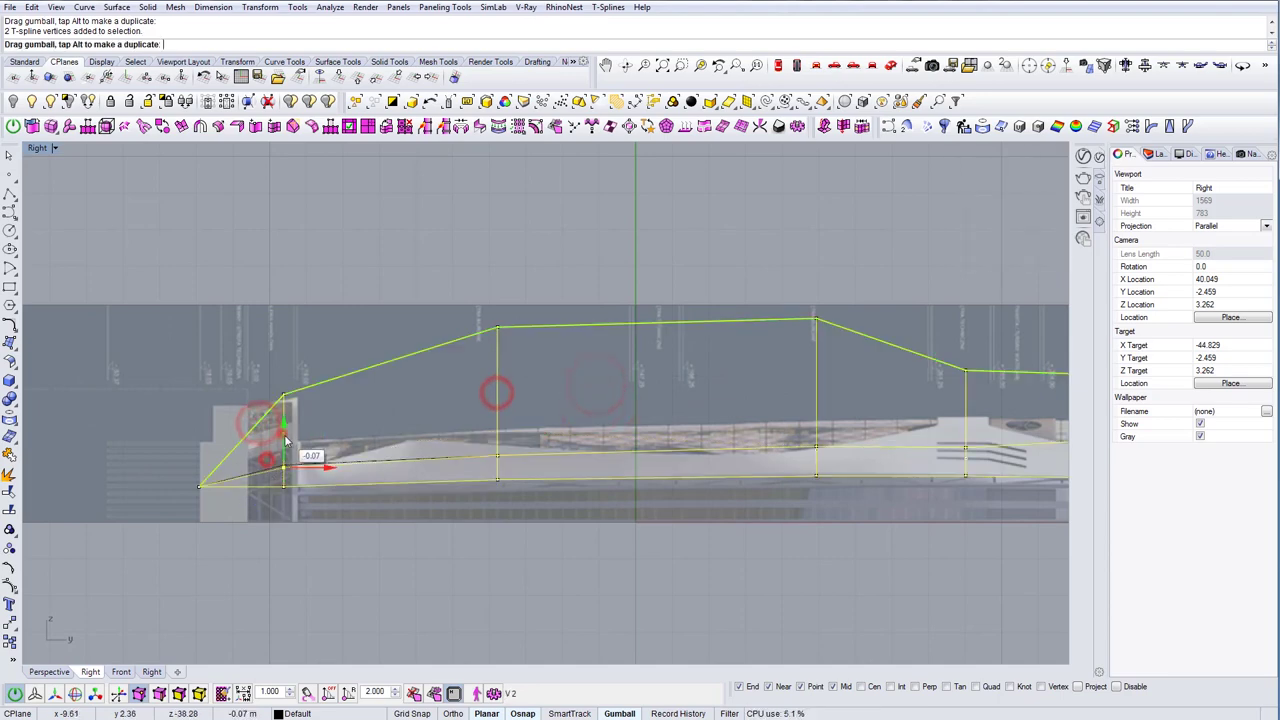
Lower the intermediate row's vertices in the tower's upper part
right_click_drag(940, 440, 337, 407)
left_click_drag(686, 380, 726, 424)
left_click_drag(791, 386, 832, 422)
left_click_drag(812, 362, 812, 394)
Lower the centre-line vertices near the tip onto the side elevation's upper outline and shift the tip's end vertex slightly inward
scroll(968, 416, "up", 6)
left_click_drag(857, 397, 911, 420)
scroll(930, 504, "up", 4)
left_click_drag(886, 372, 904, 519)
left_click_drag(943, 506, 935, 506)
scroll(922, 481, "down", 4)
right_click_drag(928, 477, 929, 507)
scroll(929, 507, "down", 2)
left_click_drag(904, 399, 922, 436)
left_click_drag(907, 391, 915, 483)
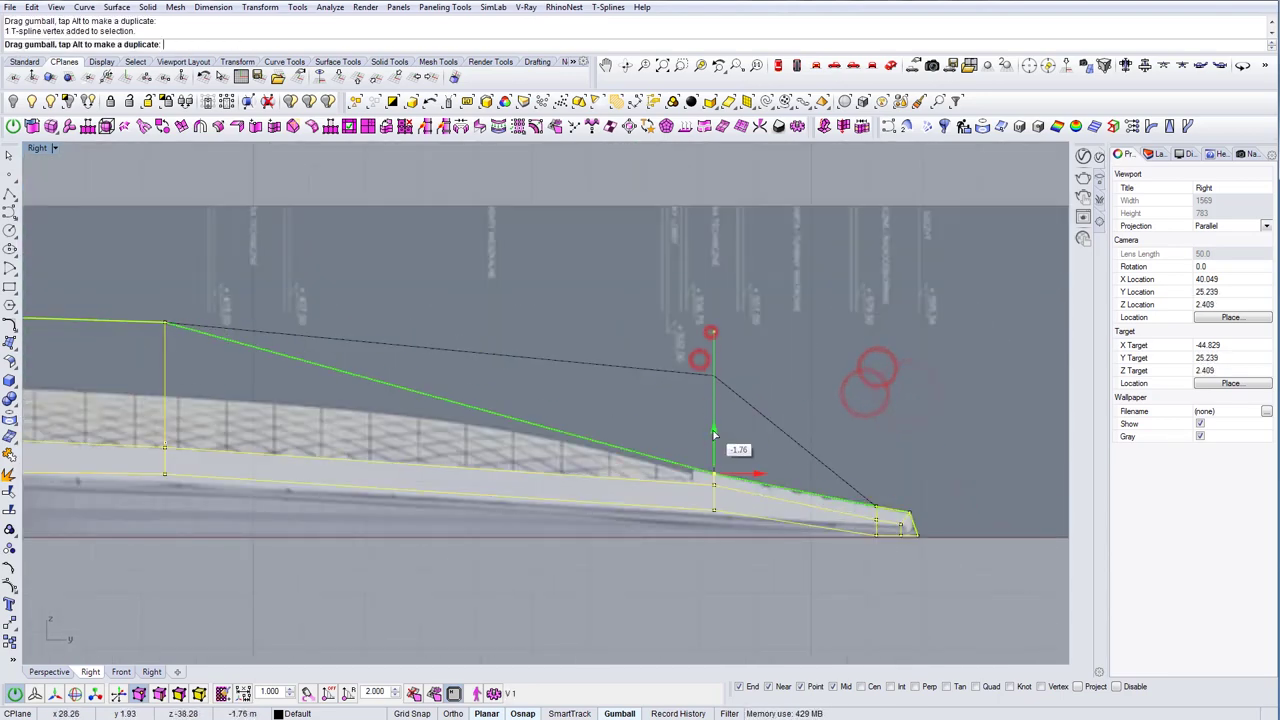
left_click_drag(714, 435, 714, 437)
Lower the centre-line vertices in the tower's upper and middle parts onto the side elevation's outline
right_click_drag(250, 355, 651, 362)
left_click_drag(531, 306, 592, 347)
left_click_drag(563, 287, 571, 356)
right_click_drag(180, 320, 747, 382)
right_click_drag(466, 352, 644, 376)
right_click_drag(502, 345, 790, 381)
left_click_drag(794, 317, 877, 392)
left_click_drag(846, 314, 847, 465)
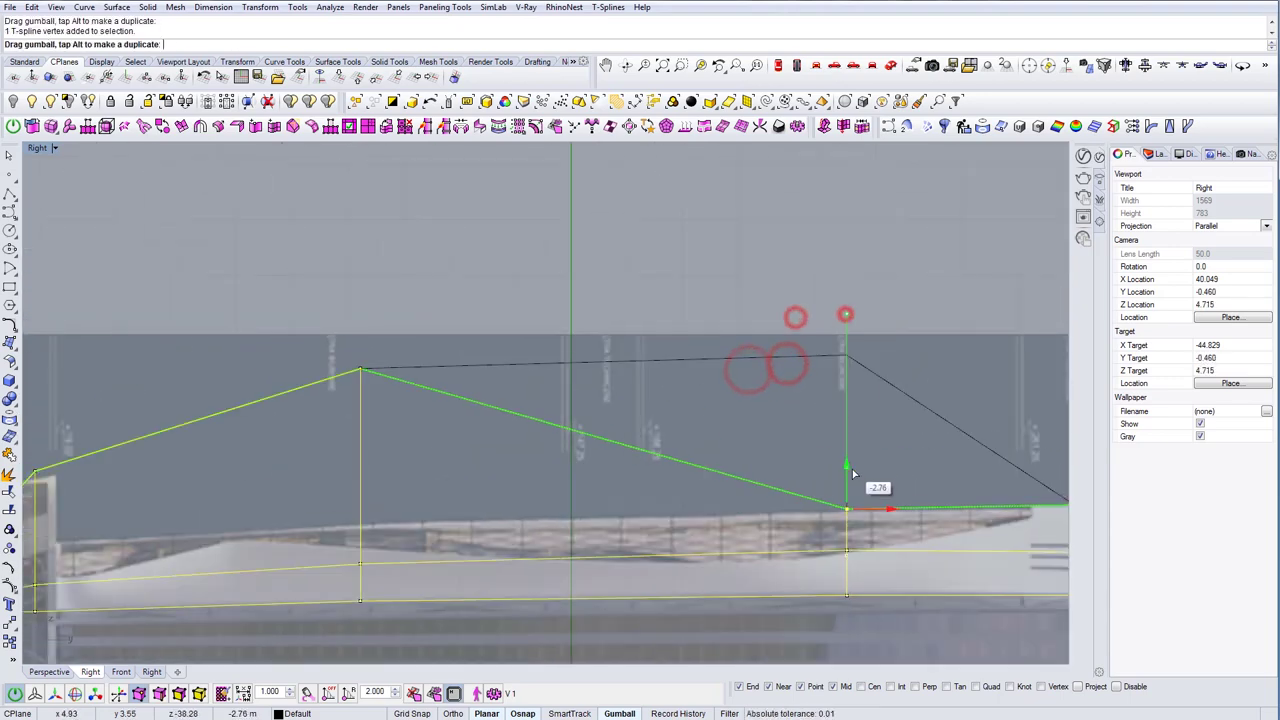
Lower the centre-line vertices in the tower's lower part toward the outline in the side elevation
right_click_drag(330, 370, 666, 347)
left_click_drag(654, 323, 730, 380)
left_click_drag(697, 309, 697, 463)
left_click_drag(557, 383, 608, 484)
left_click_drag(577, 417, 580, 481)
Fine-tune the vertices along the tower's length so the smoothed profile follows the side elevation
left_click_drag(705, 393, 736, 430)
right_click_drag(624, 408, 800, 420)
left_click_drag(238, 392, 500, 428, "shift")
right_click_drag(870, 440, 528, 420)
left_click_drag(453, 397, 584, 368)
scroll(546, 465, "up", 2)
left_click_drag(590, 461, 605, 456)
scroll(646, 375, "down", 2)
left_click(646, 373)
Raise the centre-line vertex near the tip slightly and adjust the end vertex to the outline
right_click_drag(812, 373, 440, 335)
scroll(908, 467, "up", 6)
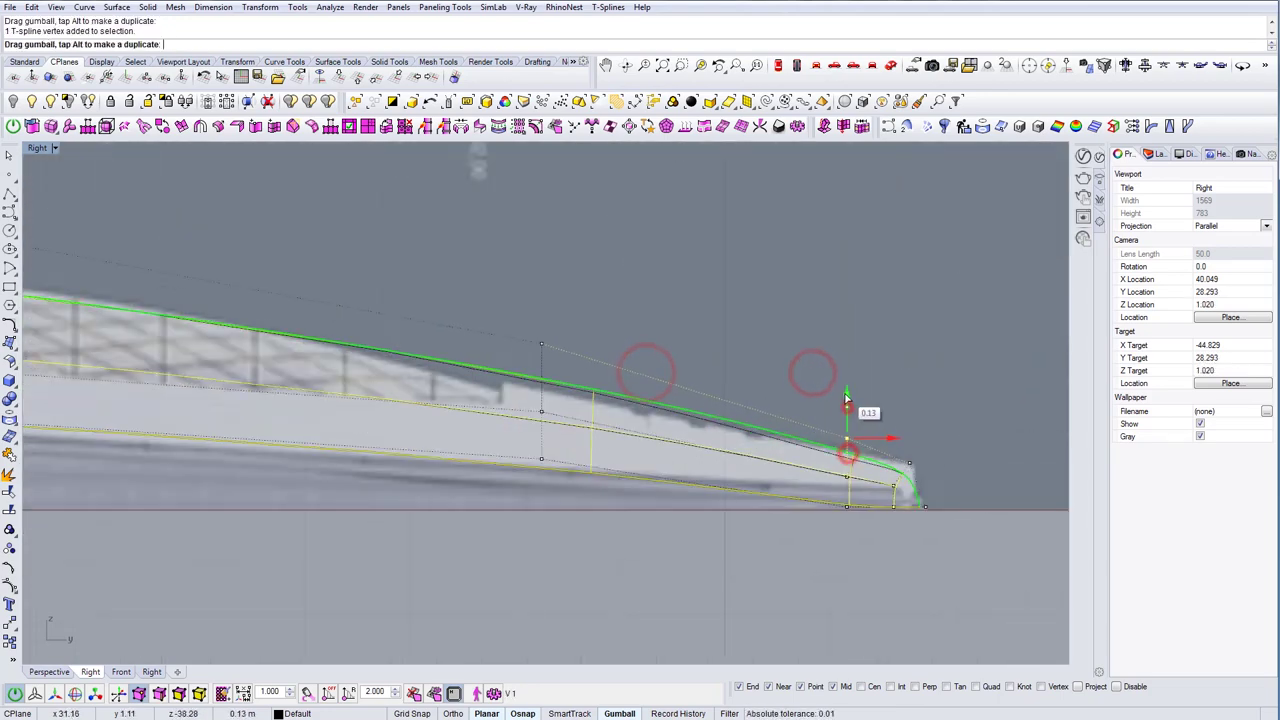
left_click_drag(945, 432, 937, 430)
scroll(930, 445, "down", 2)
right_click_drag(917, 458, 954, 497)
scroll(940, 480, "down", 6)
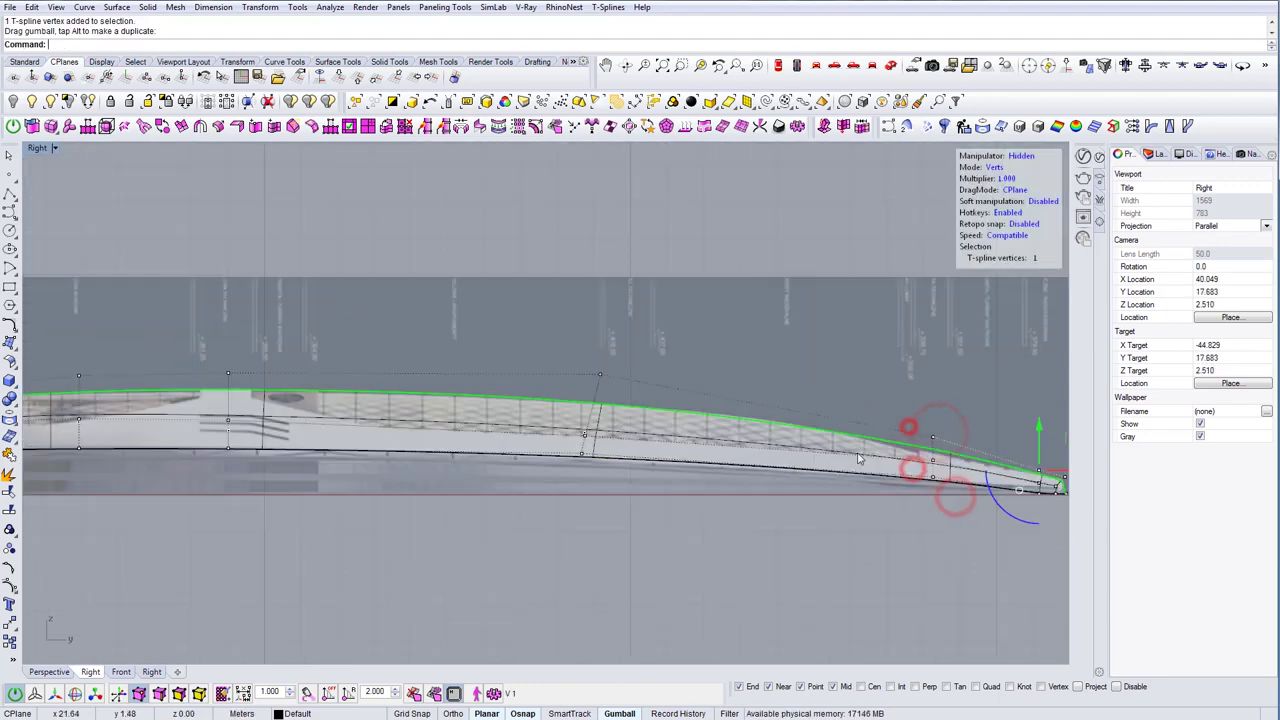
Raise the centre-line vertex nearest the tower's base
right_click_drag(908, 426, 1060, 430)
scroll(488, 427, "up", 3)
left_click(480, 429)
right_click_drag(434, 389, 619, 392)
left_click(339, 447)
left_click_drag(335, 421, 344, 376)
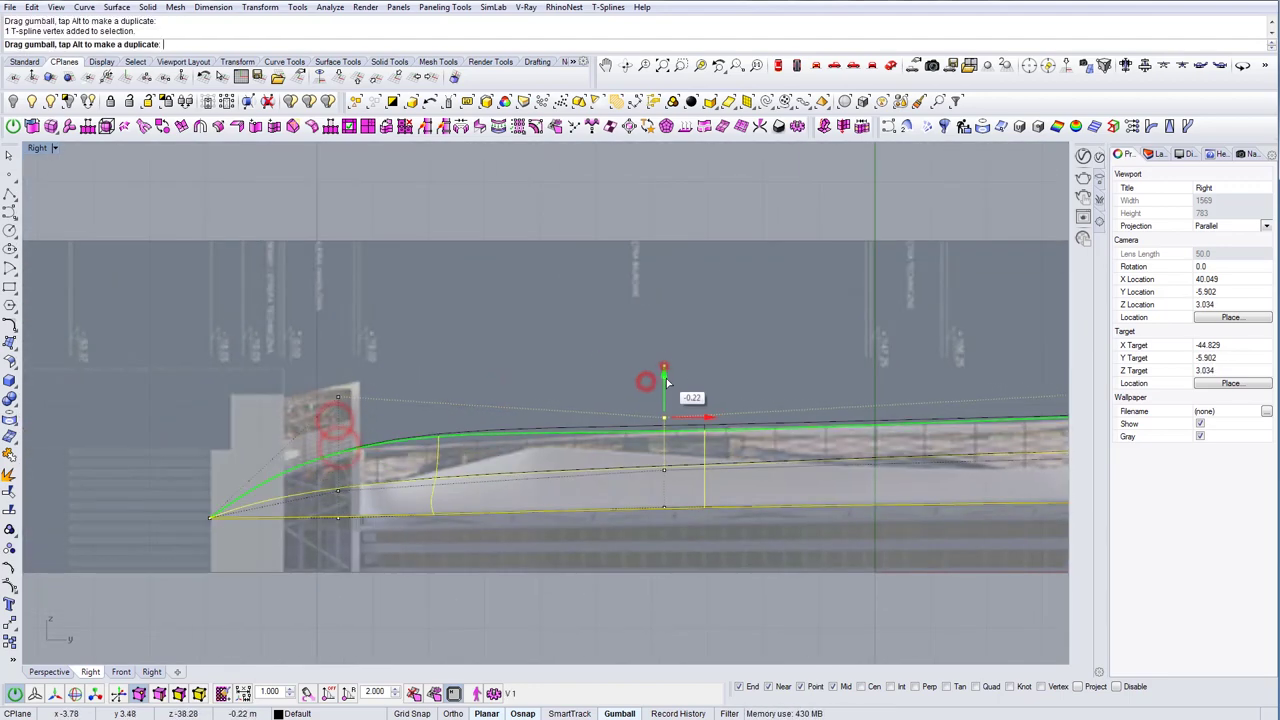
Adjust the heights of the centre-line vertices between the tower's base and middle to match the picture's upper contour
right_click_drag(500, 395, 652, 397)
left_click_drag(477, 377, 502, 412)
left_click_drag(520, 361, 394, 385)
right_click_drag(896, 518, 455, 515)
left_click(372, 406)
left_click_drag(371, 384, 372, 390)
right_click_drag(850, 425, 476, 431)
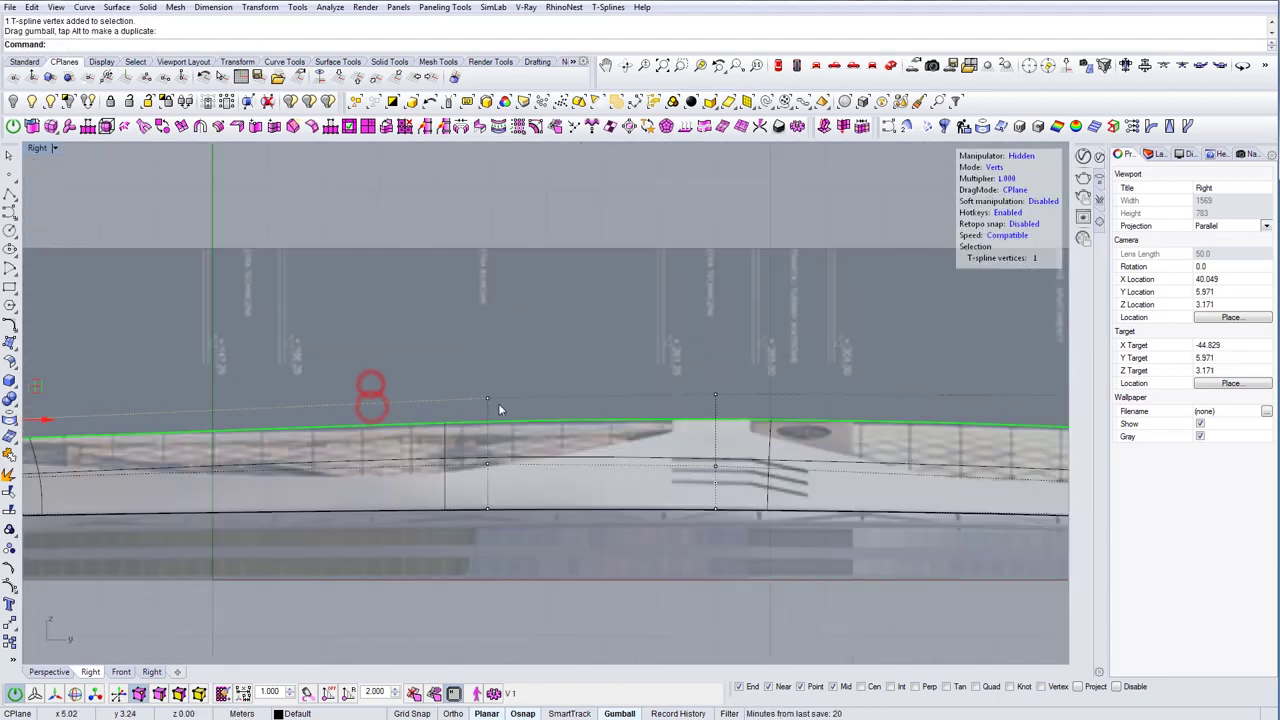
Examine the fitted surface in the Perspective view as a box cage, especially the vertices near the base
scroll(488, 400, "down", 4)
right_click_drag(637, 454, 380, 430)
scroll(420, 430, "down", 4)
left_click(886, 70)
right_click_drag(560, 440, 648, 352)
scroll(660, 360, "up", 6)
left_click(683, 290)
key("d")
scroll(640, 430, "up", 4)
right_click_drag(600, 480, 606, 457)
left_click(600, 456)
In the Perspective view, raise an intermediate-row vertex near the tower's base
left_click(823, 67)
left_click(888, 65)
right_click_drag(660, 425, 769, 352)
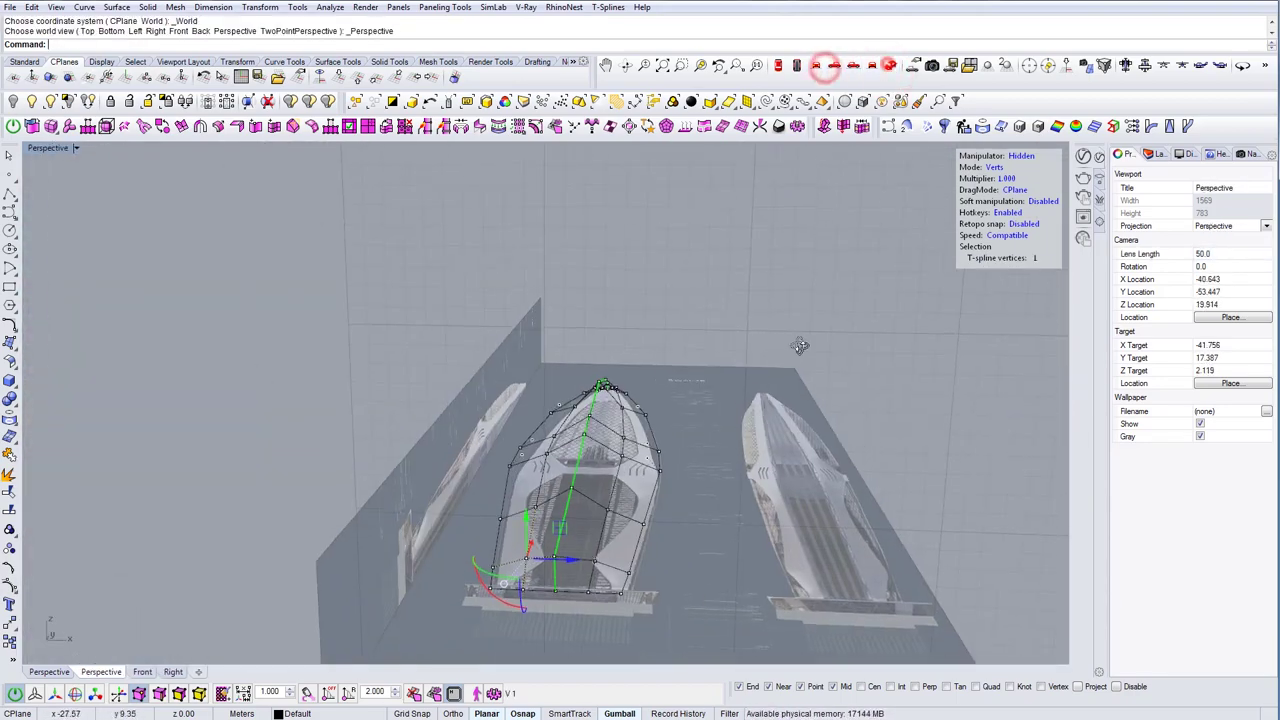
left_click(341, 76)
scroll(590, 440, "up", 3)
right_click_drag(640, 450, 586, 403)
left_click_drag(566, 388, 567, 350)
right_click_drag(567, 400, 620, 350)
Raise further vertices near the tower's base and return the surface to its smooth display
left_click_drag(654, 437, 660, 401)
left_click(650, 448)
right_click_drag(660, 400, 644, 215)
left_click(680, 65)
right_click_drag(557, 397, 860, 500)
left_click_drag(503, 419, 503, 375)
right_click_drag(520, 450, 354, 479)
key("b")
mouse_move(600, 440)
right_mouse_down()
mouse_move(694, 506)
mouse_move(748, 448)
mouse_move(640, 480)
mouse_move(520, 473)
mouse_move(602, 444)
right_mouse_up()
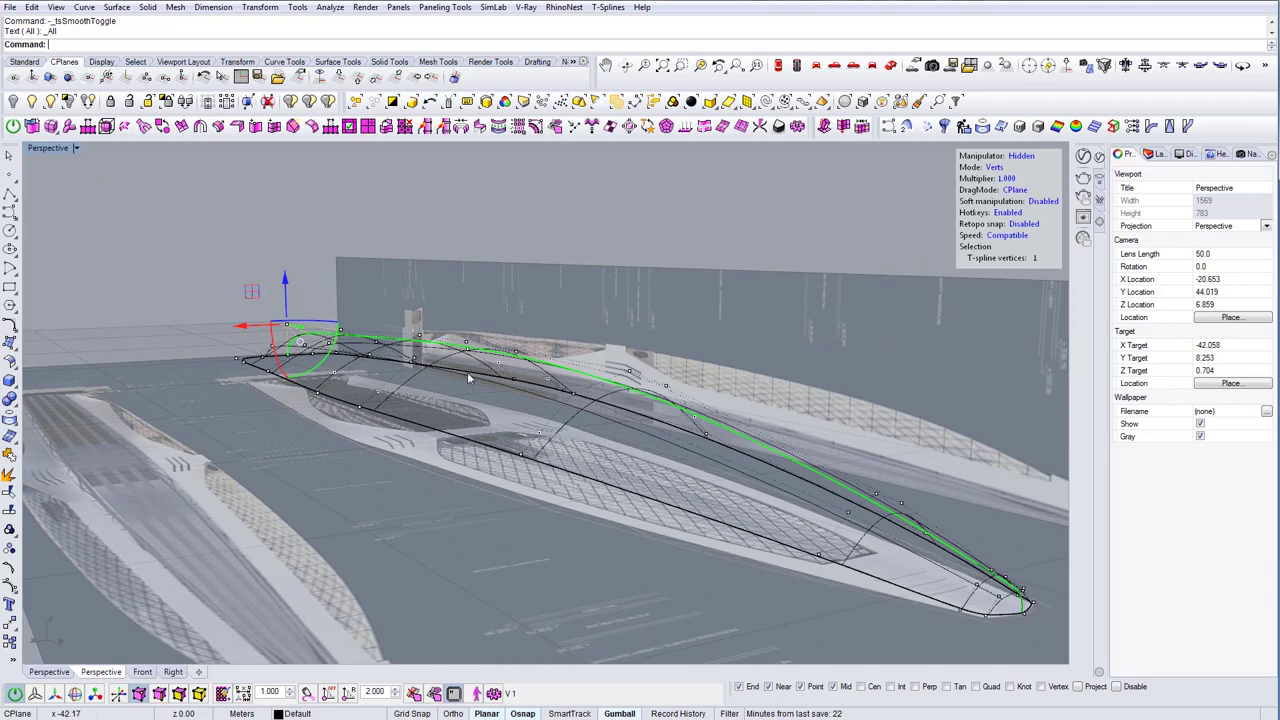
Set the Perspective viewport to Shaded display and examine the surface's curvature from several angles
left_click(73, 149)
left_click(57, 181)
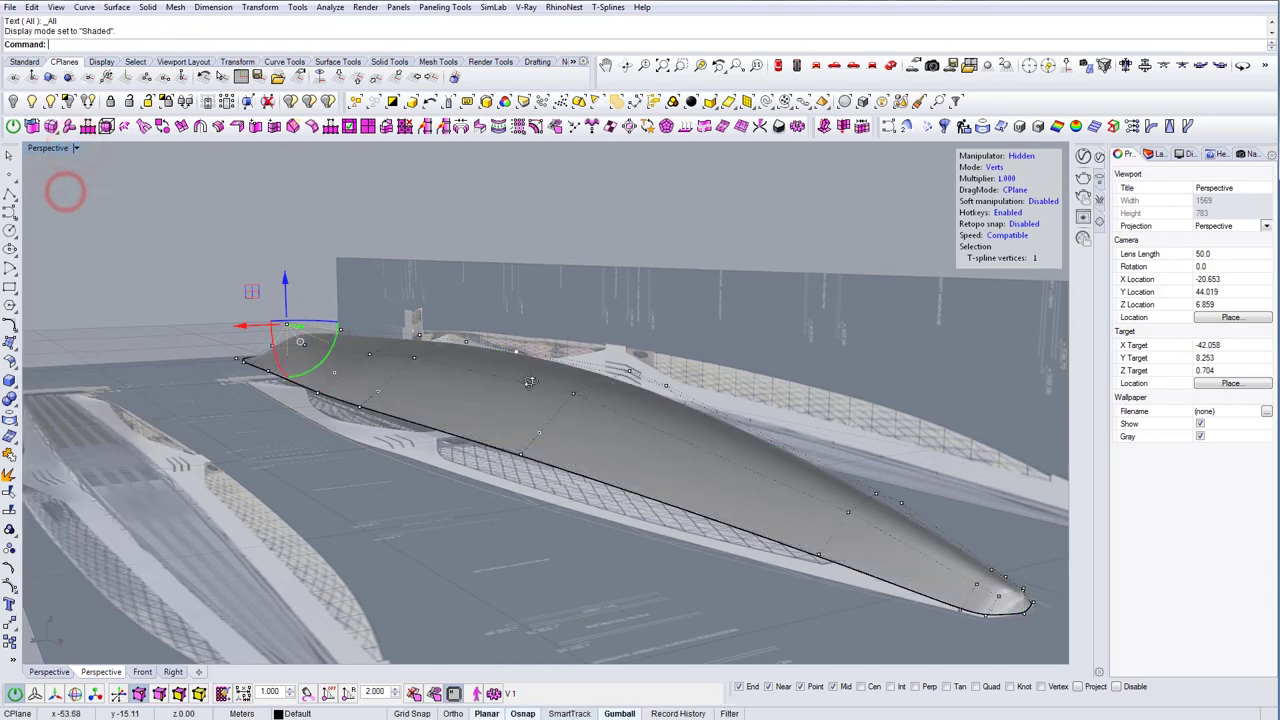
mouse_move(470, 300)
right_mouse_down()
mouse_move(482, 379)
mouse_move(495, 382)
right_mouse_up()
left_click(757, 291)
right_click_drag(757, 291, 397, 373)
Convert the finished T-spline surface to a Rhino polysurface
left_click(438, 444)
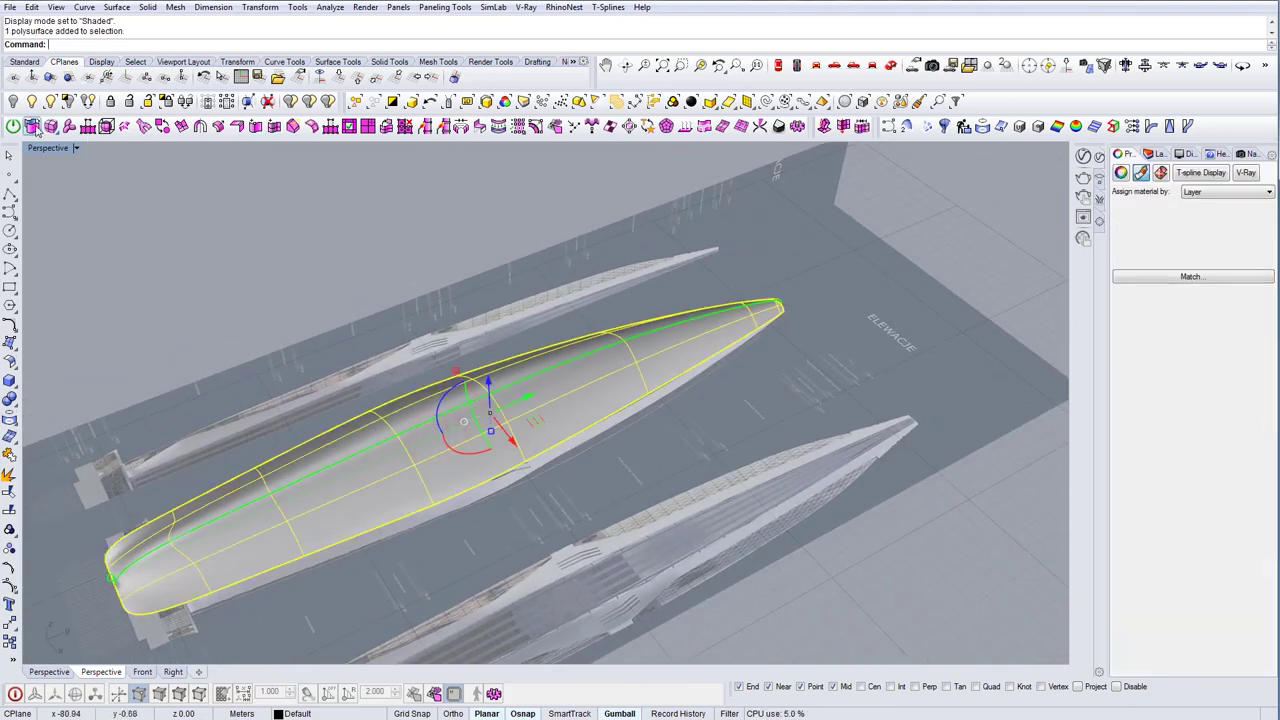
left_click(32, 127)
right_click(315, 205)
In the Top view with Wireframe display, draw a horizontal line about 9.75 m long across the surface at the podium's upper edge
right_click_drag(507, 437, 930, 101)
left_click(777, 65)
left_click(107, 155)
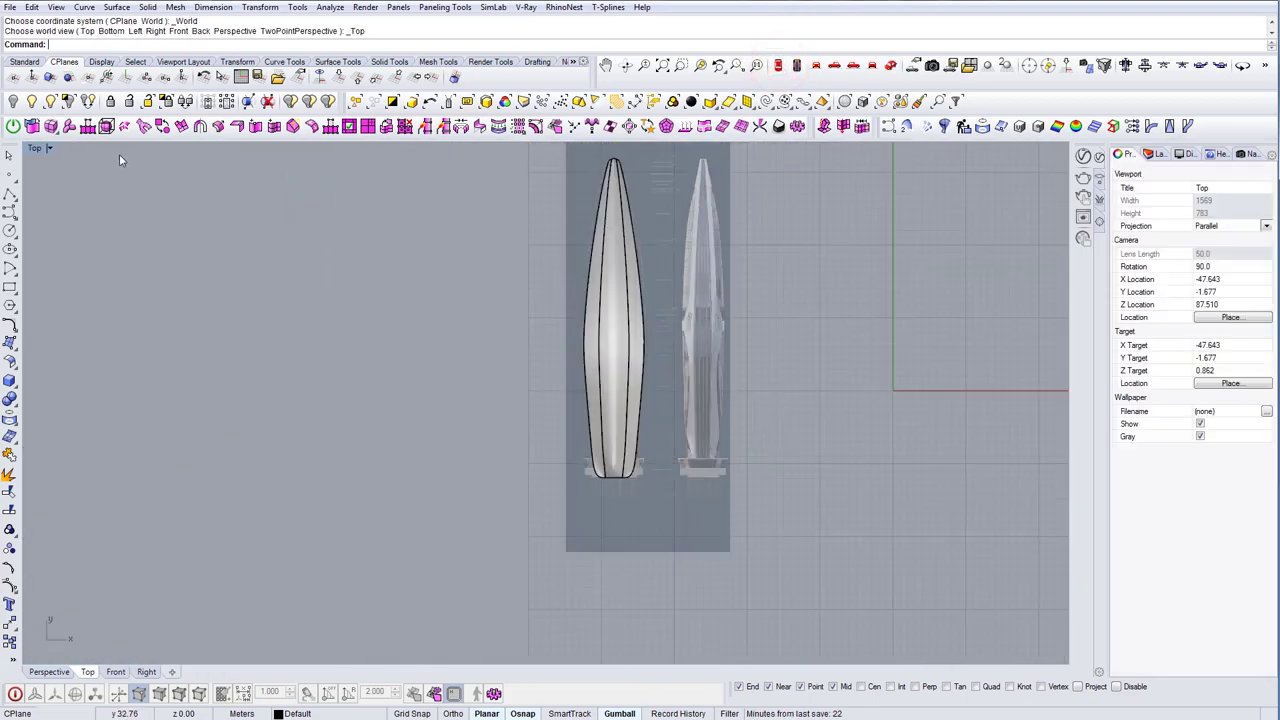
left_click(52, 148)
left_click(62, 183)
scroll(630, 458, "up", 7)
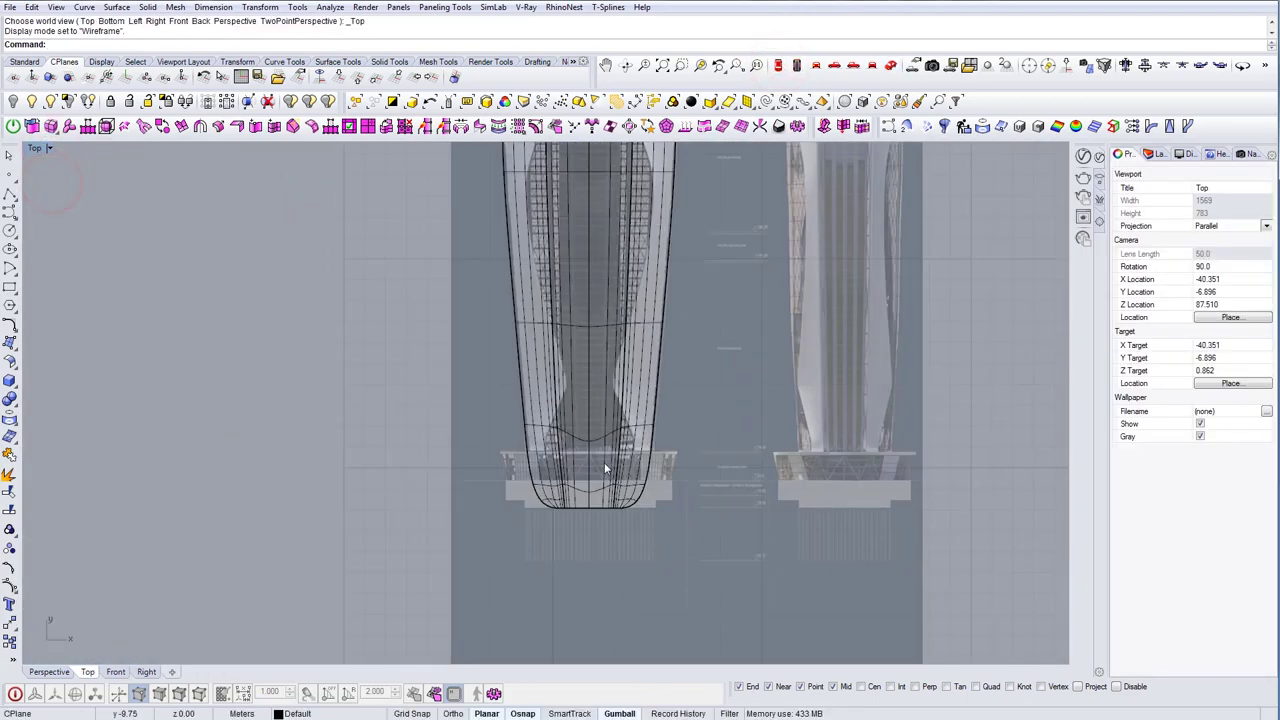
type("L")
key("Return")
scroll(490, 428, "up", 2)
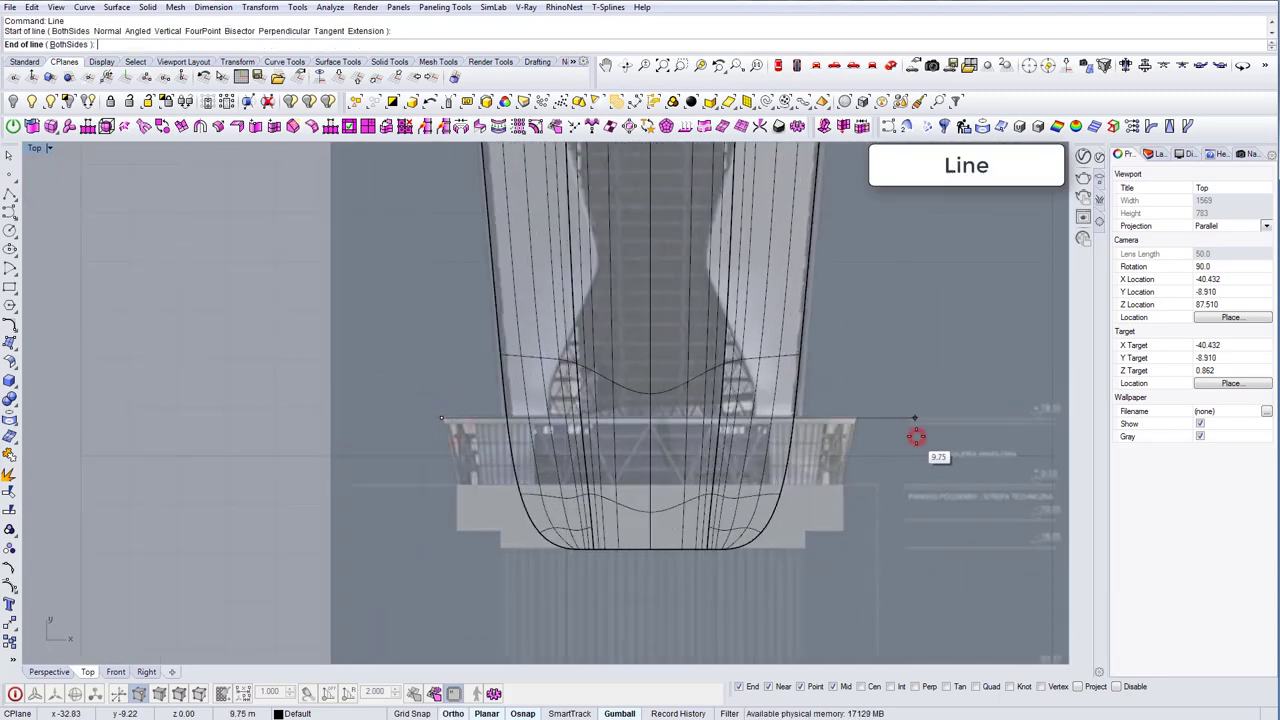
Trim away the part of the surface below the line and delete the cutting line
type("trim")
key("Return")
left_click(869, 420)
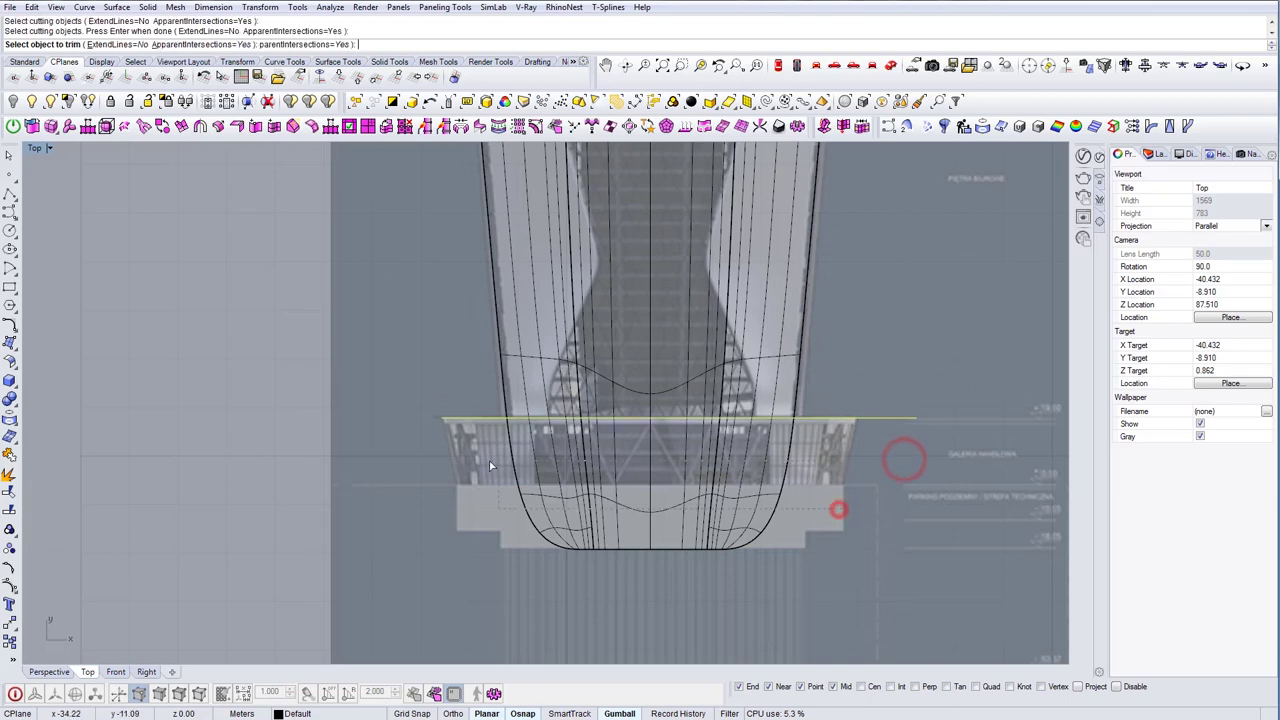
key("Return")
left_click(840, 418)
key("Delete")
Examine how closely the surface's tip matches the top of the tower in the front elevation
scroll(745, 468, "down", 5)
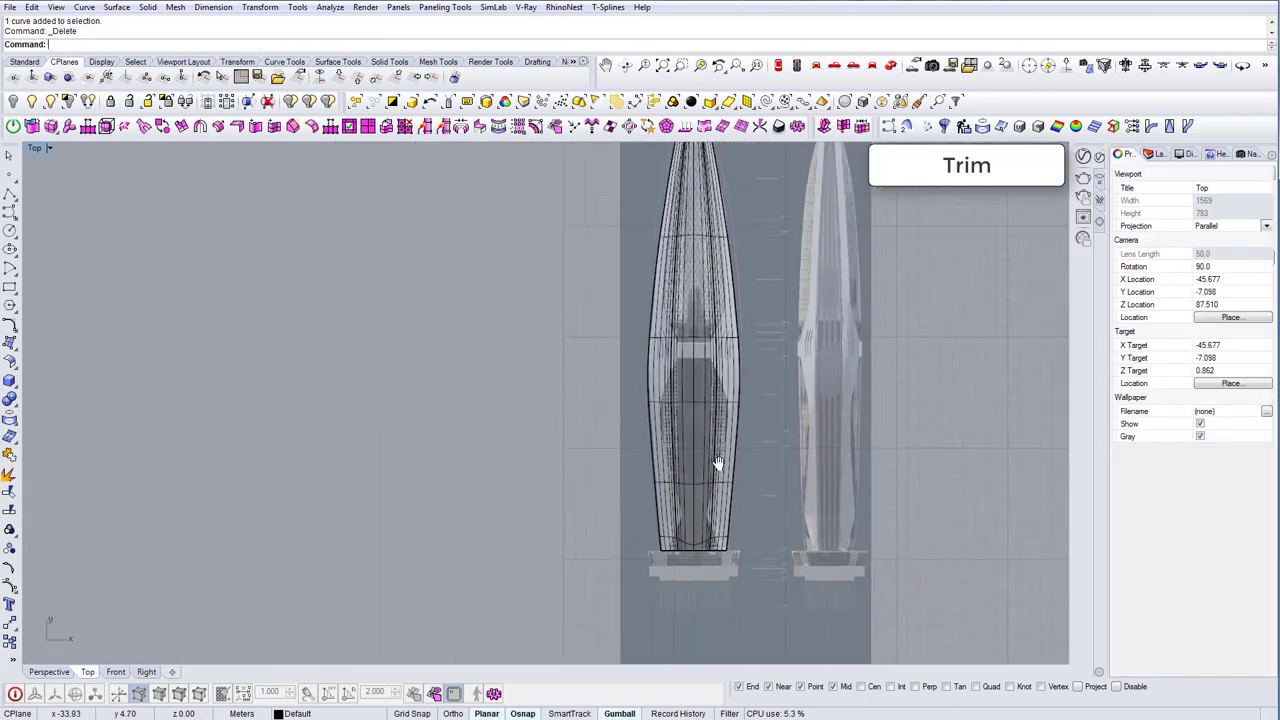
right_click_drag(696, 532, 666, 648)
scroll(651, 258, "up", 20)
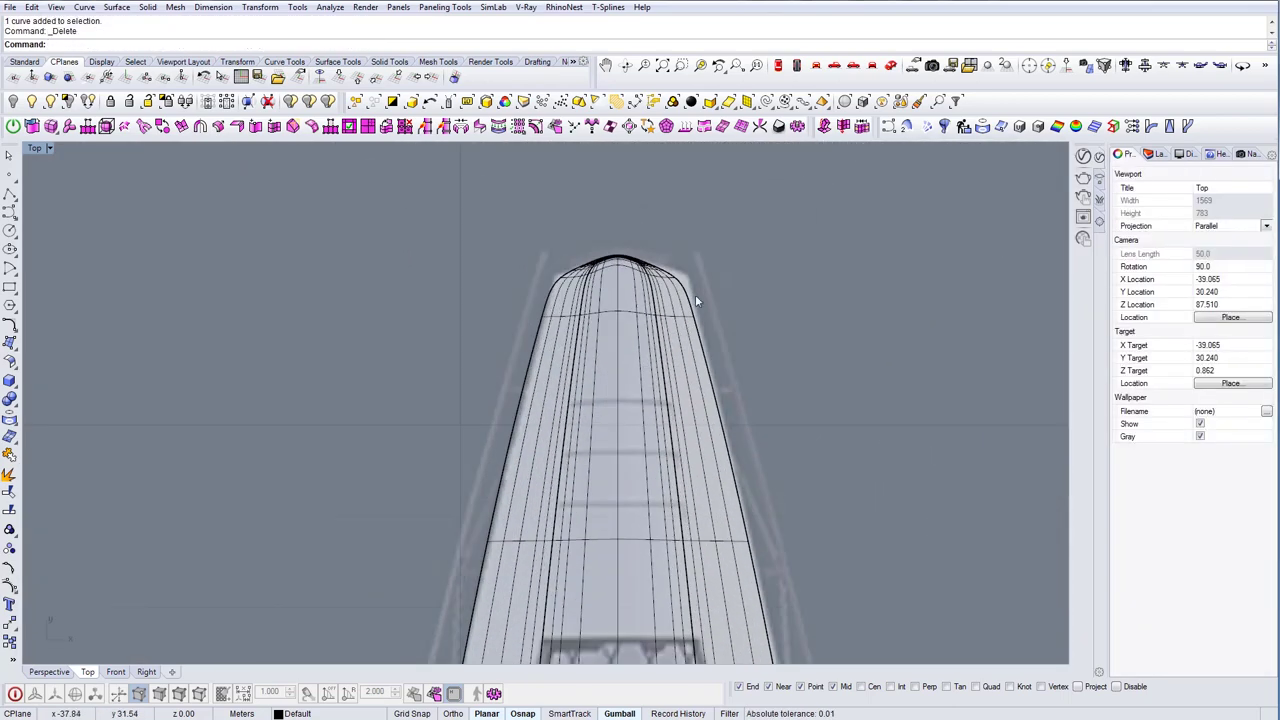
scroll(697, 296, "down", 2)
scroll(720, 302, "down", 2)
scroll(650, 289, "up", 5)
right_click_drag(661, 297, 675, 307)
scroll(690, 292, "down", 7)
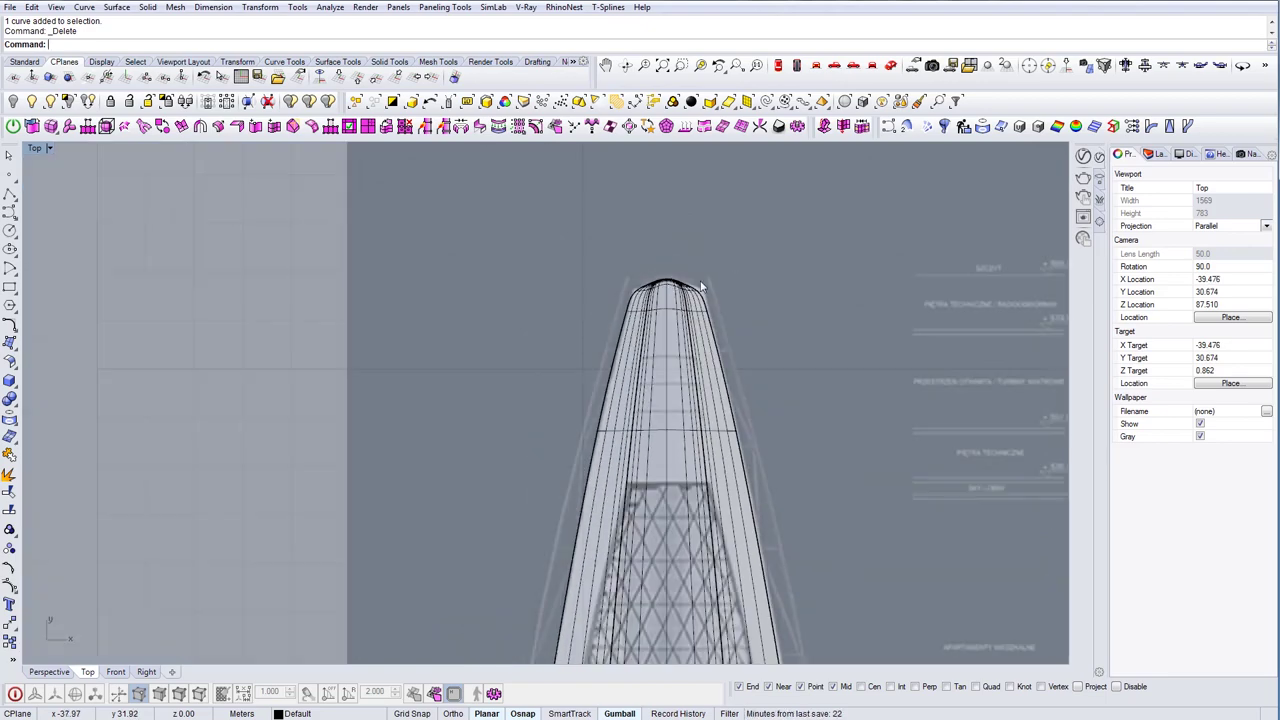
scroll(705, 300, "down", 3)
Show the trimmed surface shaded in the Perspective view and compare its tip with the elevation pictures
left_click(890, 65)
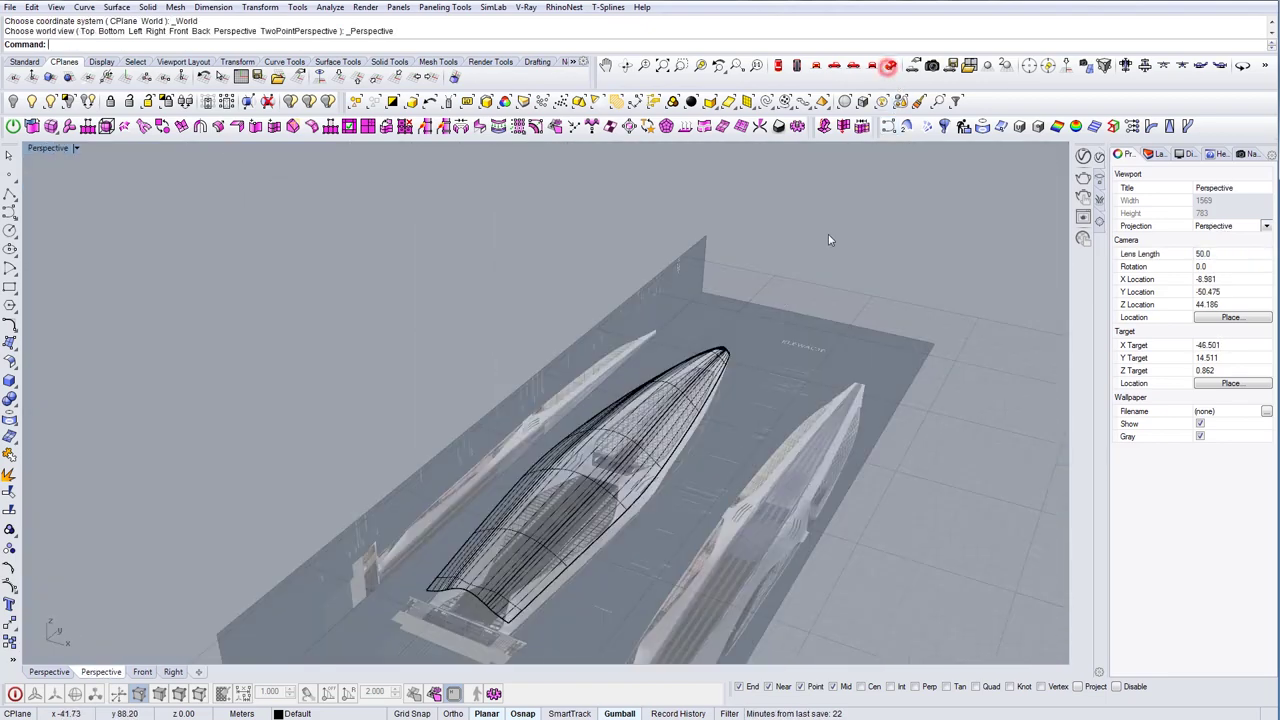
left_click(76, 149)
left_click(65, 196)
mouse_move(523, 405)
right_mouse_down()
mouse_move(623, 406)
mouse_move(655, 422)
mouse_move(573, 456)
mouse_move(686, 498)
mouse_move(611, 430)
right_mouse_up()
left_click(655, 422)
scroll(728, 270, "up", 5)
scroll(675, 344, "down", 5)
mouse_move(675, 344)
right_mouse_down()
mouse_move(660, 371)
mouse_move(574, 374)
mouse_move(594, 354)
mouse_move(547, 306)
mouse_move(676, 366)
right_mouse_up()
key("Escape")
scroll(670, 290, "up", 5)
scroll(675, 240, "down", 2)
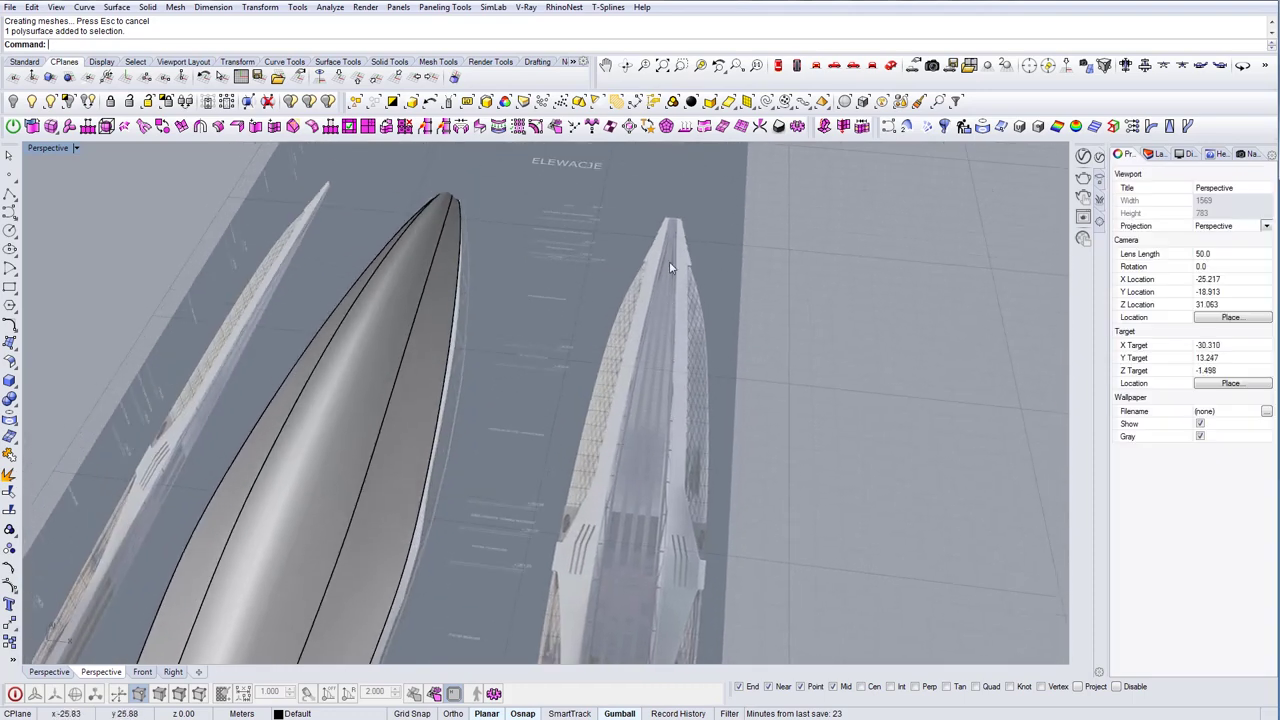
Lock the trimmed facade surface in the Top view
left_click(435, 363)
scroll(435, 363, "down", 3)
right_click_drag(445, 352, 496, 317, "shift")
key("Escape")
right_click_drag(415, 412, 592, 378, "shift")
left_click(541, 340)
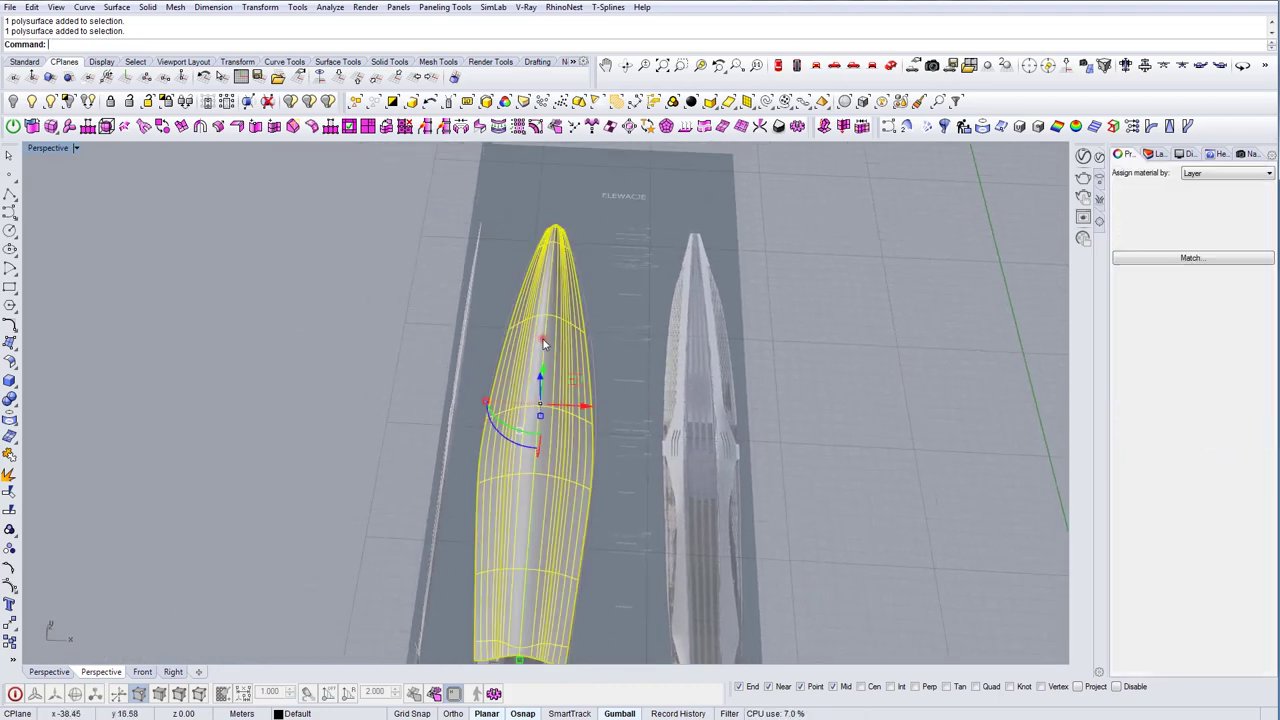
left_click(778, 65)
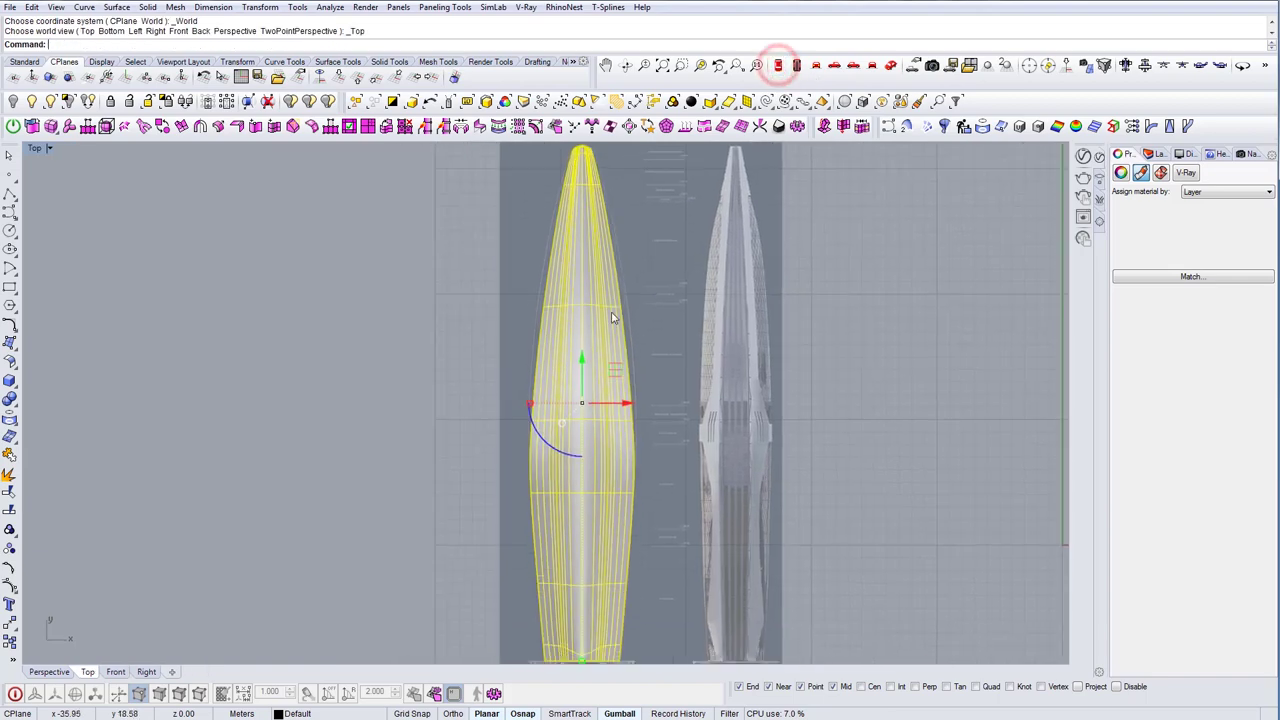
type("Lock")
key("Return")
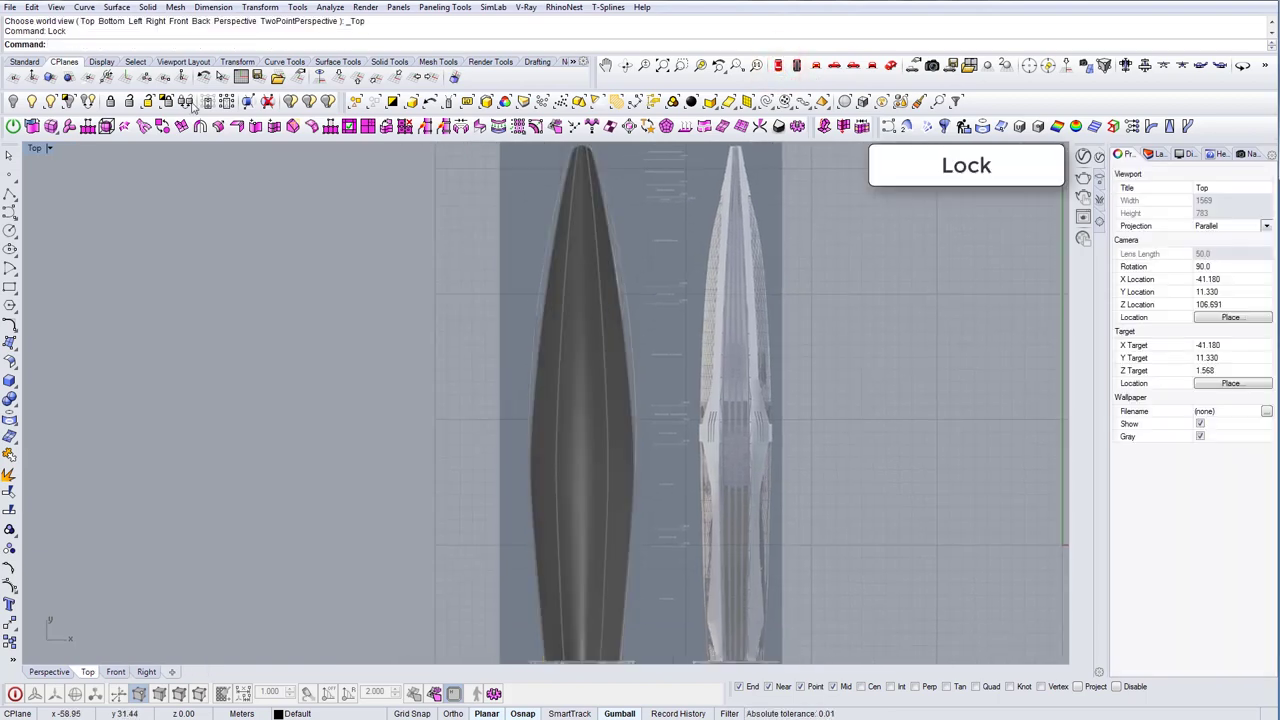
Set the Top view to Wireframe display and examine the lower opening in the front elevation picture
left_click(48, 149)
left_click(50, 178)
scroll(584, 300, "up", 5)
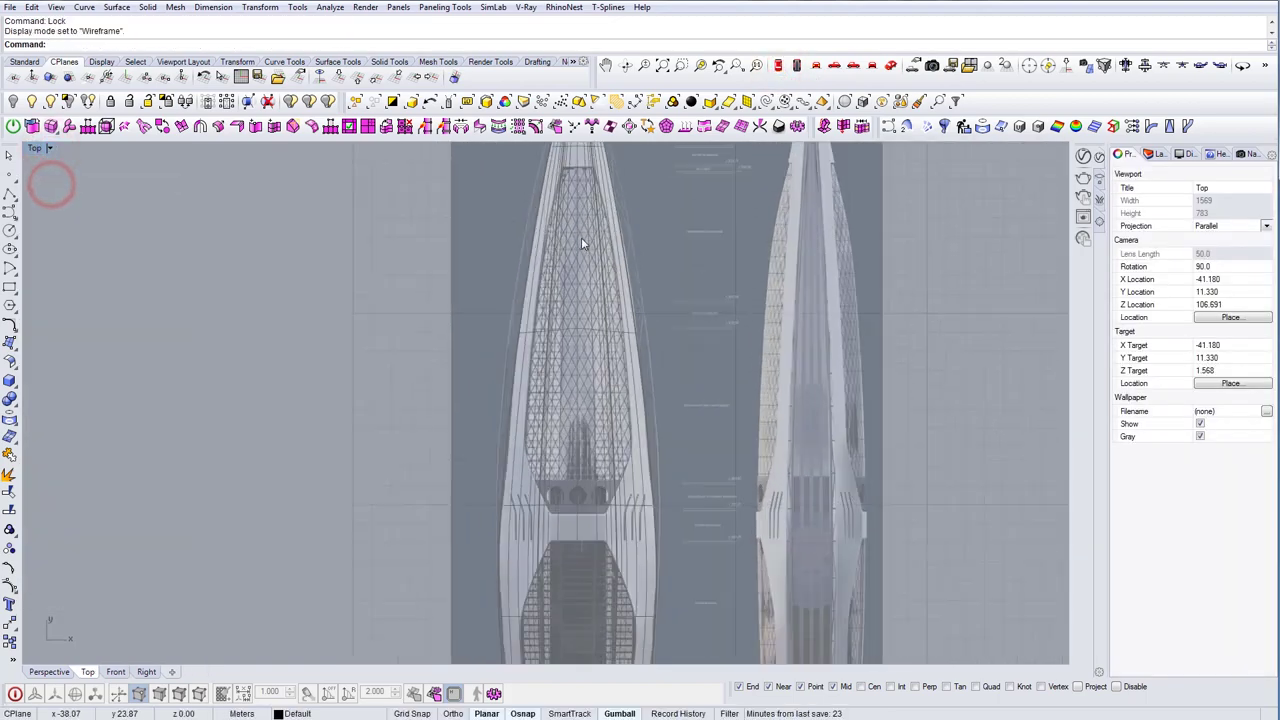
scroll(597, 462, "down", 5)
scroll(587, 432, "up", 5)
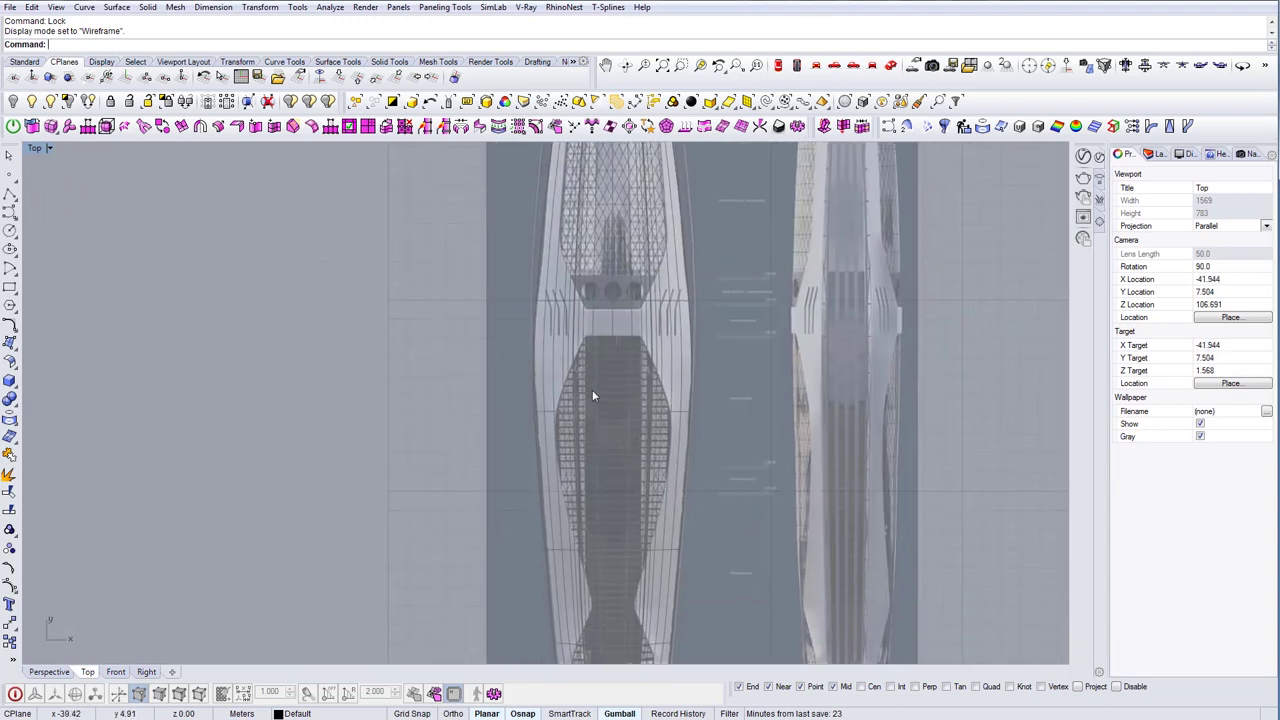
scroll(610, 335, "up", 2)
scroll(590, 340, "down", 2)
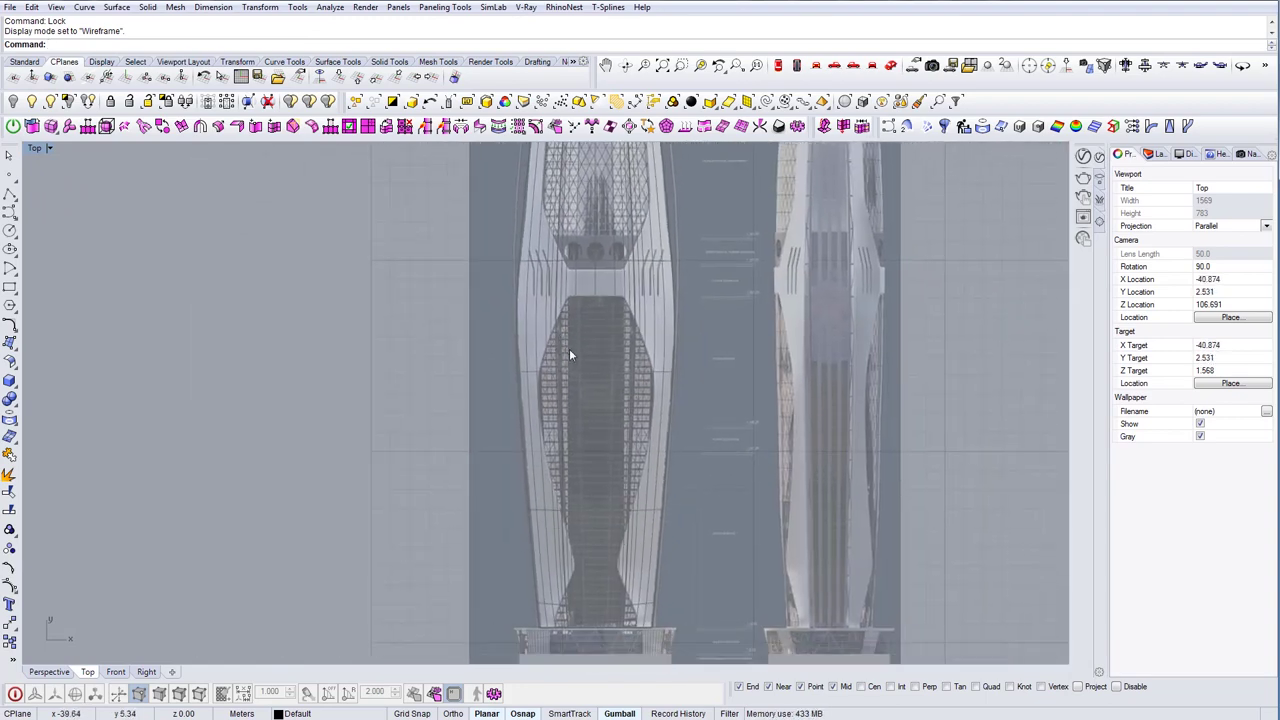
type("PL")
key("Return")
scroll(548, 364, "up", 2)
left_click(627, 288)
key("Escape")
scroll(643, 272, "down", 8)
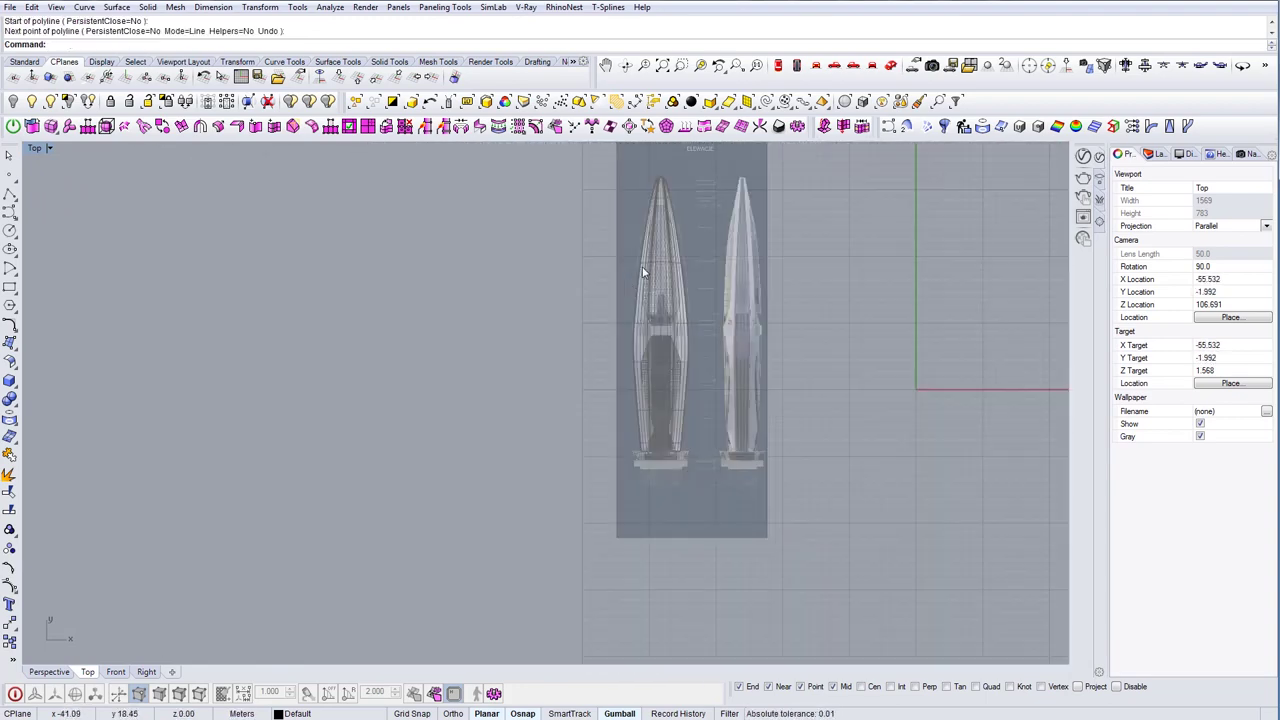
Draw a vertical centre line about 75 m long from the surface's tip down past the podium
type("line")
key("Return")
scroll(660, 180, "up", 5)
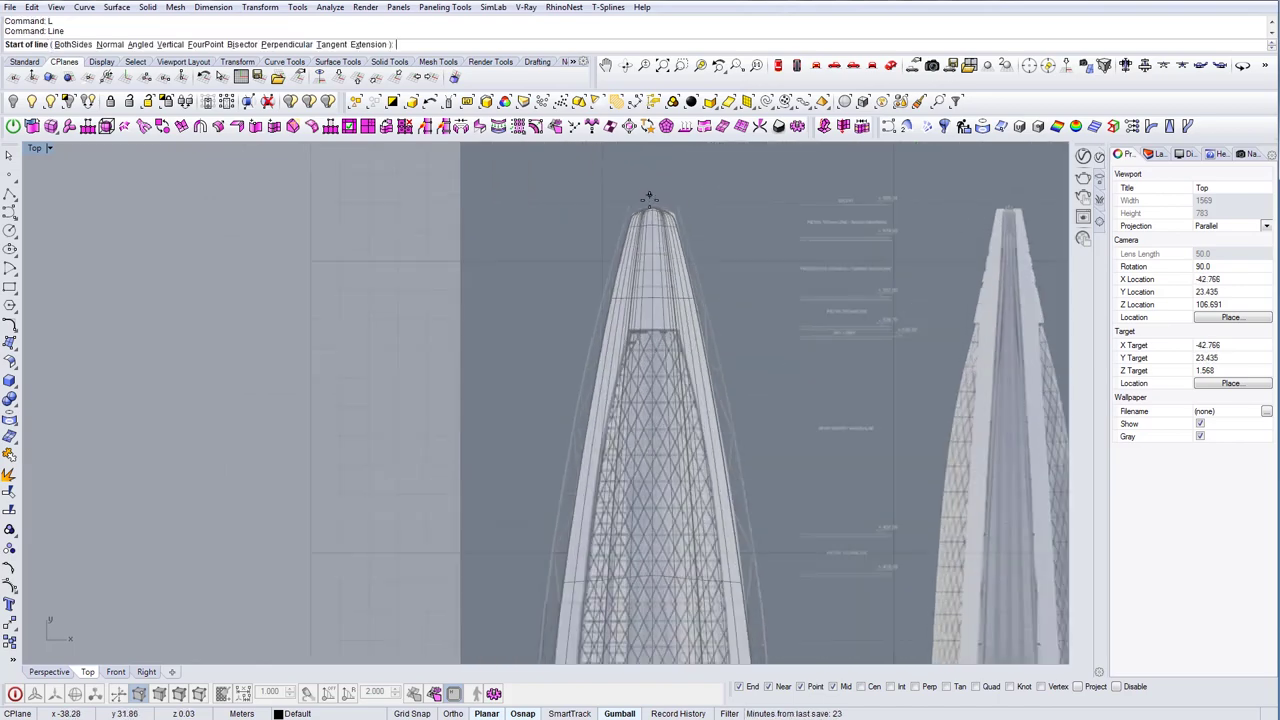
left_click(650, 200)
scroll(651, 200, "down", 5)
left_click(653, 518)
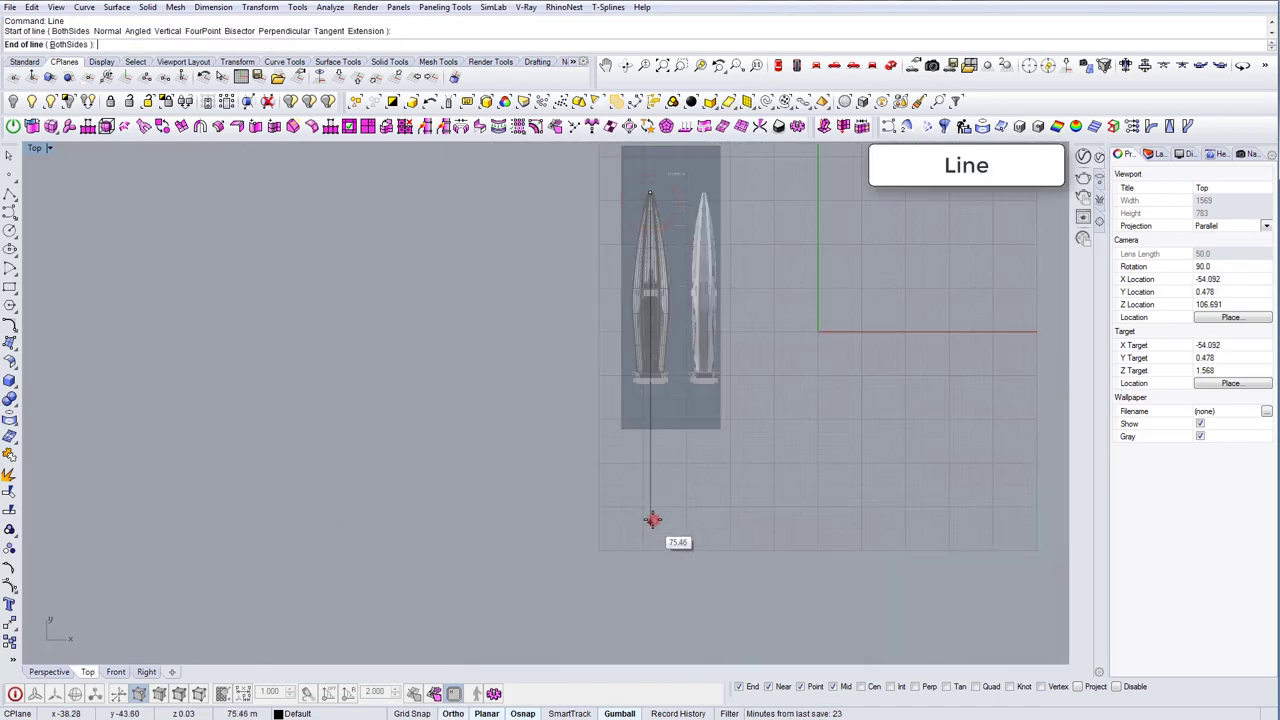
Bring the centre line forward in the draw order with BringForward
scroll(656, 416, "up", 3)
scroll(641, 425, "up", 3)
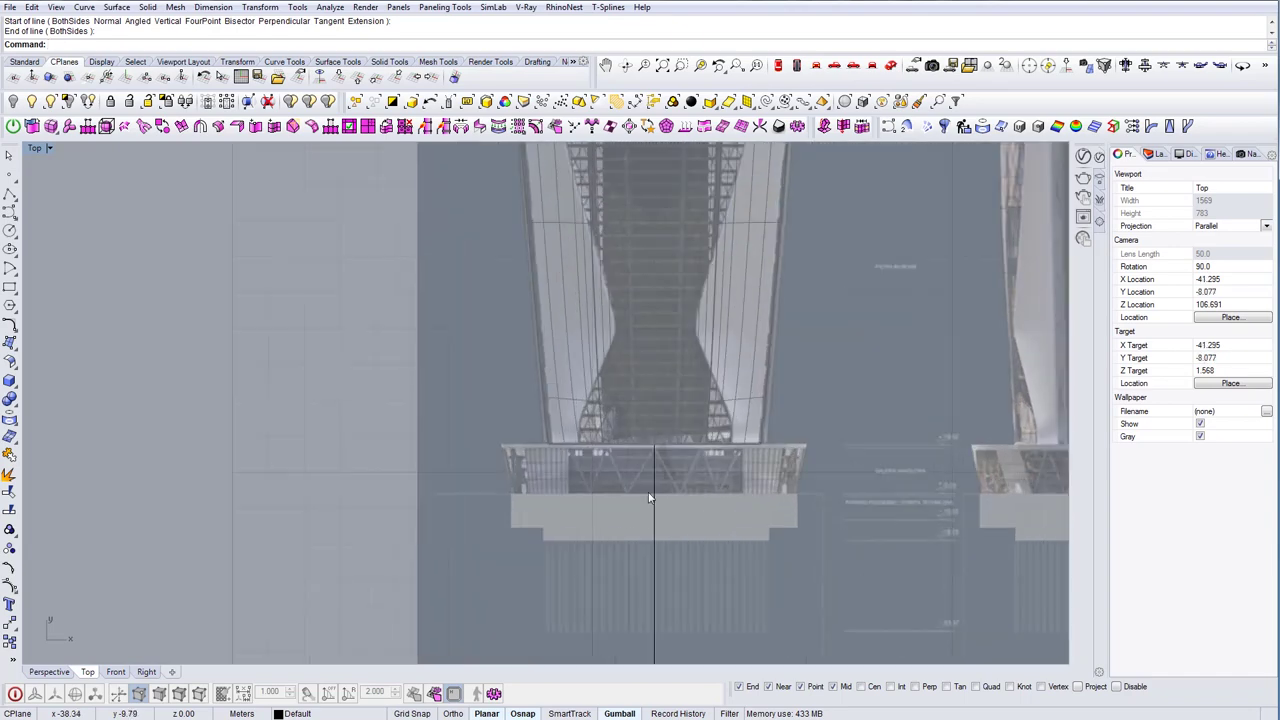
left_click(651, 516)
scroll(651, 500, "down", 3)
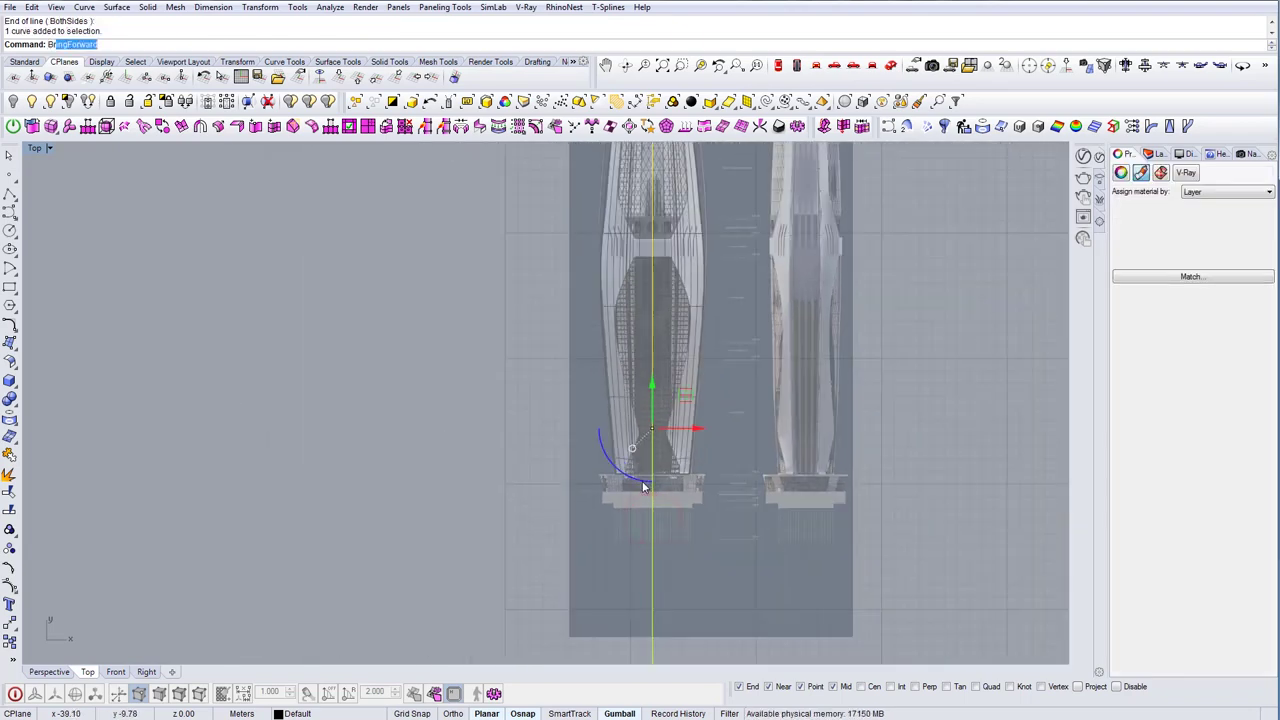
key("Return")
right_click_drag(631, 237, 642, 273)
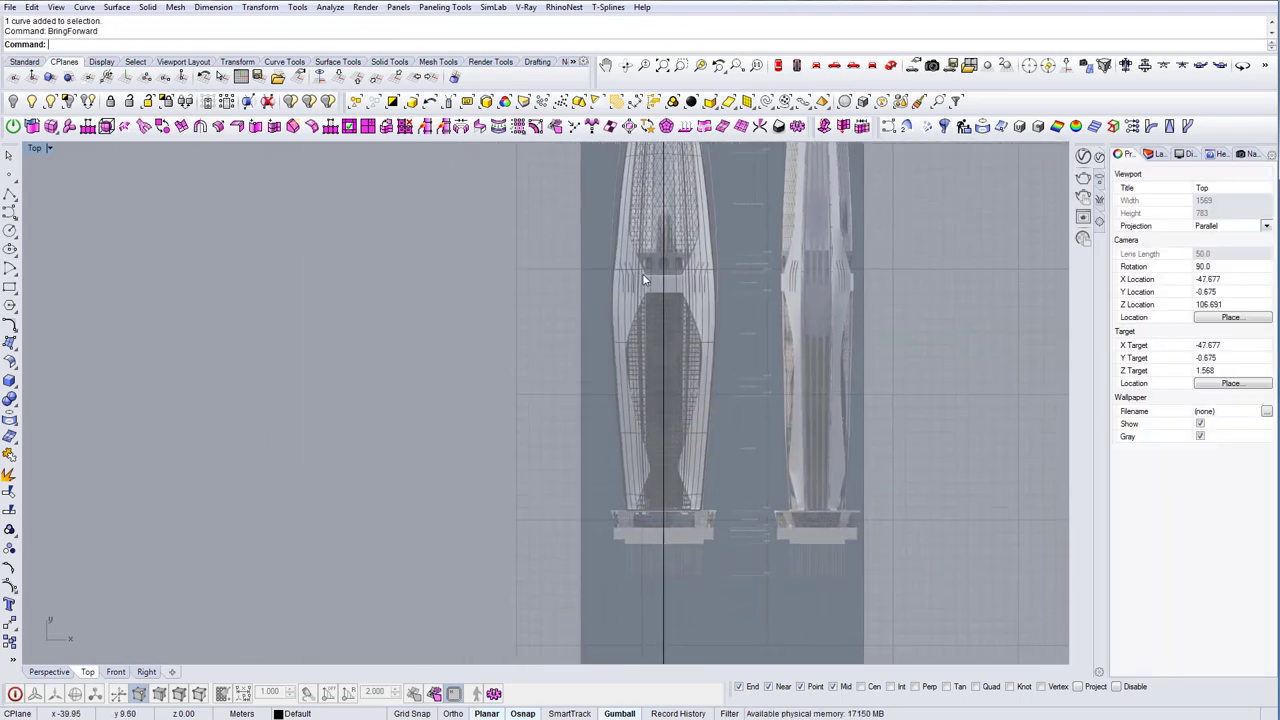
Try to draw a line along the lower opening's upper edge from the centre line to its left corner
type("L")
key("Return")
scroll(645, 400, "up", 5)
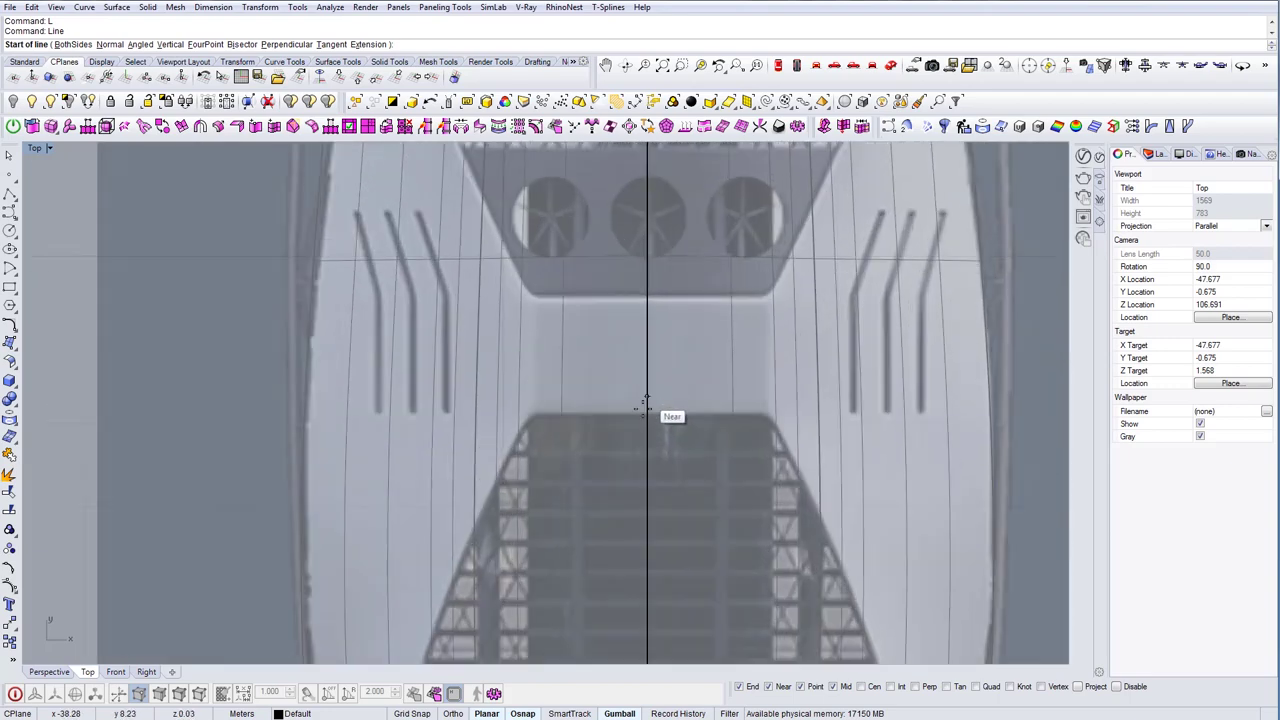
left_click(645, 413)
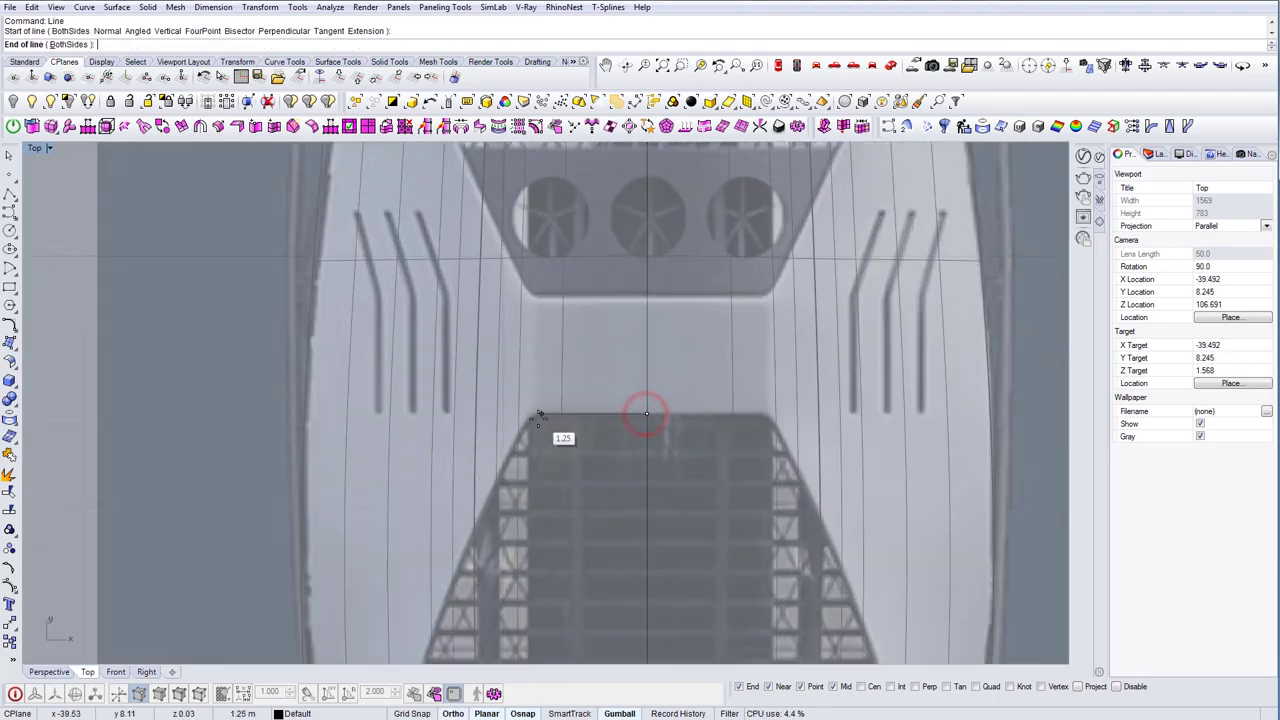
left_click(530, 420)
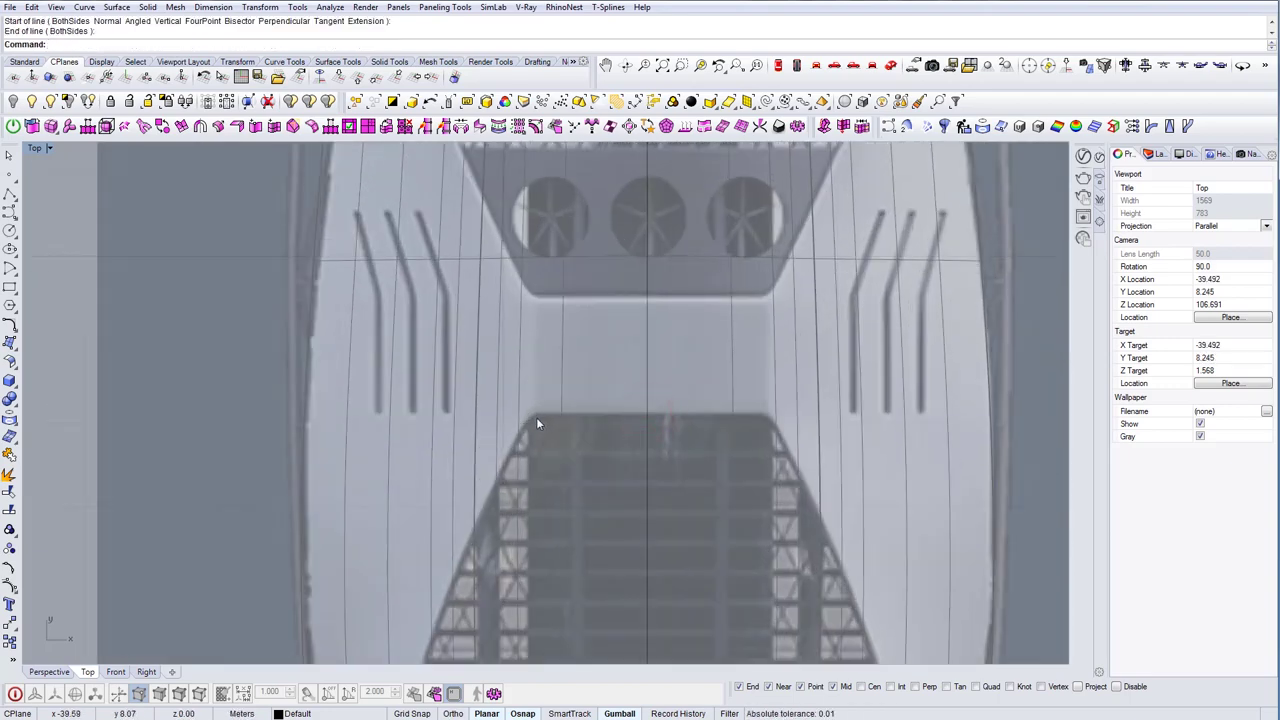
type("Polyline")
key("Return")
left_click(646, 413)
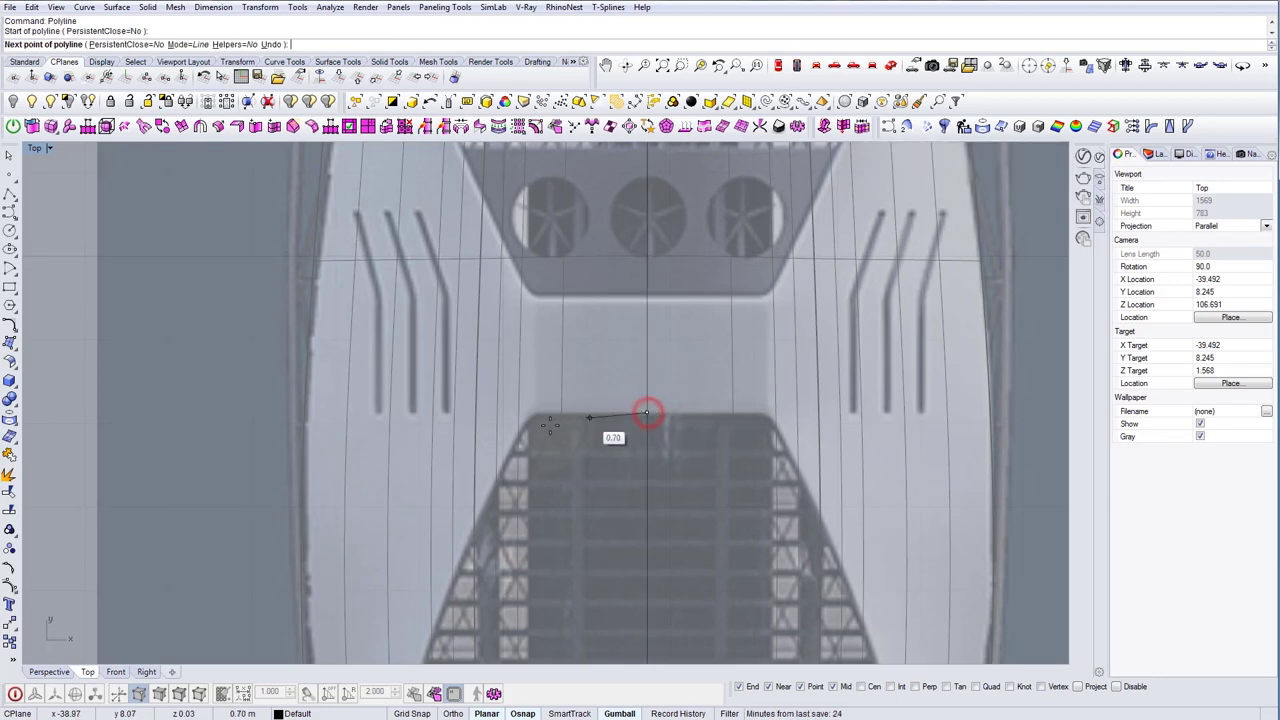
left_click(530, 424, "shift")
right_click_drag(528, 426, 520, 320)
scroll(518, 308, "down", 5)
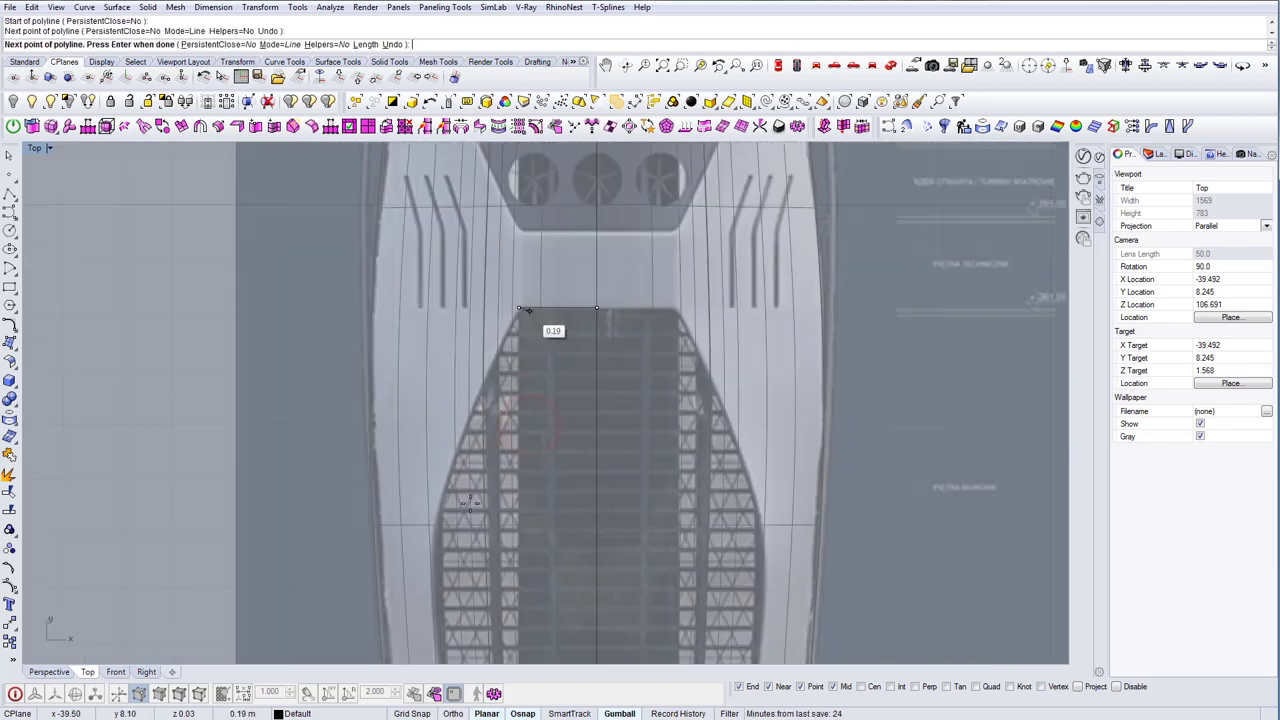
right_click_drag(470, 508, 510, 348)
key("Escape")
right_click_drag(518, 251, 520, 320)
left_click(10, 214)
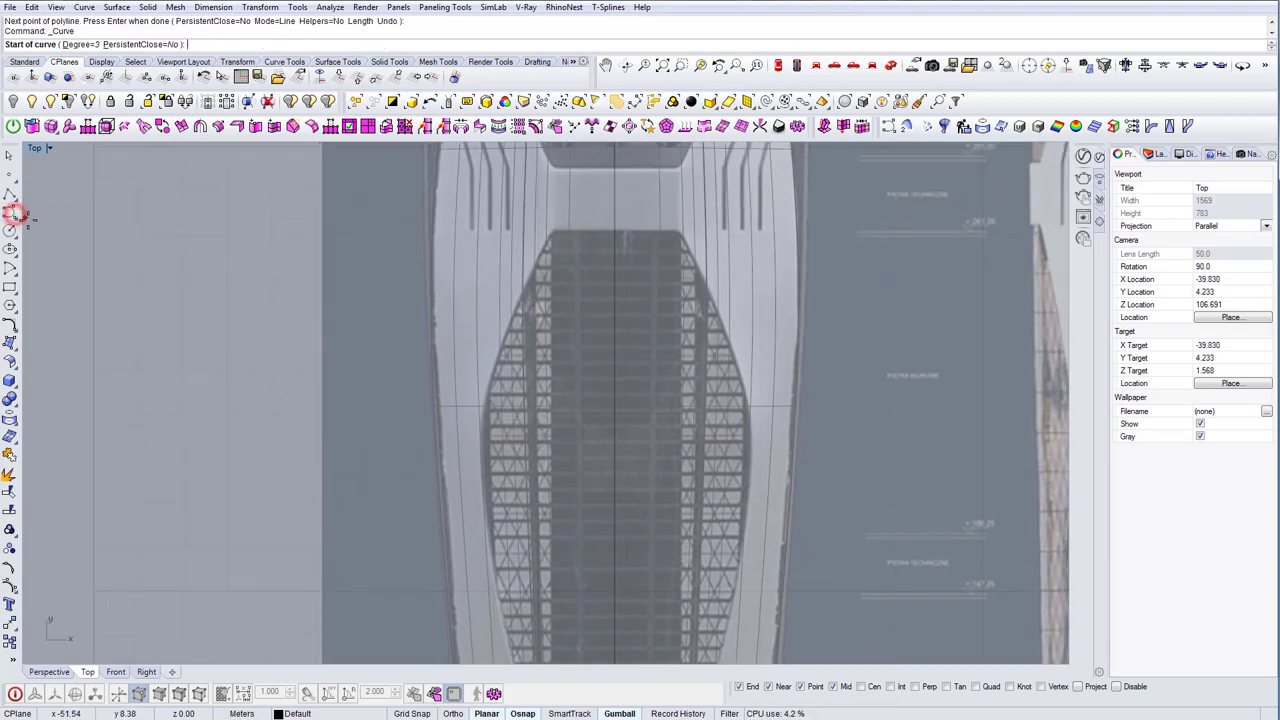
left_click(40, 217)
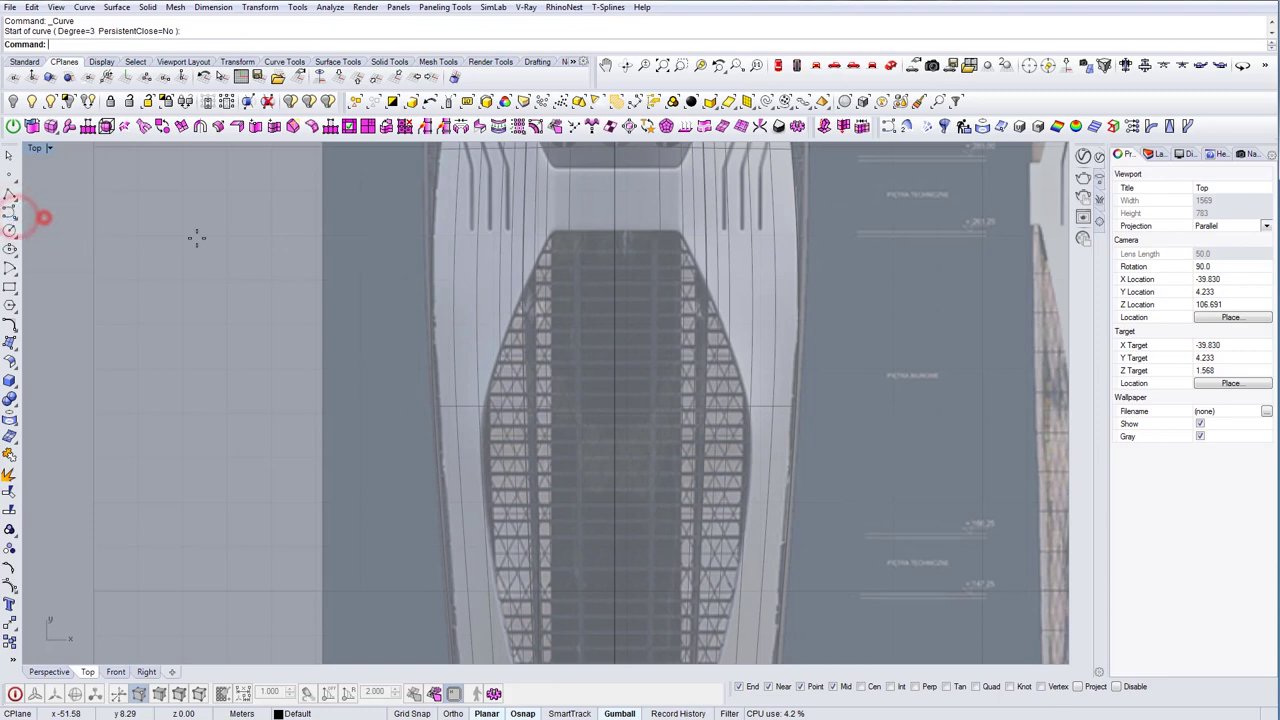
scroll(560, 236, "up", 2)
left_click(564, 232)
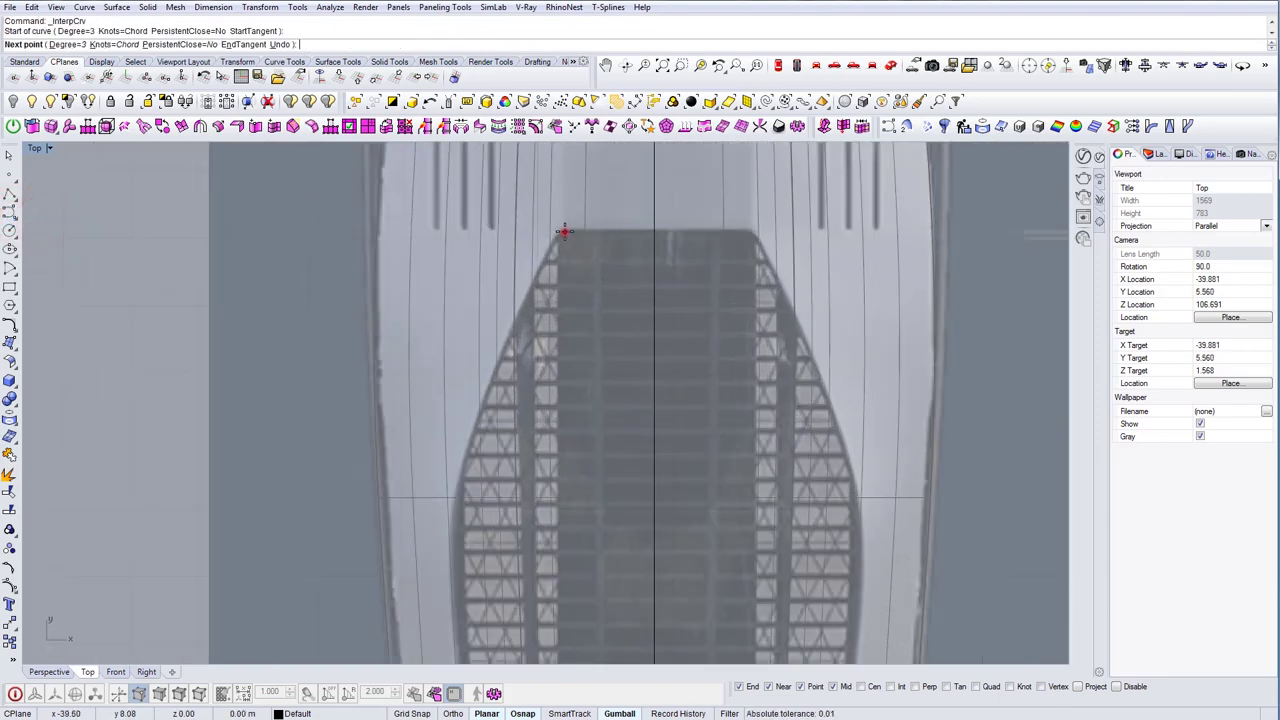
left_click(507, 347)
key("Escape")
With object snaps off, trace the lower opening's left edge with an interpolated curve from its upper corner to just below the podium's upper edge
right_click(513, 350)
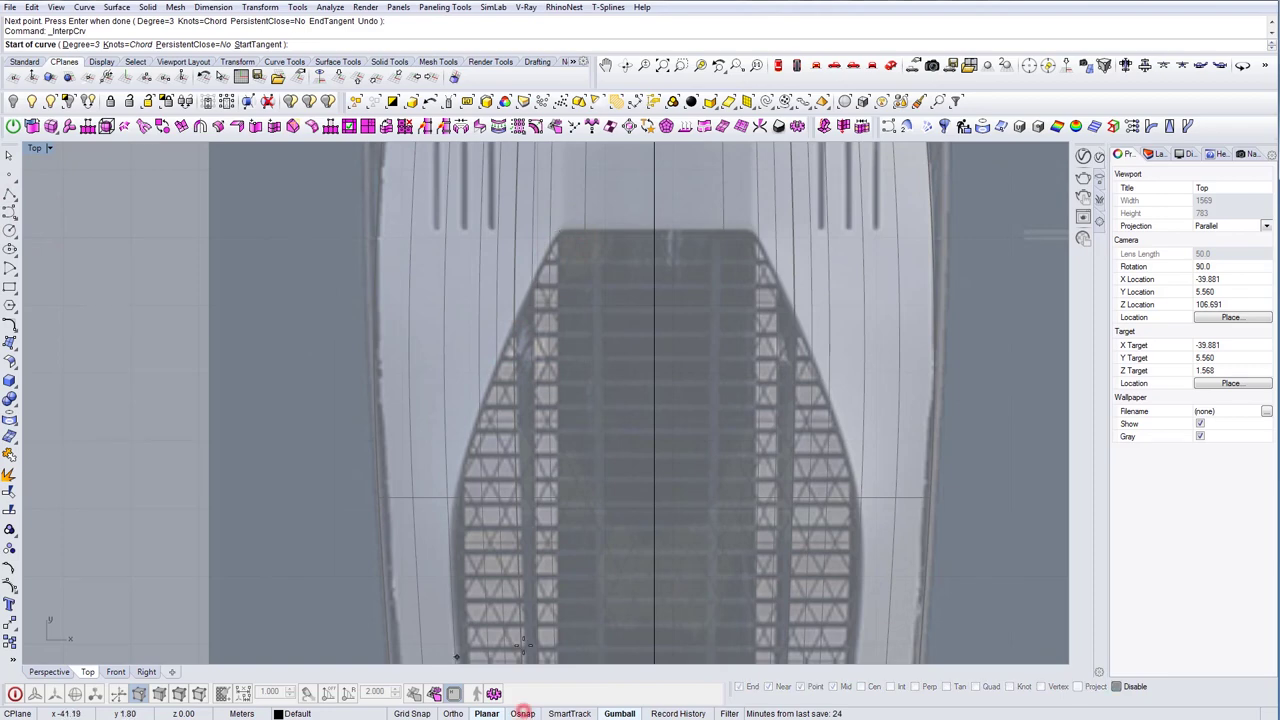
left_click(563, 232)
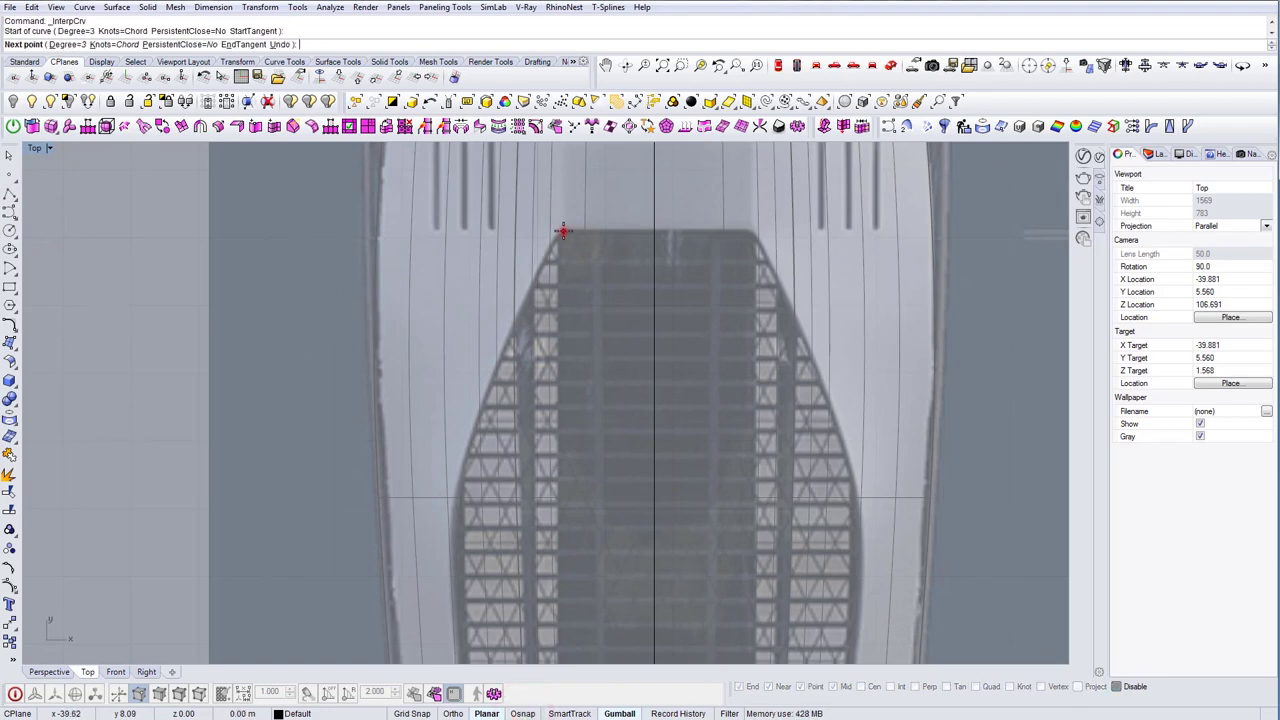
left_click(501, 372)
left_click(454, 500)
right_click_drag(454, 597, 440, 394)
left_click(439, 390)
right_click_drag(474, 513, 461, 367)
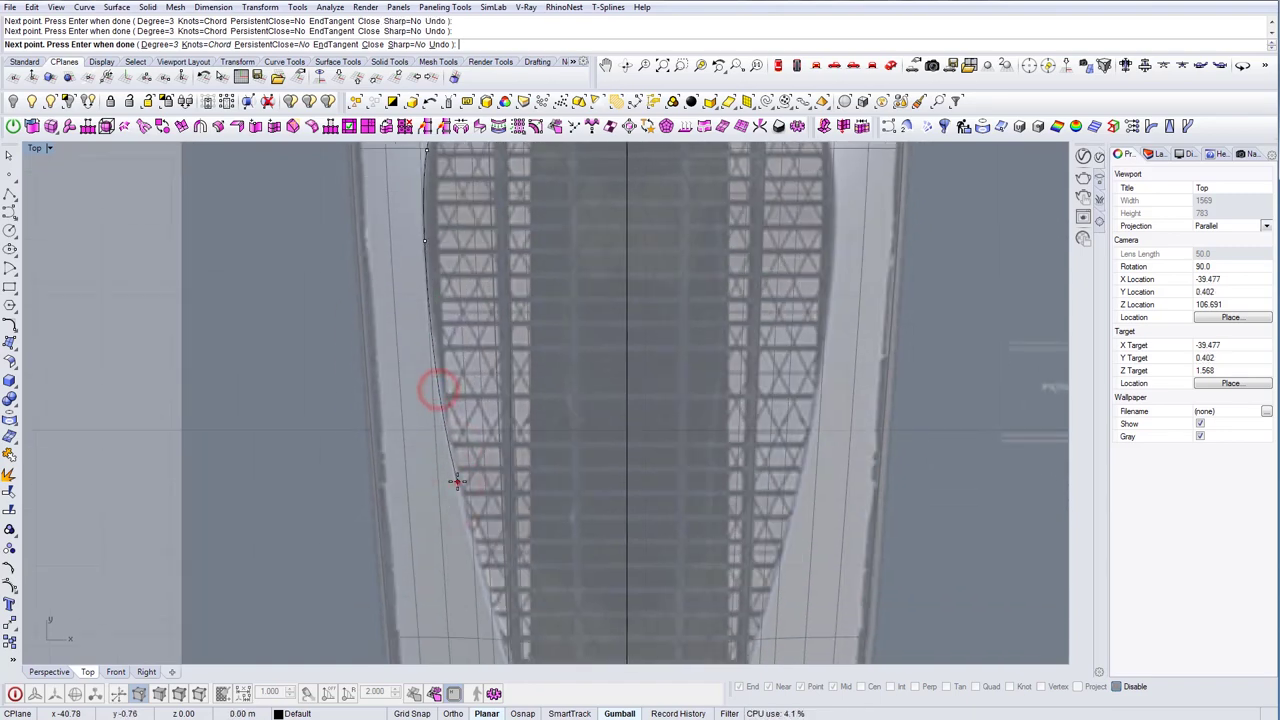
right_click_drag(456, 484, 503, 484)
left_click(600, 444)
left_click(541, 580)
right_click_drag(528, 628, 549, 456)
left_click(582, 545)
right_click(583, 548)
scroll(583, 548, "down", 12)
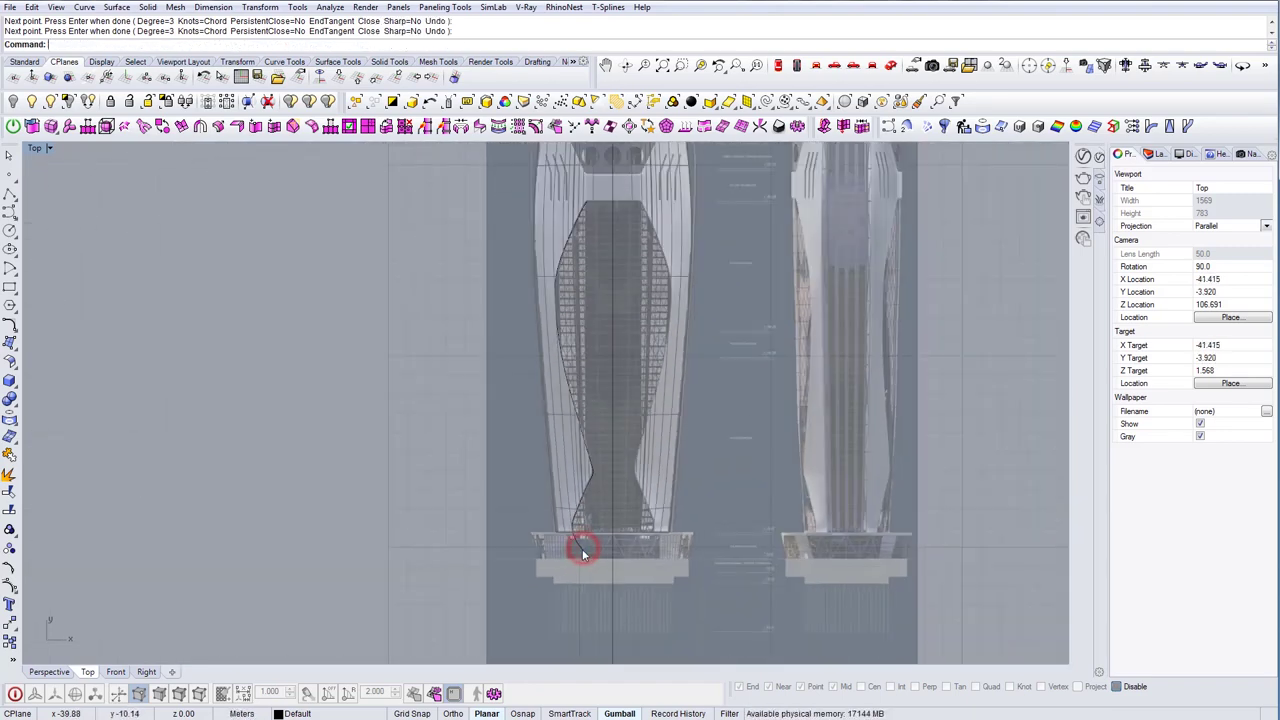
Show the traced curve's control points and shift the point just below the opening's narrow waist to match the picture
scroll(592, 262, "up", 2)
left_click(578, 203)
right_click_drag(575, 454, 573, 420)
left_click(12, 588)
scroll(619, 487, "up", 5)
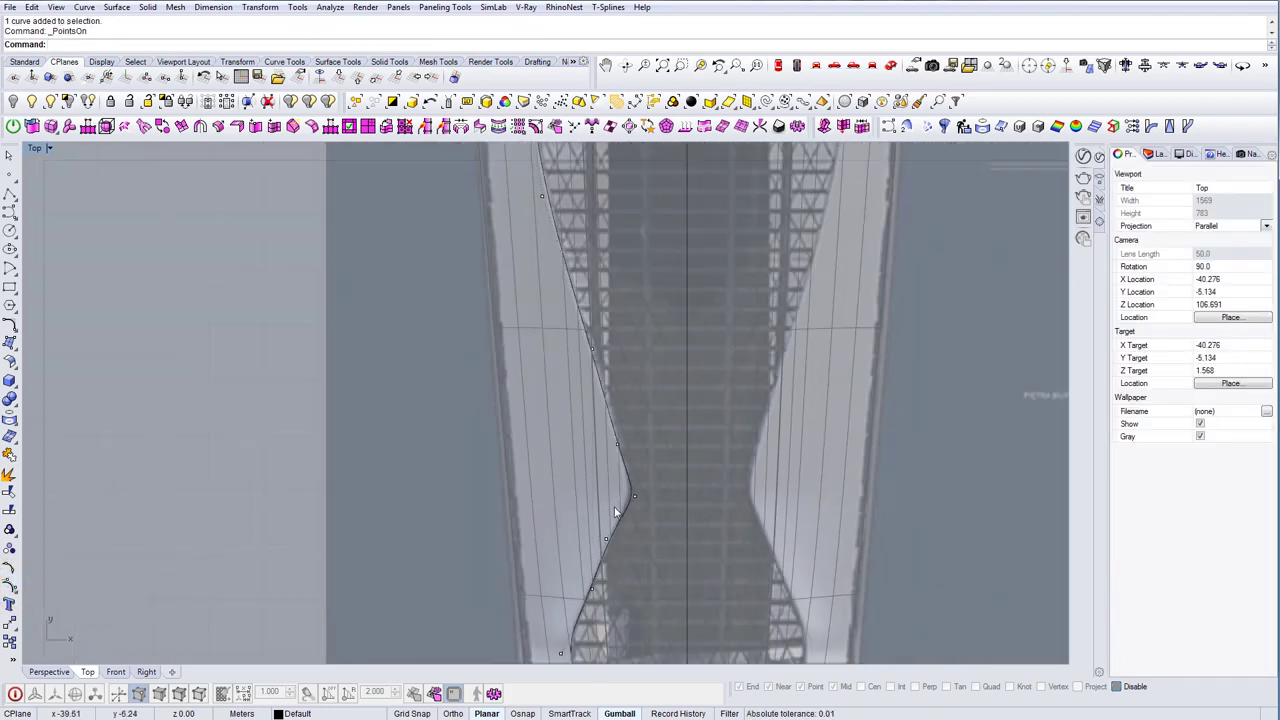
right_click_drag(615, 508, 611, 473)
left_click(602, 504)
scroll(617, 501, "up", 6)
left_click_drag(622, 474, 629, 477)
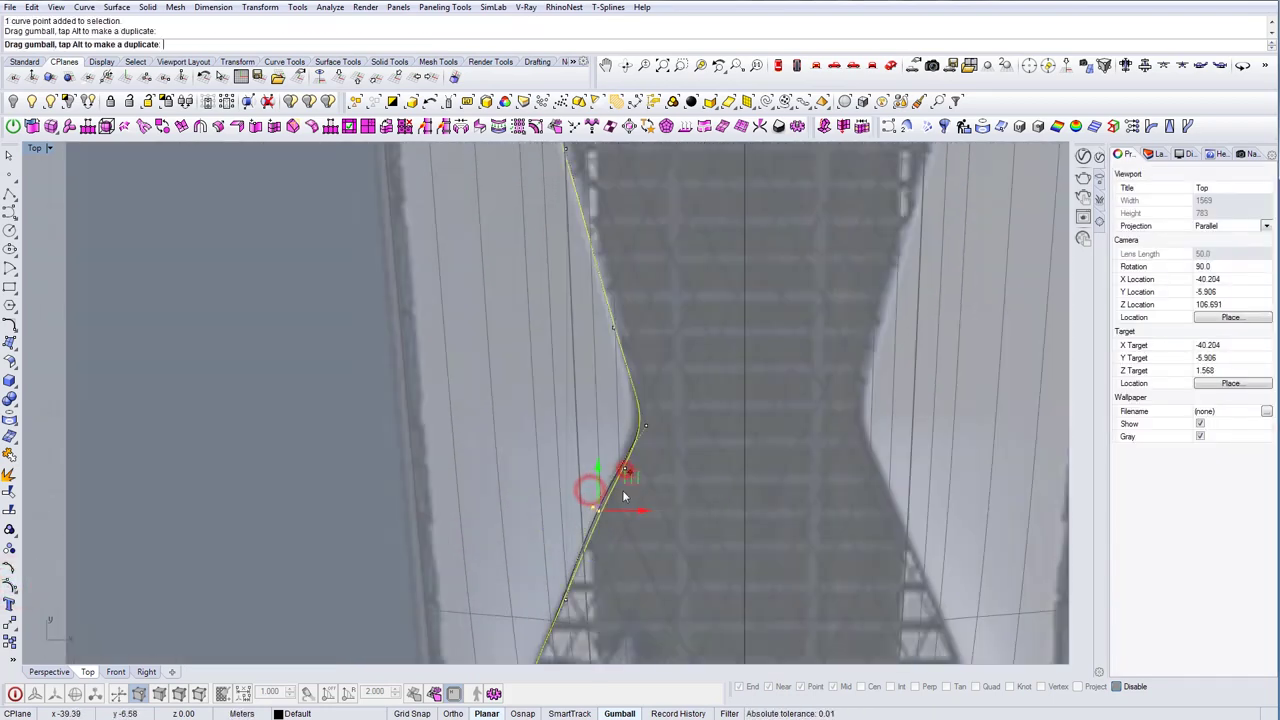
Check how closely the traced curve follows the opening's edge along its whole length, and leave point editing
right_click_drag(602, 558, 606, 446)
scroll(606, 446, "down", 6)
right_click_drag(639, 356, 635, 426)
scroll(610, 300, "up", 6)
right_click_drag(580, 300, 590, 503)
scroll(590, 503, "down", 5)
right_click_drag(596, 180, 606, 480)
scroll(608, 316, "up", 4)
scroll(610, 318, "down", 3)
right_click_drag(630, 333, 618, 363)
key("Escape")
type("l")
key("Return")
left_click(589, 347)
key("Escape")
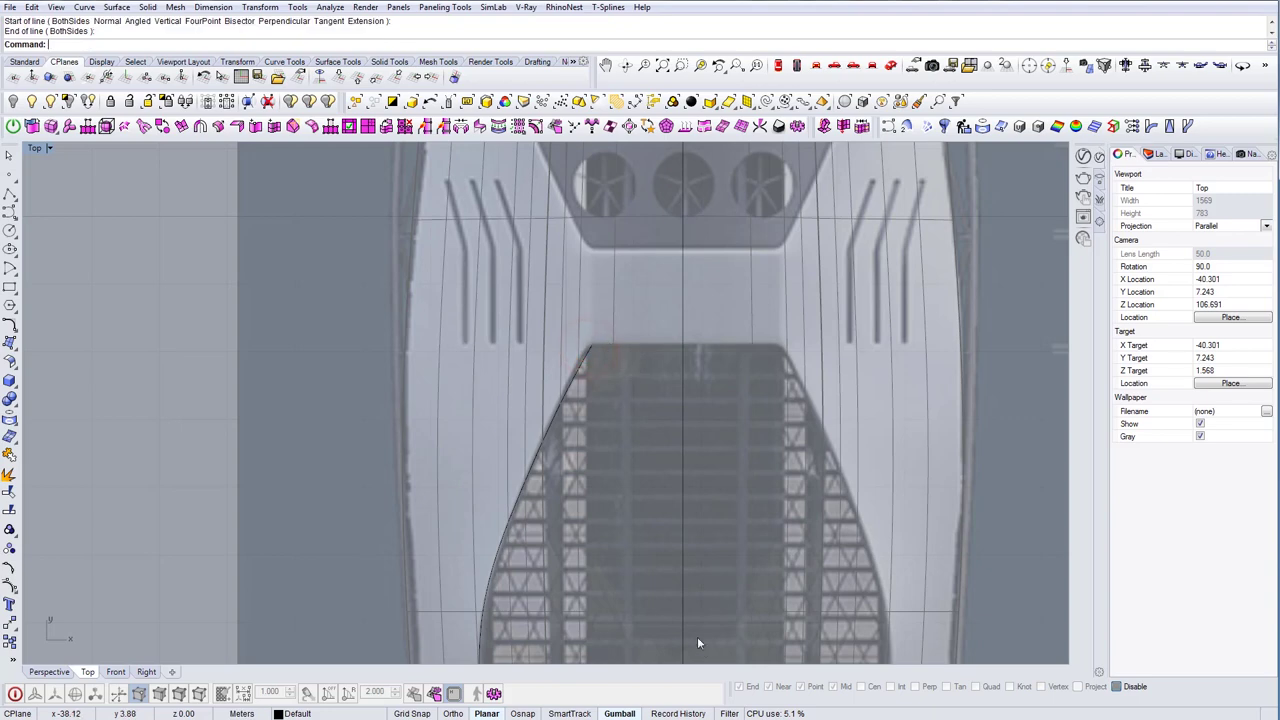
With object snaps on, draw a horizontal line along the opening's upper edge from the curve's upper end to the centre line
left_click(522, 713)
type("Line")
key("Return")
scroll(558, 430, "up", 3)
left_click(602, 312)
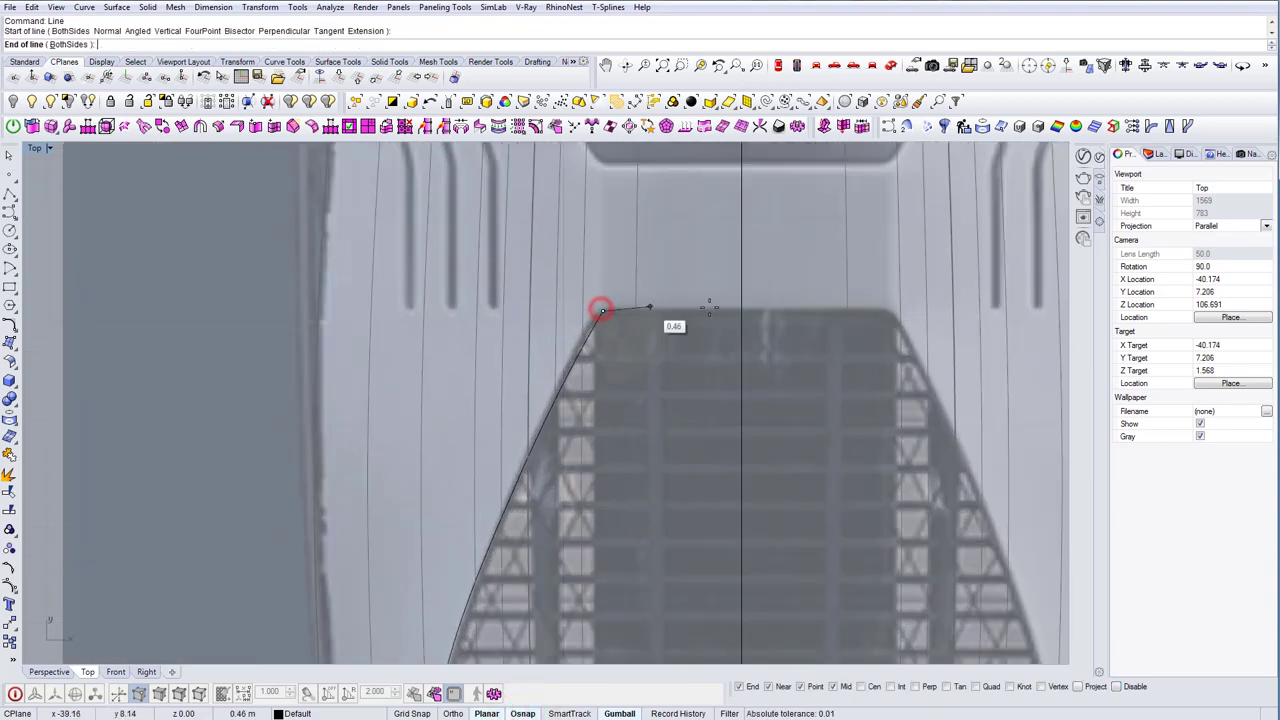
left_click(743, 311, "shift")
Show the curve's control points and move the two points below its upper end sideways to fit the opening's edge
right_click_drag(621, 328, 658, 342)
scroll(640, 340, "up", 6)
left_click(635, 347)
scroll(636, 348, "down", 2)
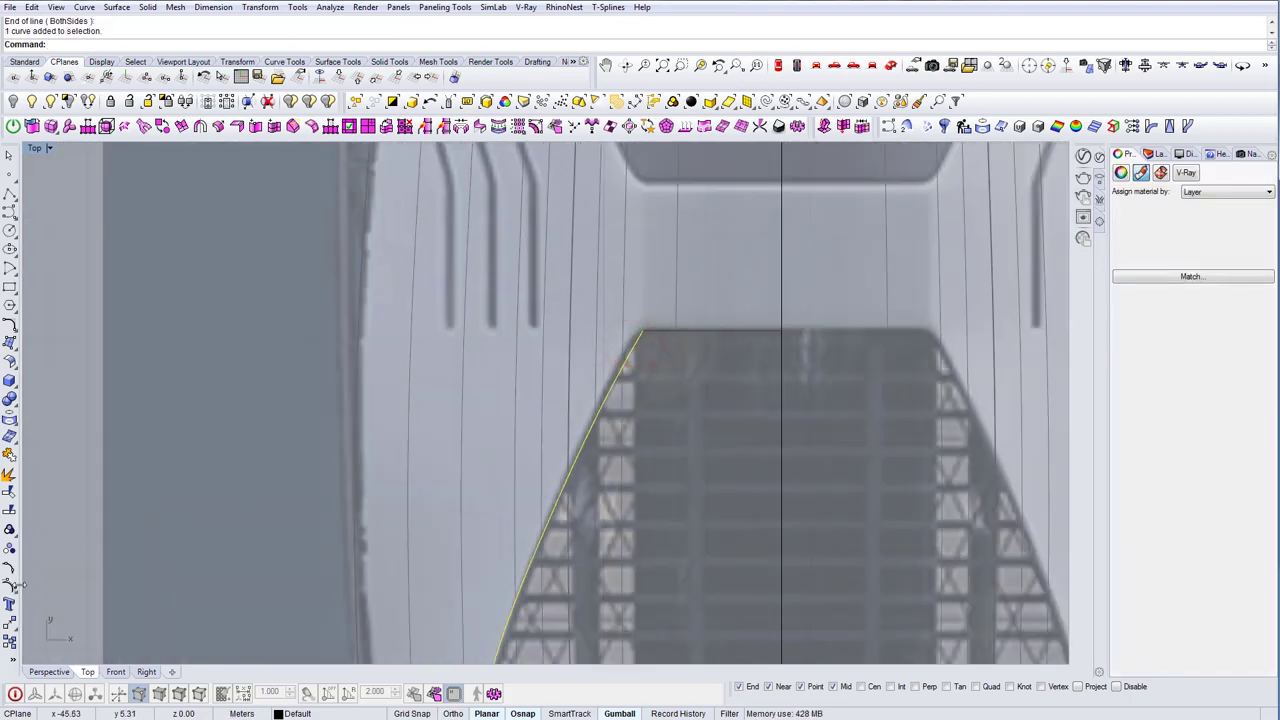
left_click(612, 310)
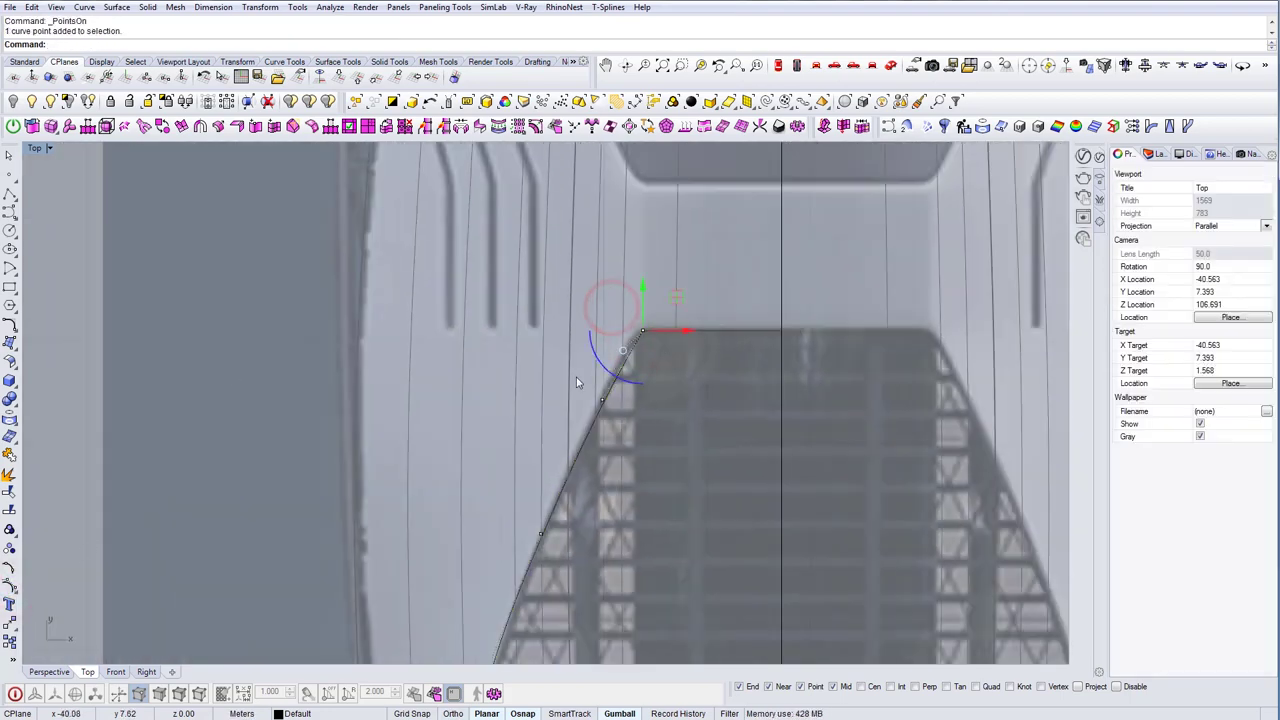
left_click_drag(640, 402, 630, 403)
left_click(540, 533)
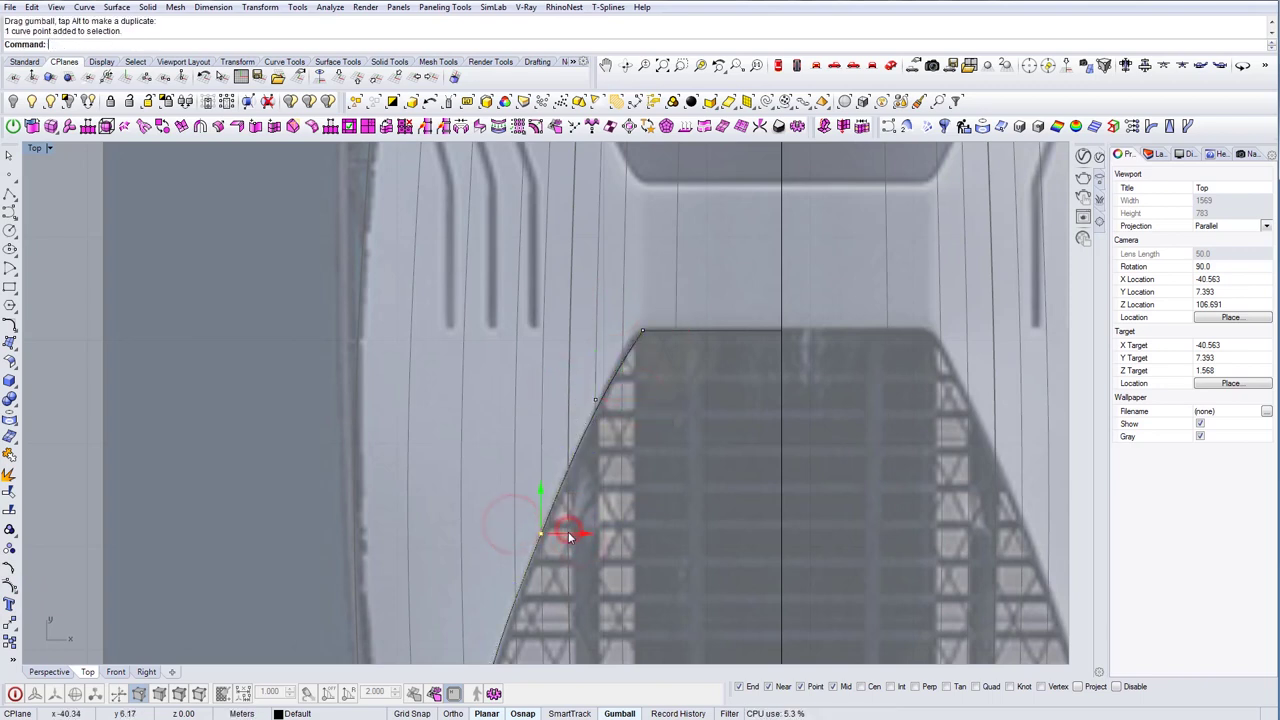
left_click_drag(568, 536, 570, 536)
left_click(664, 476)
key("Escape")
Try a fillet of radius 0.5 between the horizontal line and the traced curve, and undo it
right_click_drag(671, 329, 663, 357)
scroll(641, 360, "up", 4)
type("F")
key("Return")
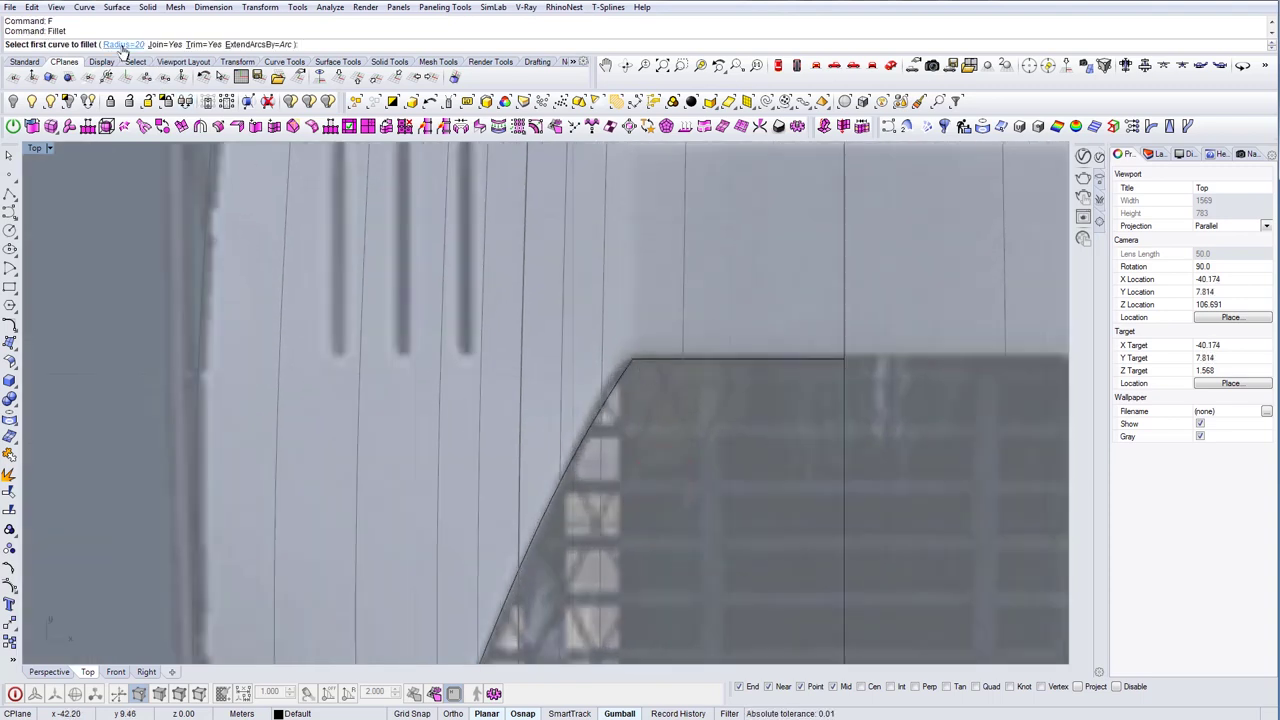
left_click(120, 45)
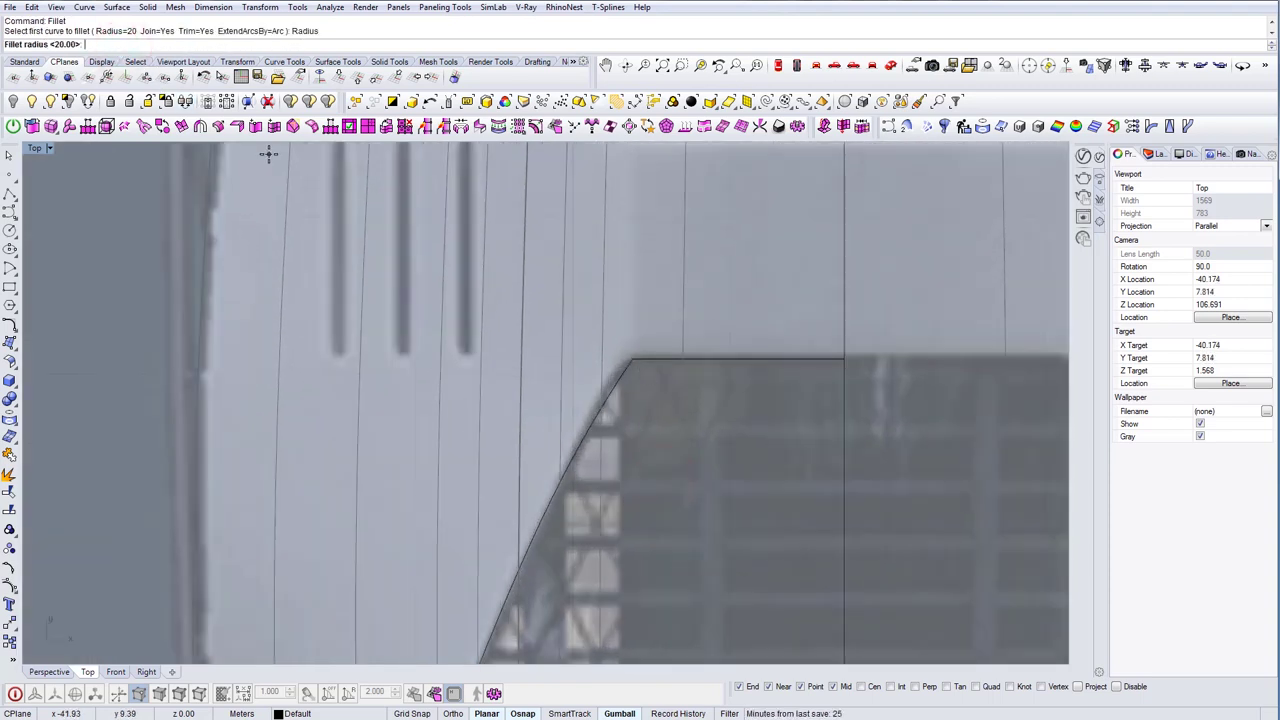
type("0.5")
key("Return")
left_click(655, 359)
left_click(632, 372)
scroll(700, 360, "down", 3)
scroll(675, 378, "up", 3)
key("ctrl+z")
Fillet the corner between the horizontal line and the traced curve with a radius of 0.3
type("F")
key("Return")
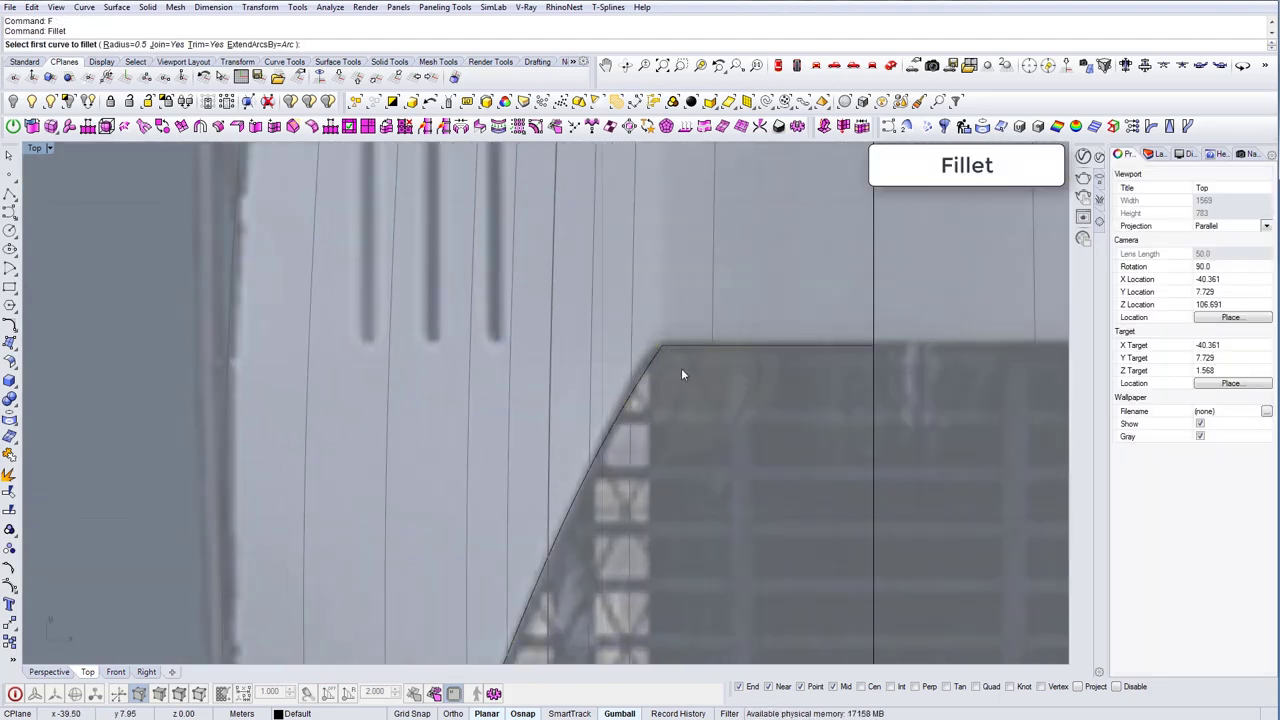
type("r")
key("Return")
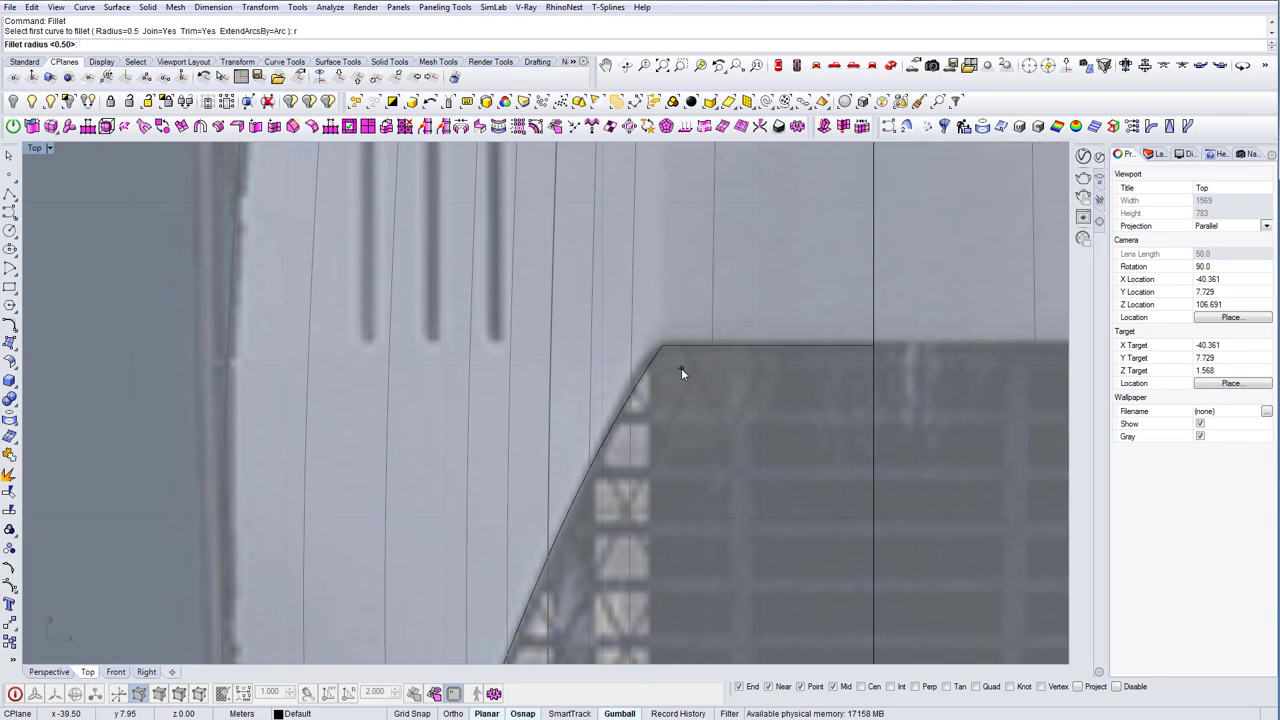
type("0.3")
key("Return")
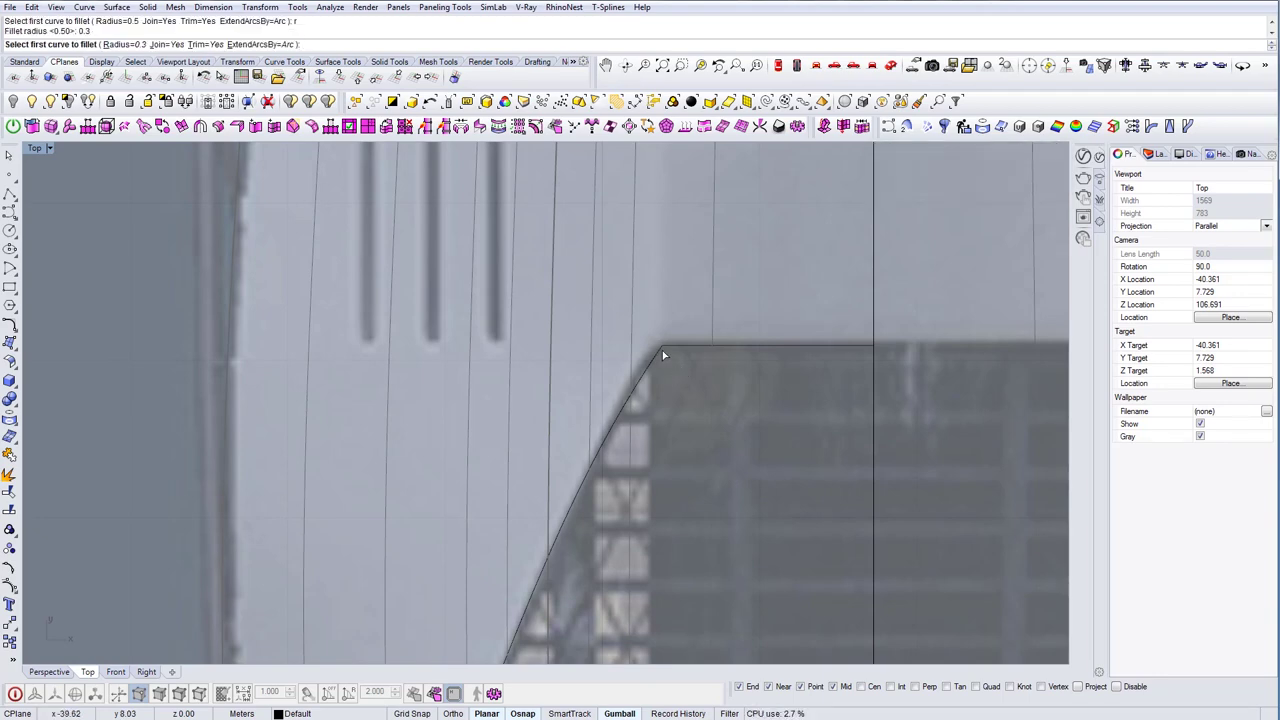
left_click(666, 348)
left_click(657, 356)
scroll(662, 345, "down", 5)
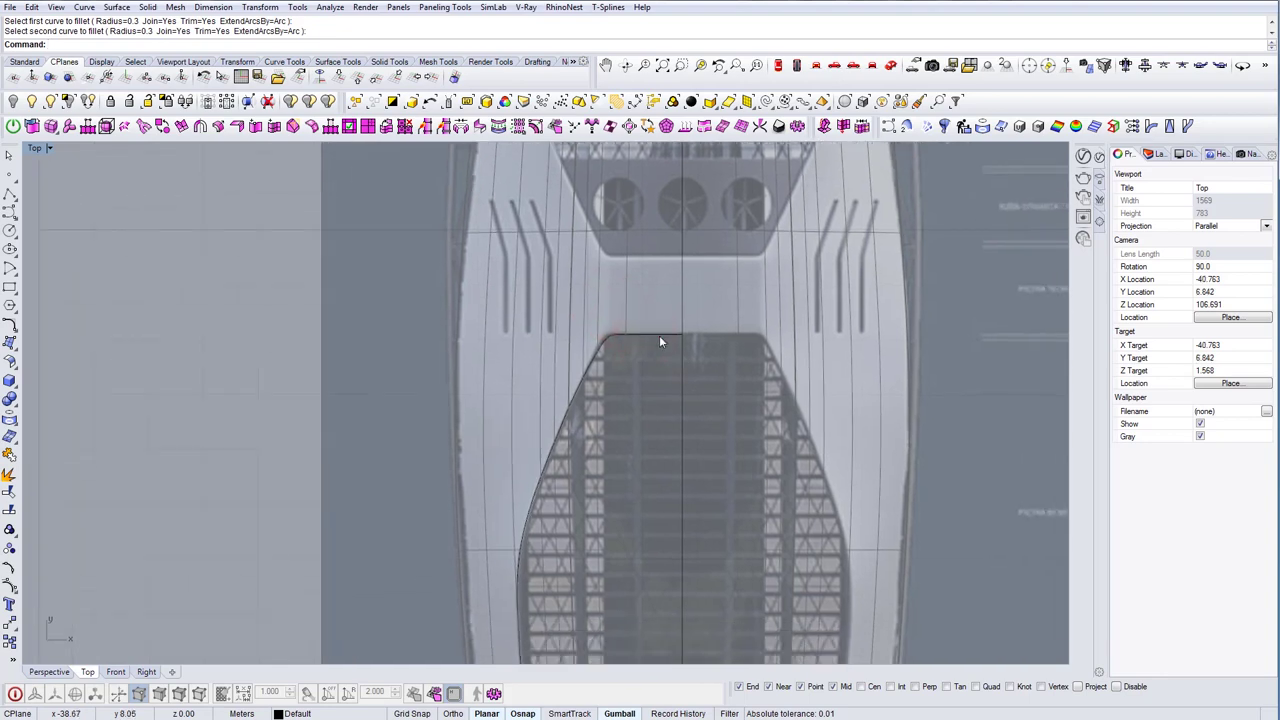
Draw a long horizontal helper line along the podium's upper edge, from beside the curve's lower part across to the side elevation
left_click(659, 340)
scroll(659, 345, "down", 8)
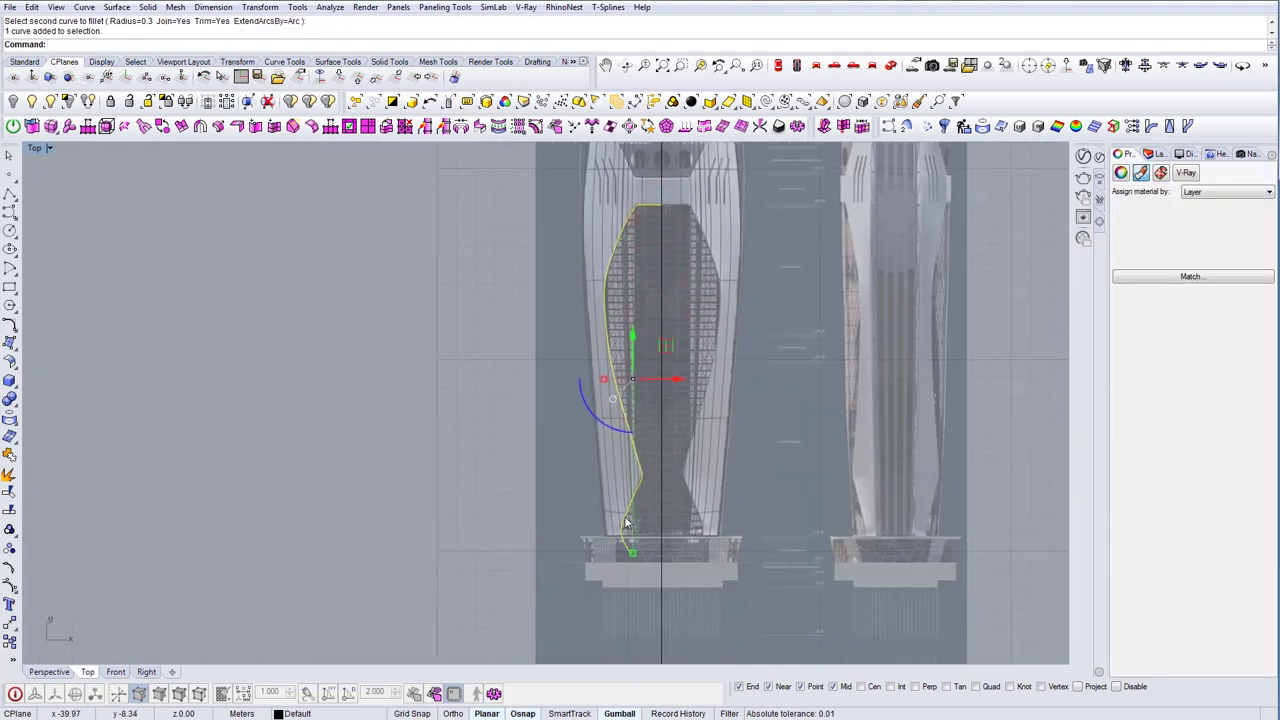
scroll(612, 470, "up", 4)
key("Escape")
type("L")
key("Return")
scroll(588, 480, "up", 2)
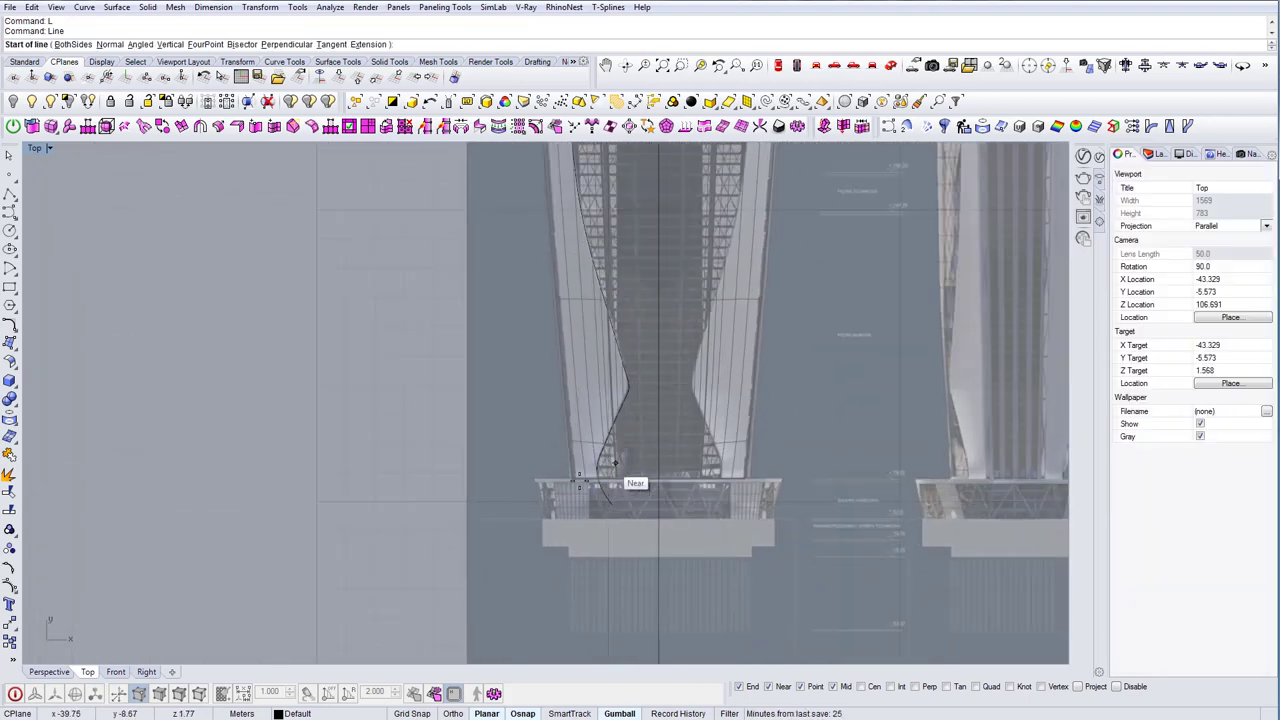
scroll(572, 482, "up", 2)
scroll(566, 481, "down", 3)
left_click(568, 490)
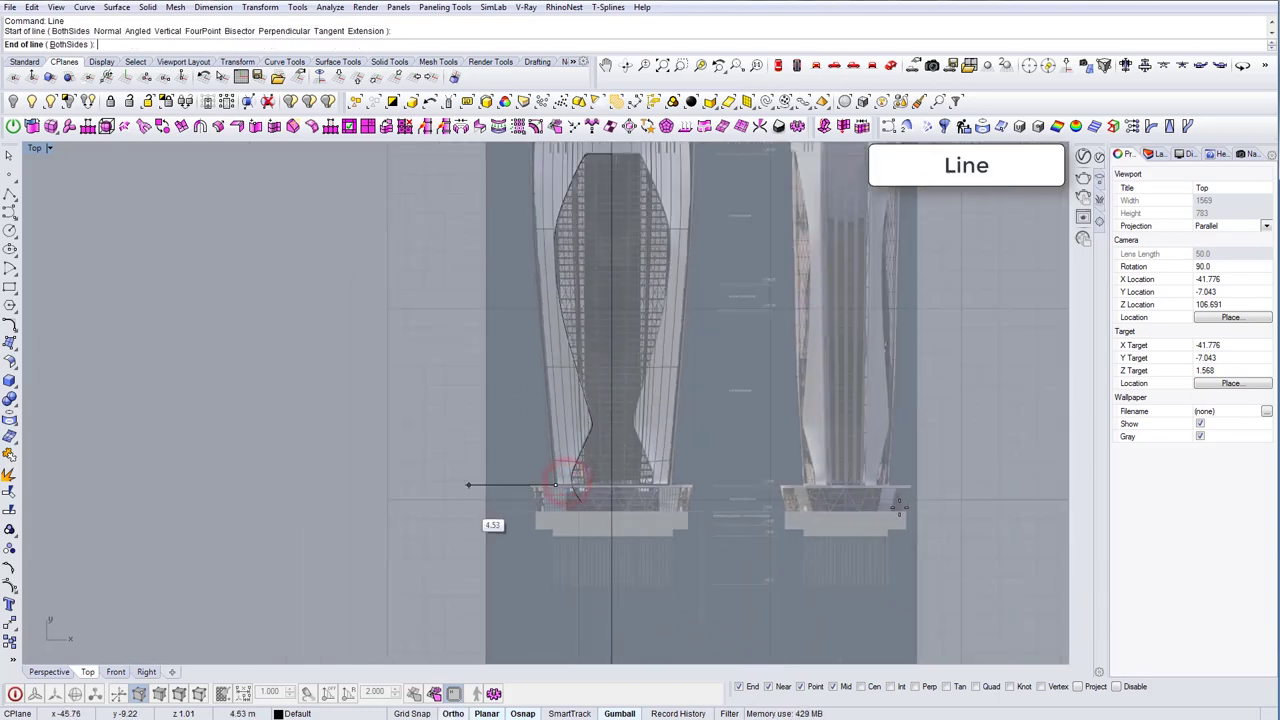
left_click(987, 506)
scroll(611, 514, "up", 4)
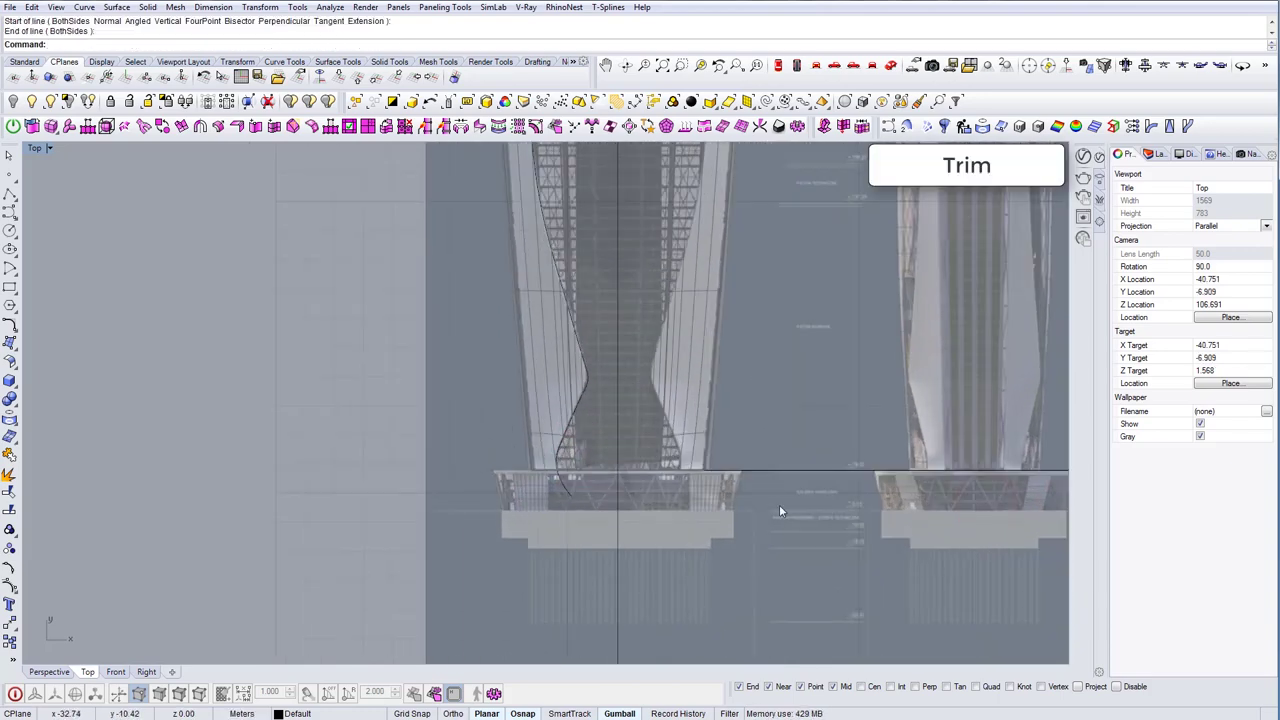
Trim off the part of the traced curve below the podium line
type("TR")
key("Return")
left_click_drag(794, 501, 745, 448)
key("Return")
left_click_drag(717, 567, 565, 550)
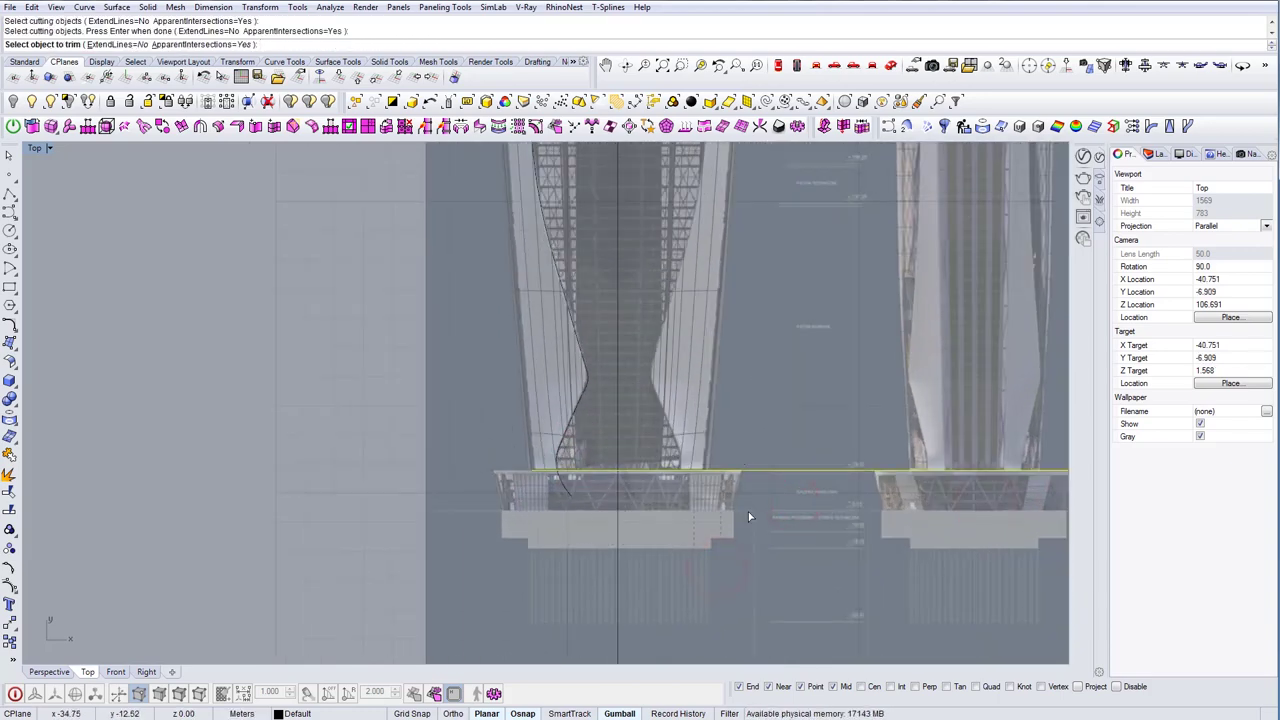
left_click(566, 497)
right_click(566, 497)
Draw a horizontal line from the trimmed curve's lower end to the centre line along the podium's upper edge
scroll(558, 440, "up", 3)
left_click(557, 432)
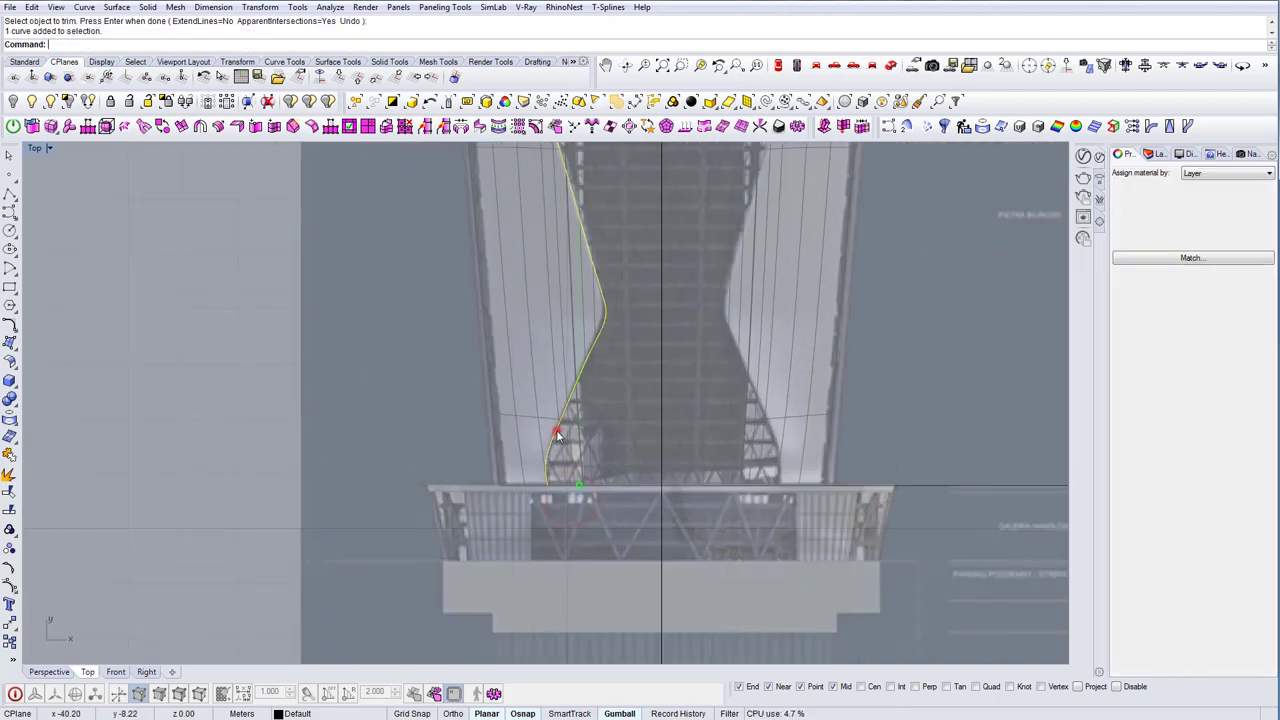
right_click_drag(623, 472, 626, 491)
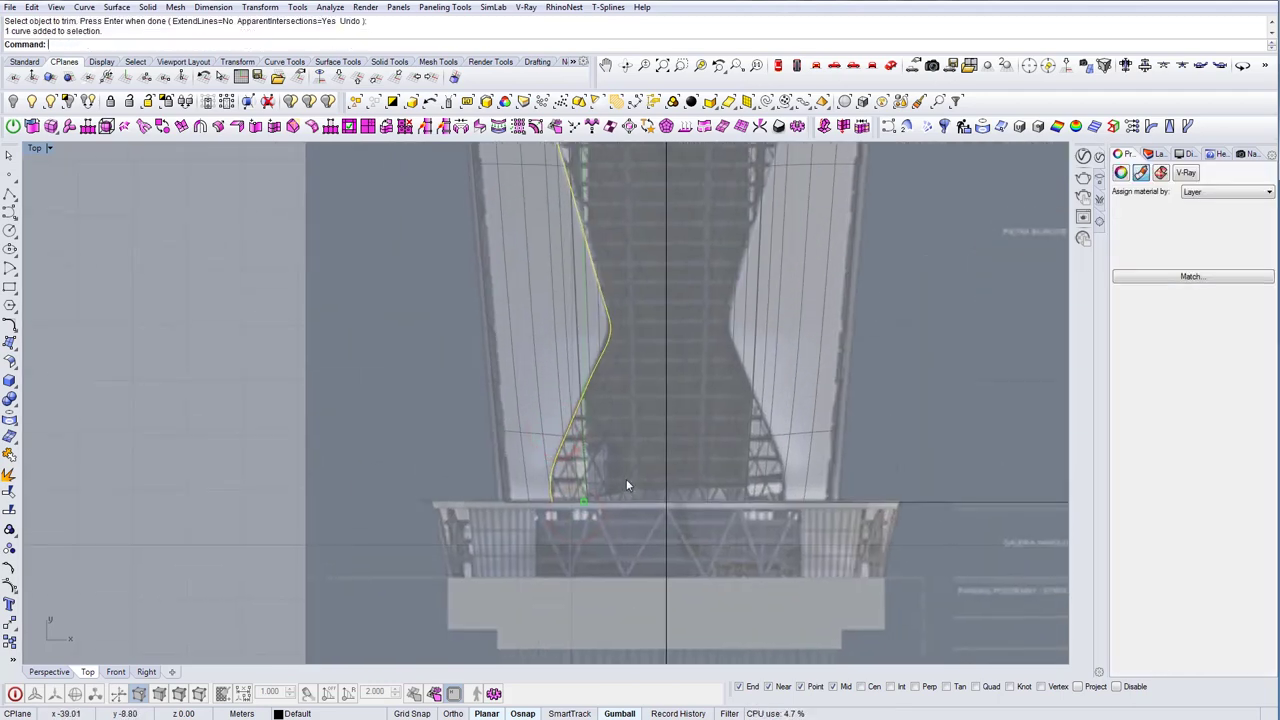
type("l")
key("Return")
left_click(554, 504)
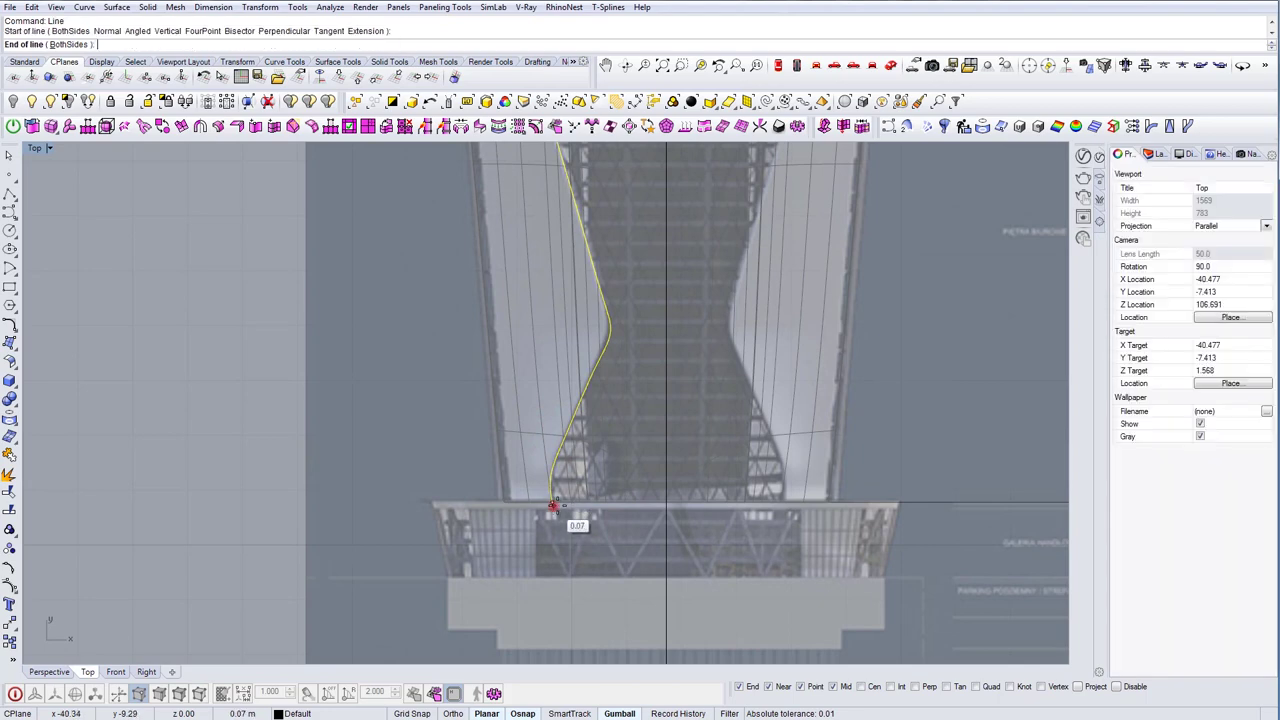
left_click(666, 505)
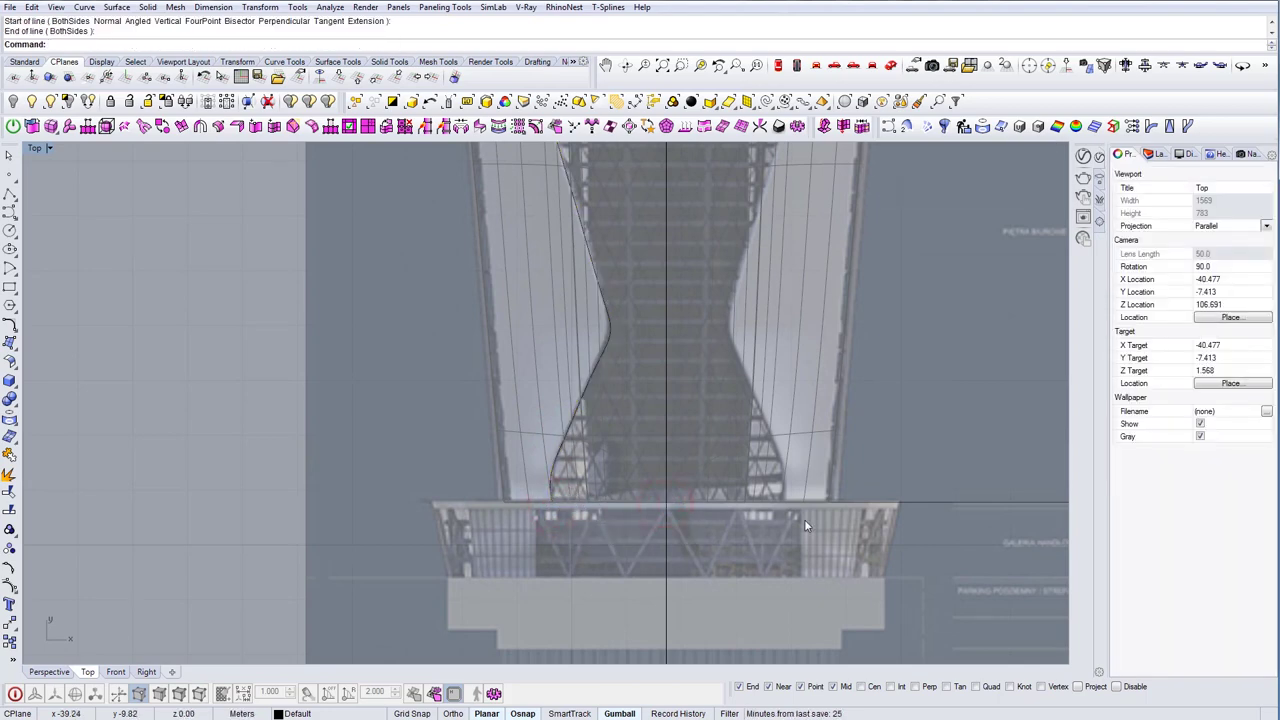
Delete the long podium helper line and join the traced curve with the short base line
left_click_drag(954, 525, 934, 479)
key("Delete")
left_click_drag(577, 534, 553, 489)
scroll(599, 534, "down", 14)
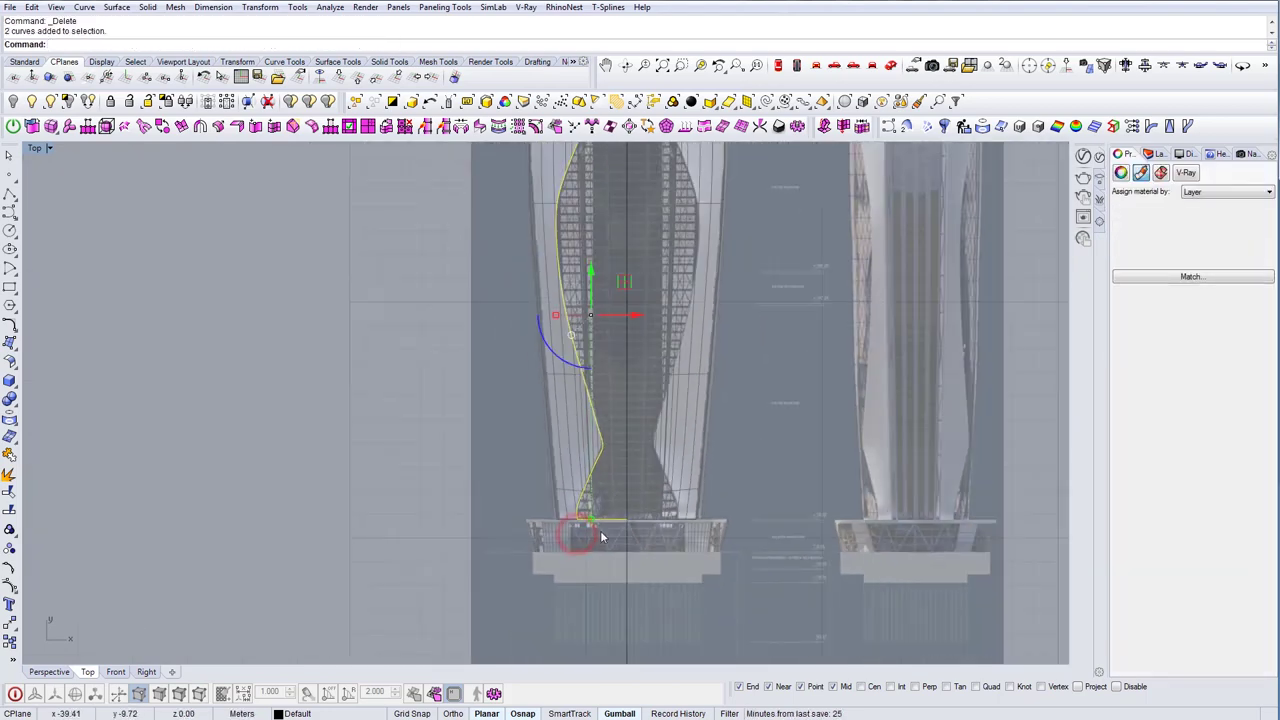
scroll(599, 322, "up", 4)
scroll(610, 320, "up", 2)
scroll(613, 318, "down", 3)
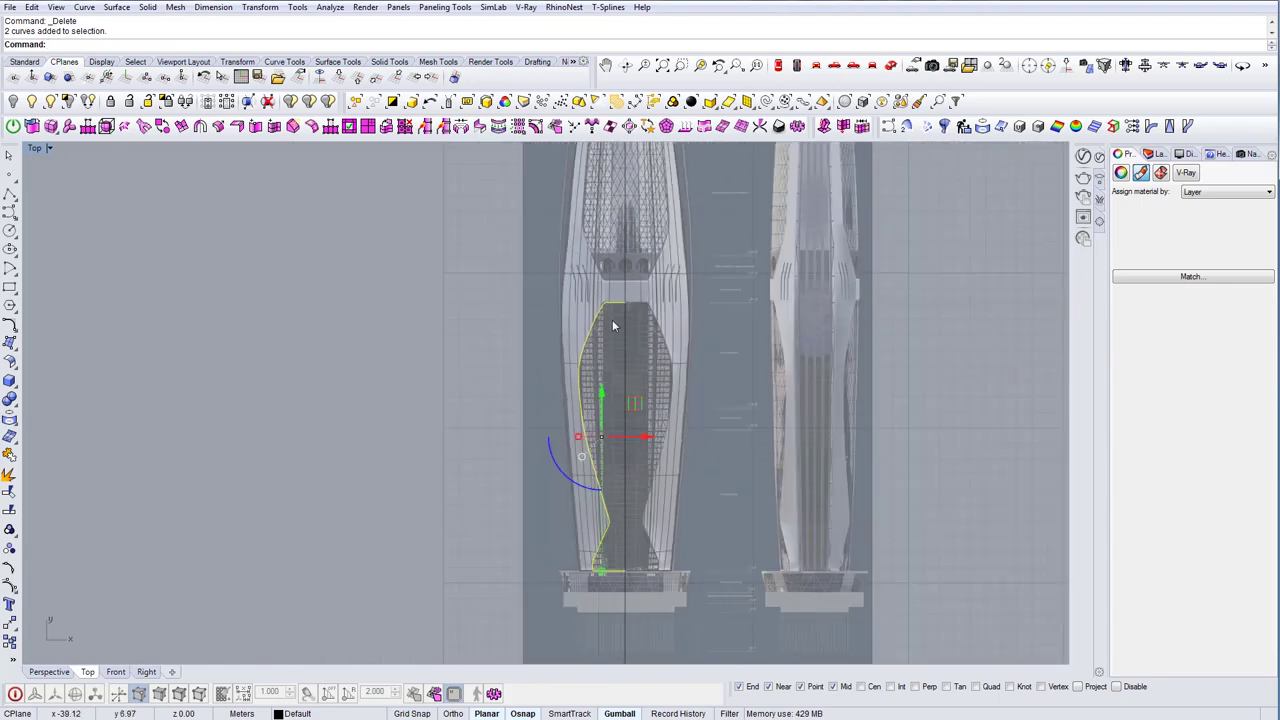
type("Join")
key("Return")
Mirror the joined outline about the vertical centre line and join both halves into one closed curve
type("Mirror")
key("Return")
scroll(655, 420, "down", 5)
left_click(651, 569)
left_click(655, 615)
scroll(648, 447, "up", 6)
left_click_drag(517, 361, 743, 513)
scroll(643, 434, "up", 6)
key("ctrl+j")
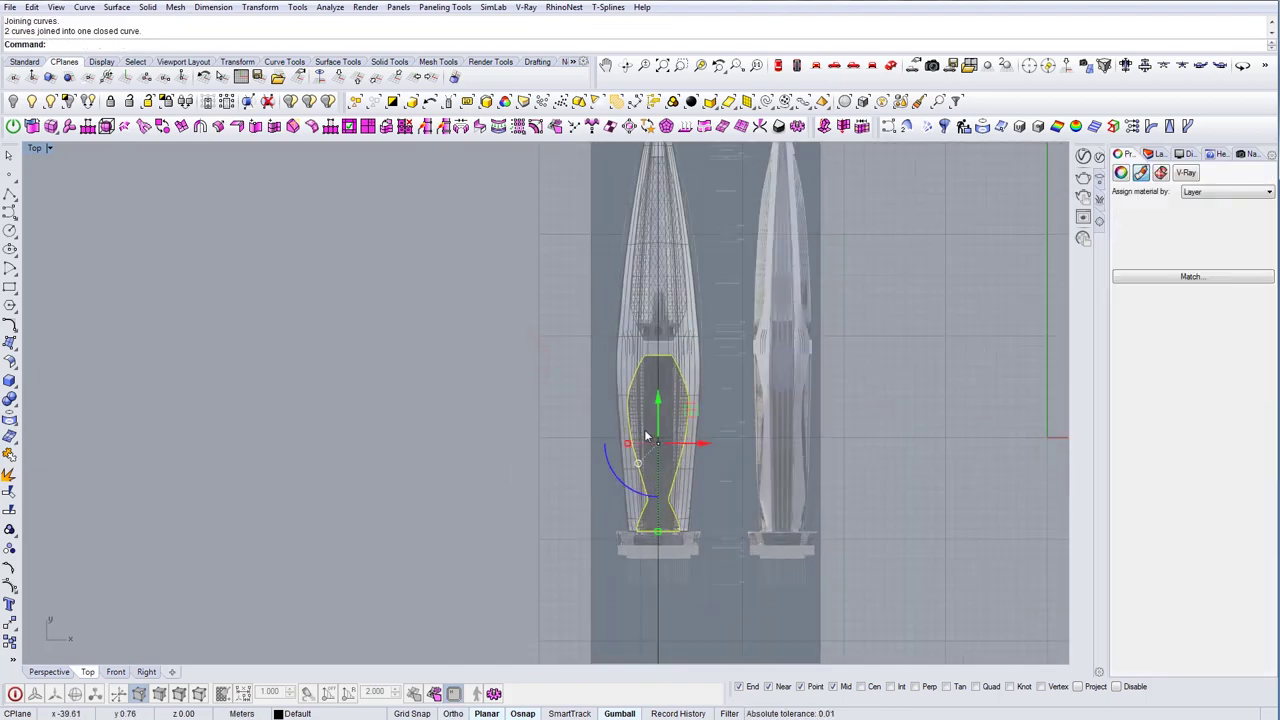
With object snaps off, start an interpolated curve at the upper opening's upper corner and trace its side edge down to the widest part
scroll(672, 354, "up", 8)
right_click_drag(650, 395, 628, 457)
scroll(628, 457, "down", 6)
right_click_drag(622, 315, 630, 378)
scroll(632, 297, "up", 6)
scroll(632, 298, "down", 4)
scroll(631, 348, "up", 6)
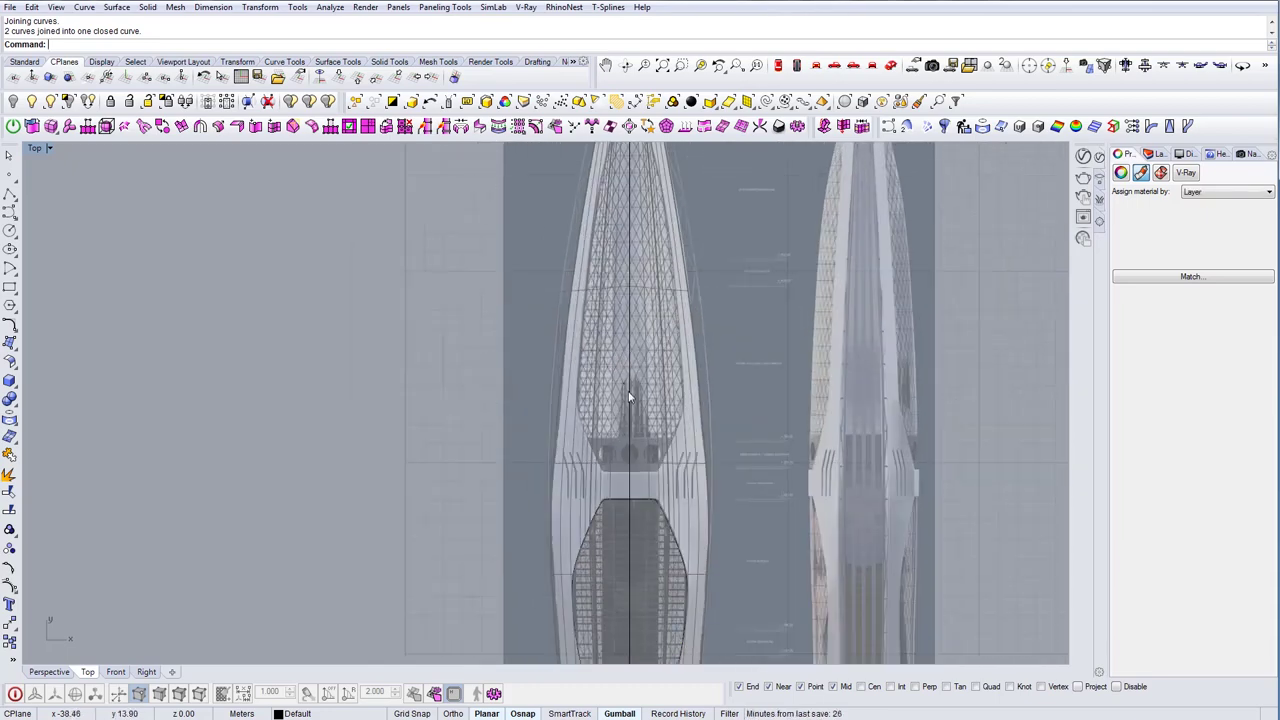
key("Escape")
scroll(700, 300, "up", 2)
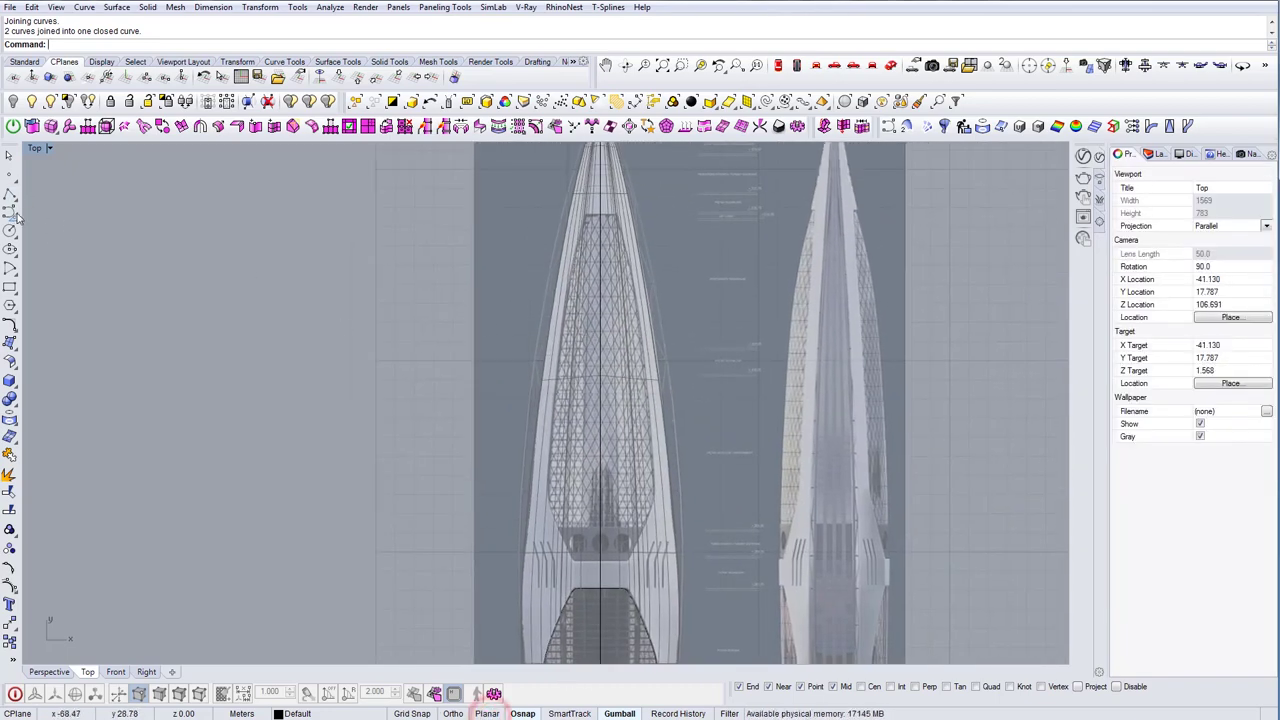
left_click(10, 213)
scroll(595, 212, "up", 5)
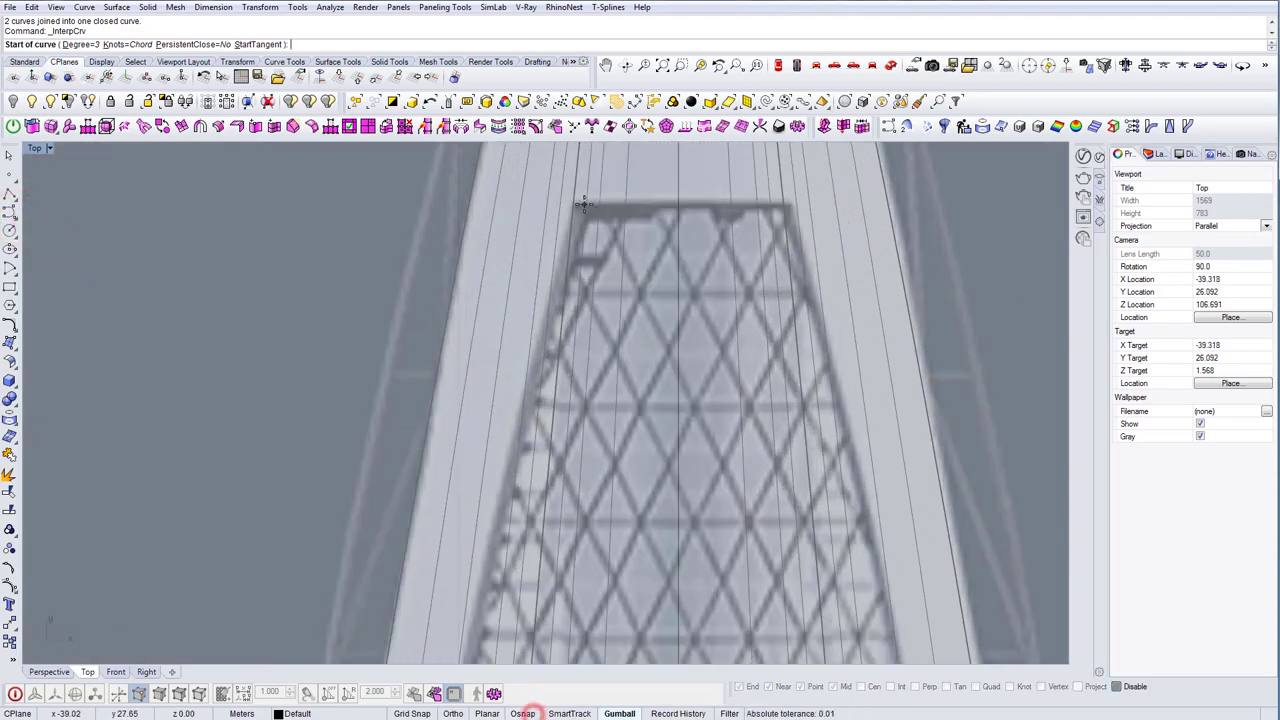
left_click(579, 206)
left_click(512, 460)
scroll(512, 460, "down", 4)
right_click_drag(512, 460, 532, 293)
left_click(497, 511)
right_click_drag(498, 509, 531, 277)
scroll(506, 462, "down", 9)
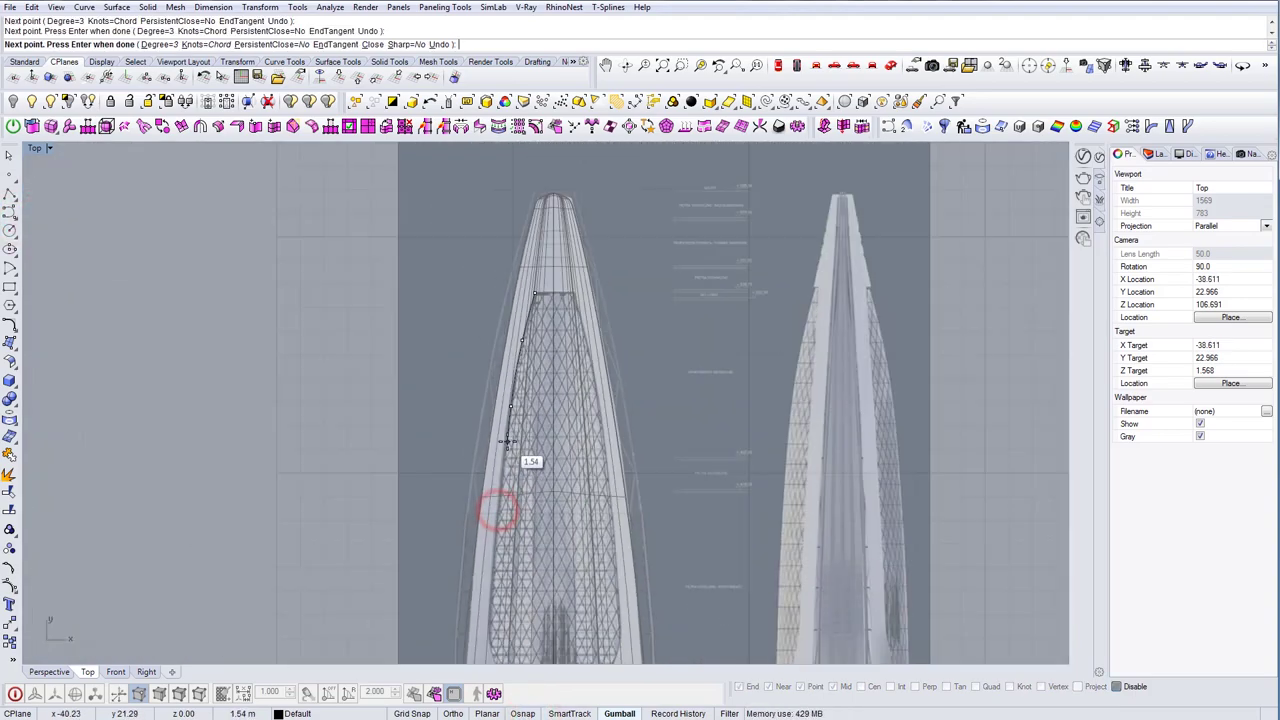
scroll(510, 445, "up", 3)
scroll(523, 429, "up", 3)
left_click(505, 428)
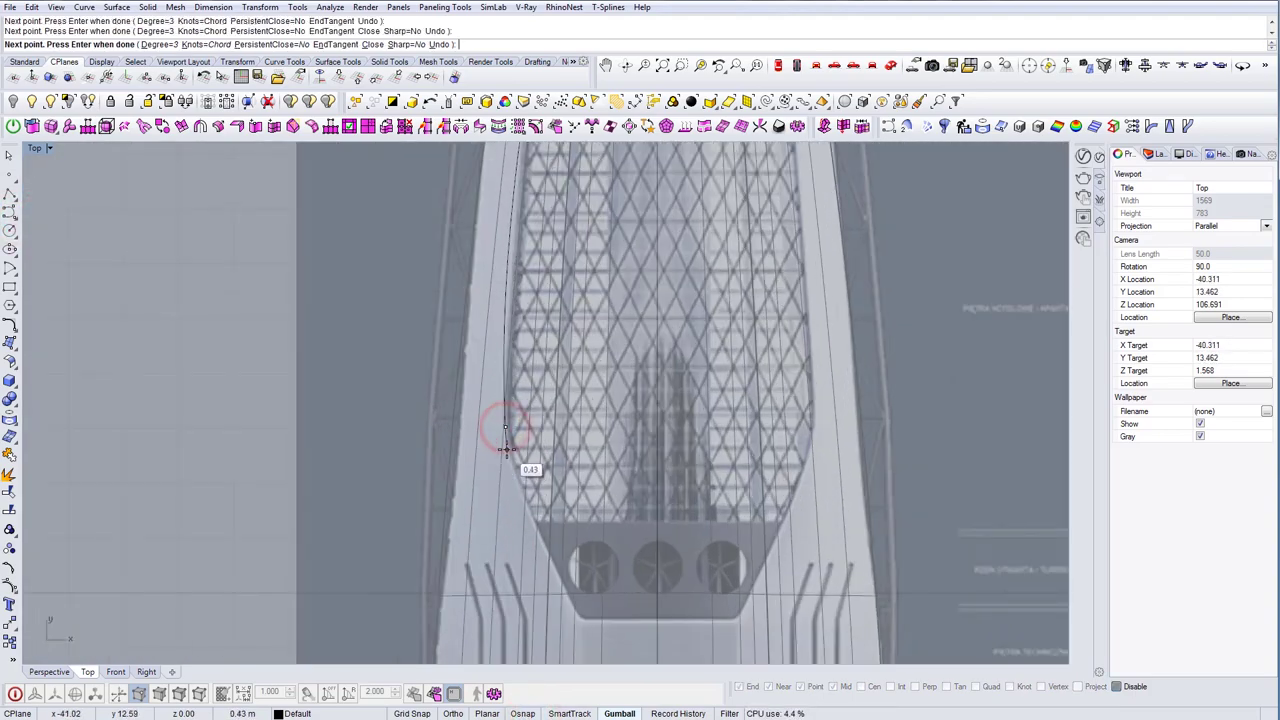
Continue the curve along the opening's slanted edge to its lower corner and finish it there
left_click(520, 486)
scroll(578, 616, "up", 10)
left_click(577, 617)
scroll(576, 618, "up", 6)
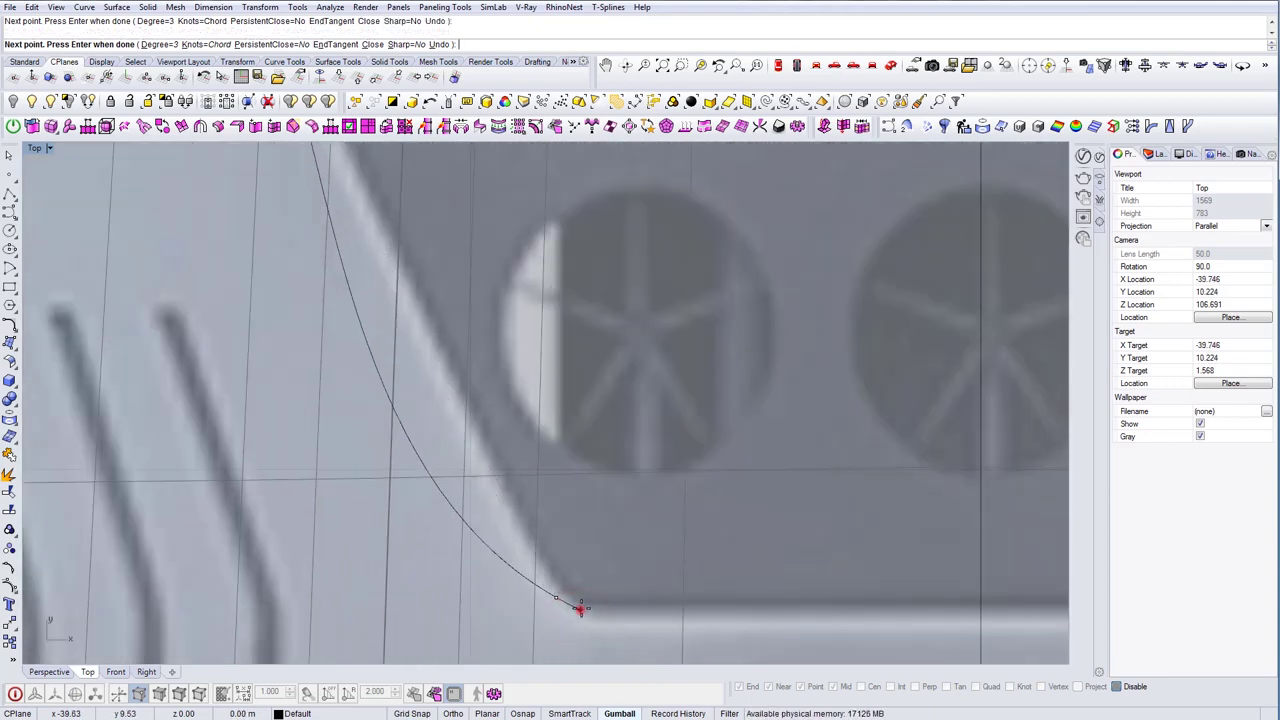
scroll(576, 620, "down", 2)
left_click(580, 608)
scroll(600, 601, "down", 10)
right_click(549, 578)
Show the new curve's control points and move the points above its lower end toward the opening's slanted edge
left_click(550, 577)
left_click(11, 586)
left_click_drag(461, 550, 556, 594)
left_click_drag(558, 537, 584, 506)
scroll(389, 354, "up", 2)
left_click_drag(515, 463, 578, 490)
left_click_drag(587, 434, 580, 431)
right_click_drag(580, 431, 541, 283)
Move the curve's end point horizontally along the opening's lower edge to the centre line
scroll(603, 518, "up", 10)
left_click(610, 516)
left_click_drag(646, 514, 1053, 515)
Shift the control point at the opening's lower corner and select the curve's end point at the centre line
scroll(668, 512, "down", 2)
left_click_drag(560, 500, 645, 537)
left_click_drag(655, 475, 703, 543)
right_click_drag(872, 488, 800, 486)
left_click_drag(800, 486, 934, 570)
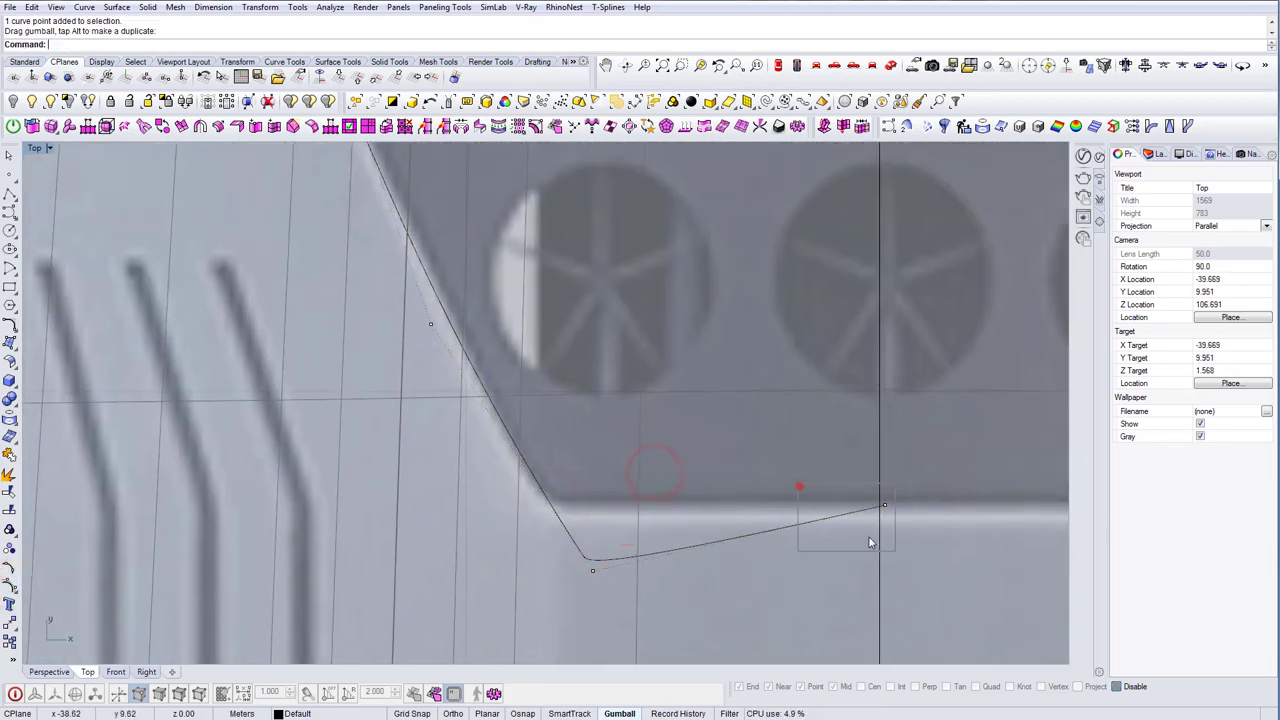
Delete the curve's end control point at the centreline and refit the remaining lower points along the fan panel's slanted left edge
key("Delete")
scroll(727, 514, "down", 4)
scroll(817, 535, "down", 1)
right_click_drag(817, 538, 869, 594)
left_click_drag(580, 426, 662, 500)
right_click_drag(645, 440, 643, 483)
left_click_drag(543, 341, 622, 400)
left_click_drag(616, 335, 610, 337)
Adjust the control point at the widest bend so the curve follows the lattice opening's left edge
right_click_drag(516, 227, 561, 457)
left_click_drag(514, 431, 600, 464)
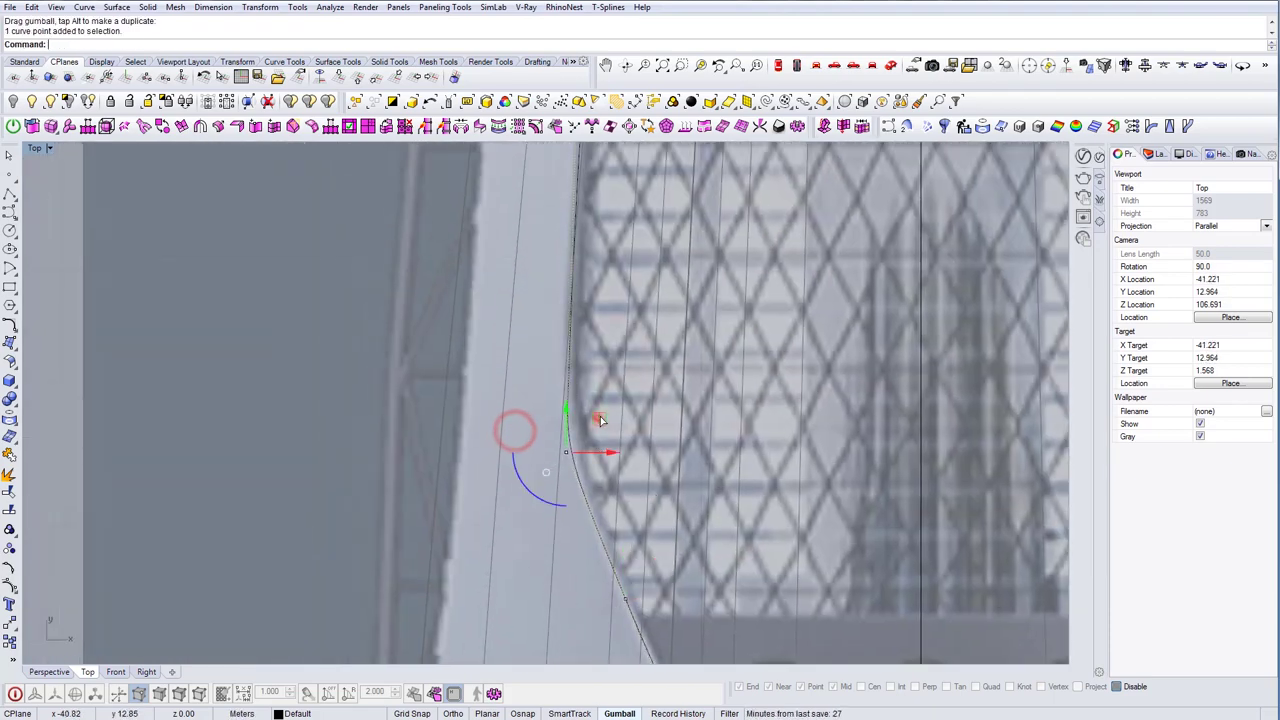
left_click_drag(601, 420, 603, 421)
scroll(602, 421, "down", 9)
right_click_drag(602, 421, 601, 499)
scroll(601, 437, "up", 5)
scroll(601, 500, "down", 3)
scroll(632, 374, "up", 6)
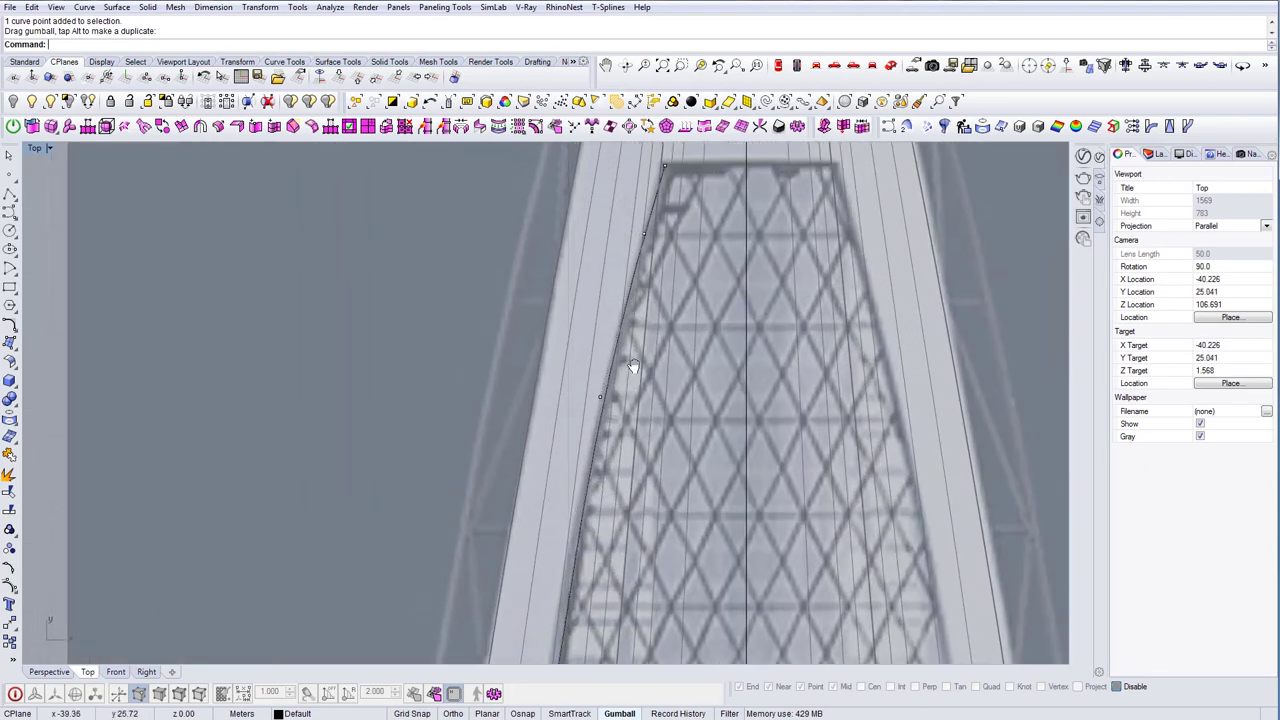
key("Escape")
Draw a horizontal line about 0.79 m long from the curve's upper end along the lattice opening's top edge to the centreline
scroll(632, 374, "down", 3)
scroll(661, 252, "up", 5)
right_click_drag(657, 289, 643, 298)
type("L")
key("Return")
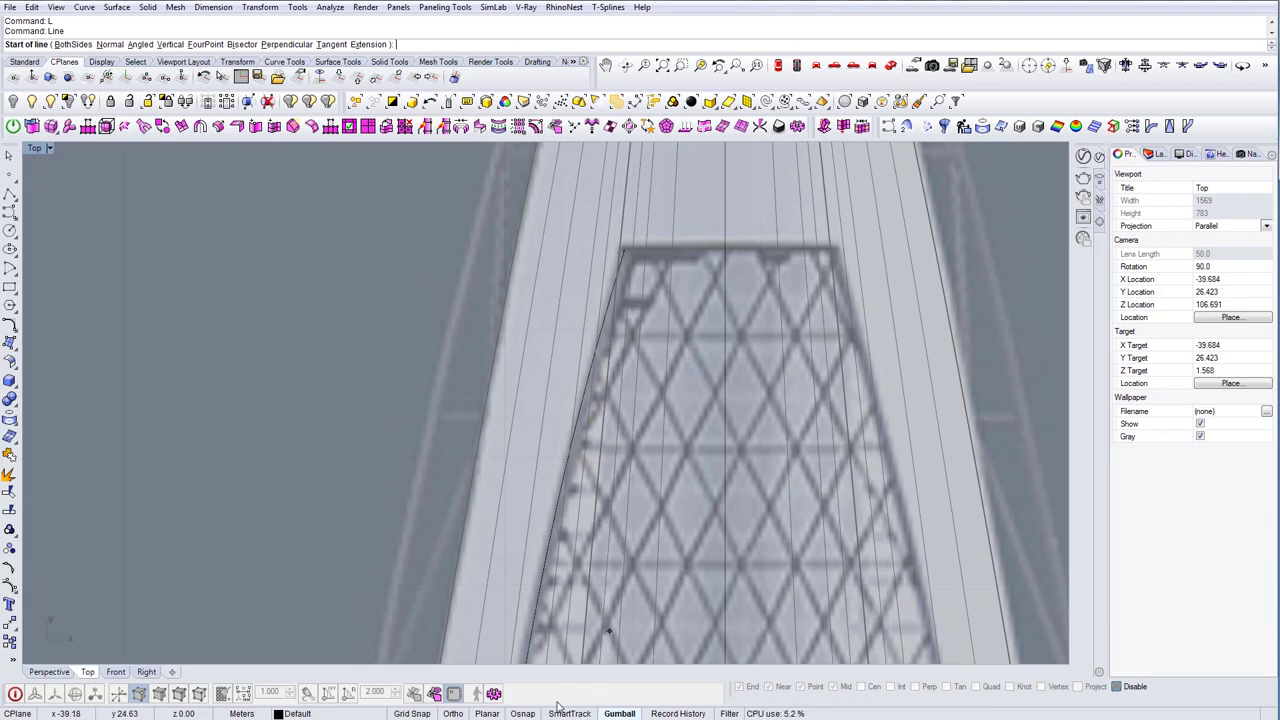
left_click(623, 251)
scroll(623, 251, "down", 2)
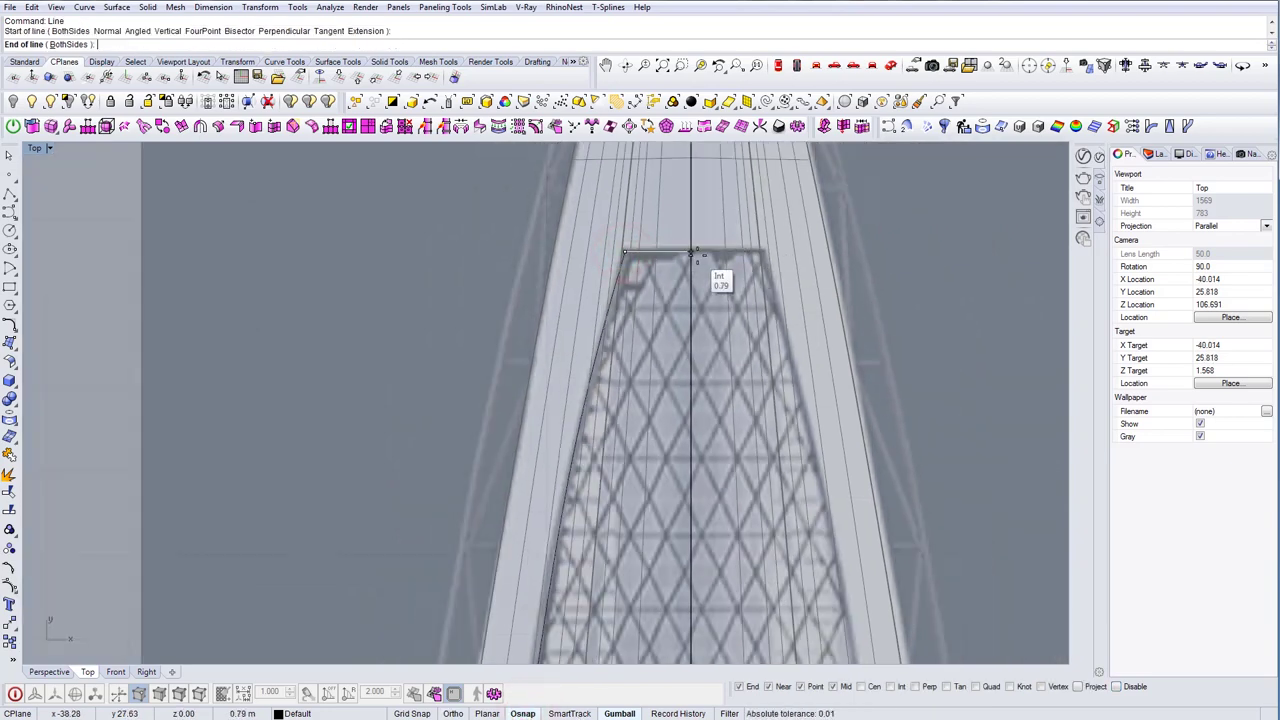
left_click(691, 251)
Try a 0.3 radius fillet on the opening's upper left corner
scroll(649, 255, "up", 2)
type("F")
key("Return")
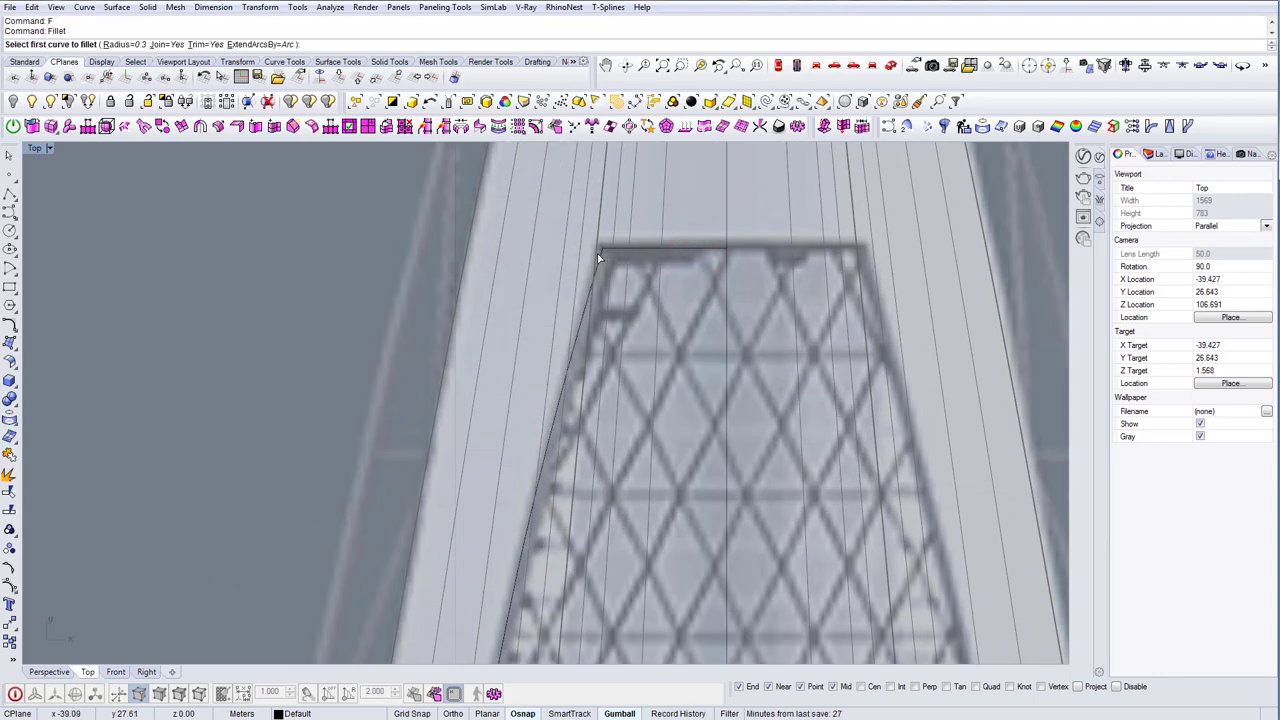
left_click(599, 262)
left_click(614, 249)
key("ctrl+z")
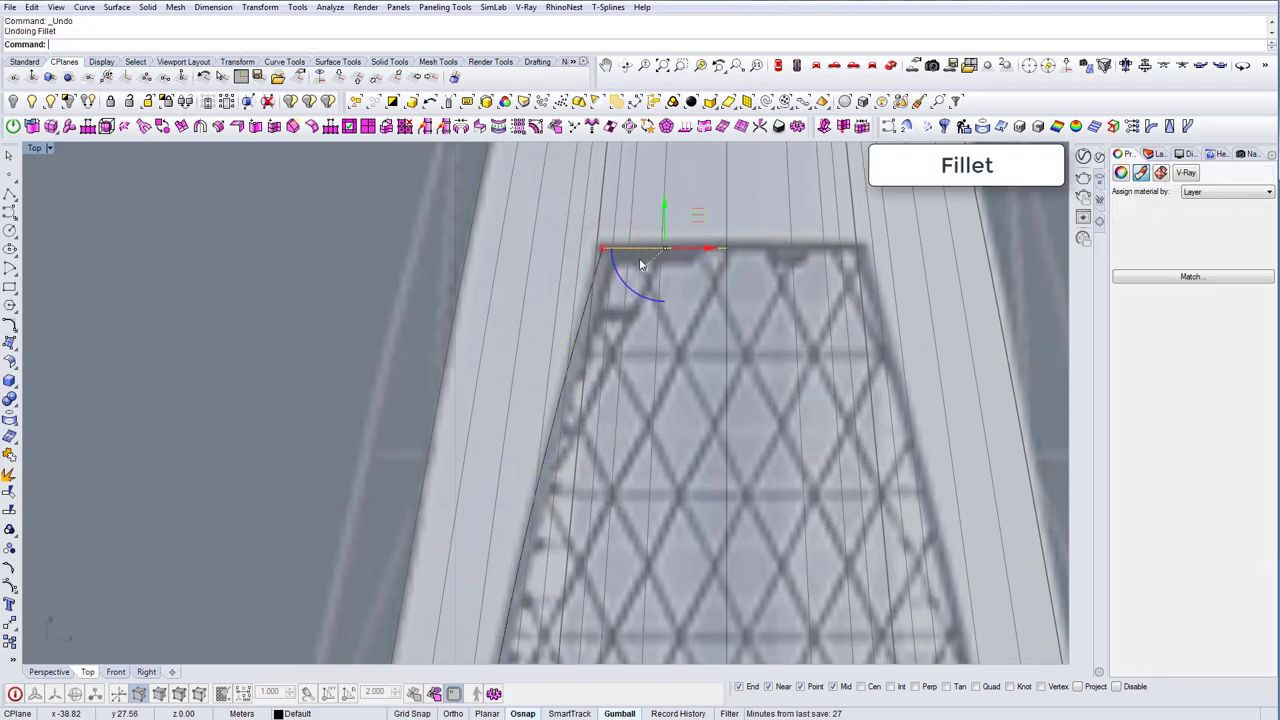
Fillet the opening's upper left corner between the side curve and the top line with radius 0.1
type("F")
key("Return")
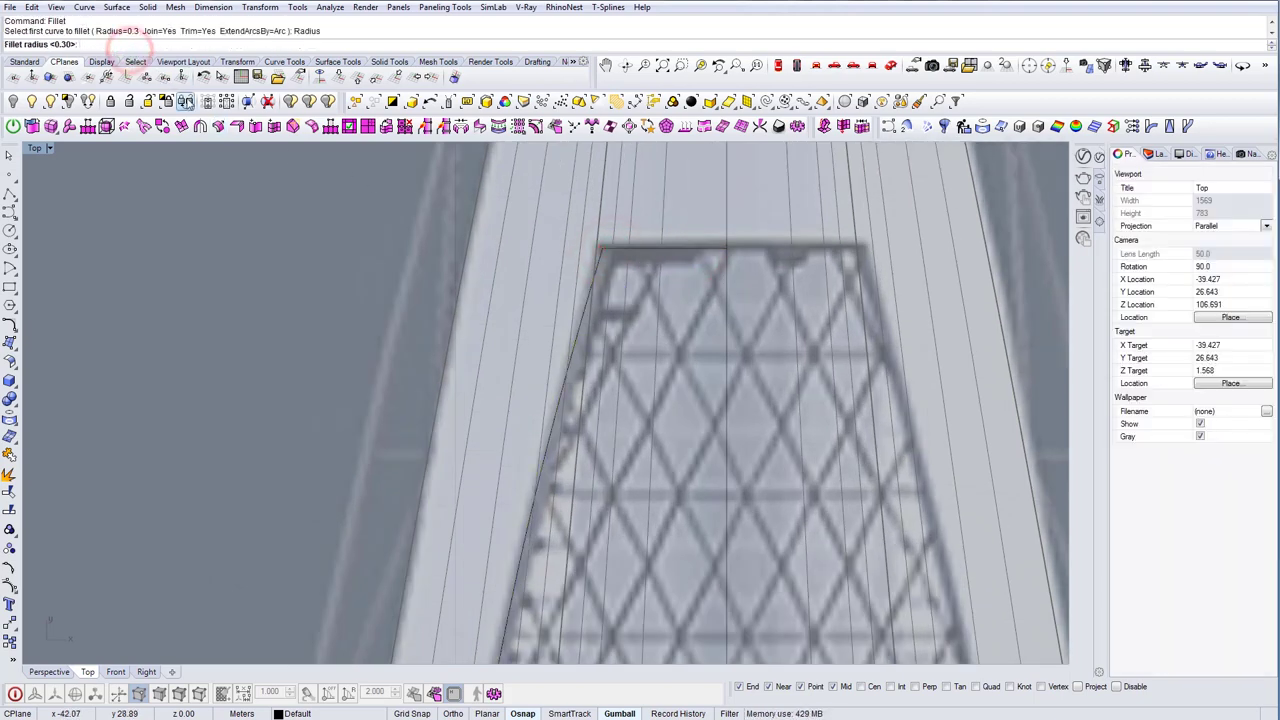
key("Return")
left_click(605, 258)
left_click(604, 256)
Draw a horizontal line along the fan panel's bottom edge, from outside the side curve to the centreline
scroll(603, 252, "down", 5)
scroll(640, 545, "up", 5)
right_click_drag(632, 547, 639, 487)
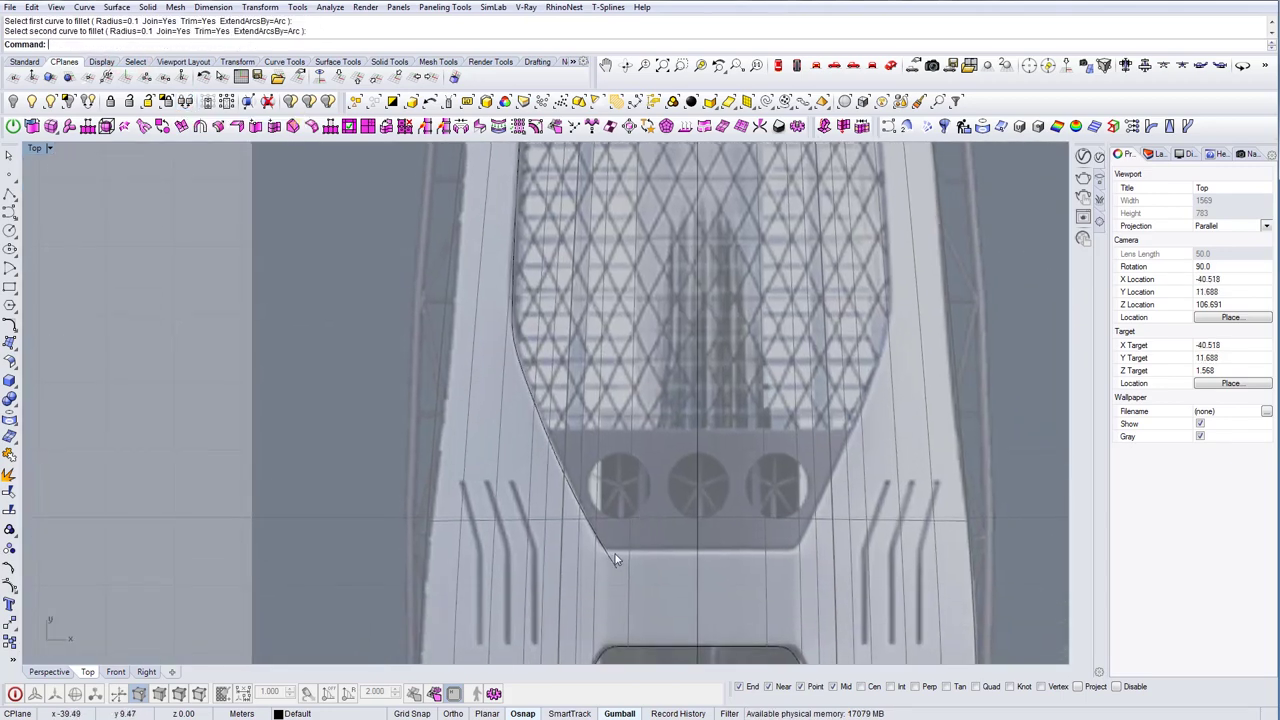
type("L")
key("Return")
scroll(605, 555, "up", 3)
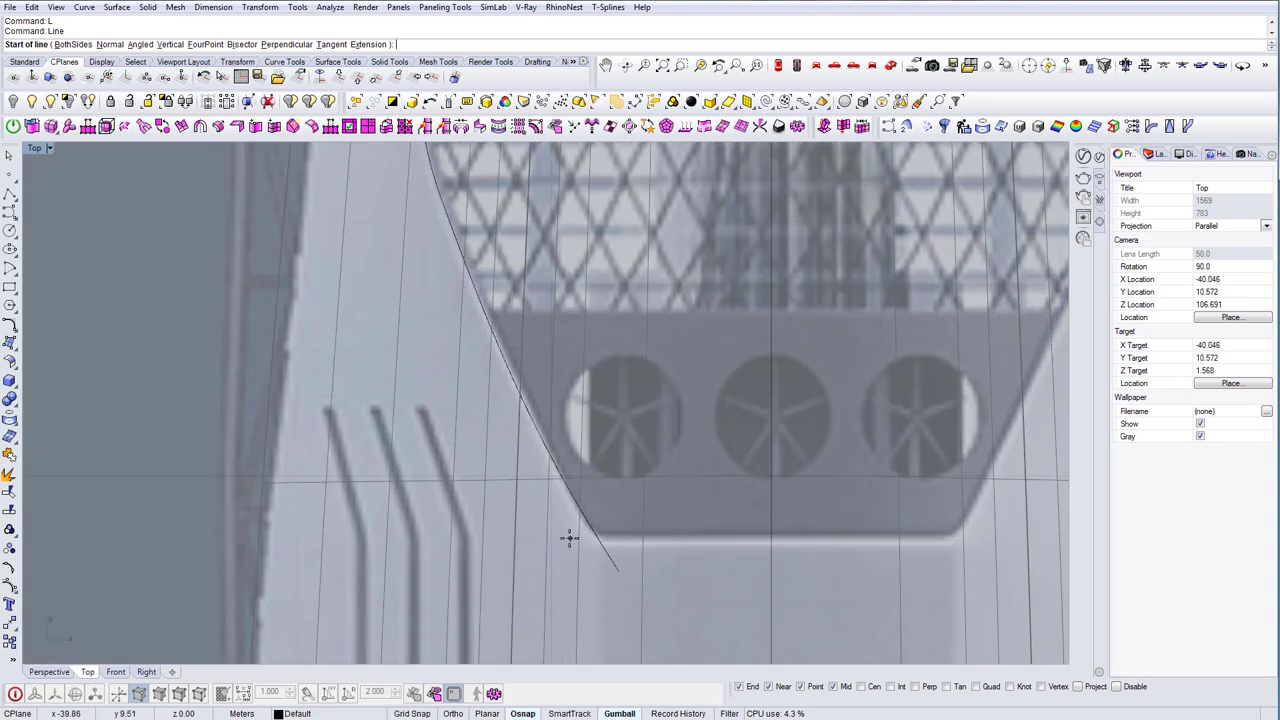
left_click(568, 538)
left_click(767, 536)
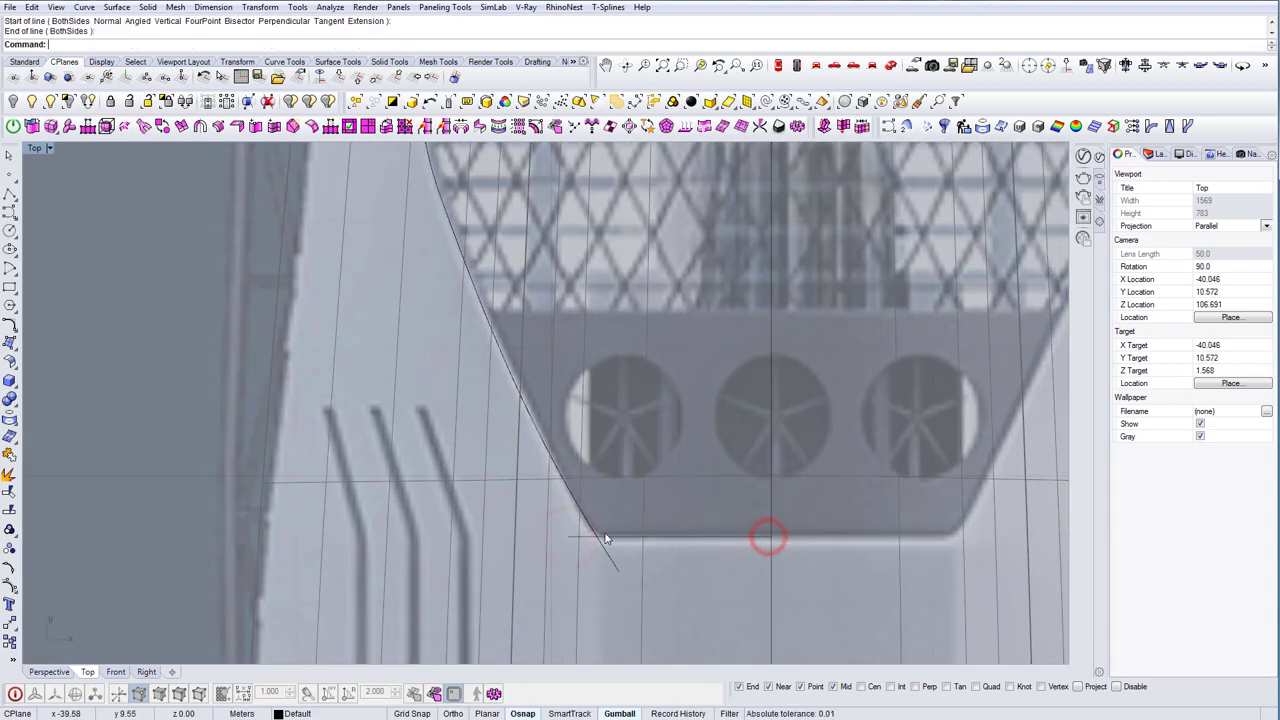
Fillet the fan panel's lower left corner between the side curve and the bottom line with radius 0.3
type("F")
key("Return")
left_click(124, 46)
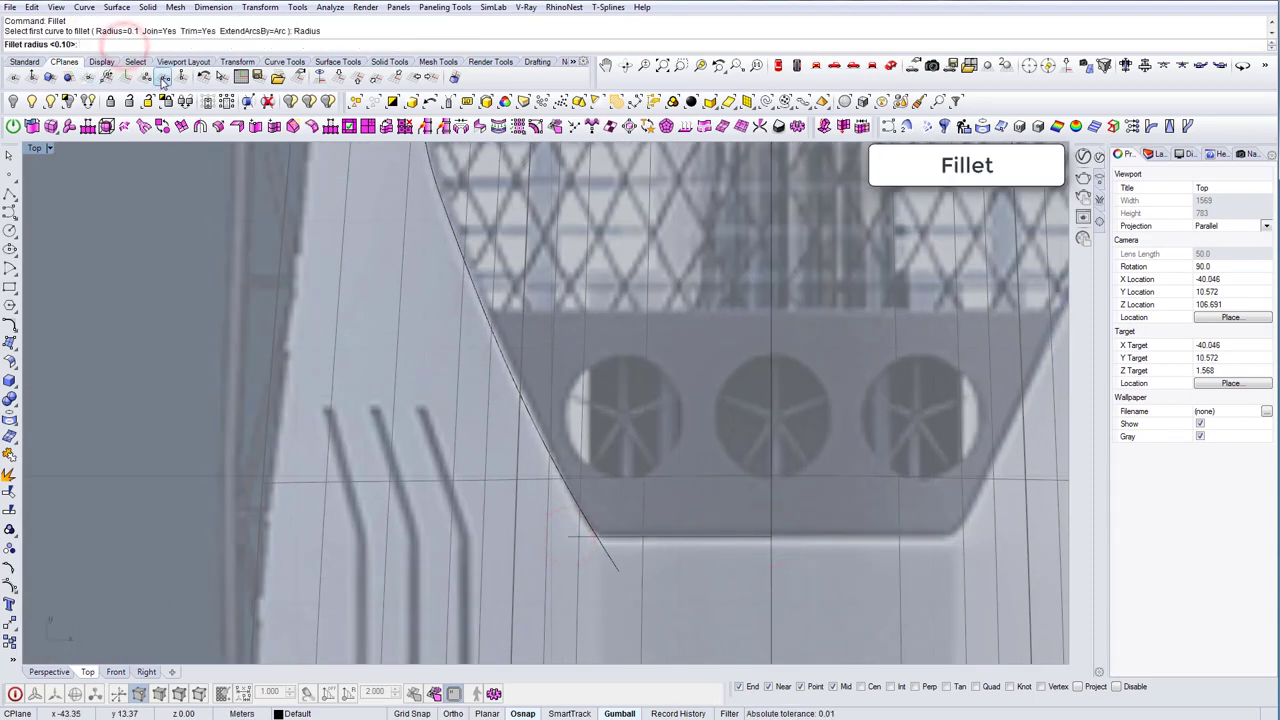
type("0.3")
key("Return")
left_click(595, 529)
left_click(609, 536)
Mirror the half outline across the building's vertical centreline, keeping the original
scroll(635, 545, "down", 5)
left_click(649, 546)
scroll(649, 545, "down", 6)
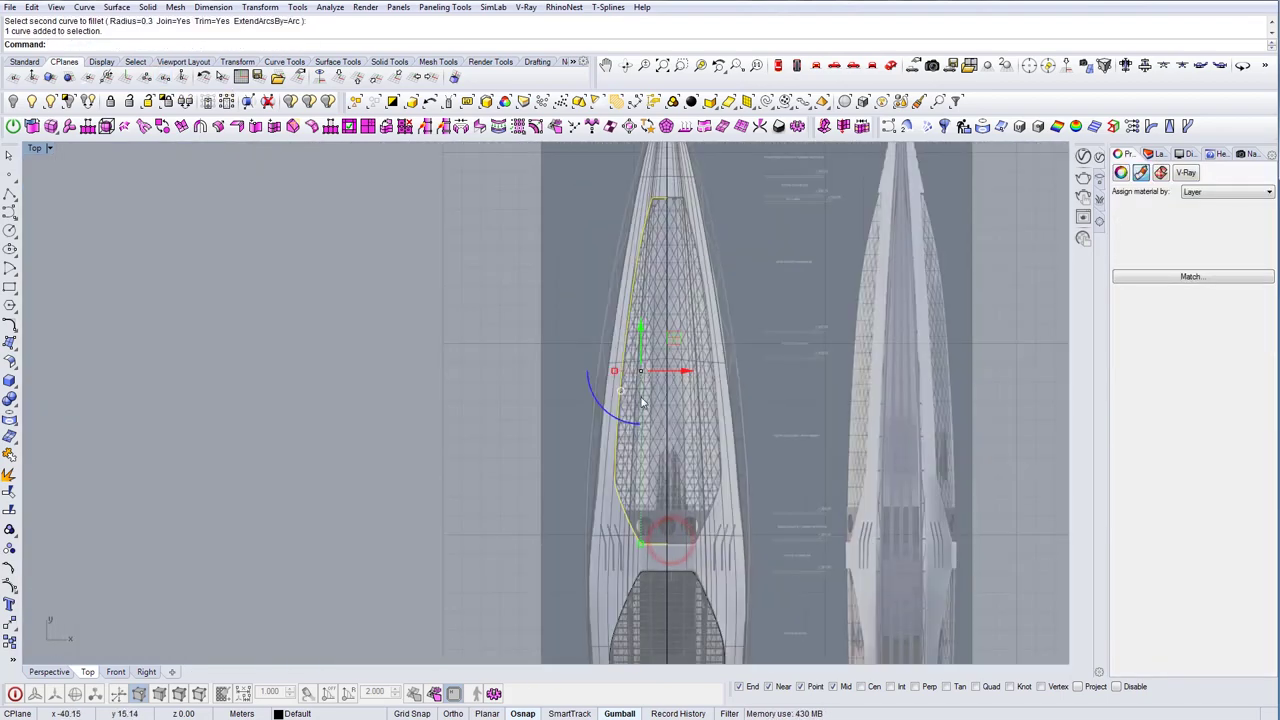
scroll(650, 388, "down", 1)
key("Return")
scroll(682, 445, "down", 4)
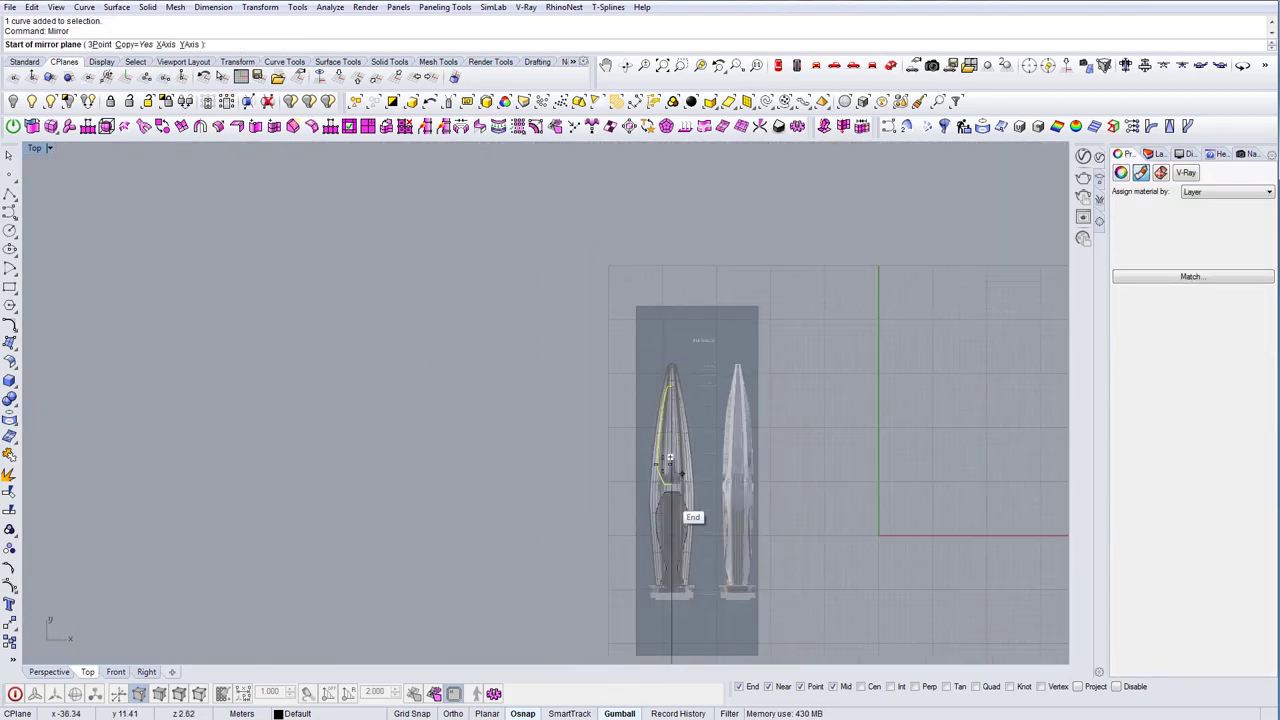
left_click(659, 625)
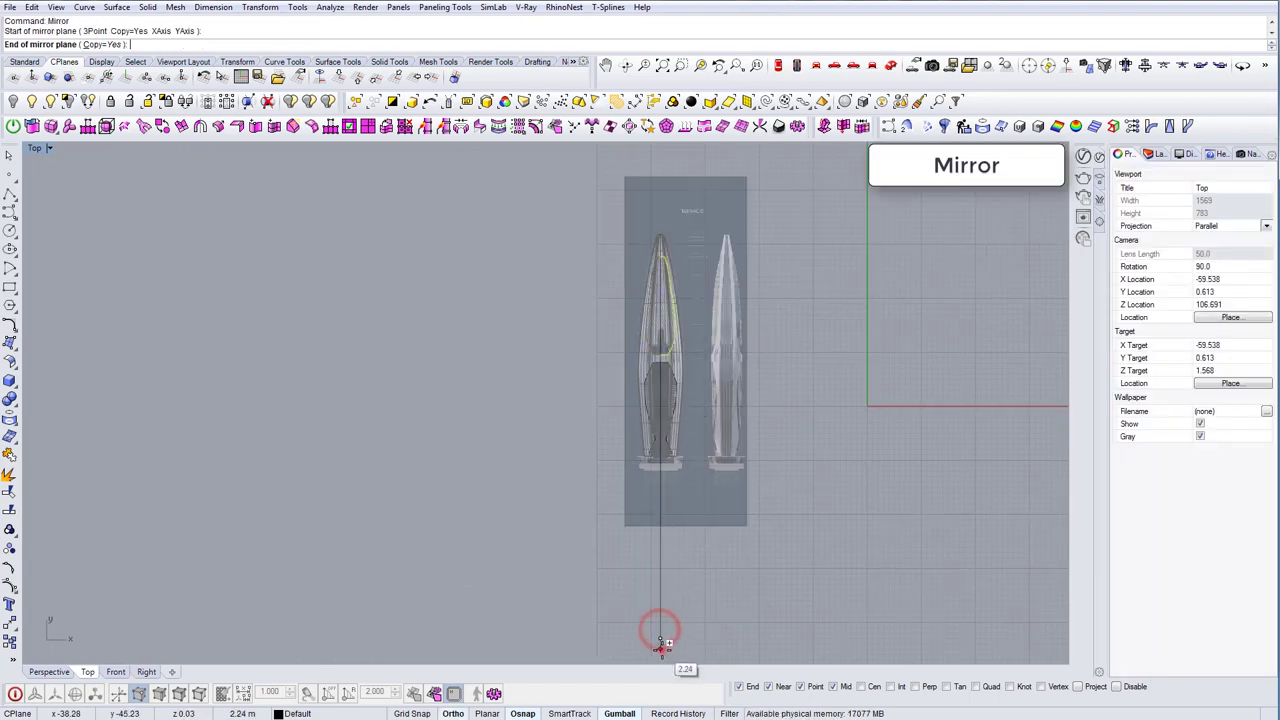
left_click(660, 634)
Join the two mirrored halves into one closed outline
scroll(670, 370, "up", 3)
scroll(643, 273, "down", 2)
left_click_drag(489, 297, 718, 534)
type("join")
key("Return")
key("Escape")
Draw a line across the outline along the fan panel's top edge, extending past both sides
scroll(640, 550, "up", 5)
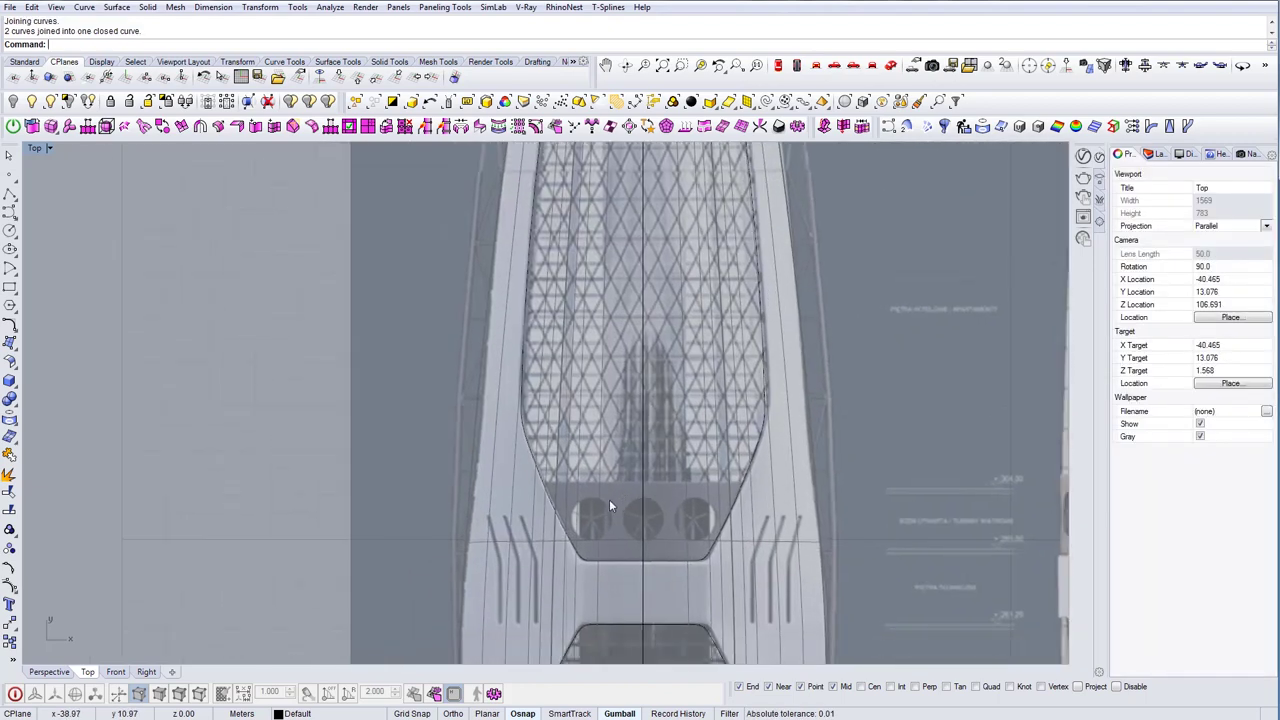
type("L")
key("Return")
scroll(565, 492, "up", 3)
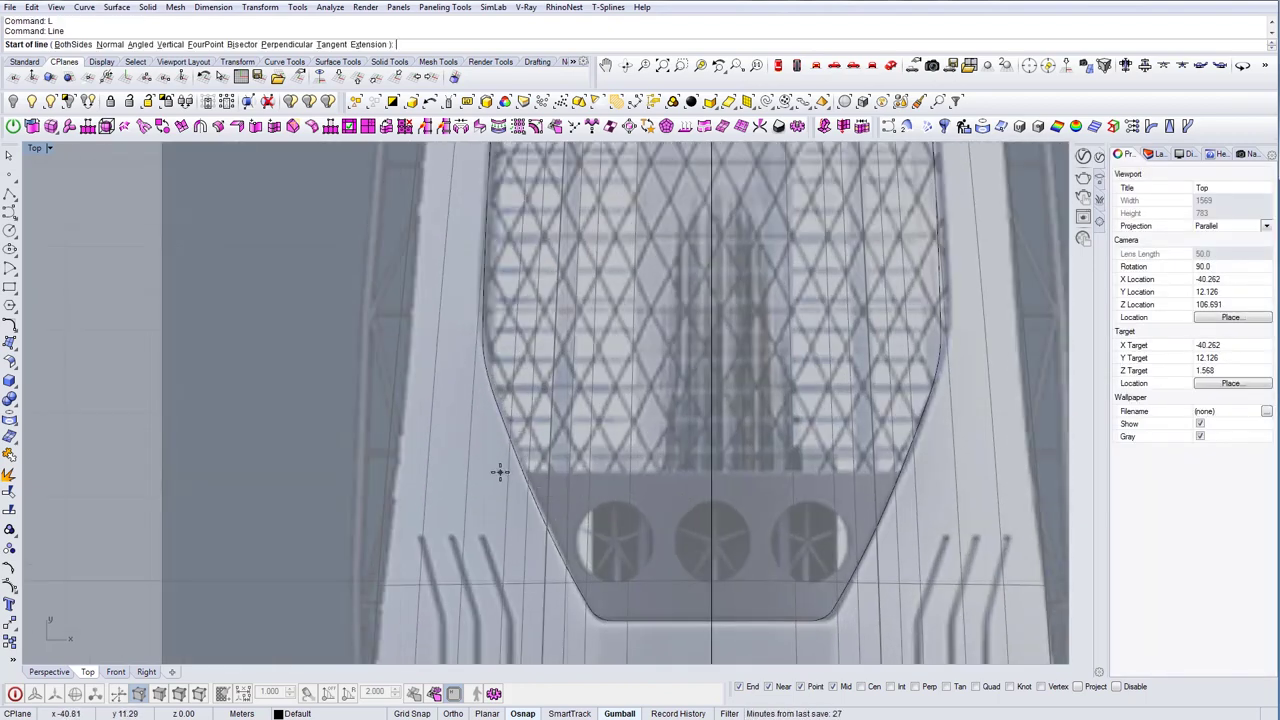
left_click(500, 472)
left_click(945, 484)
Trim both ends of the fan panel's top line that overhang the closed outline
type("TR")
key("Return")
left_click_drag(917, 505, 450, 407)
key("Return")
left_click(506, 469)
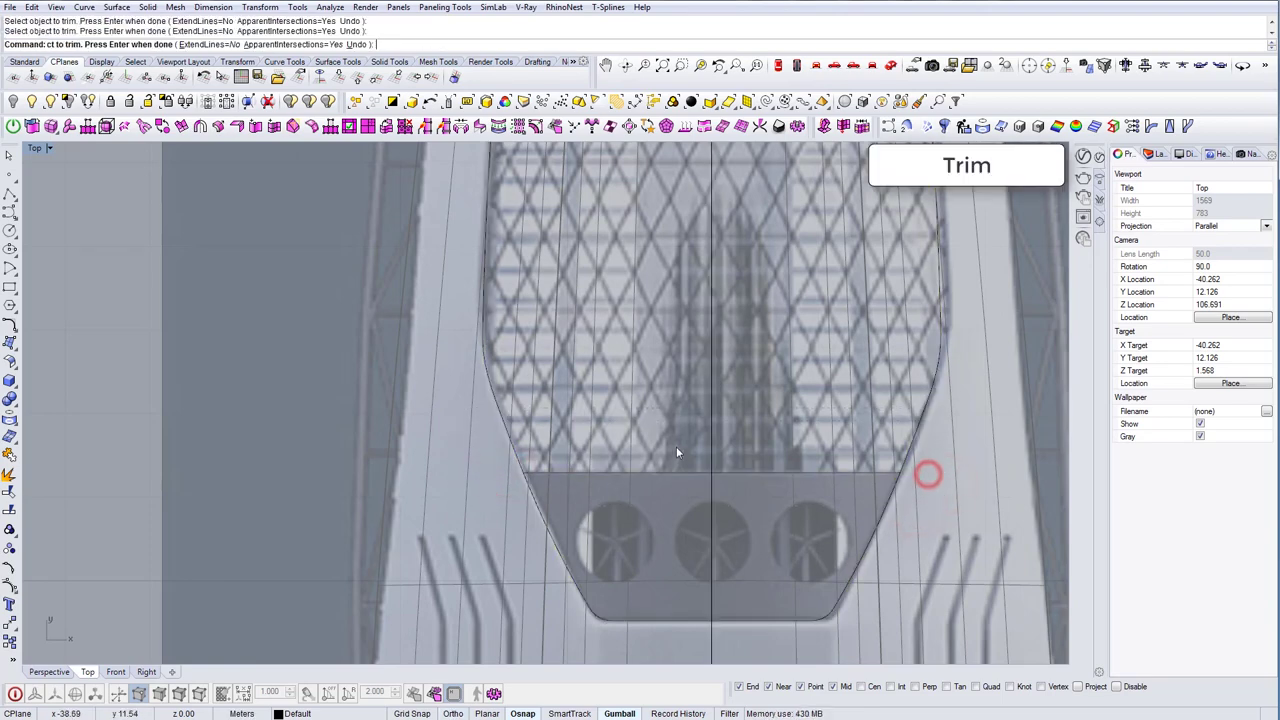
left_click(927, 472)
key("Return")
Draw a circle centred on the centreline that matches the middle fan's outer edge
scroll(676, 445, "down", 3)
type("Circle")
key("Return")
scroll(630, 505, "up", 3)
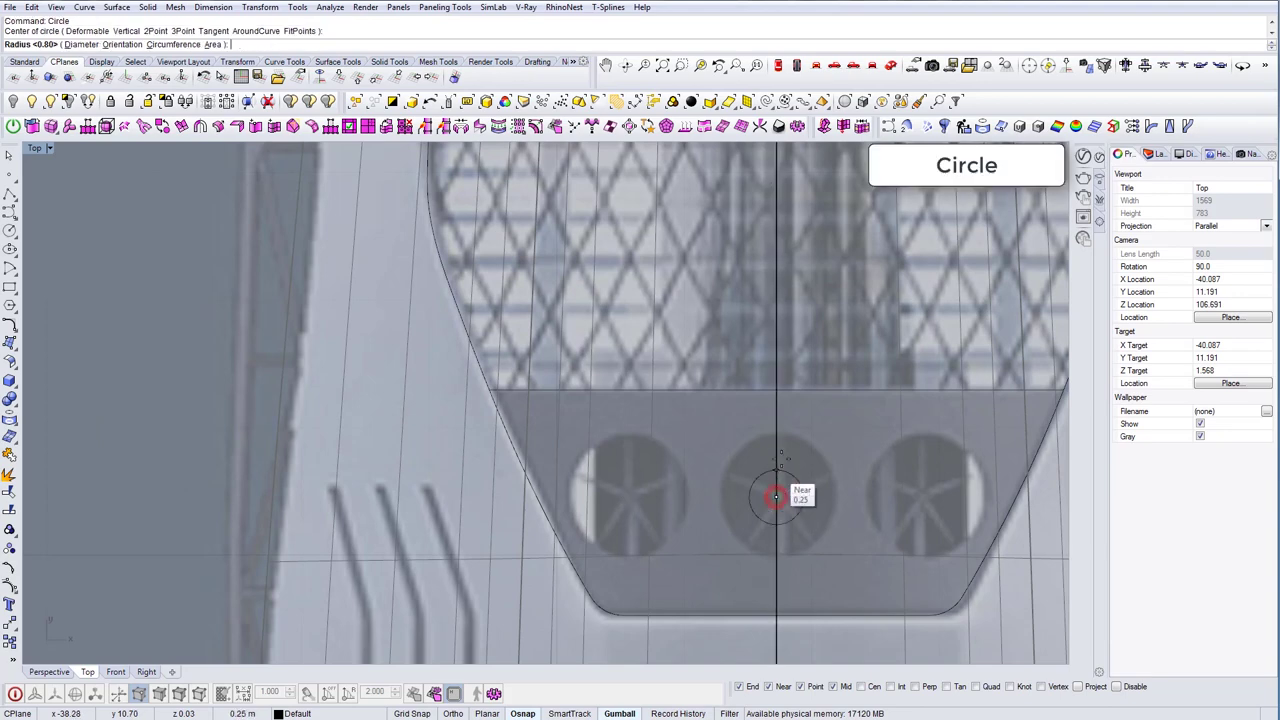
left_click(776, 497)
left_click(782, 438)
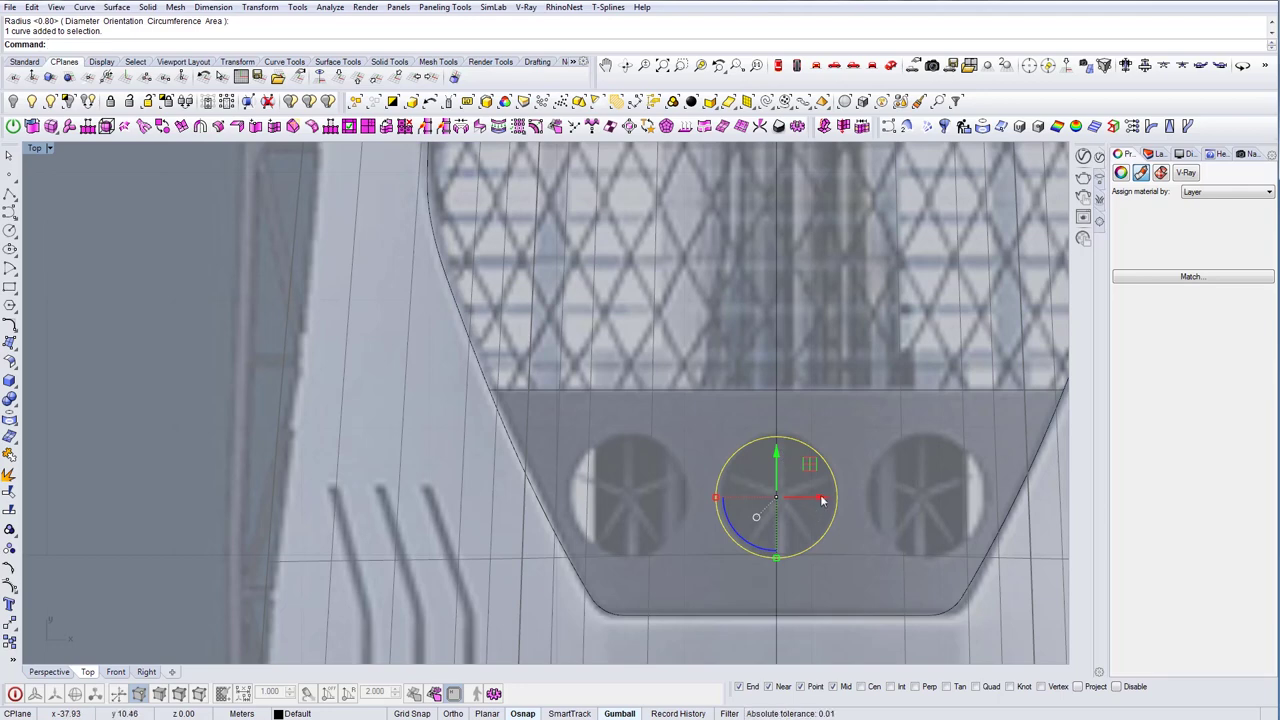
Copy the circle onto the left fan and mirror that copy across the centreline onto the right fan
left_click_drag(821, 498, 674, 504)
type("mi")
key("Return")
left_click(778, 499)
left_click(780, 521)
Try drawing a single line about 1.12 m long along the slanted part of the left group's innermost slot
scroll(781, 525, "down", 8)
scroll(656, 508, "up", 5)
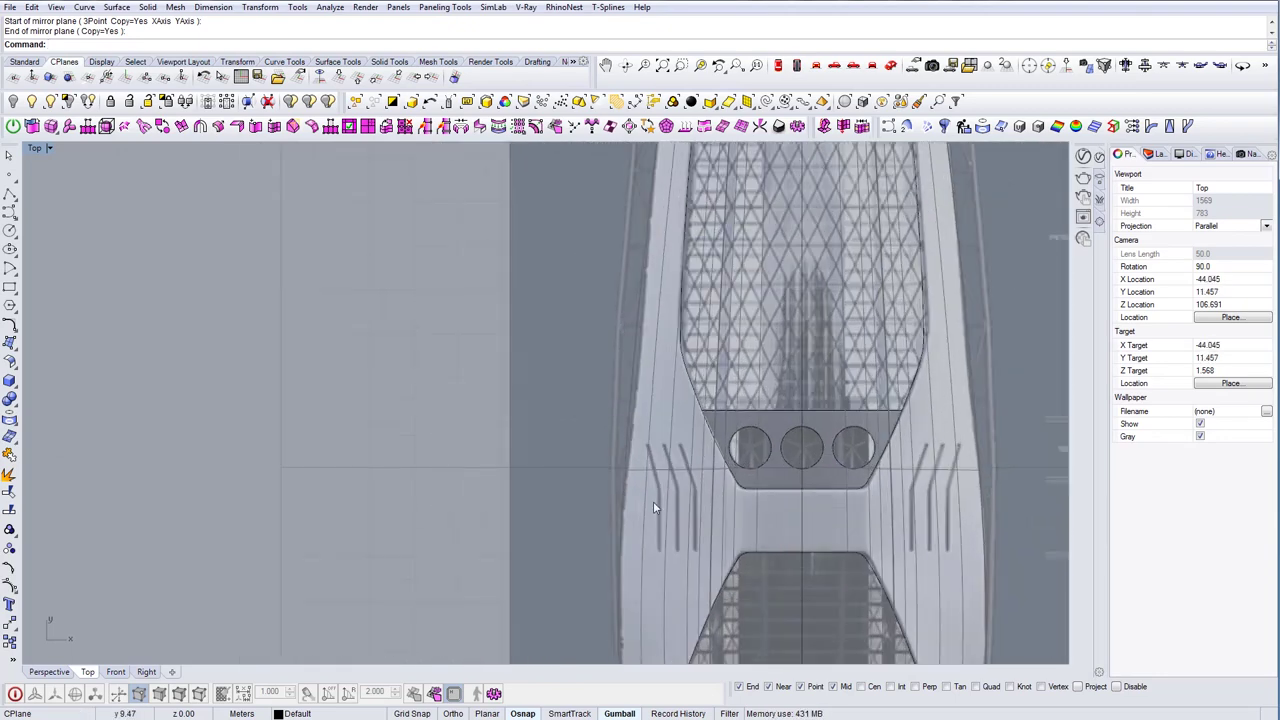
type("L")
key("Return")
scroll(676, 440, "up", 4)
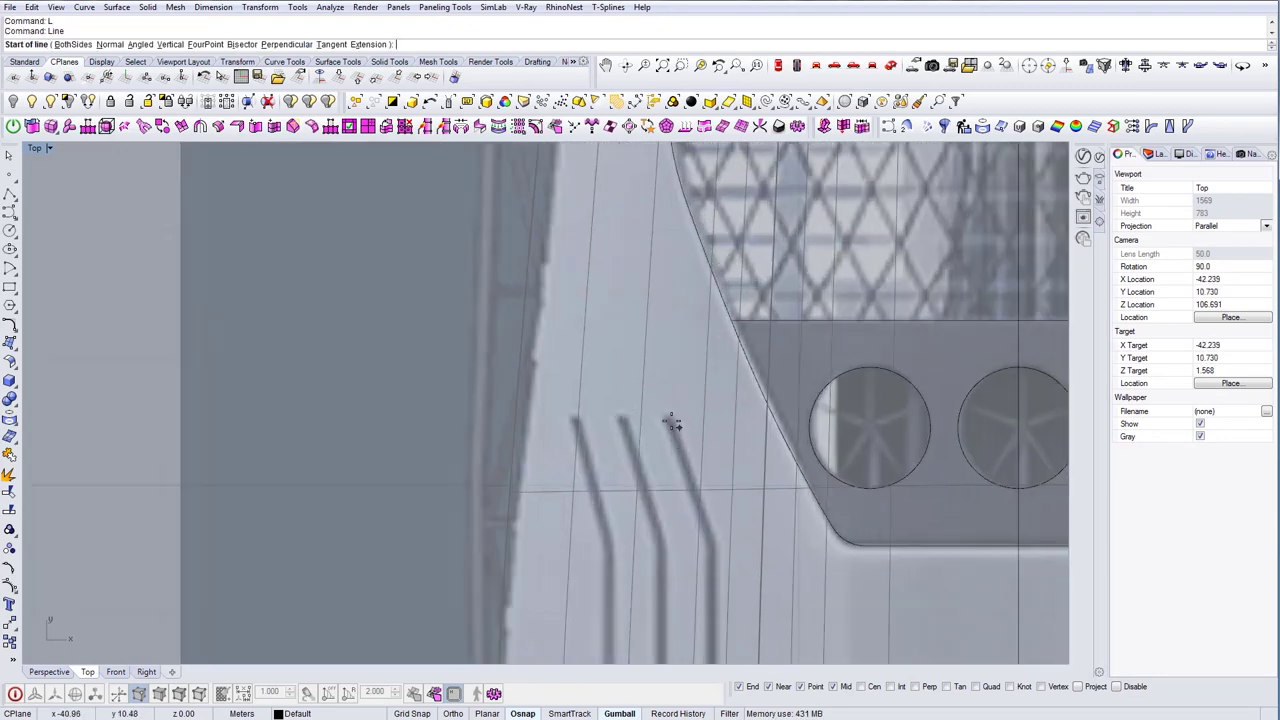
left_click(670, 418)
scroll(667, 421, "down", 3)
scroll(701, 487, "up", 2)
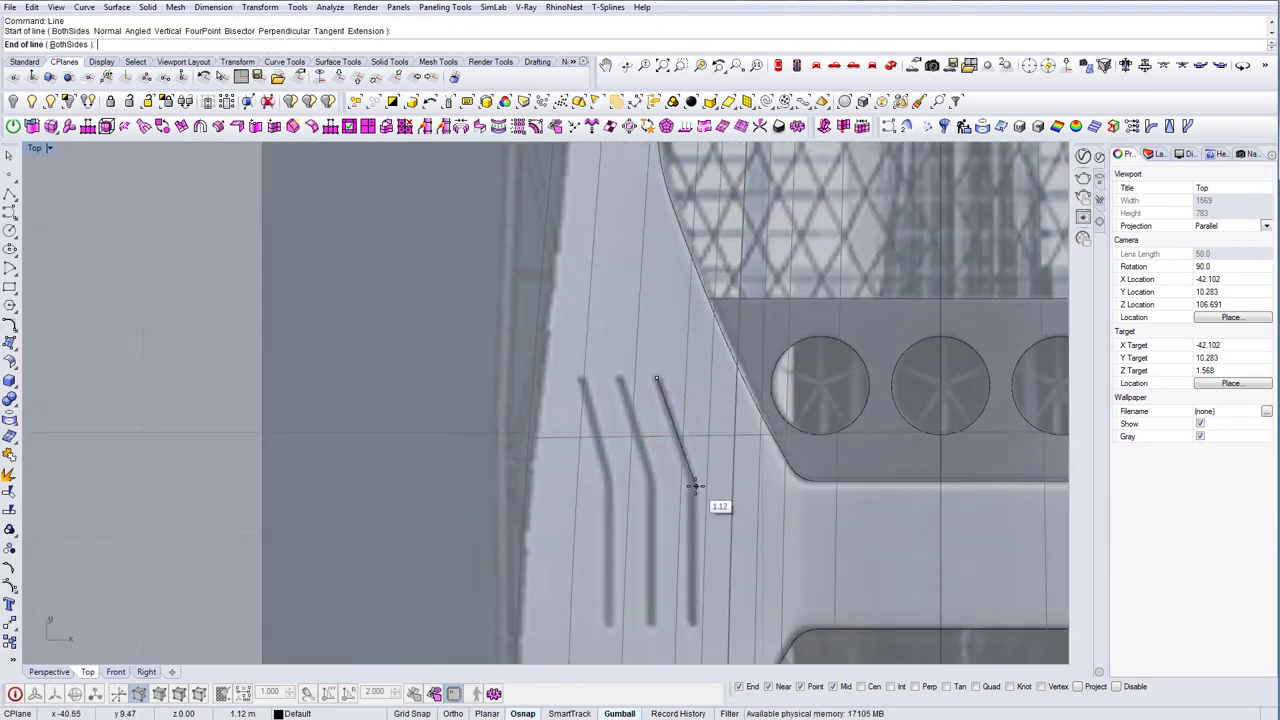
left_click(697, 484)
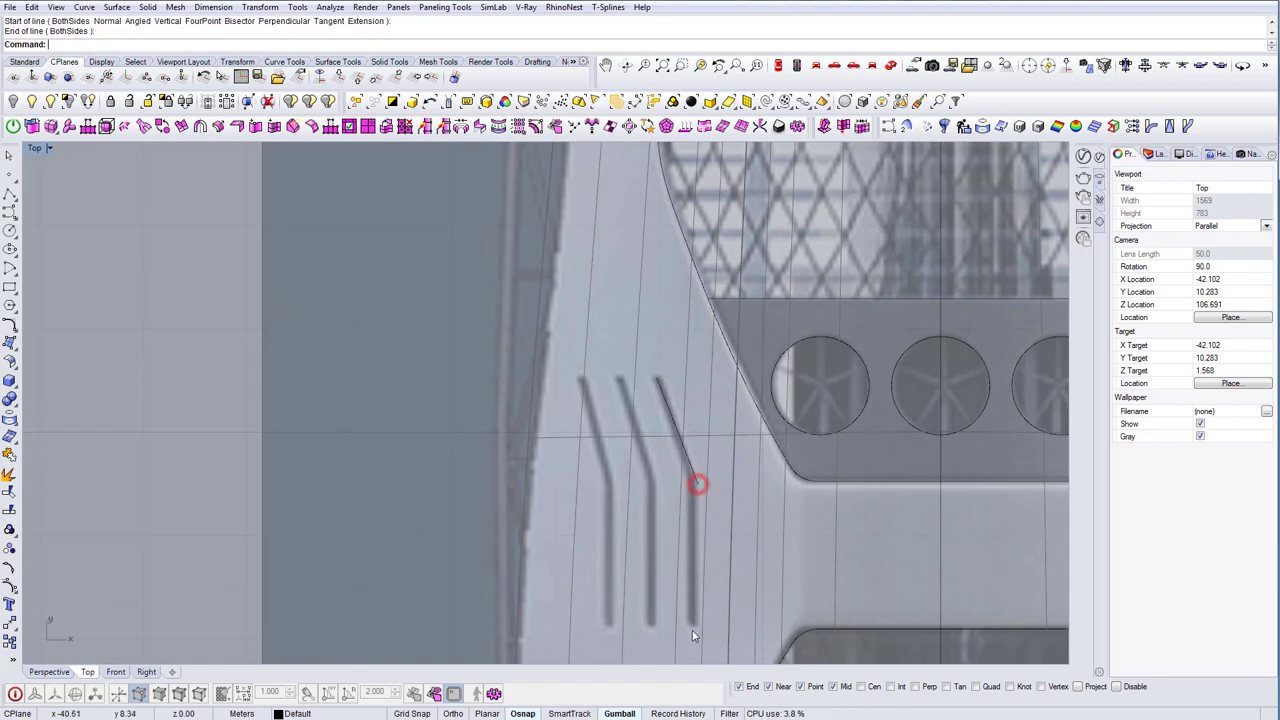
key("ctrl+z")
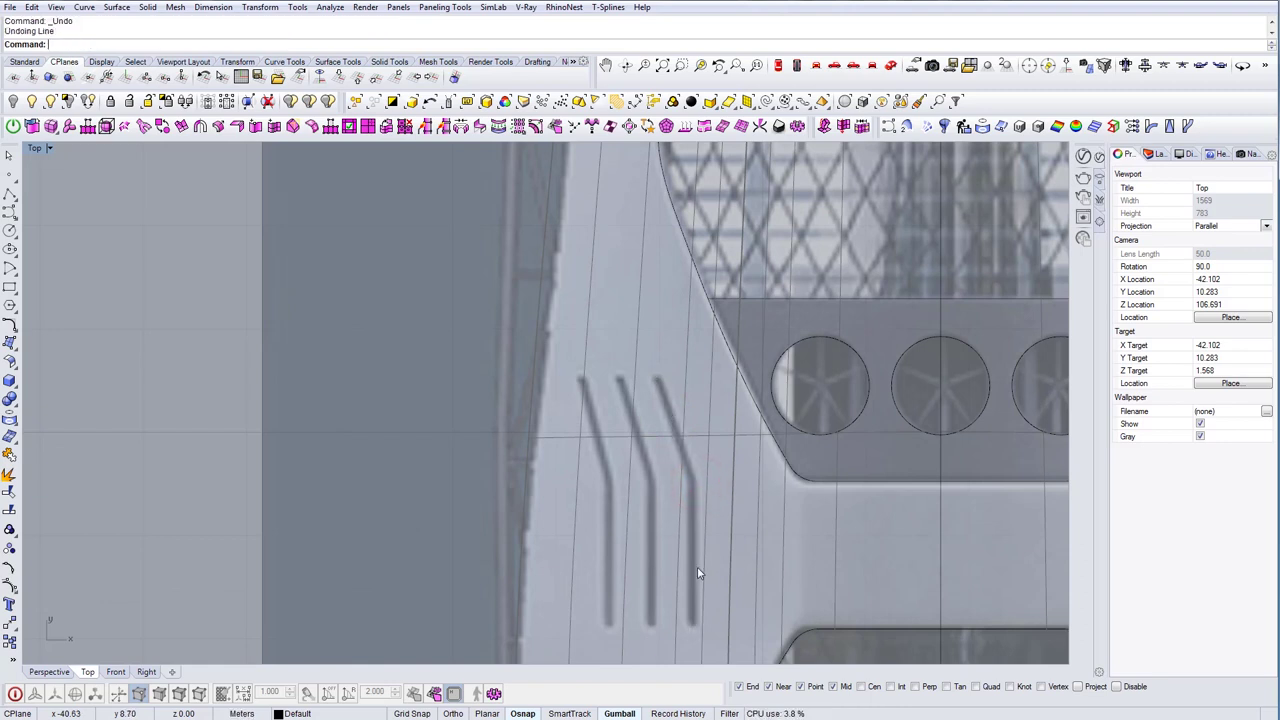
Draw an open polyline along the inner edge of the left group's innermost slot, from its top through the bend to its bottom
type("pl")
key("Return")
left_click(661, 376)
left_click(698, 478)
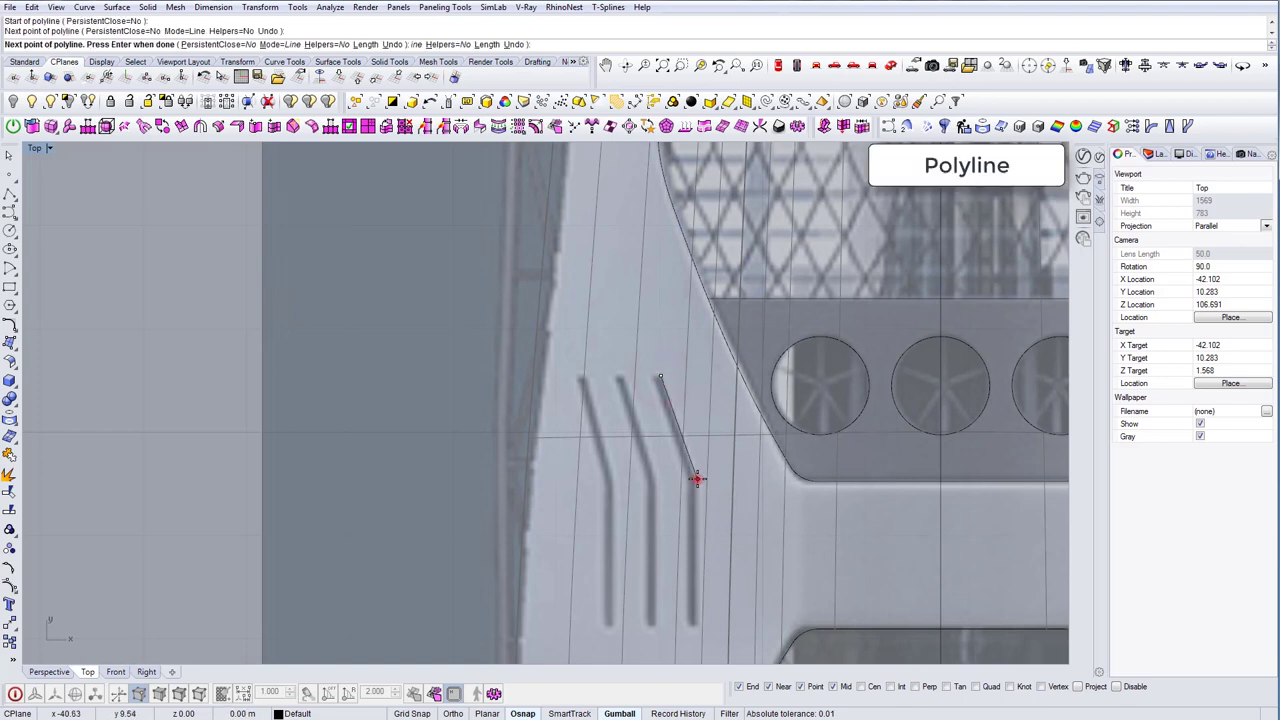
left_click(692, 624)
key("Return")
Offset the slot polyline by 0.05 towards the slot's other edge
left_click(697, 567)
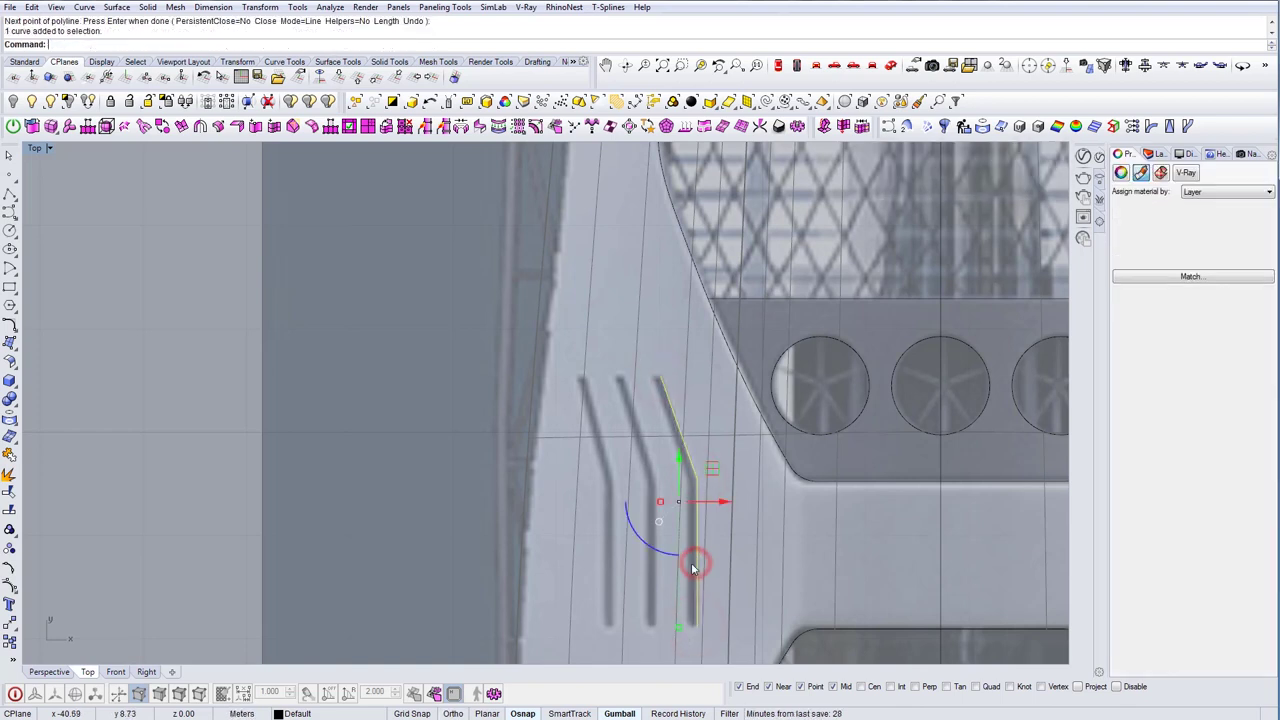
type("O")
key("Return")
scroll(690, 565, "up", 3)
type("d")
key("Return")
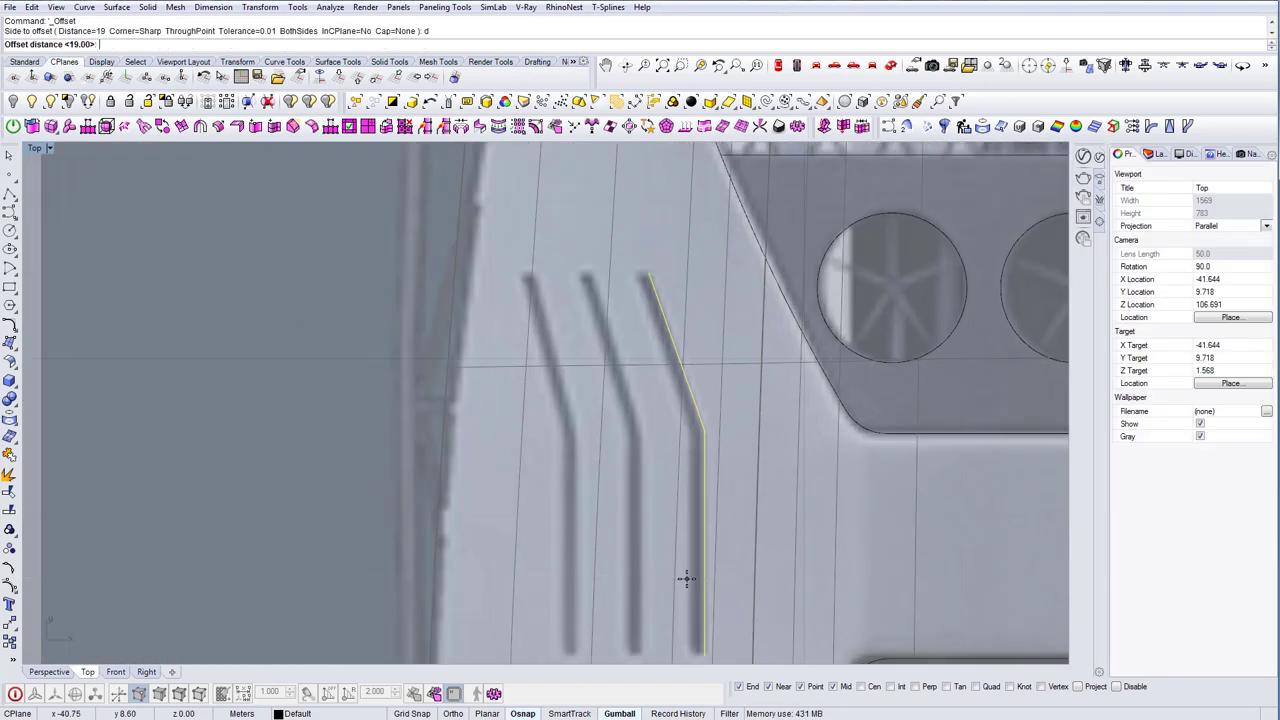
type("0.1")
key("Return")
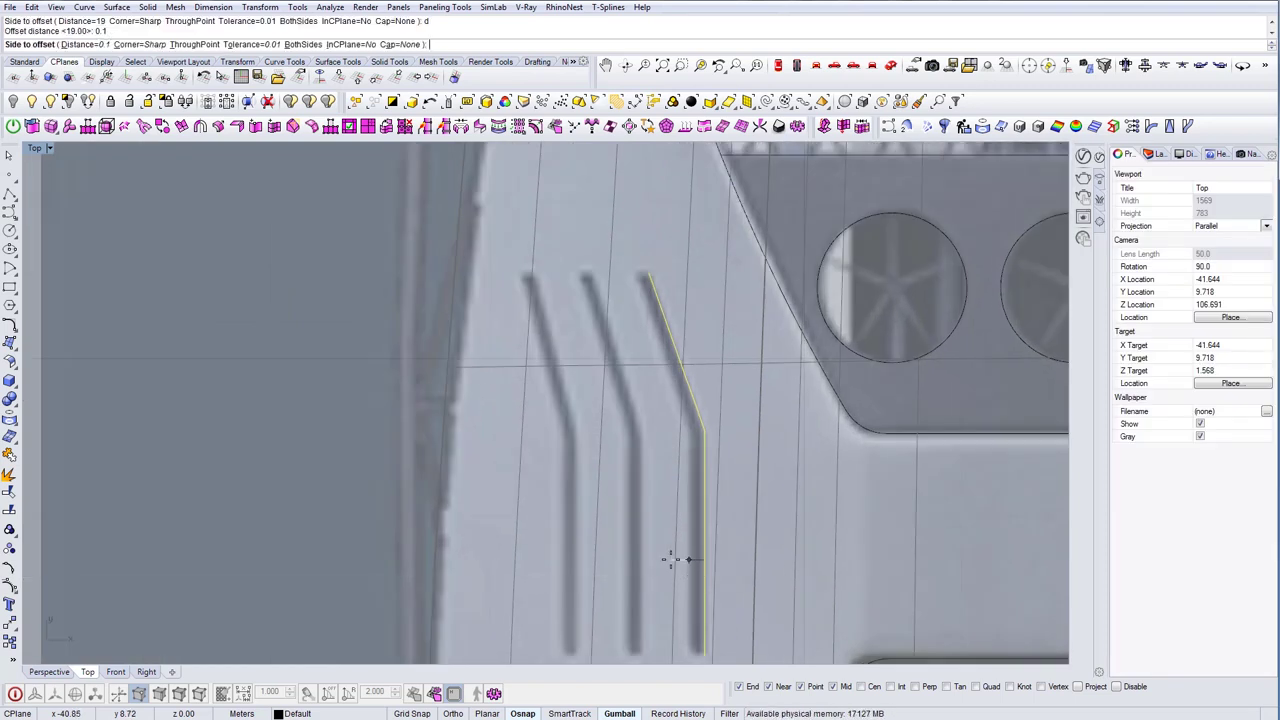
type("d")
key("Return")
type("0.05")
key("Return")
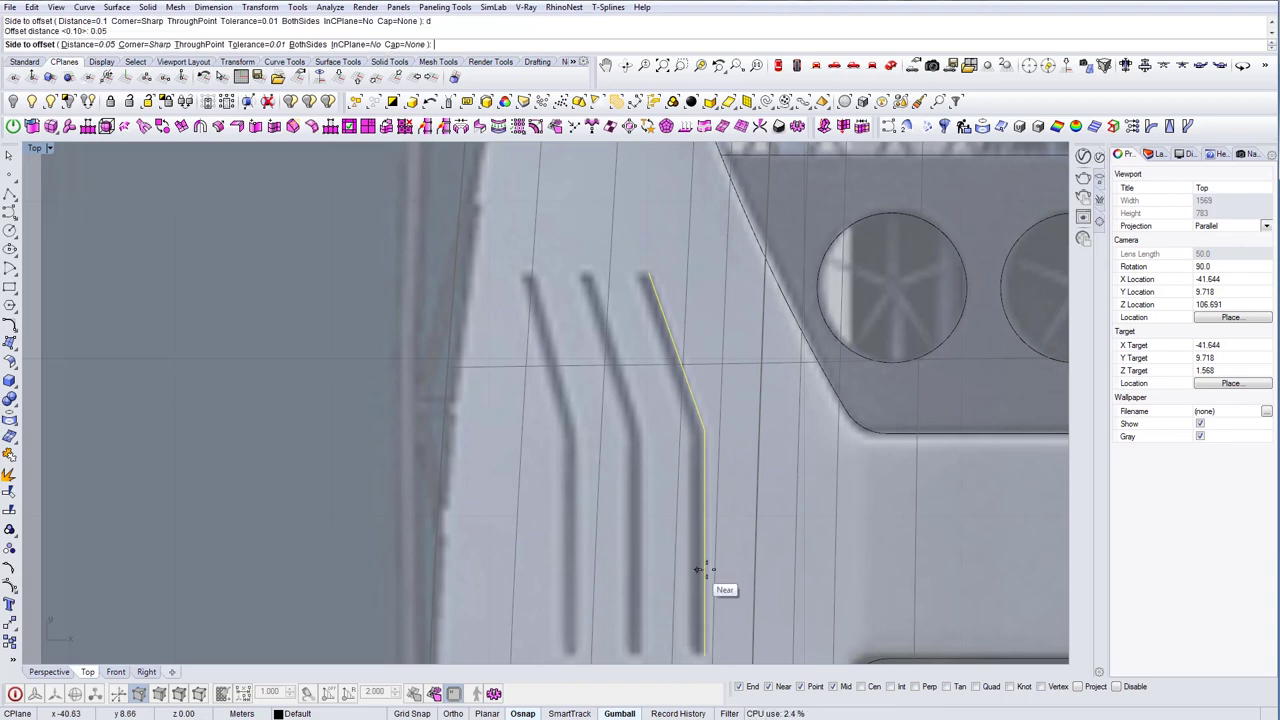
left_click(676, 564)
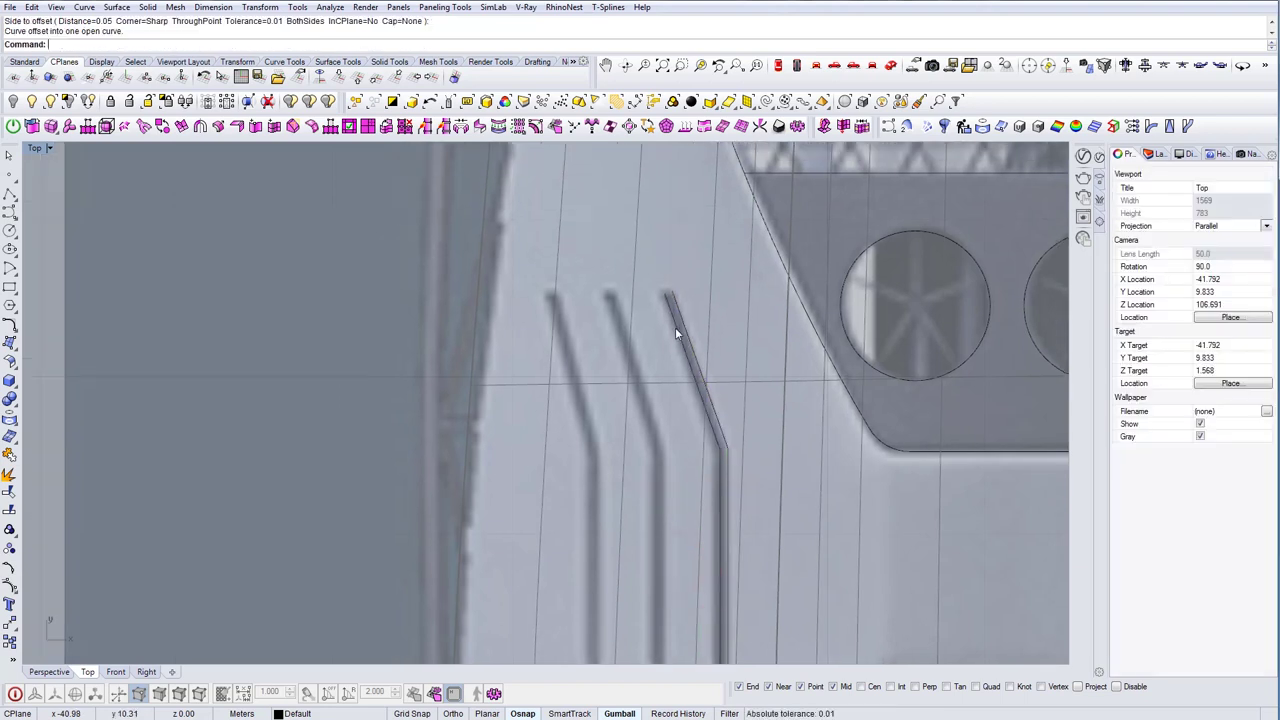
Close the slot's top and bottom ends with short lines between the polyline and its offset
type("l")
key("Return")
left_click(665, 292)
left_click(673, 291)
right_click_drag(724, 650, 671, 486)
right_click(671, 488)
left_click(666, 508)
left_click(674, 508)
Join the slot's four curves into one closed outline
scroll(674, 512, "down", 5)
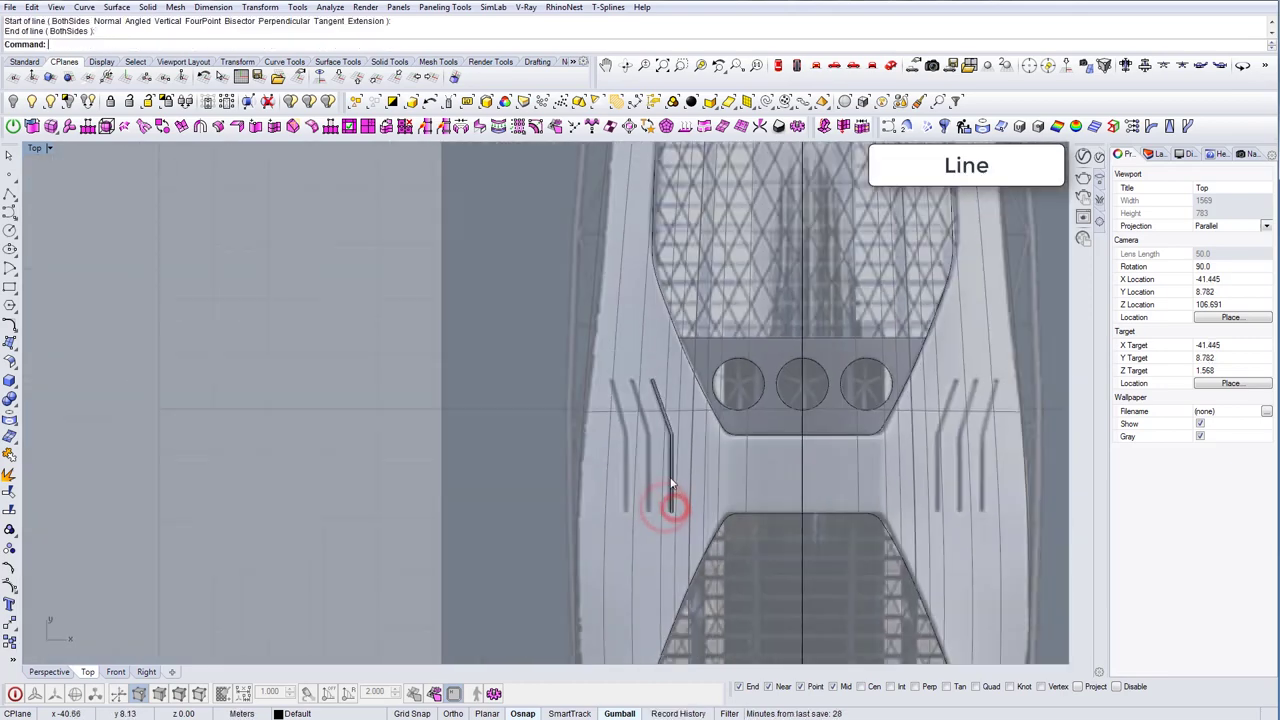
scroll(644, 372, "up", 4)
left_click_drag(646, 364, 703, 600)
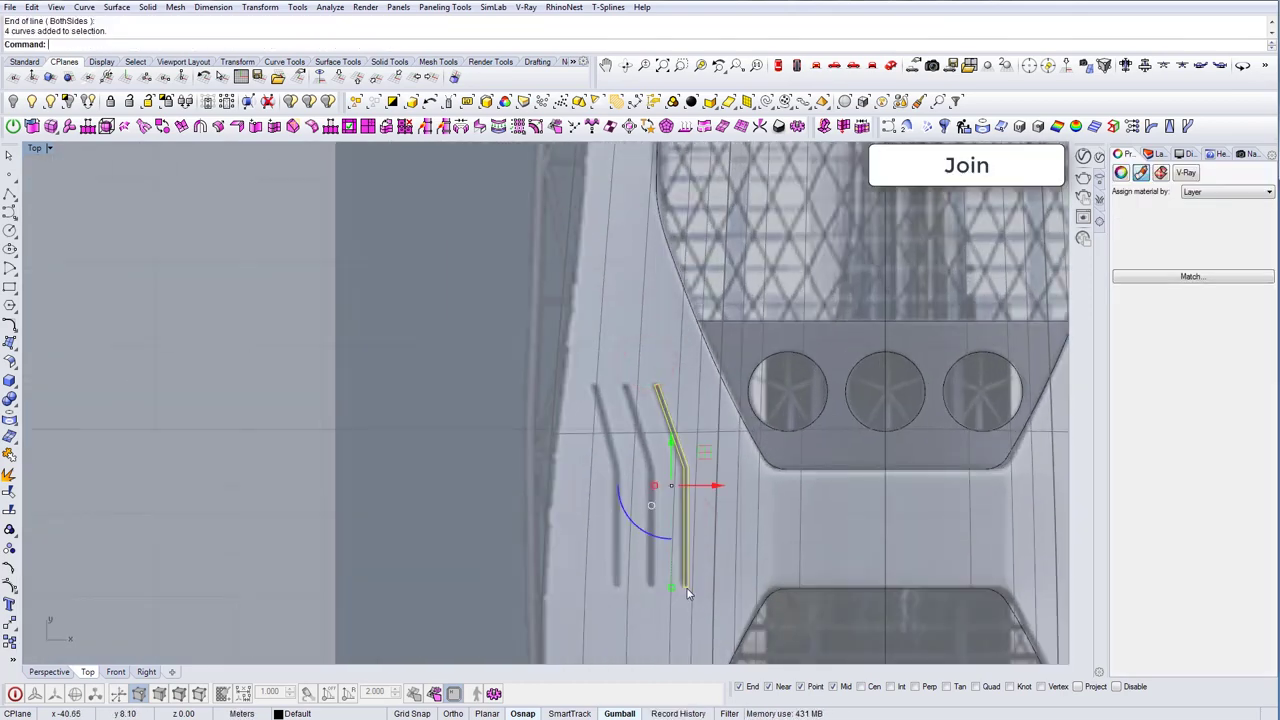
type("jo")
left_click(660, 313)
Fillet the closed slot outline's corners at its top end with a radius of 0.02
scroll(653, 375, "up", 8)
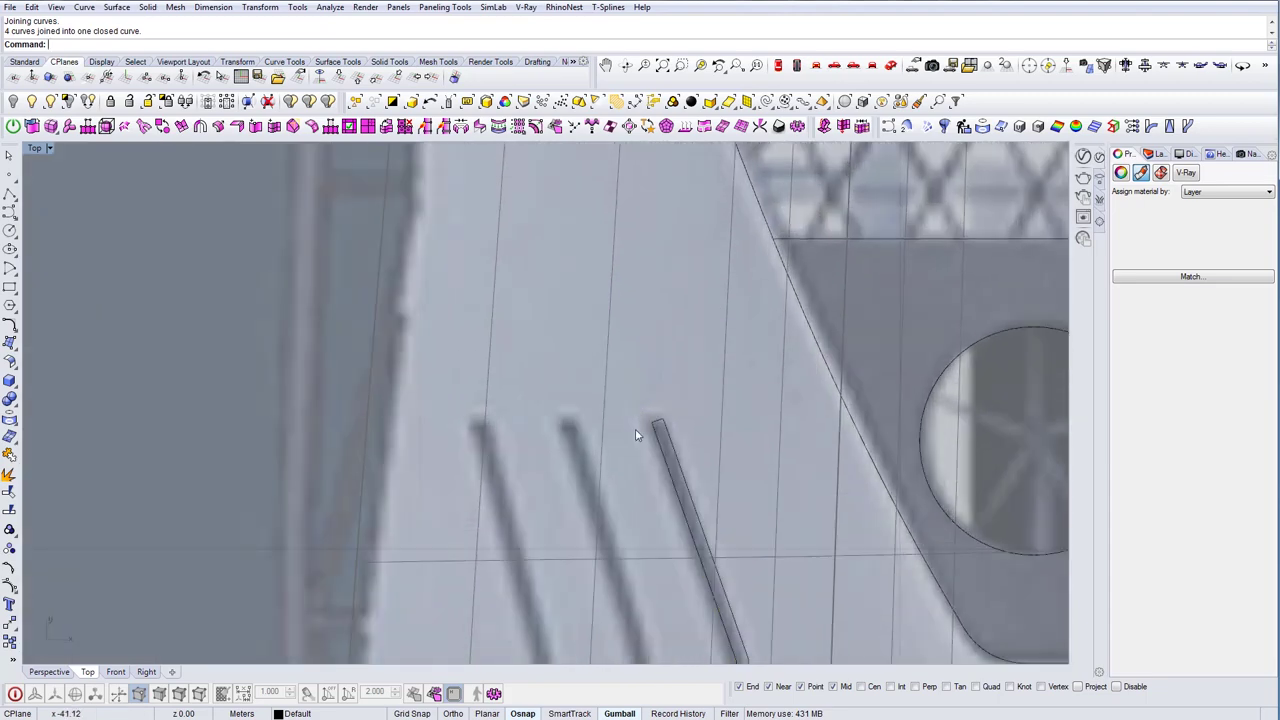
type("f")
key("Return")
left_click(130, 46)
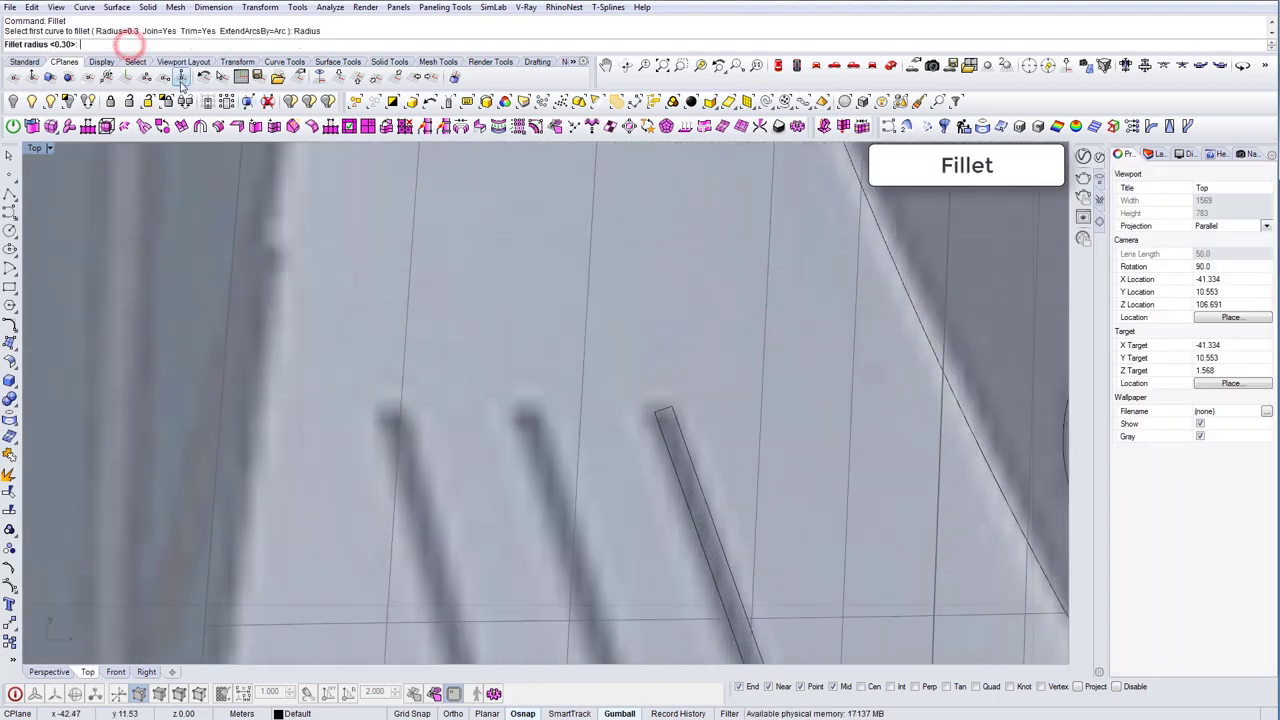
type("0.02")
key("Return")
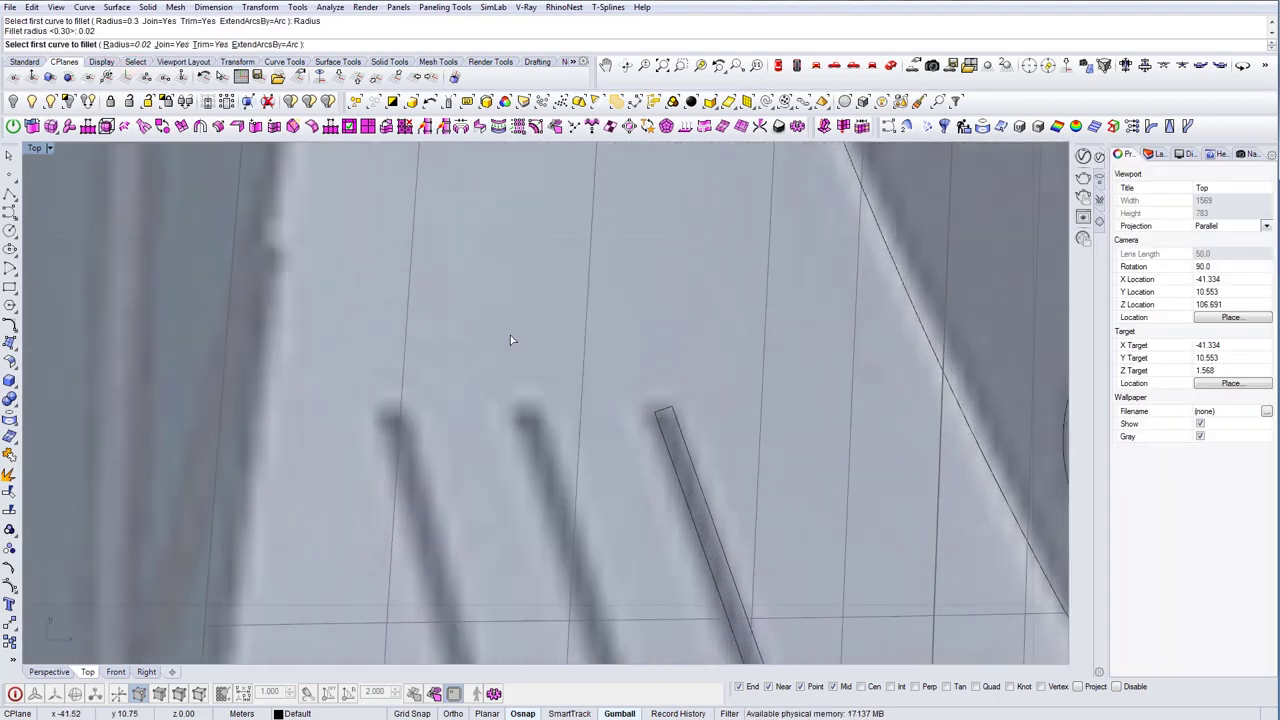
left_click(659, 417)
left_click(664, 410)
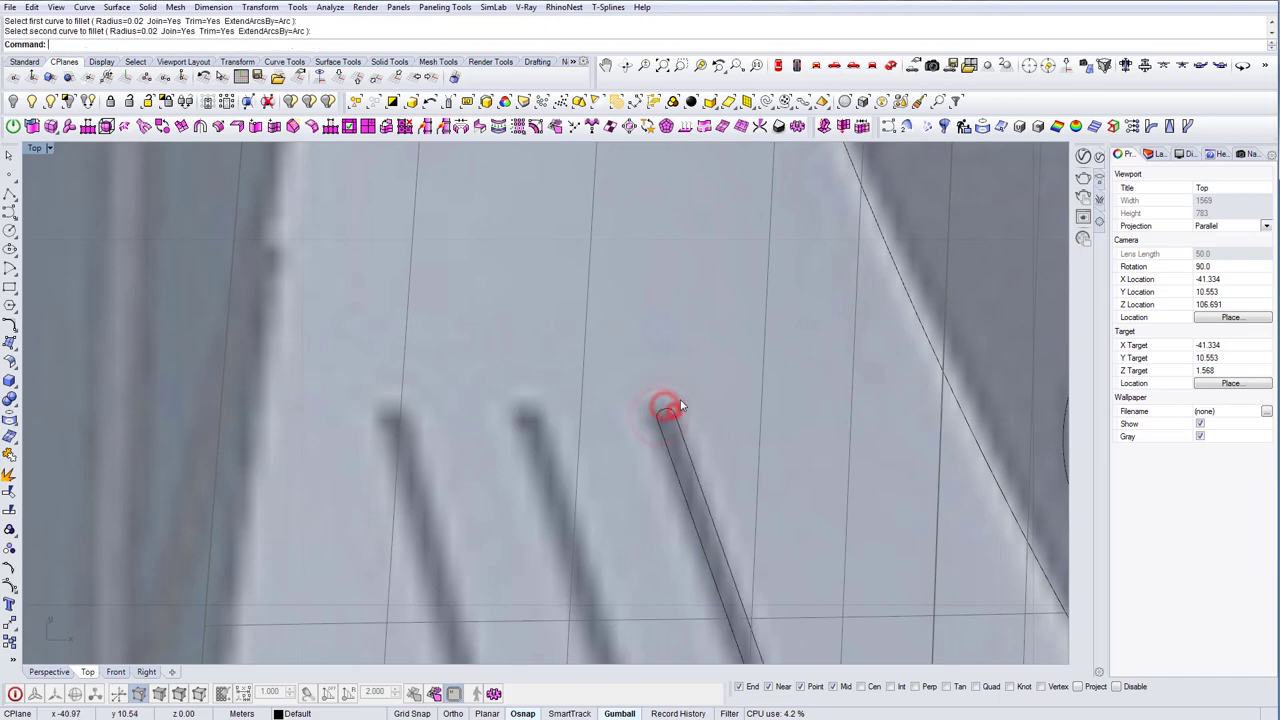
Fillet both corners at the slot outline's bottom end with the same radius
scroll(690, 405, "down", 5)
right_click_drag(692, 405, 705, 331)
scroll(714, 519, "up", 10)
key("space")
left_click(714, 513)
left_click(718, 517)
key("space")
left_click(722, 517)
left_click(729, 513)
scroll(730, 516, "down", 10)
Copy the rounded slot outline onto the other slots of the left group in the reference image
left_click(731, 449)
right_click_drag(731, 450, 735, 492)
left_click_drag(761, 433, 686, 433, "alt")
Mirror the left group's slot outlines across the tower's vertical centre line, keeping the originals
left_click_drag(749, 462, 635, 442)
scroll(634, 444, "down", 6)
type("mirror")
key("Return")
scroll(663, 449, "down", 5)
left_click(696, 455)
left_click(697, 530)
Examine the diamond lattice pattern inside the upper opening of the reference facade
right_click_drag(700, 446, 676, 338)
right_click_drag(689, 407, 687, 547)
right_click_drag(695, 455, 689, 577)
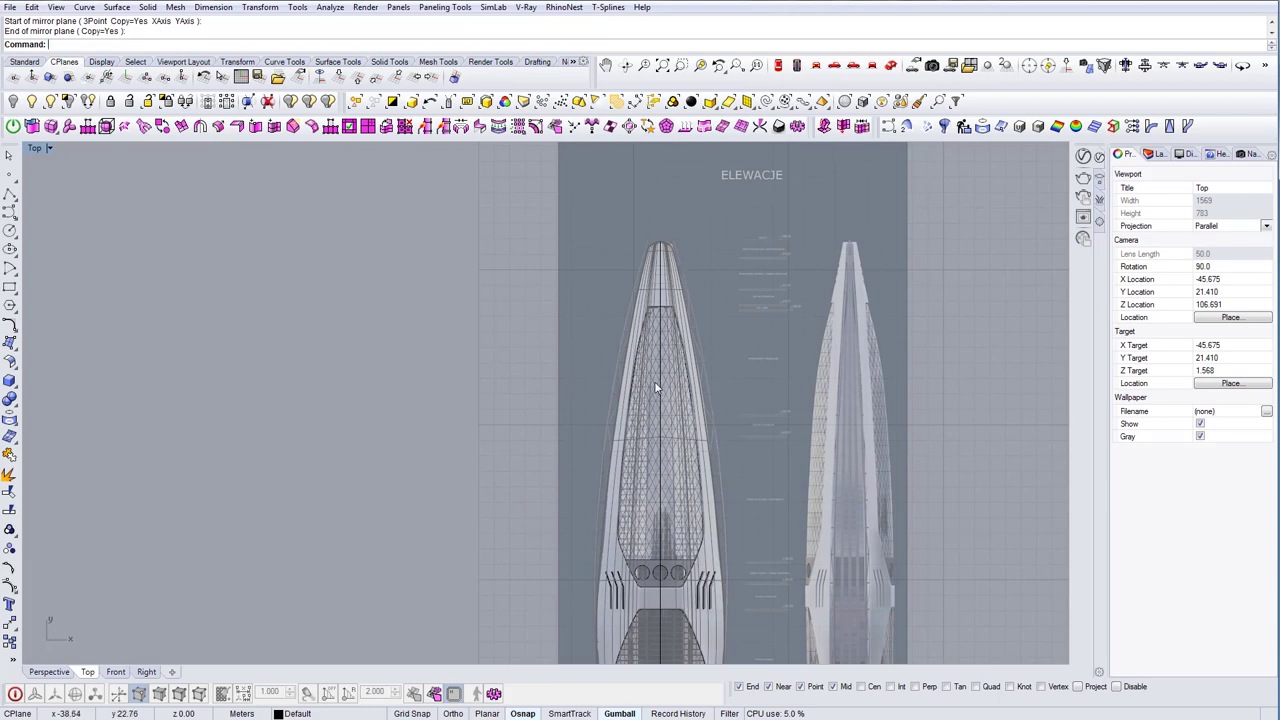
scroll(656, 389, "up", 4)
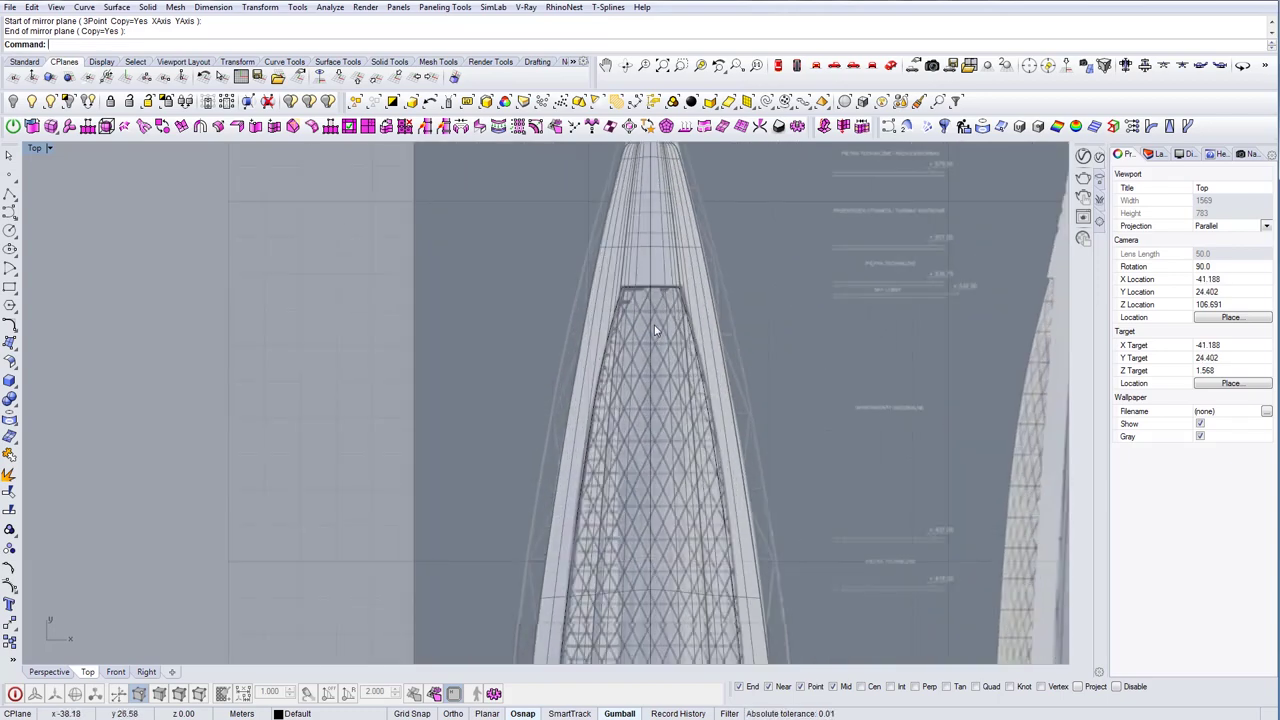
scroll(656, 331, "up", 3)
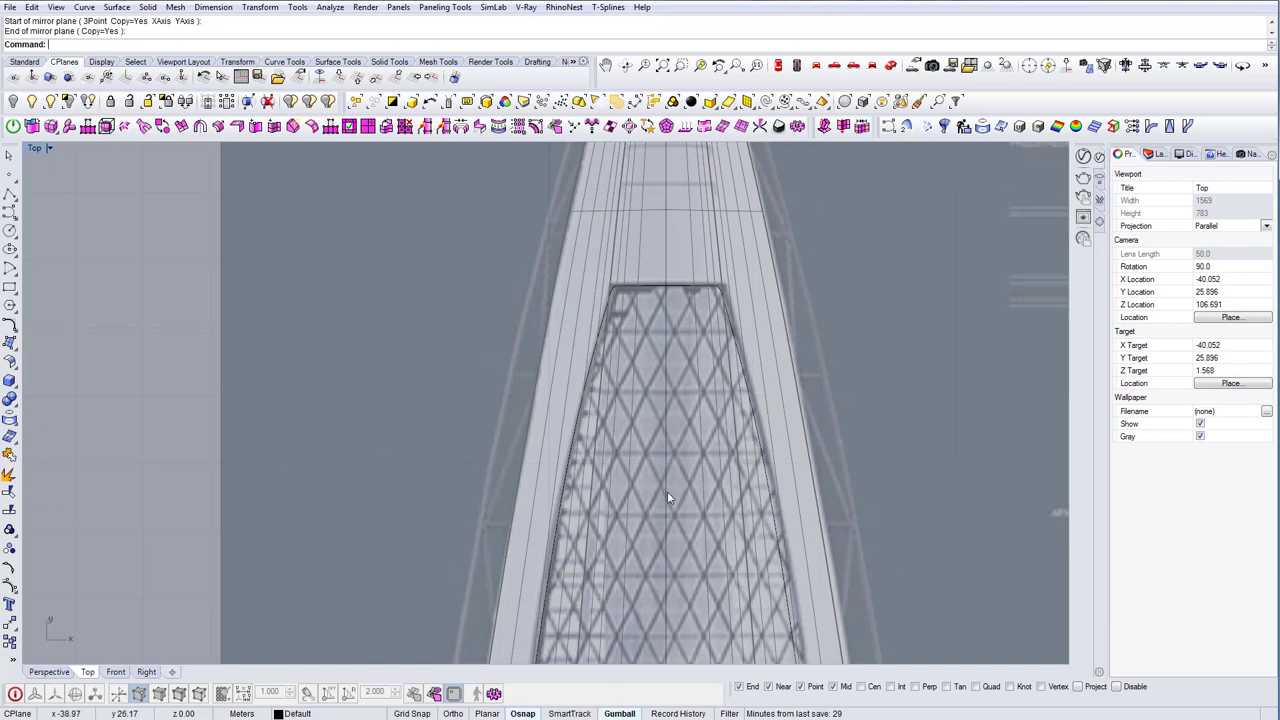
scroll(672, 450, "down", 5)
scroll(680, 420, "up", 4)
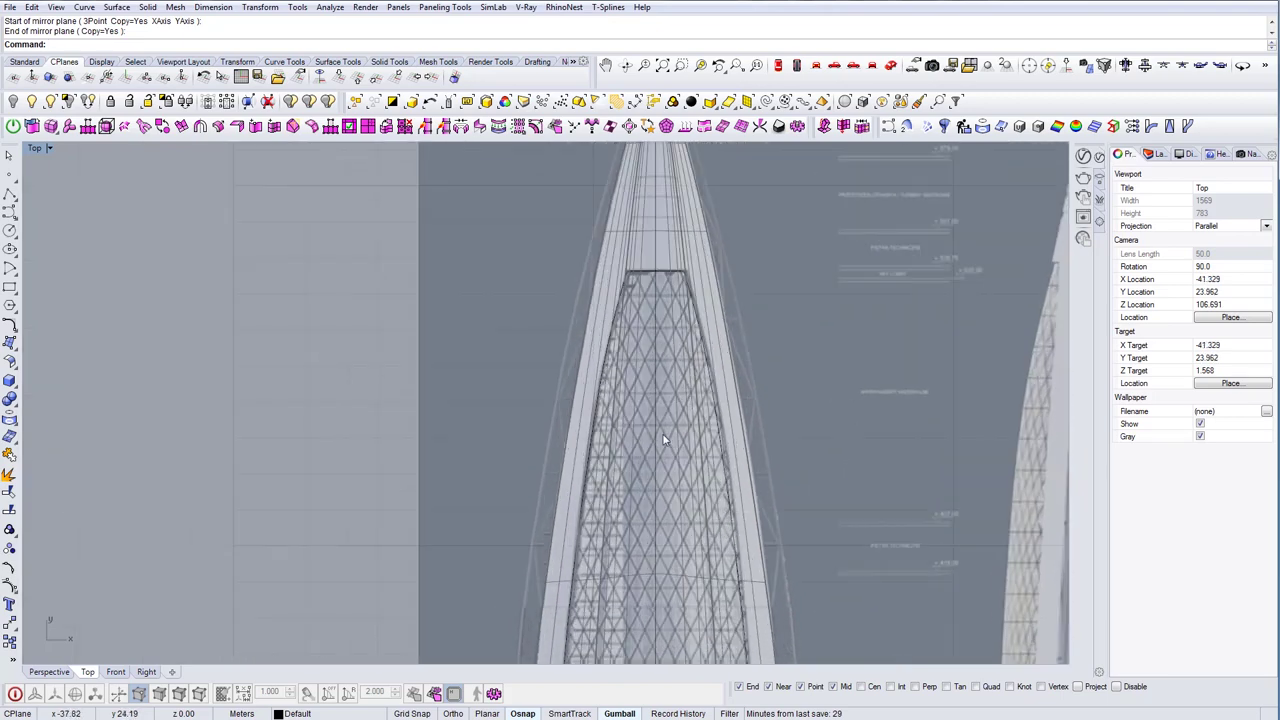
scroll(663, 445, "down", 3)
scroll(700, 500, "up", 6)
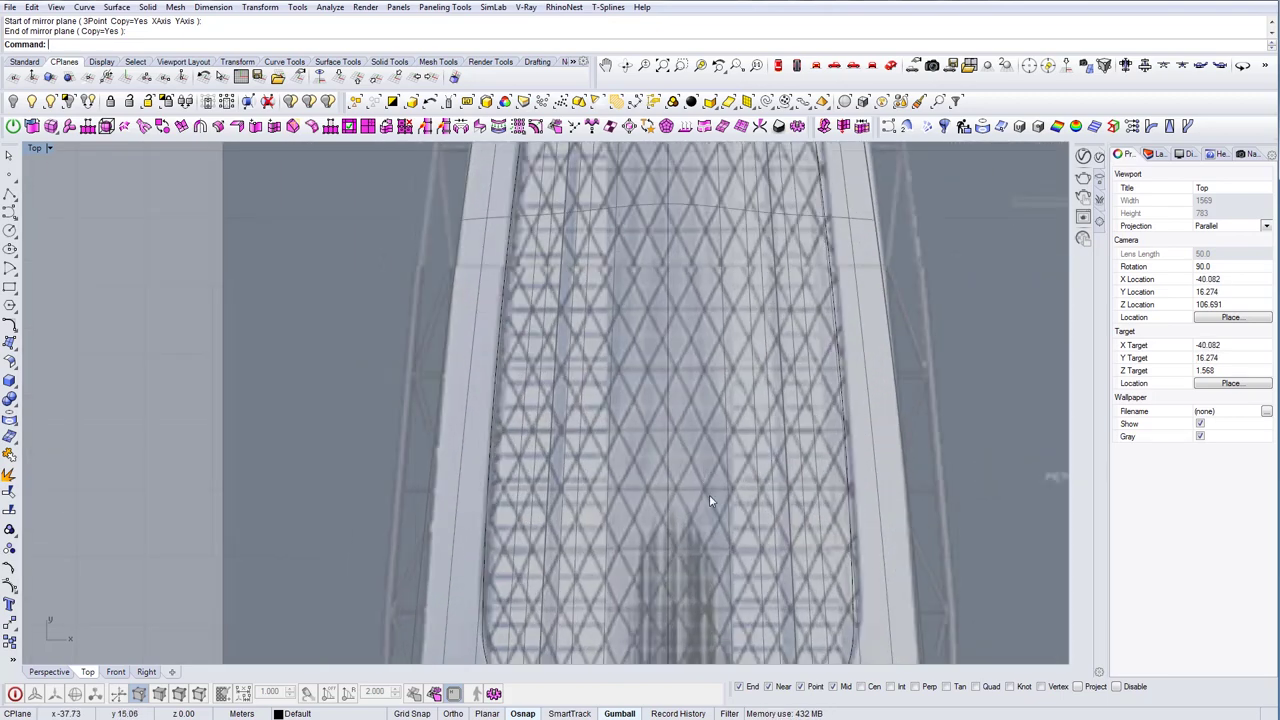
scroll(705, 498, "down", 5)
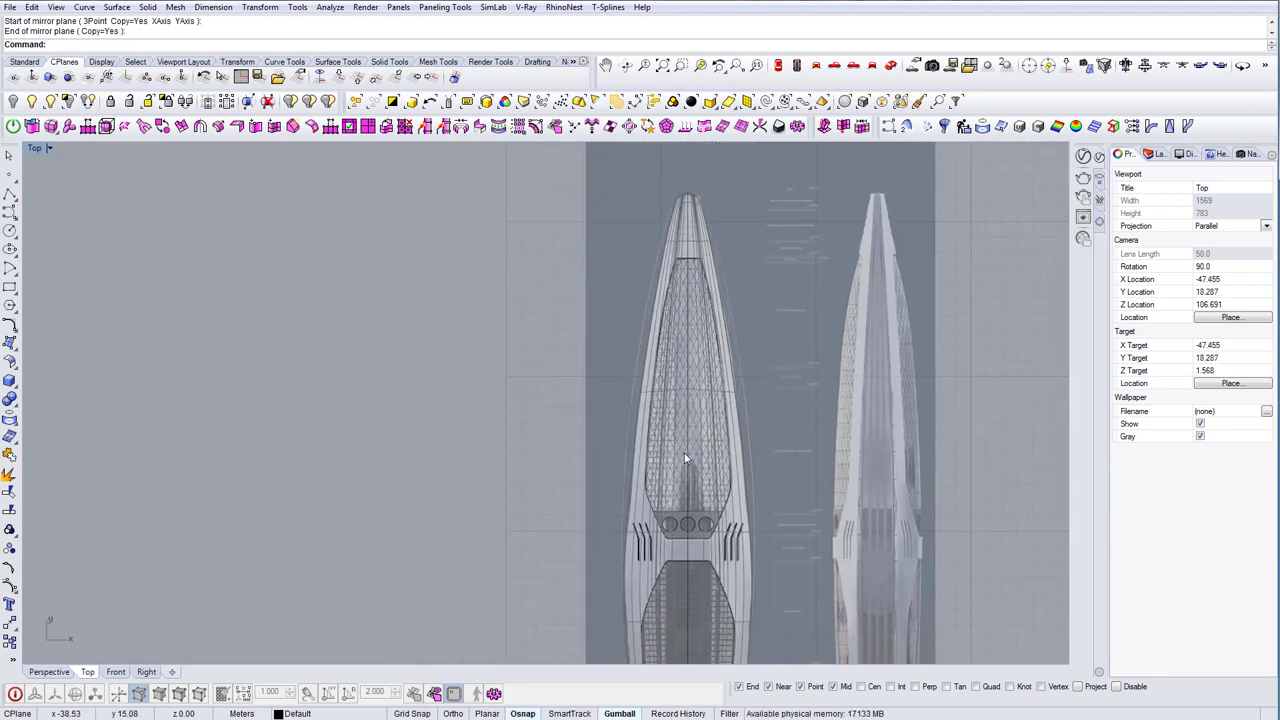
right_click_drag(696, 375, 673, 387)
key("Return")
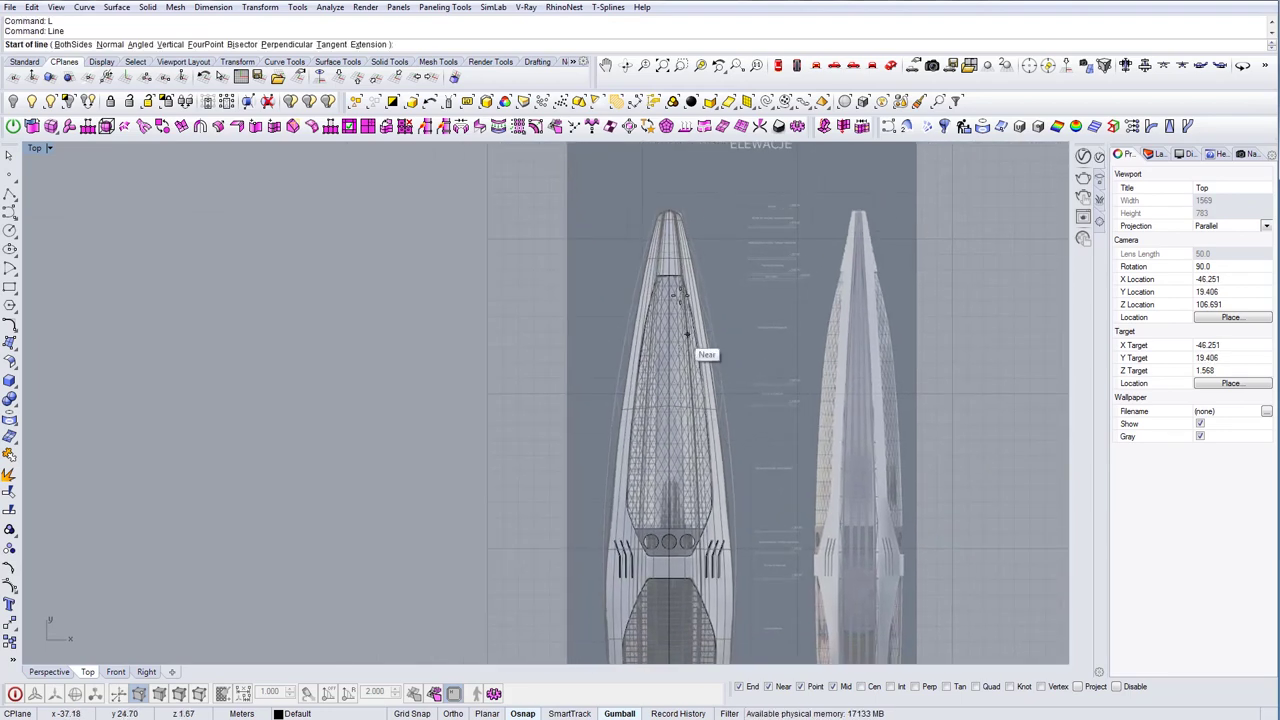
scroll(672, 285, "up", 3)
key("Escape")
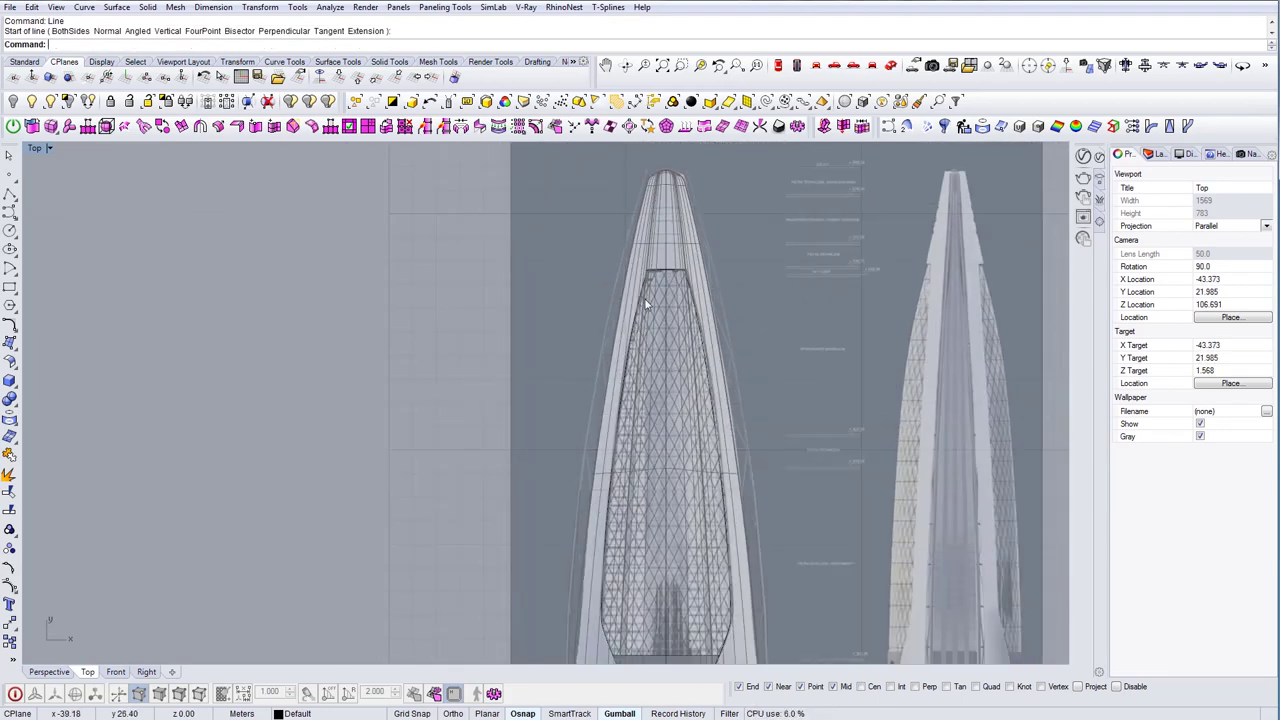
Draw diagonal lines along the reference lattice and duplicate them in both directions into a diamond grid covering the facade
type("L")
key("Return")
scroll(672, 270, "up", 4)
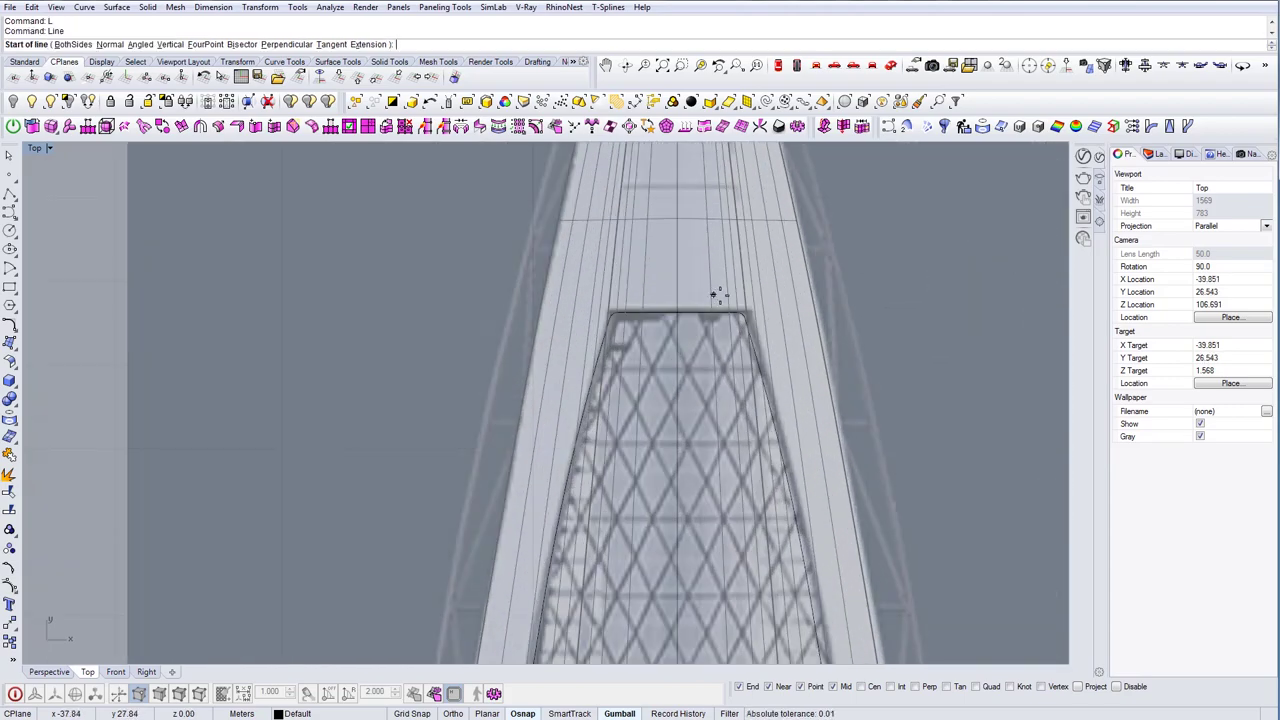
key("Escape")
left_click(518, 713)
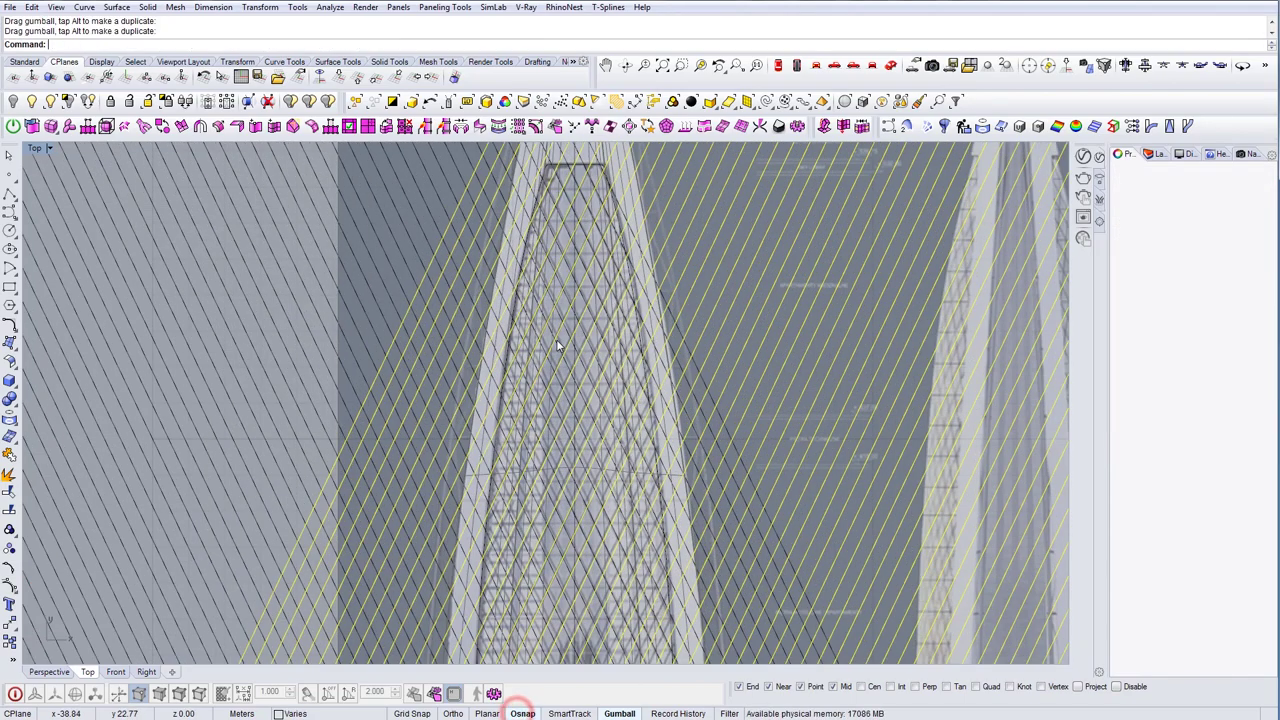
scroll(558, 340, "up", 2)
scroll(570, 345, "down", 8)
key("Escape")
Select all curves with SelCrv and try to hide the objects other than the curves
scroll(573, 352, "down", 3)
right_click_drag(655, 346, 671, 360)
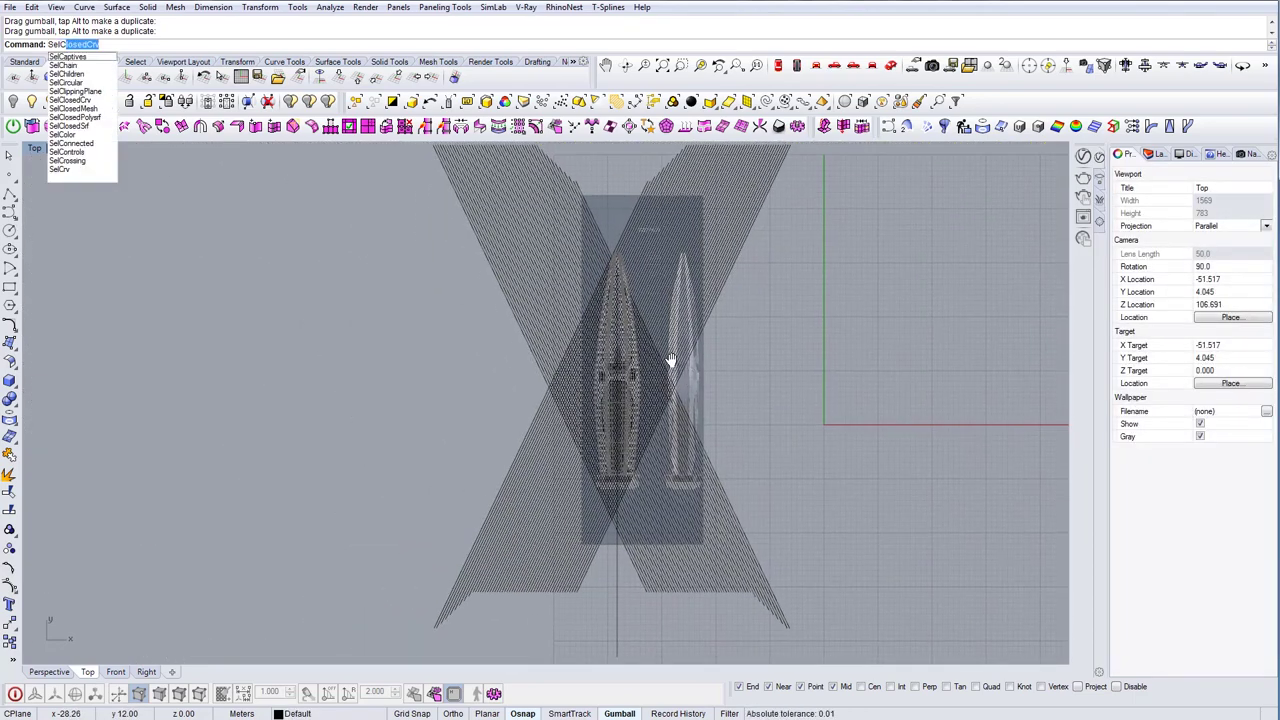
type("rv")
key("Return")
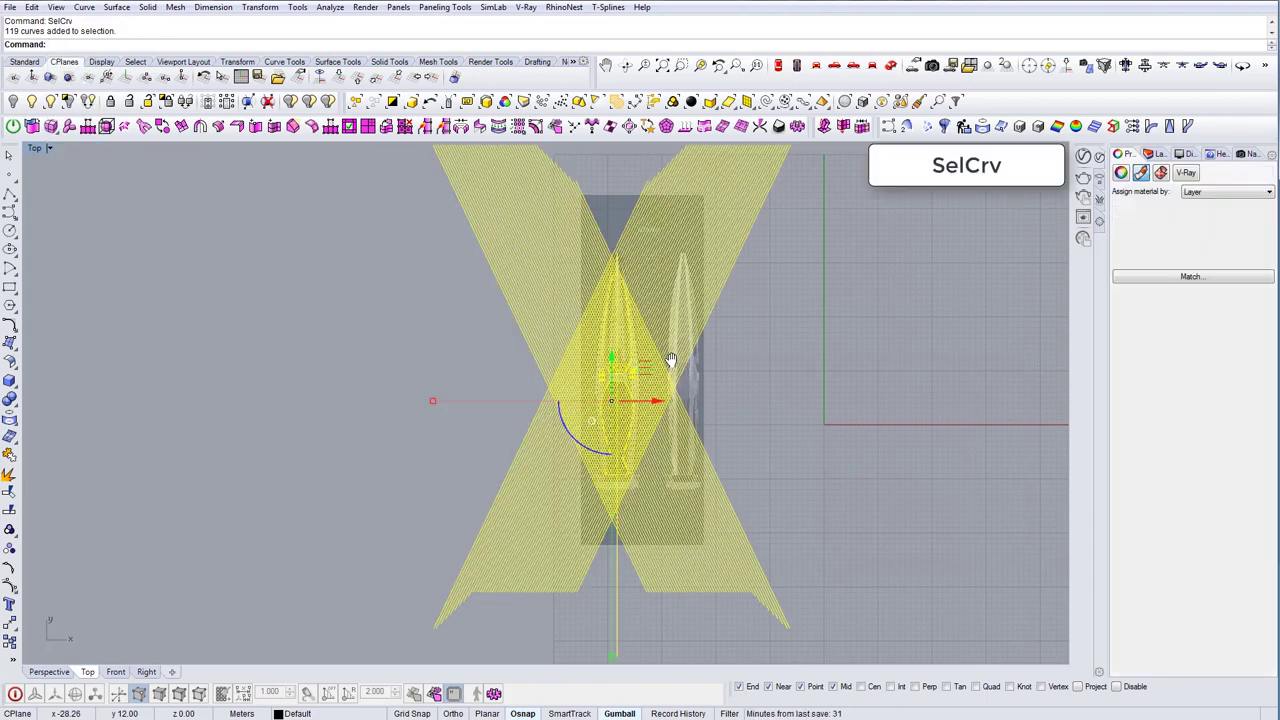
left_click(68, 101)
right_click_drag(653, 325, 655, 345)
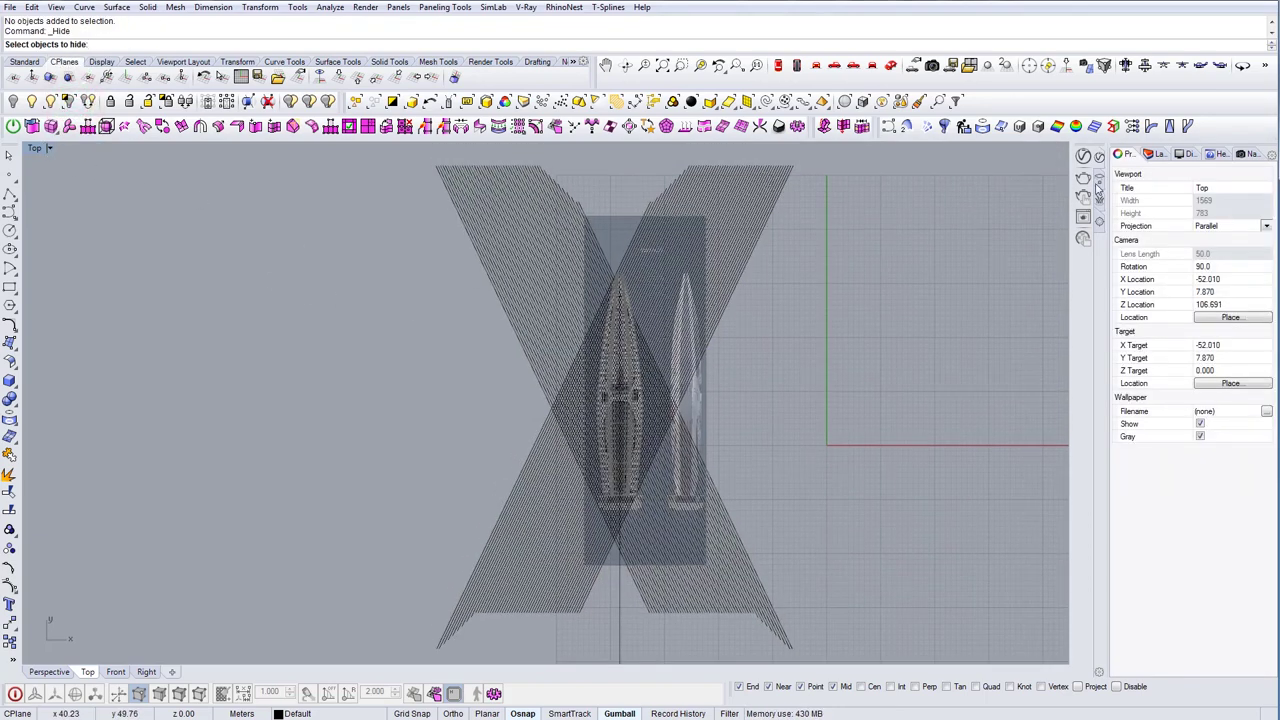
scroll(614, 356, "up", 10)
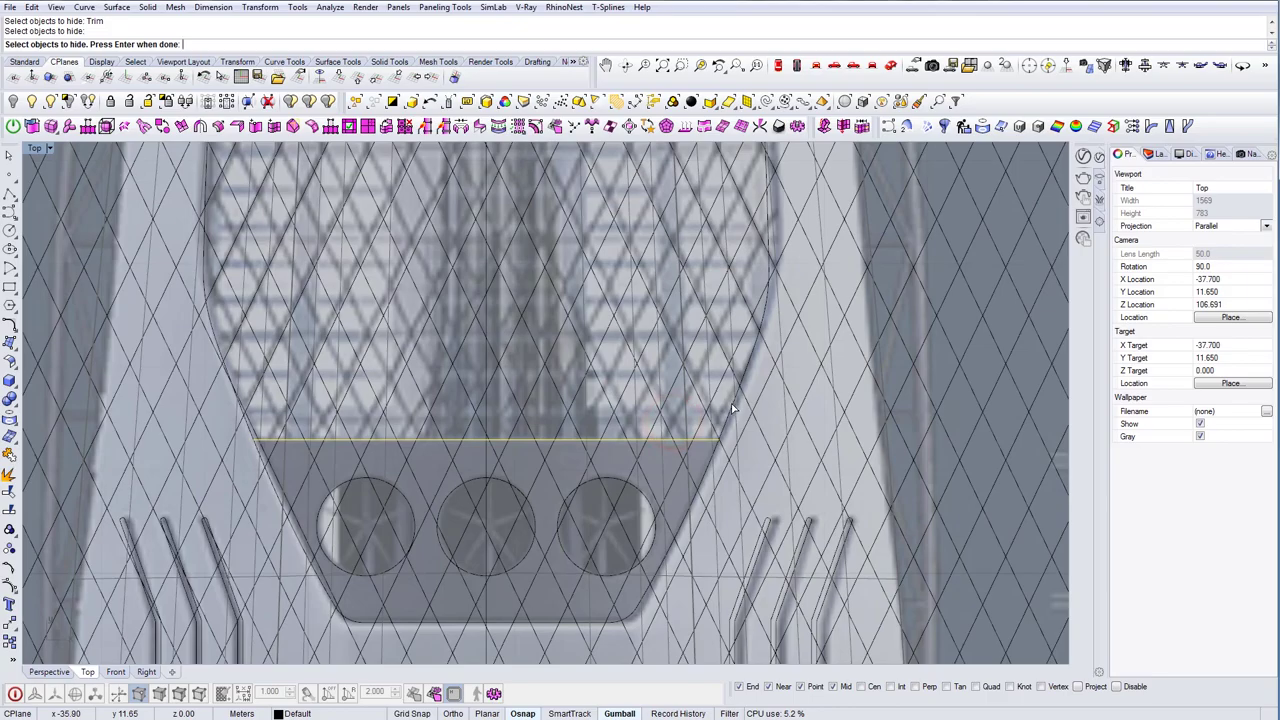
scroll(729, 406, "down", 10)
Run Trim with the outlines of the upper opening, fan panel and lower opening as cutting curves
key("ctrl+t")
scroll(697, 530, "down", 6)
mouse_move(690, 493)
right_mouse_down()
mouse_move(693, 548)
mouse_move(703, 488)
right_mouse_up()
scroll(706, 478, "up", 14)
scroll(698, 485, "up", 3)
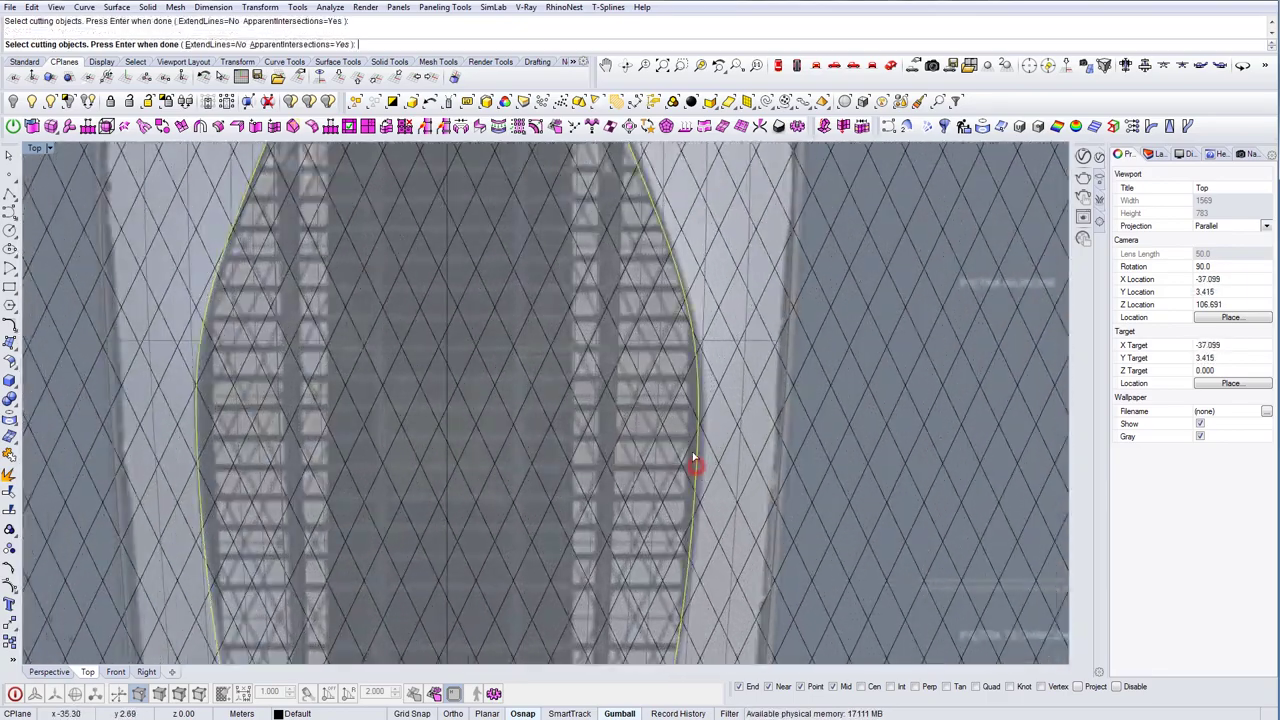
scroll(694, 466, "down", 10)
Trim away the parts of the diagonal grid lines that extend outside the facade openings
left_click(926, 594)
right_click_drag(746, 471, 731, 638)
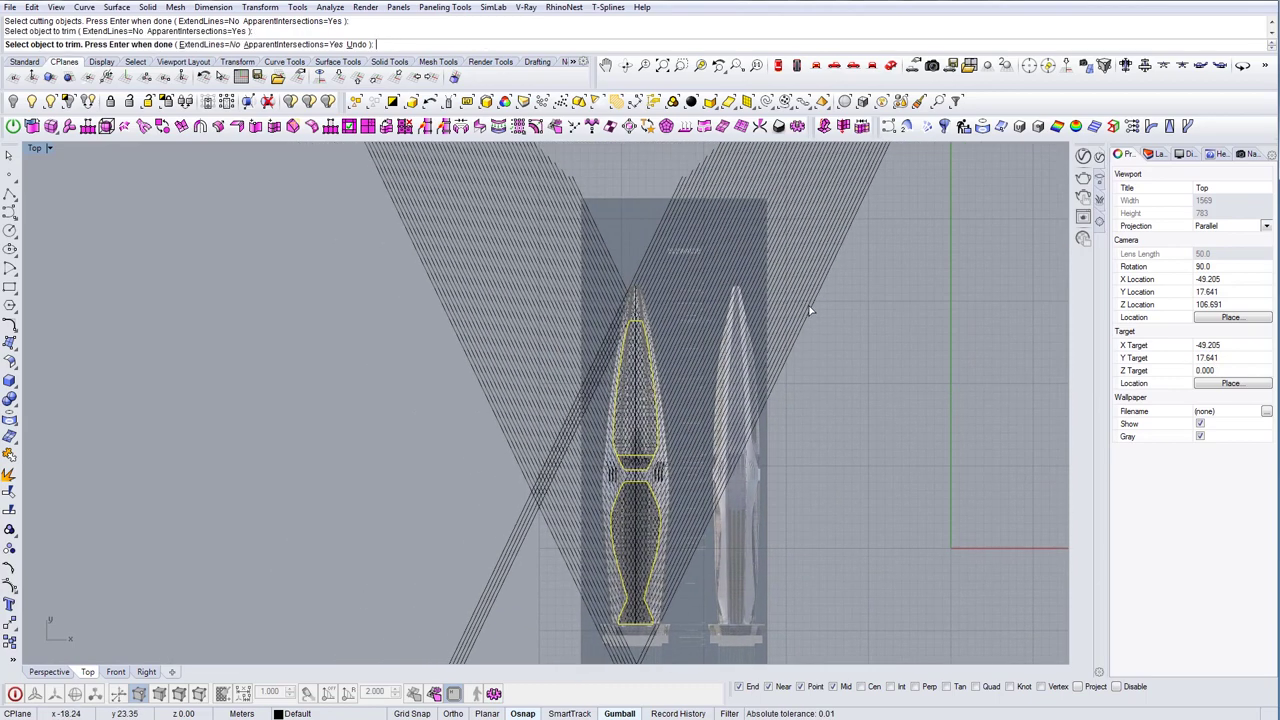
right_click_drag(907, 168, 897, 301)
left_click_drag(894, 299, 601, 249)
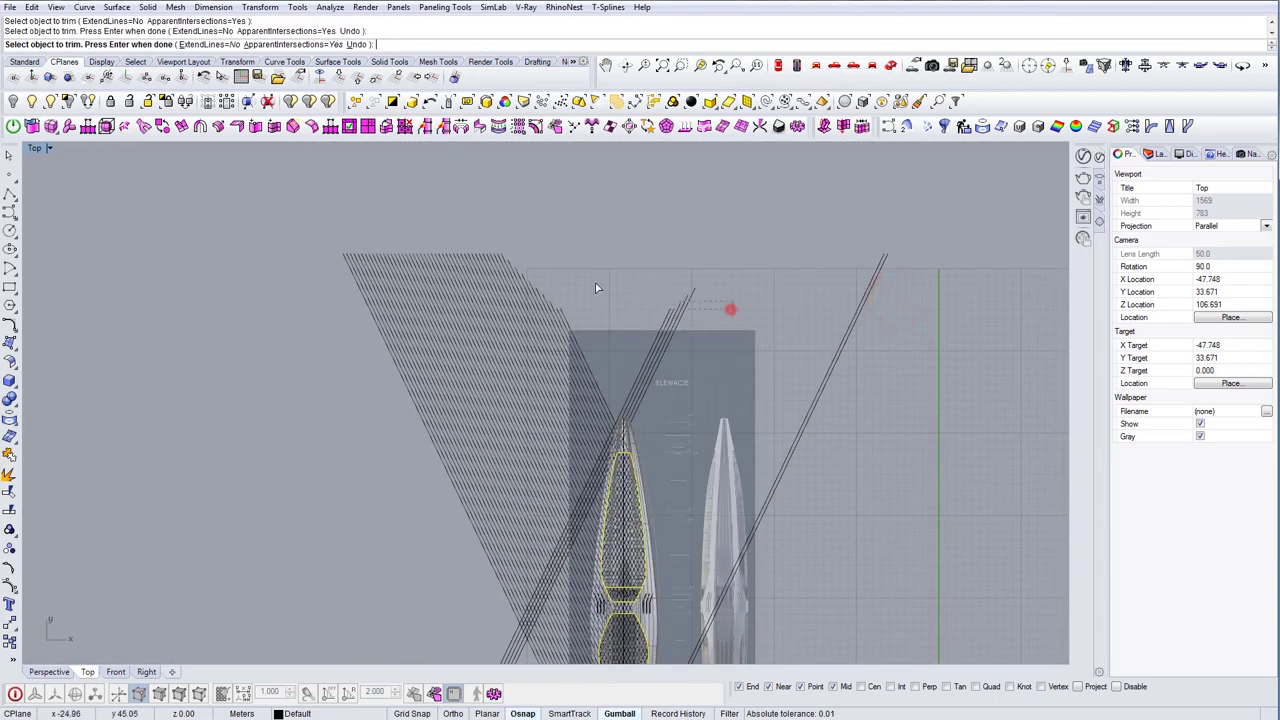
left_click_drag(731, 309, 281, 249)
right_click_drag(630, 406, 658, 228)
right_click_drag(689, 498, 700, 429)
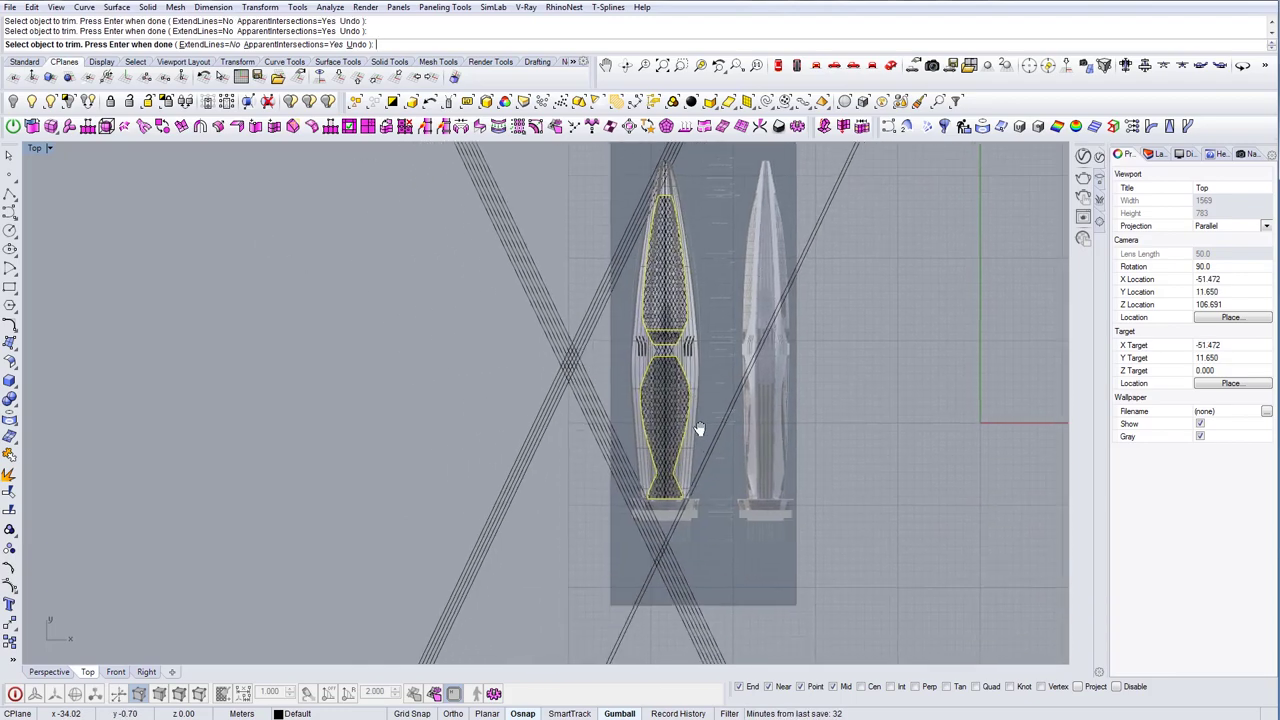
scroll(642, 270, "up", 8)
scroll(690, 296, "up", 9)
scroll(662, 350, "down", 19)
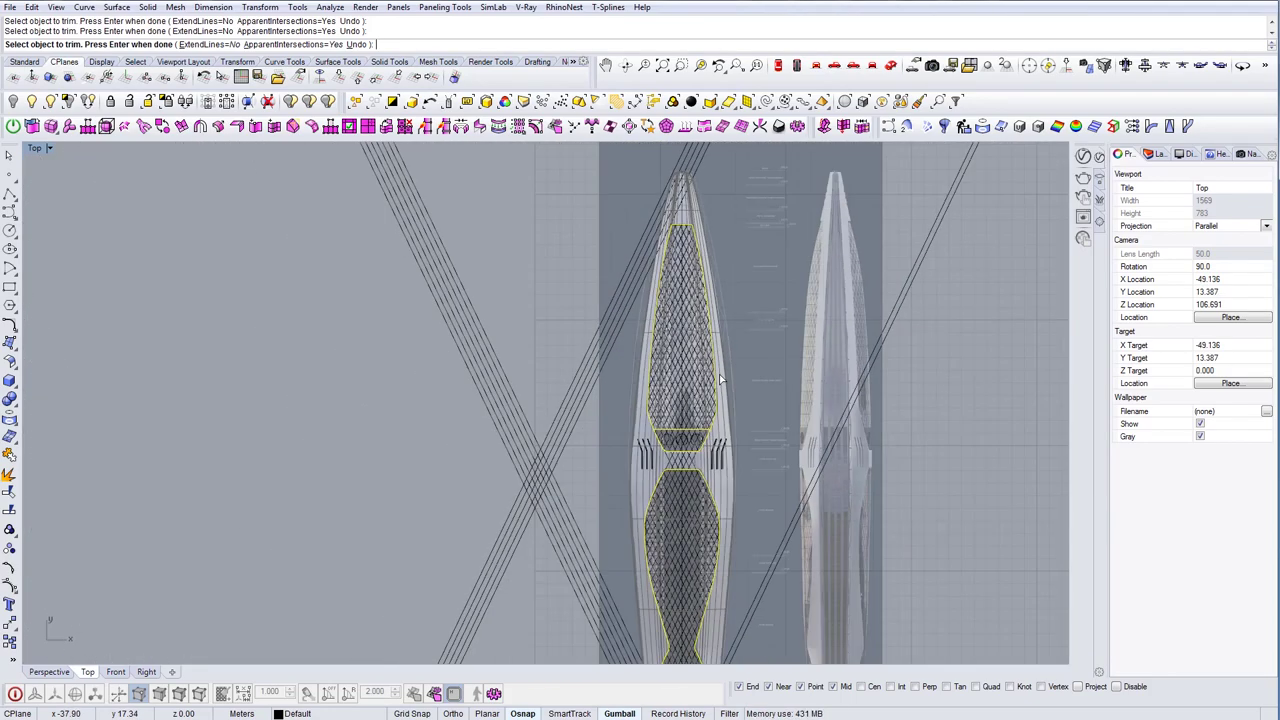
right_click_drag(745, 467, 741, 458)
scroll(740, 458, "down", 3)
key("Return")
Delete the leftover diagonal lines that lie entirely outside the openings
left_click_drag(879, 295, 660, 268)
scroll(666, 306, "up", 3)
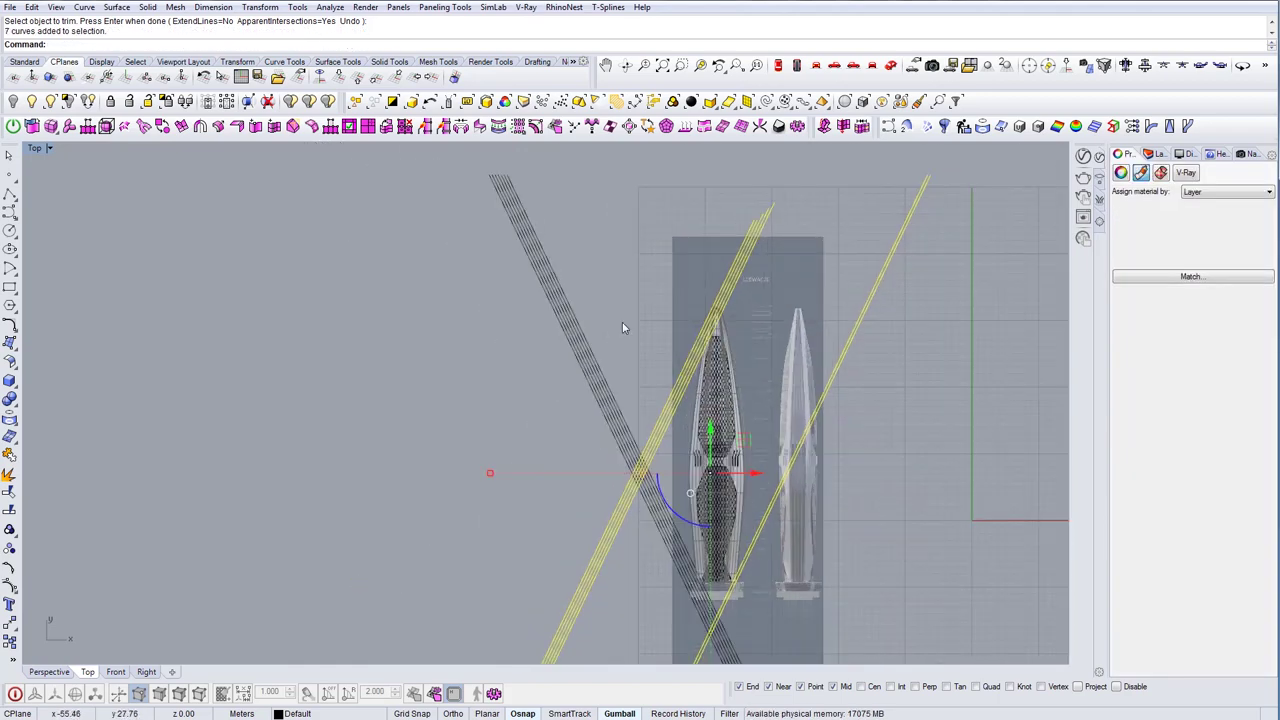
key("Delete")
right_click_drag(696, 462, 656, 391)
Show the Perspective view, unlock all objects, and lock the two reference picture planes again
left_click(885, 66)
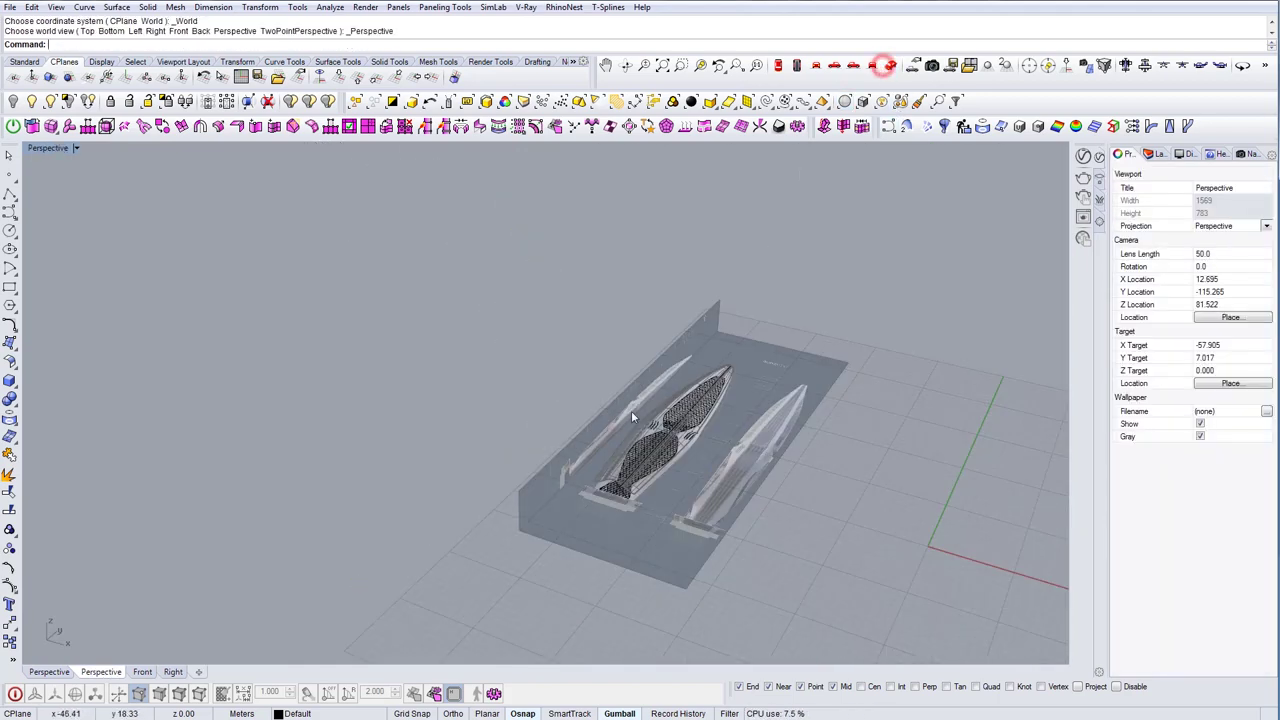
scroll(631, 420, "up", 13)
scroll(666, 528, "up", 6)
right_click_drag(666, 528, 743, 451)
scroll(735, 430, "down", 6)
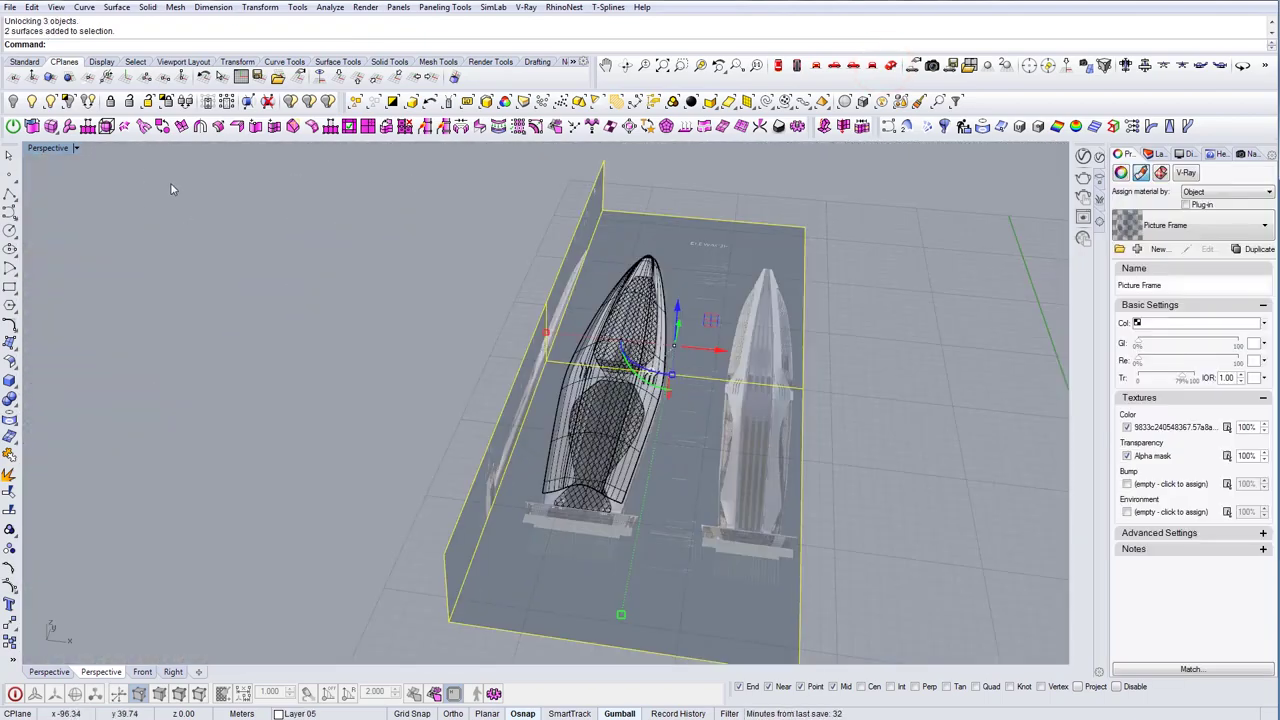
key("ctrl+l")
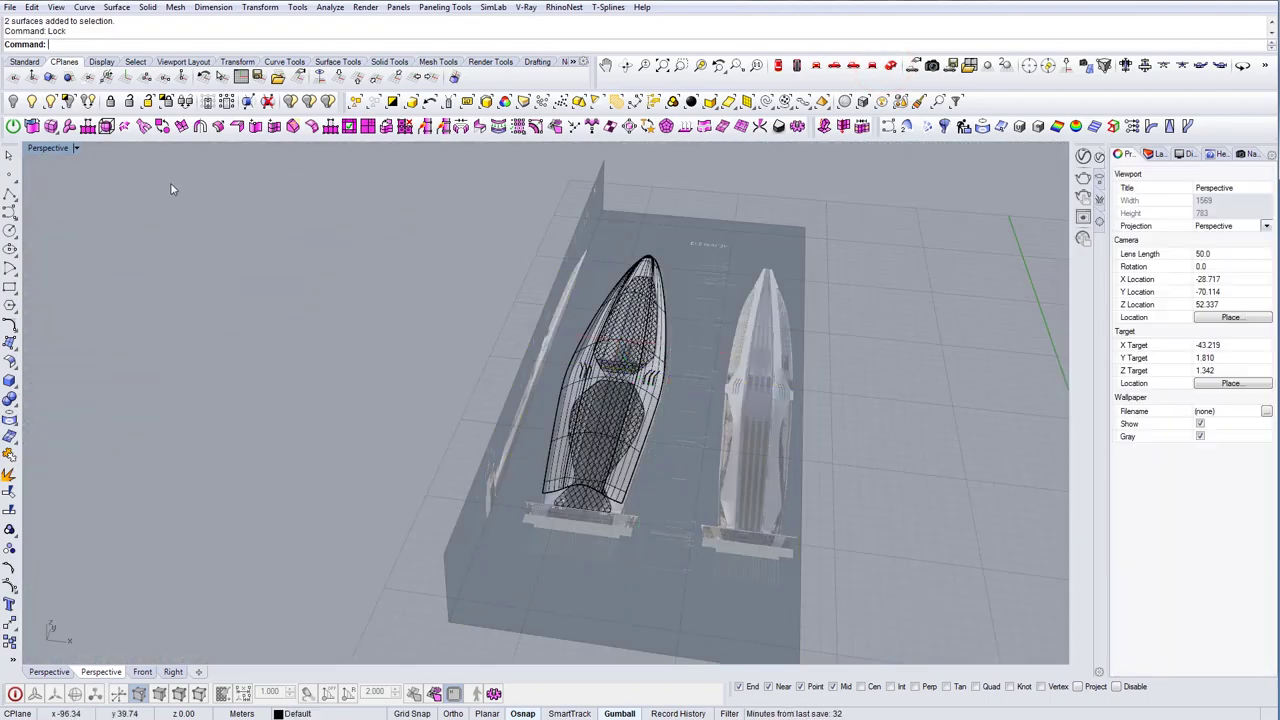
Select the outer outlines of the lower and upper openings and set the Perspective view's display mode to Shaded
scroll(495, 477, "up", 10)
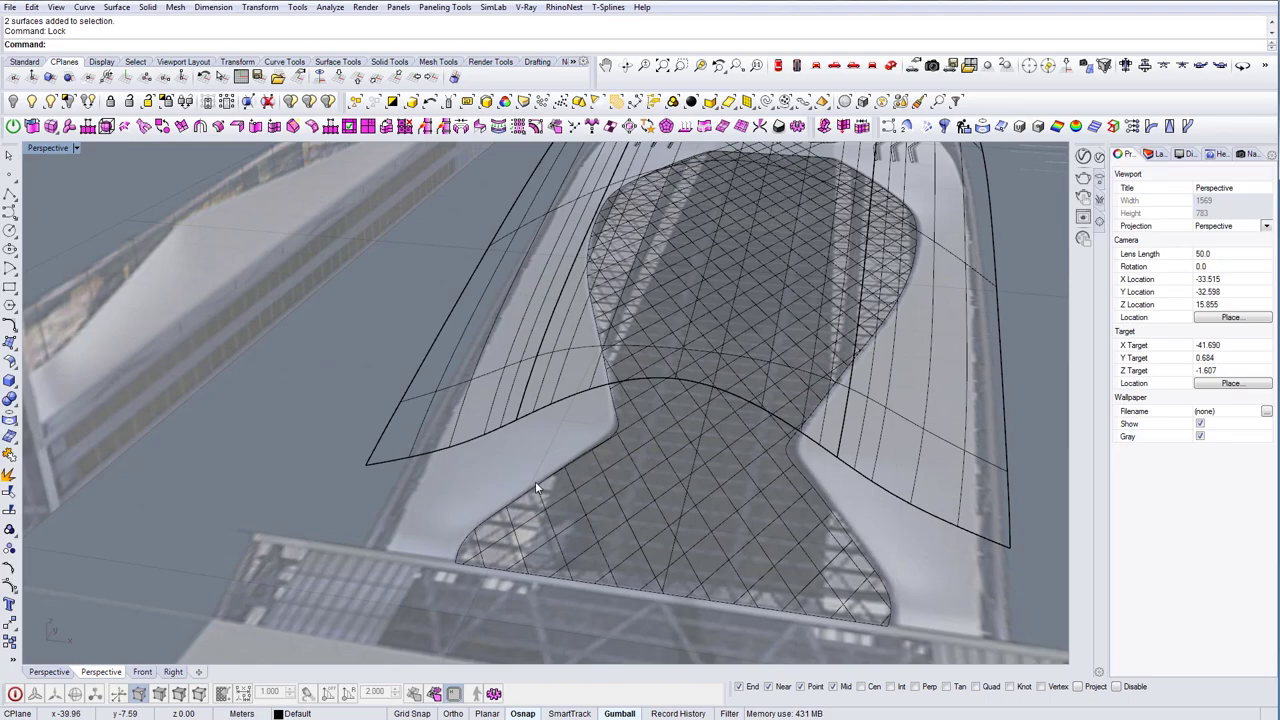
left_click(529, 492)
scroll(528, 494, "down", 7)
right_click_drag(528, 496, 735, 400)
scroll(811, 327, "up", 8)
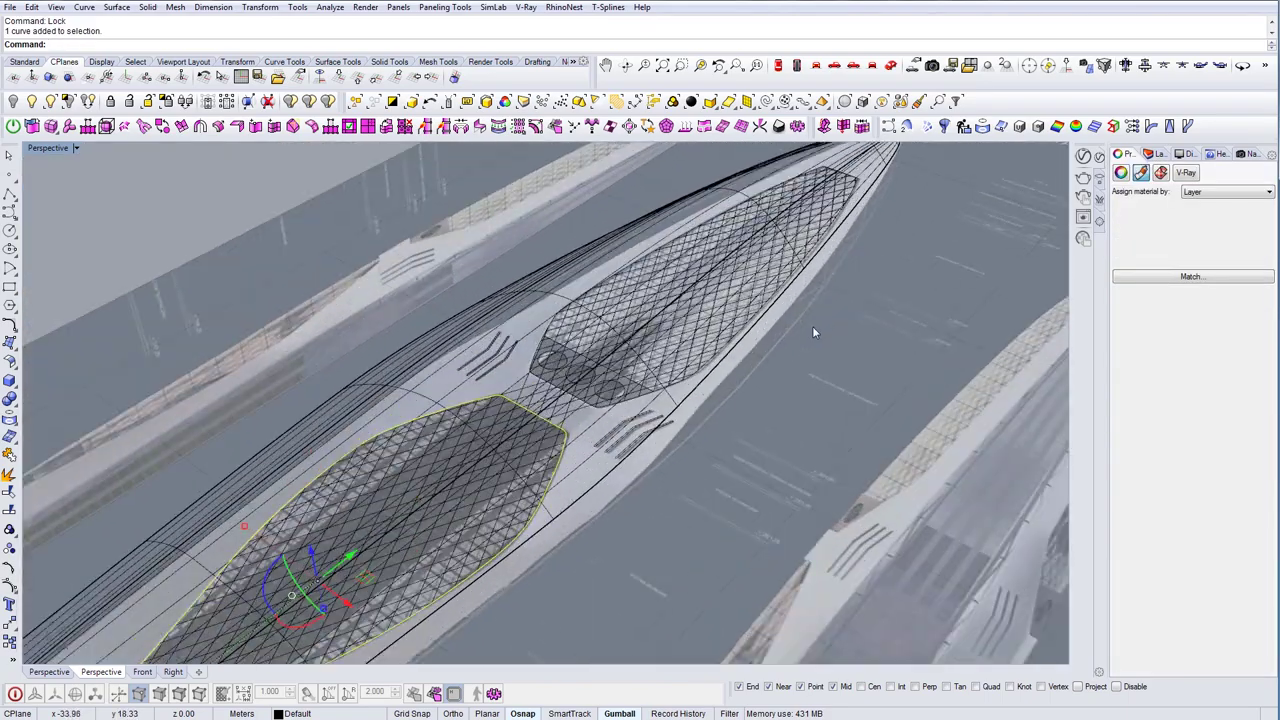
scroll(631, 445, "up", 3)
left_click(600, 455)
scroll(595, 458, "down", 8)
right_click_drag(586, 464, 632, 441)
scroll(632, 441, "down", 5)
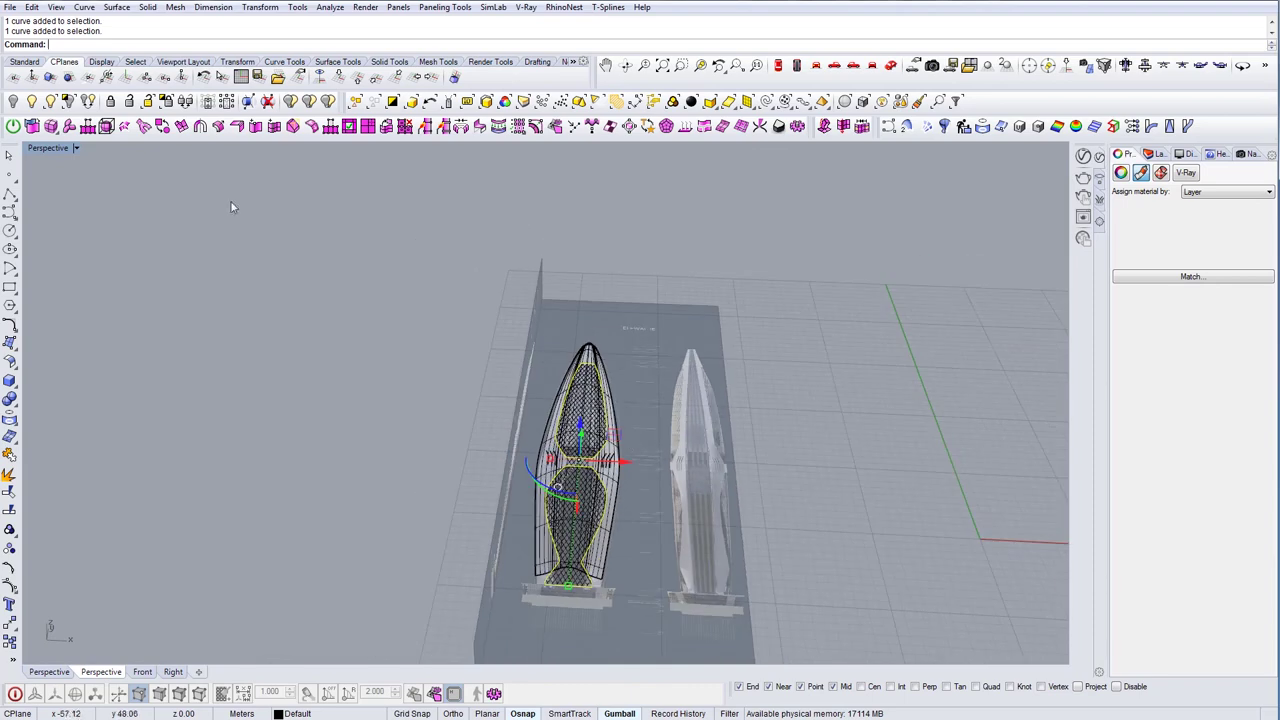
left_click(75, 149)
left_click(66, 196)
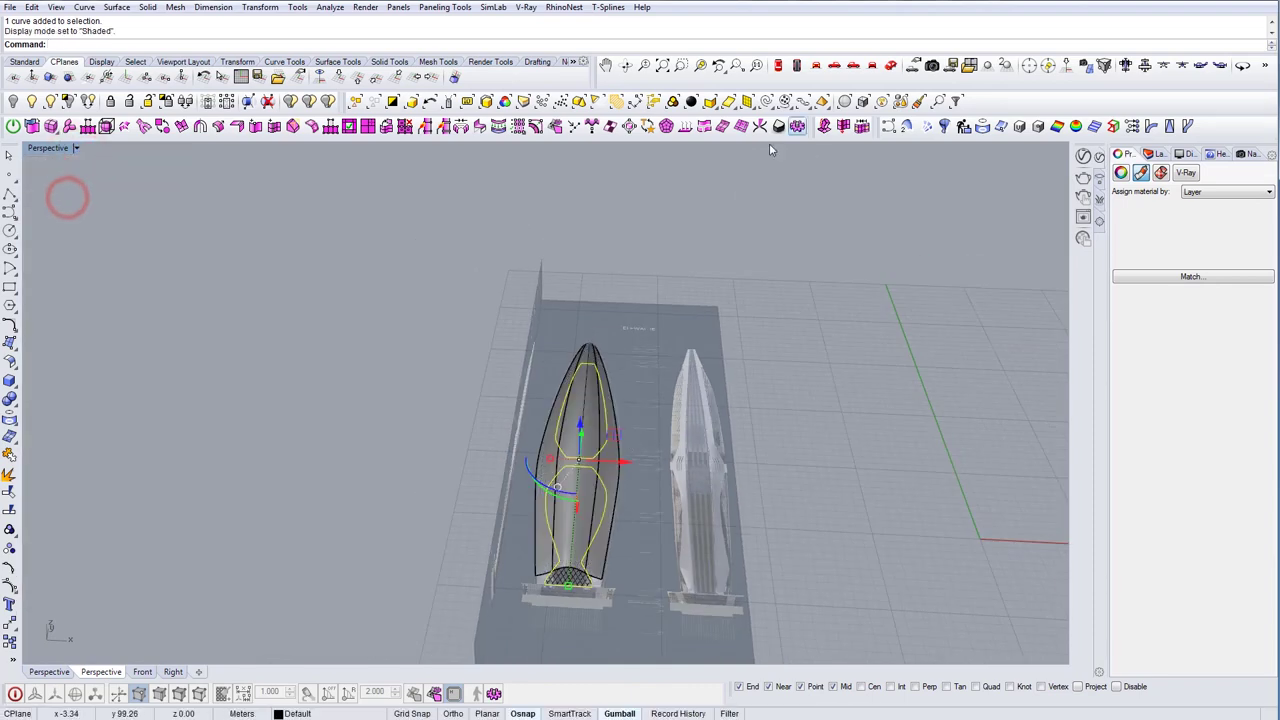
Project both opening outlines onto the curved tower surface from the Top view, return to Perspective, and clear the selection
left_click(779, 67)
type("Project")
key("Return")
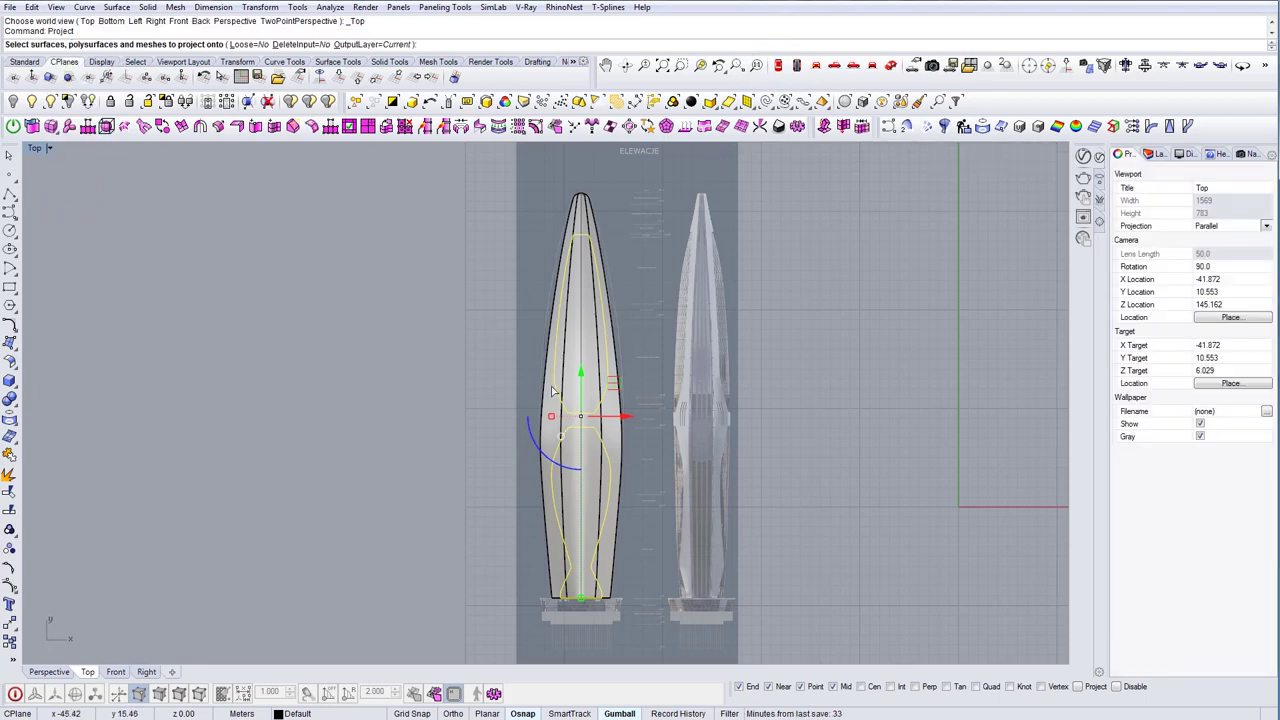
scroll(651, 448, "up", 4)
left_click(651, 448)
key("Return")
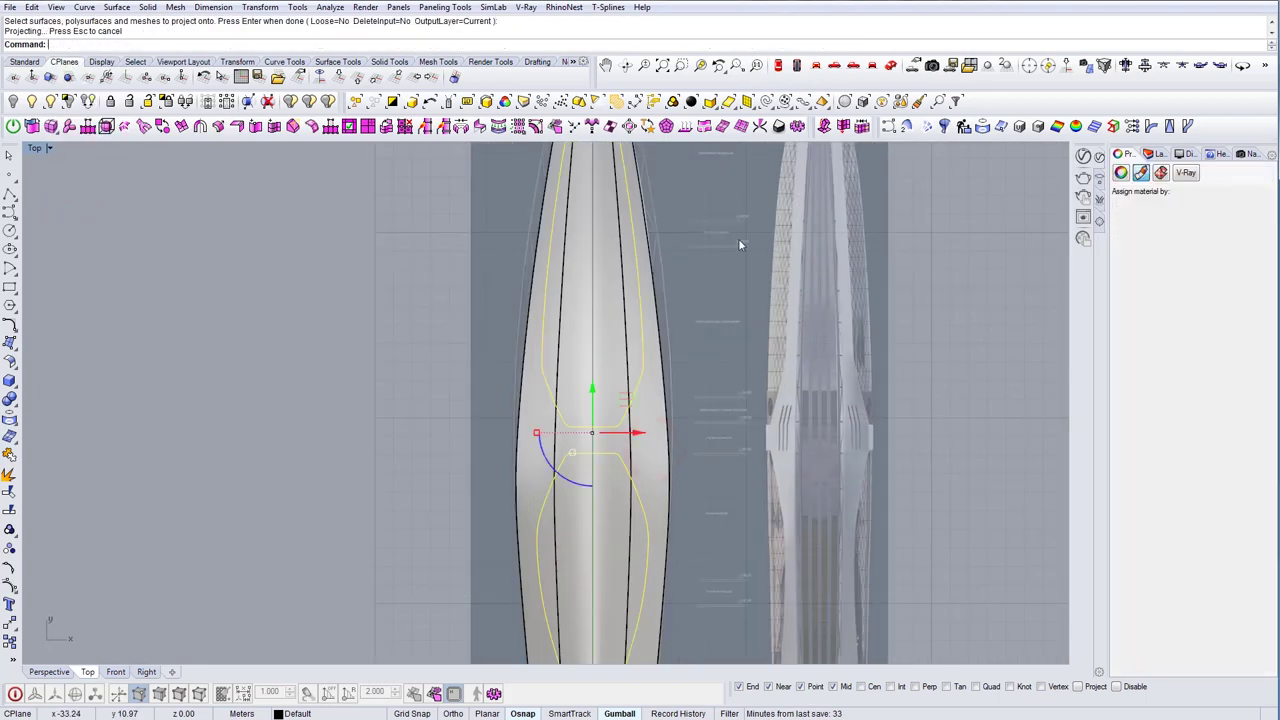
left_click(912, 67)
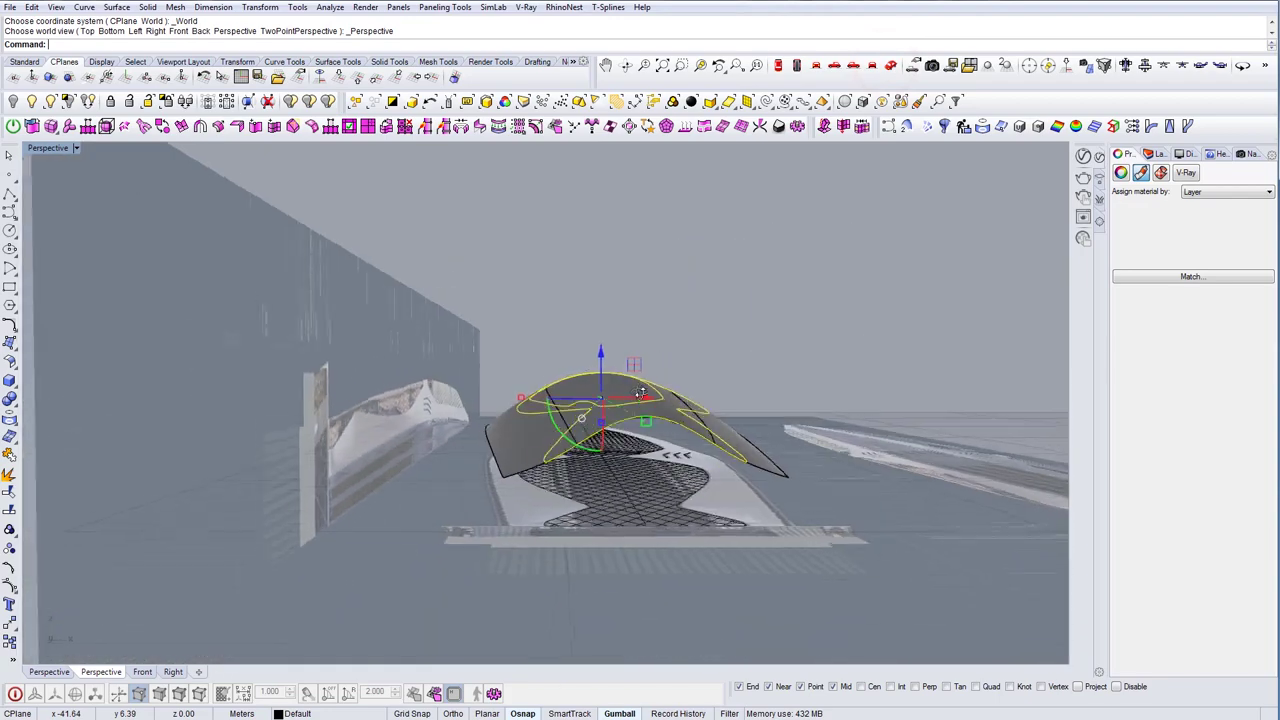
right_click_drag(641, 393, 603, 404)
key("Escape")
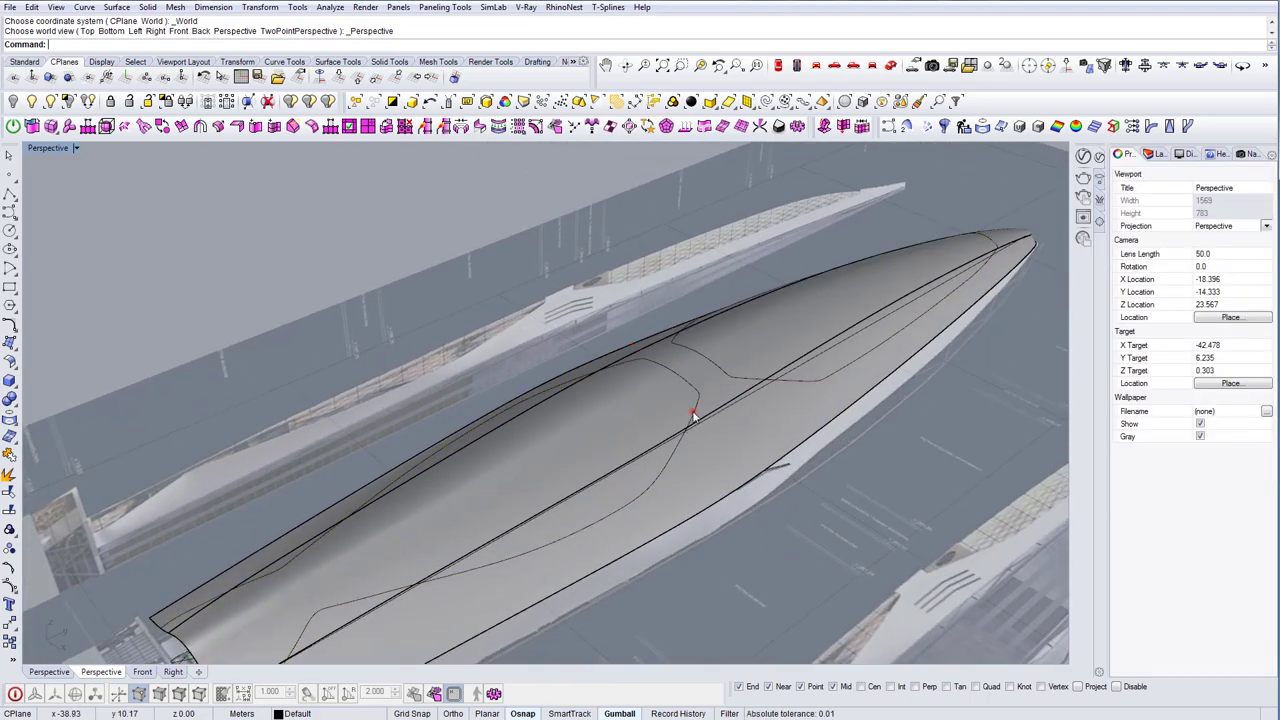
Split the curved tower surface using the projected outlines of the lower and upper openings as cutting objects
mouse_move(691, 420)
right_mouse_down()
mouse_move(697, 410)
mouse_move(686, 420)
right_mouse_up()
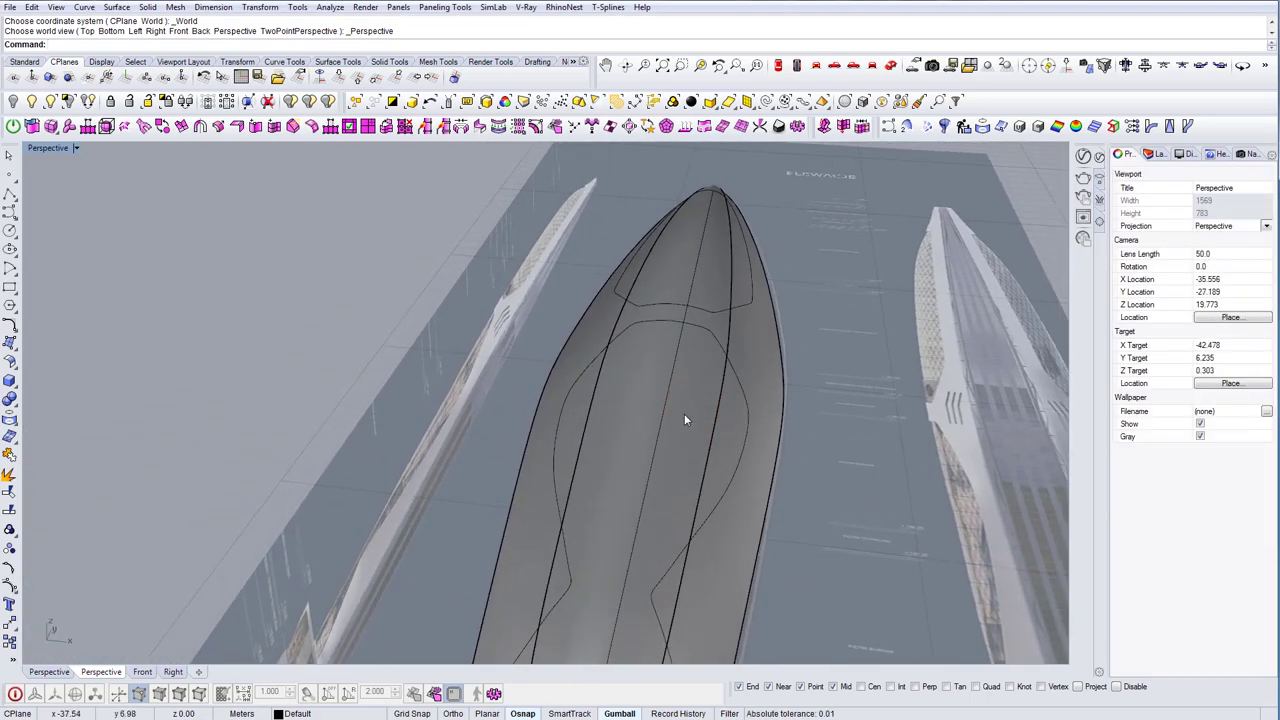
type("Split")
key("Return")
left_click(683, 415)
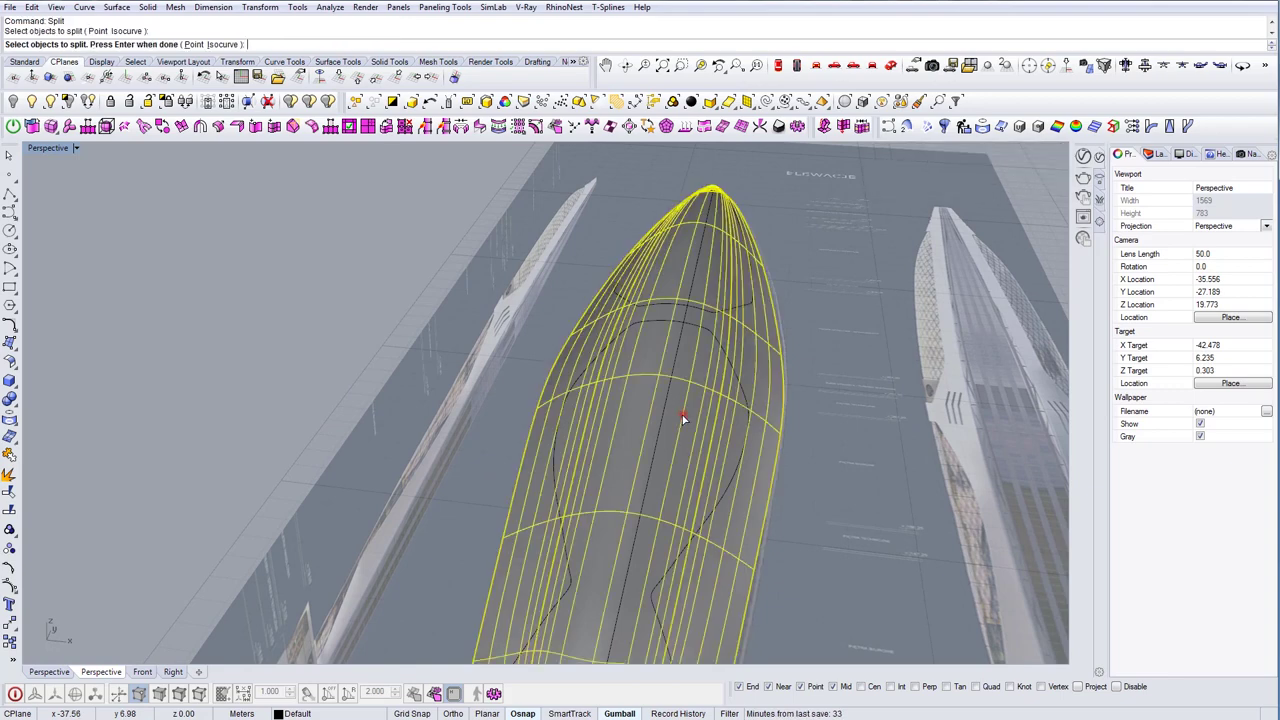
right_click_drag(683, 415, 682, 411)
key("Return")
left_click(708, 345)
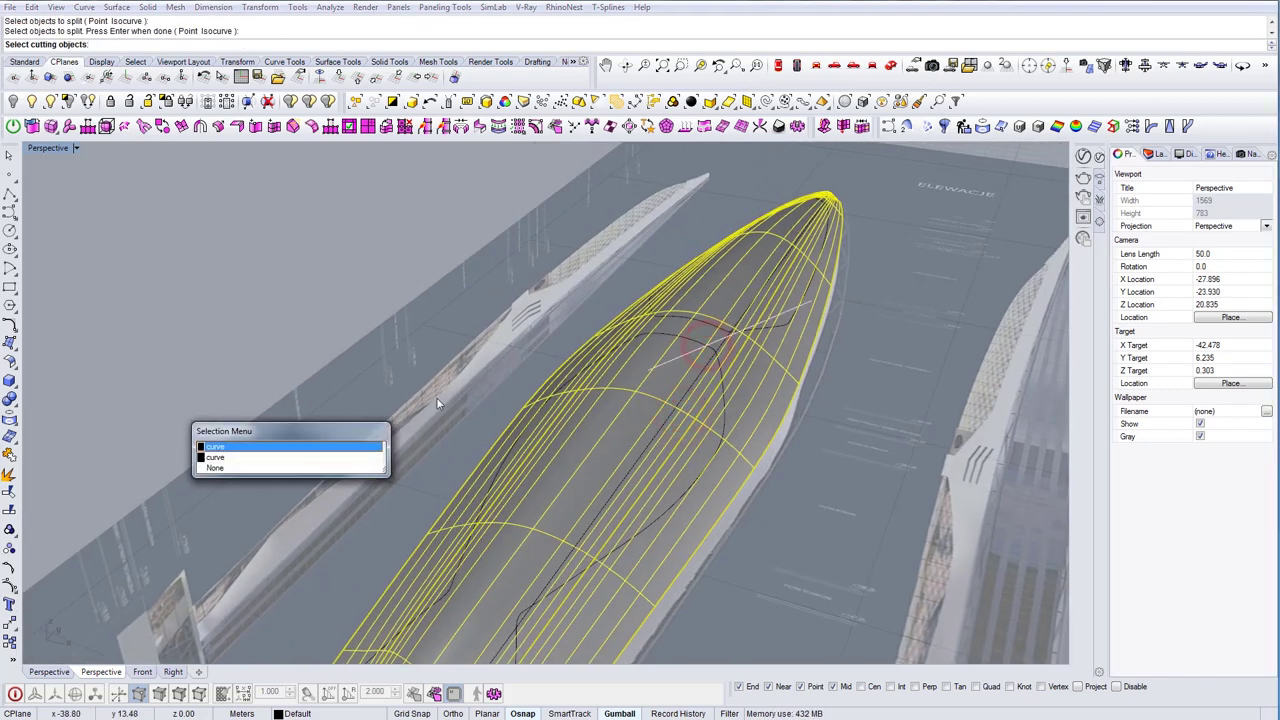
left_click(724, 427)
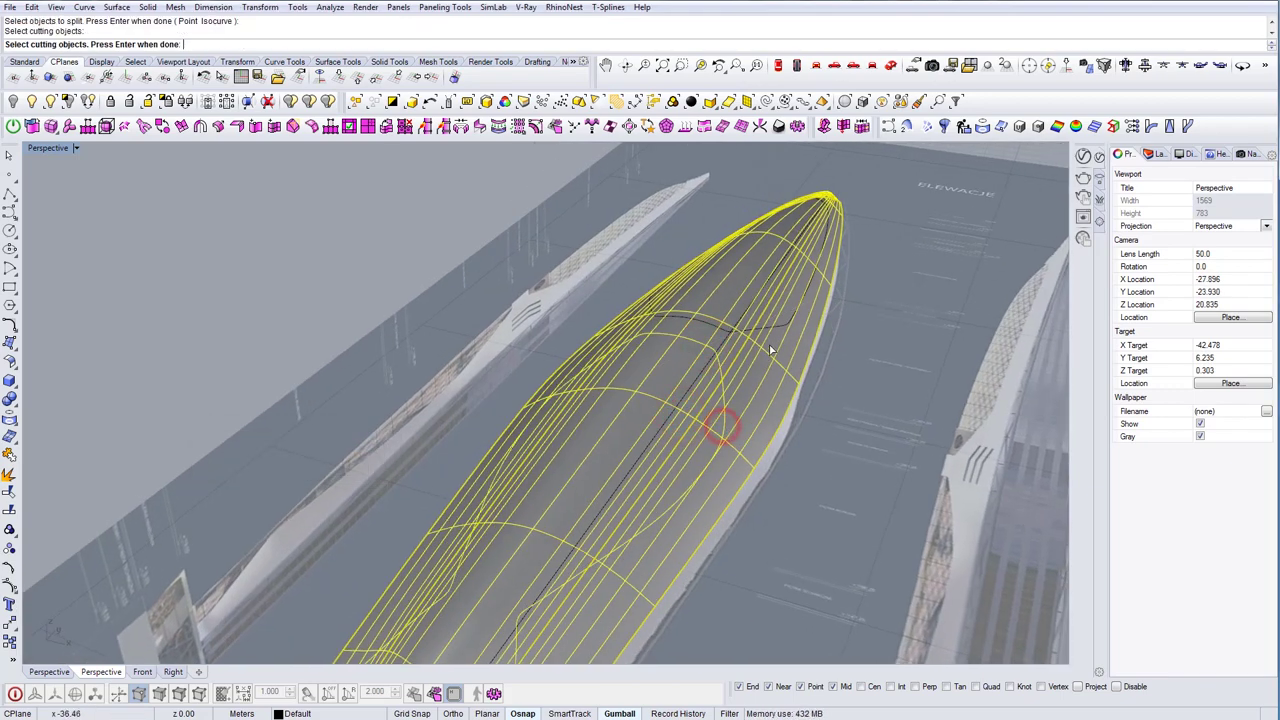
left_click(784, 328)
left_click(784, 328)
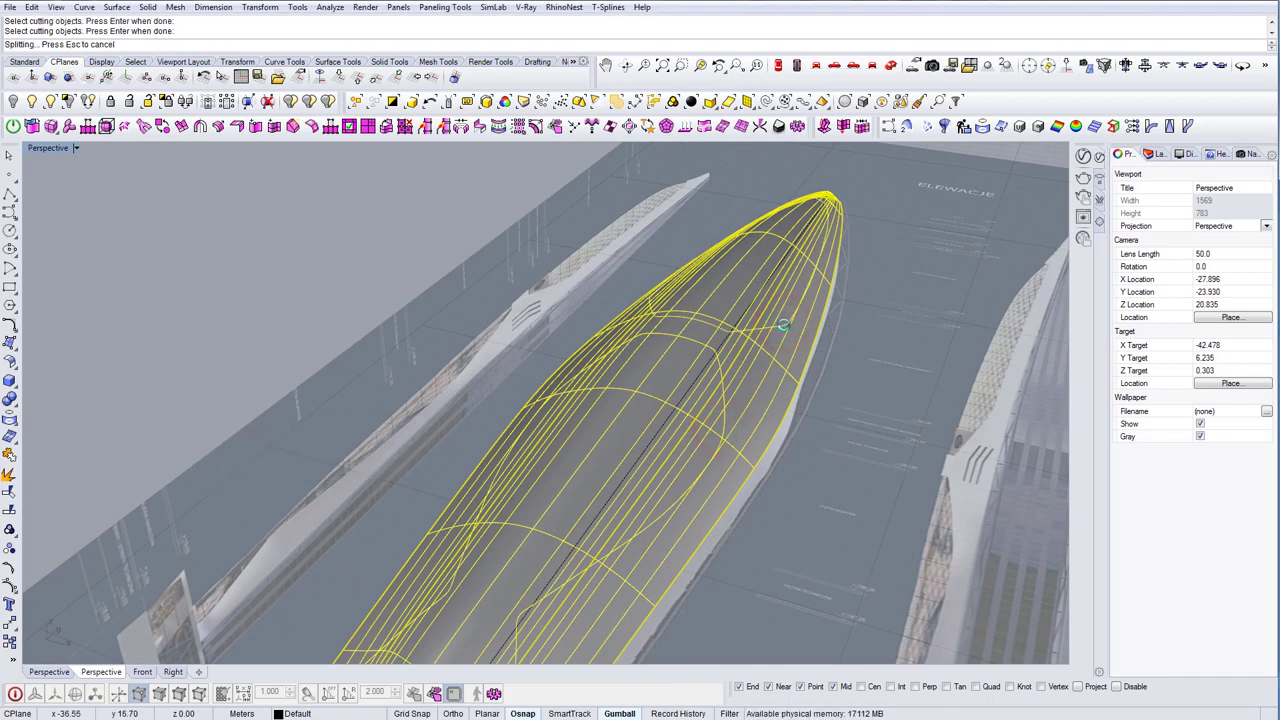
left_click(666, 385)
left_click(726, 293)
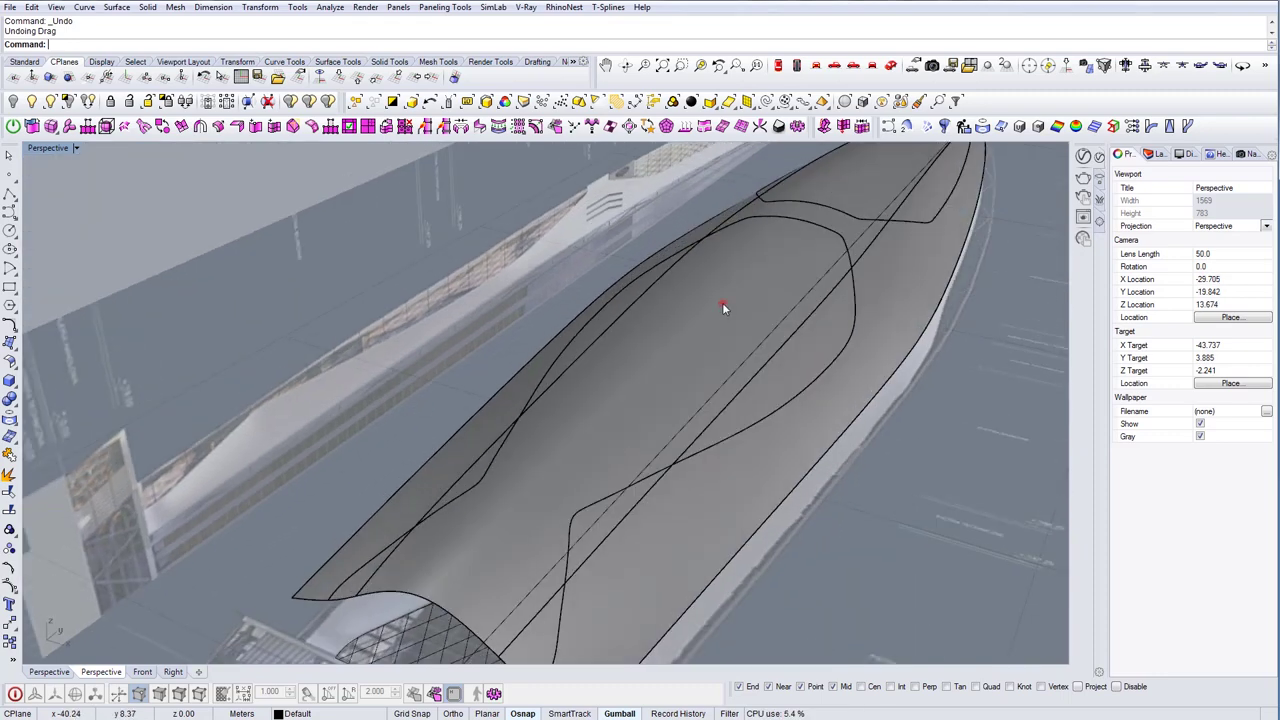
Offset both opening surfaces into solids at a distance of 0.15, with all offset directions flipped
left_click(720, 295)
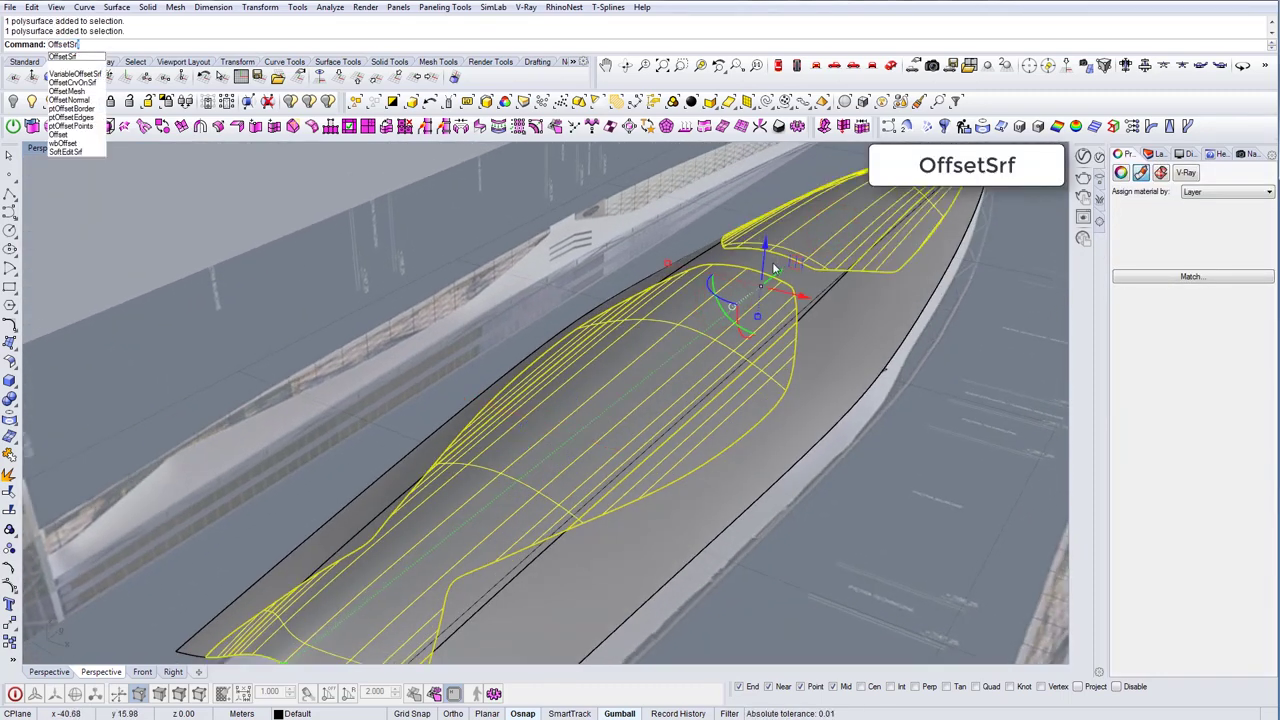
key("Return")
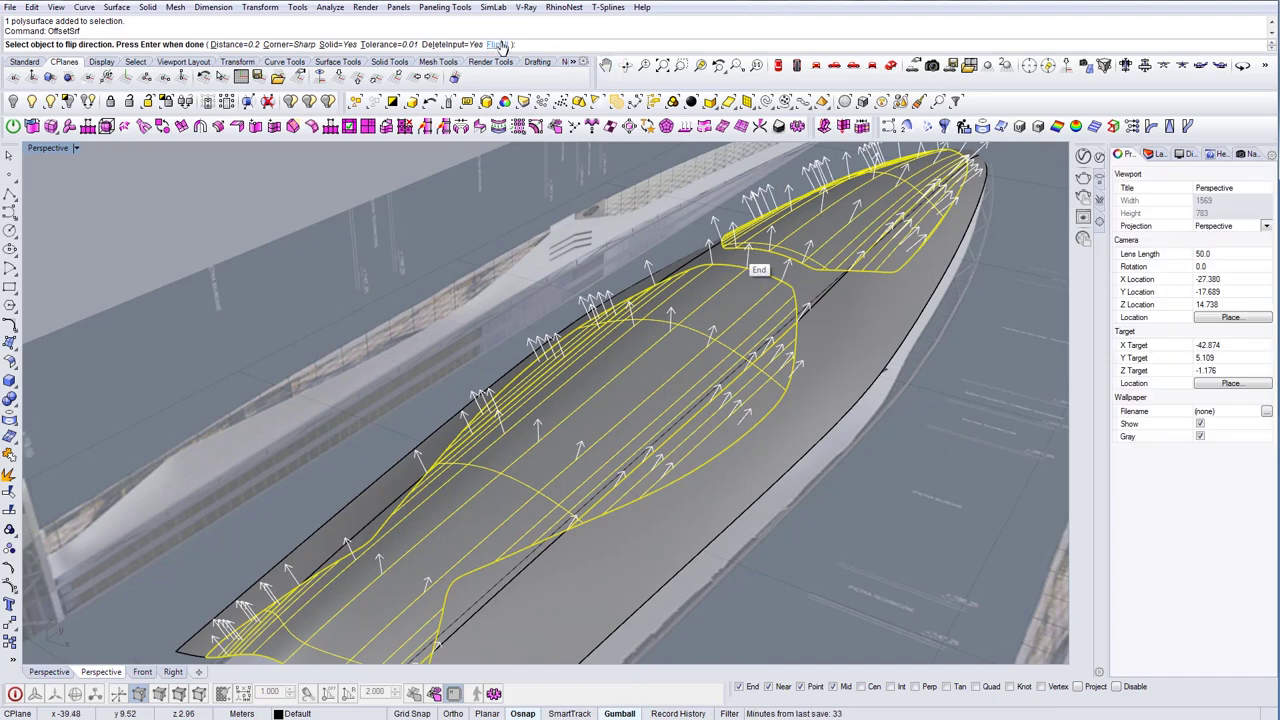
left_click(498, 44)
right_click_drag(505, 160, 560, 187)
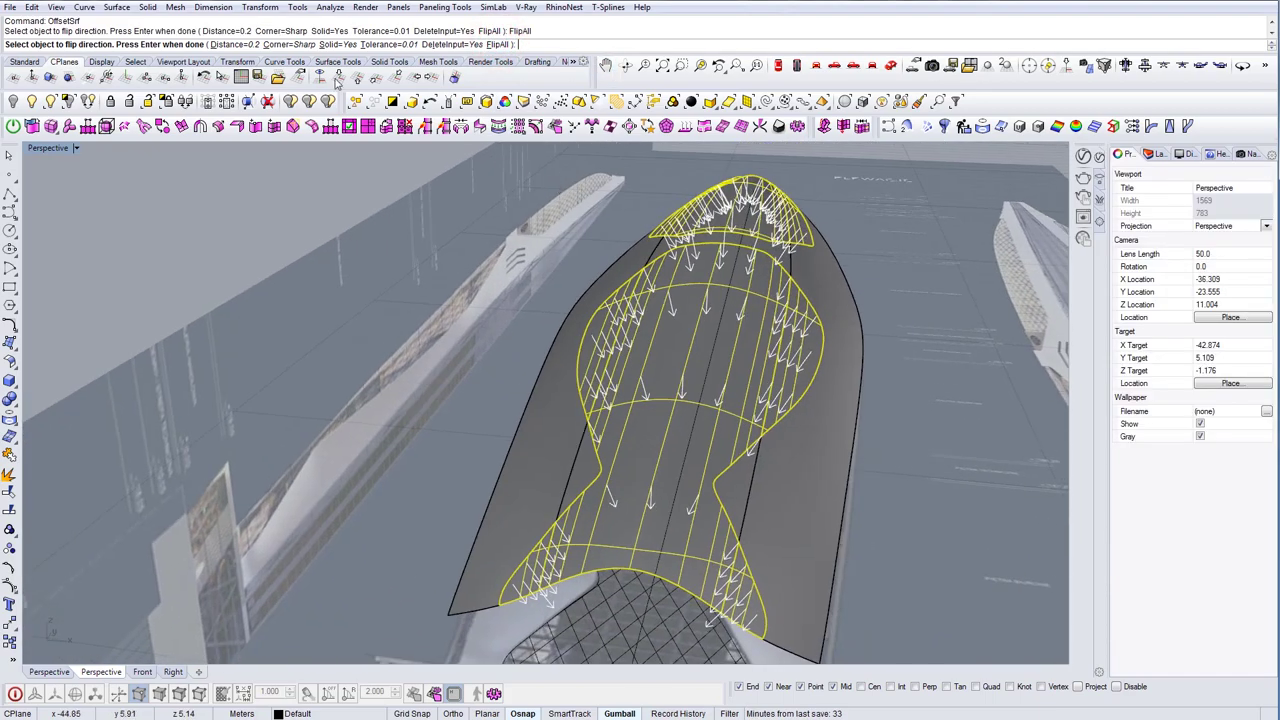
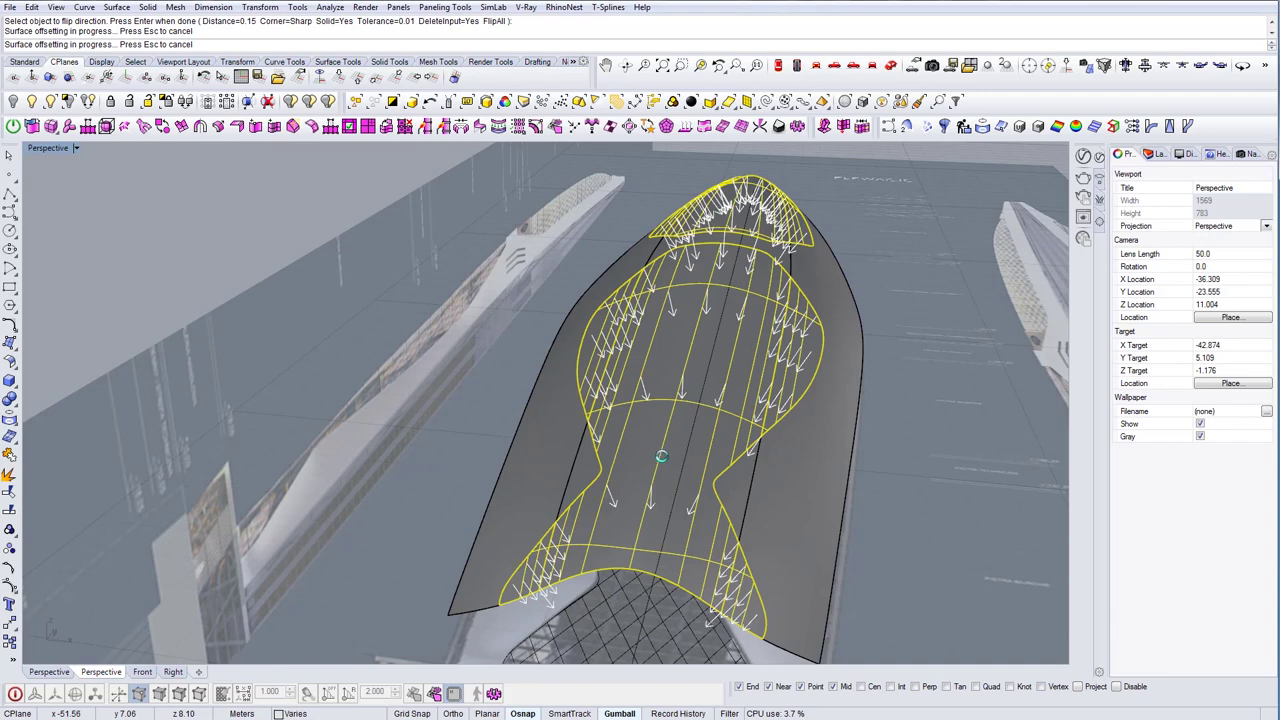
key("Escape")
Extract the outer faces and the base-end edge faces of the lower opening's offset solid and delete them
right_click_drag(684, 446, 693, 428)
type("ExtractSrf")
key("Return")
left_click(688, 429)
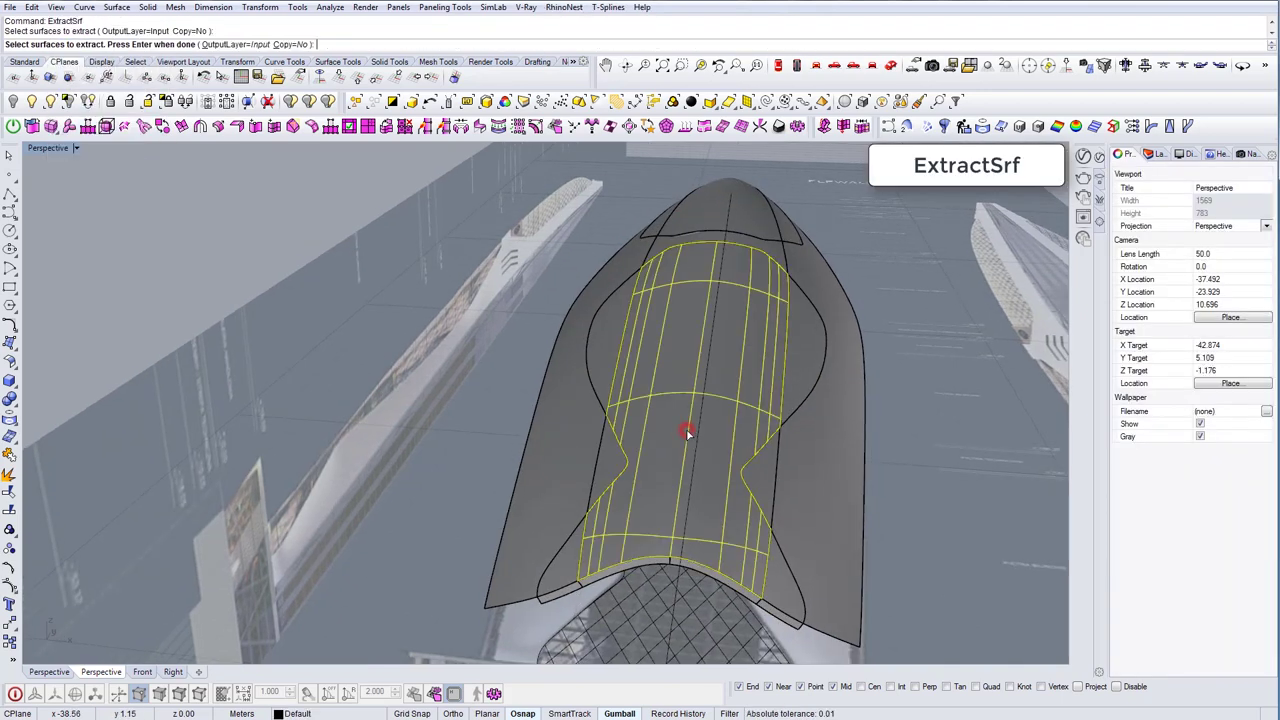
right_click_drag(616, 463, 620, 374)
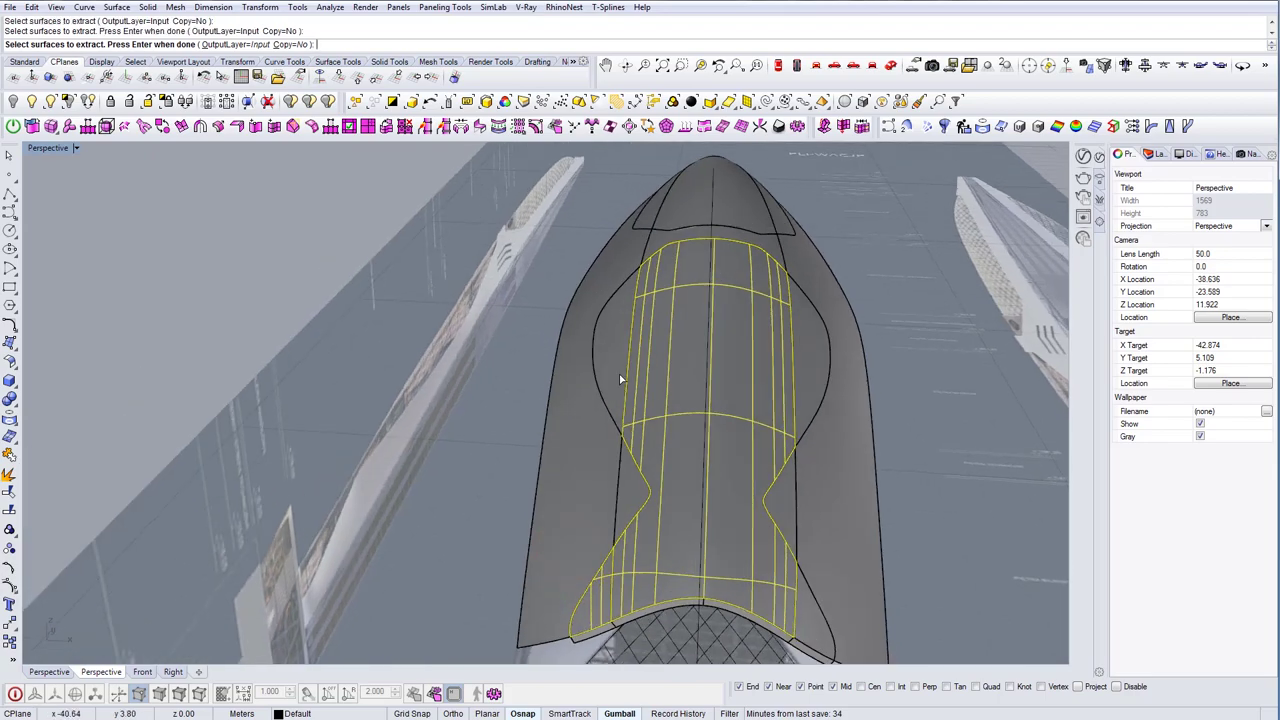
right_click_drag(802, 614, 553, 484)
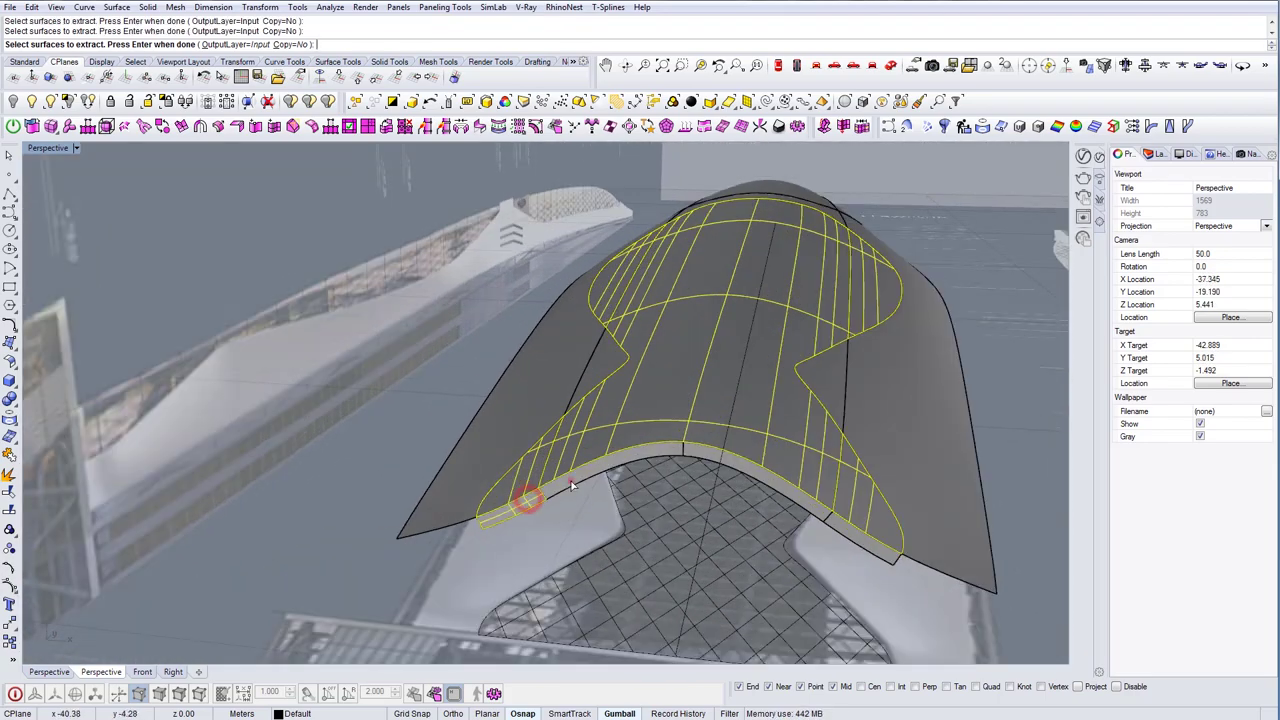
left_click(571, 484)
left_click(311, 445)
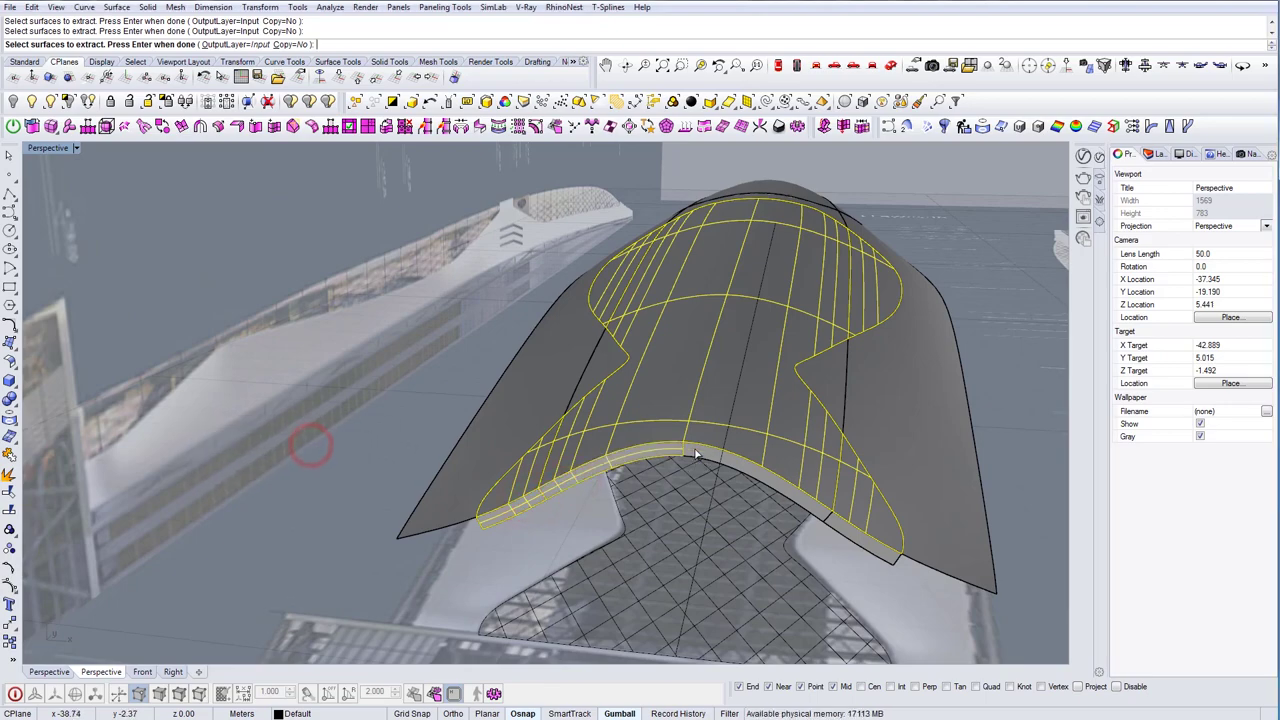
left_click(841, 529)
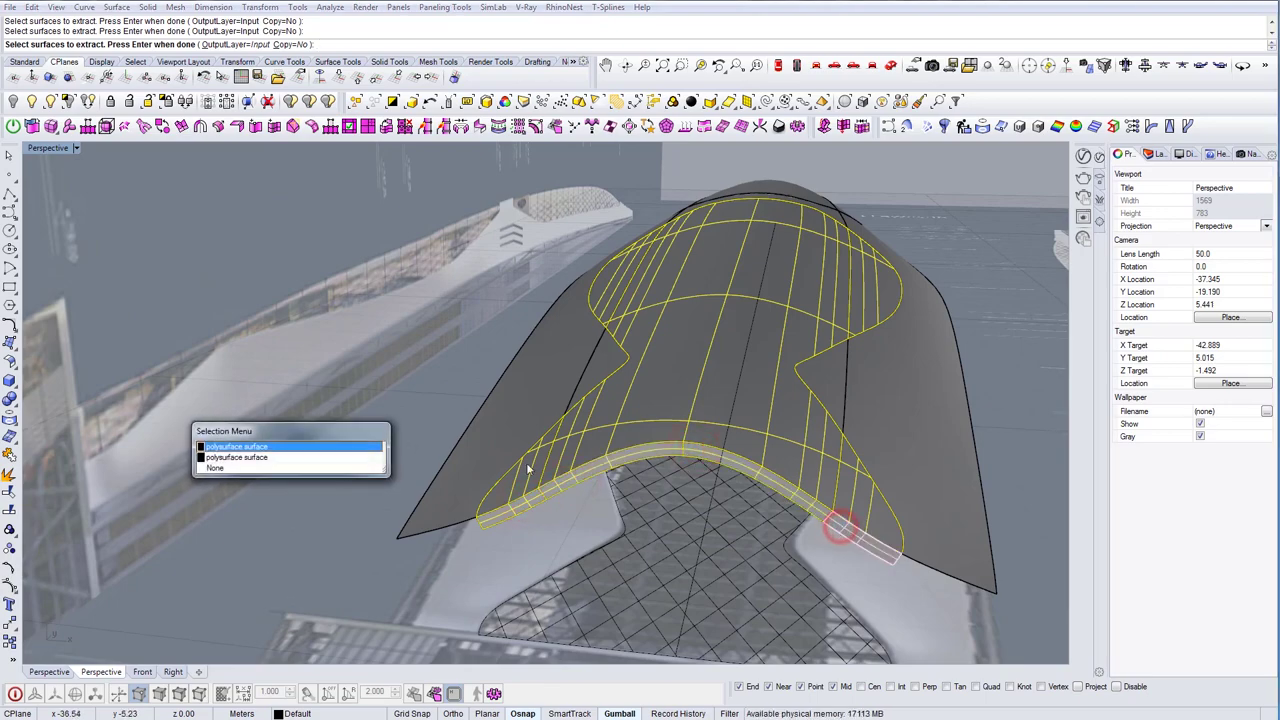
left_click(279, 445)
right_click_drag(751, 417, 675, 398)
left_click(651, 361)
key("Delete")
scroll(586, 320, "up", 6)
left_click(563, 298)
key("Escape")
Select the bent slot outlines on both sides of the tower in the flat drawing below the surface
scroll(642, 351, "up", 4)
left_click_drag(623, 389, 622, 390)
scroll(595, 430, "up", 5)
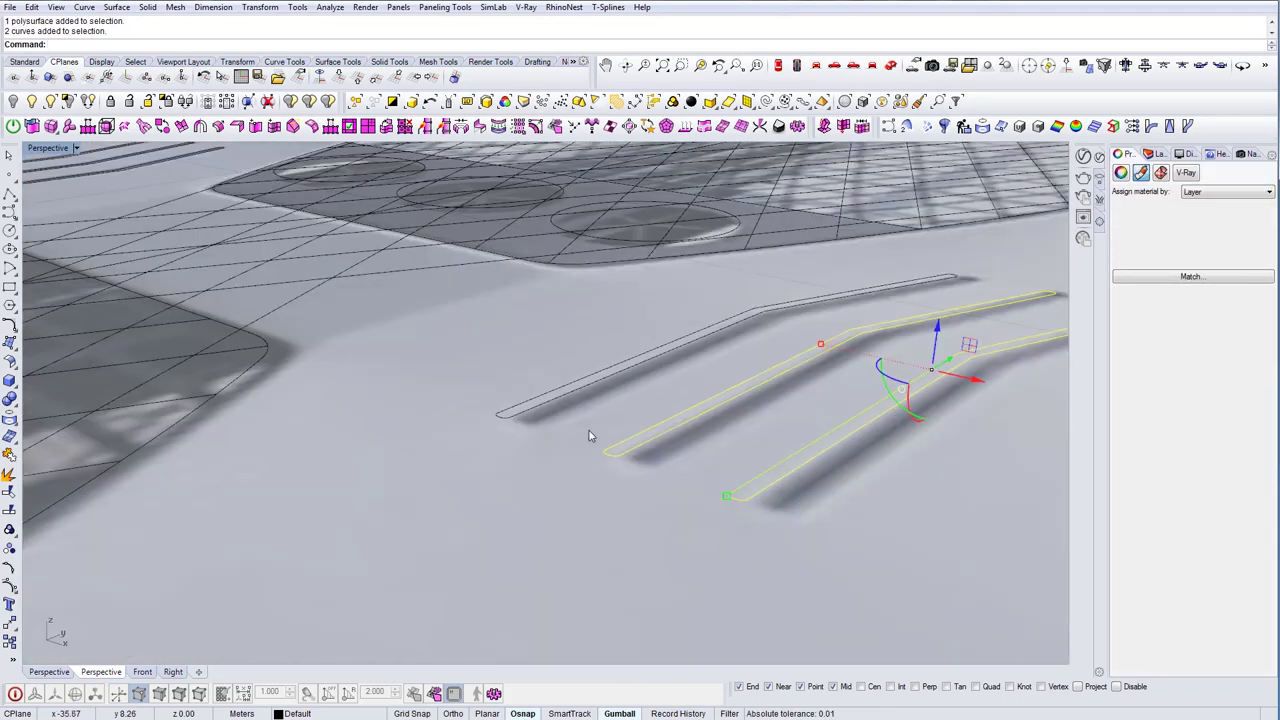
scroll(524, 399, "down", 10)
right_click_drag(524, 399, 641, 341)
scroll(641, 341, "up", 8)
left_click_drag(537, 283, 537, 284)
scroll(680, 305, "down", 10)
right_click_drag(680, 305, 620, 400)
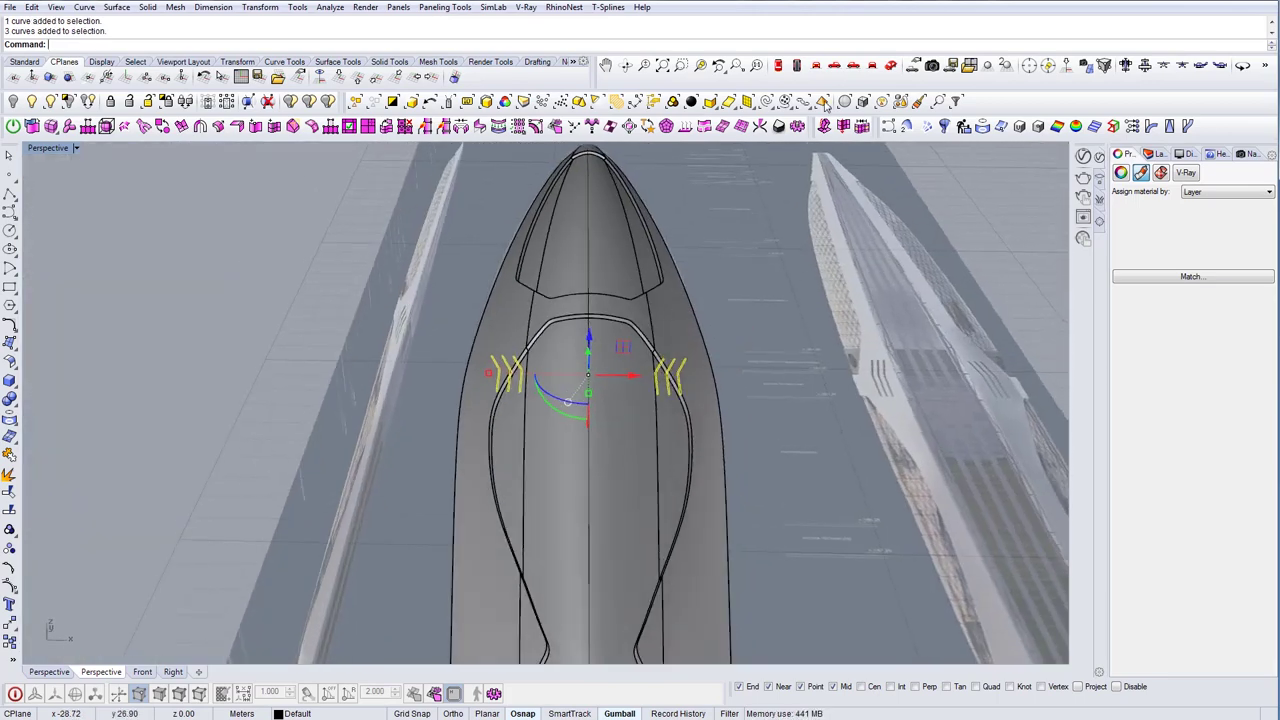
Project the selected slot outlines onto the tower shell from the Top view and return to the Perspective view
left_click(778, 66)
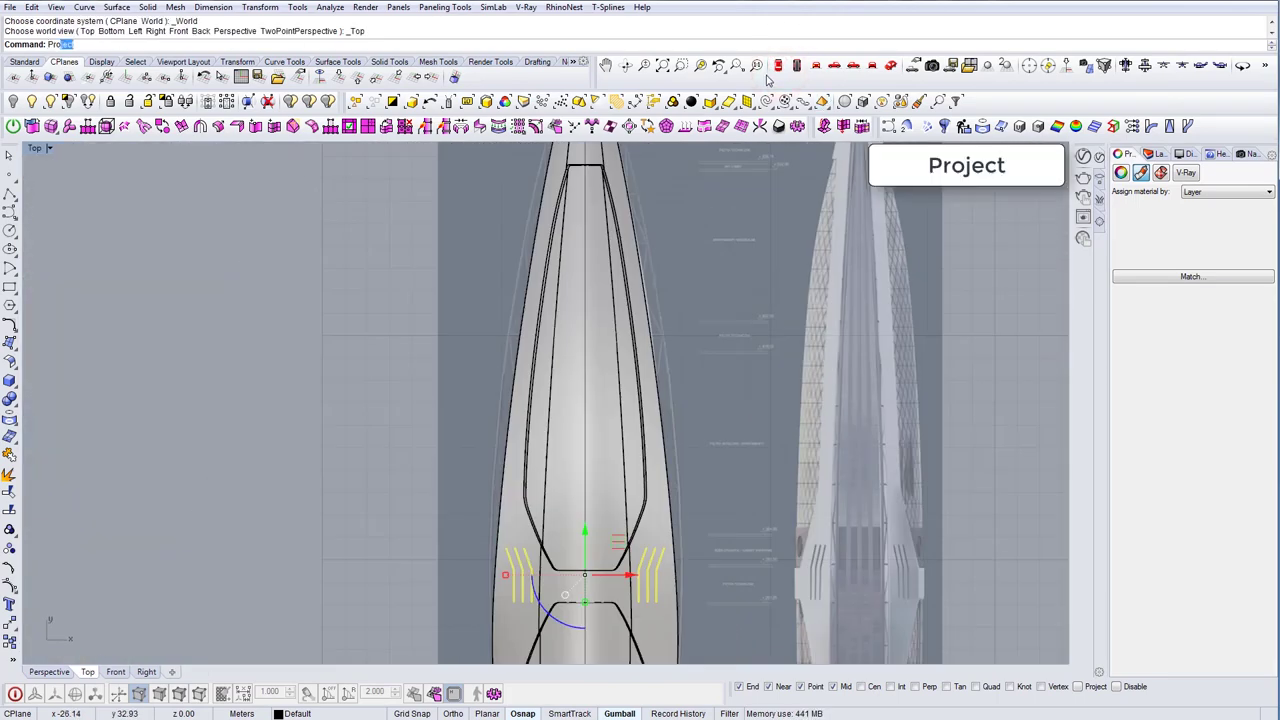
key("Return")
scroll(672, 549, "up", 2)
left_click(646, 531)
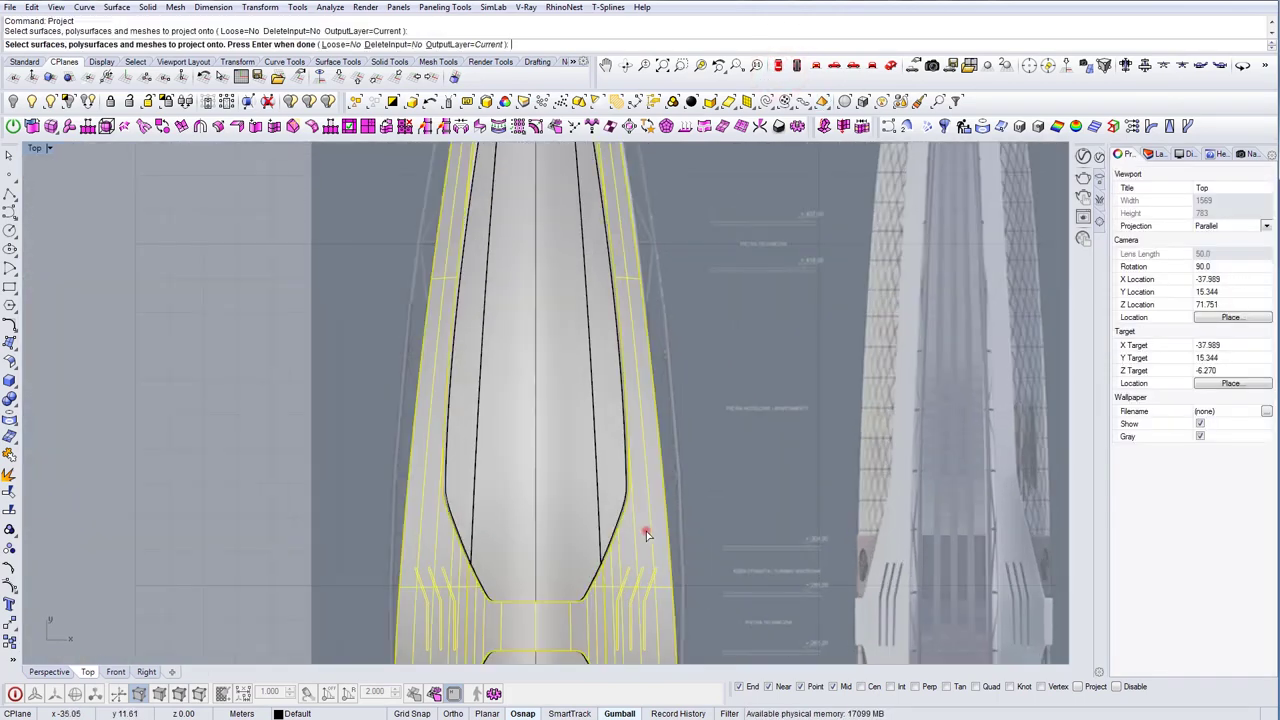
key("Return")
left_click(890, 65)
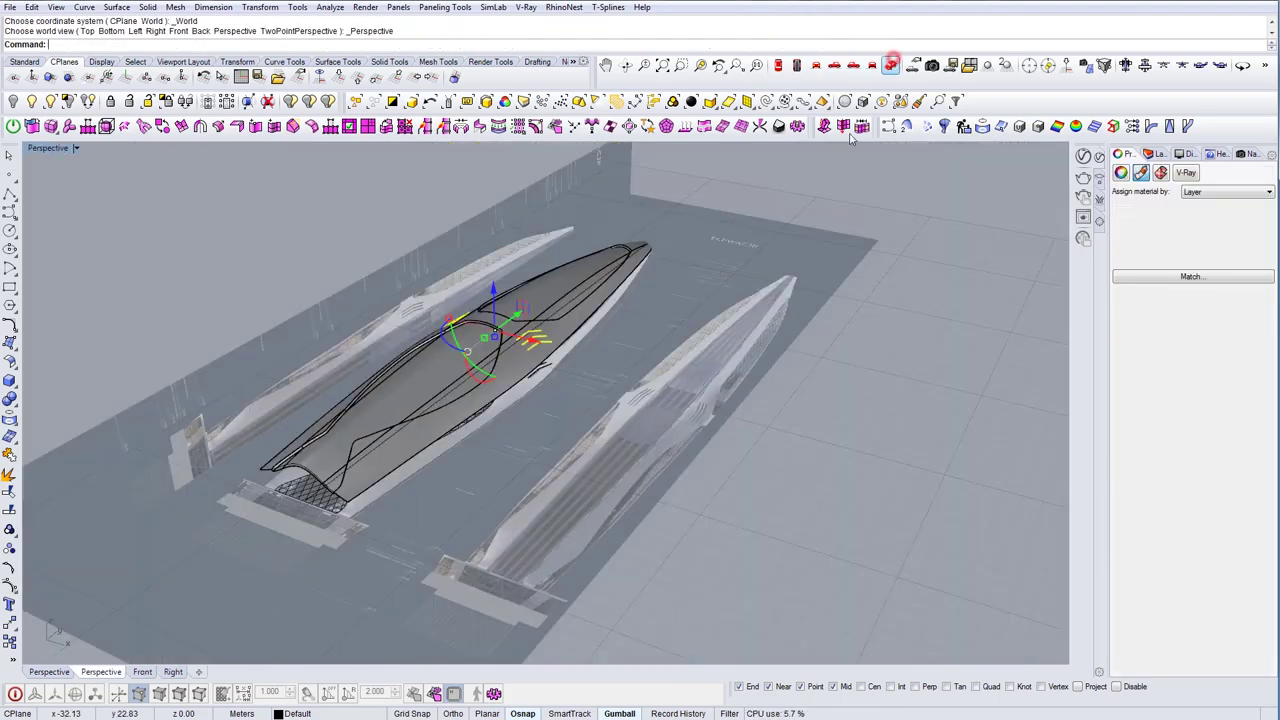
Hide the lower opening's inset and split the tower shell with the projected slot outlines on both sides
key("ctrl+h")
scroll(626, 370, "up", 3)
type("Split")
key("Return")
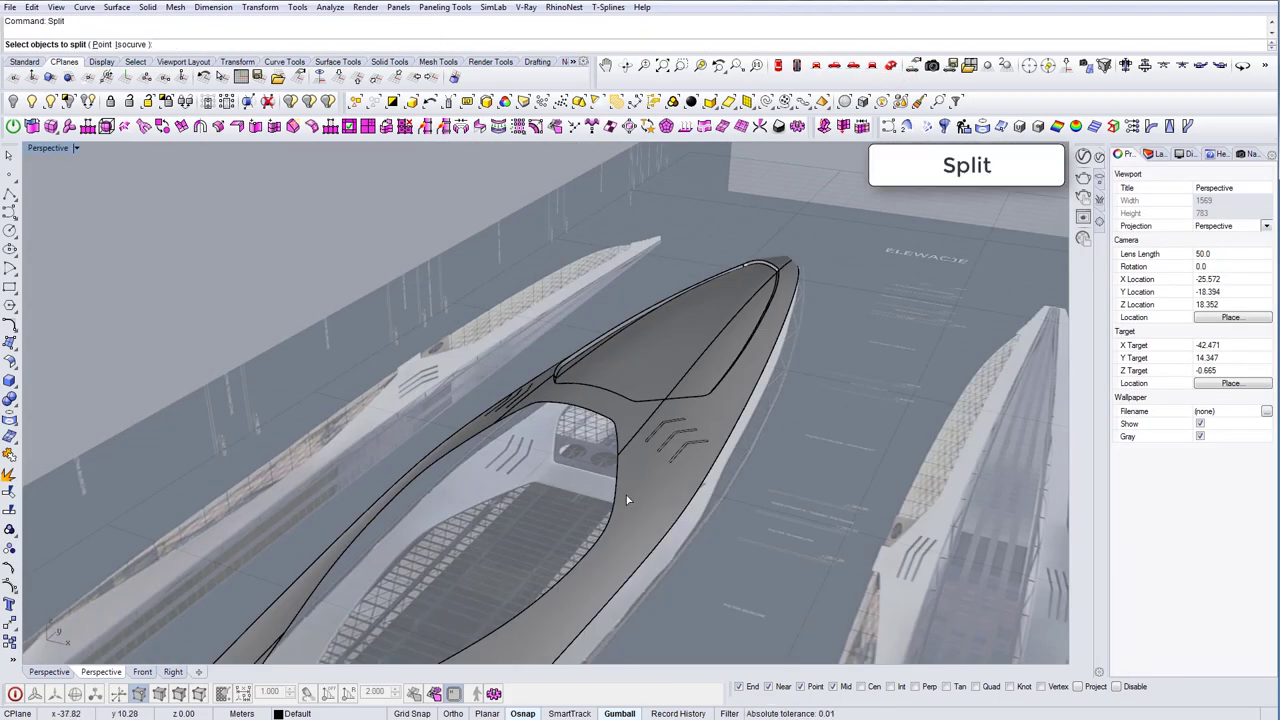
left_click(640, 502)
scroll(612, 459, "up", 5)
scroll(585, 463, "down", 6)
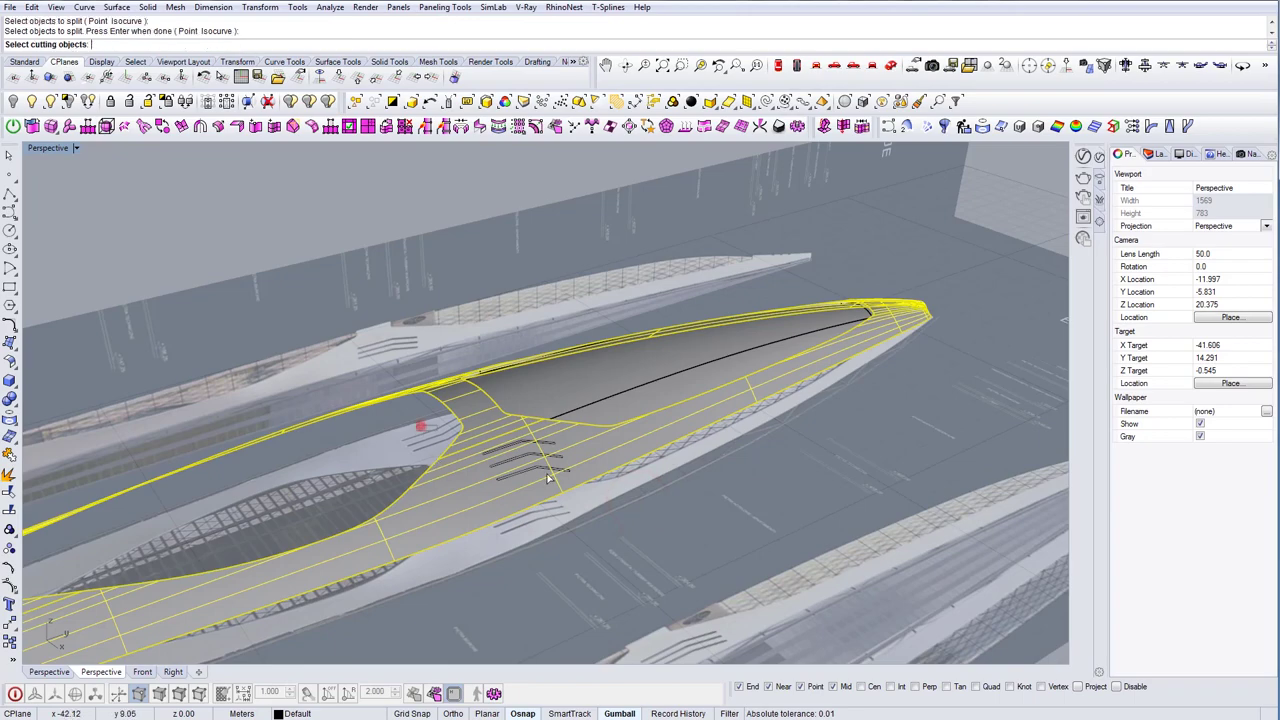
right_click_drag(460, 477, 532, 465)
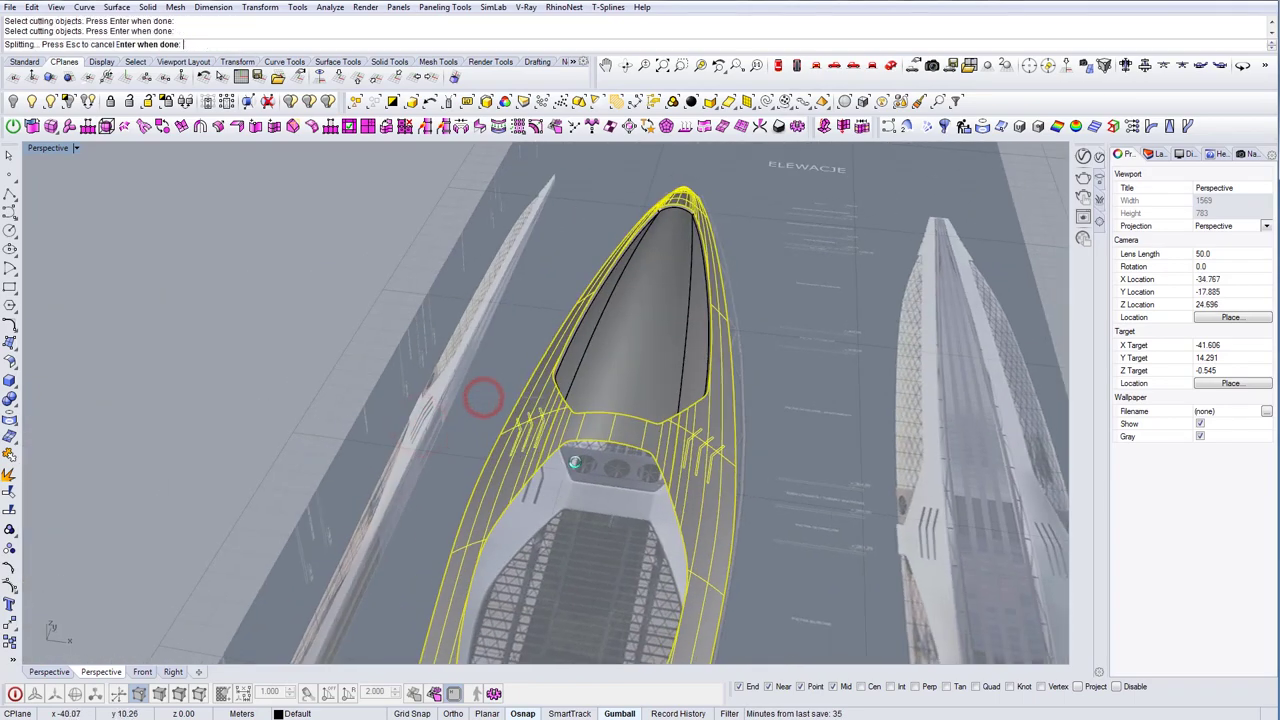
Select all visible curves, including the slot outlines and the upper opening's outline, and delete them
scroll(688, 460, "up", 3)
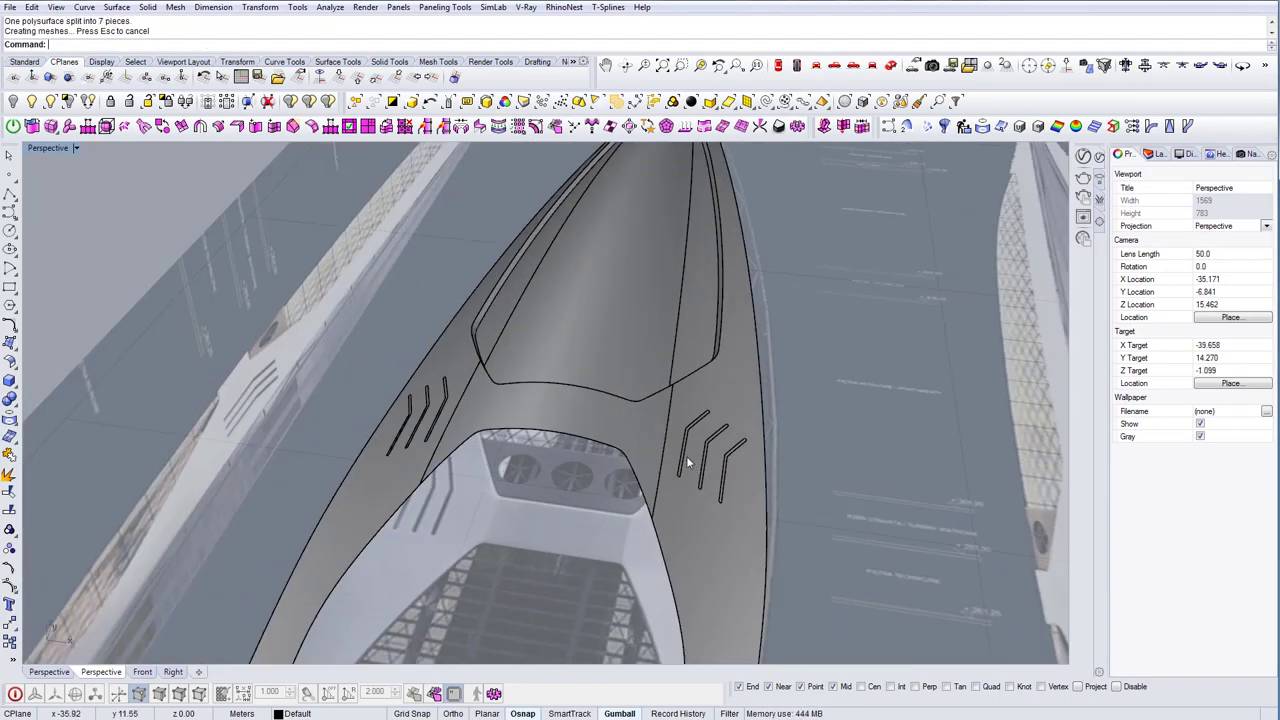
scroll(688, 460, "up", 3)
left_click(675, 446)
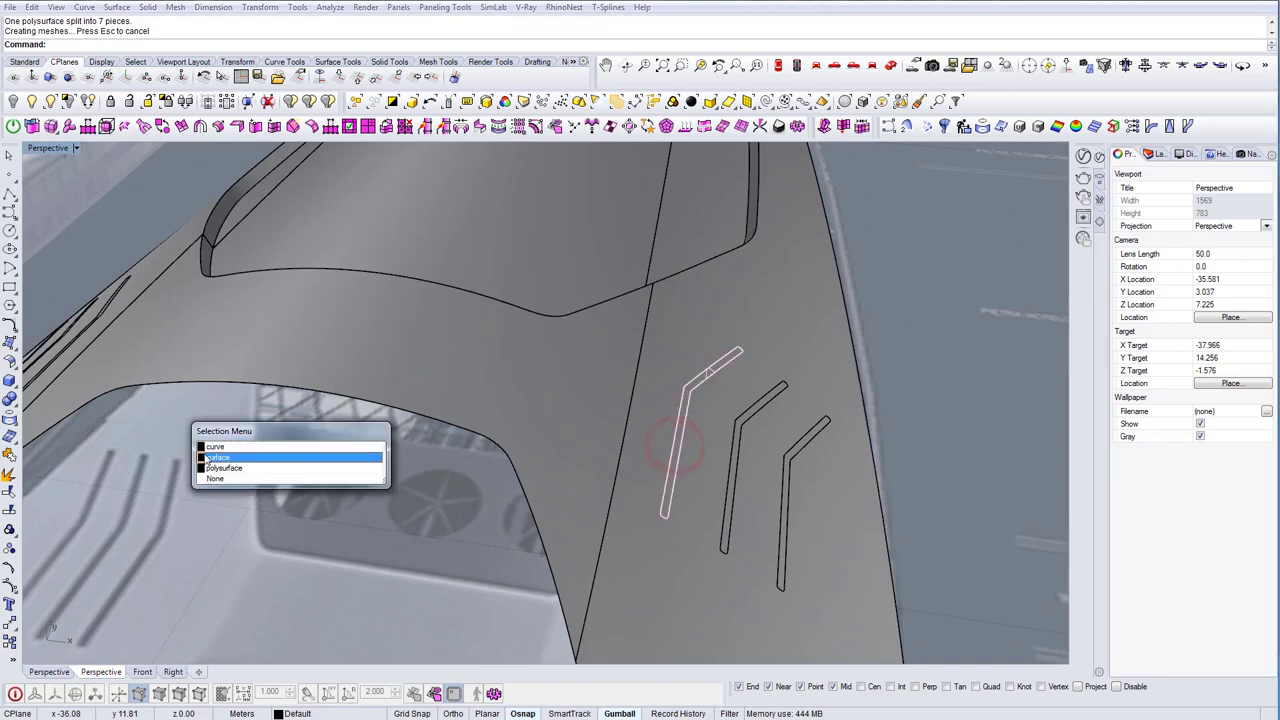
left_click(254, 455)
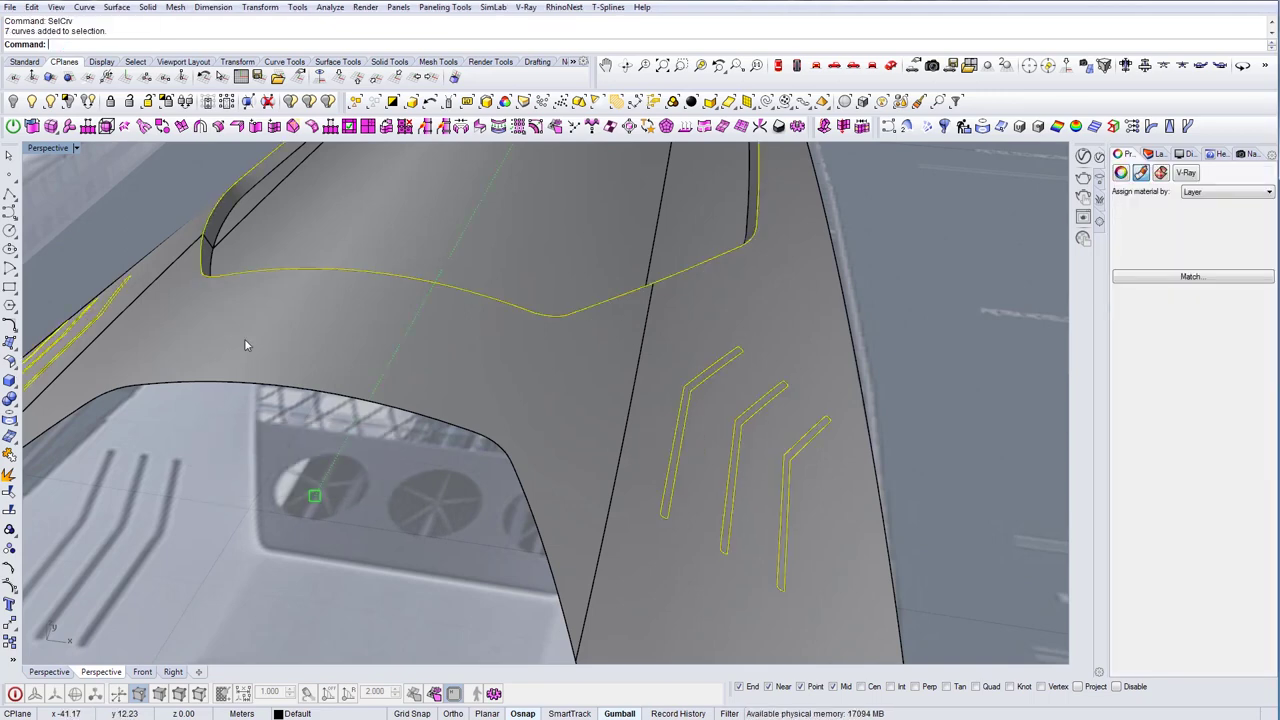
scroll(257, 345, "down", 5)
key("Delete")
Select the three slot surfaces on each side of the tower and offset them into solids
scroll(509, 436, "up", 3)
right_click_drag(509, 436, 281, 374)
left_click_drag(606, 470, 608, 473)
right_click_drag(608, 473, 569, 483)
left_click_drag(331, 345, 427, 440, "shift")
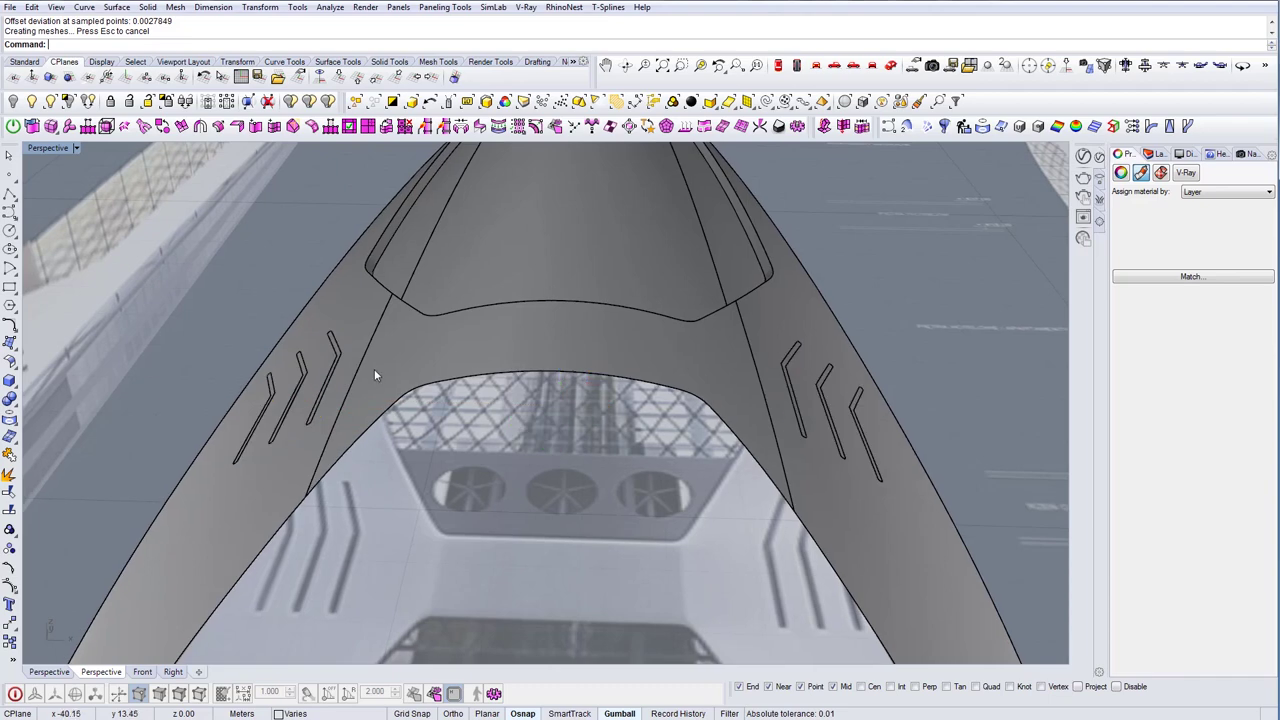
Extract the outer faces of the slot solids on both sides of the tower and delete them
scroll(370, 376, "up", 6)
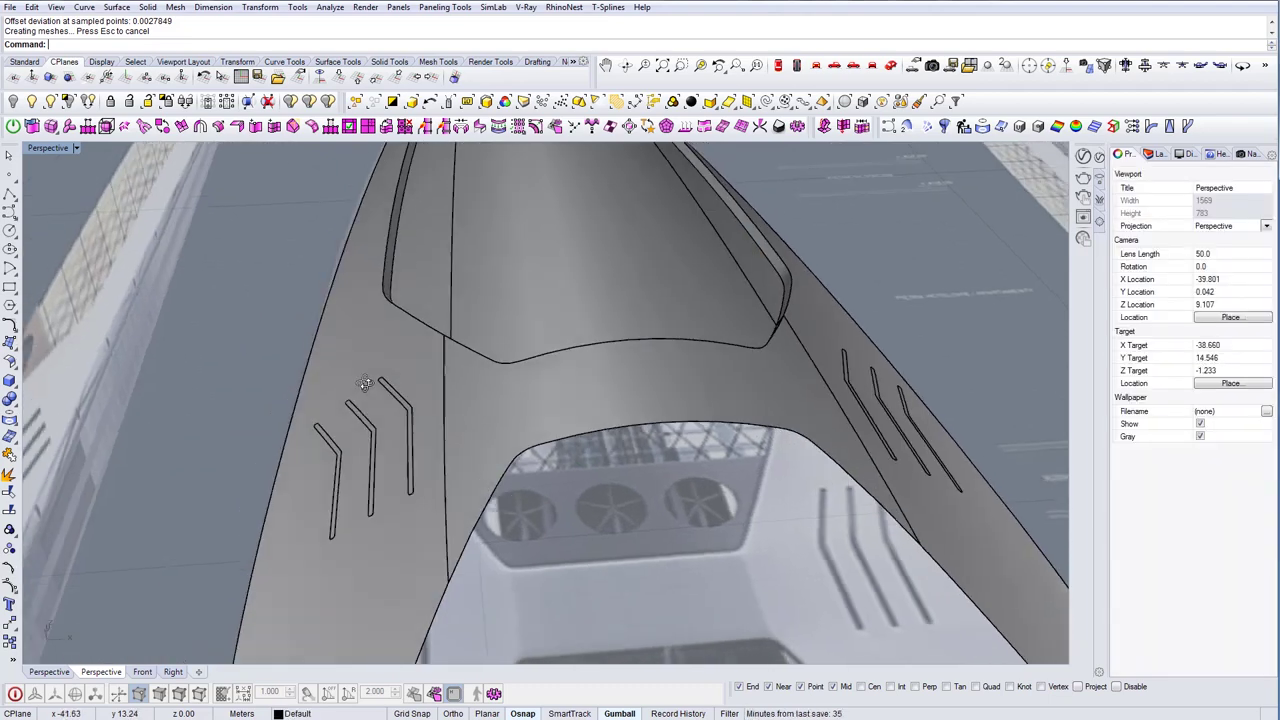
key("Return")
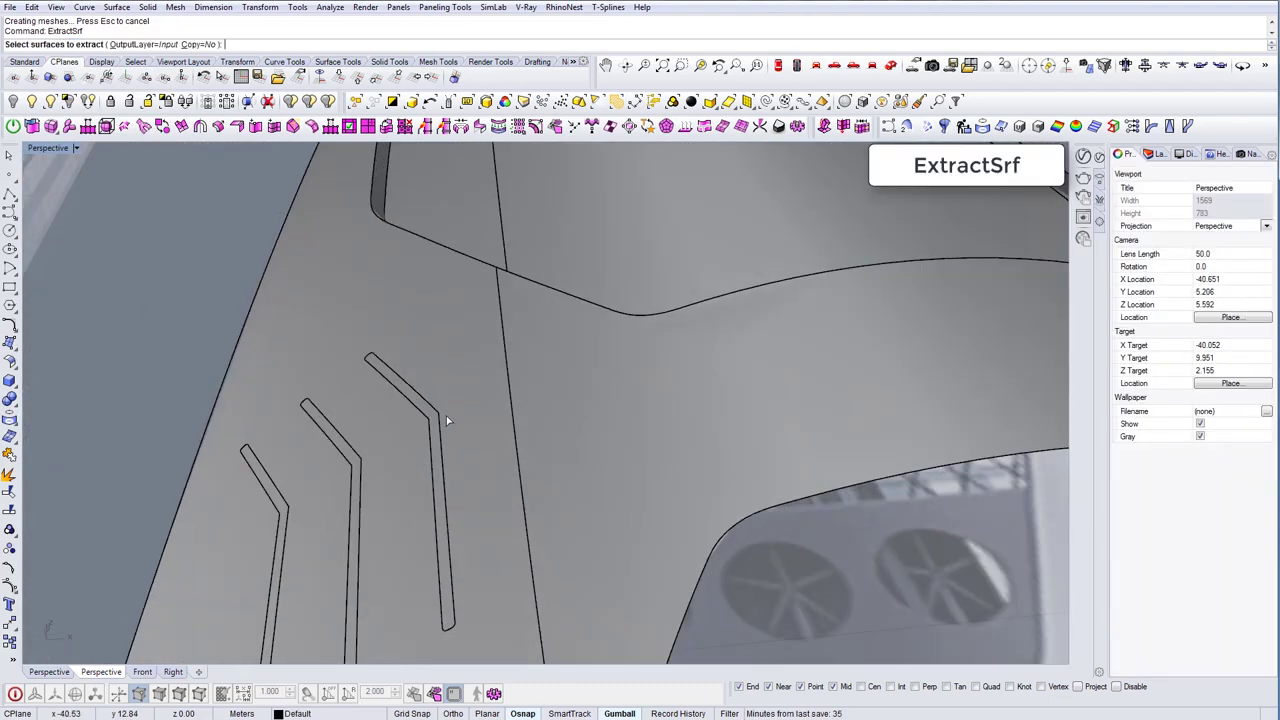
left_click(433, 414)
left_click(270, 443)
left_click(343, 452)
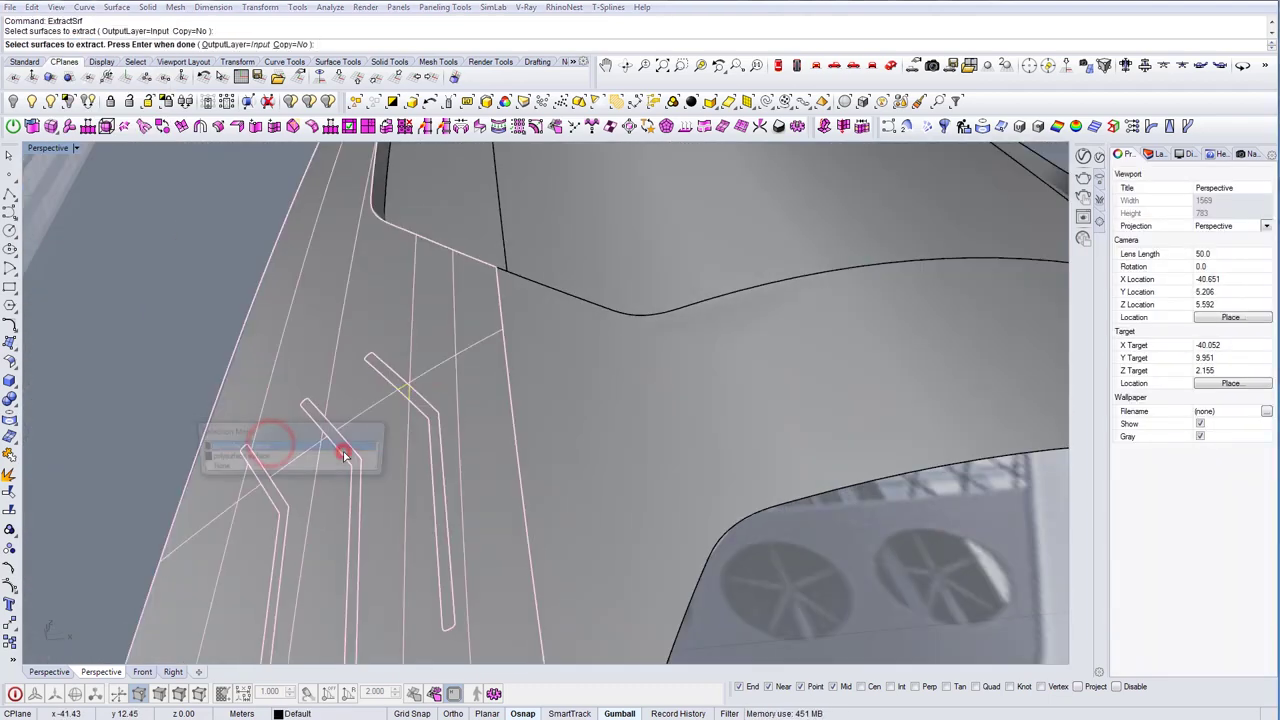
left_click(314, 453)
left_click(273, 493)
left_click(270, 451)
scroll(275, 450, "down", 6)
right_click_drag(330, 450, 520, 448)
scroll(622, 442, "up", 6)
left_click(631, 443)
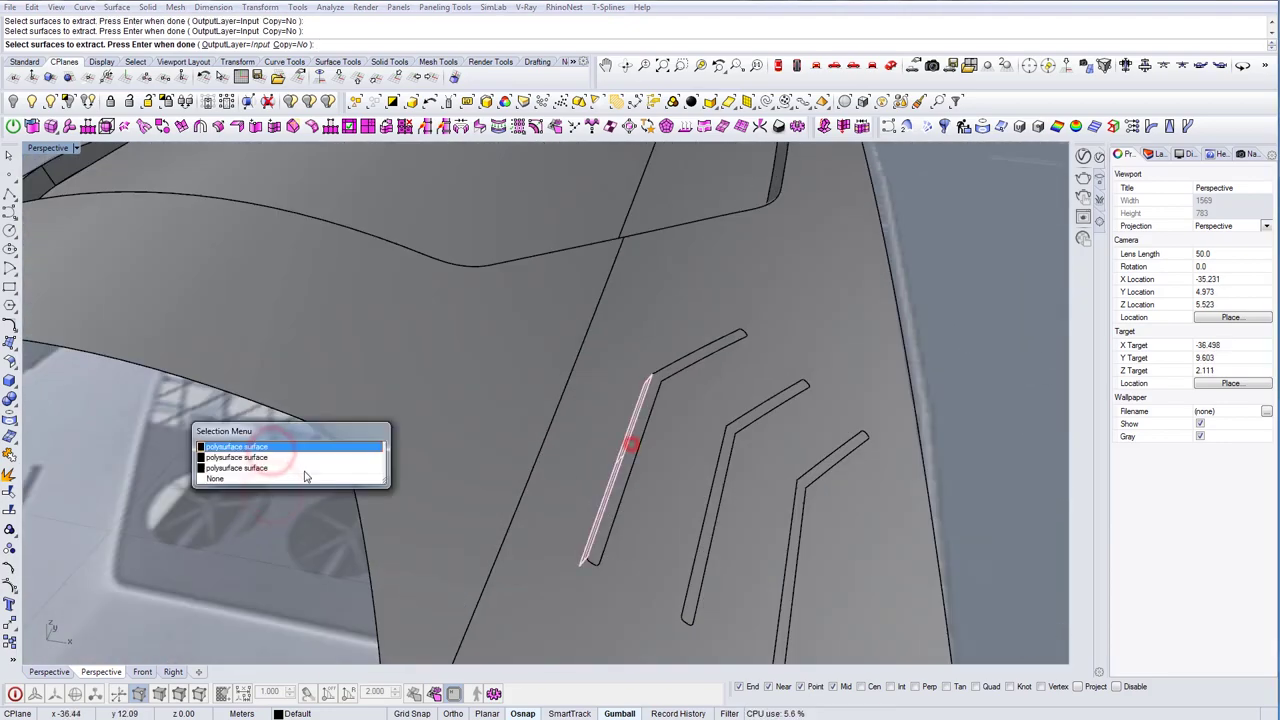
left_click(247, 469)
left_click(725, 460)
left_click(798, 502)
left_click(290, 466)
key("Return")
key("Delete")
Try to join the tower shell with its slot and opening insets
right_click_drag(343, 449, 878, 420)
left_click(812, 310)
left_click(806, 310)
key("Escape")
scroll(740, 368, "down", 5)
right_click_drag(740, 368, 501, 437)
scroll(500, 437, "down", 5)
left_click_drag(1042, 588, 1046, 527)
key("Return")
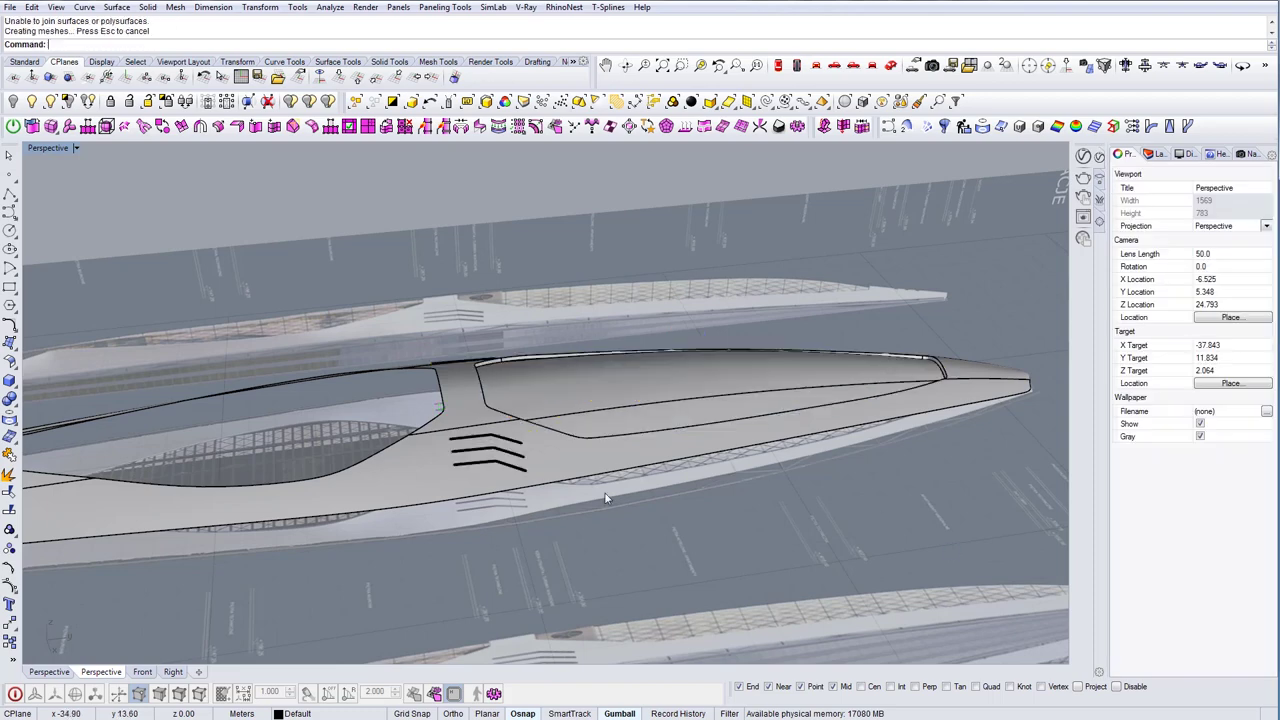
Select all visible surfaces of the tower shell, slots and upper opening, join them, and clear the selection
left_click(548, 455)
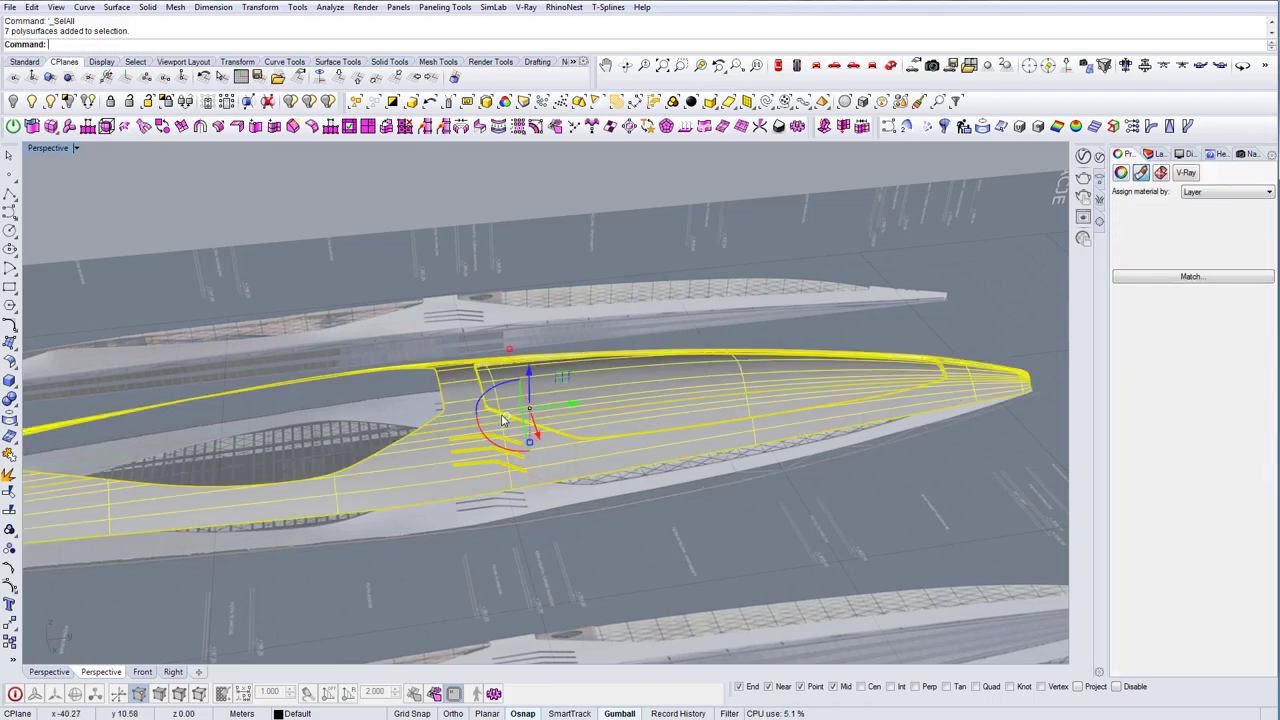
key("ctrl+j")
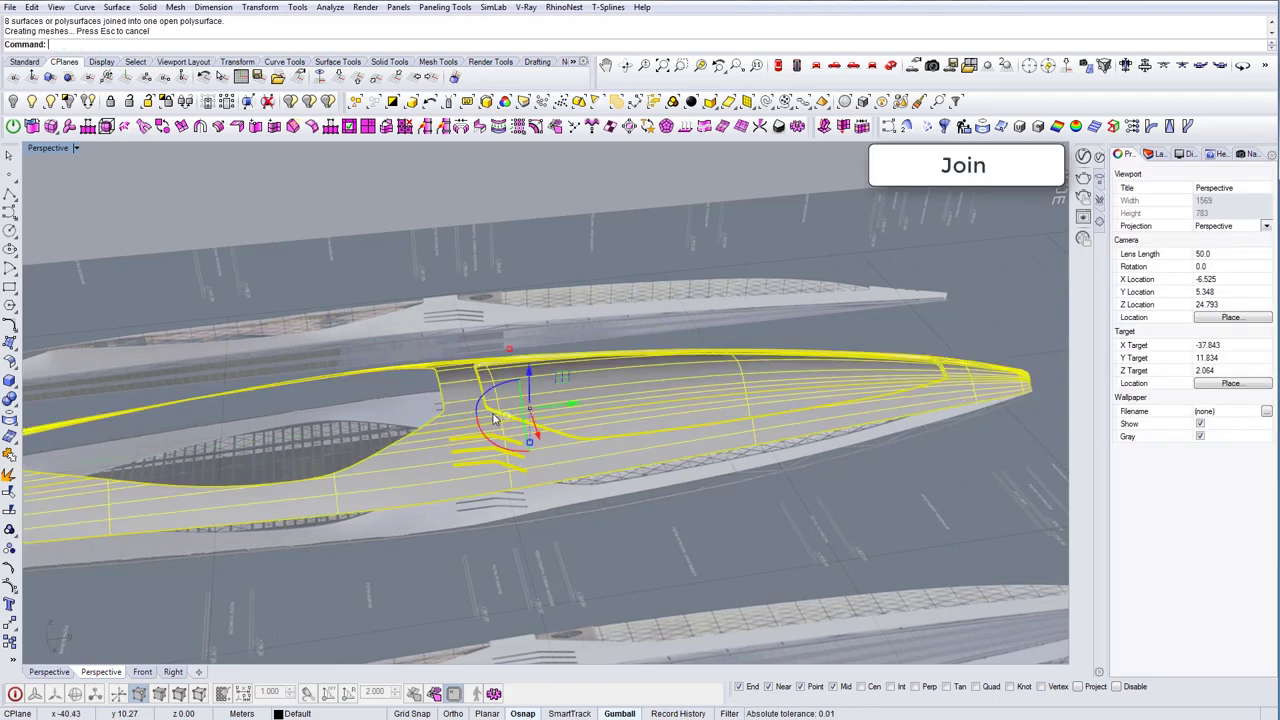
key("Escape")
right_click_drag(497, 422, 571, 497)
left_click(548, 443)
key("Escape")
left_click(571, 497)
key("Escape")
Bring the main tower surface back into view, join it with the inset surfaces into one polysurface, and clear the selection
right_click_drag(562, 440, 410, 335)
left_click(54, 101)
right_click_drag(550, 440, 405, 374)
left_click(472, 409)
right_click(472, 409)
left_click(405, 374)
left_click(566, 332, "shift")
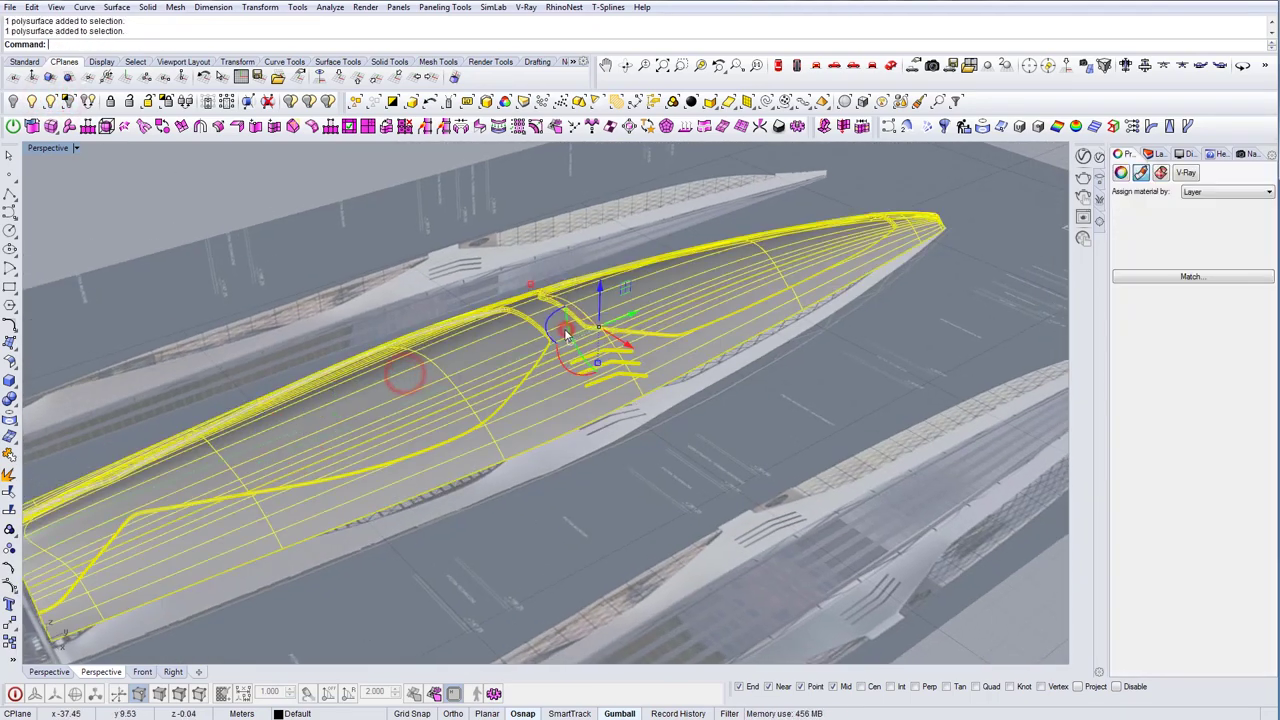
key("ctrl+j")
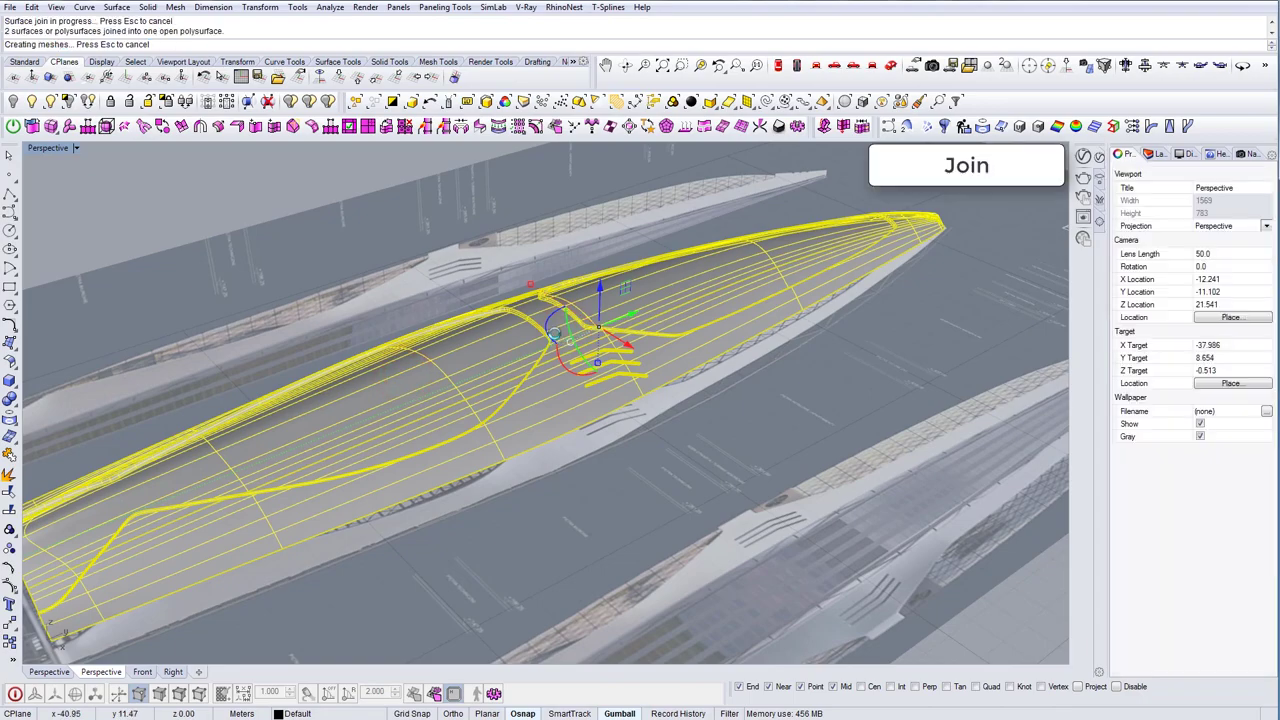
key("Escape")
Show all hidden objects and select one of the flat traced curves beneath the tower shell
right_click_drag(589, 333, 557, 382, "shift")
right_click_drag(557, 382, 440, 340)
scroll(567, 482, "up", 6)
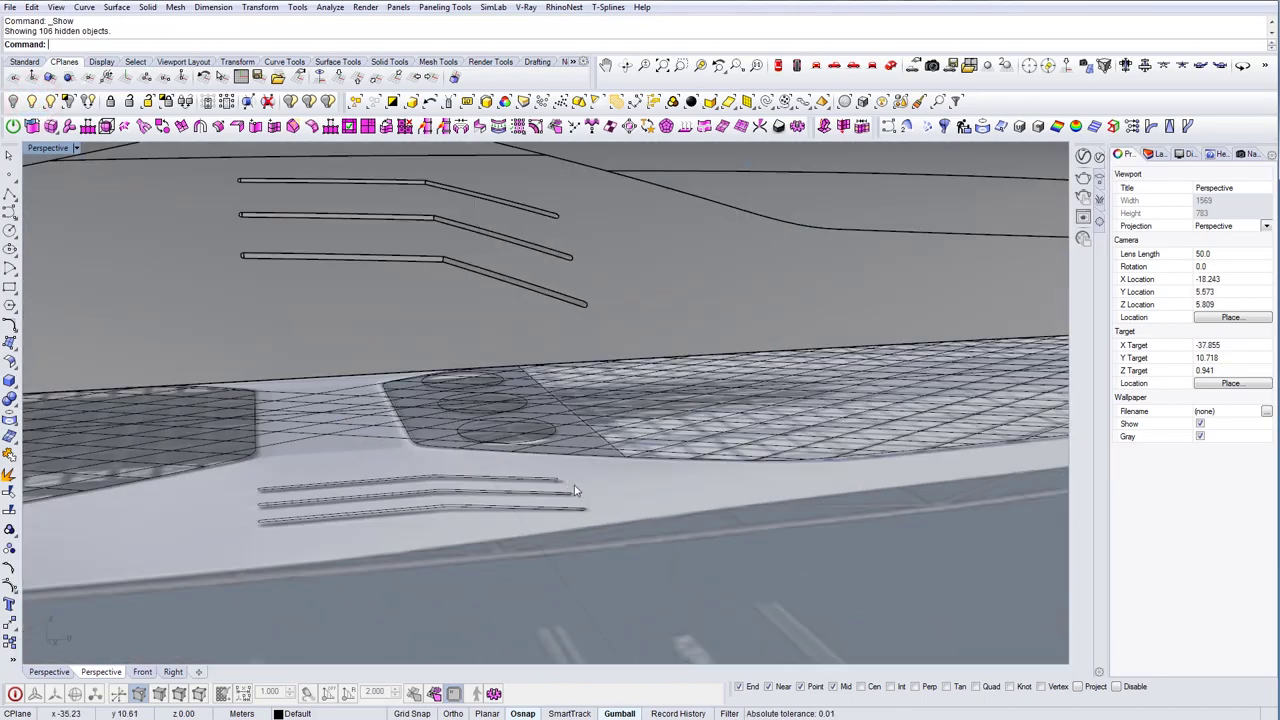
right_click_drag(567, 480, 579, 425)
left_click(586, 427)
left_click(587, 429)
left_click(592, 435)
left_click(221, 460)
scroll(467, 412, "down", 8)
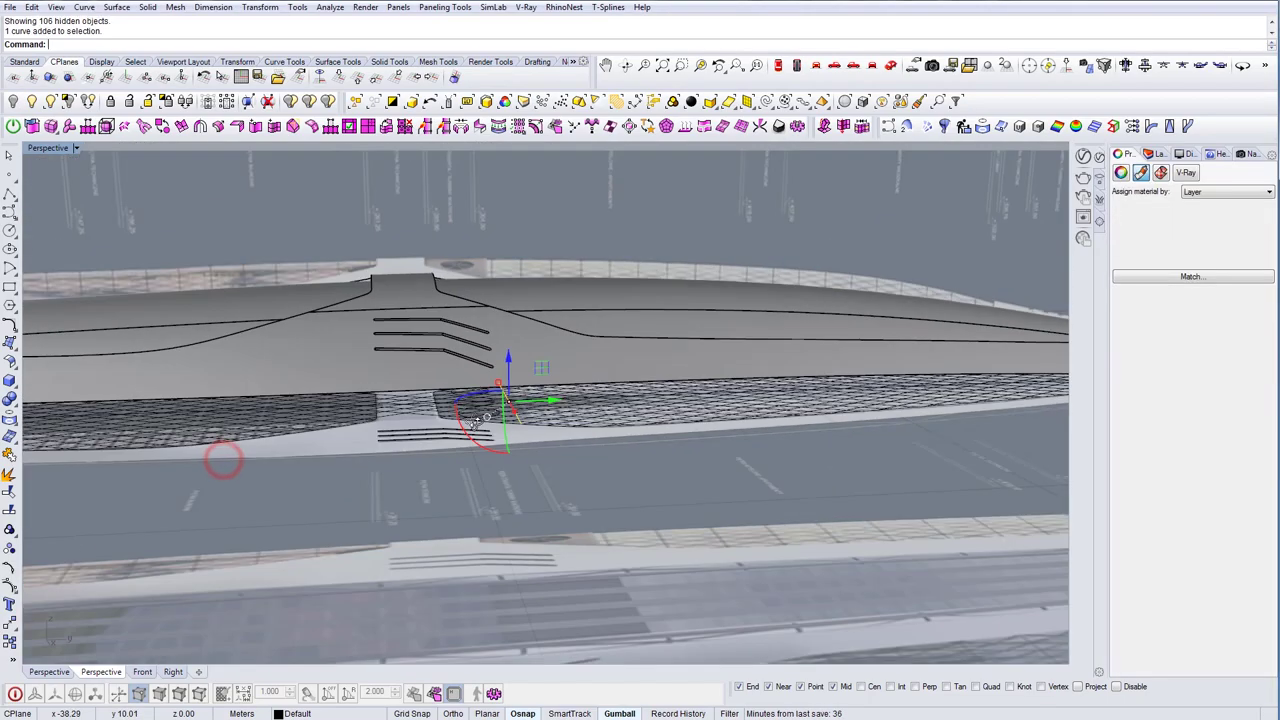
Examine the flat lattice curves and opening outlines beneath the tower shell from several angles
right_click_drag(470, 415, 475, 380)
scroll(479, 449, "up", 9)
right_click_drag(530, 444, 425, 428)
scroll(546, 473, "up", 6)
left_click(543, 462)
scroll(543, 462, "down", 4)
scroll(502, 461, "down", 5)
scroll(425, 428, "up", 5)
right_click_drag(340, 428, 447, 354)
scroll(467, 449, "down", 6)
scroll(543, 470, "up", 3)
key("Escape")
scroll(543, 470, "down", 5)
right_click_drag(543, 470, 490, 434)
scroll(546, 449, "down", 4)
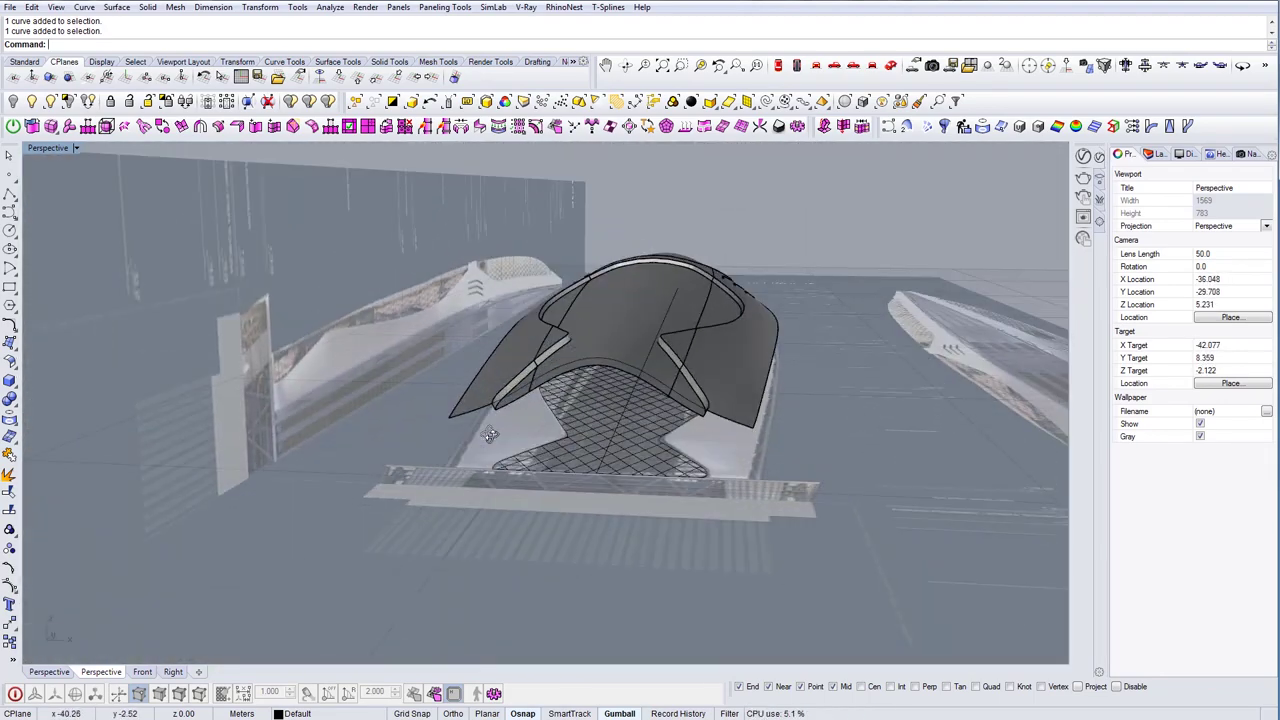
left_click(612, 422)
key("Escape")
right_click_drag(612, 422, 559, 438)
scroll(559, 438, "up", 2)
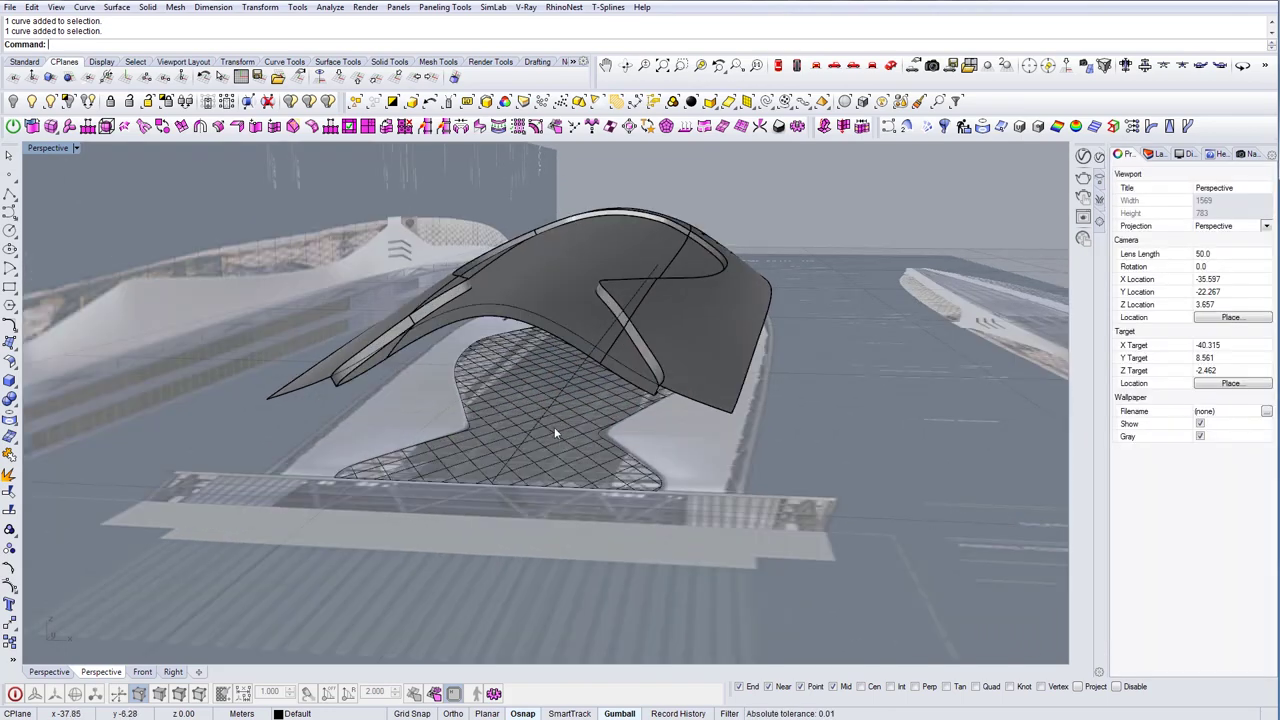
left_click(556, 418)
right_click_drag(552, 340, 552, 381)
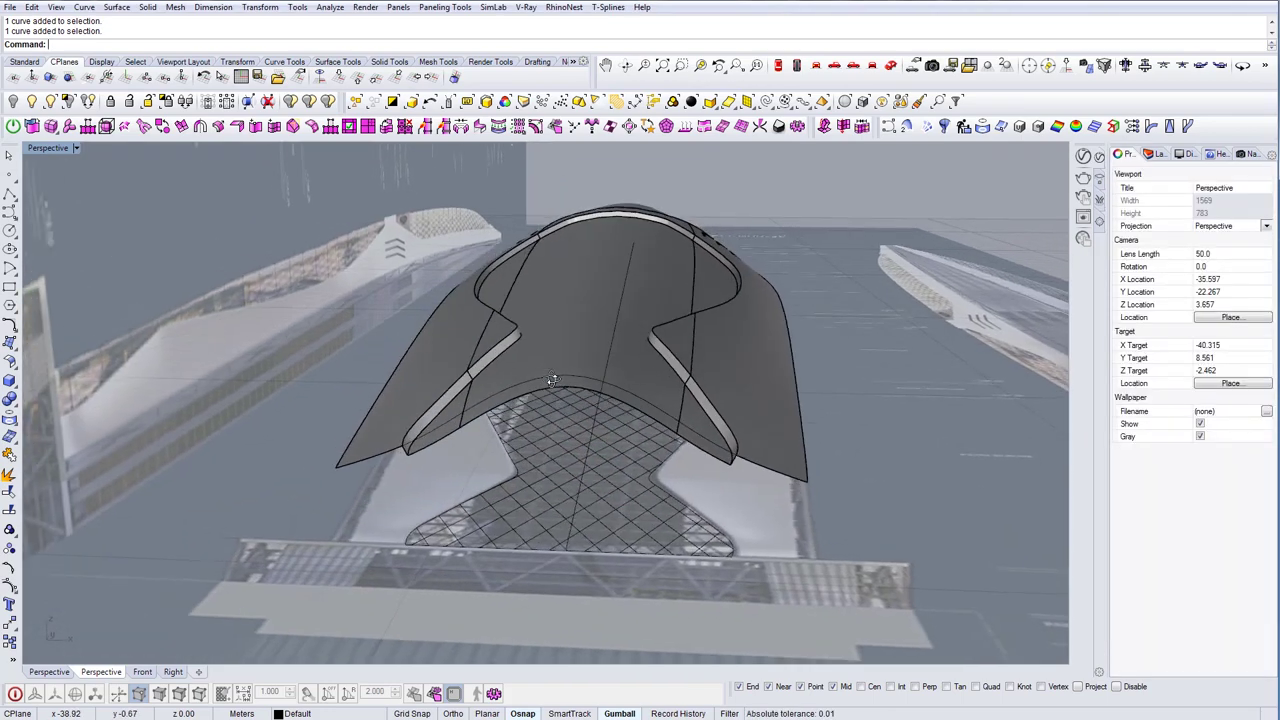
Select all the flat curves and isolate them so the tower shell is hidden
left_click(600, 480)
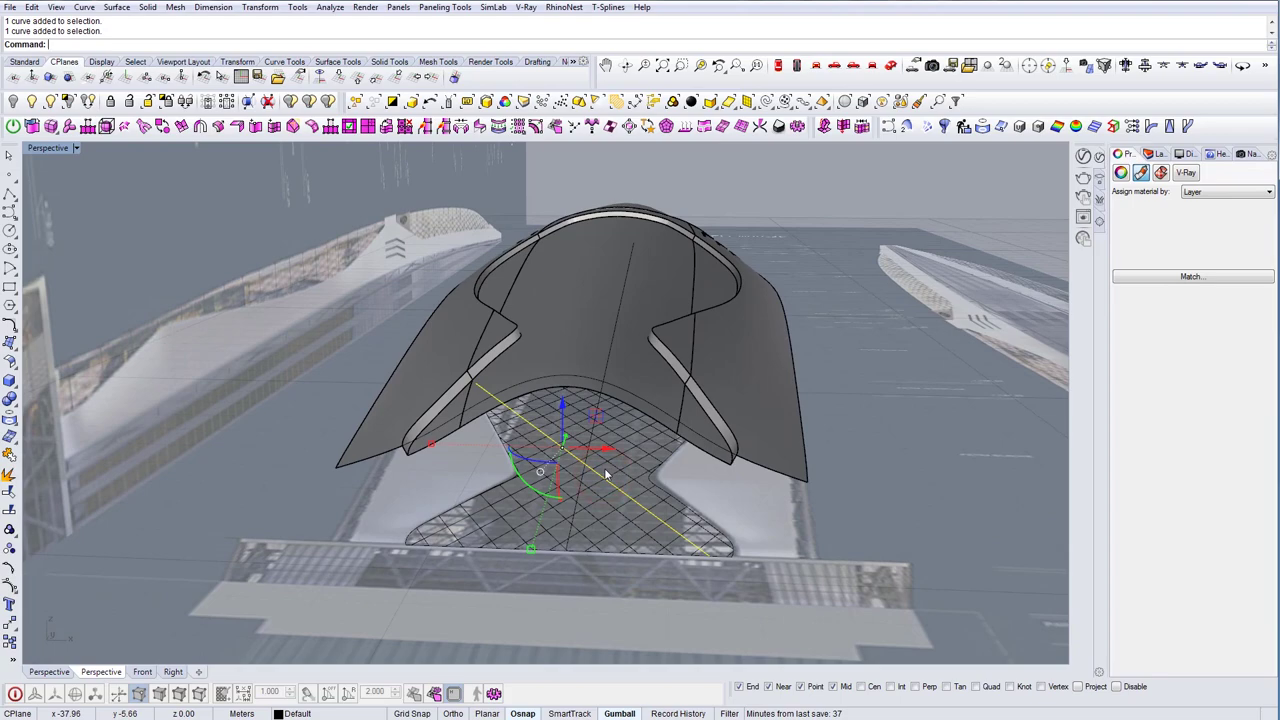
key("Return")
right_click_drag(620, 478, 250, 200)
left_click(69, 101)
Delete the traced slot curves on both sides and other surplus curves, keeping the lattice lines and opening outlines
right_click_drag(560, 330, 729, 264)
left_click_drag(669, 239, 664, 242)
key("Delete")
right_click_drag(640, 270, 430, 420)
scroll(610, 300, "up", 7)
left_click_drag(555, 271, 534, 366)
key("Delete")
right_click_drag(634, 381, 521, 378, "shift")
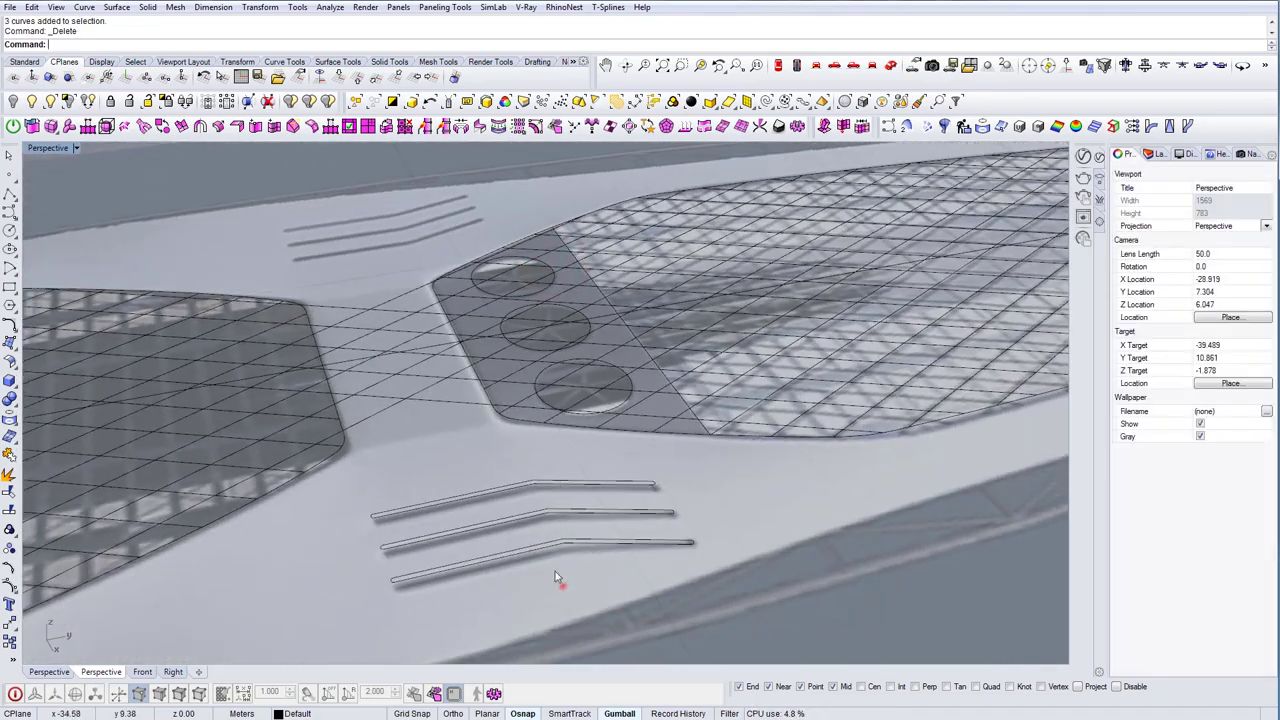
left_click_drag(528, 516, 512, 460)
key("Delete")
right_click_drag(652, 395, 559, 386)
left_click_drag(368, 202, 619, 487)
key("Delete")
Trim the lattice lines crossing the gap between the two openings, using the opening outlines as cutting objects
right_click_drag(619, 487, 645, 452)
scroll(585, 440, "down", 10)
scroll(530, 412, "up", 9)
left_click(494, 420)
key("Escape")
right_click_drag(494, 420, 541, 431)
key("Escape")
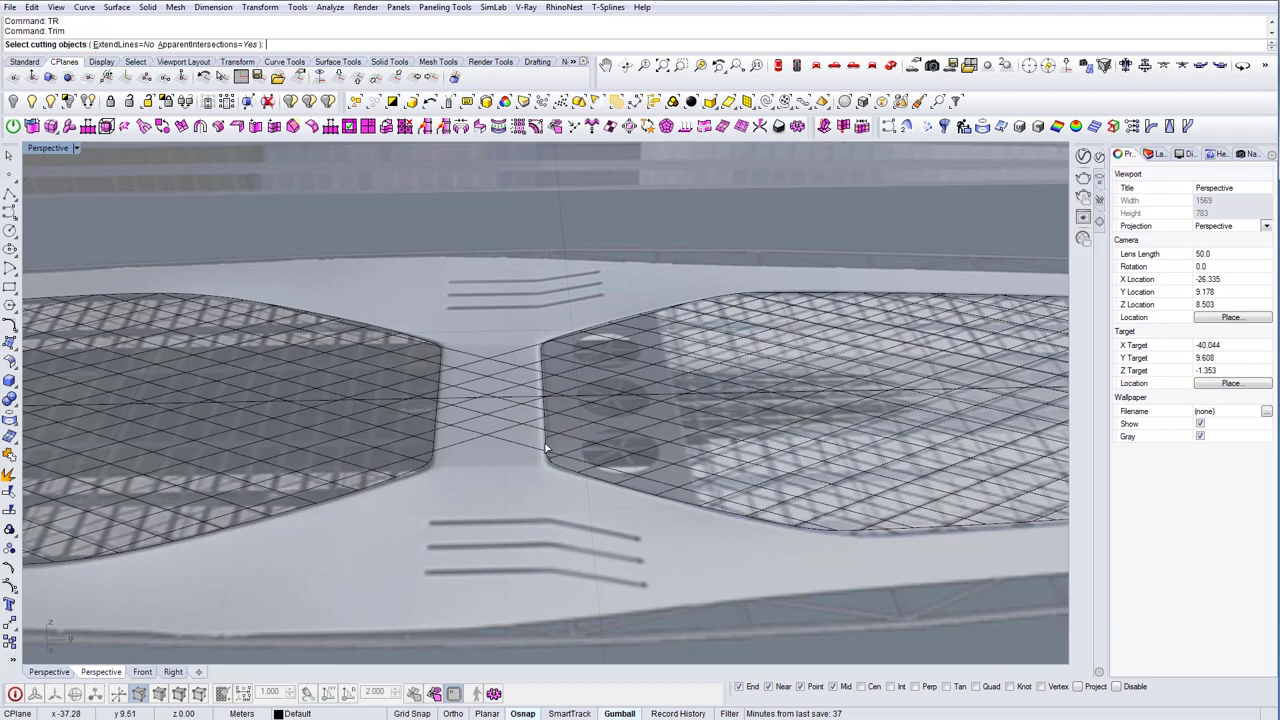
scroll(545, 446, "up", 6)
left_click(545, 446)
scroll(545, 446, "down", 4)
right_click(545, 446)
left_click_drag(502, 489, 454, 364)
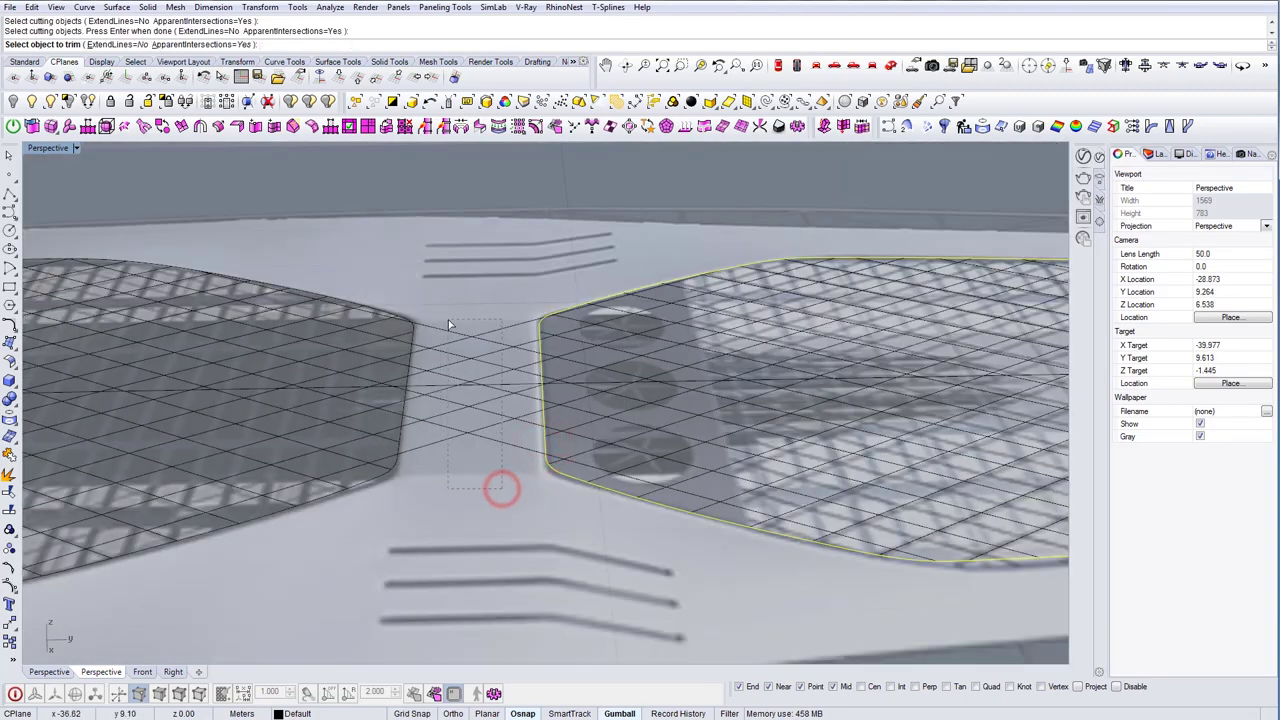
left_click_drag(448, 319, 450, 319)
key("ctrl+z")
key("Escape")
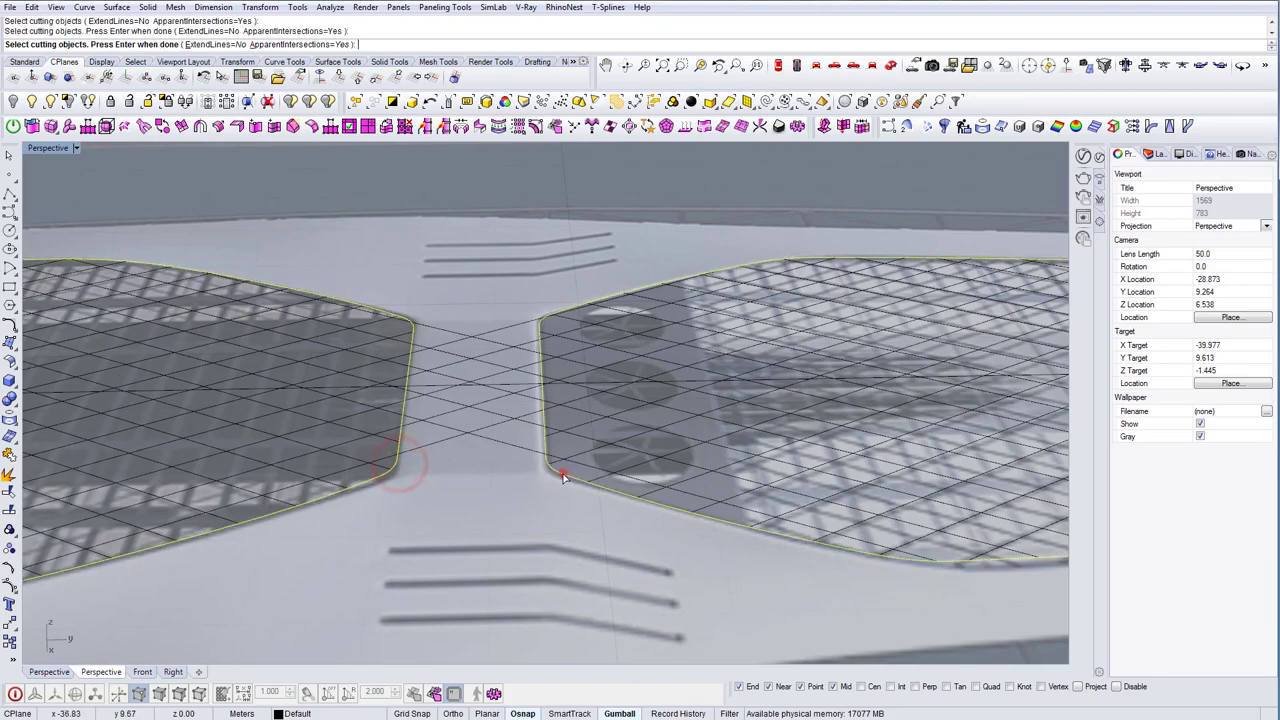
Select all curves, deselect the two opening outlines and the centre line, and group the remaining lattice lines
scroll(459, 333, "down", 10)
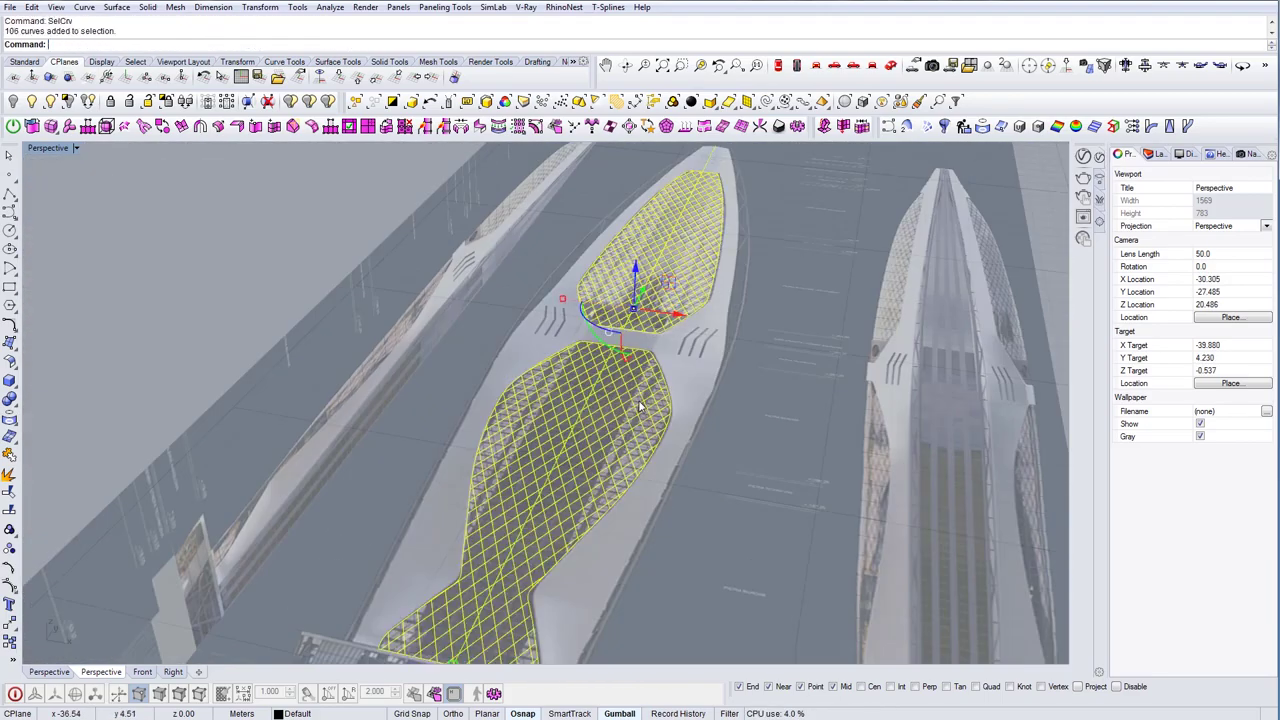
scroll(625, 395, "up", 8)
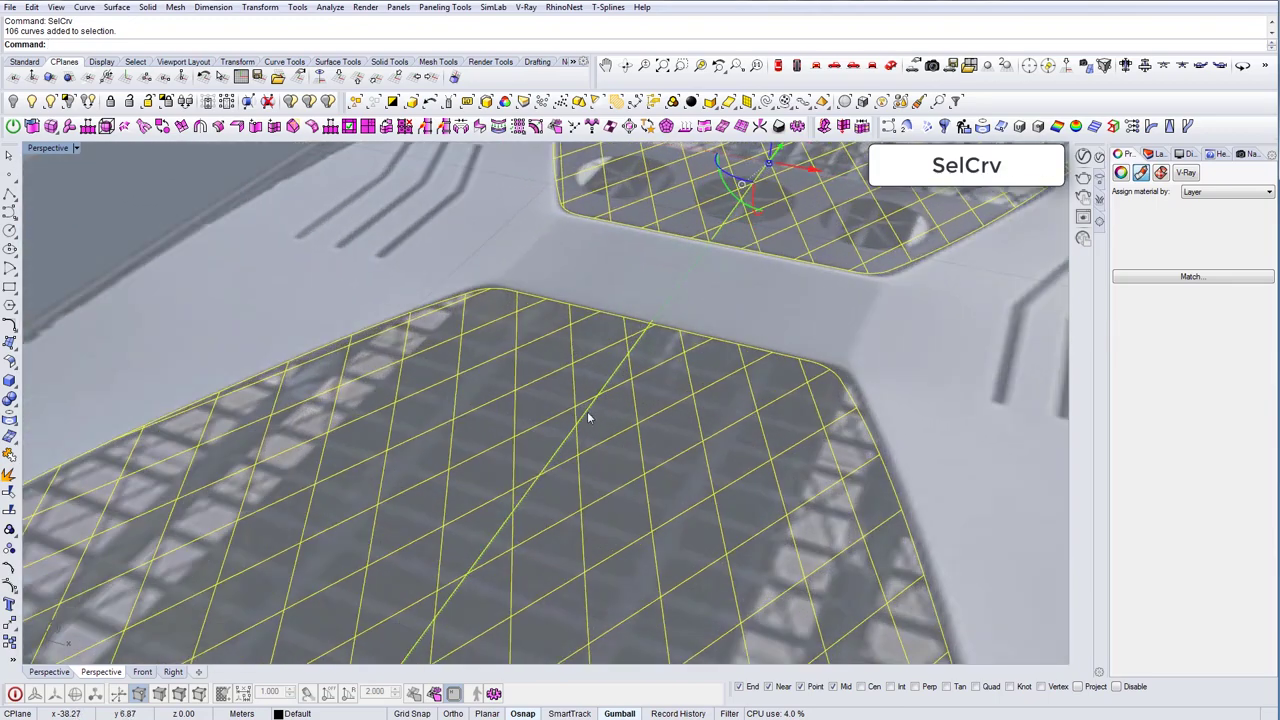
left_click(587, 411, "ctrl")
right_click_drag(588, 408, 748, 344)
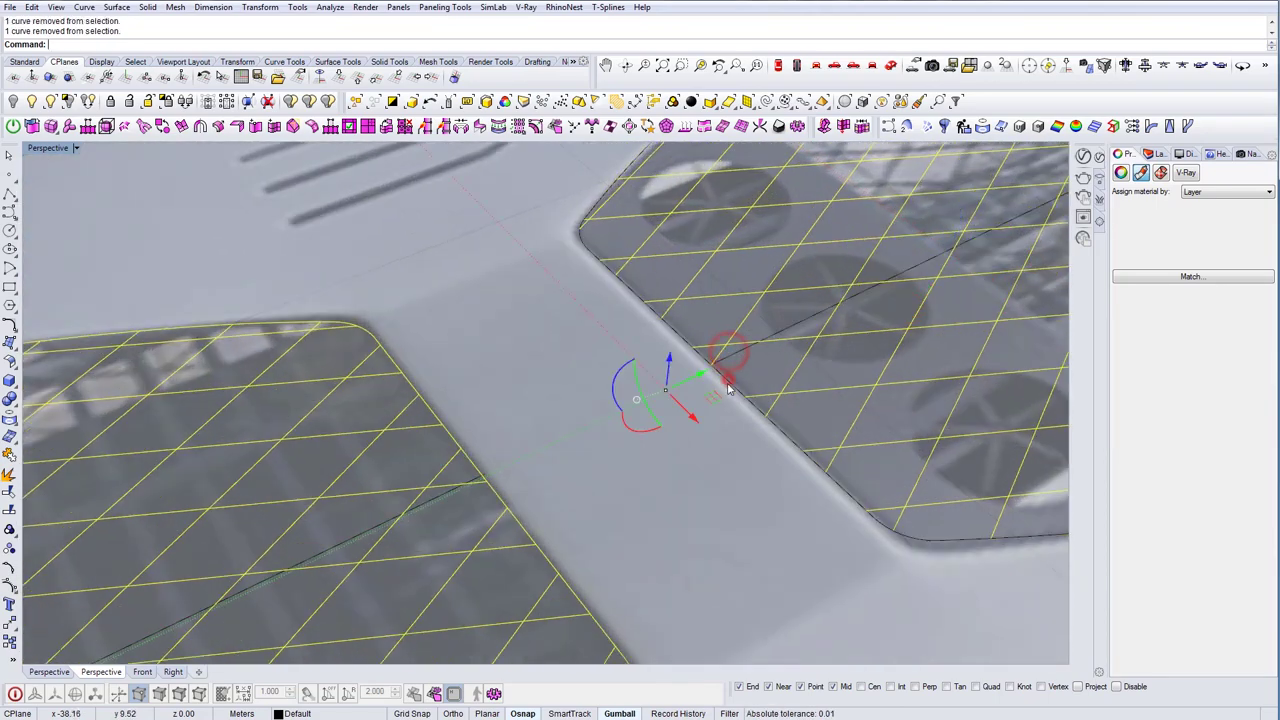
scroll(527, 535, "down", 10)
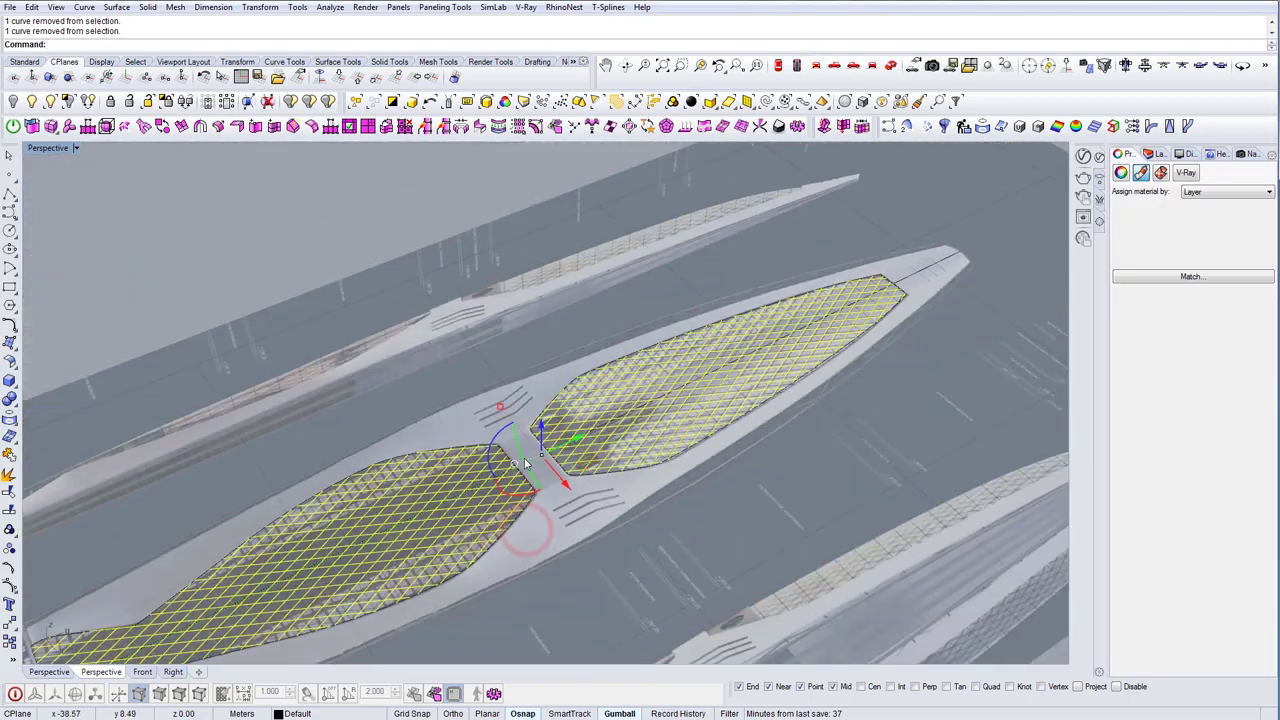
right_click_drag(643, 348, 651, 355)
type("GR")
key("Return")
Show the tower shell again and project the grouped lattice lines onto it in the Top view
right_click_drag(565, 396, 632, 345)
left_click(51, 102)
left_click(779, 67)
type("Proje")
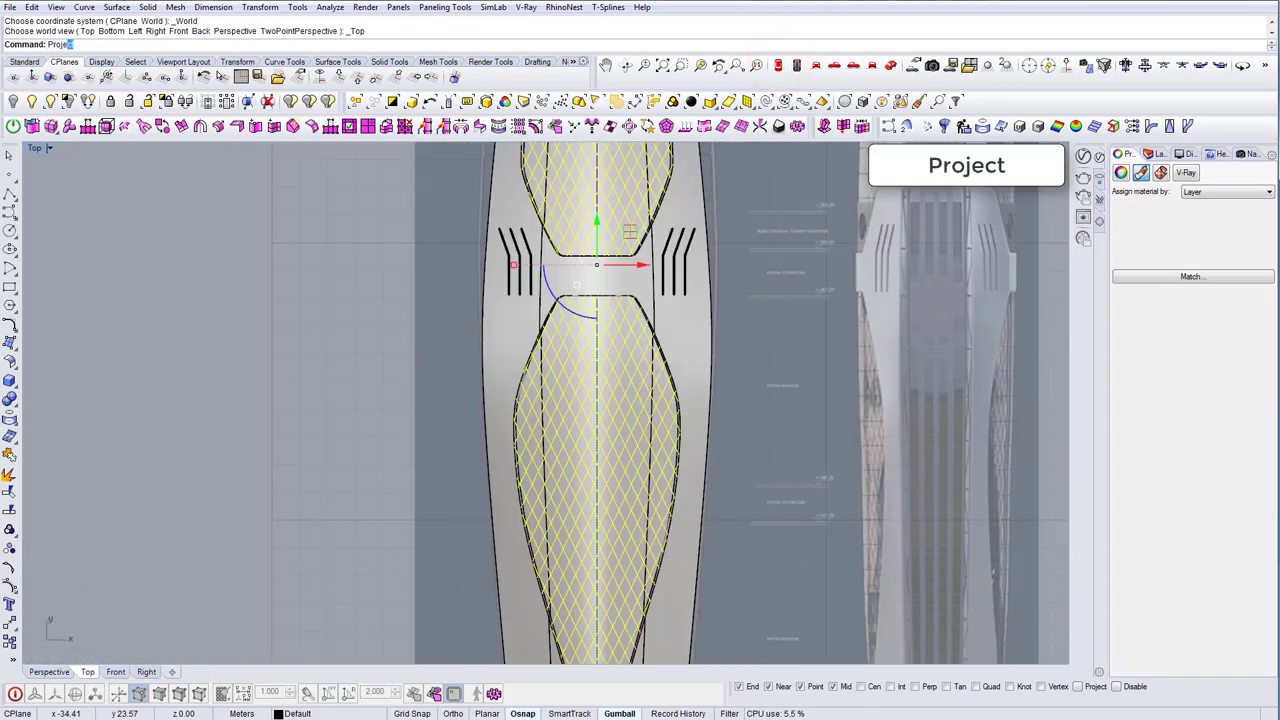
left_click(678, 334)
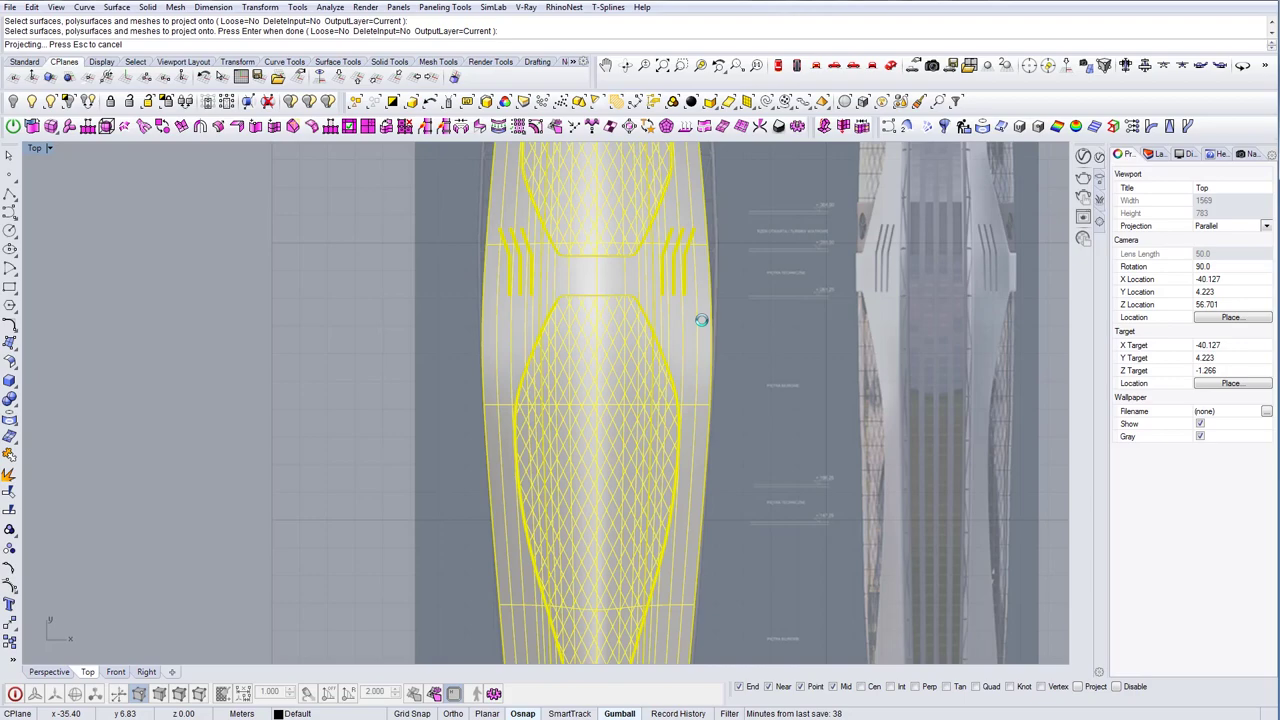
key("Return")
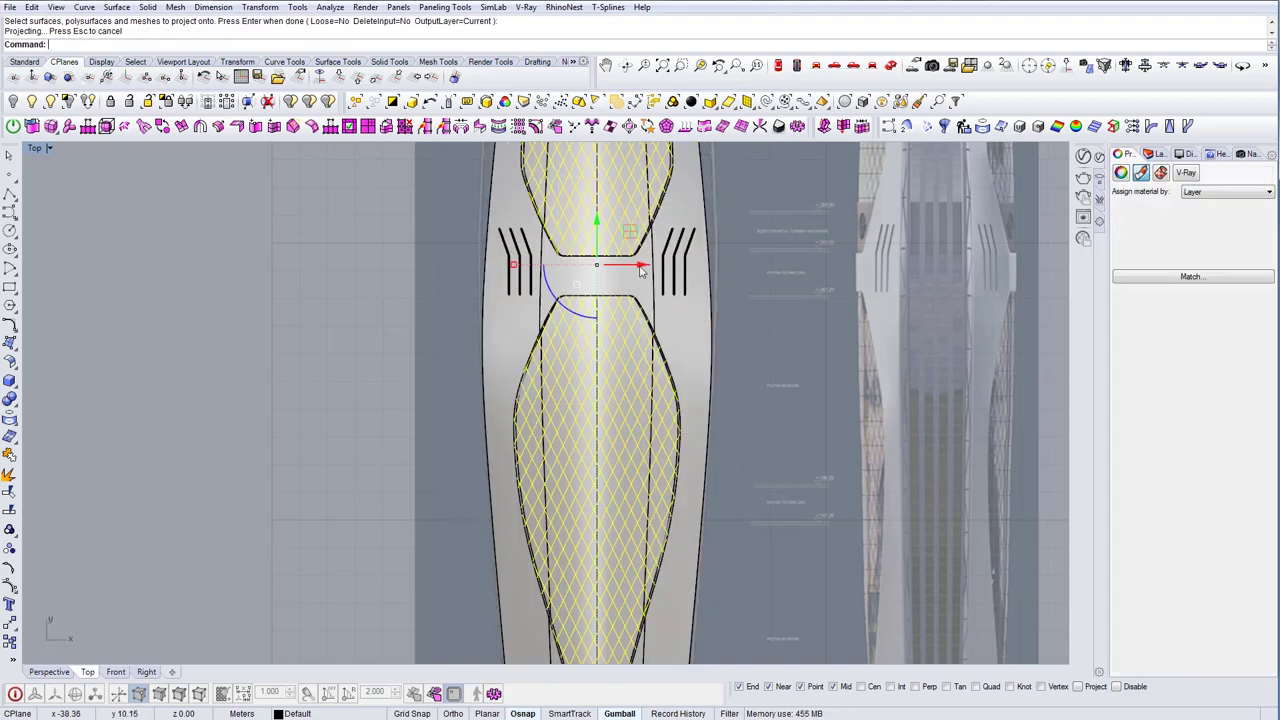
Return to the Perspective view and isolate the projected lattice curves, hiding the shell and the flat curves
left_click(891, 66)
scroll(543, 442, "up", 7)
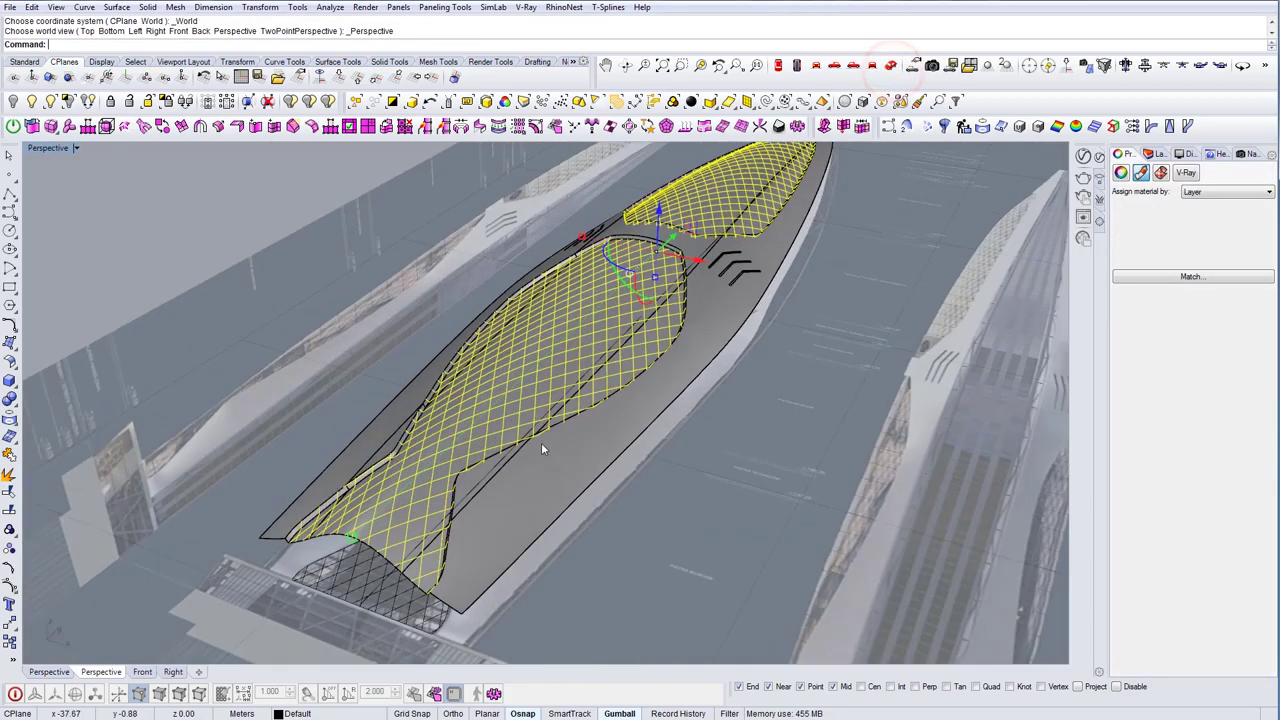
right_click_drag(543, 442, 675, 381)
right_click_drag(859, 368, 750, 380)
right_click_drag(543, 357, 591, 374, "shift")
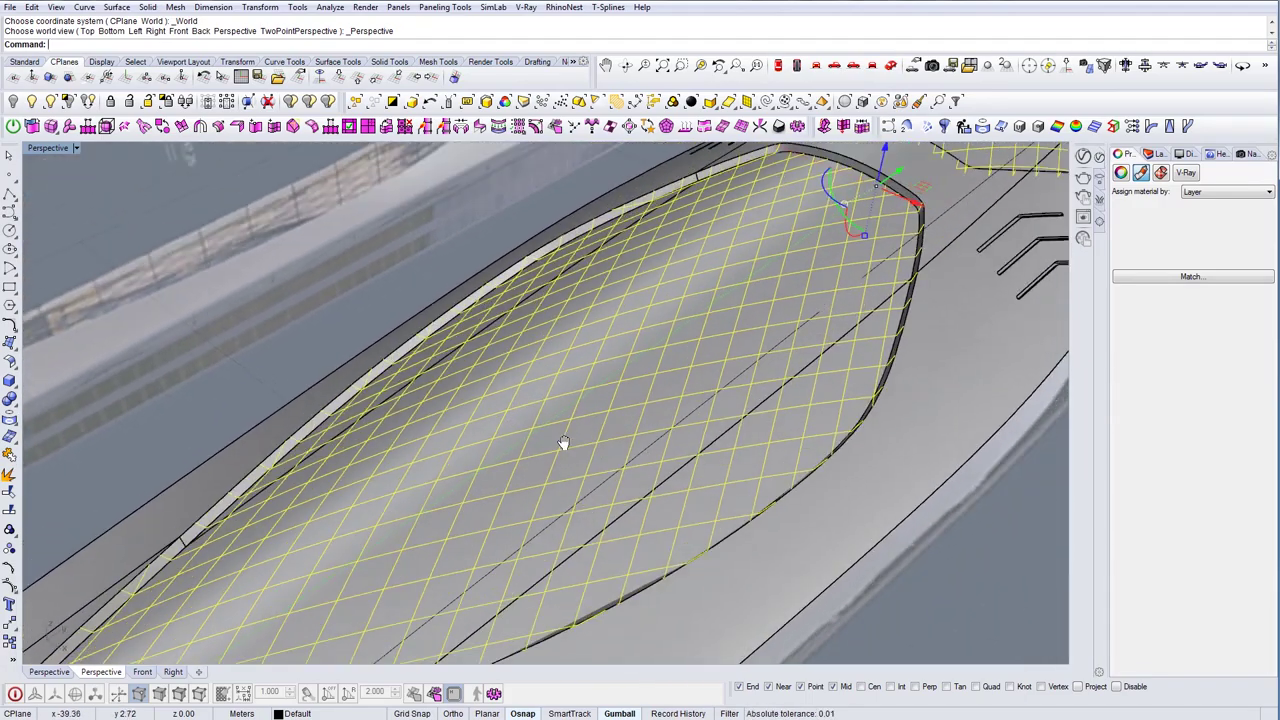
right_click_drag(565, 449, 540, 392)
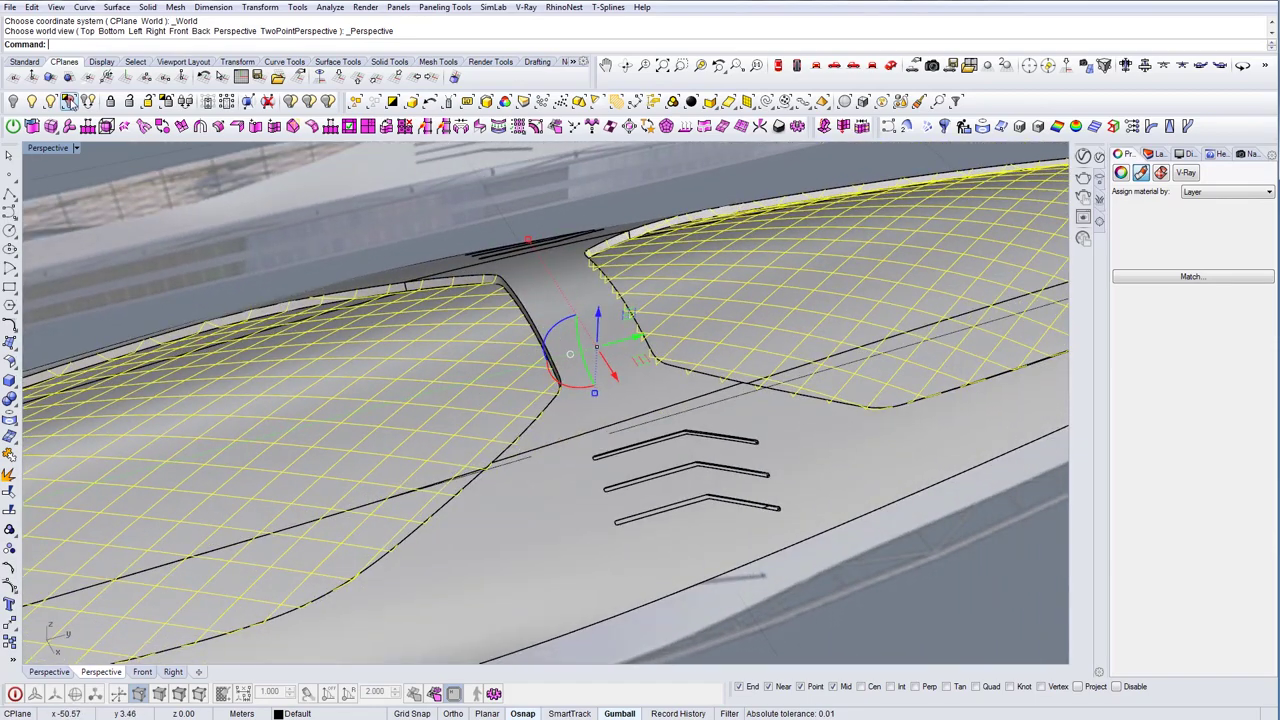
left_click(69, 101)
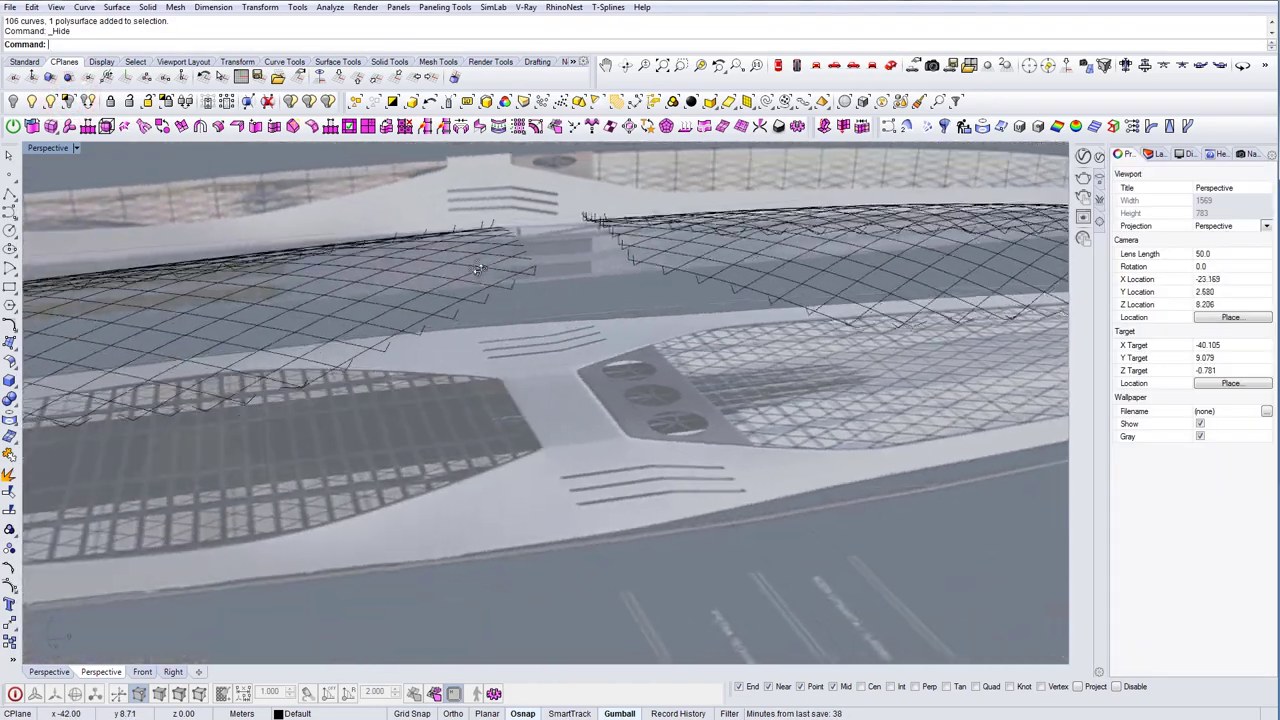
Select and delete three stray curves left among the projected lattice
scroll(500, 283, "up", 4)
left_click(510, 279)
right_click_drag(512, 281, 600, 335)
right_click_drag(600, 335, 645, 284, "shift")
scroll(649, 310, "down", 5)
key("Escape")
left_click(645, 284)
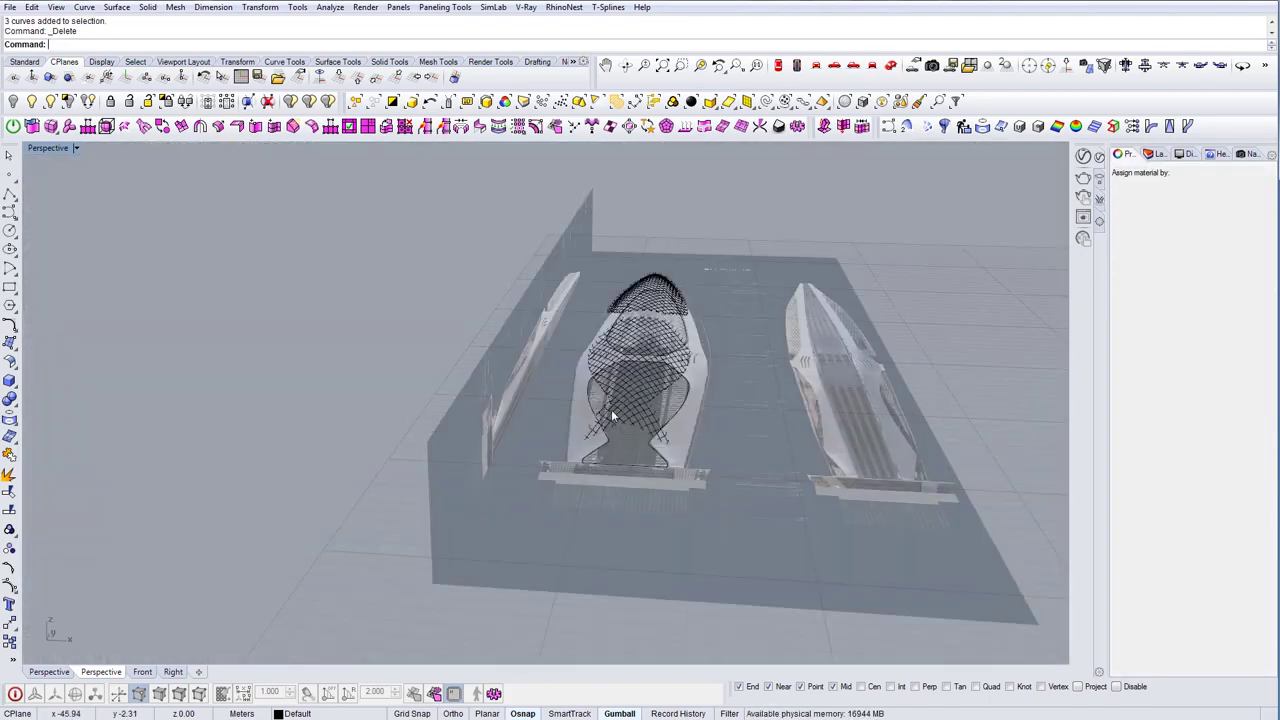
Show the tower shell again together with the projected lattice curves
right_click_drag(611, 411, 666, 408)
scroll(666, 408, "up", 7)
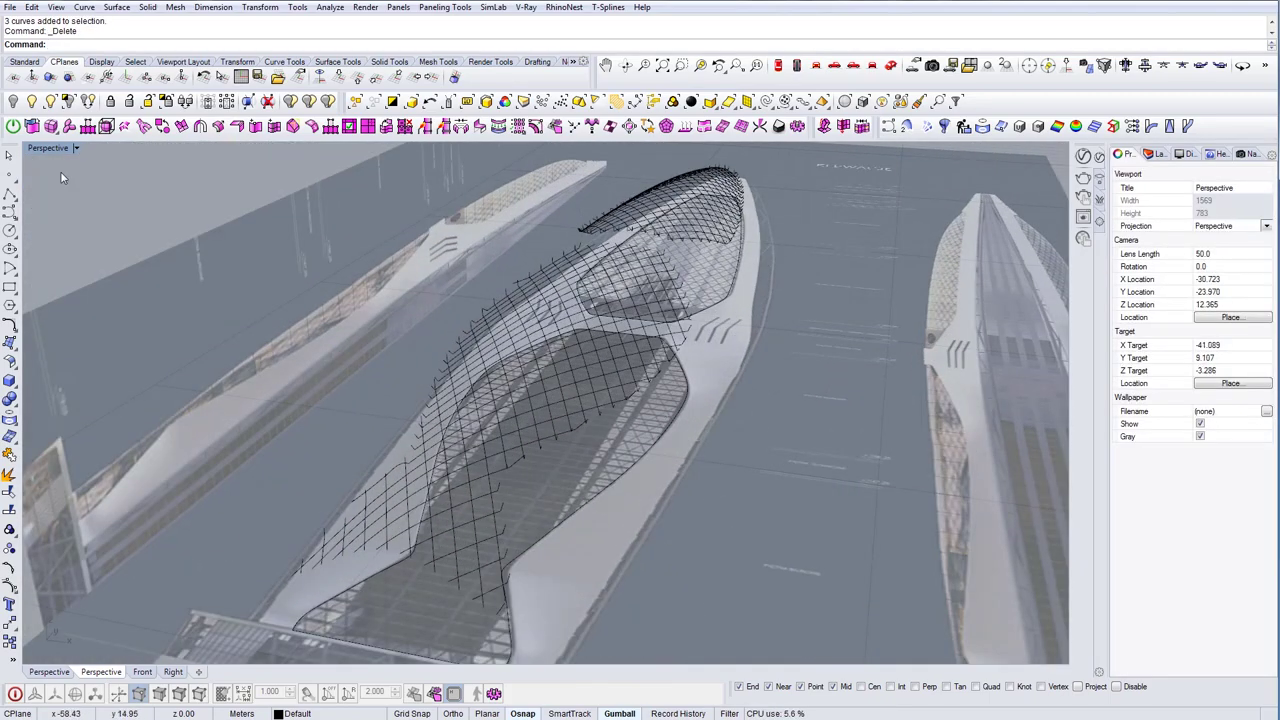
left_click(58, 101)
left_click(566, 334)
right_click(563, 331)
right_click_drag(563, 333, 620, 336)
Examine how the projected lattice meets the recessed edges of both openings in the shell
scroll(564, 378, "up", 8)
scroll(577, 386, "down", 8)
scroll(674, 428, "up", 4)
right_click_drag(676, 430, 630, 410)
scroll(694, 453, "up", 4)
scroll(694, 453, "down", 8)
scroll(616, 399, "up", 8)
left_click(620, 398)
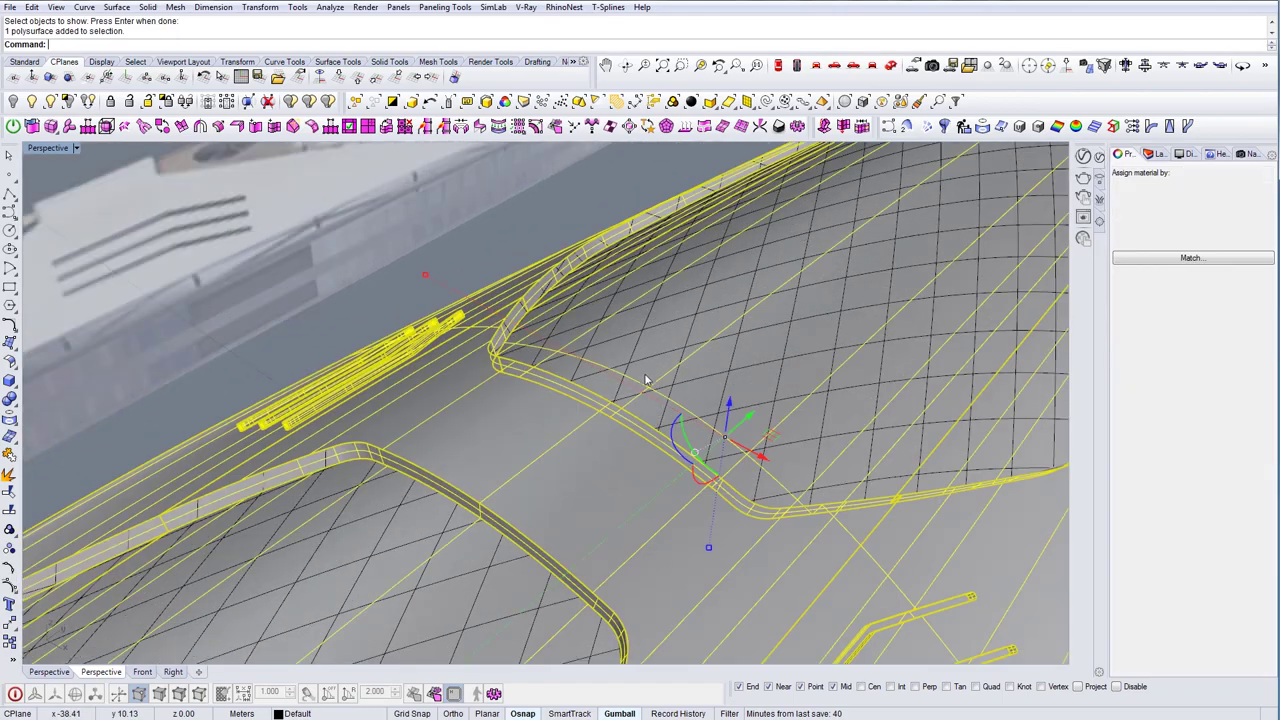
key("Escape")
scroll(649, 372, "down", 8)
right_click_drag(620, 402, 704, 361)
Copy the joined tower shell 25 m sideways, clear of the reference images
left_click(703, 359)
scroll(690, 390, "down", 8)
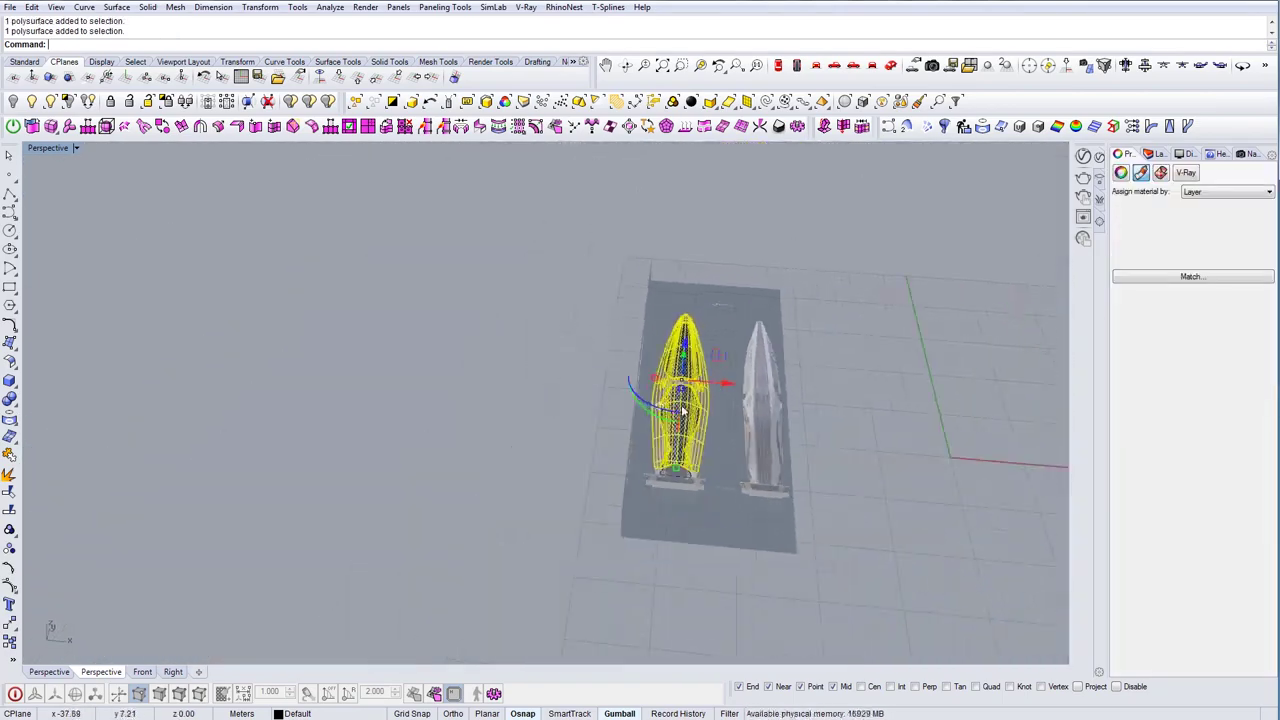
left_click(428, 438)
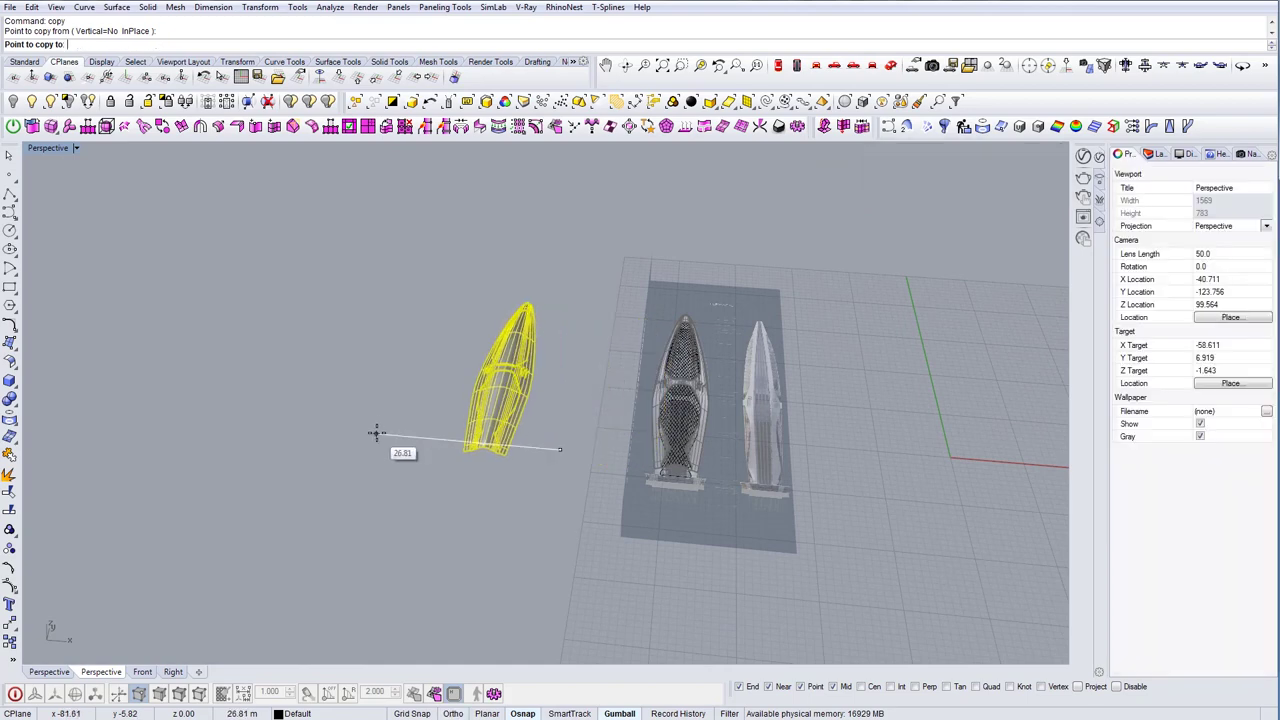
right_click(377, 432)
left_click(377, 432)
scroll(671, 437, "up", 2)
right_click_drag(671, 437, 657, 409)
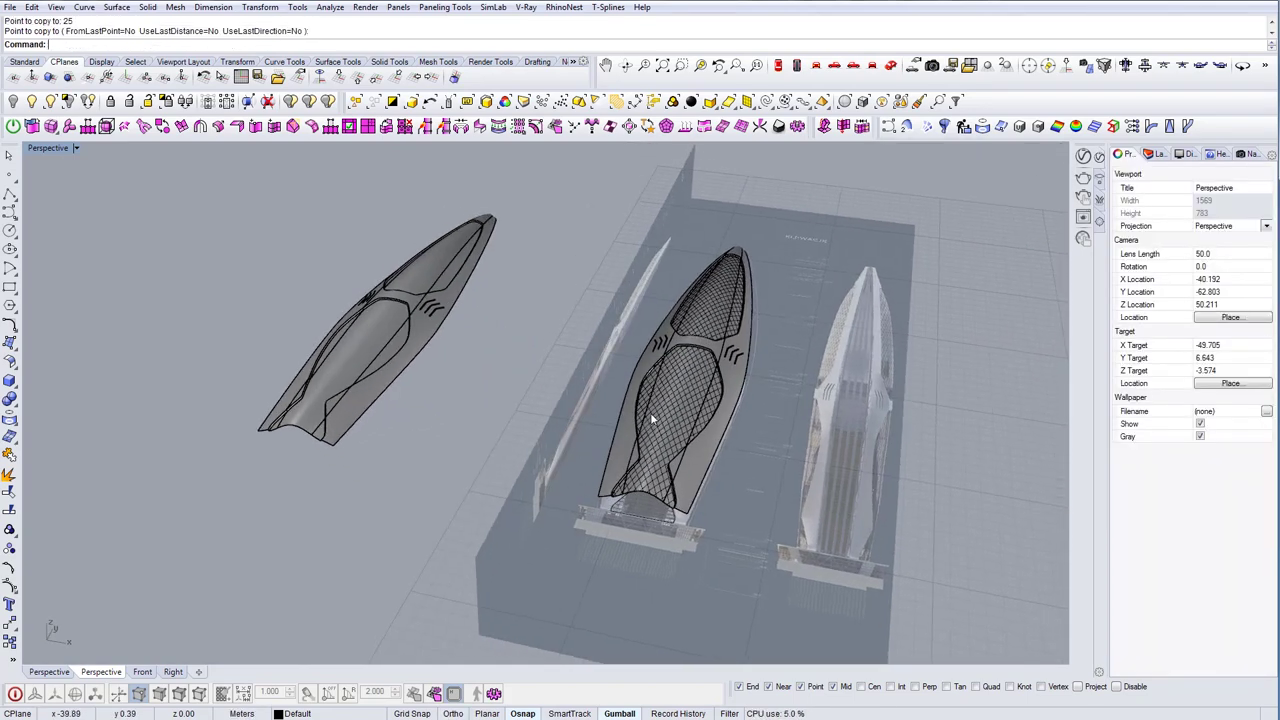
Select all curves and deselect the flat opening outlines, keeping only the projected lattice curves selected
scroll(657, 409, "up", 5)
left_click(681, 378)
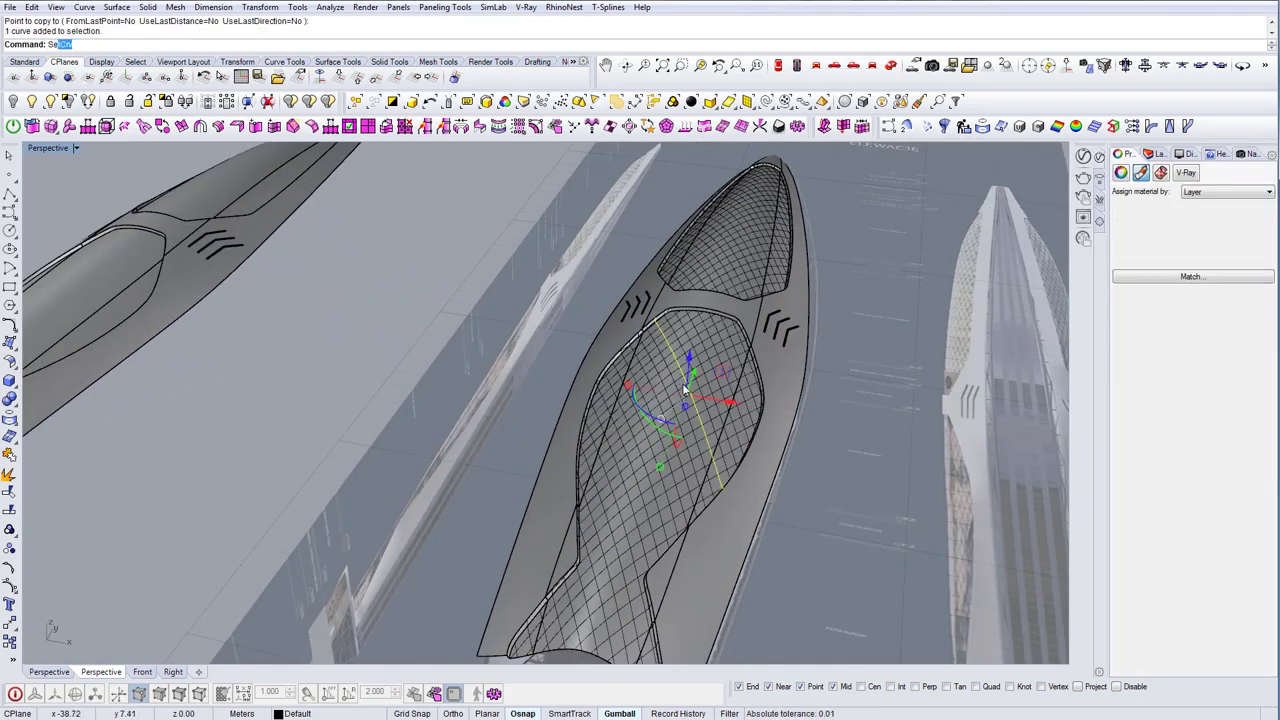
type("Se")
key("Return")
scroll(668, 394, "down", 8)
right_click_drag(668, 400, 596, 360)
scroll(714, 448, "up", 7)
right_click_drag(714, 448, 690, 490)
left_click(579, 415, "ctrl")
scroll(665, 430, "down", 7)
Copy the selected lattice curves 25 m sideways onto the copied tower shell and clear the selection
type("c")
key("Return")
left_click(671, 645)
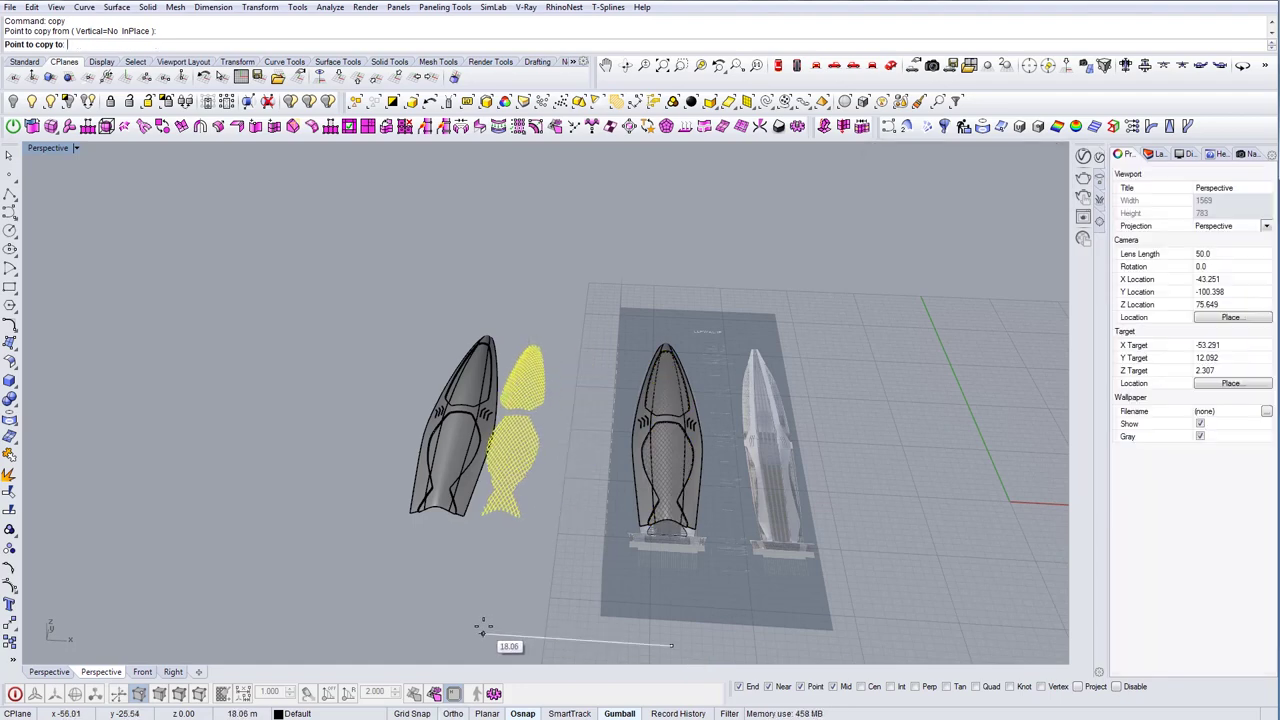
key("Return")
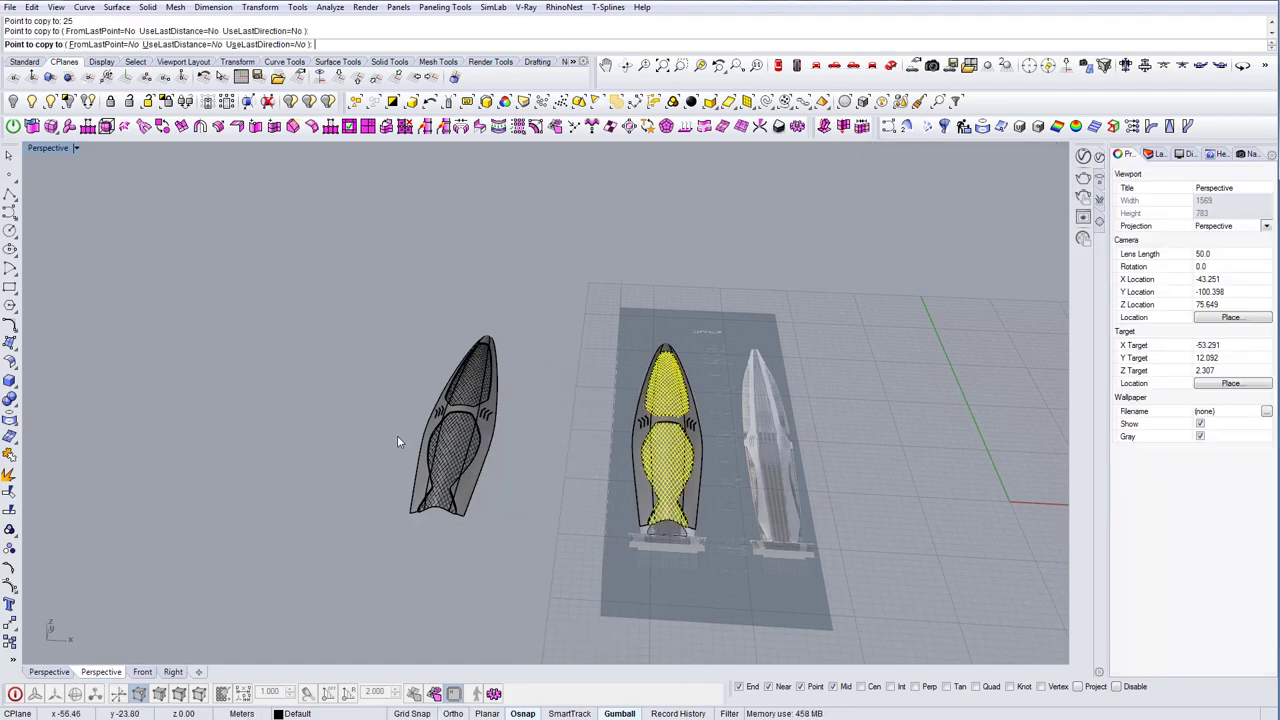
scroll(407, 433, "up", 5)
left_click(430, 449)
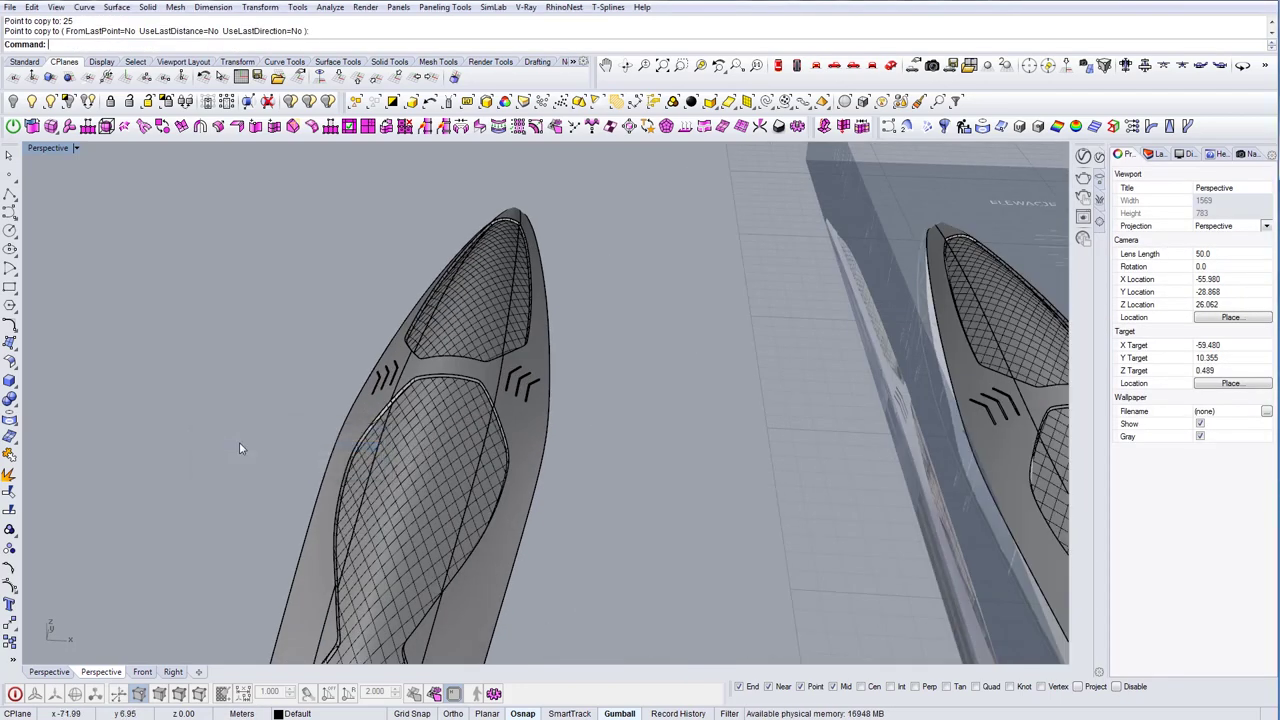
Select all curves, deselect those at the original tower, and group the copied lattice curves
type("SelCrv")
key("Return")
scroll(614, 316, "down", 5)
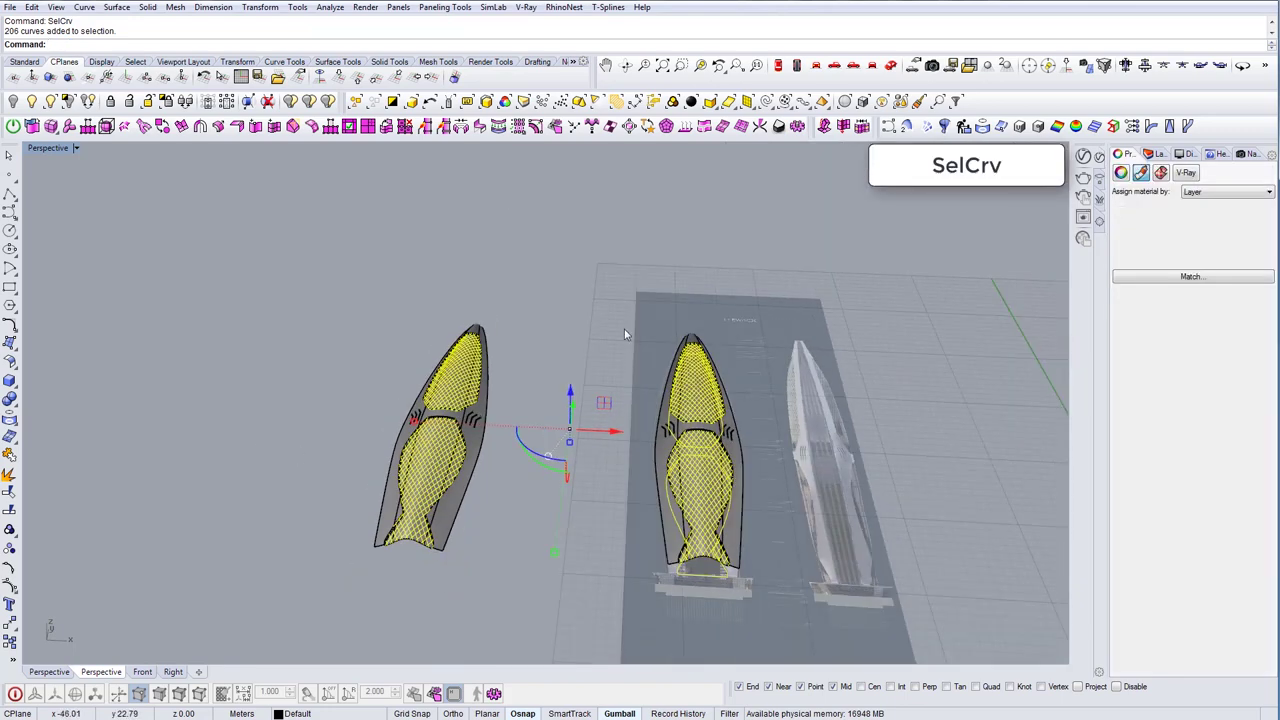
left_click_drag(800, 607, 533, 518, "ctrl")
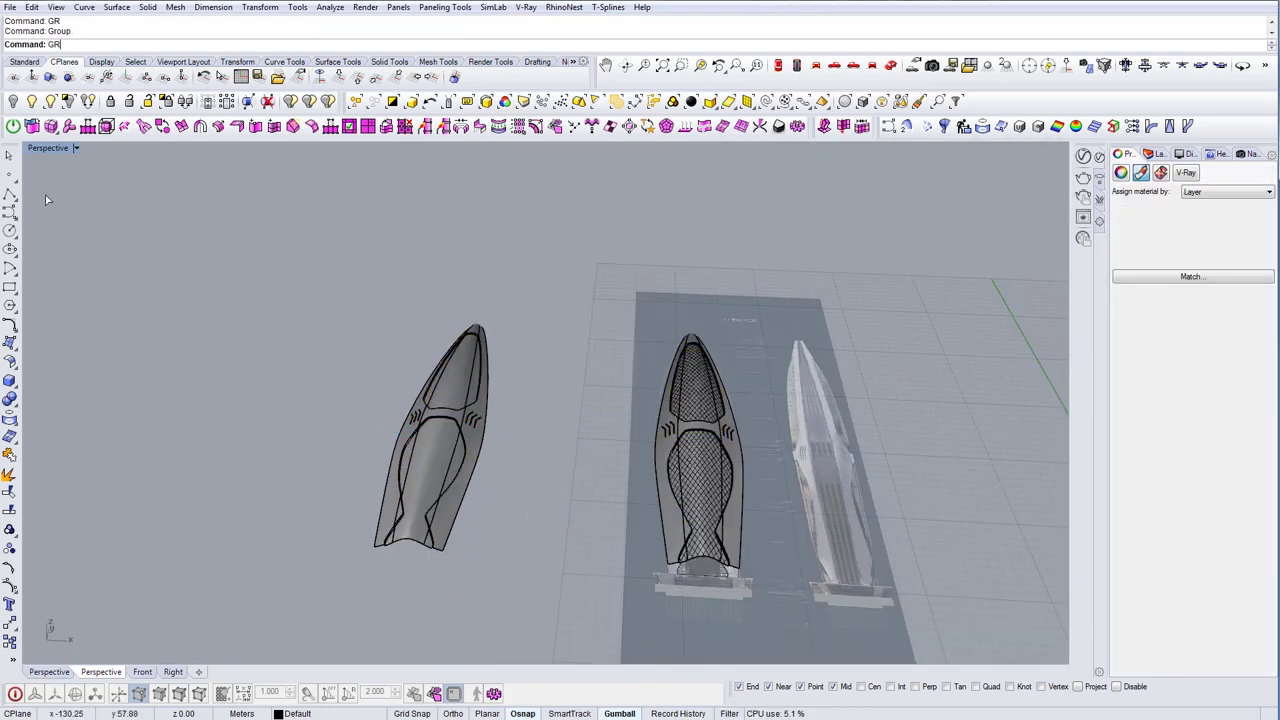
Hide the grouped lattice copy and extract the surfaces filling both openings from the copied tower shell
left_click(12, 101)
scroll(441, 472, "up", 6)
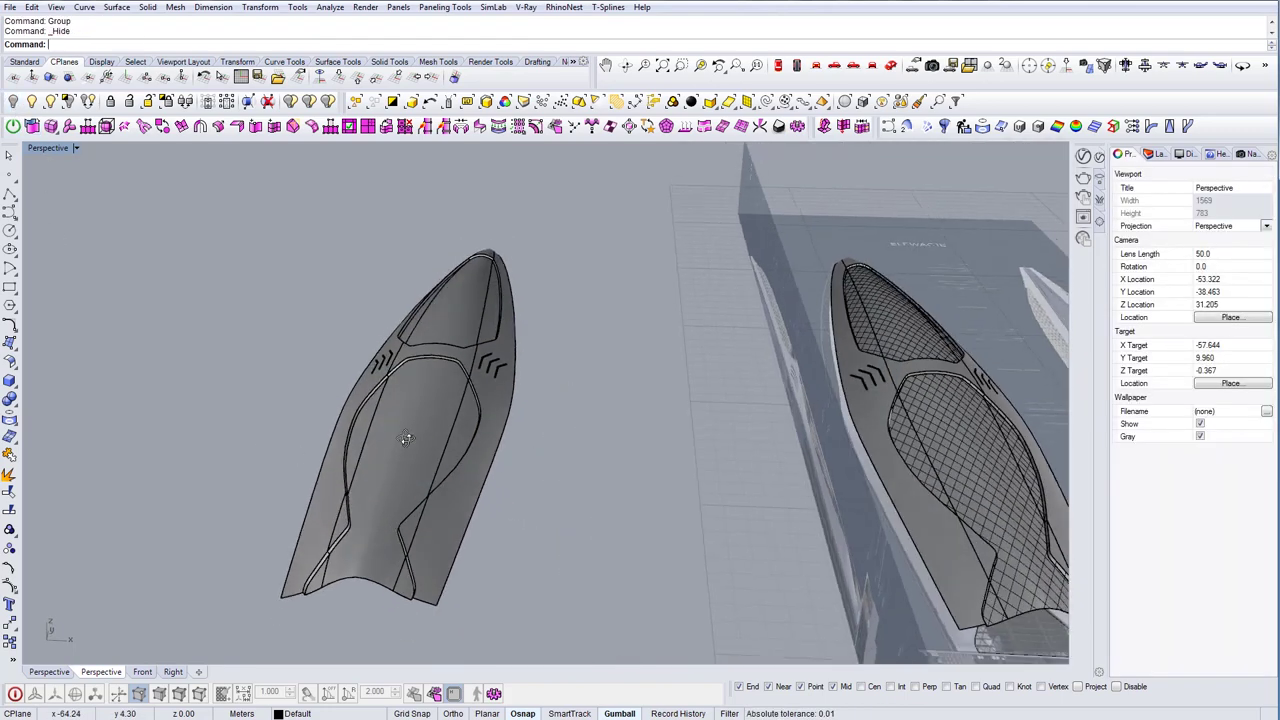
type("E")
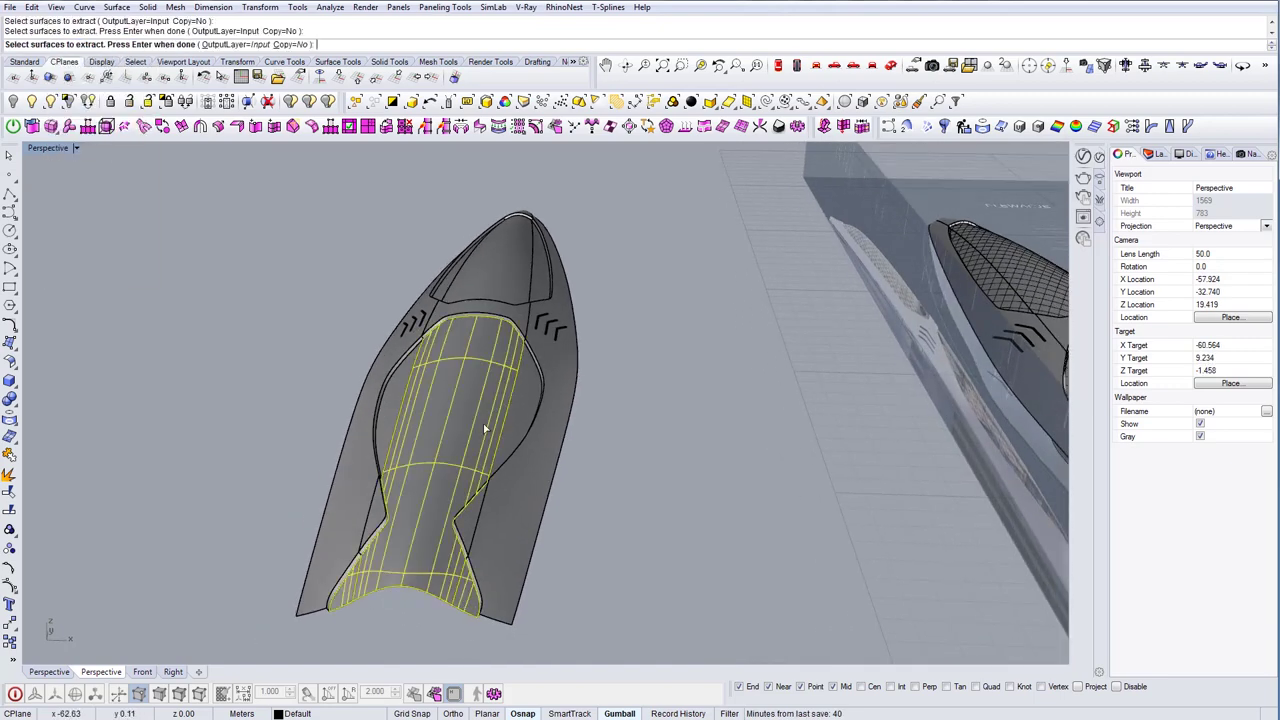
right_click_drag(529, 287, 582, 444)
left_click(683, 393)
scroll(683, 394, "down", 4)
right_click(625, 448)
Delete the remaining shell around the two extracted openings and join the surfaces of each panel
left_click(714, 440)
key("Delete")
right_click_drag(714, 440, 489, 432)
left_click(488, 430)
left_click_drag(628, 535, 360, 406)
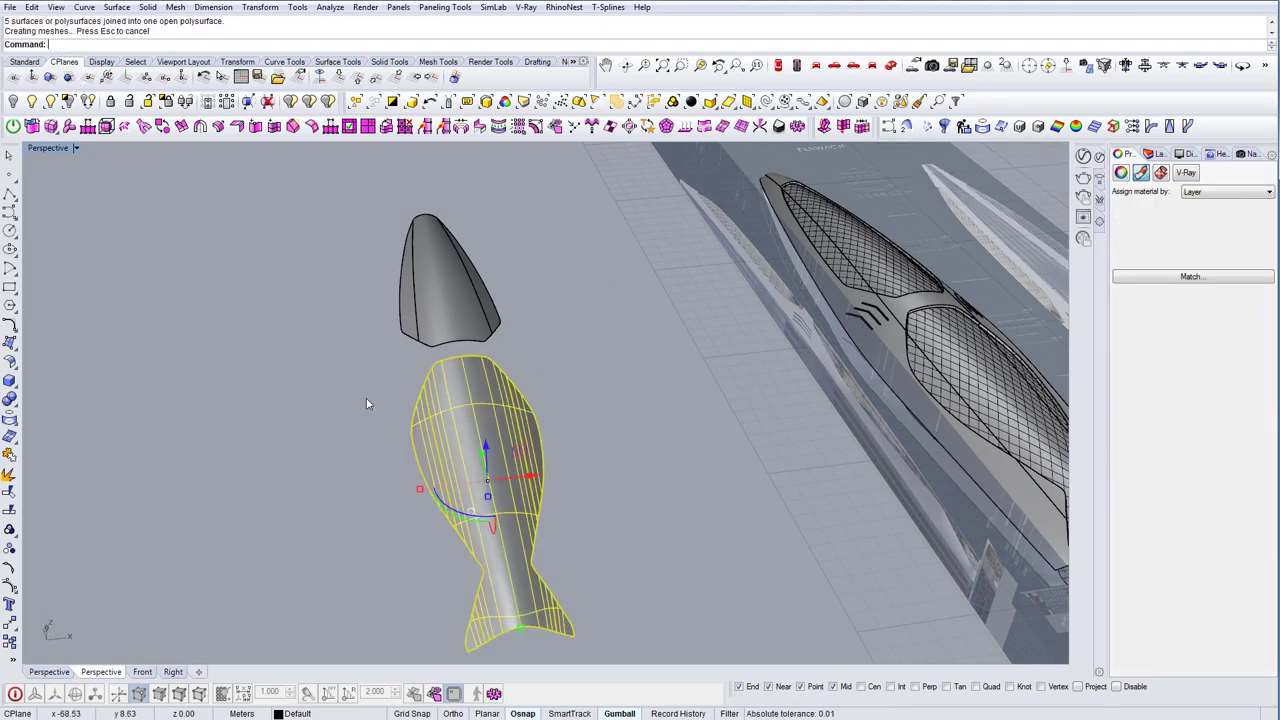
left_click_drag(435, 280, 435, 279)
left_click_drag(567, 310, 380, 275)
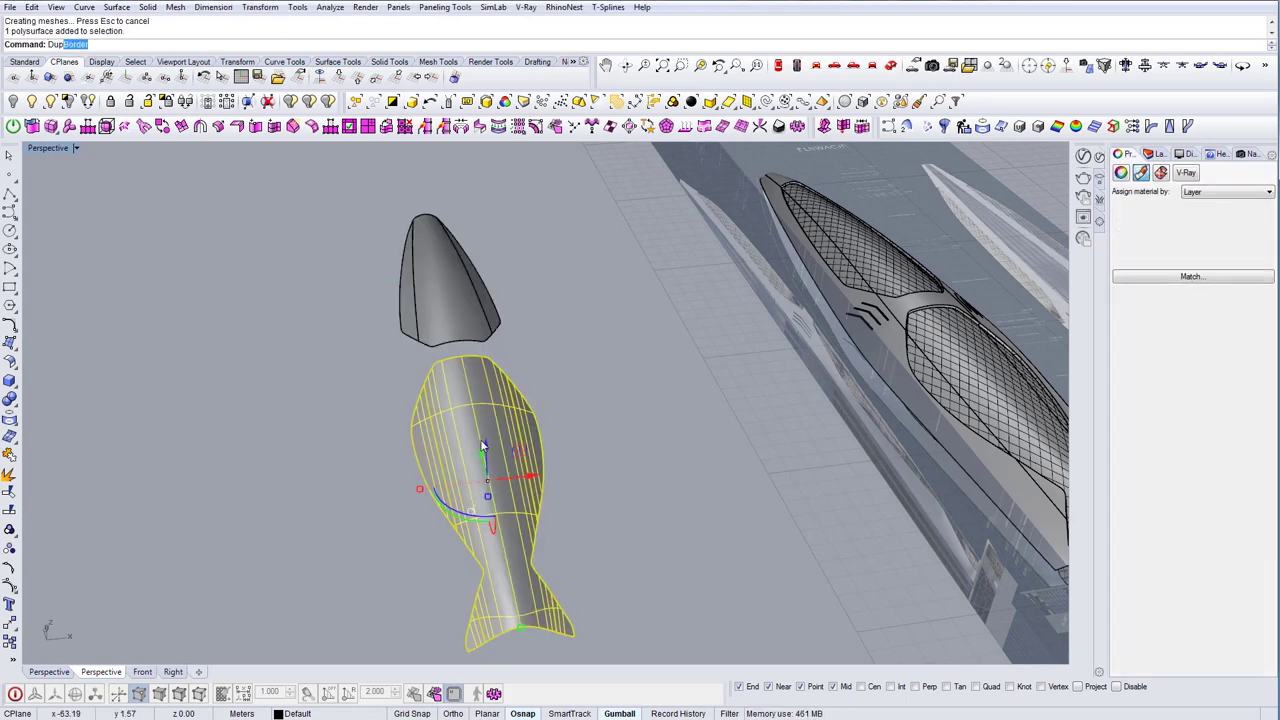
Duplicate the borders of both joined panels with DupBorder and delete the panels themselves
key("Return")
left_click(444, 313)
key("Delete")
left_click(482, 404)
key("Delete")
Show only the hidden lattice curve group again, over the two border outlines
right_click_drag(507, 356, 124, 163)
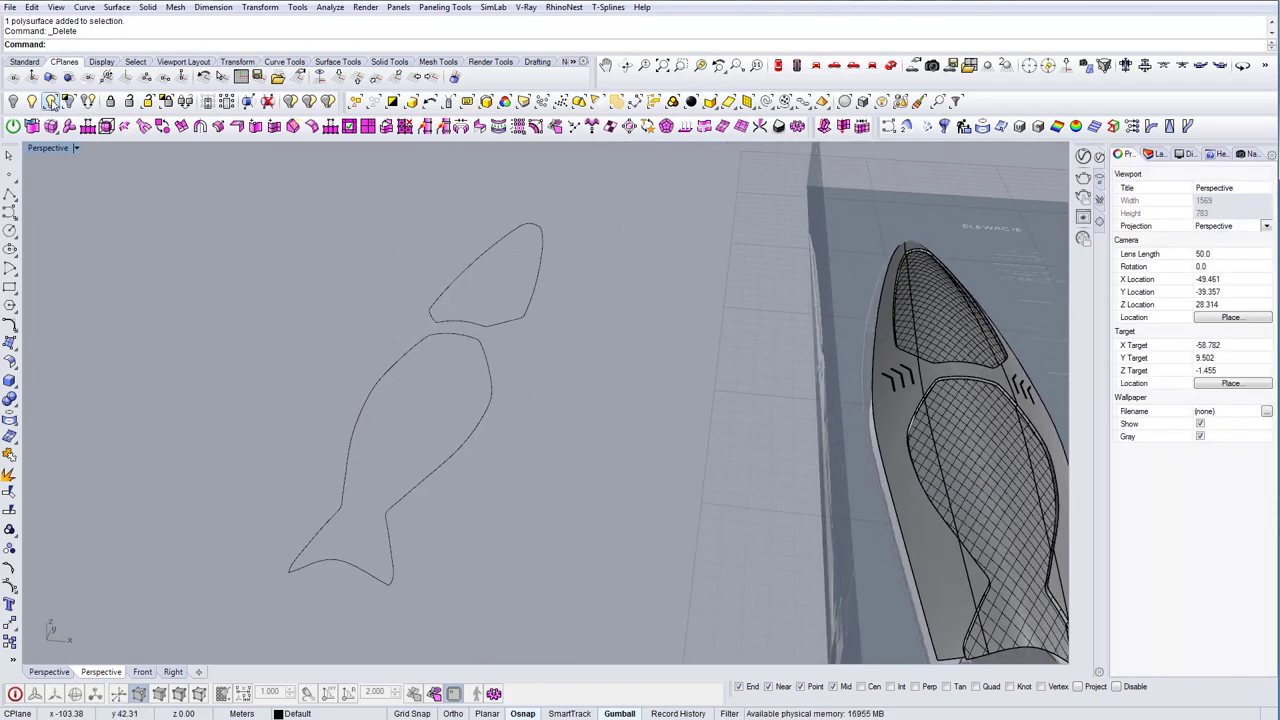
left_click(53, 104)
left_click(452, 358)
right_click(452, 358)
Split the lattice curves with the two border outlines as cutting objects and ungroup the split curves
right_click_drag(452, 360, 488, 425)
scroll(491, 434, "up", 2)
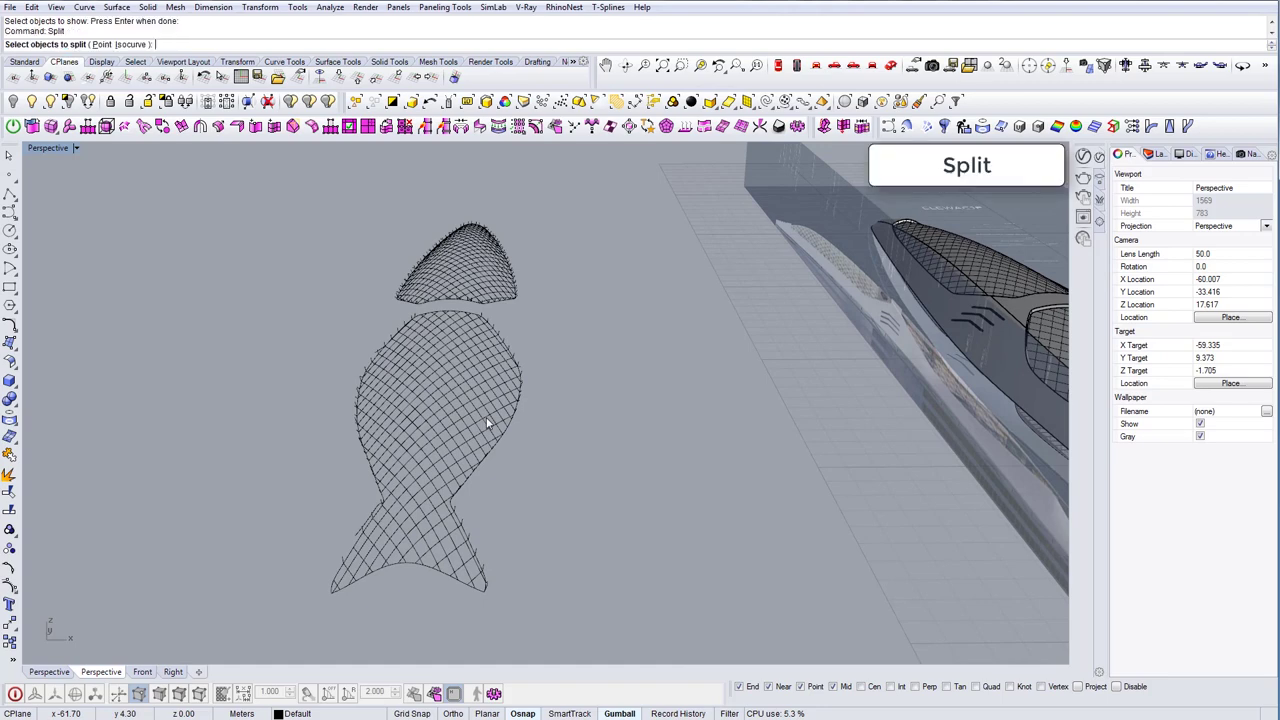
left_click(447, 351)
scroll(484, 388, "up", 5)
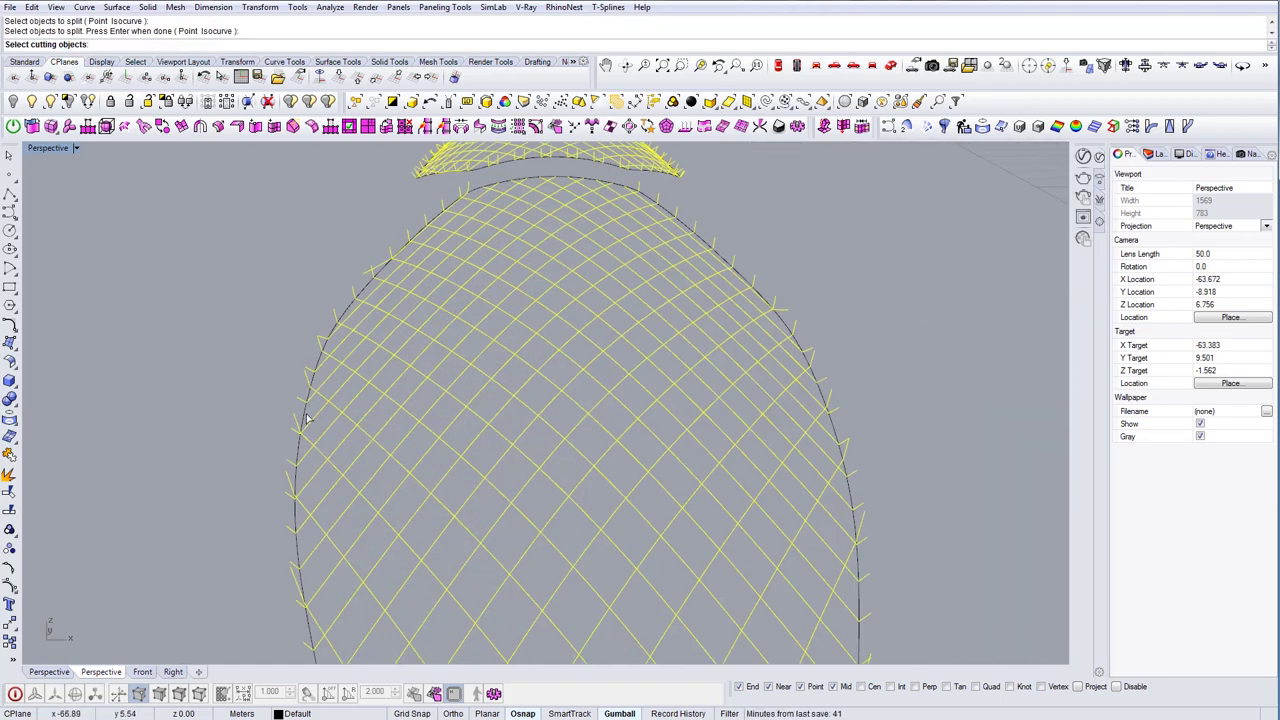
right_click_drag(500, 212, 448, 399, "shift")
scroll(474, 388, "up", 4)
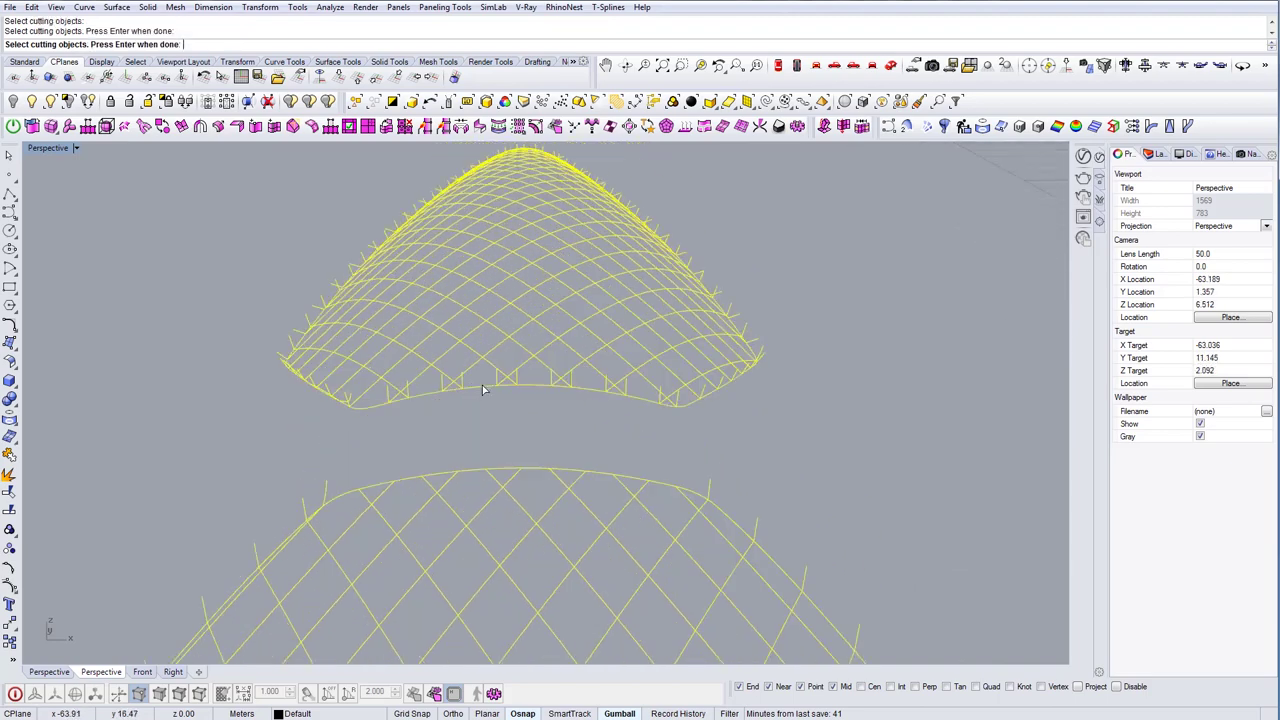
key("Return")
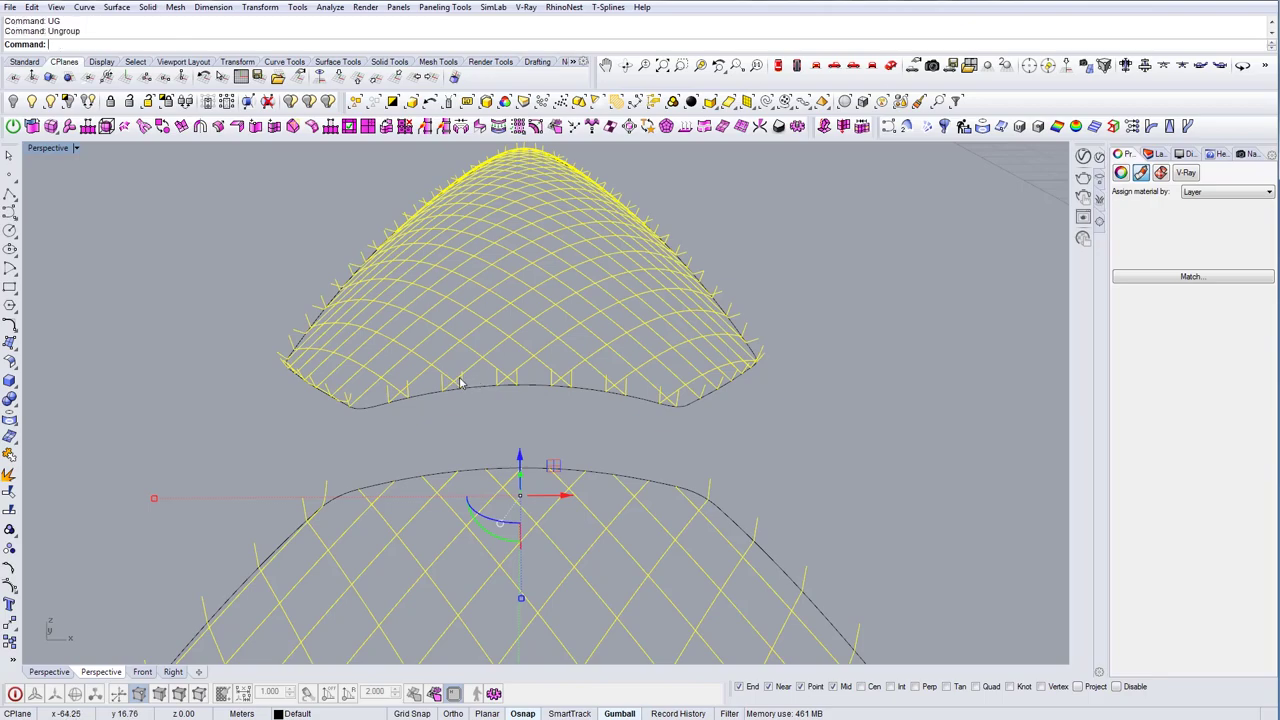
type("UG")
key("Return")
Delete all short curve stubs that stick out beyond the border outlines of both lattice panels
left_click(498, 408)
right_click_drag(498, 408, 506, 354)
scroll(726, 394, "down", 3)
left_click_drag(371, 281, 620, 384)
right_click_drag(610, 386, 485, 341)
scroll(717, 377, "down", 3)
right_click_drag(717, 377, 560, 345)
left_click_drag(629, 334, 866, 406)
right_click_drag(866, 406, 327, 353)
key("Delete")
left_click_drag(350, 322, 520, 385)
key("Delete")
right_click_drag(520, 385, 503, 297)
left_click_drag(483, 269, 692, 312)
key("Delete")
right_click_drag(692, 312, 706, 475)
key("ctrl+z")
left_click_drag(521, 350, 640, 465)
key("Delete")
right_click_drag(640, 465, 700, 395)
scroll(792, 320, "up", 4)
right_click_drag(792, 320, 500, 400)
left_click_drag(418, 350, 571, 435)
key("Delete")
right_click_drag(571, 435, 440, 400)
left_click_drag(350, 325, 494, 420)
key("Delete")
right_click_drag(494, 420, 620, 340)
left_click_drag(564, 283, 691, 367)
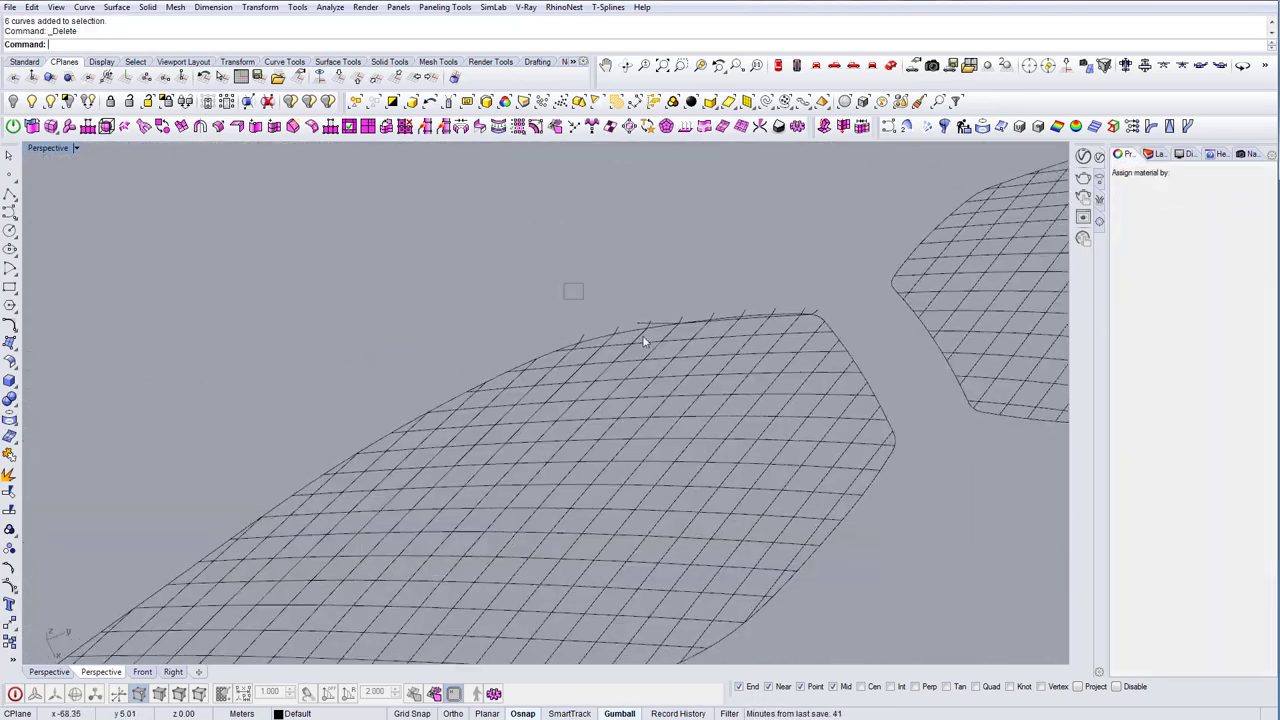
scroll(853, 329, "down", 8)
right_click_drag(853, 329, 637, 367)
scroll(534, 448, "up", 5)
scroll(541, 438, "down", 9)
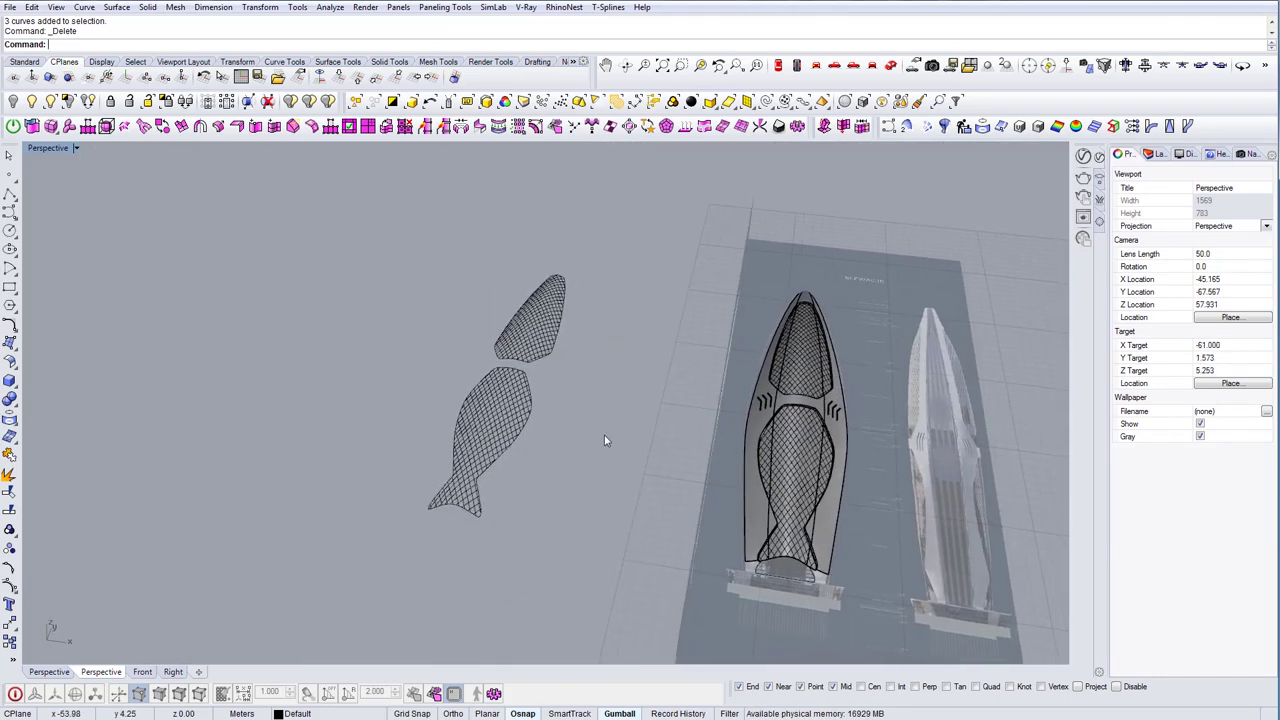
Select all curves and deselect the ones at the original tower and the two border outlines
scroll(808, 448, "up", 4)
left_click(794, 438)
key("Escape")
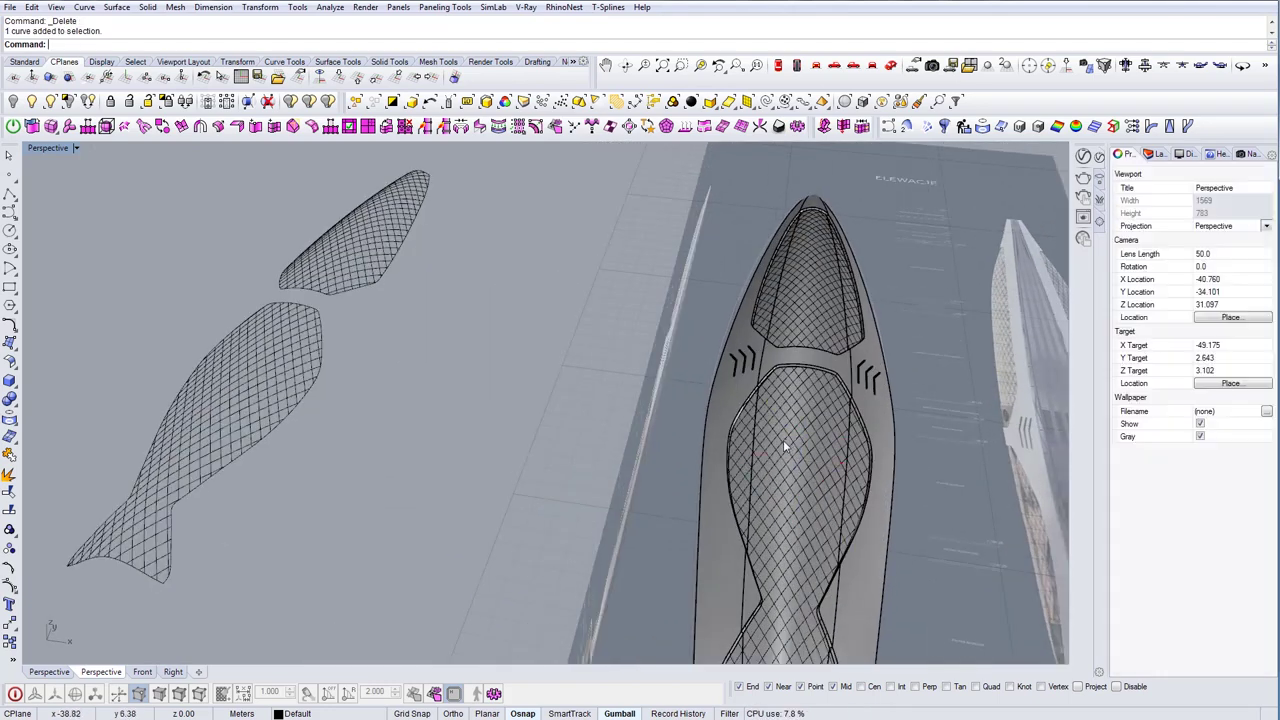
type("rv")
key("Return")
scroll(633, 398, "down", 5)
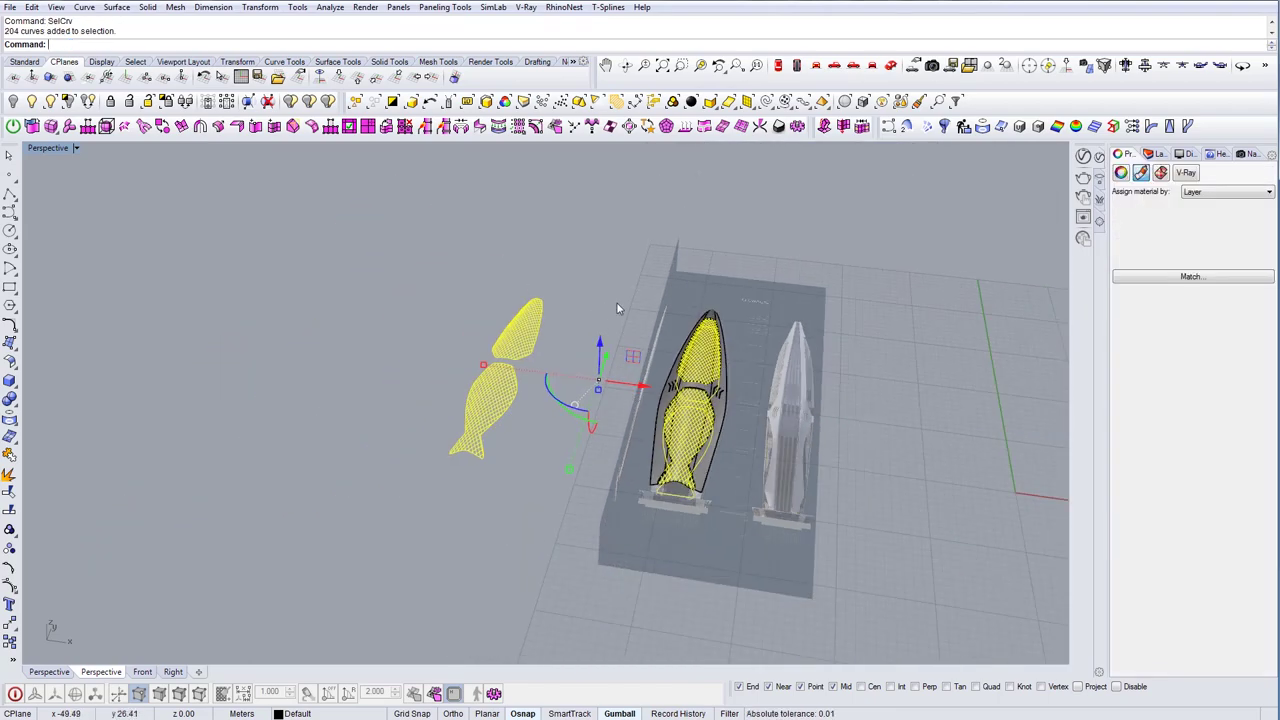
scroll(553, 393, "up", 10)
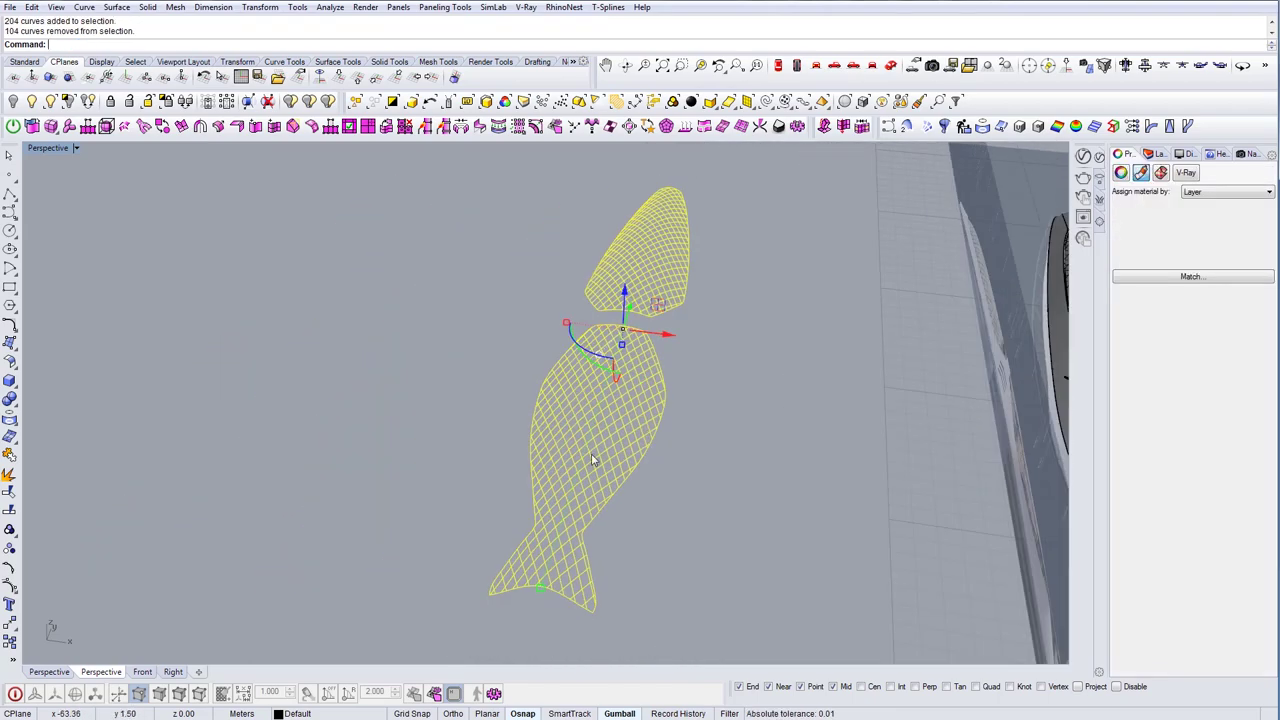
left_click(616, 591, "ctrl")
scroll(618, 591, "down", 9)
right_click_drag(724, 355, 825, 375)
scroll(822, 376, "up", 7)
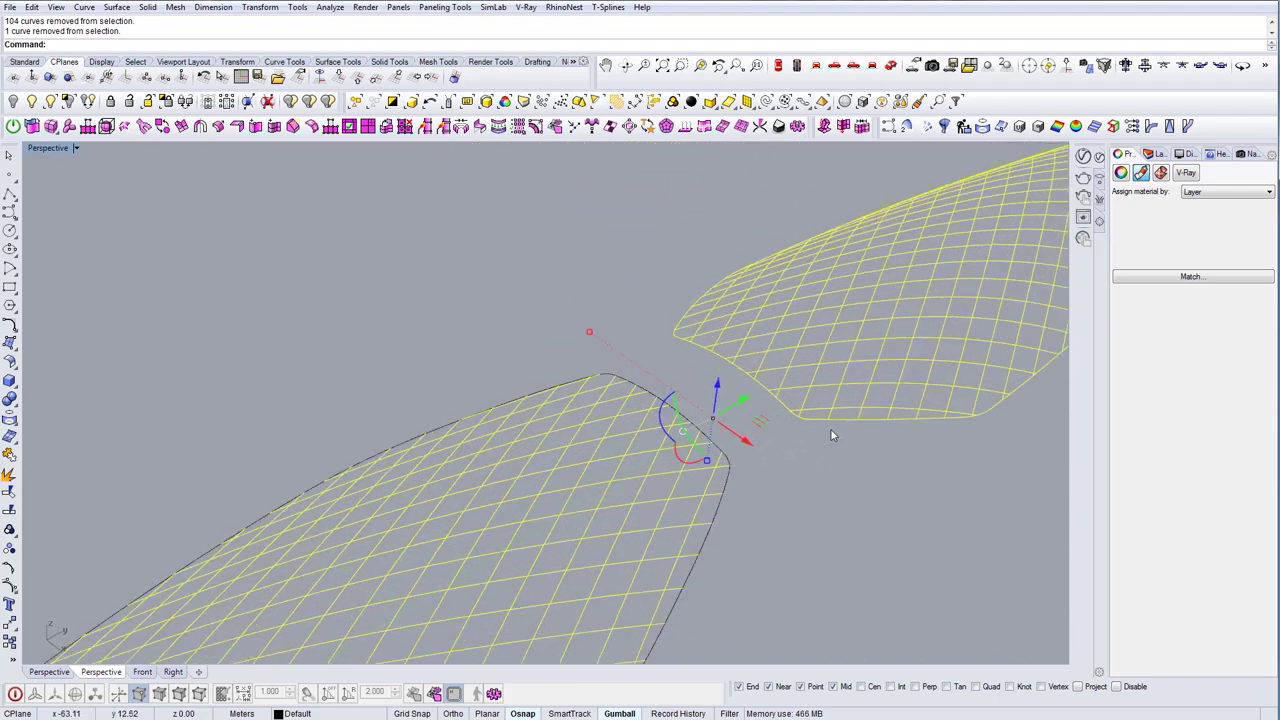
left_click(843, 418, "ctrl")
scroll(800, 420, "down", 6)
right_click_drag(634, 429, 717, 416)
scroll(716, 421, "down", 2)
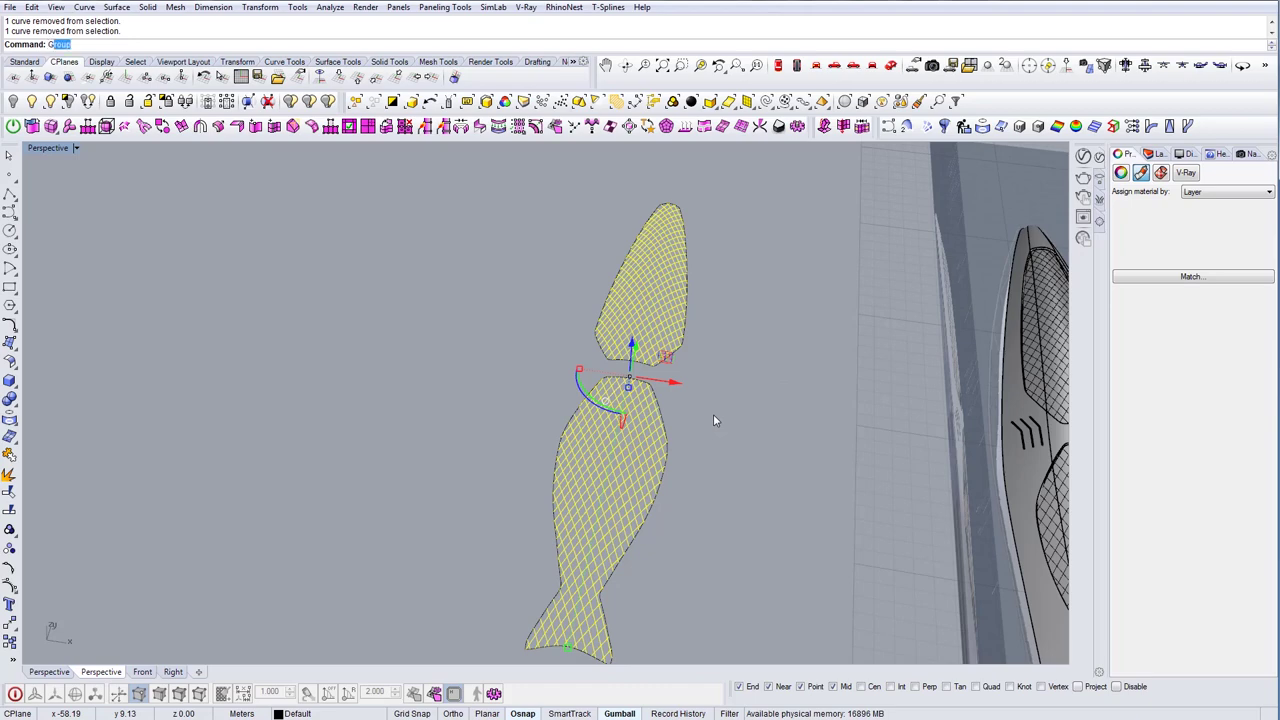
Group the selected trimmed lattice curves and hide all unselected model objects
type("R")
key("Return")
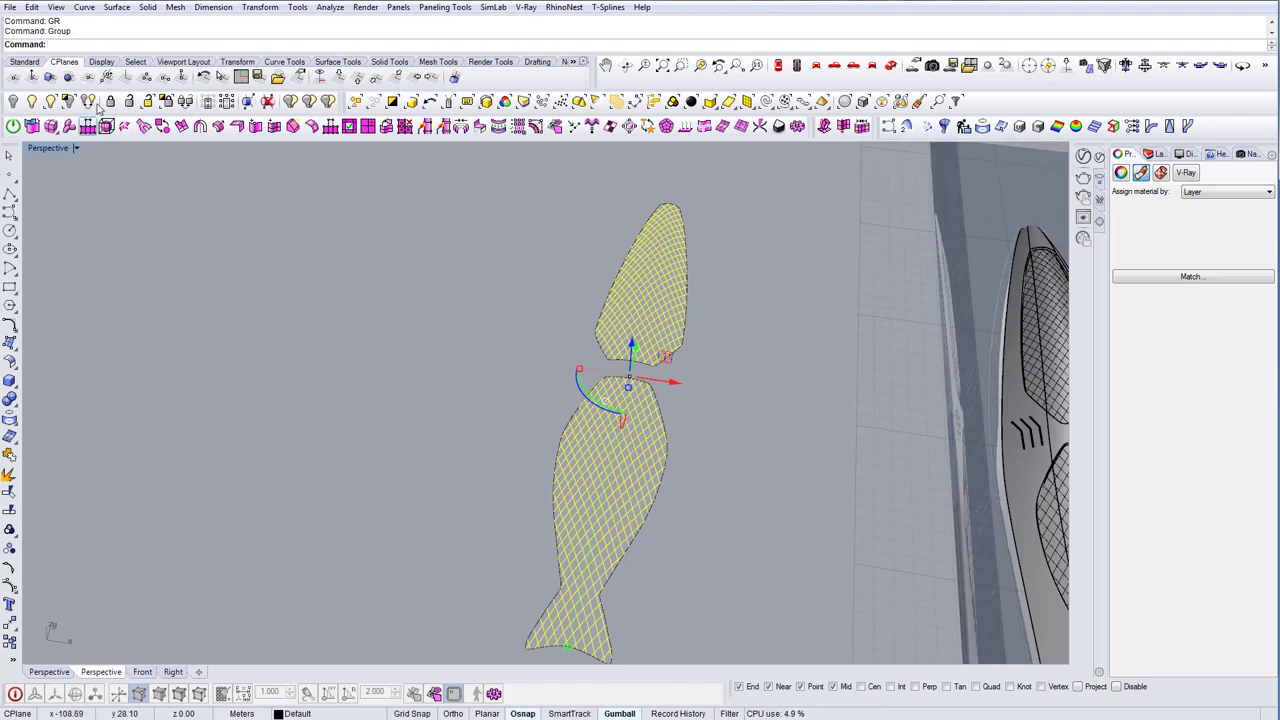
left_click(68, 104)
right_click_drag(590, 348, 562, 352)
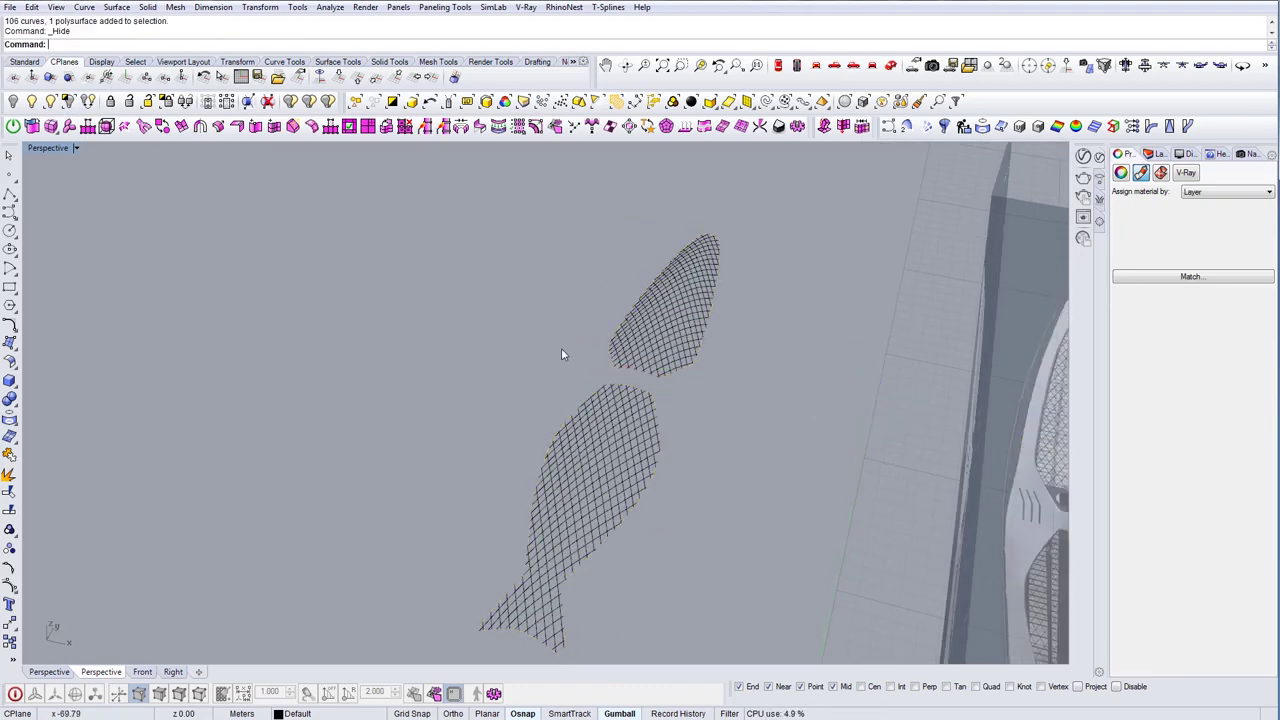
Create pipes with a radius of 0.03 m along the grouped lattice curves
left_click(621, 442)
scroll(619, 441, "down", 4)
scroll(619, 441, "down", 2)
key("Escape")
right_click_drag(619, 441, 627, 449)
left_click(627, 449)
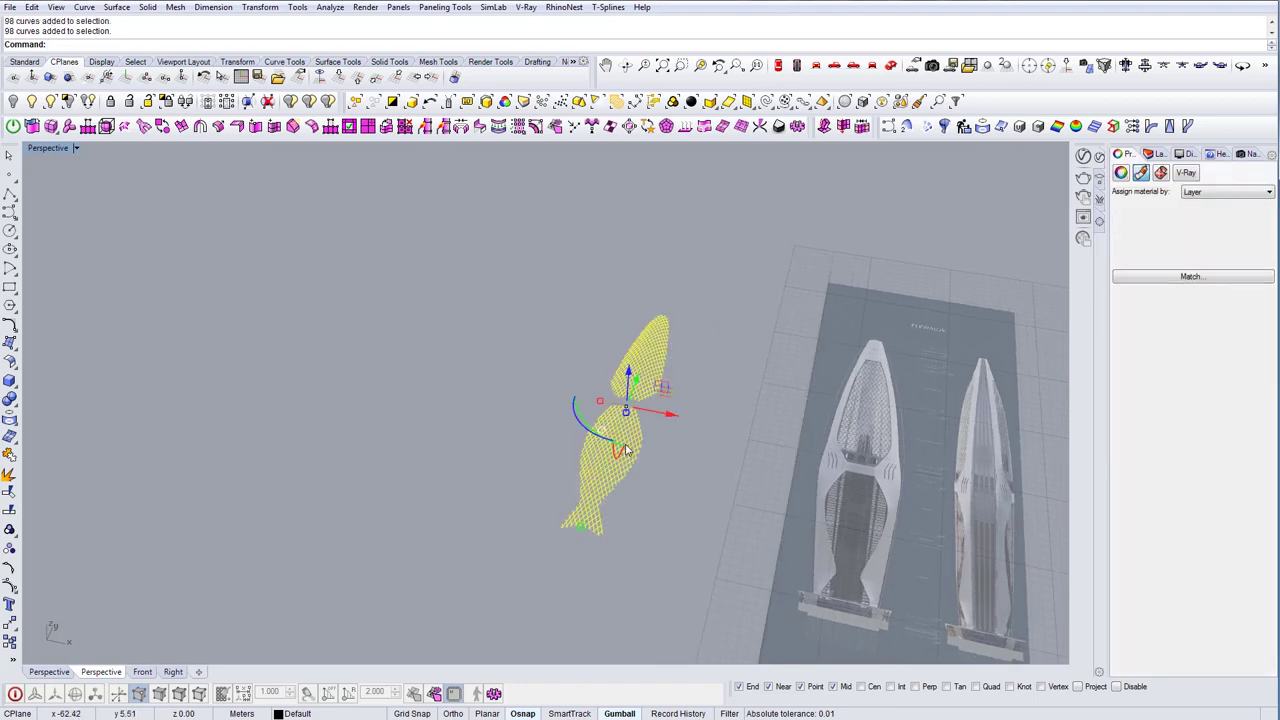
type("Pi")
key("Return")
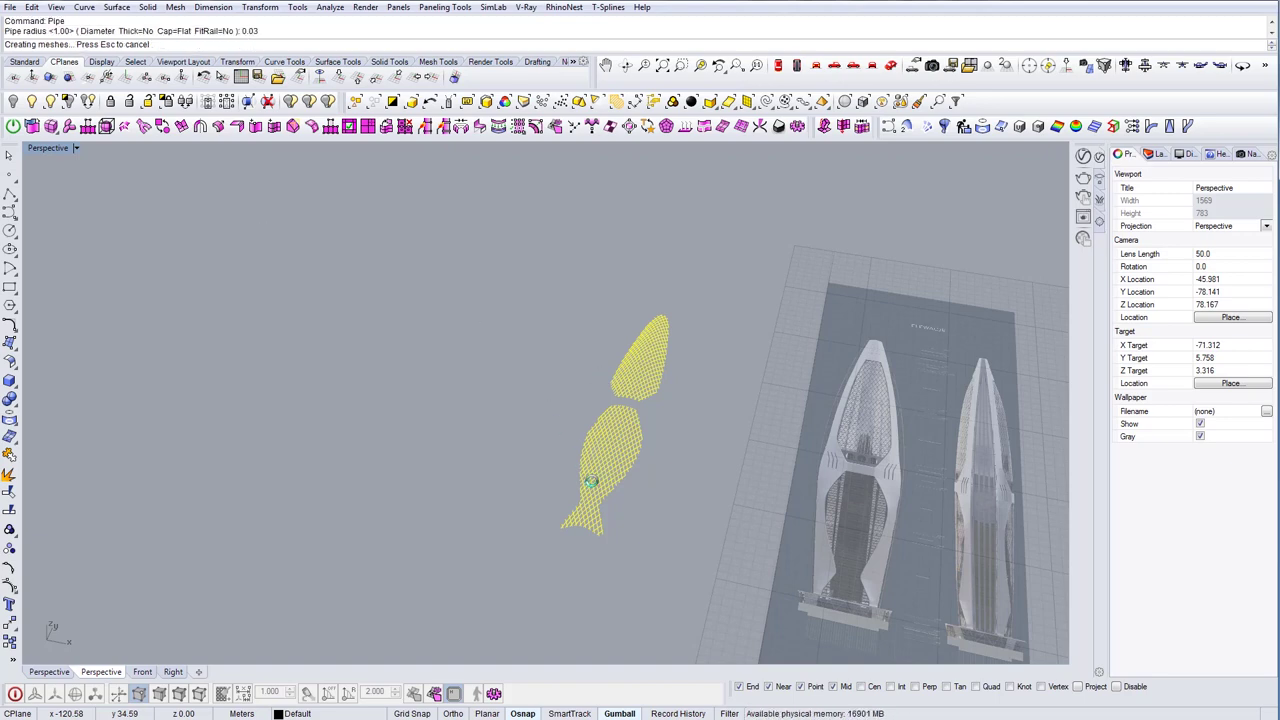
scroll(602, 509, "up", 10)
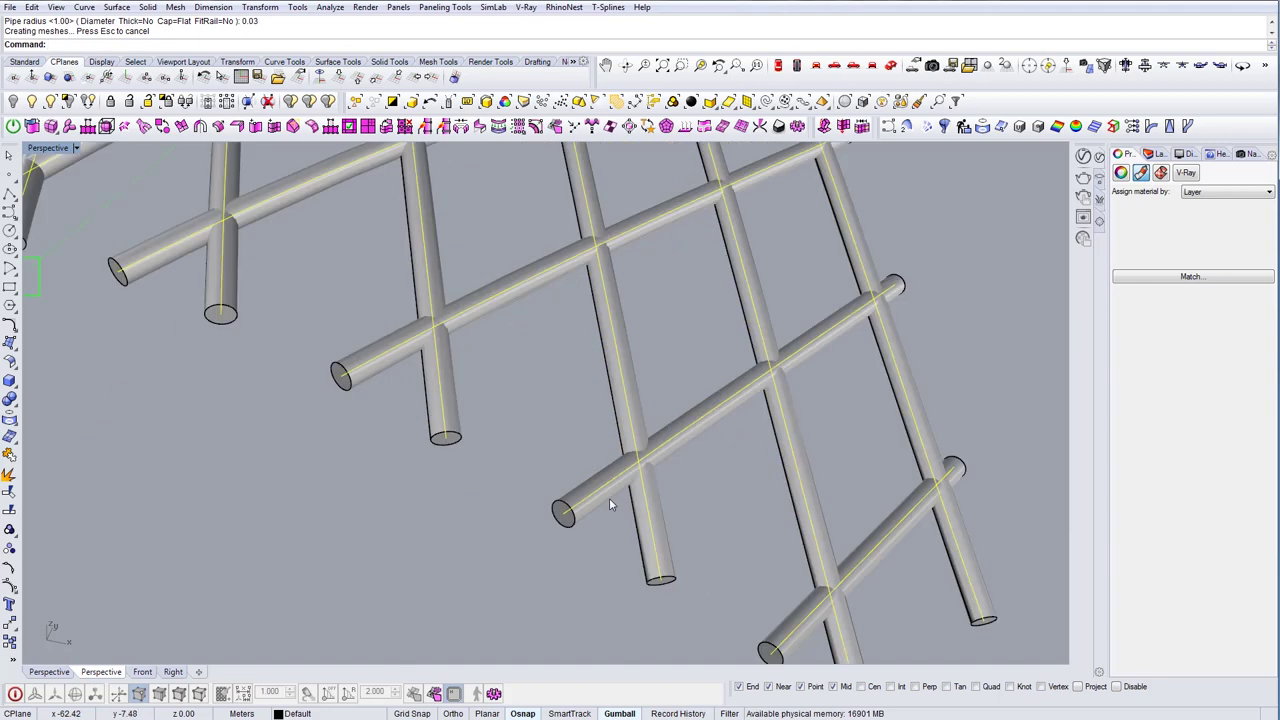
scroll(612, 494, "down", 10)
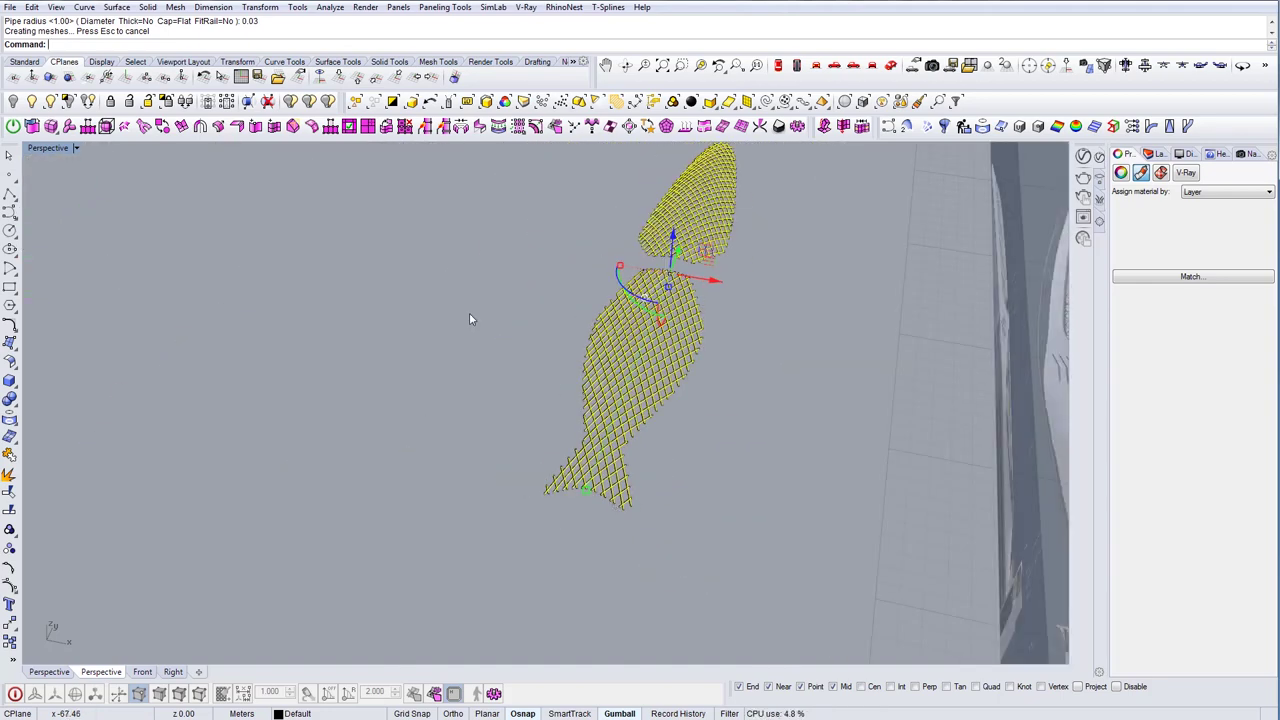
Hide the lattice centre curves and group all the new pipes of both panels
left_click(14, 101)
scroll(517, 431, "down", 5)
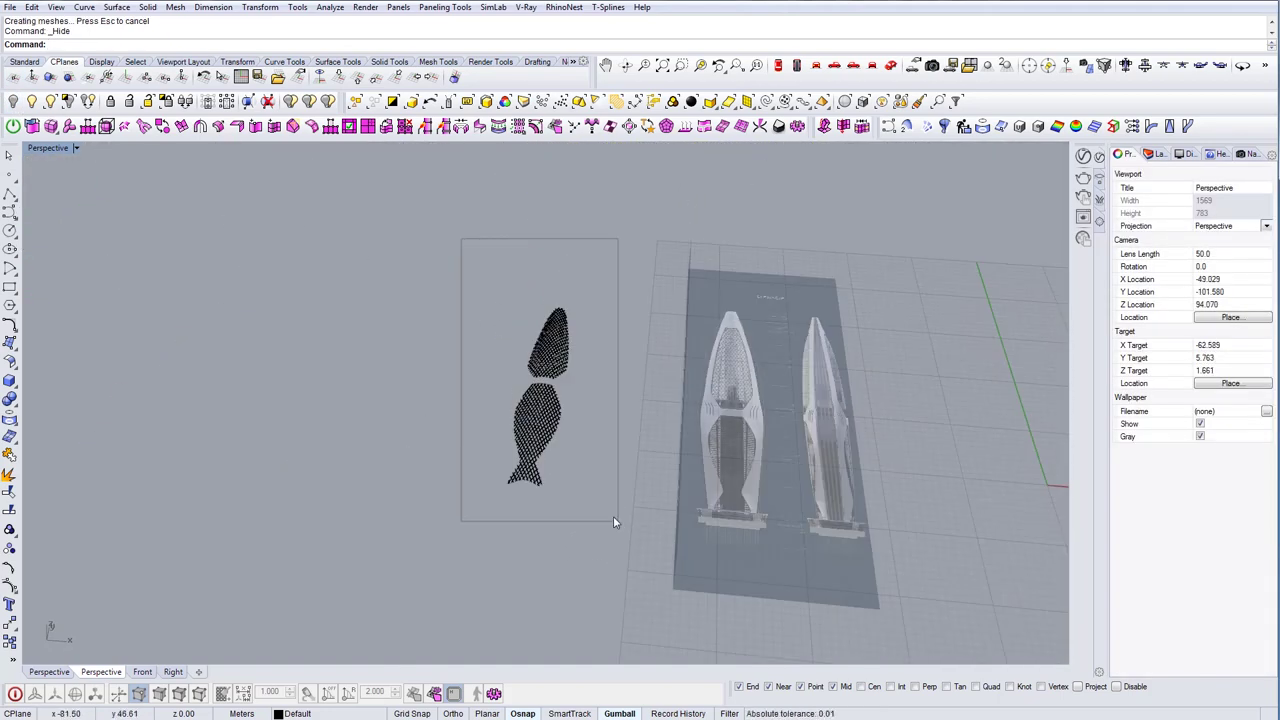
left_click_drag(472, 243, 614, 521)
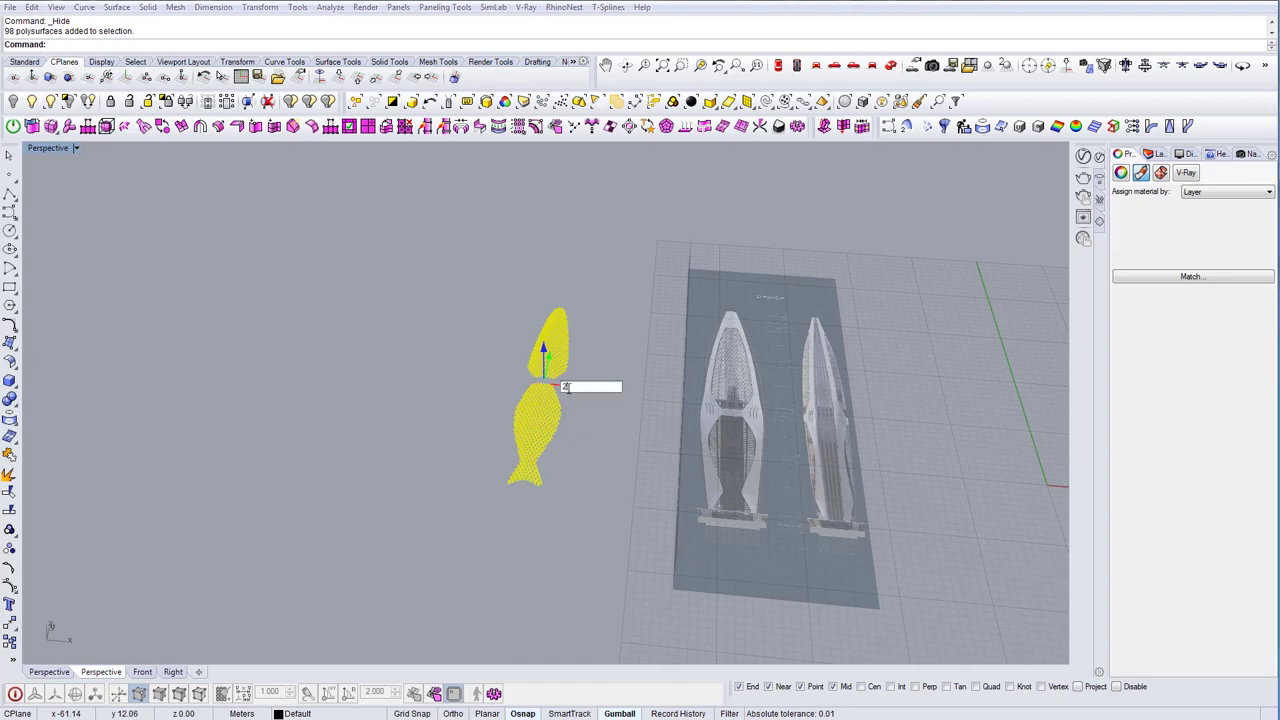
type("GR")
key("Return")
Move the pipe group back to the original tower's location and show all hidden objects
right_click_drag(709, 391, 565, 388)
left_click(565, 390)
left_click(31, 102)
scroll(530, 393, "up", 10)
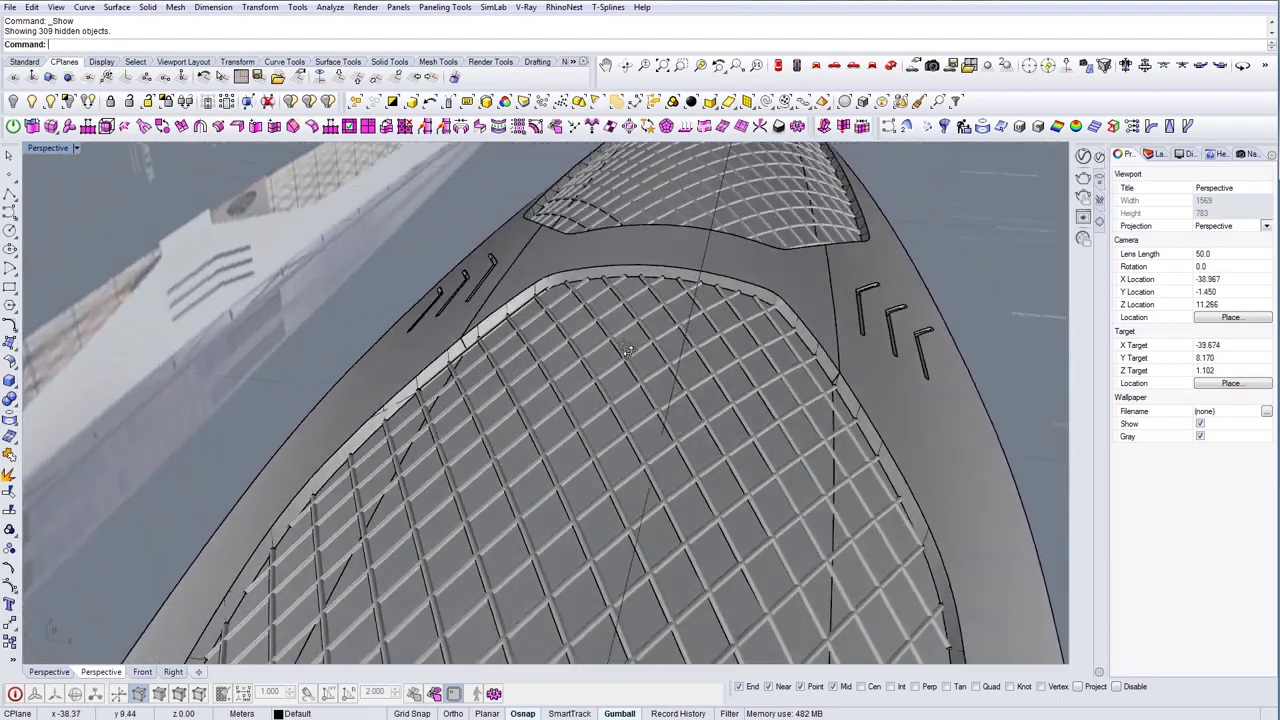
Lower the pipe lattice by about 0.01 m within the tower's openings
right_click_drag(628, 349, 631, 261)
scroll(652, 468, "down", 6)
scroll(600, 420, "up", 8)
left_click(308, 458)
scroll(674, 298, "up", 2)
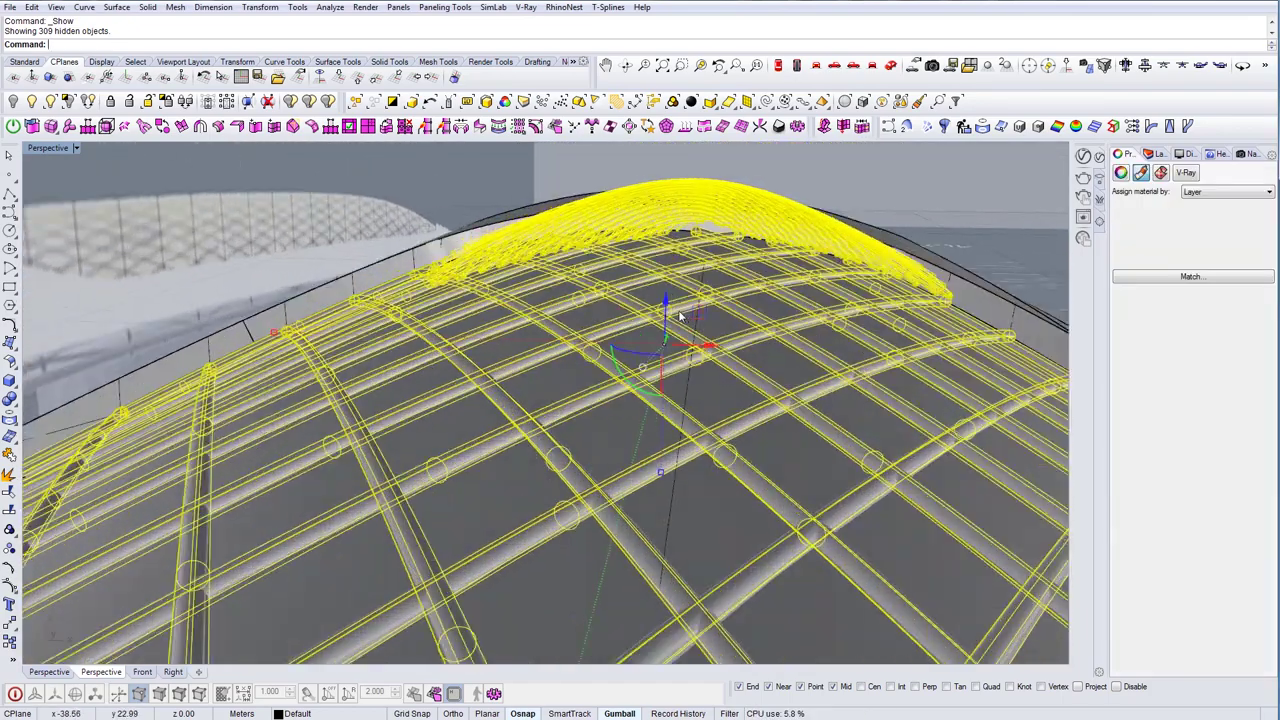
key("Escape")
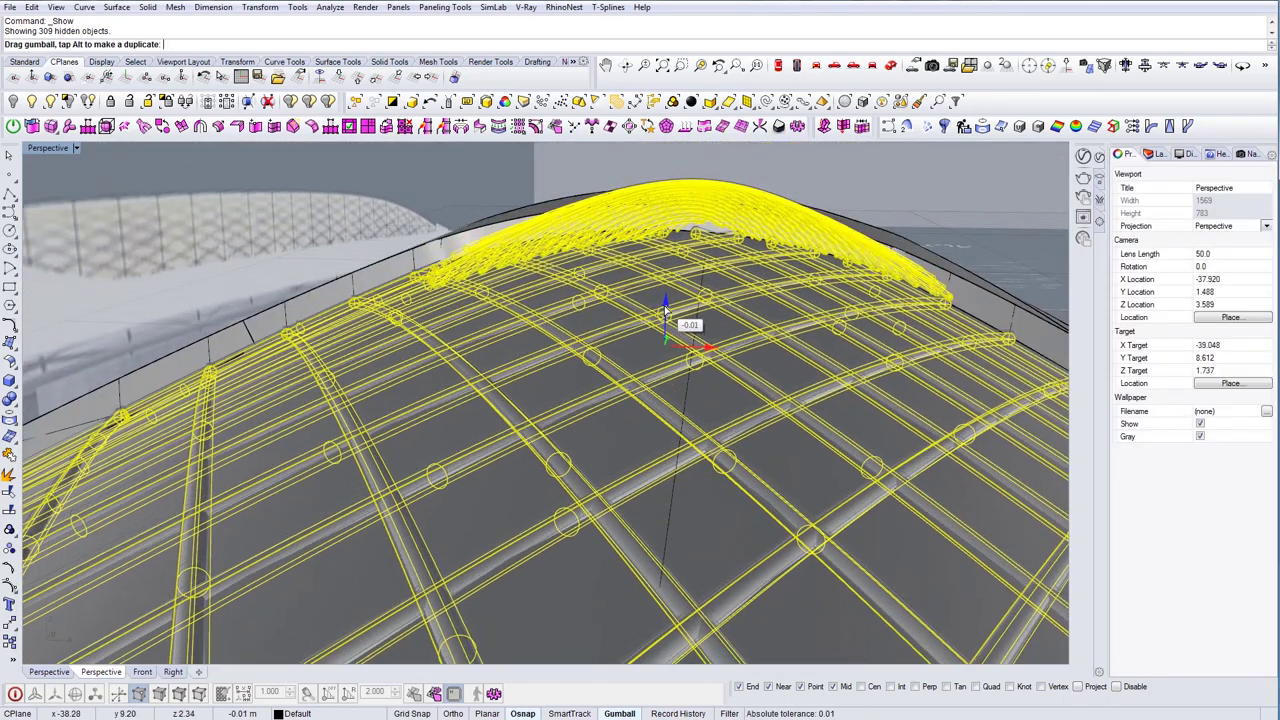
Examine how the pipe lattice sits in the tower's openings from close up and far away
scroll(669, 312, "down", 3)
right_click_drag(671, 319, 602, 372)
scroll(670, 354, "down", 8)
scroll(604, 312, "up", 7)
scroll(612, 375, "down", 7)
scroll(607, 421, "down", 7)
scroll(619, 400, "up", 7)
scroll(634, 372, "down", 4)
Copy the tower shell with its pipe lattice sideways to the free grid area near the origin
scroll(602, 372, "down", 6)
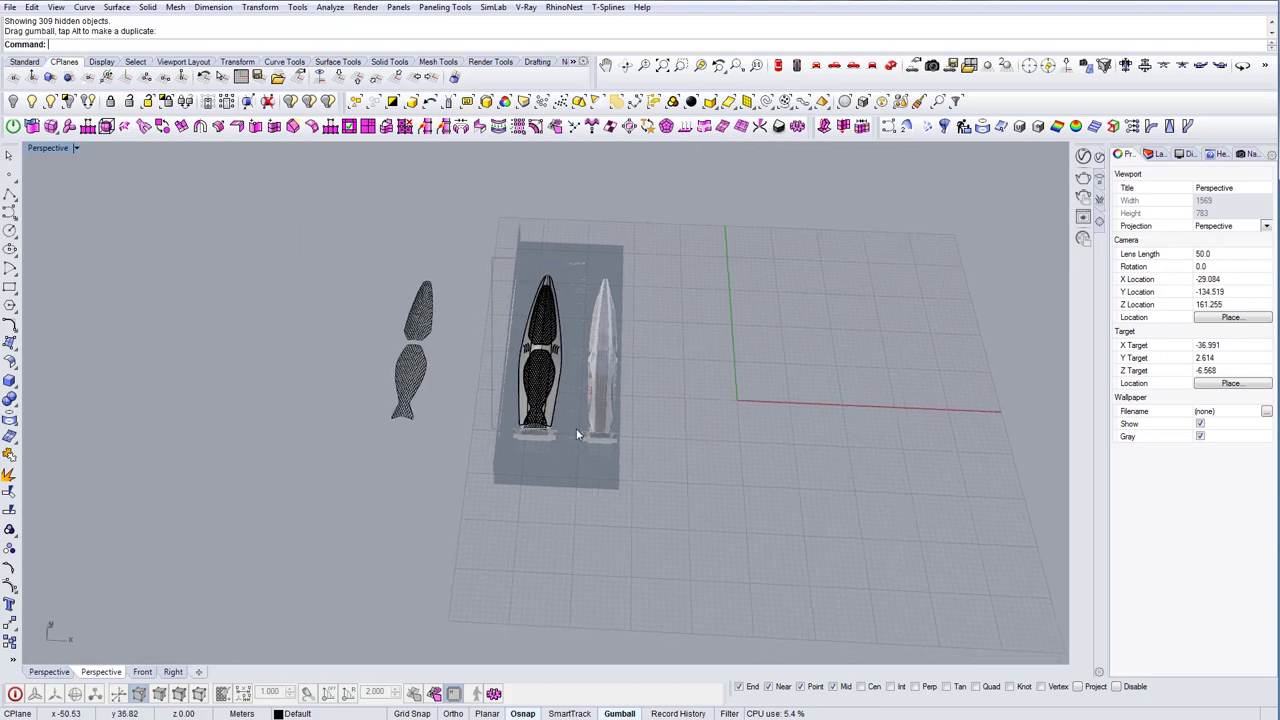
left_click_drag(495, 266, 576, 430)
right_click_drag(576, 428, 496, 405, "shift")
left_click_drag(498, 332, 720, 353, "alt")
left_click(720, 353)
right_click_drag(720, 353, 557, 309, "shift")
Select the whole tower copy and rotate it 90 degrees so that it stands upright
scroll(641, 374, "up", 6)
left_click_drag(465, 230, 672, 568)
right_click_drag(672, 568, 450, 372)
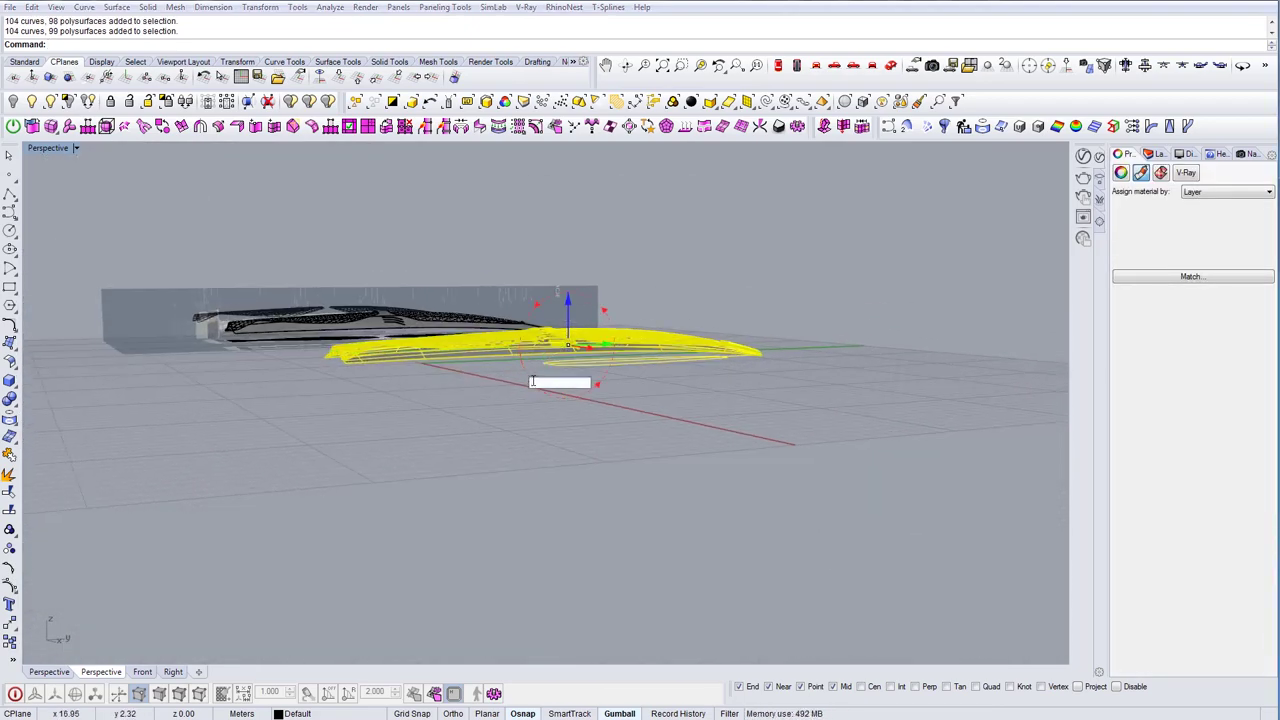
left_click_drag(532, 381, 528, 383)
type("90")
key("Return")
left_click(617, 402)
Delete the stray curve left beside the upright tower copy
right_click_drag(617, 402, 545, 420)
left_click(578, 441)
key("Delete")
left_click(628, 427)
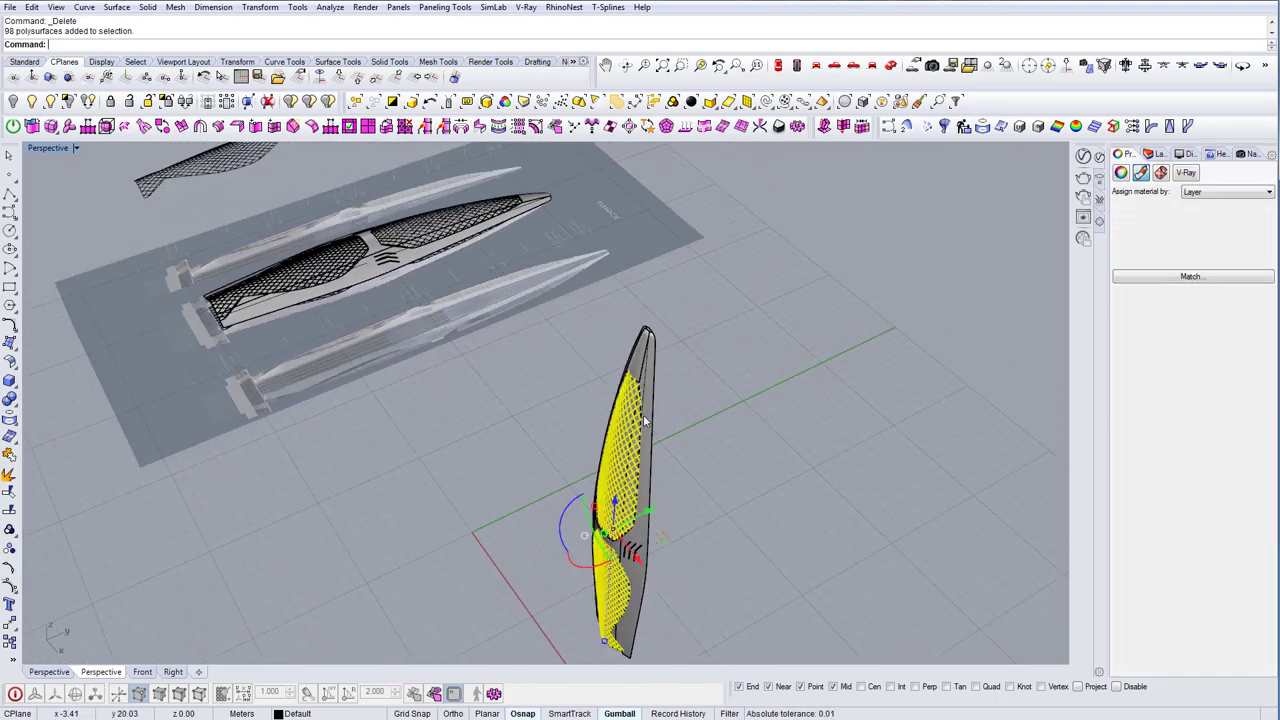
left_click(692, 414)
Select the upright tower shell with its lattice and curves and group them
scroll(692, 414, "down", 5)
right_click_drag(692, 414, 772, 425)
left_click_drag(581, 291, 640, 440)
left_click(638, 440)
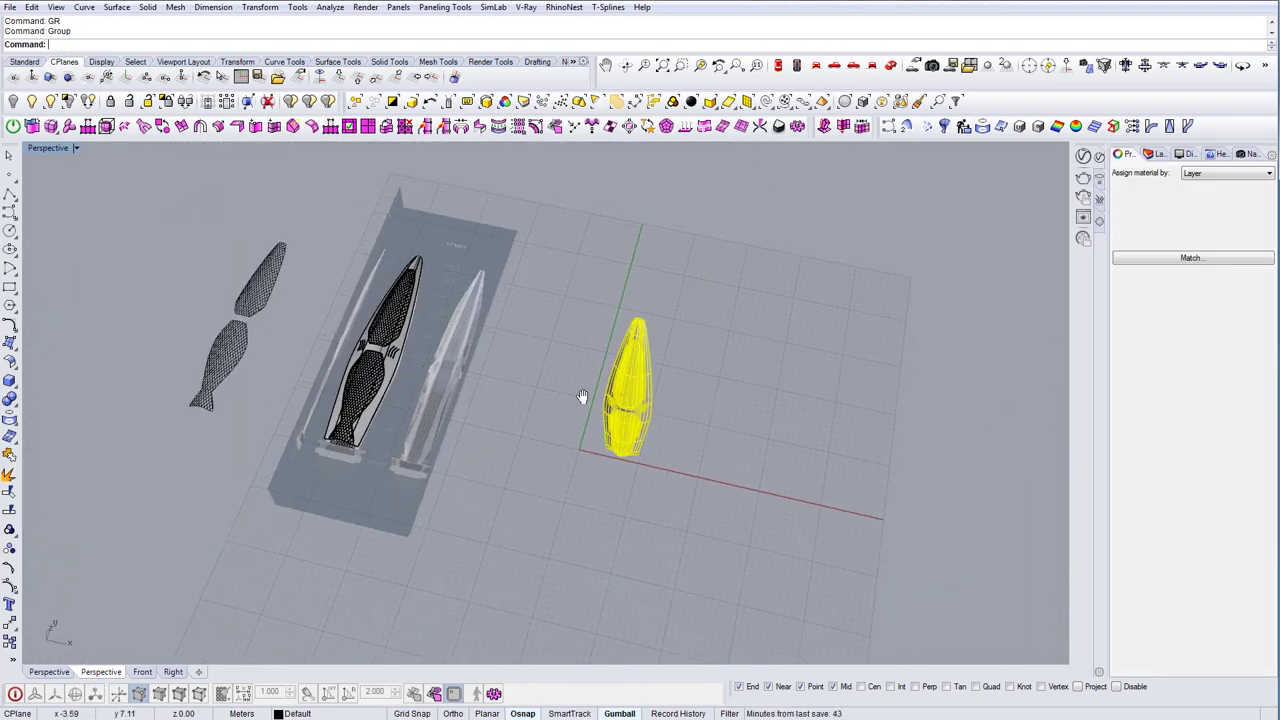
In Top view, move the upright tower group beside the side-elevation image and rotate it 90 degrees in plan
right_click_drag(589, 389, 717, 325)
left_click(778, 66)
left_click_drag(517, 329, 517, 329)
scroll(449, 347, "up", 5)
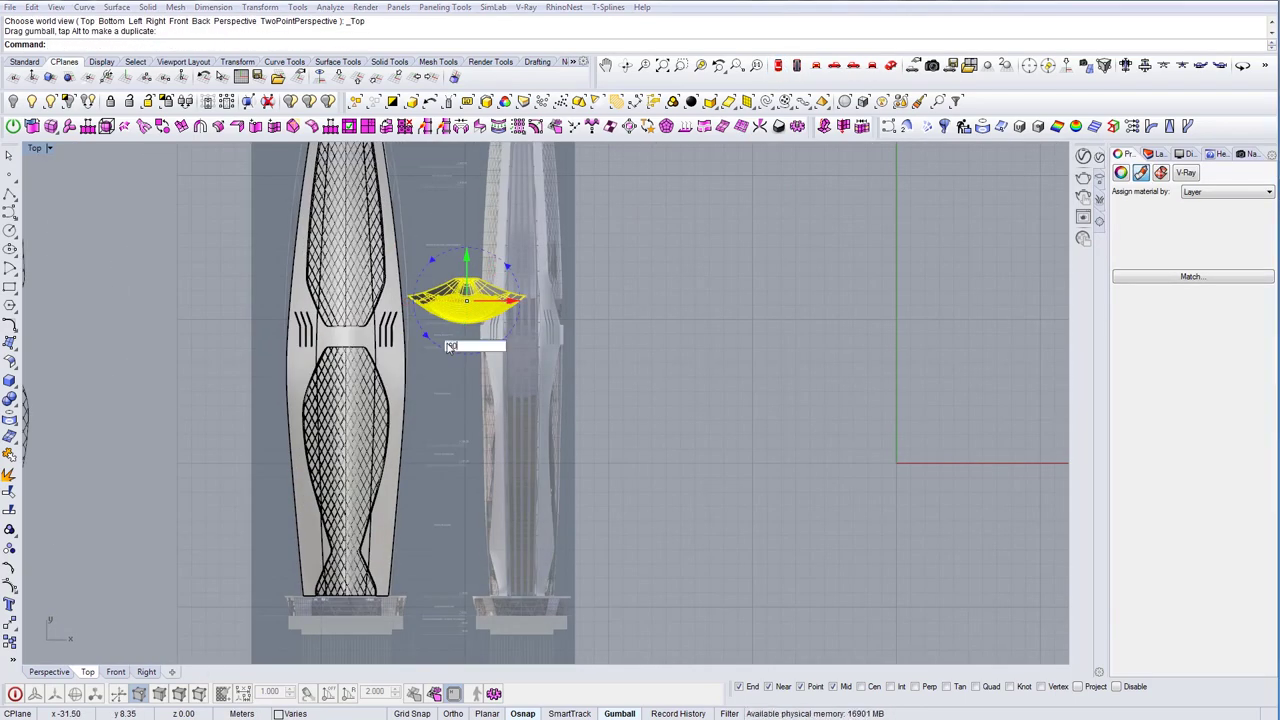
right_click_drag(517, 288, 581, 412)
Move the rotated tower group onto the side-elevation reference image
left_click_drag(628, 266, 627, 252)
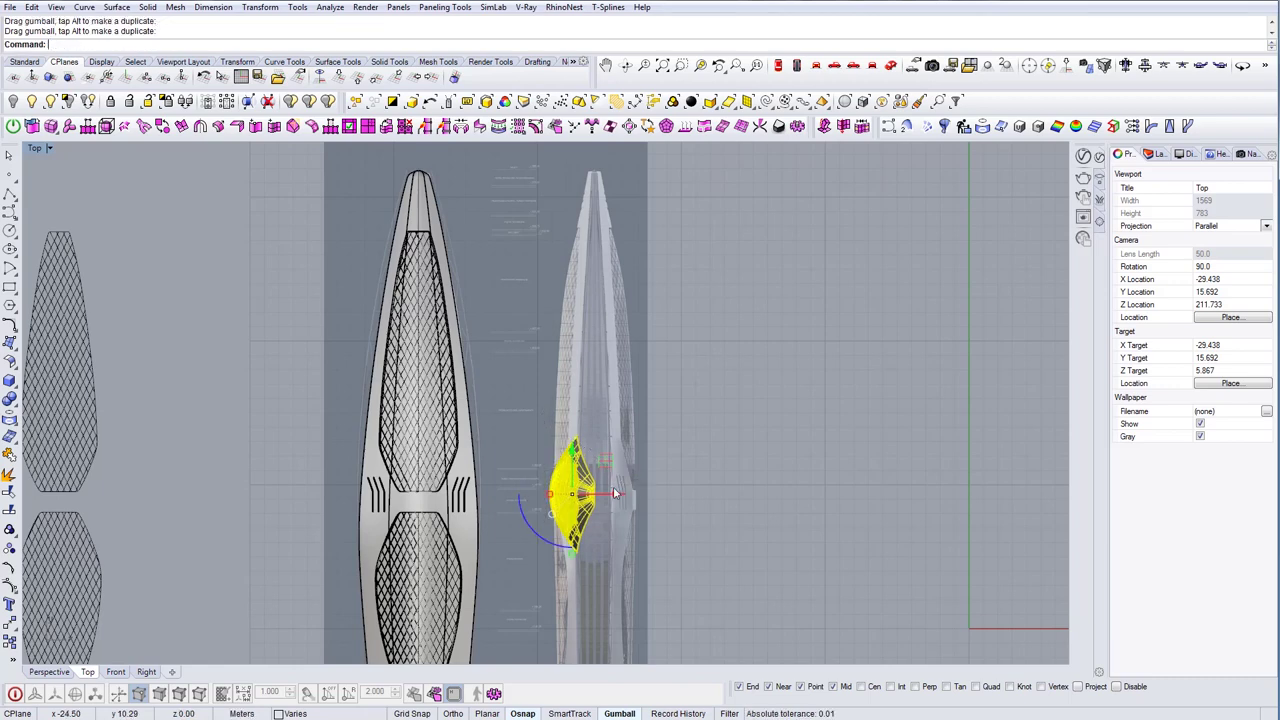
left_click(580, 493)
right_click_drag(583, 457, 589, 427)
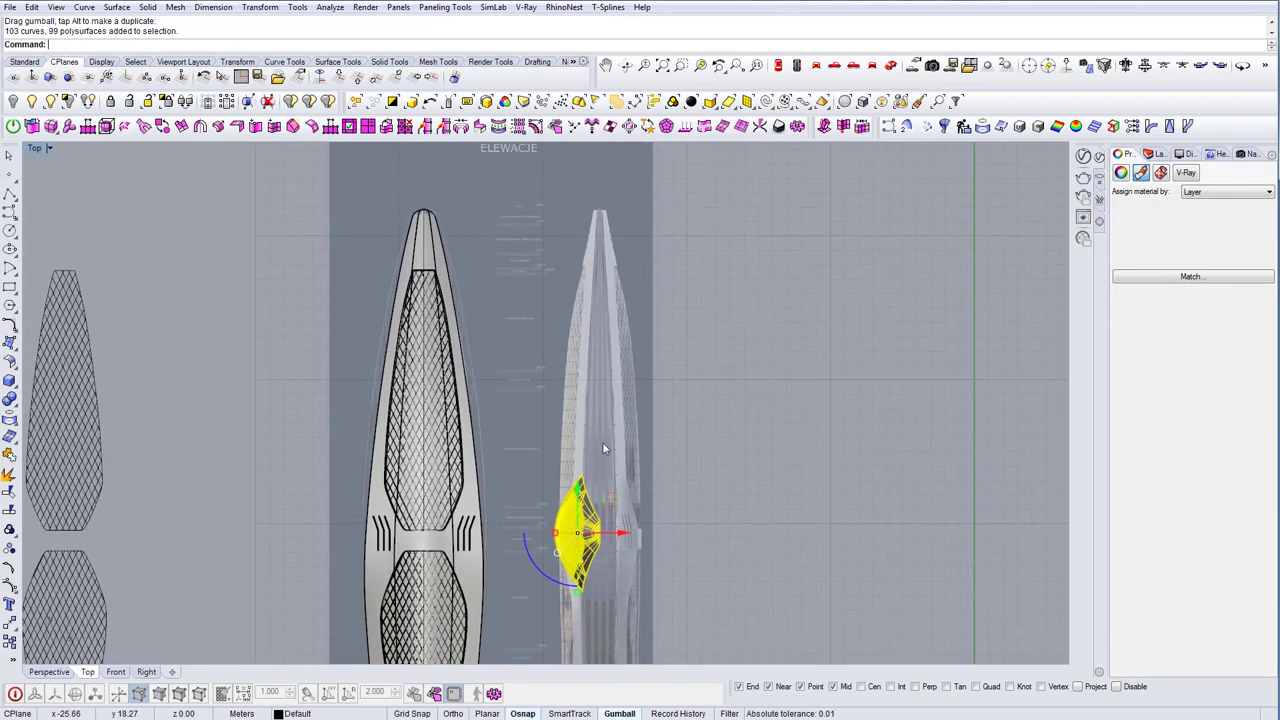
right_click_drag(615, 450, 619, 493)
Move the rotated tower group to the tip of the side elevation, with its flat side beside the elevation's centre
left_click_drag(615, 280, 608, 225)
scroll(606, 234, "up", 16)
left_click(613, 271)
left_click(592, 316)
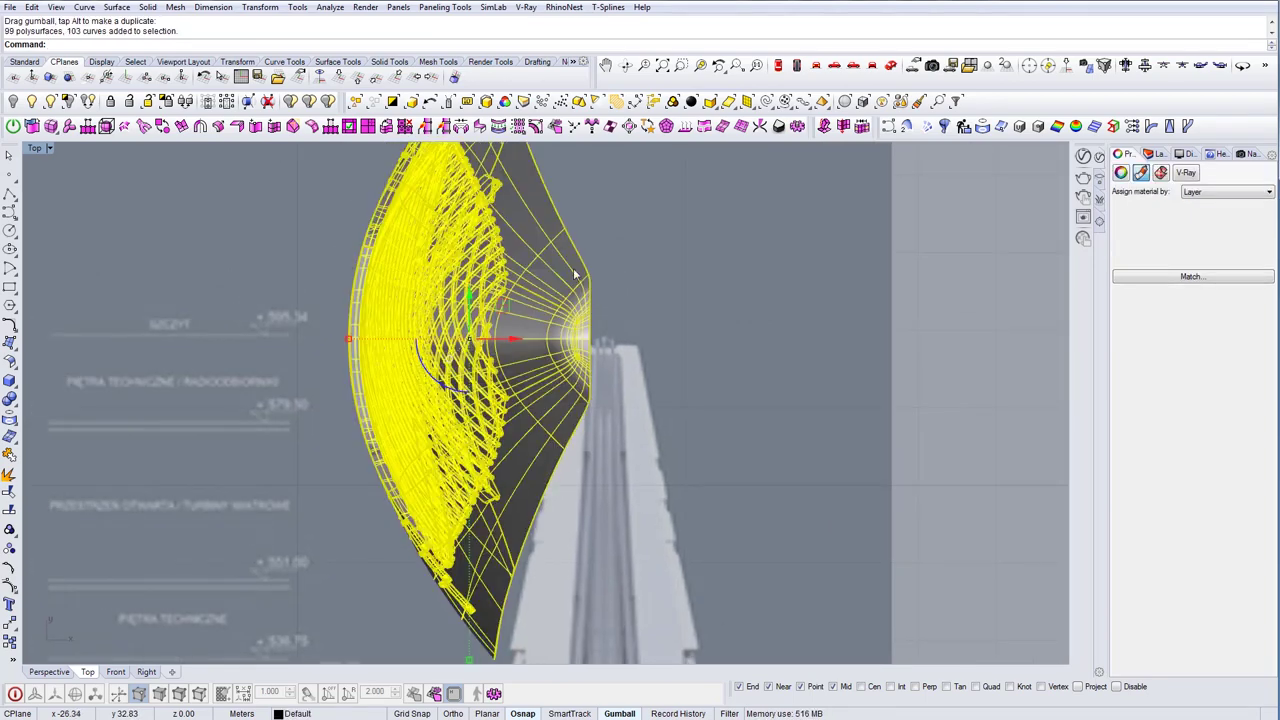
left_click_drag(501, 302, 500, 307)
Mirror a copy of the tower group across the vertical centreline of the side elevation
right_click_drag(576, 324, 583, 316)
key("Return")
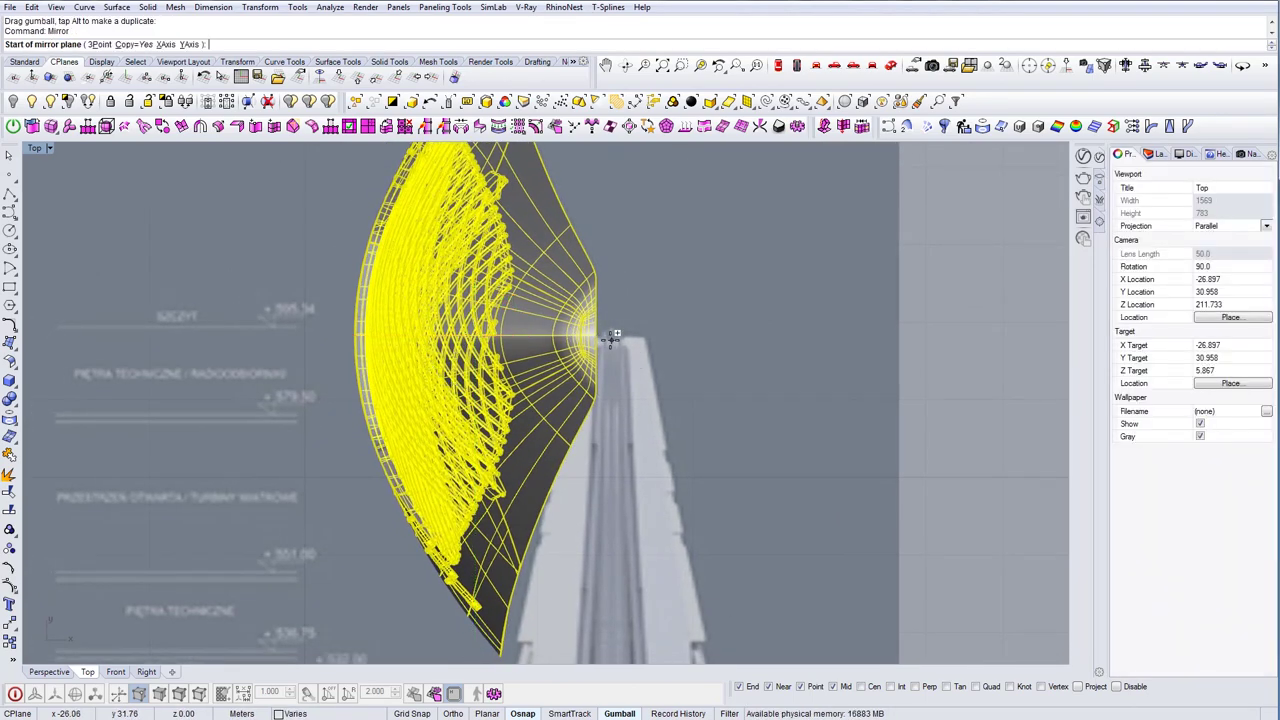
scroll(604, 332, "up", 2)
left_click(610, 338)
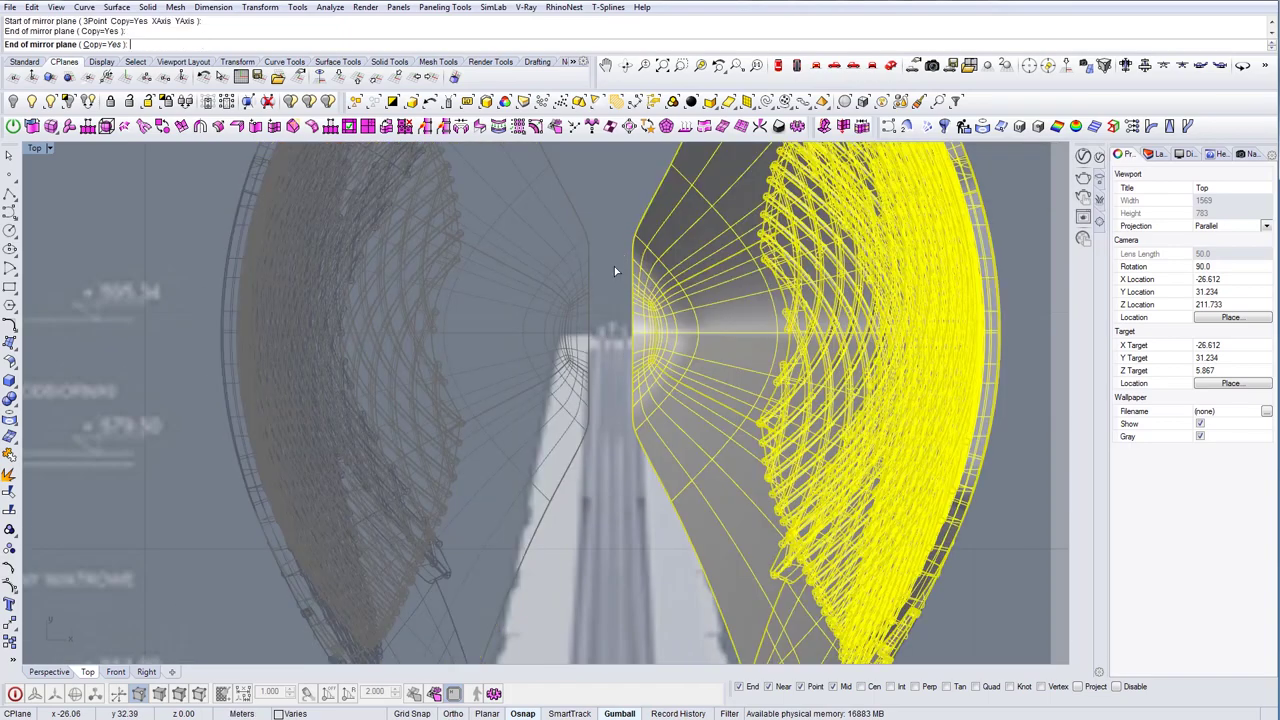
left_click(613, 266)
scroll(615, 269, "down", 6)
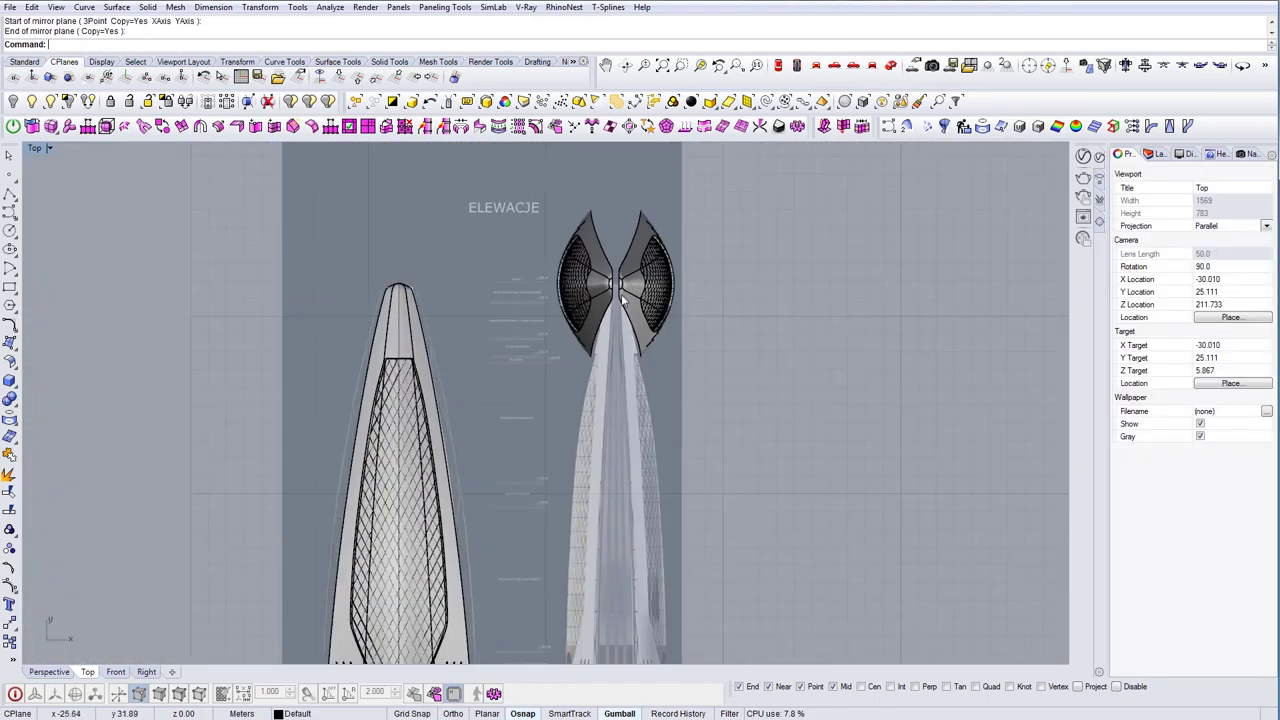
Select both mirrored tower halves and move them together off the reference image into the empty area beside it
right_click_drag(625, 326, 611, 308)
scroll(608, 270, "up", 4)
left_click(624, 285)
left_click(568, 308, "shift")
scroll(568, 310, "down", 3)
left_click_drag(865, 327, 866, 328)
right_click_drag(832, 369, 703, 342)
scroll(519, 420, "down", 8)
right_click_drag(481, 501, 568, 478)
Switch to Windows Photo Viewer and examine the side elevation from its tip down to its base
key("alt+Tab")
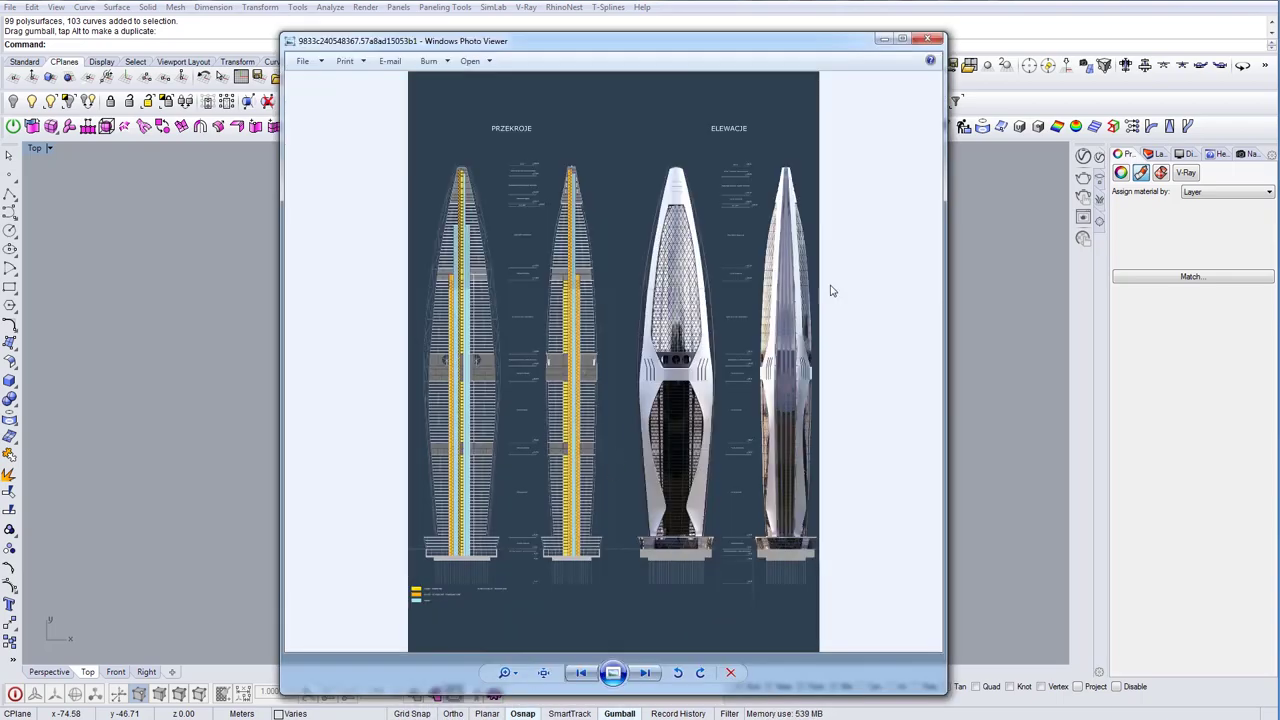
scroll(828, 290, "up", 5)
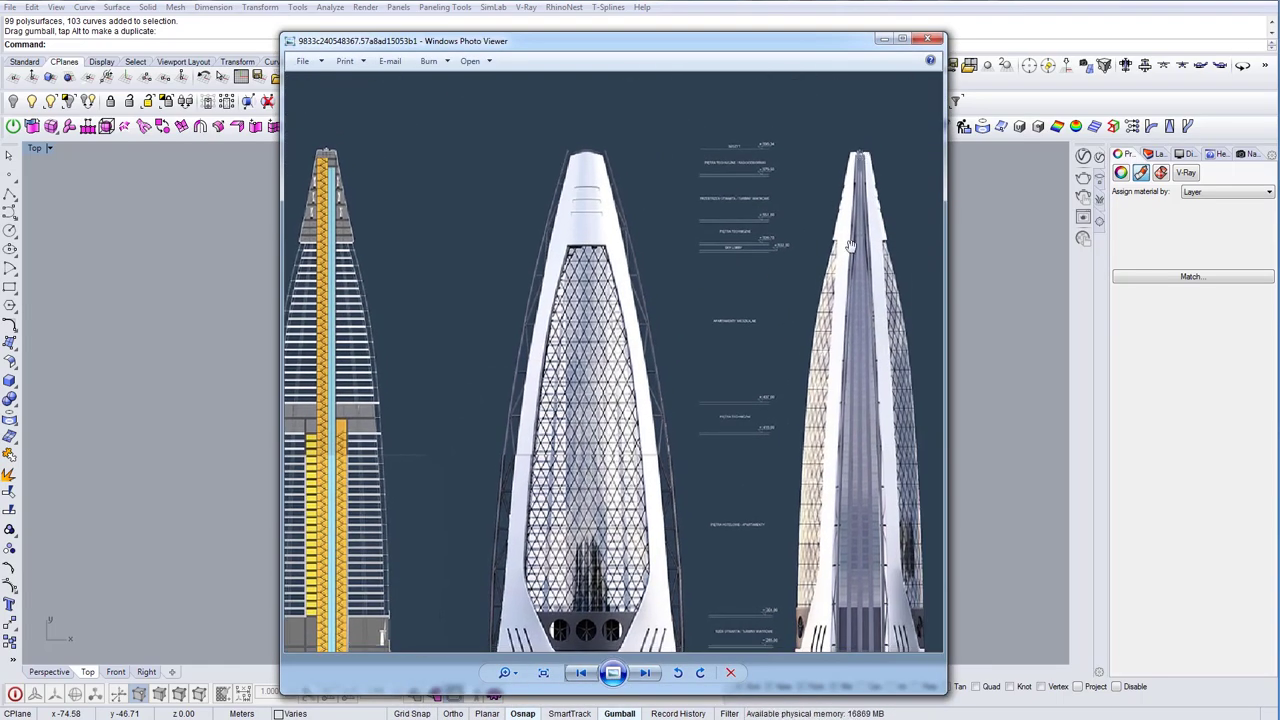
mouse_move(865, 516)
left_mouse_down()
mouse_move(880, 360)
mouse_move(873, 166)
mouse_move(855, 240)
left_mouse_up()
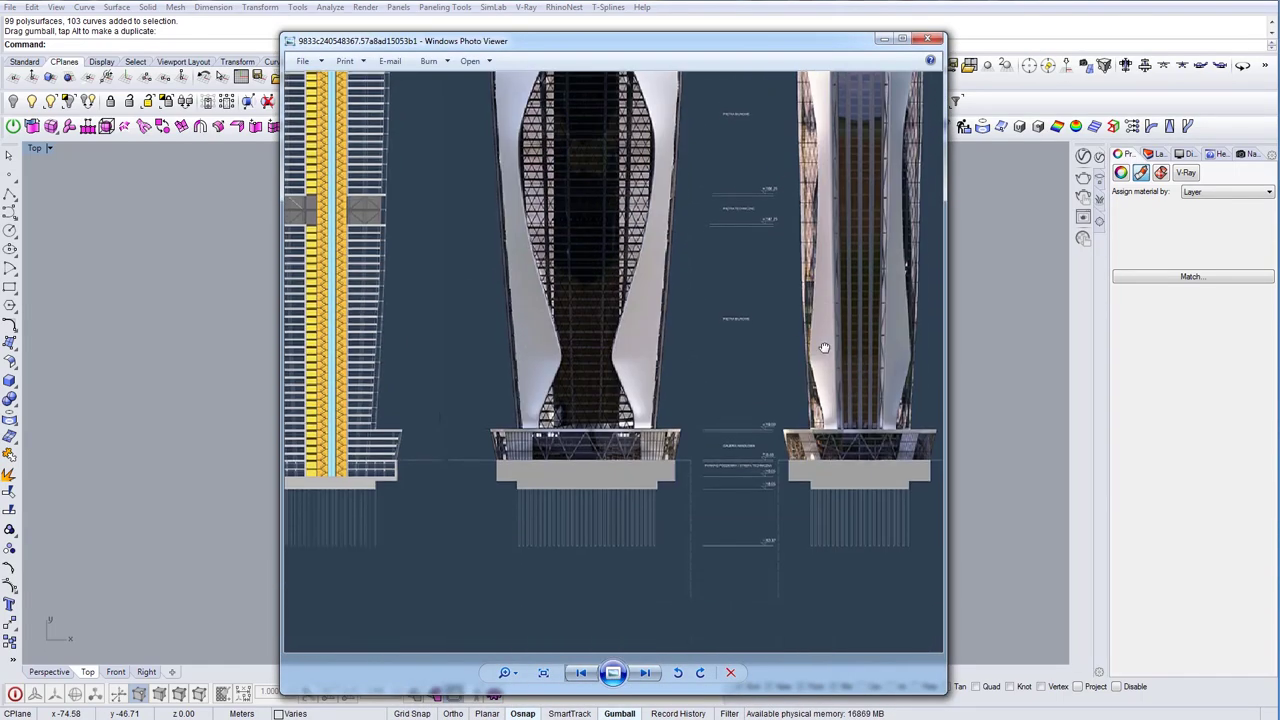
left_click_drag(812, 407, 815, 625)
left_click(884, 42)
In a Perspective view, ungroup the tower and select the polysurface along the left half's open edge
right_click_drag(668, 339, 600, 398)
scroll(600, 398, "up", 10)
left_click(893, 68)
left_click(666, 357)
scroll(580, 338, "up", 10)
right_click_drag(580, 338, 668, 372)
mouse_move(650, 500)
right_mouse_down("shift")
mouse_move(623, 386)
mouse_move(549, 456)
mouse_move(642, 484)
right_mouse_up("shift")
left_click(513, 505)
right_click_drag(455, 445, 642, 448)
left_click(642, 448)
right_click_drag(642, 448, 520, 420)
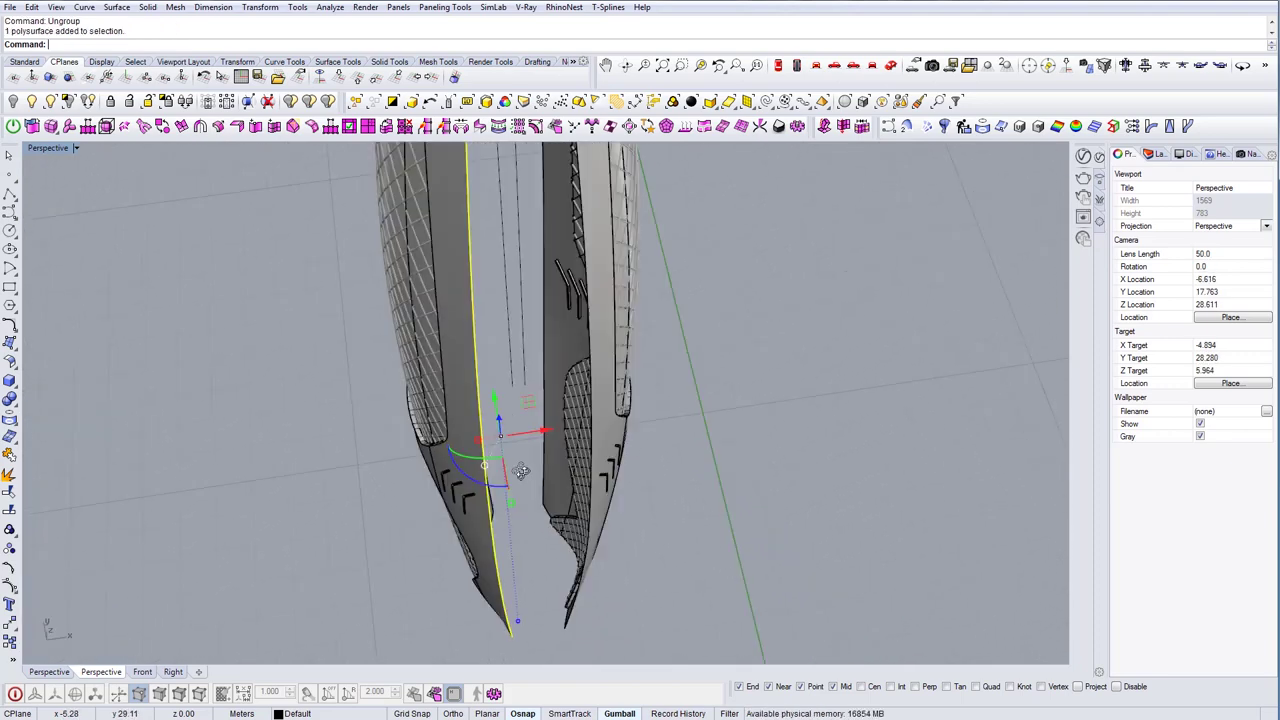
right_click_drag(520, 471, 585, 425)
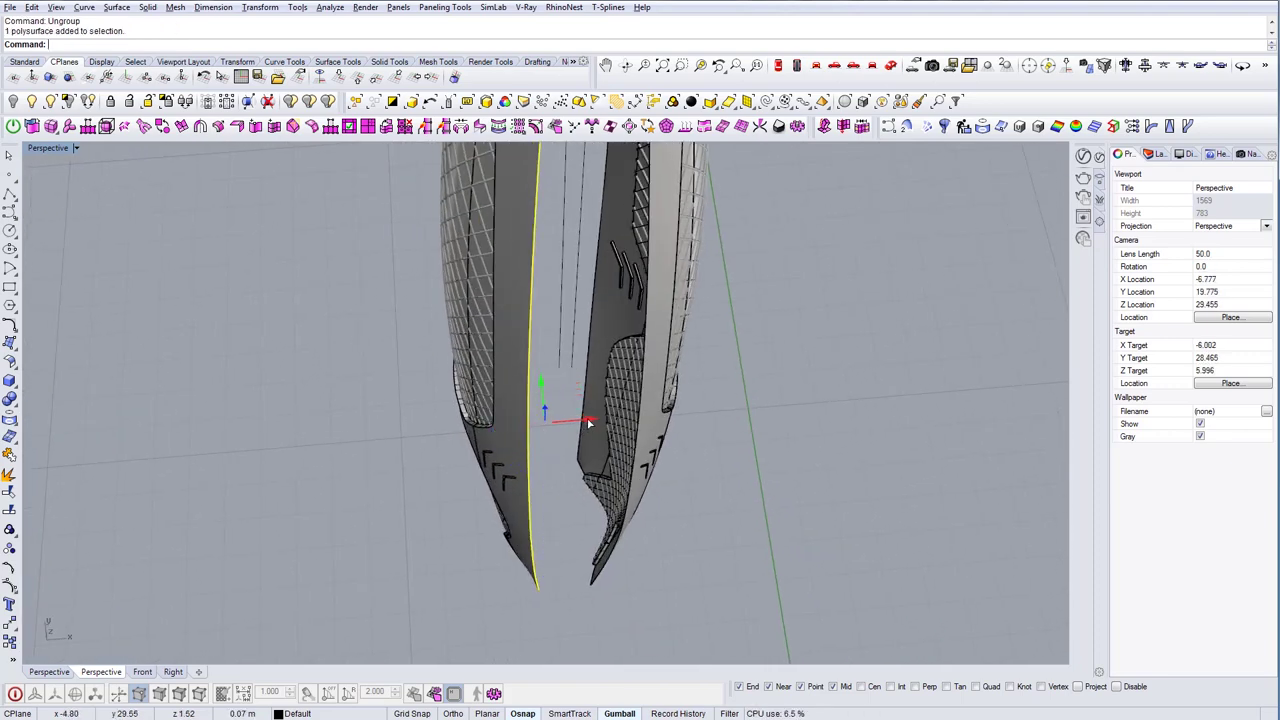
Extend the left half's open edge slightly along X and extrude it about 11 m along Y
left_click_drag(588, 423, 591, 423)
right_click_drag(575, 423, 546, 428)
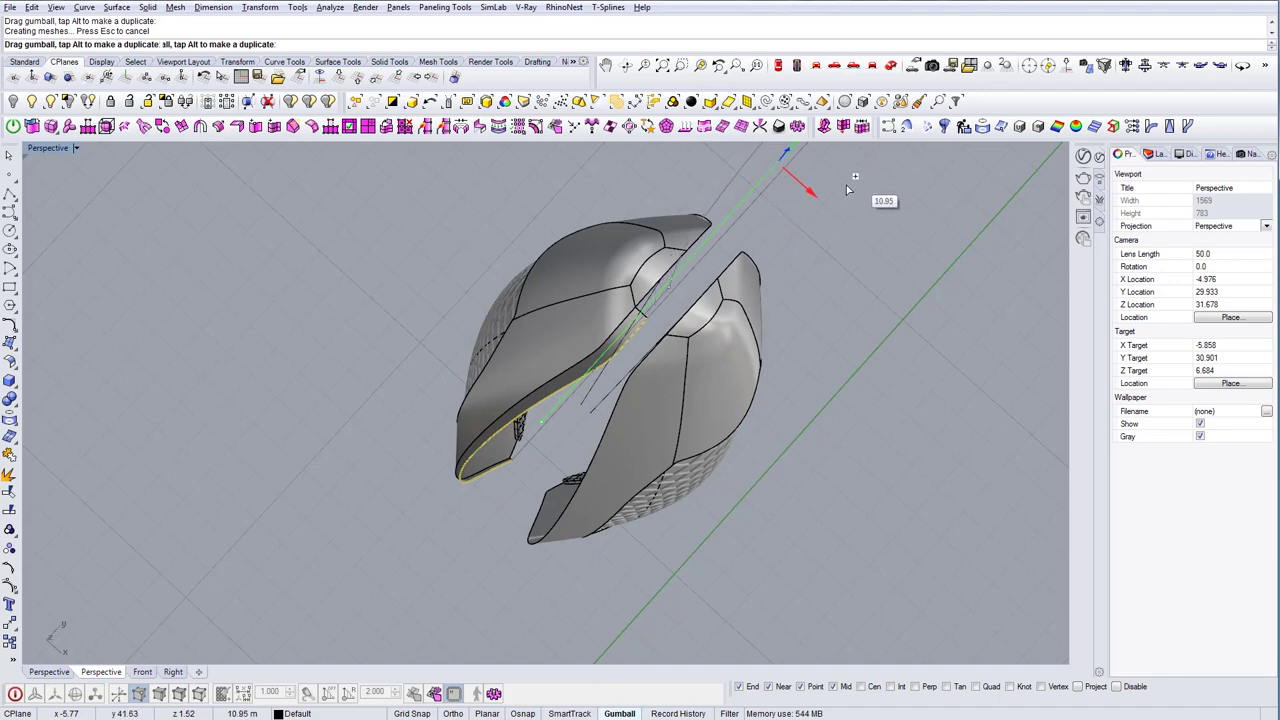
left_click_drag(845, 190, 838, 196)
mouse_move(733, 326)
right_mouse_down()
mouse_move(709, 290)
mouse_move(744, 336)
right_mouse_up()
left_click(586, 357)
right_click_drag(618, 355, 502, 389)
Turn on the extruded surface's solid points and align its two far corner points with SetPt
type("SO")
key("Return")
left_click_drag(495, 206, 627, 503)
right_click_drag(627, 503, 626, 500)
type("SetPt")
key("Return")
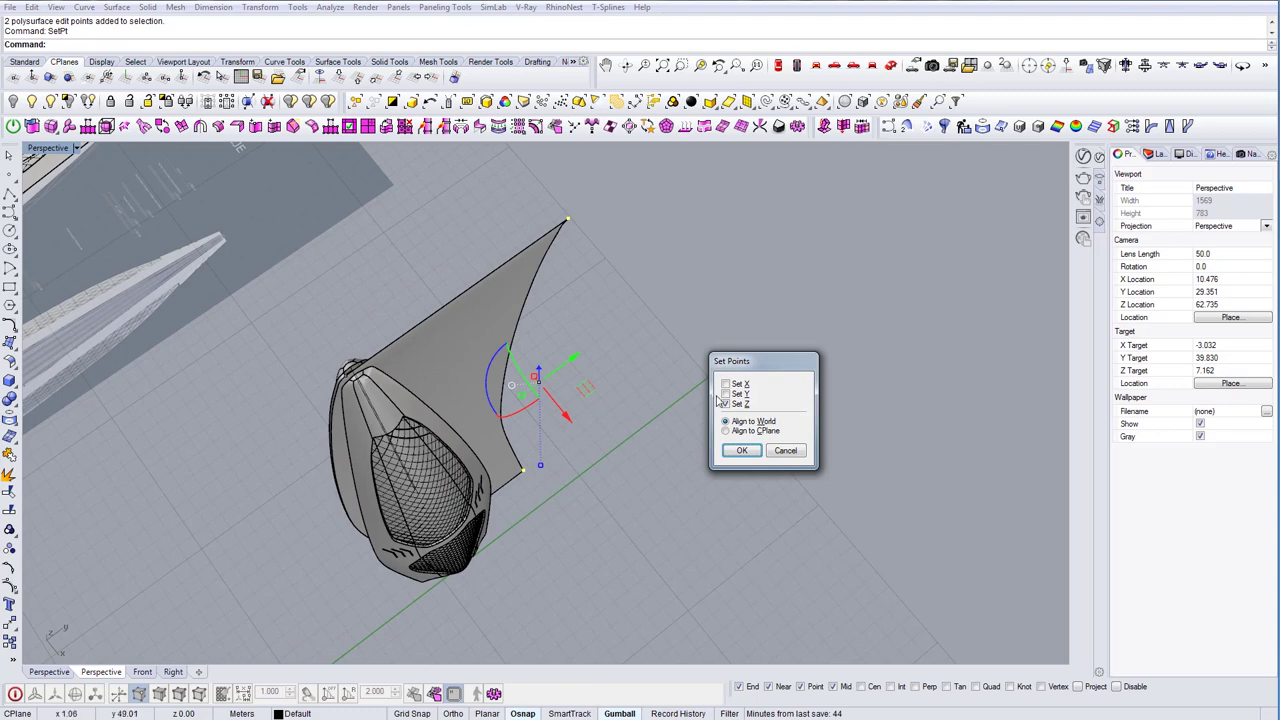
left_click(743, 451)
scroll(400, 380, "up", 5)
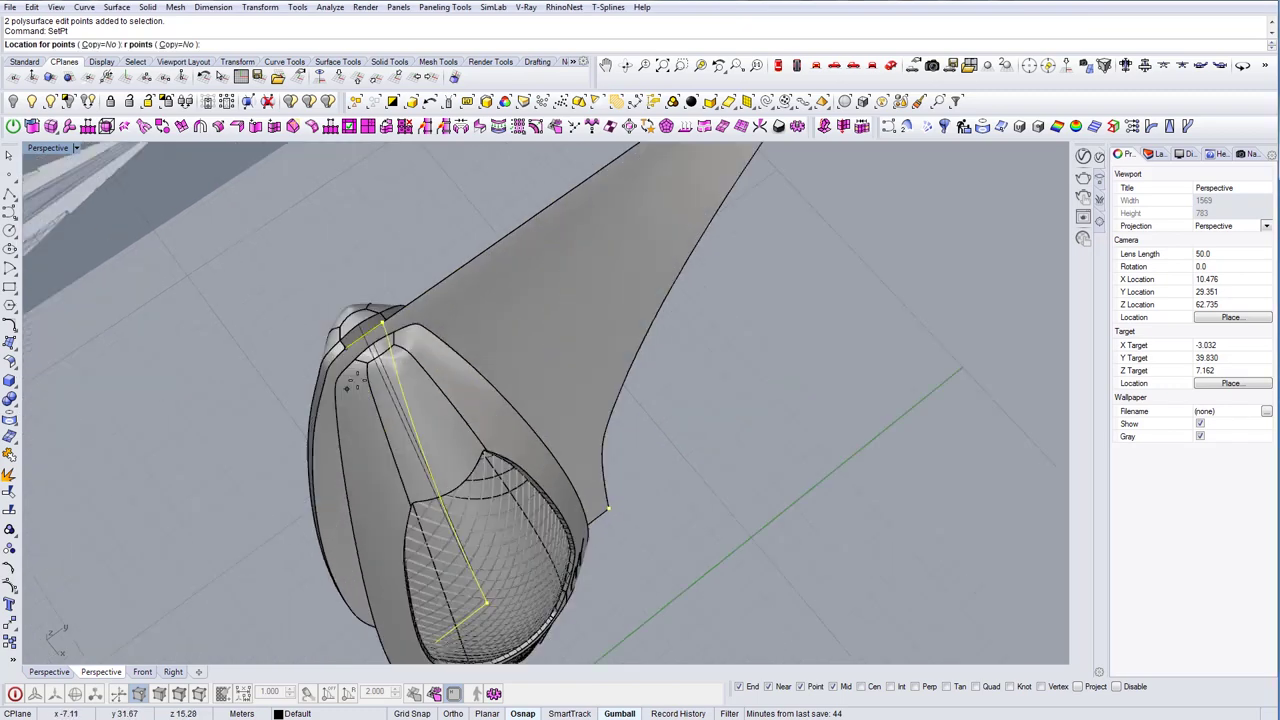
left_click(329, 271)
key("Escape")
Join the surfaces along the left half's inner edge
right_click_drag(392, 318, 530, 300)
scroll(500, 345, "down", 3)
right_click_drag(530, 300, 477, 522)
scroll(500, 435, "up", 4)
left_click(500, 445)
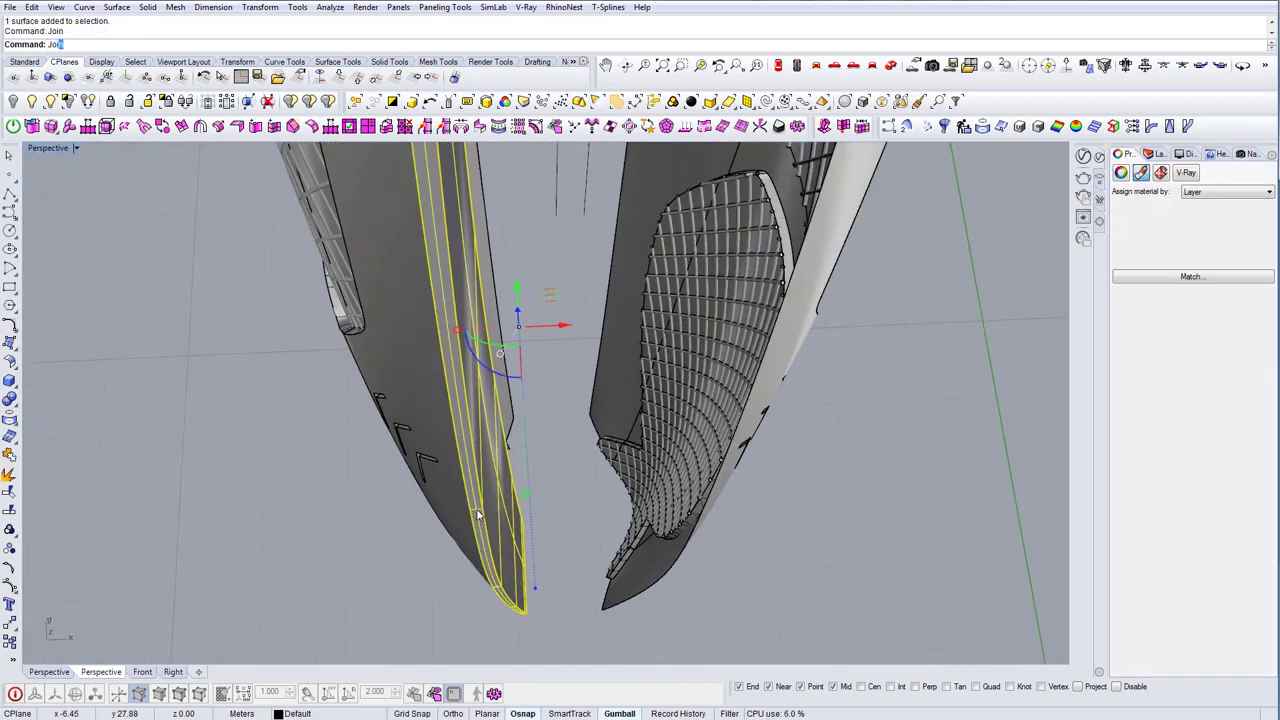
mouse_move(551, 437)
right_mouse_down()
mouse_move(542, 493)
mouse_move(545, 458)
right_mouse_up()
Draw a line between the two halves' lower inner corners and mirror the left inner surface about its midpoint
type("l")
key("Return")
left_click(585, 463)
left_click(514, 556)
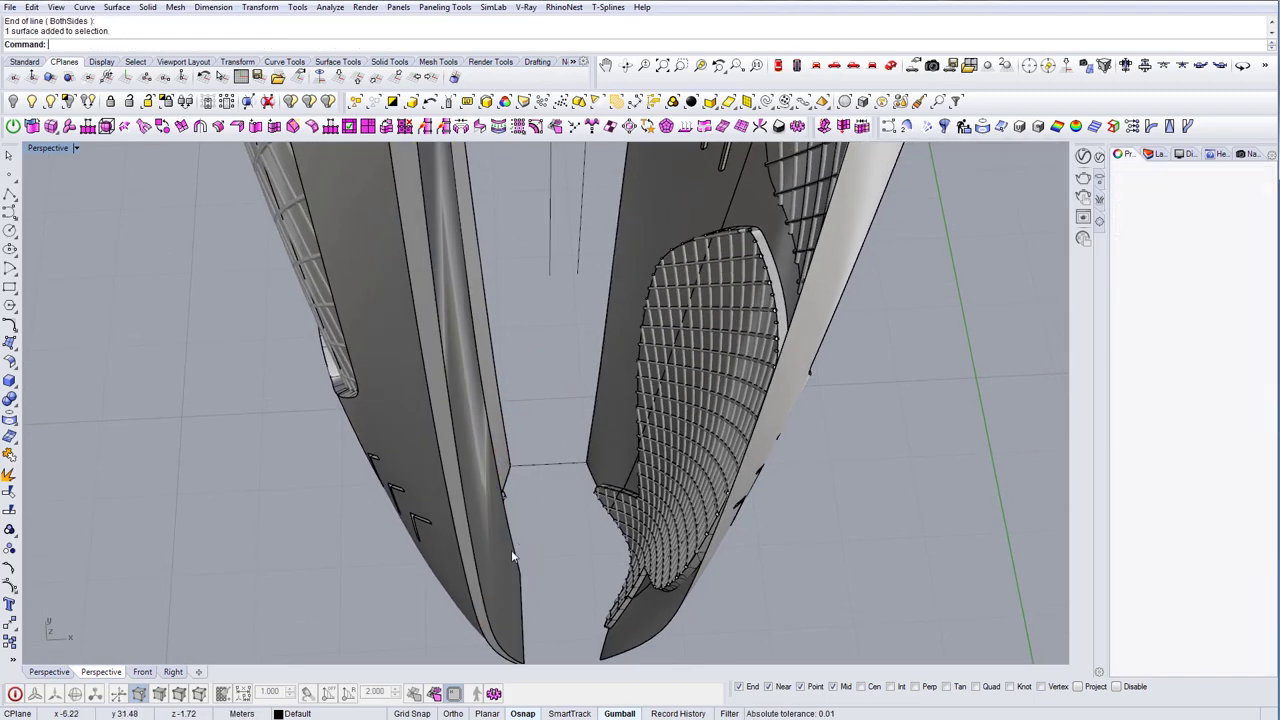
type("Mirror")
left_click(546, 468)
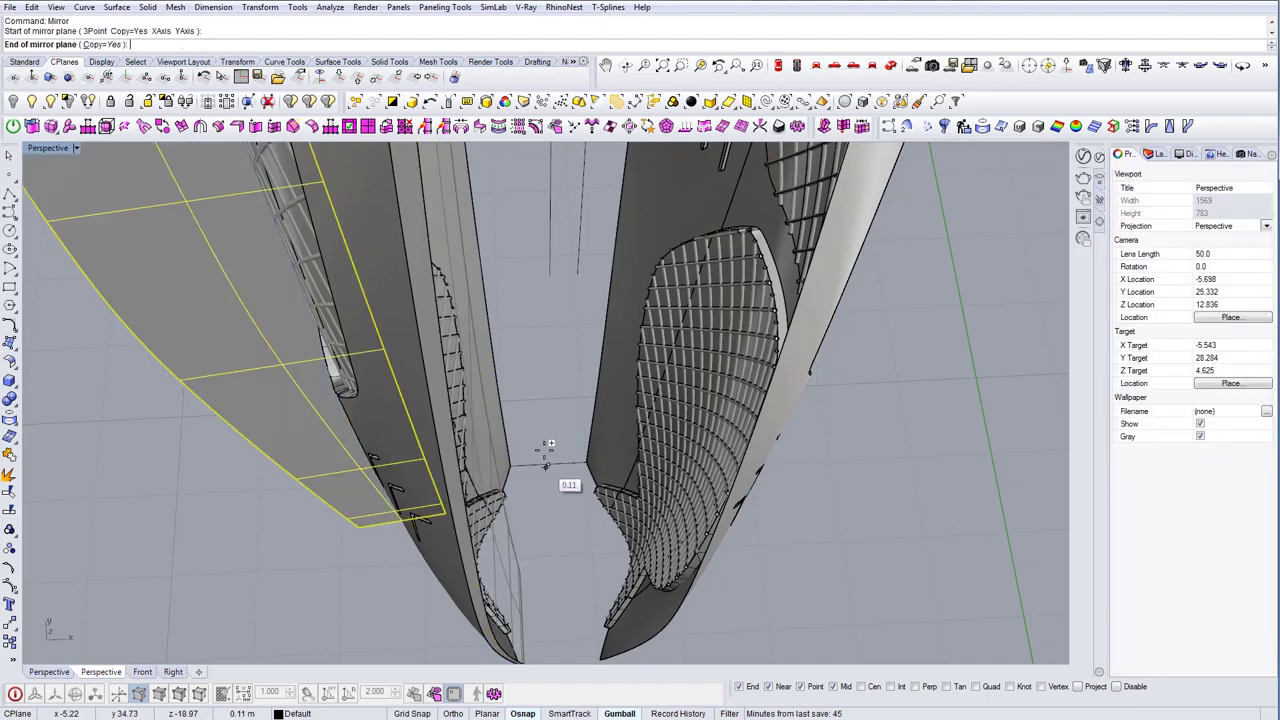
left_click(546, 420, "shift")
scroll(546, 419, "down", 4)
scroll(547, 441, "down", 6)
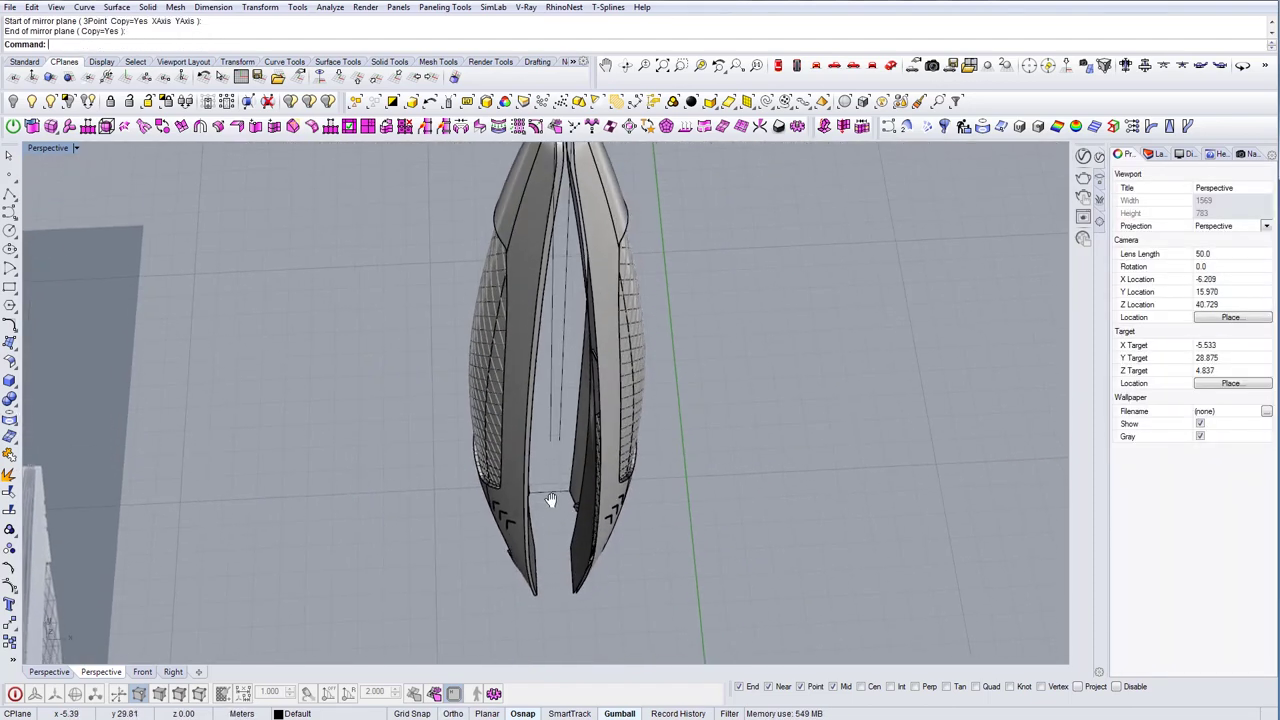
Delete the surplus piece between the tower halves
right_click_drag(551, 497, 413, 438)
left_click(511, 373)
key("Delete")
left_click(414, 416)
key("Escape")
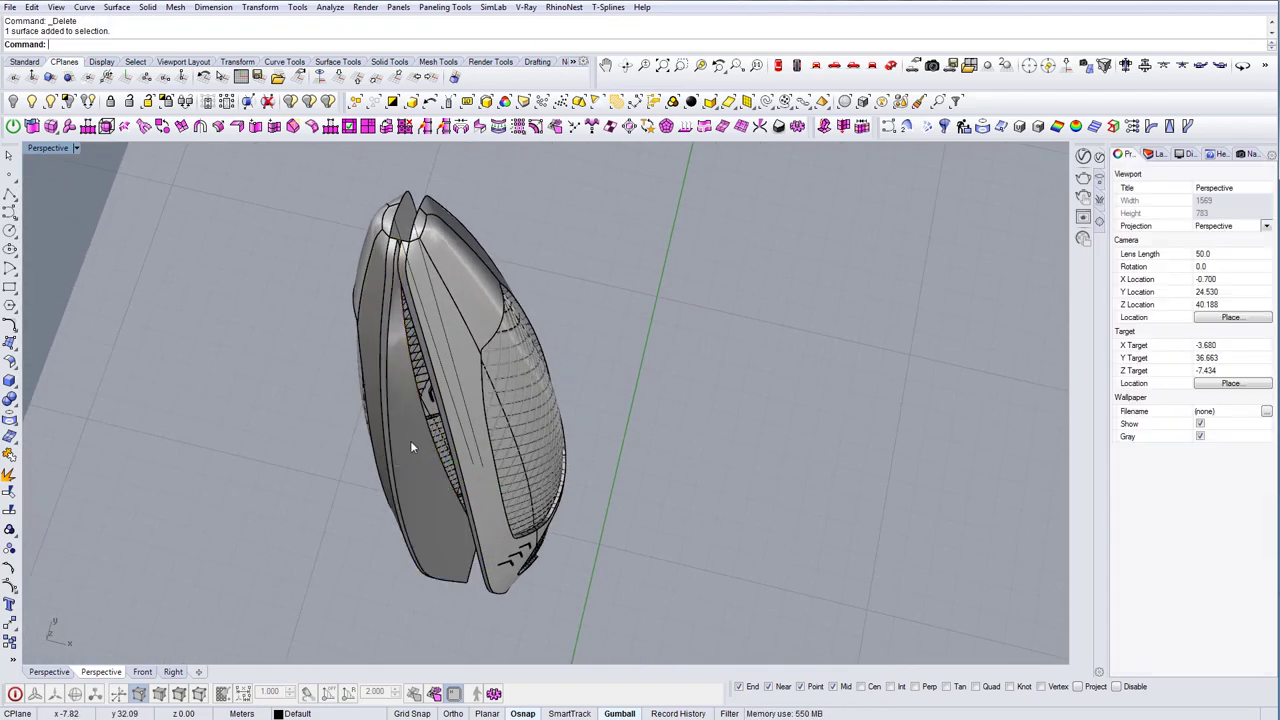
Extract one V-direction isocurve from the left half's inner surface, starting near its lower end
type("ExtractIs")
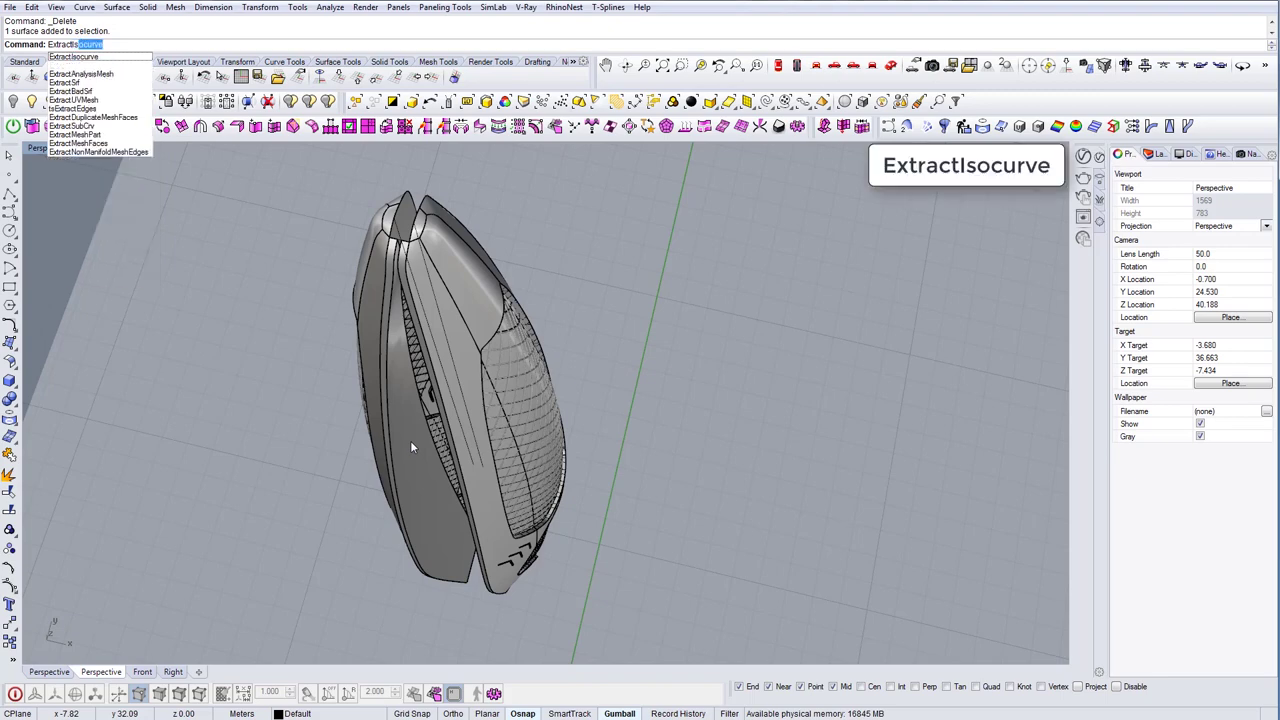
key("Return")
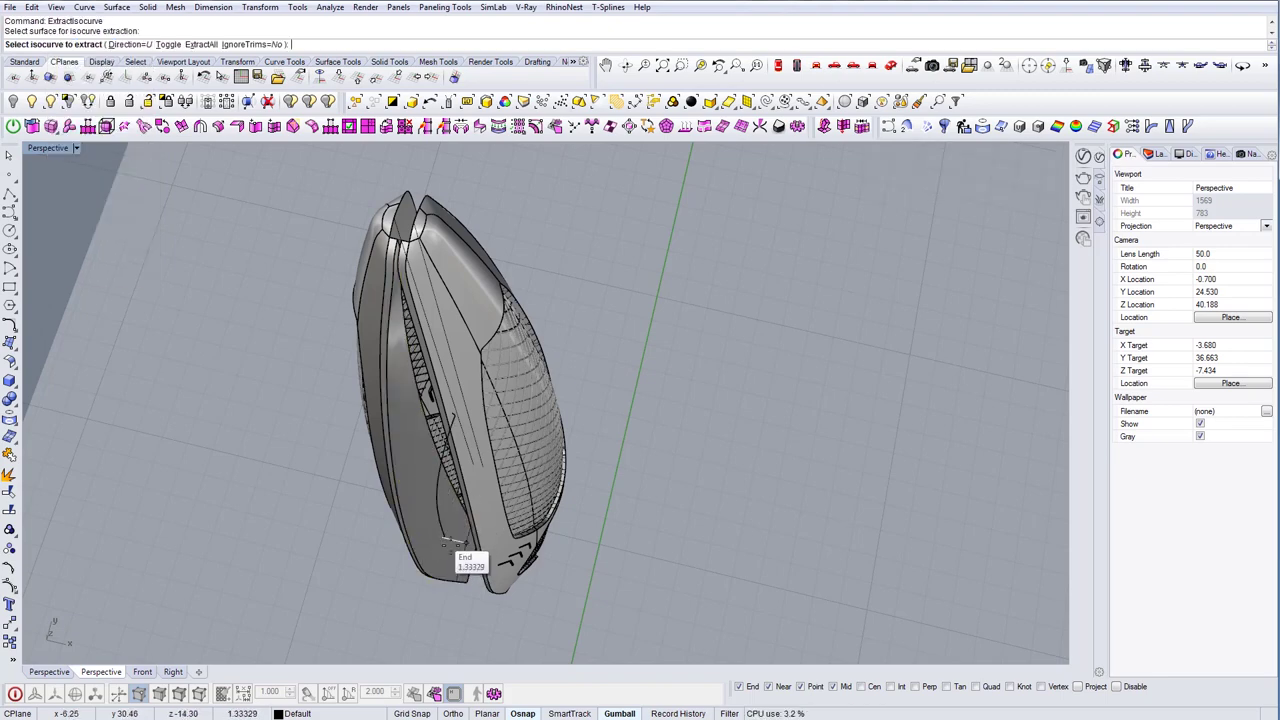
scroll(464, 573, "up", 3)
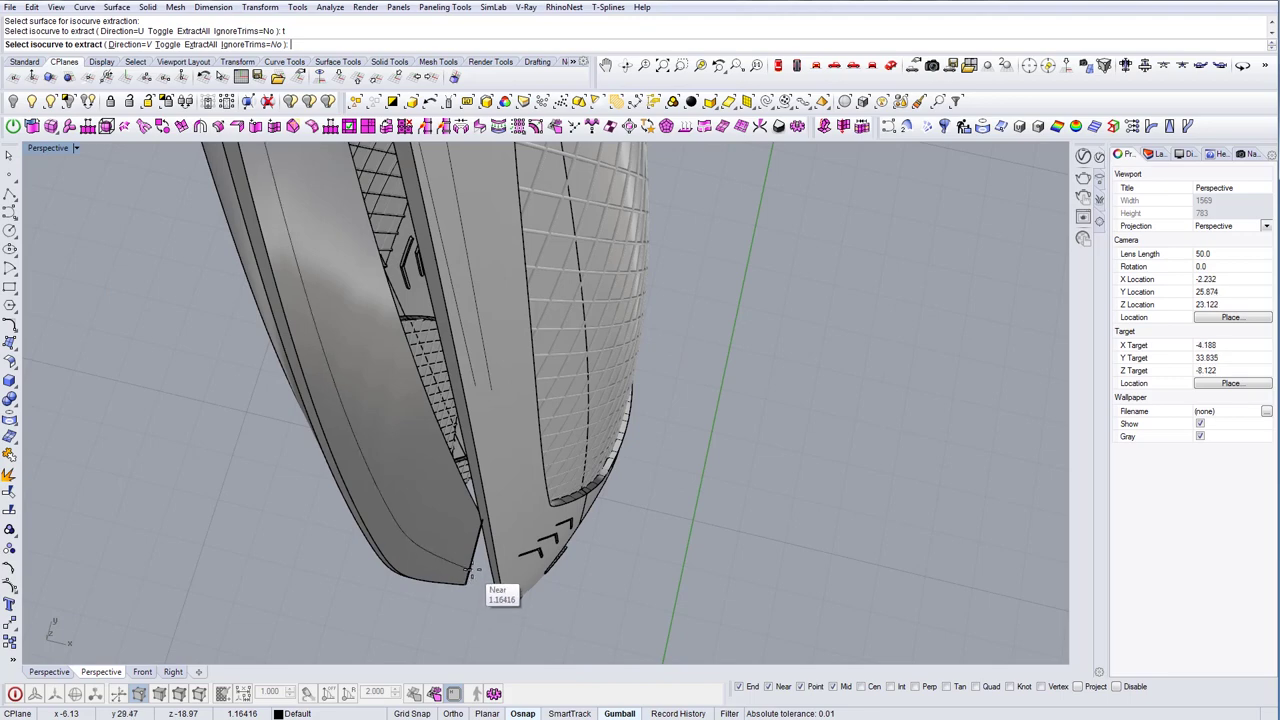
left_click(466, 570)
scroll(470, 569, "down", 4)
right_click_drag(466, 543, 550, 515)
scroll(560, 577, "up", 4)
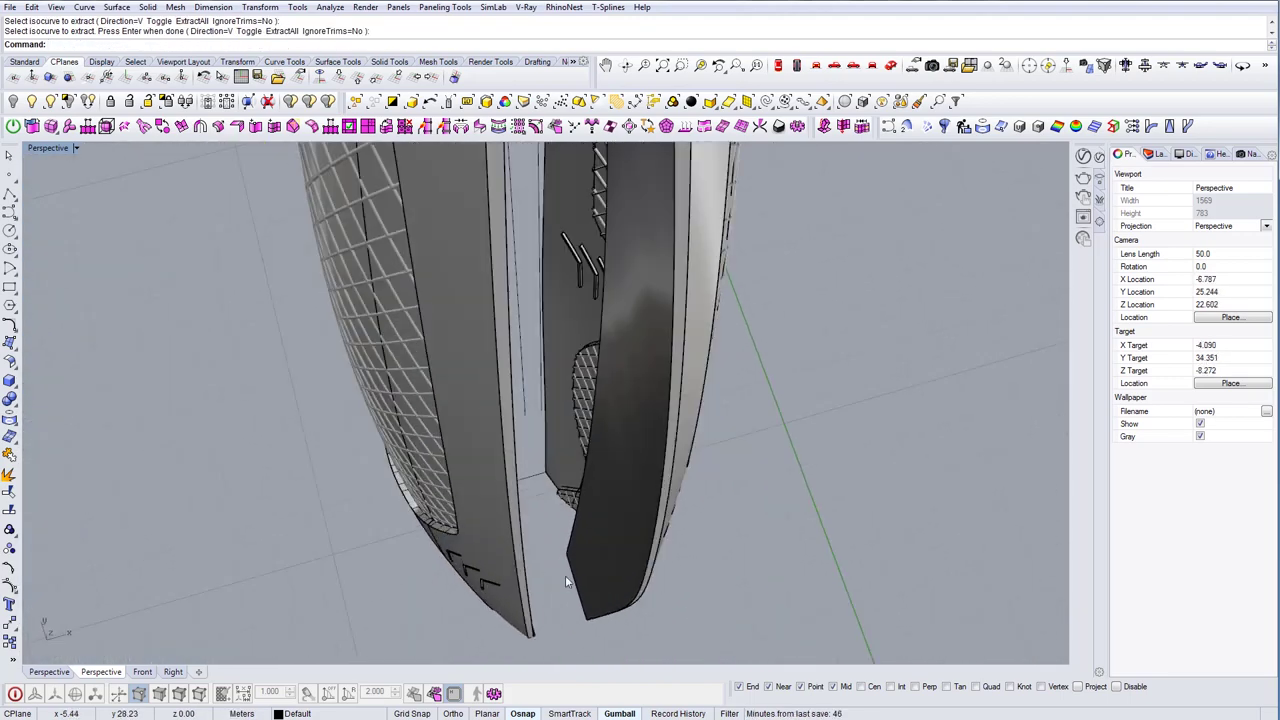
right_click_drag(563, 583, 549, 589)
left_click(557, 590)
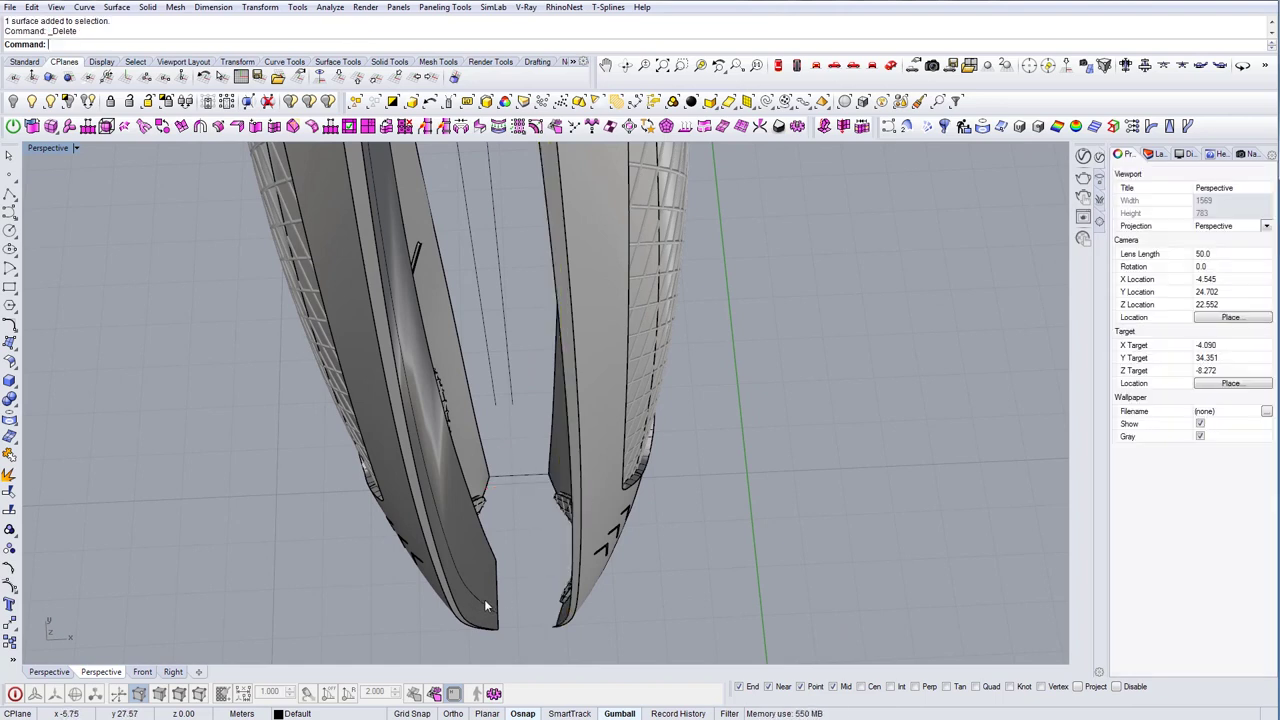
key("ctrl+z")
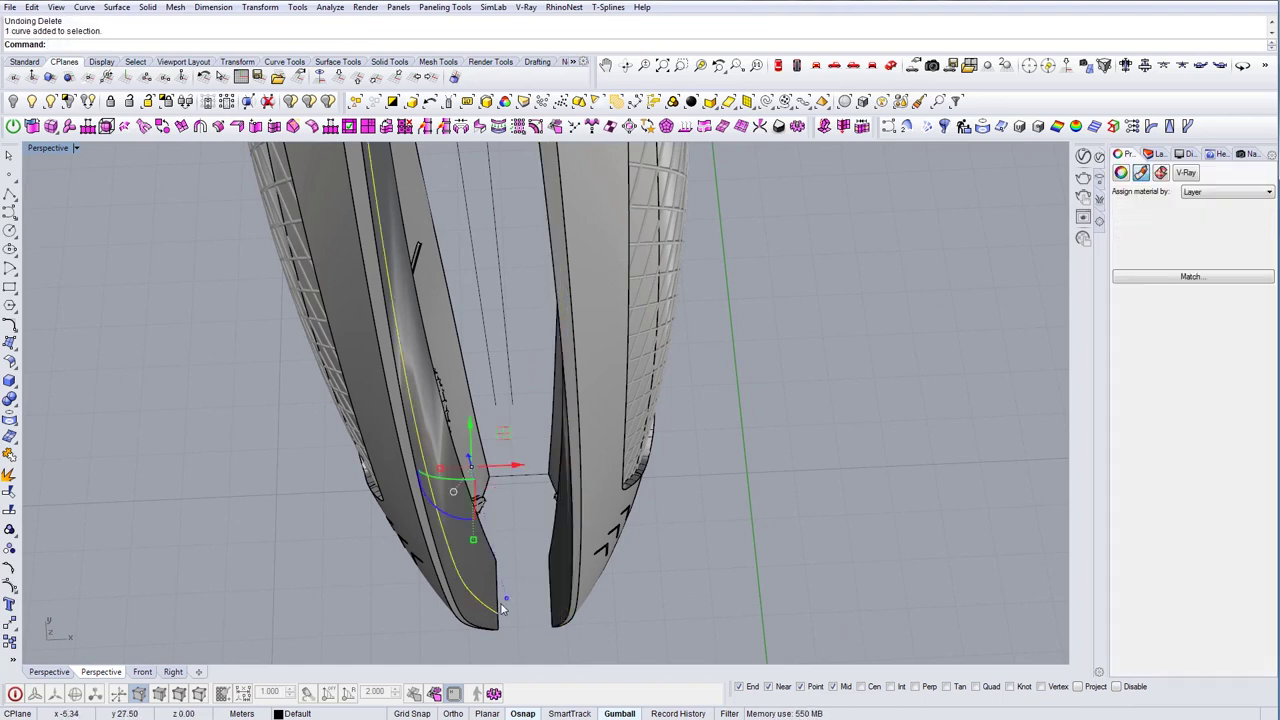
Mirror the extracted isocurve onto the right half and connect the lower ends of both curves with a line
left_click(521, 475)
left_click(523, 513)
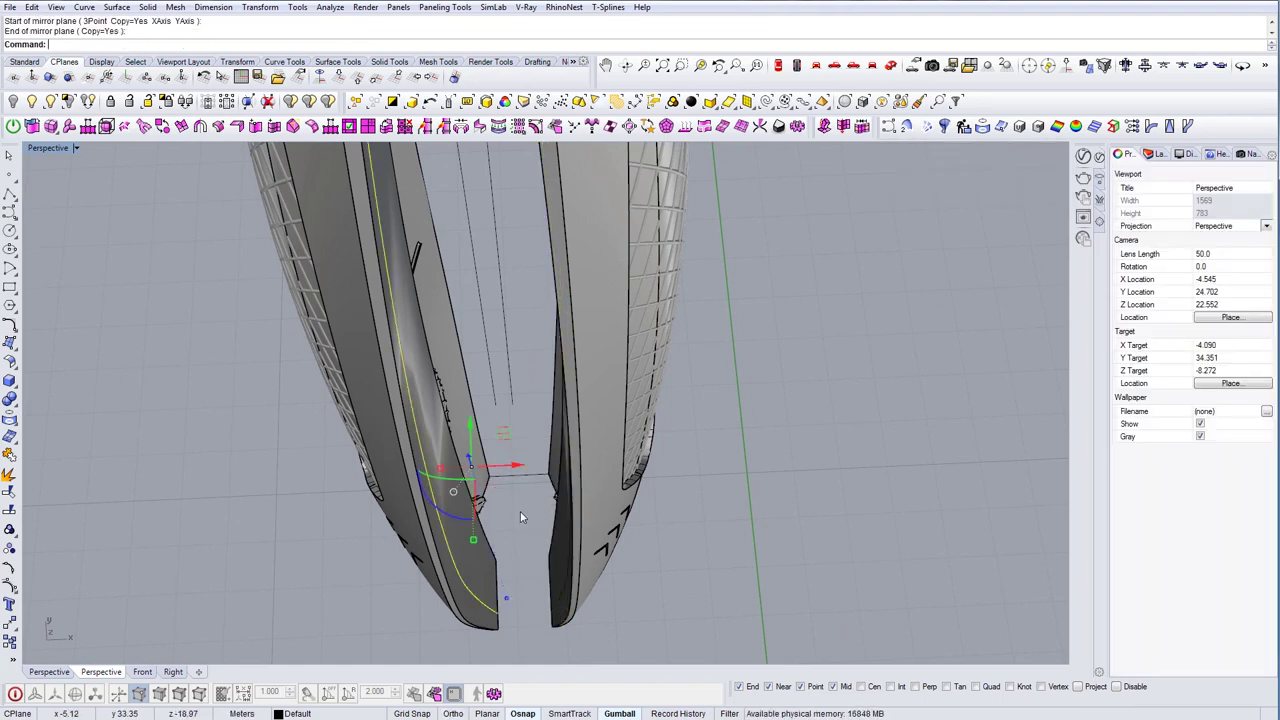
left_click(523, 521)
right_click_drag(526, 552, 526, 600)
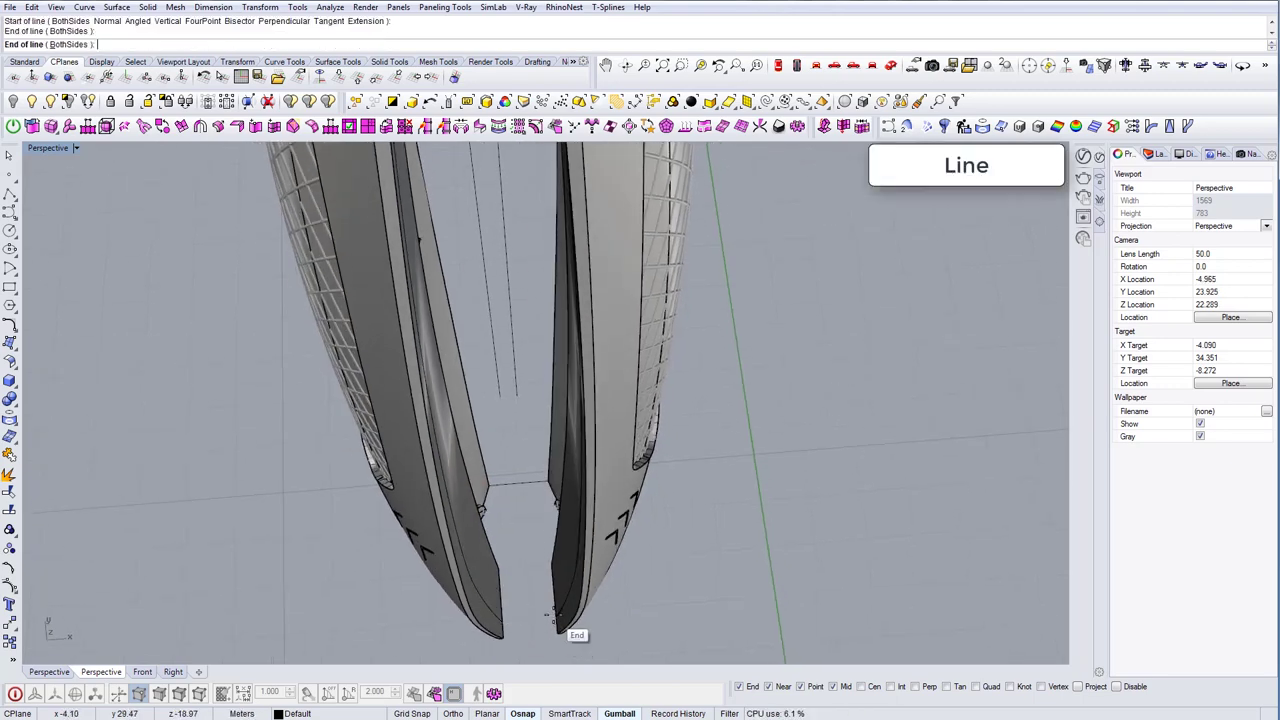
left_click(556, 616)
scroll(540, 628, "up", 5)
Create a Sweep2 surface between the halves with the two isocurves as rails and the connecting line as cross section
type("Swe")
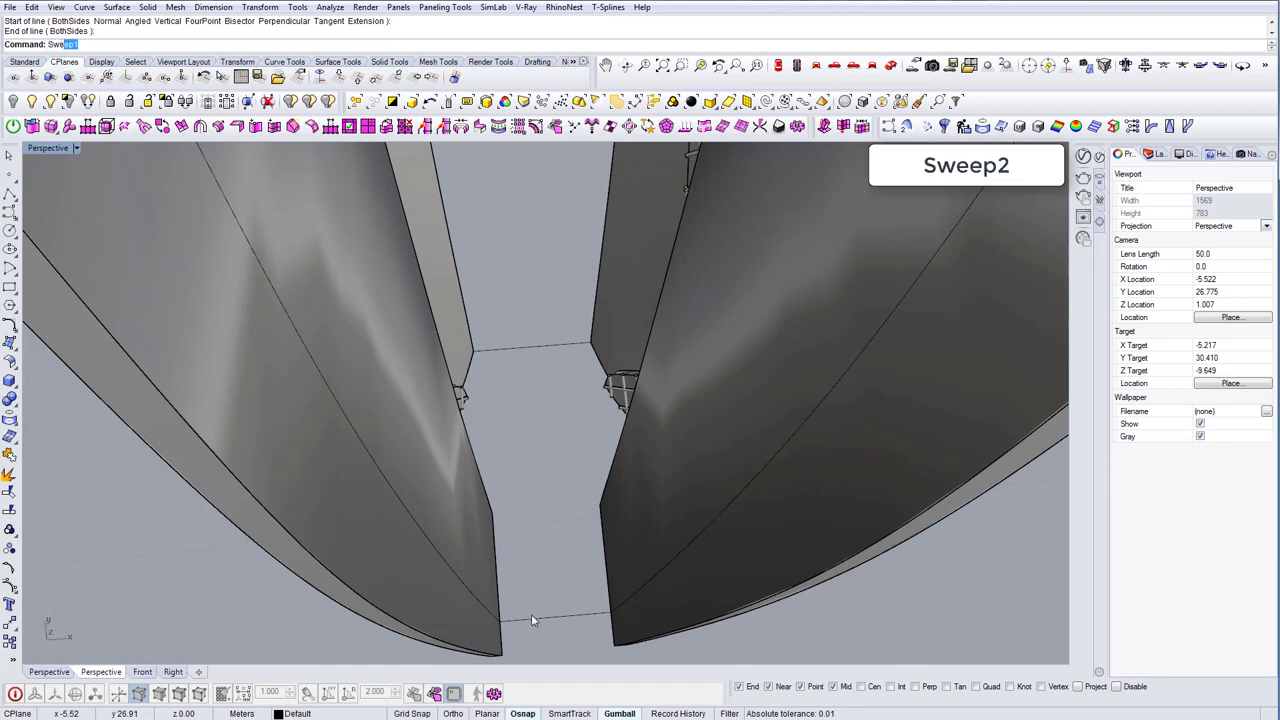
key("Return")
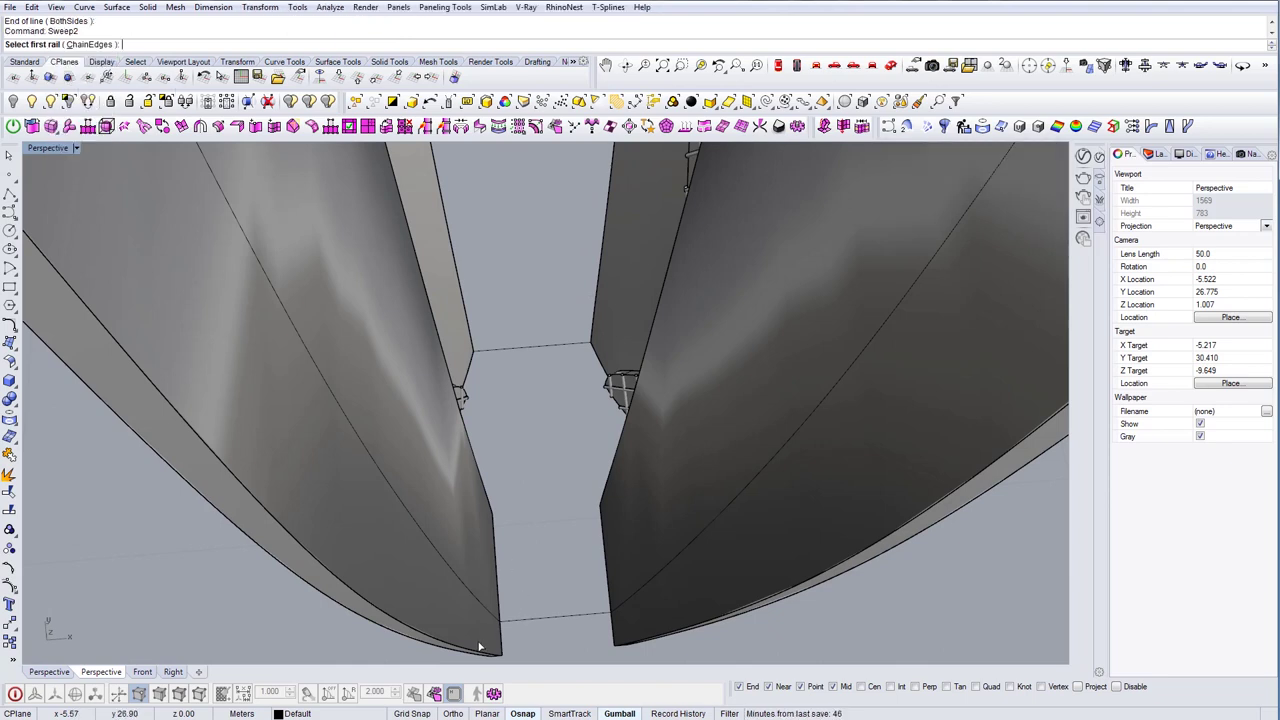
left_click(644, 590)
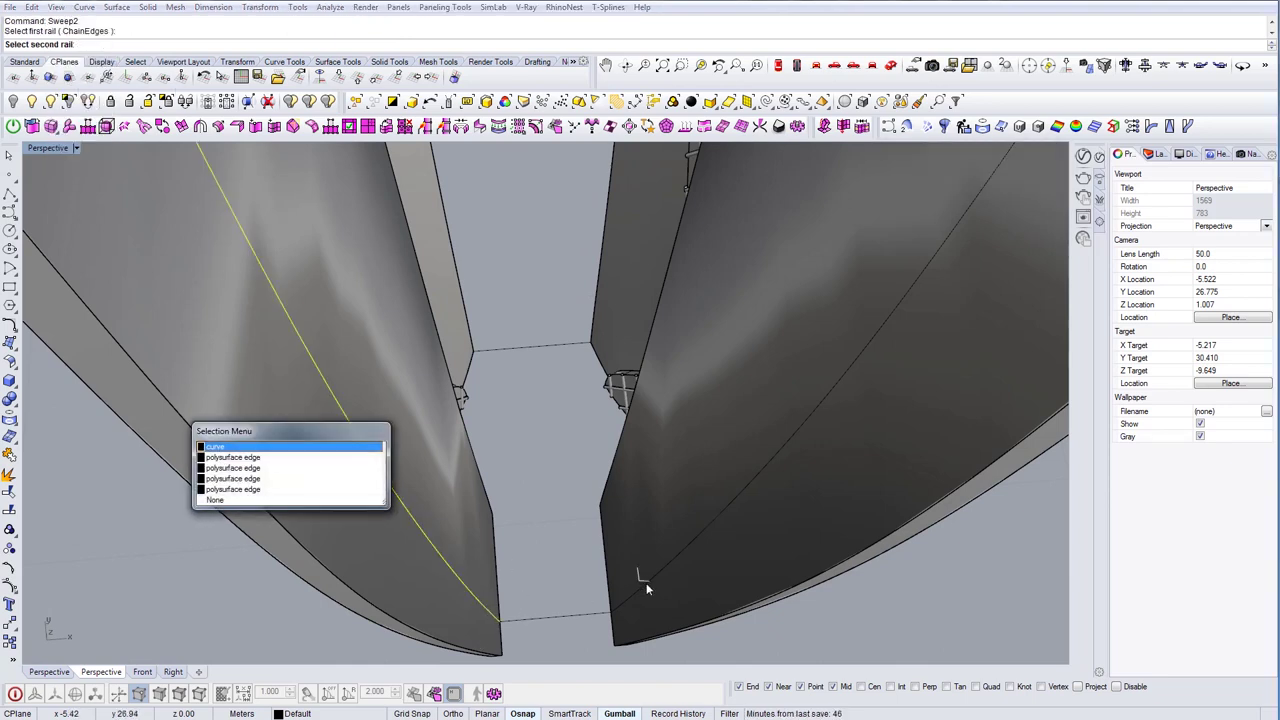
left_click(643, 586)
left_click(617, 586)
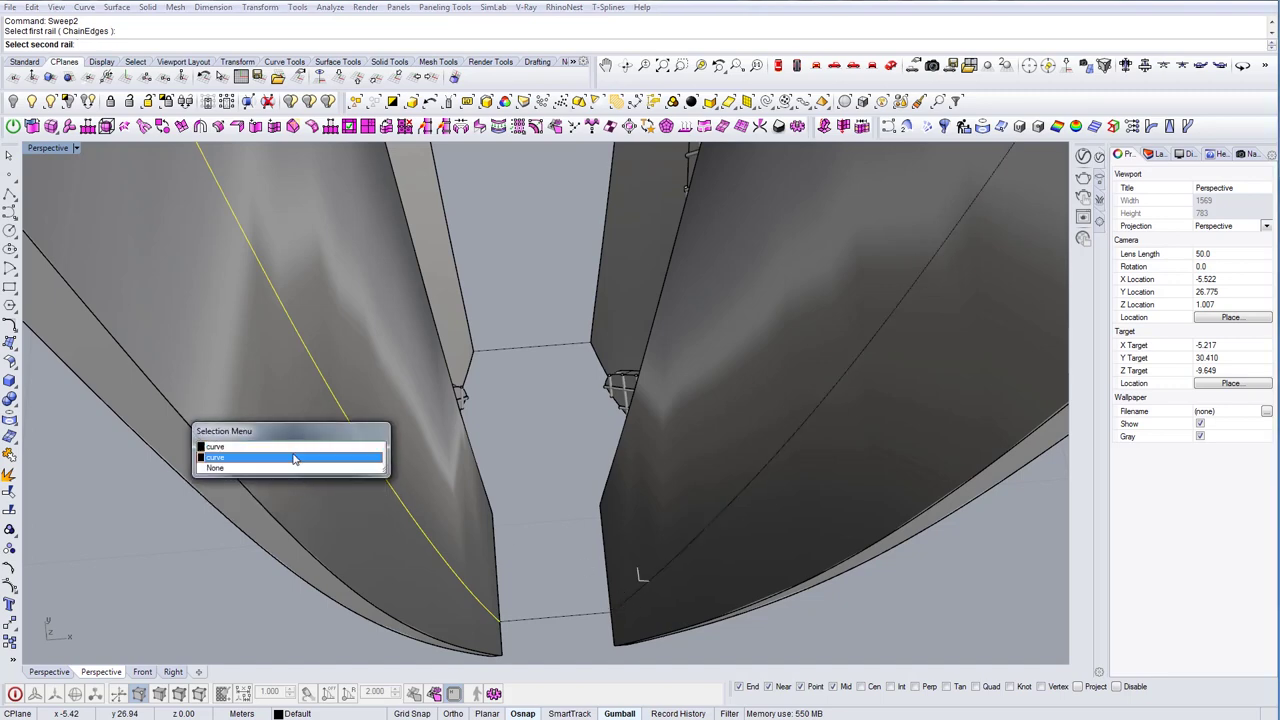
key("Return")
left_click(567, 613)
key("Return")
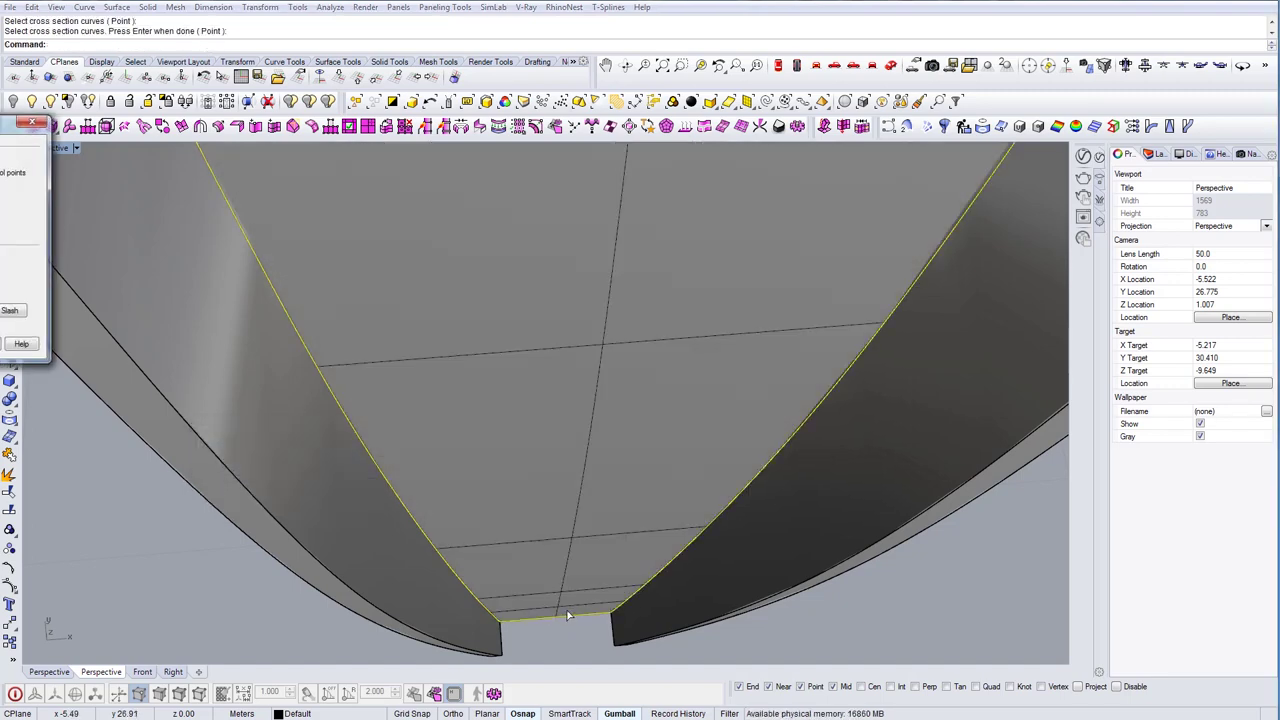
key("Return")
Mirror the swept infill surface to the opposite face of the tower using the tip's midline as mirror plane
scroll(563, 584, "down", 10)
right_click_drag(543, 471, 534, 454)
scroll(534, 456, "down", 3)
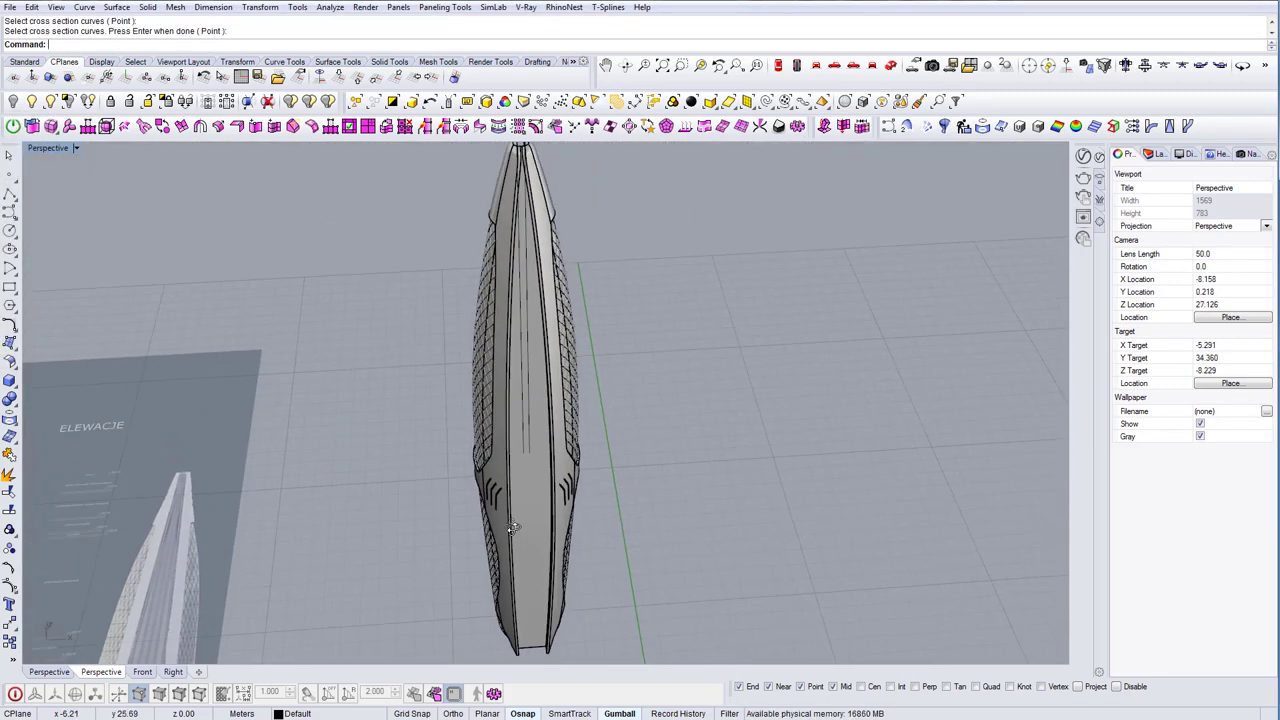
right_click_drag(516, 520, 490, 533)
left_click(534, 538)
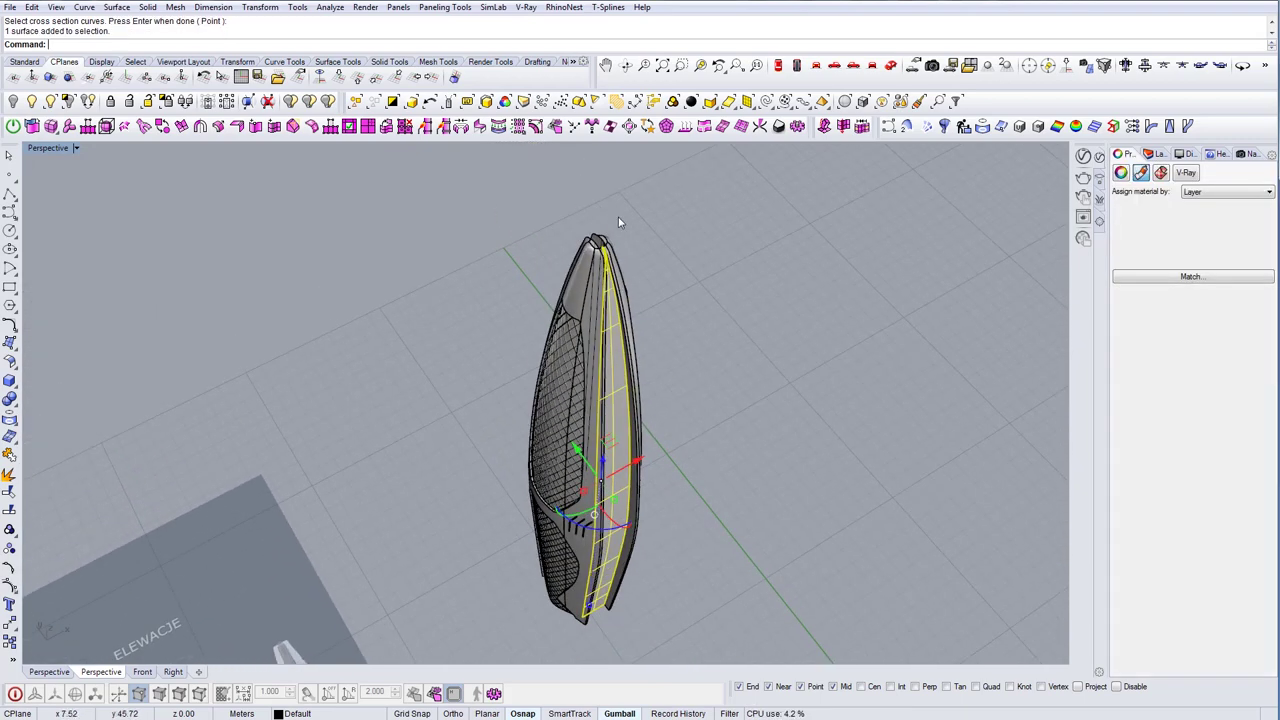
scroll(610, 230, "up", 3)
scroll(601, 249, "up", 2)
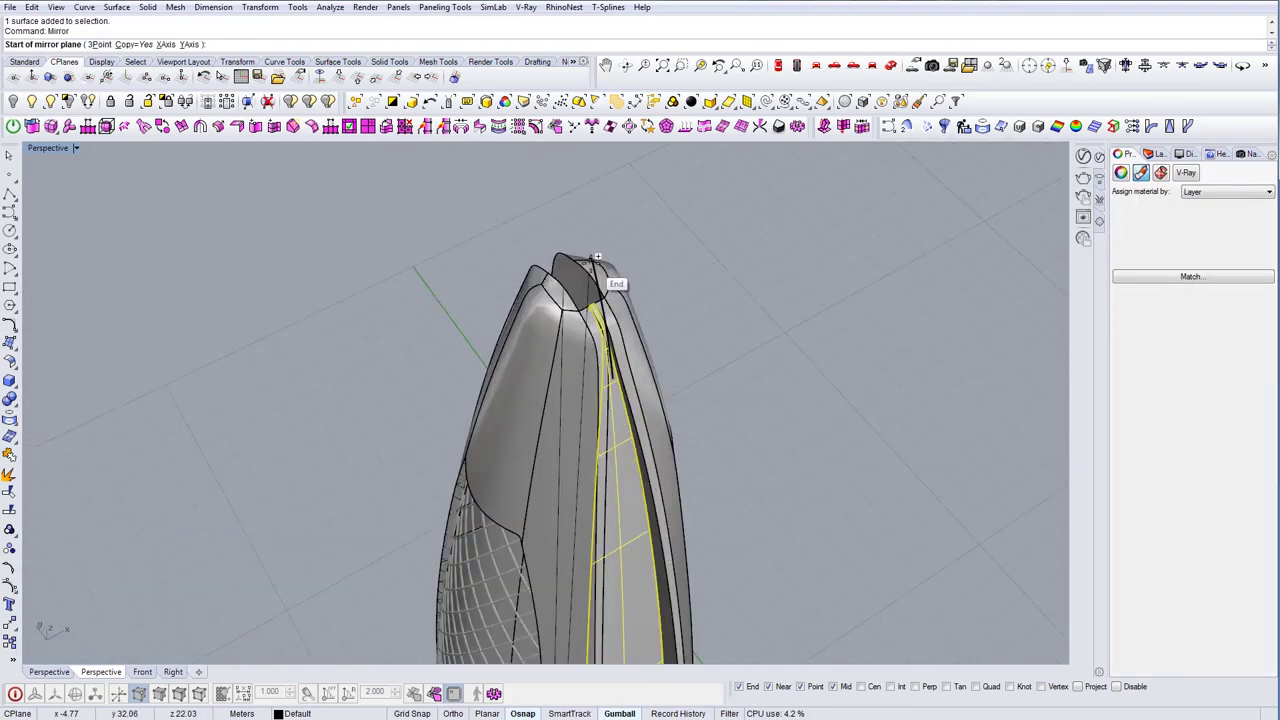
left_click(594, 262)
left_click(698, 237)
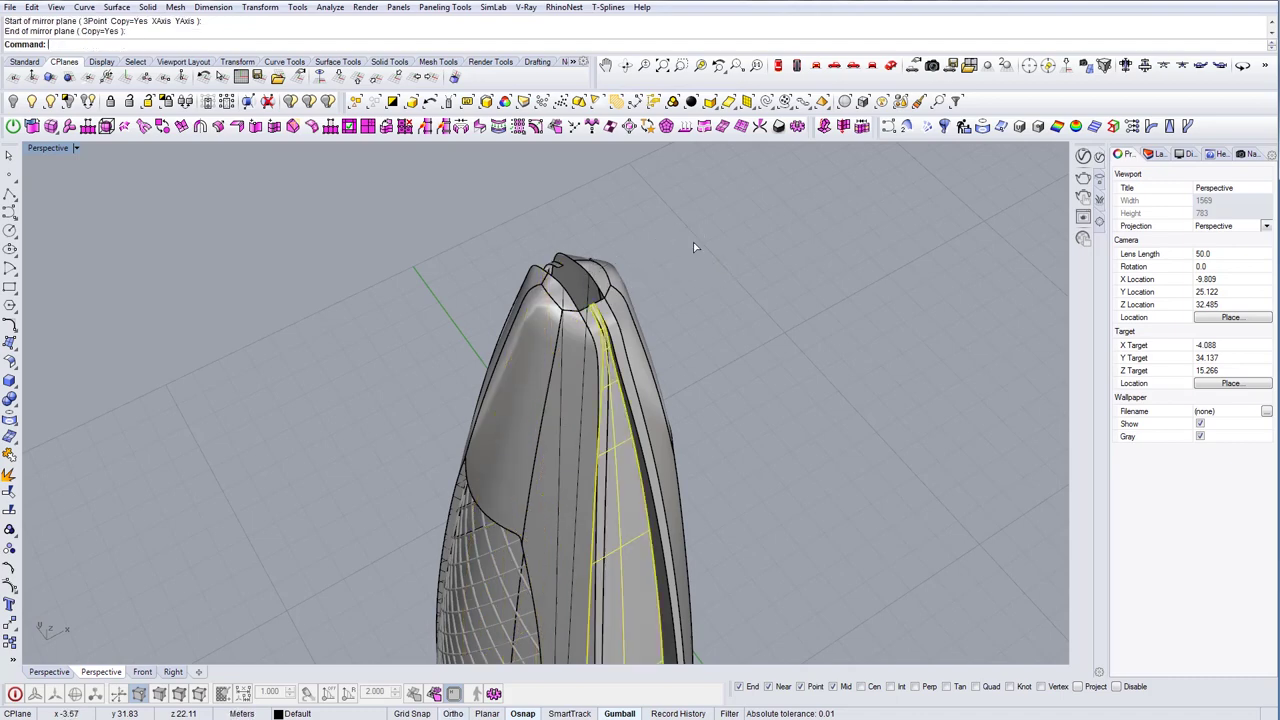
Select the inner side surfaces flanking the infill and mirror them to the opposite face of the tower
right_click_drag(608, 318, 615, 418)
scroll(533, 342, "up", 4)
left_click(534, 344)
left_click(571, 358, "shift")
scroll(615, 415, "up", 5)
left_click(718, 429, "shift")
right_click_drag(755, 431, 410, 463)
scroll(283, 461, "down", 9)
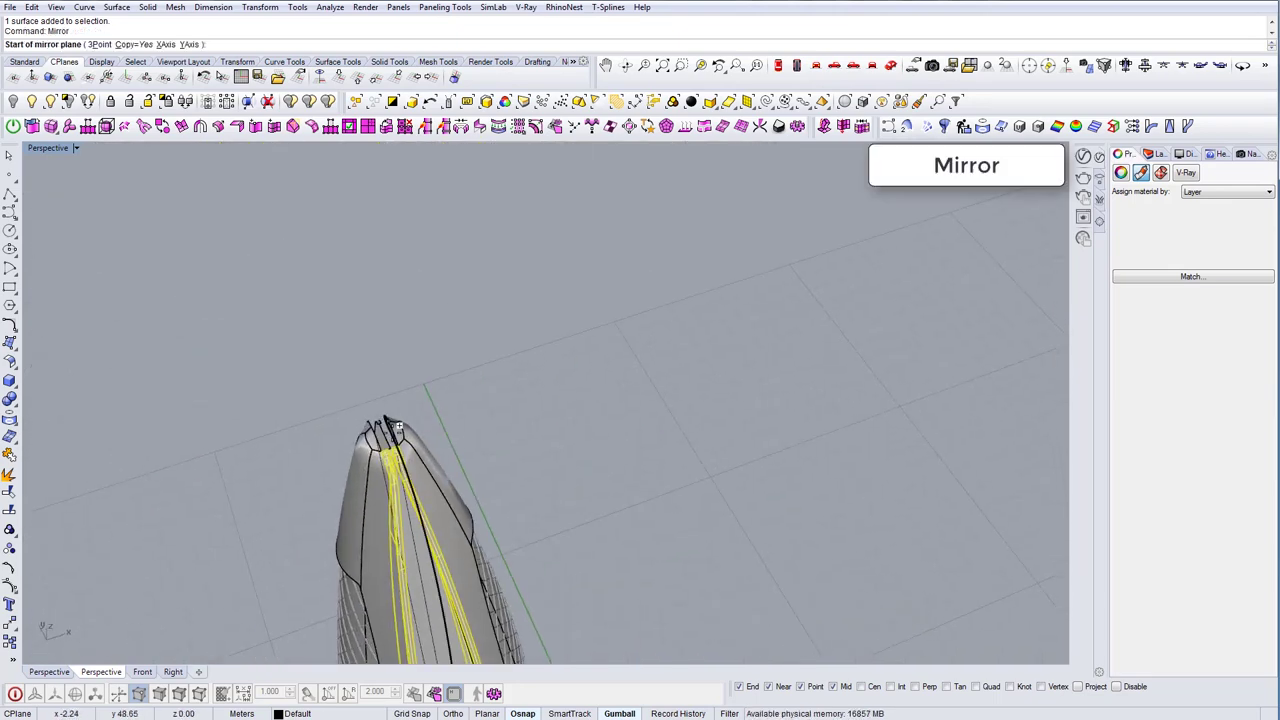
scroll(387, 418, "up", 1)
left_click(384, 417)
left_click(530, 415, "shift")
right_click_drag(492, 443, 672, 403)
Select the complete upright tower and move it from its lowest corner to the origin 0,0,0
scroll(672, 403, "down", 6)
right_click_drag(585, 310, 426, 438)
left_click_drag(474, 176, 604, 531)
right_click_drag(594, 531, 652, 520)
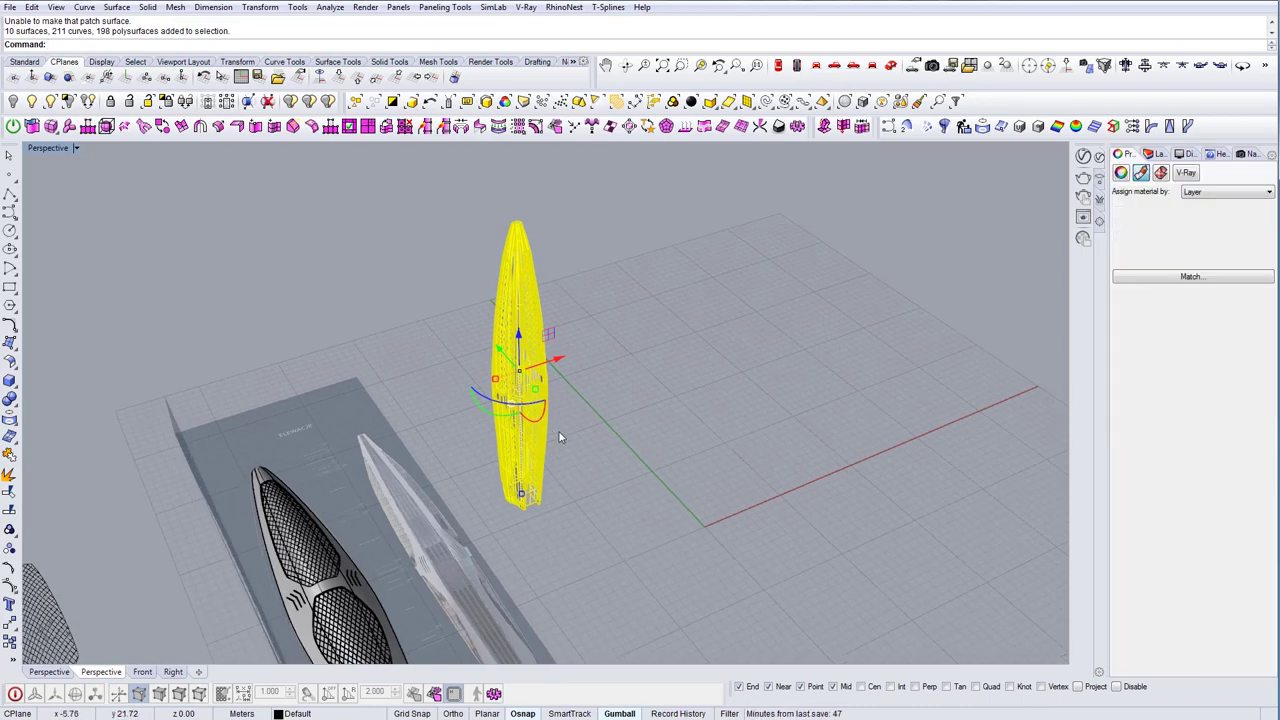
left_click(525, 512)
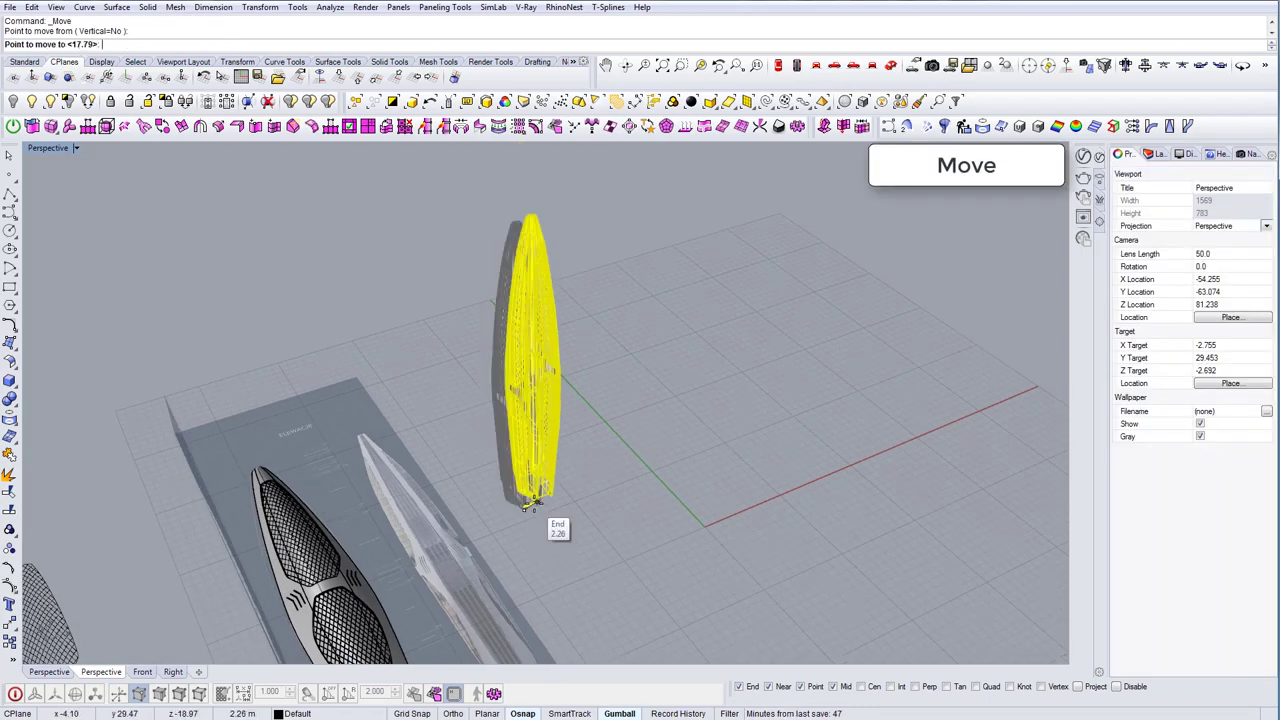
key("Return")
left_click(527, 440)
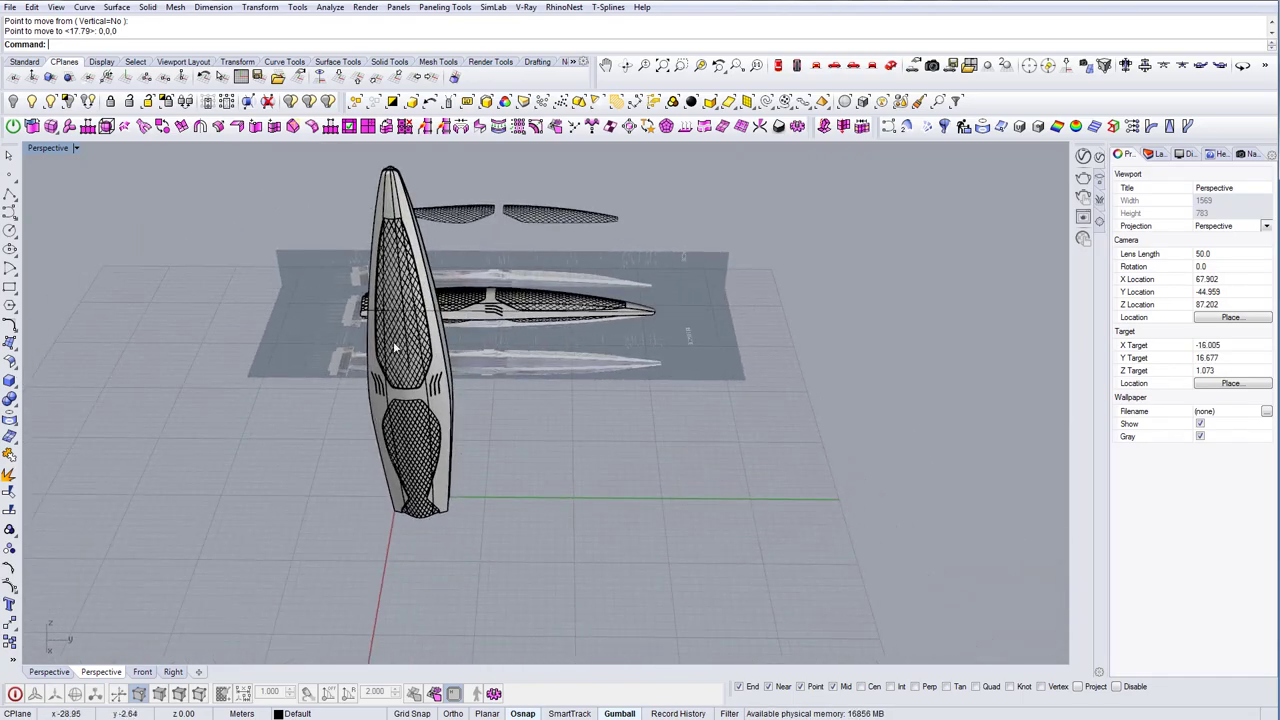